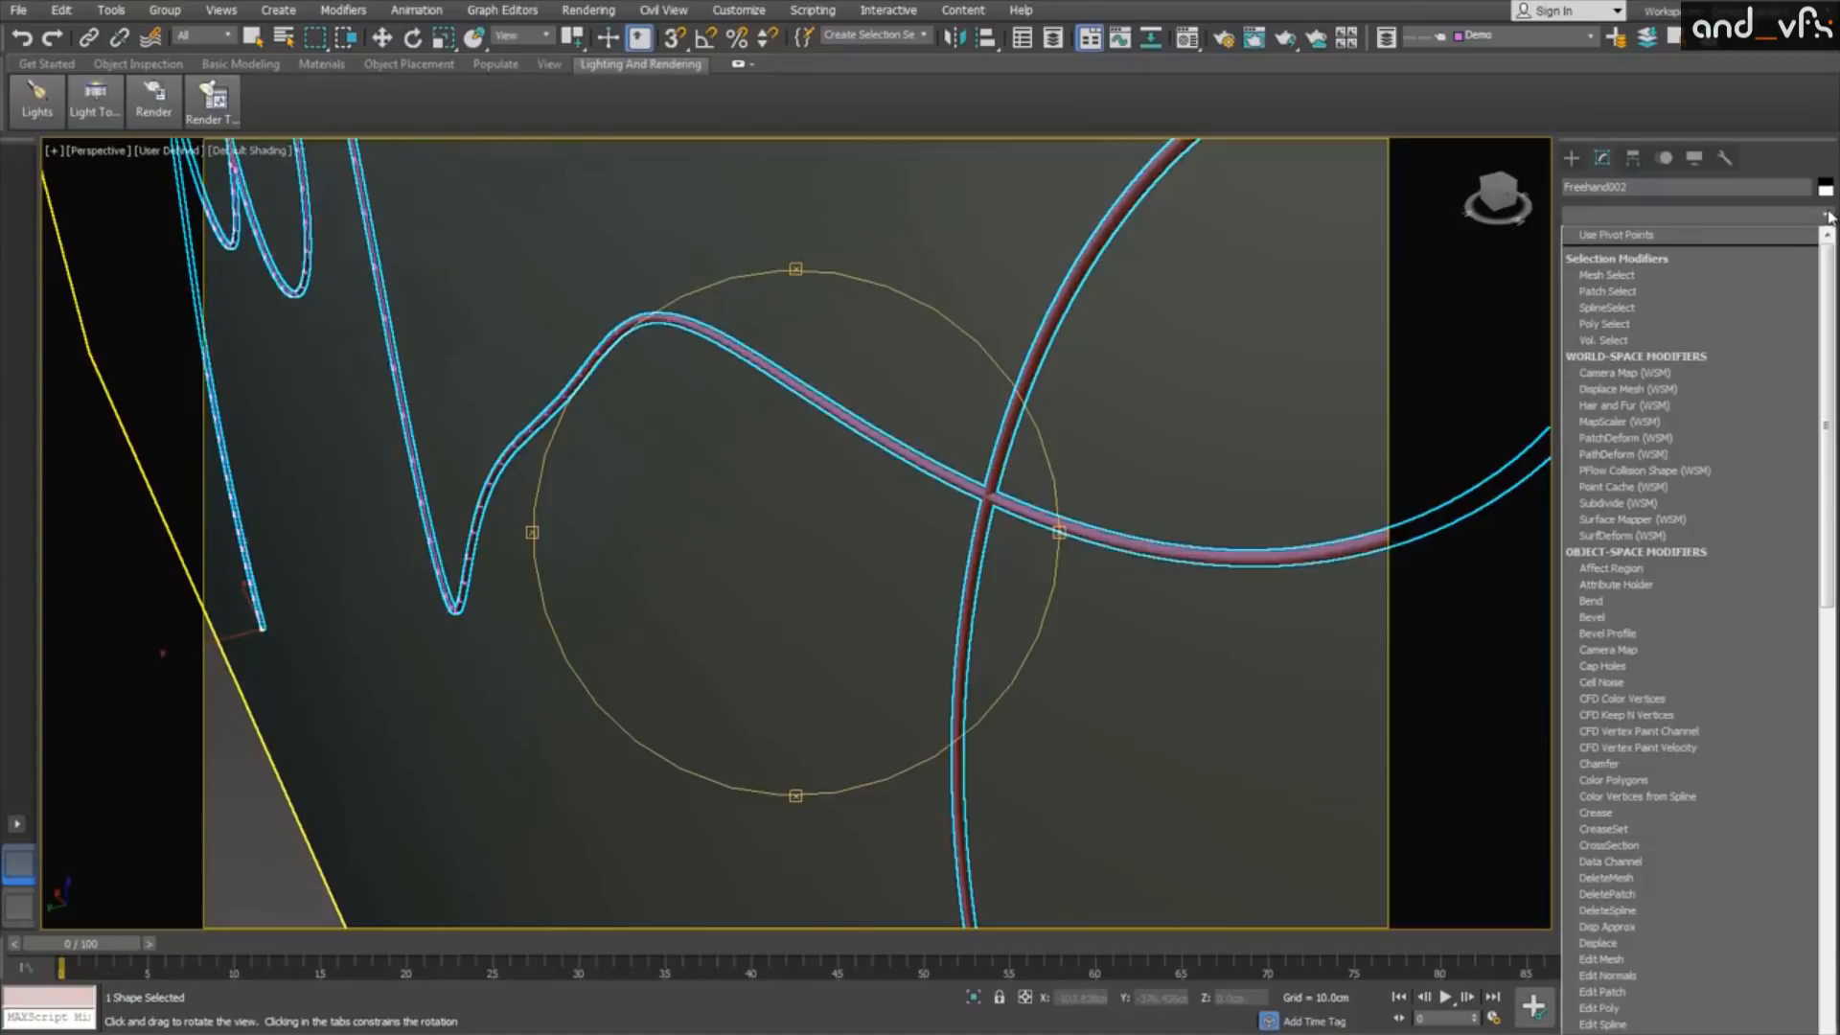
Step: Add a Spline Overlap modifier to the freehand spline and set its overlap thickness to 1
{"action": "left_click", "coordinate": [1634, 628]}
{"action": "left_click_drag", "start_coordinate": [1816, 492], "coordinate": [1794, 450]}
{"action": "middle_click_drag", "start_coordinate": [937, 429], "coordinate": [1115, 602]}
{"action": "left_click_drag", "start_coordinate": [996, 570], "coordinate": [993, 530]}
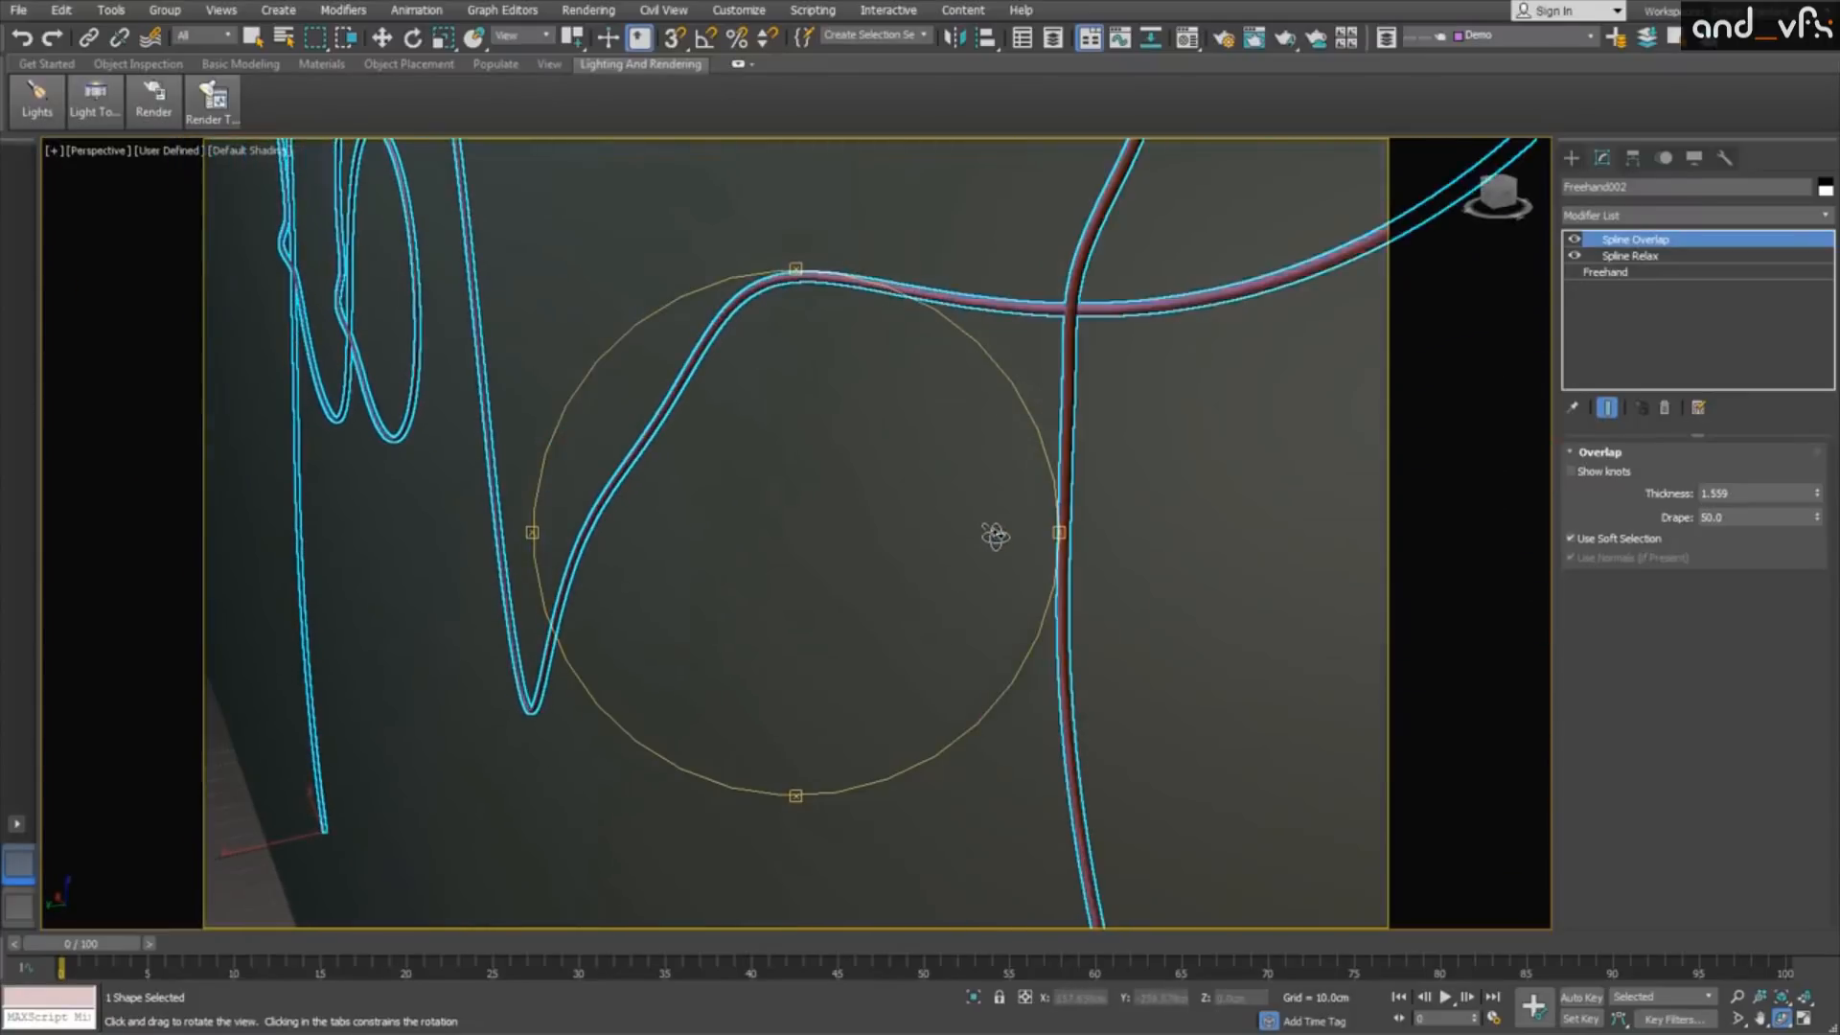
{"action": "left_click", "coordinate": [1710, 492]}
{"action": "type", "text": "1"}
{"action": "key", "text": "Return"}
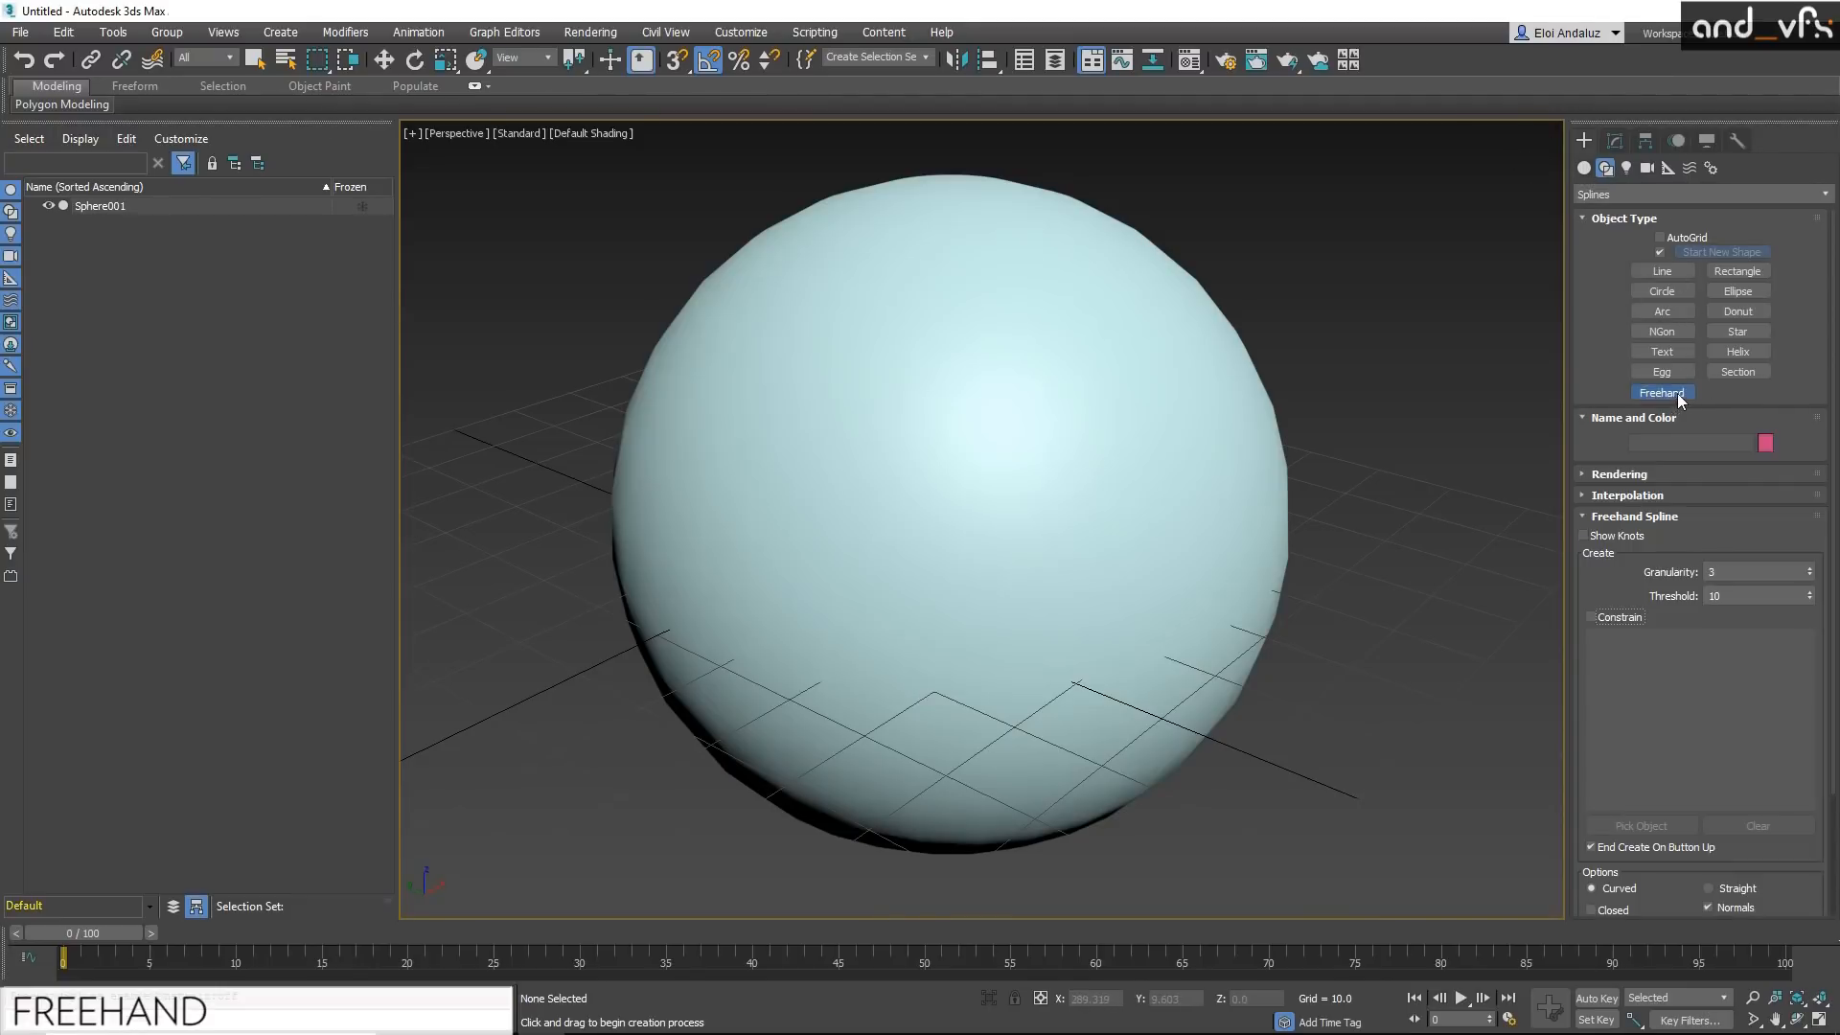
Step: Constrain the Freehand spline tool to the sphere's surface by enabling Constrain and picking the sphere
{"action": "left_click_drag", "start_coordinate": [1590, 451], "coordinate": [1589, 333]}
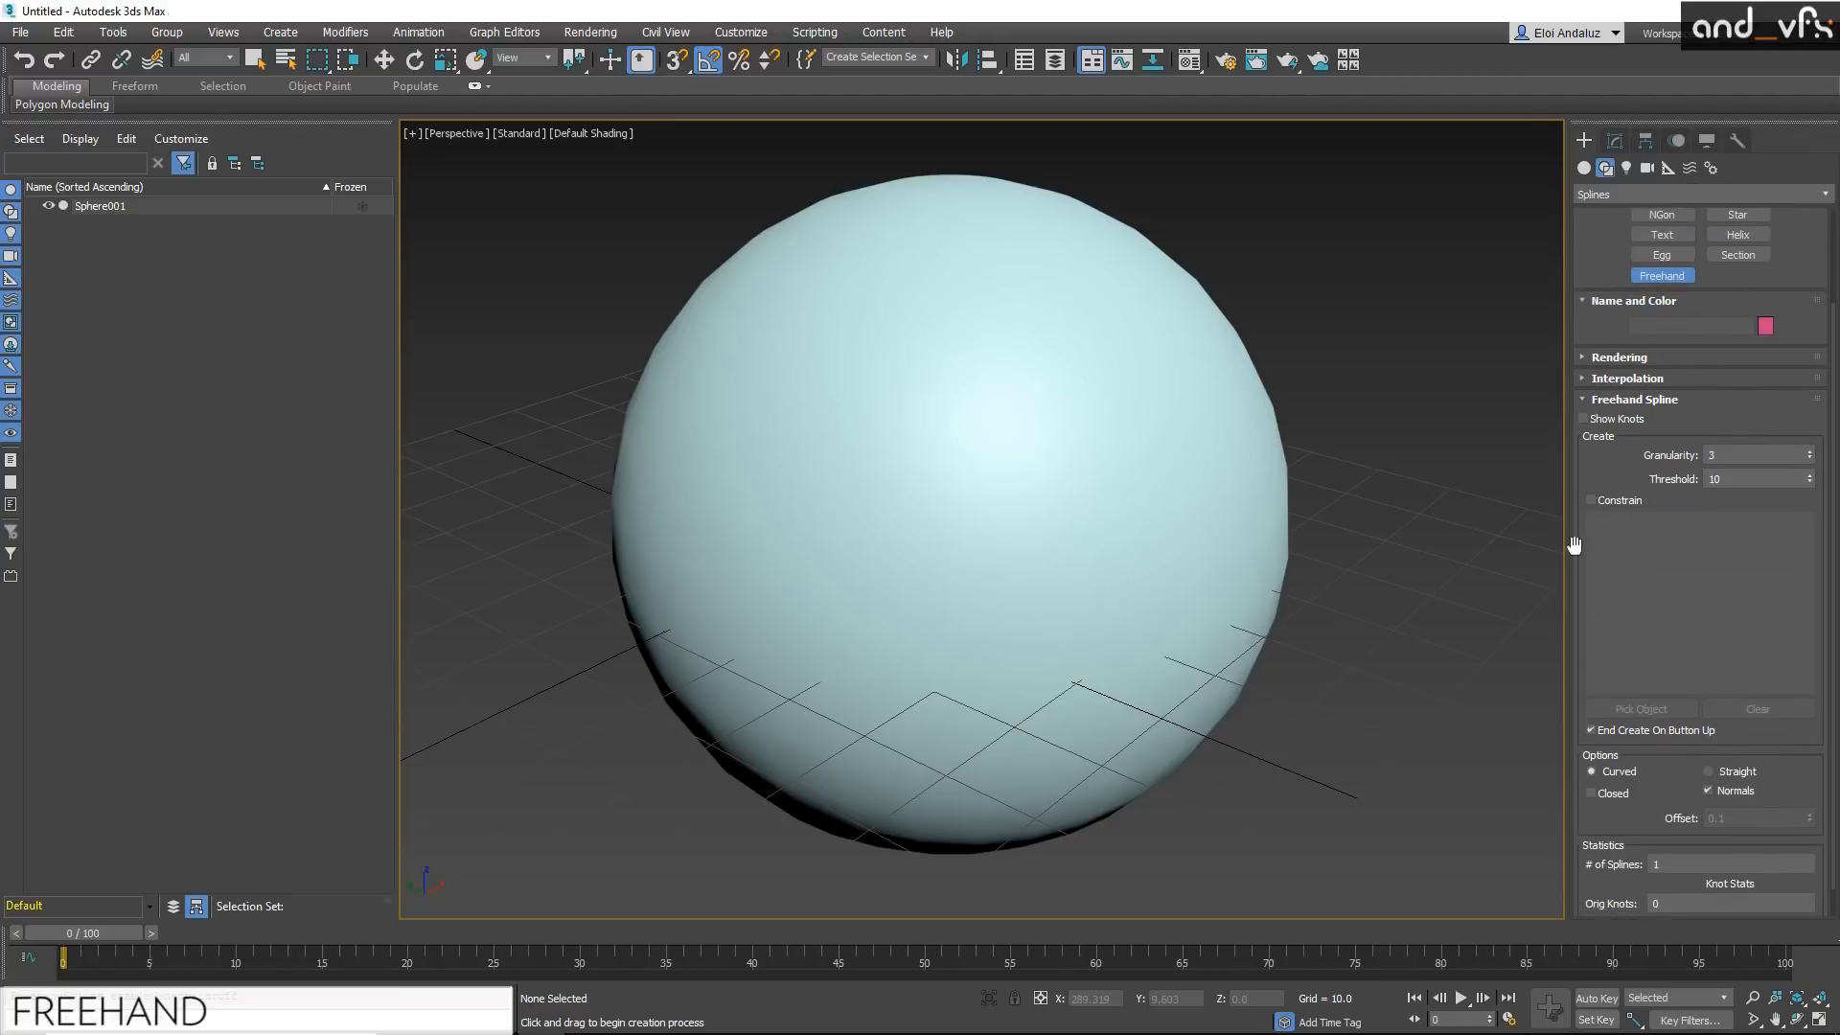
{"action": "left_click", "coordinate": [1590, 500]}
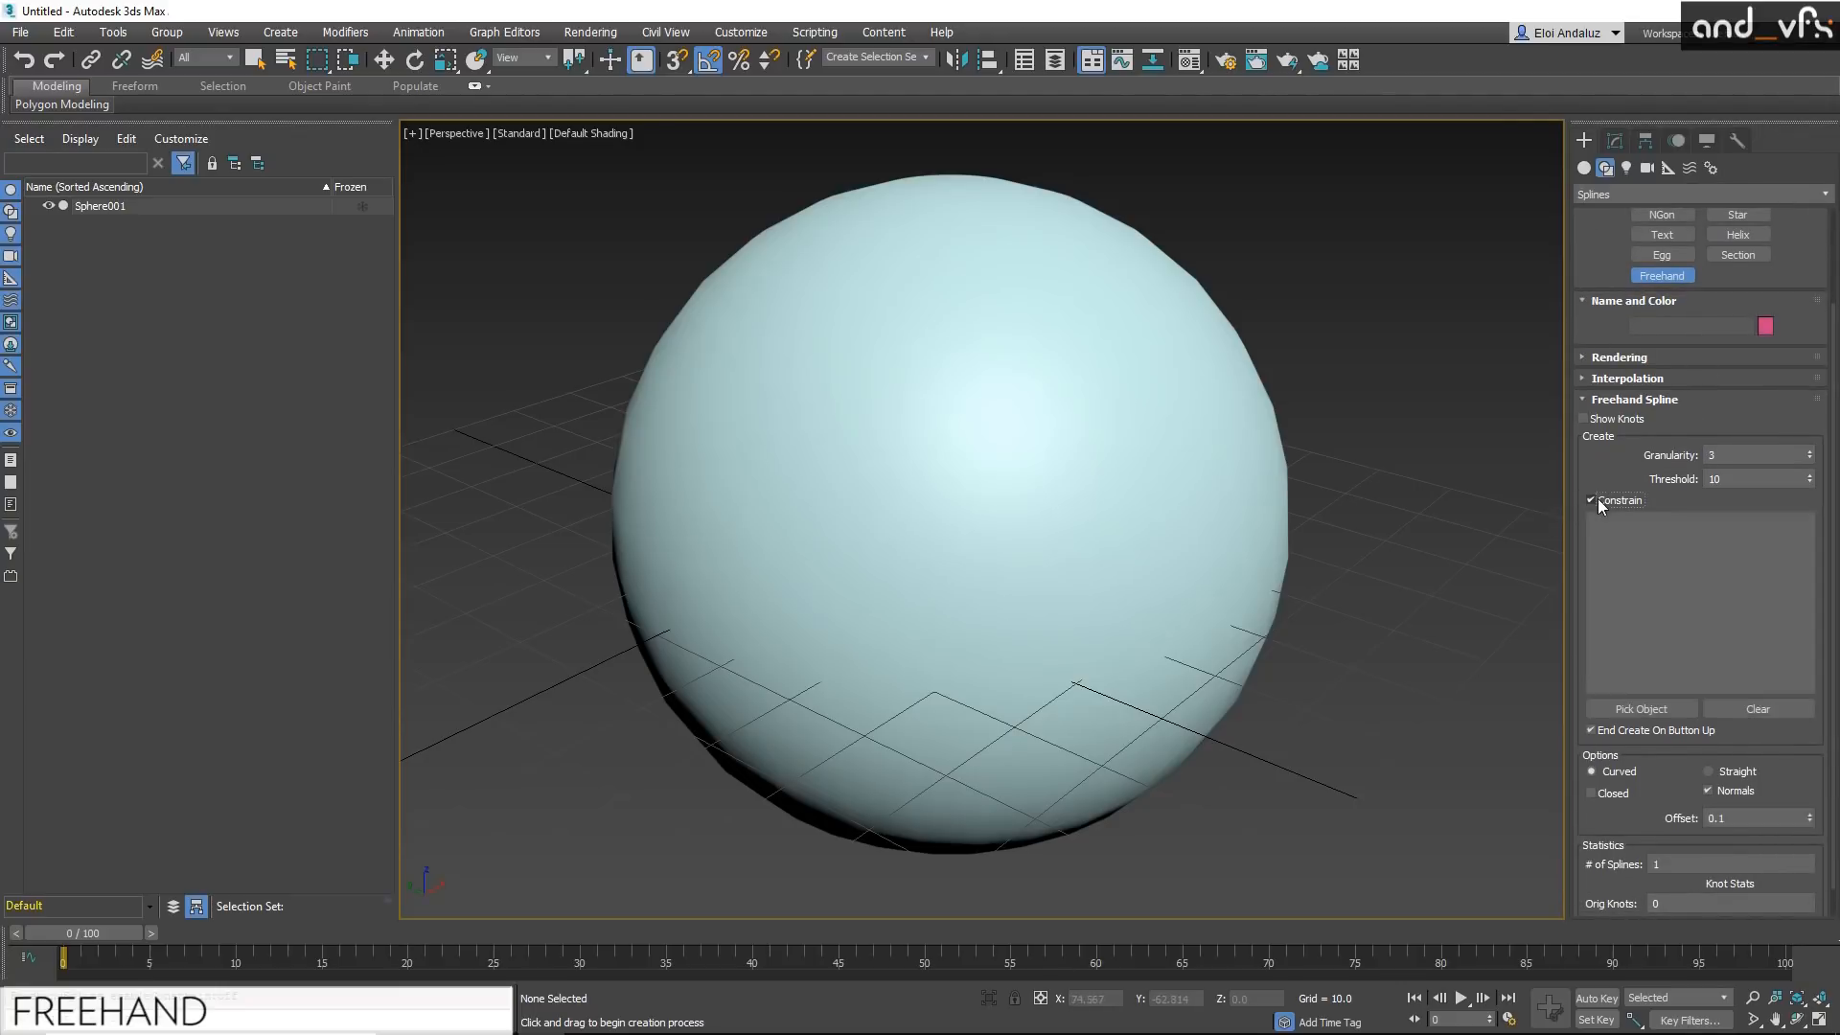
{"action": "left_click", "coordinate": [1608, 710]}
{"action": "left_click", "coordinate": [980, 567]}
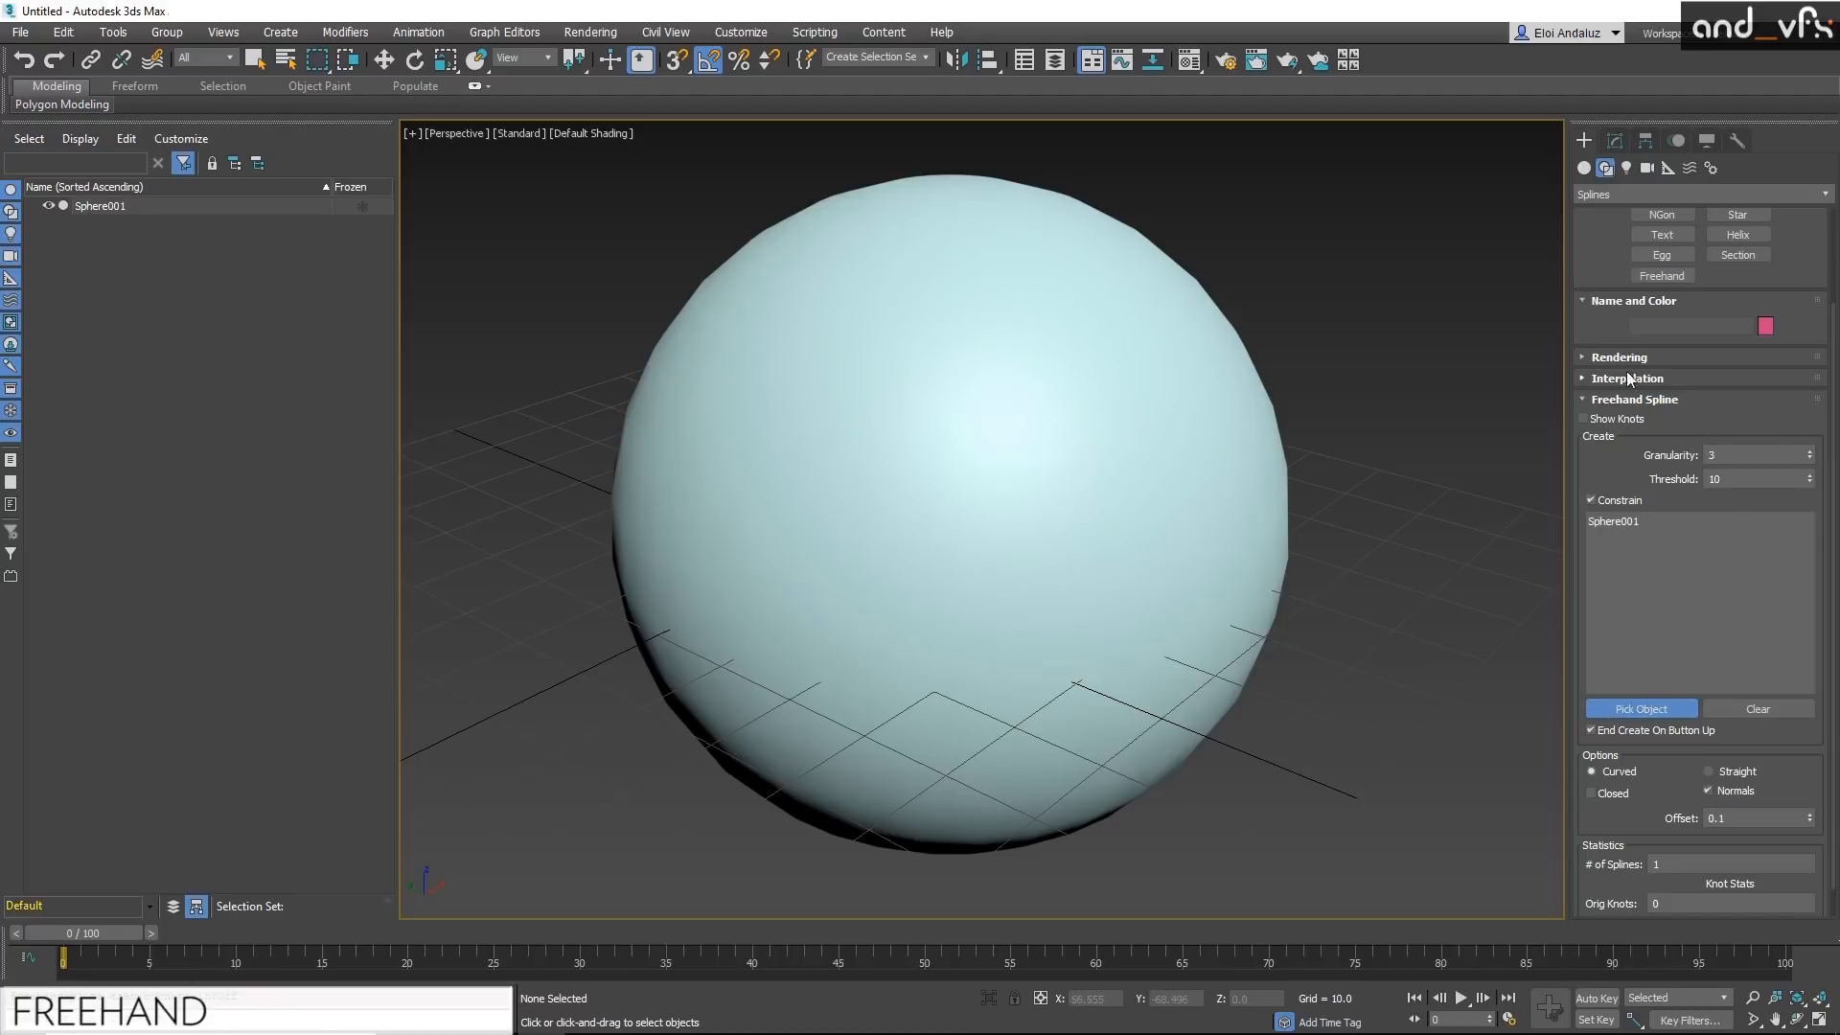
{"action": "left_click", "coordinate": [1640, 708]}
Step: Draw a looping freehand spline over the sphere's surface and show its knots
{"action": "mouse_move", "coordinate": [846, 429]}
{"action": "left_mouse_down"}
{"action": "mouse_move", "coordinate": [814, 213]}
{"action": "mouse_move", "coordinate": [963, 283]}
{"action": "mouse_move", "coordinate": [1088, 455]}
{"action": "mouse_move", "coordinate": [1118, 271]}
{"action": "mouse_move", "coordinate": [1018, 448]}
{"action": "mouse_move", "coordinate": [1133, 670]}
{"action": "mouse_move", "coordinate": [822, 647]}
{"action": "mouse_move", "coordinate": [1055, 562]}
{"action": "mouse_move", "coordinate": [1210, 402]}
{"action": "mouse_move", "coordinate": [851, 484]}
{"action": "mouse_move", "coordinate": [670, 618]}
{"action": "mouse_move", "coordinate": [879, 751]}
{"action": "mouse_move", "coordinate": [952, 573]}
{"action": "left_mouse_up"}
{"action": "mouse_move", "coordinate": [856, 327]}
{"action": "left_mouse_down"}
{"action": "mouse_move", "coordinate": [757, 458]}
{"action": "mouse_move", "coordinate": [1126, 573]}
{"action": "mouse_move", "coordinate": [1198, 726]}
{"action": "mouse_move", "coordinate": [1017, 674]}
{"action": "mouse_move", "coordinate": [876, 387]}
{"action": "left_mouse_up"}
{"action": "mouse_move", "coordinate": [811, 575]}
{"action": "middle_mouse_down", "text": "alt"}
{"action": "mouse_move", "coordinate": [895, 550]}
{"action": "mouse_move", "coordinate": [892, 527]}
{"action": "mouse_move", "coordinate": [1002, 381]}
{"action": "middle_mouse_up", "text": "alt"}
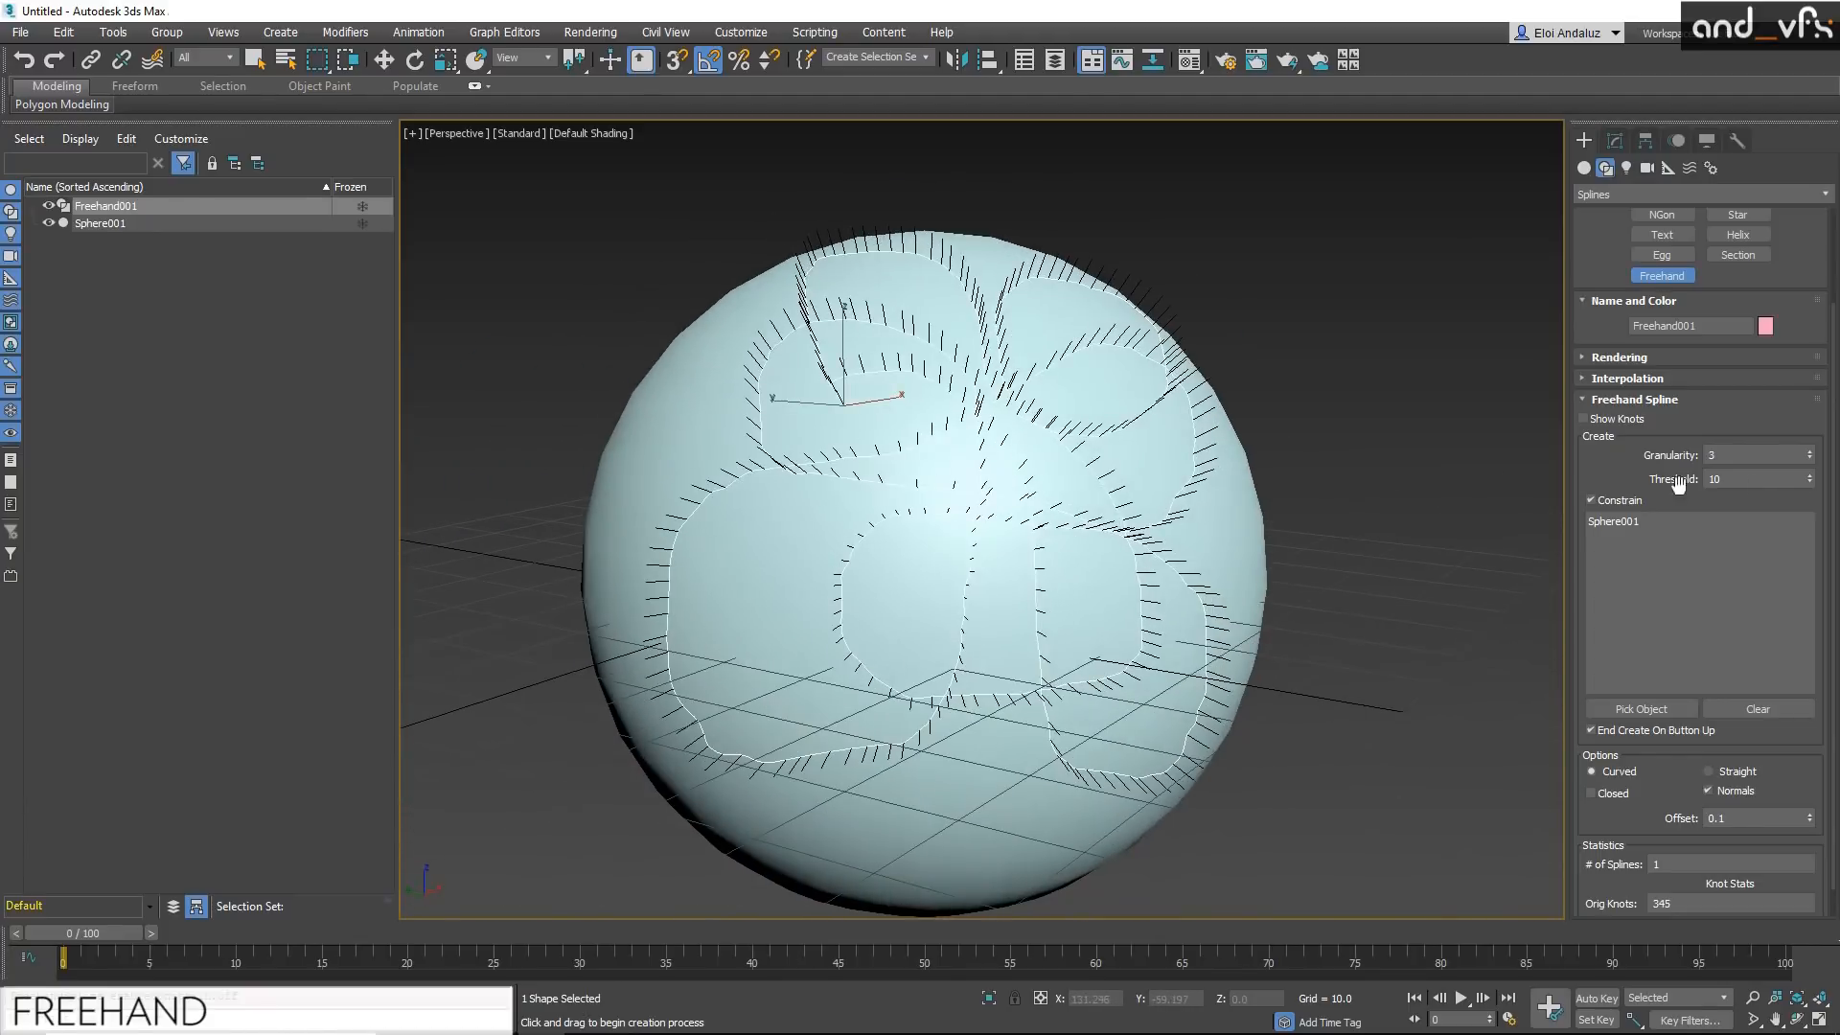
{"action": "left_click", "coordinate": [1584, 419]}
{"action": "mouse_move", "coordinate": [1153, 653]}
{"action": "middle_mouse_down", "text": "alt"}
{"action": "mouse_move", "coordinate": [1178, 649]}
{"action": "mouse_move", "coordinate": [1148, 649]}
{"action": "middle_mouse_up", "text": "alt"}
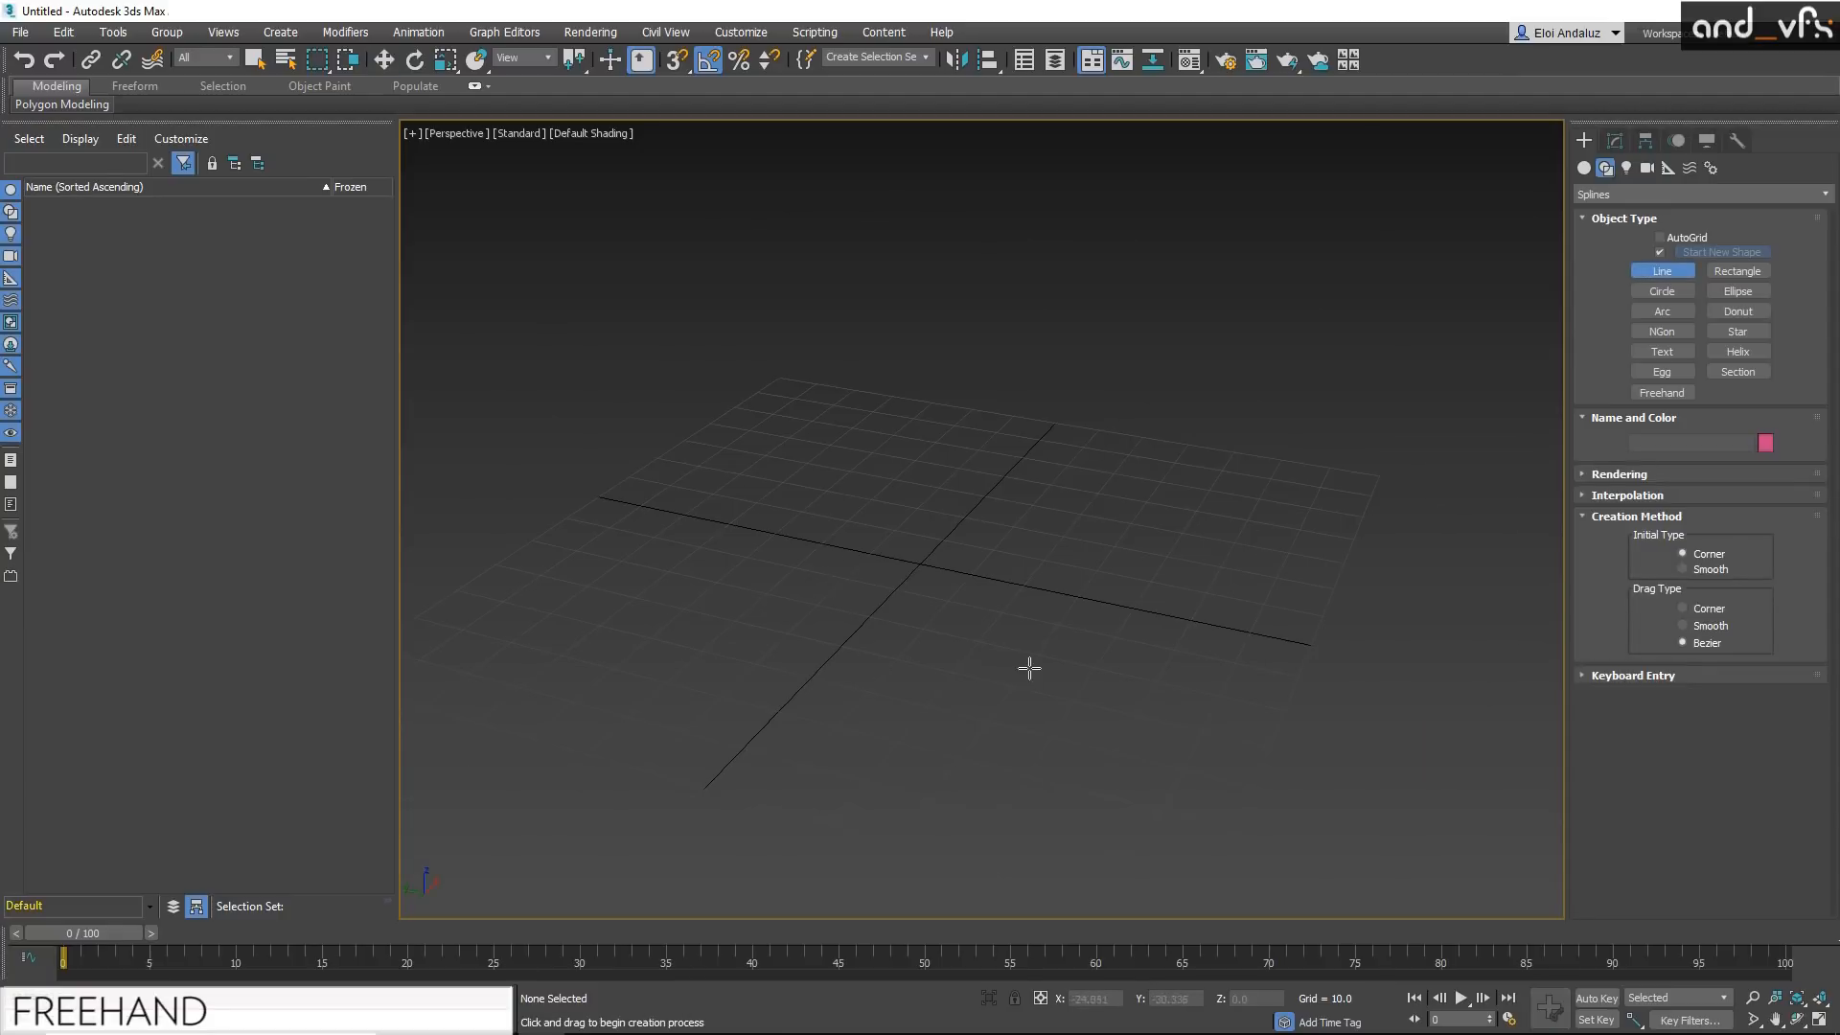
Step: Draw a looping line with curved segments across the grid using the Line tool, and delete it
{"action": "left_click", "coordinate": [1214, 563]}
{"action": "left_click", "coordinate": [909, 803]}
{"action": "left_click", "coordinate": [599, 562]}
{"action": "left_click", "coordinate": [898, 309]}
{"action": "left_click", "coordinate": [978, 612]}
{"action": "left_click", "coordinate": [1246, 822]}
{"action": "left_click", "coordinate": [1378, 429]}
{"action": "left_click_drag", "start_coordinate": [1005, 381], "coordinate": [894, 487]}
{"action": "left_click_drag", "start_coordinate": [639, 536], "coordinate": [605, 353]}
{"action": "left_click_drag", "start_coordinate": [812, 214], "coordinate": [953, 279]}
{"action": "left_click_drag", "start_coordinate": [1156, 497], "coordinate": [1217, 590]}
{"action": "right_click", "coordinate": [1346, 263]}
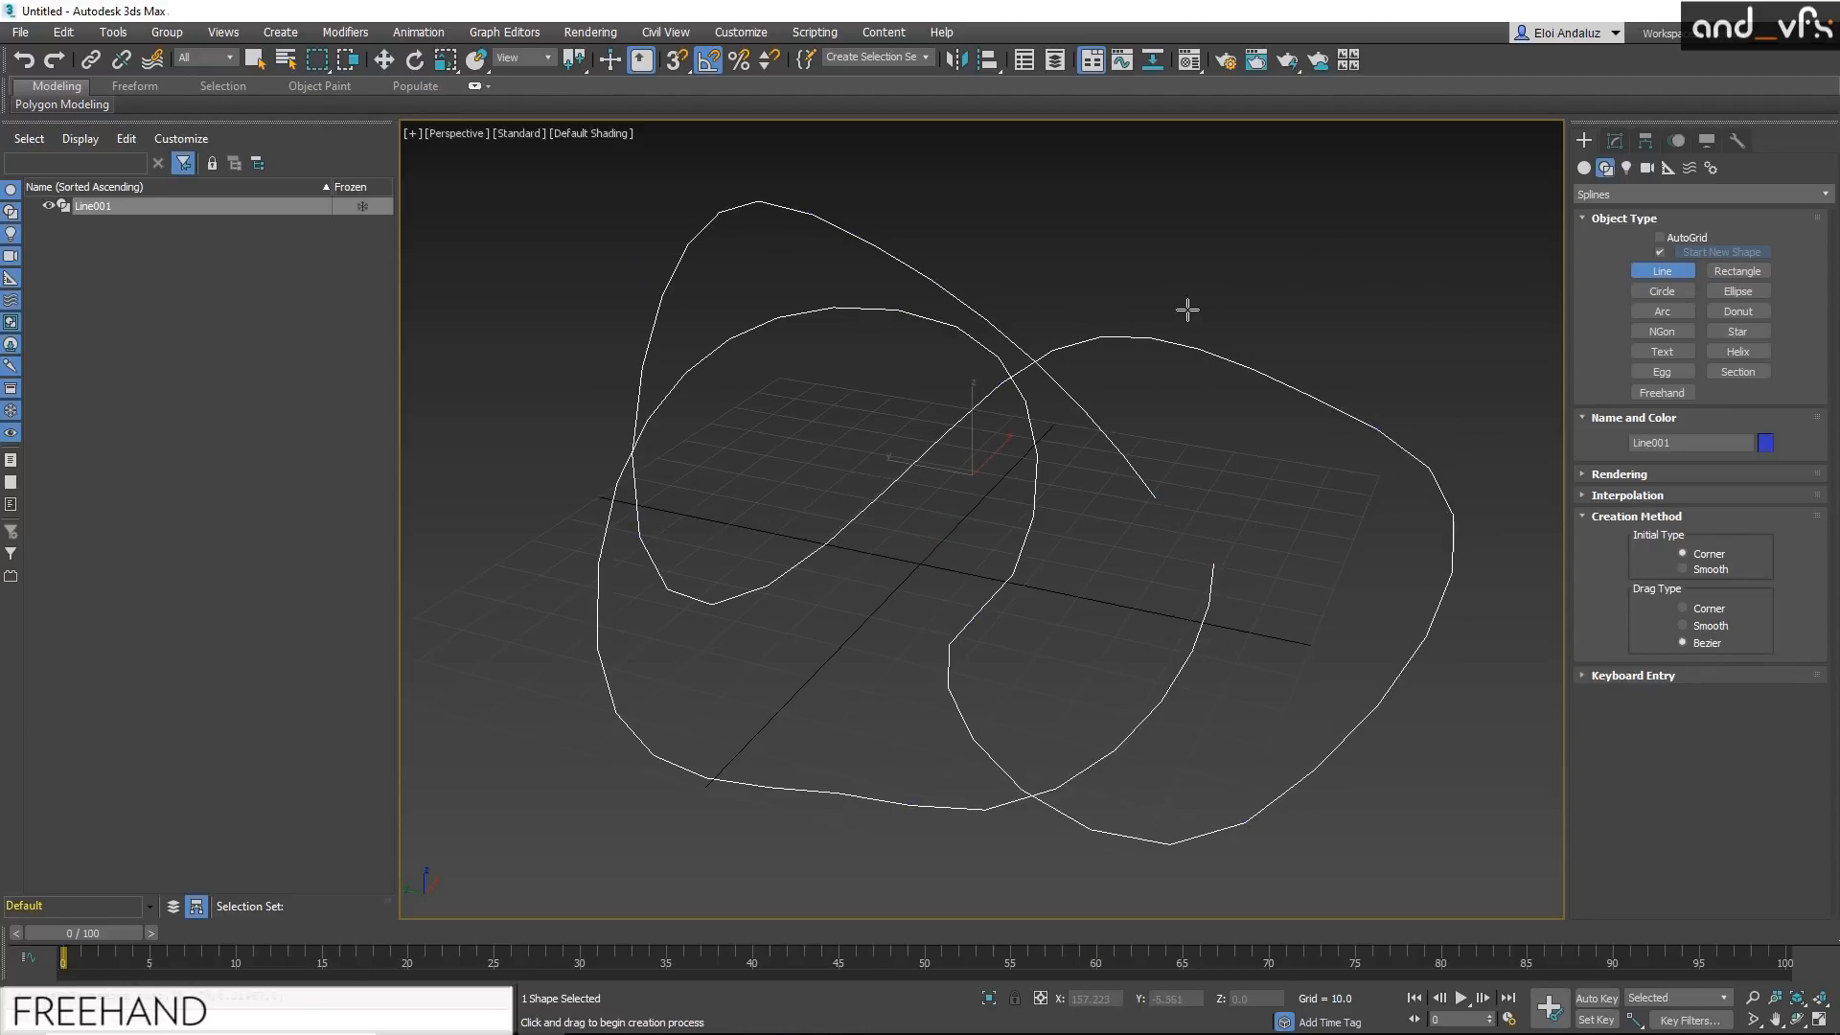
{"action": "key", "text": "Delete"}
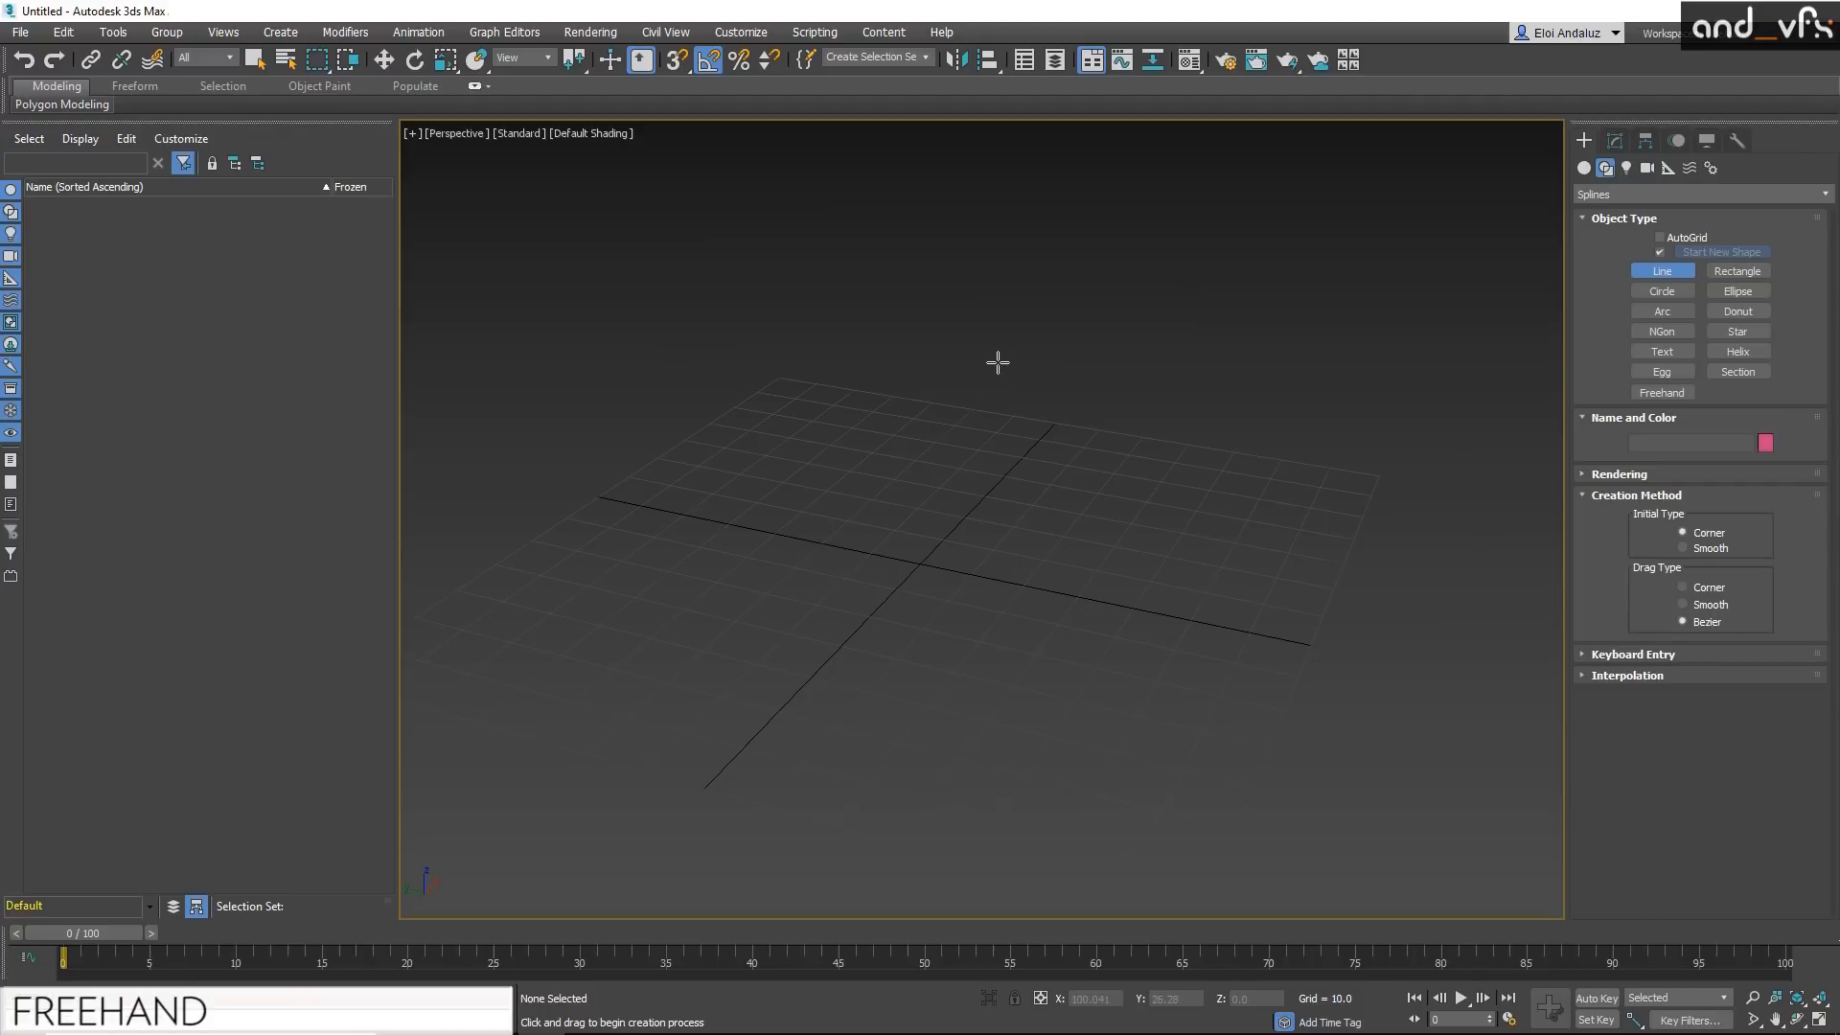
Step: Draw another wide looping Bezier line from a changed viewing angle over the grid, and delete it
{"action": "middle_click_drag", "start_coordinate": [968, 572], "coordinate": [1121, 388], "text": "alt"}
{"action": "middle_click_drag", "start_coordinate": [1141, 390], "coordinate": [1112, 435]}
{"action": "left_click", "coordinate": [1087, 357]}
{"action": "left_click_drag", "start_coordinate": [824, 860], "coordinate": [545, 714]}
{"action": "left_click_drag", "start_coordinate": [538, 352], "coordinate": [832, 172]}
{"action": "left_click_drag", "start_coordinate": [1163, 390], "coordinate": [1300, 551]}
{"action": "left_click_drag", "start_coordinate": [1480, 182], "coordinate": [1099, 138]}
{"action": "left_click_drag", "start_coordinate": [838, 543], "coordinate": [815, 634]}
{"action": "left_click", "coordinate": [598, 835]}
{"action": "right_click", "coordinate": [699, 522]}
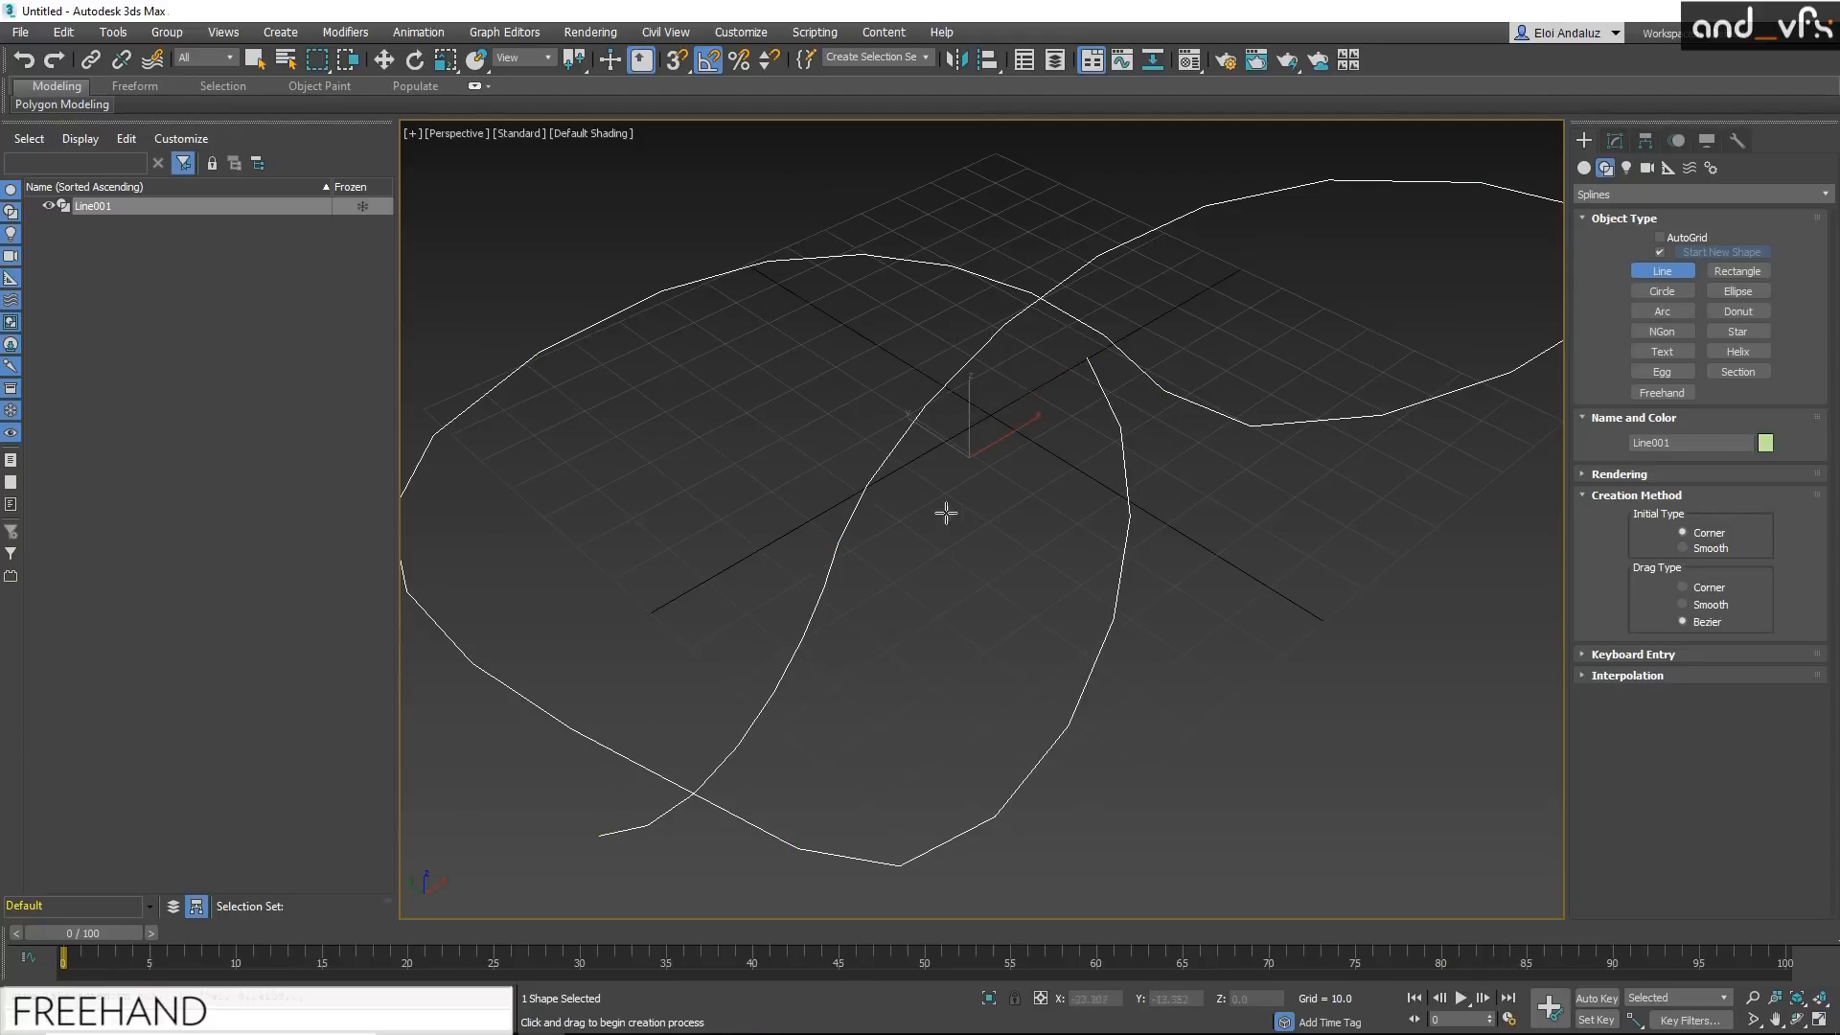
{"action": "key", "text": "Delete"}
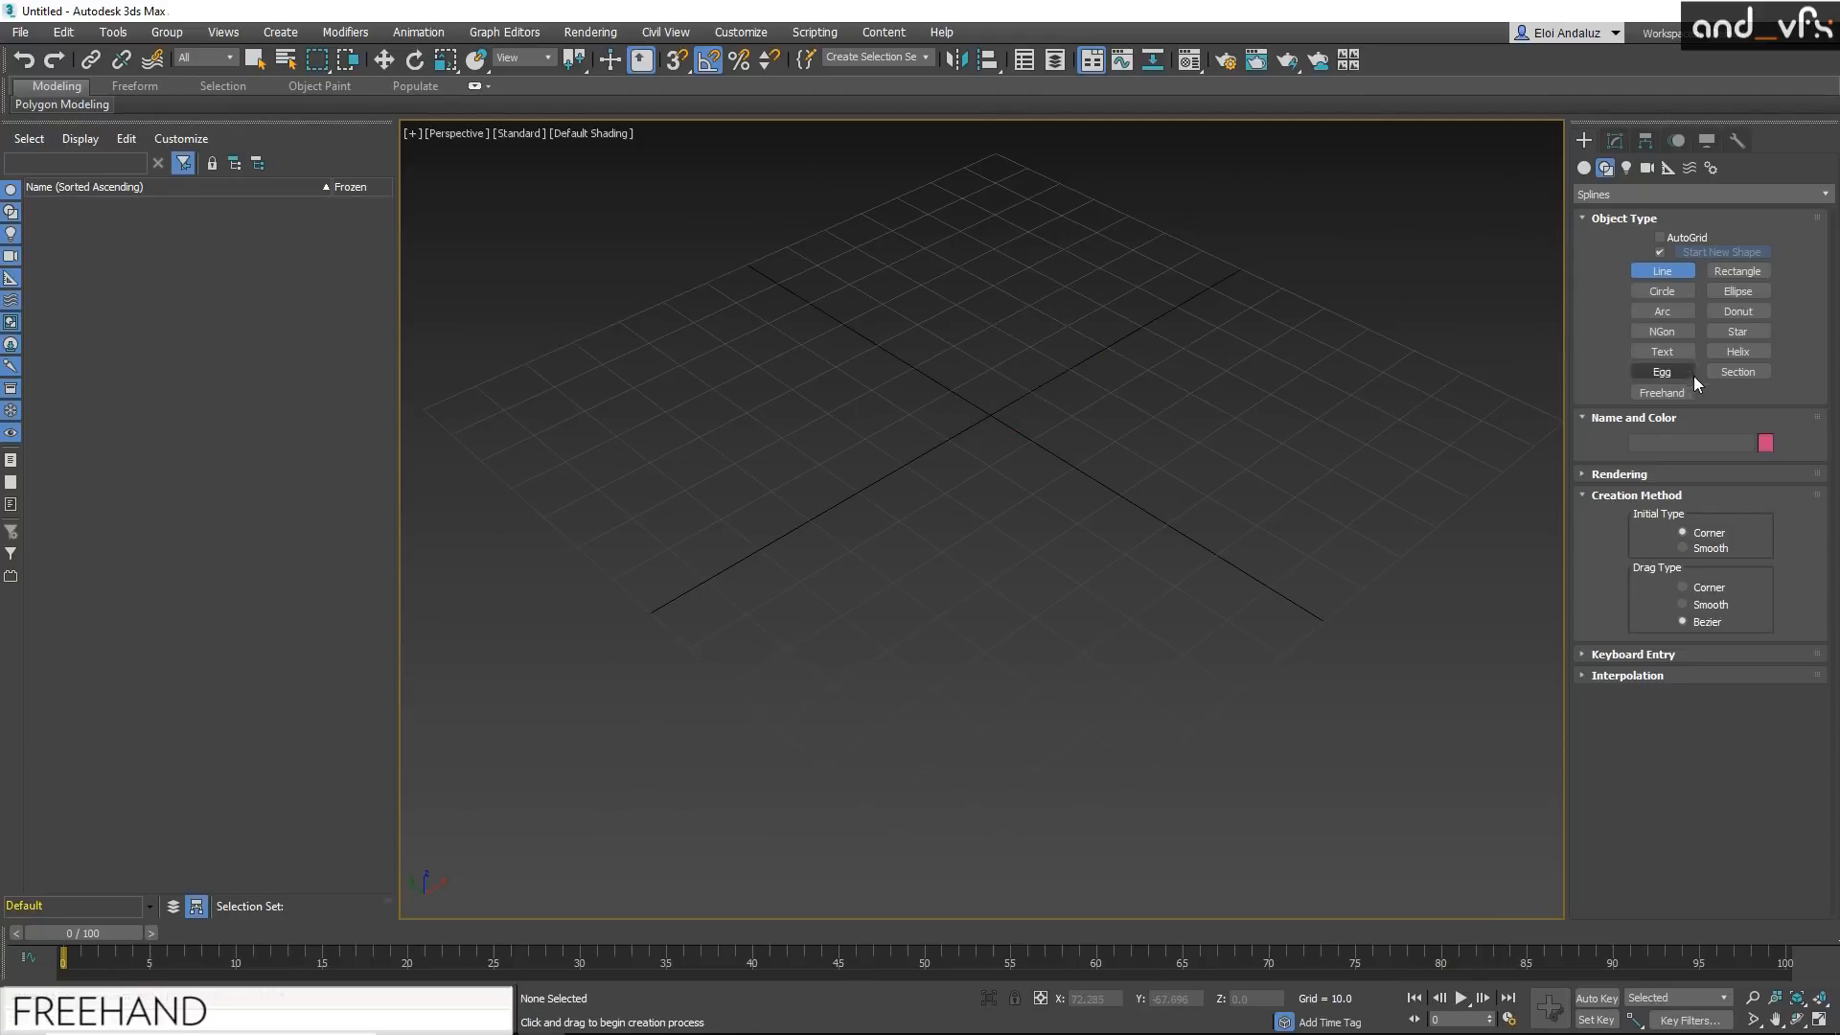
Step: Draw one long looping, self-crossing spline over the grid with the Freehand tool
{"action": "left_click", "coordinate": [1662, 393]}
{"action": "middle_click_drag", "start_coordinate": [1192, 461], "coordinate": [1164, 485]}
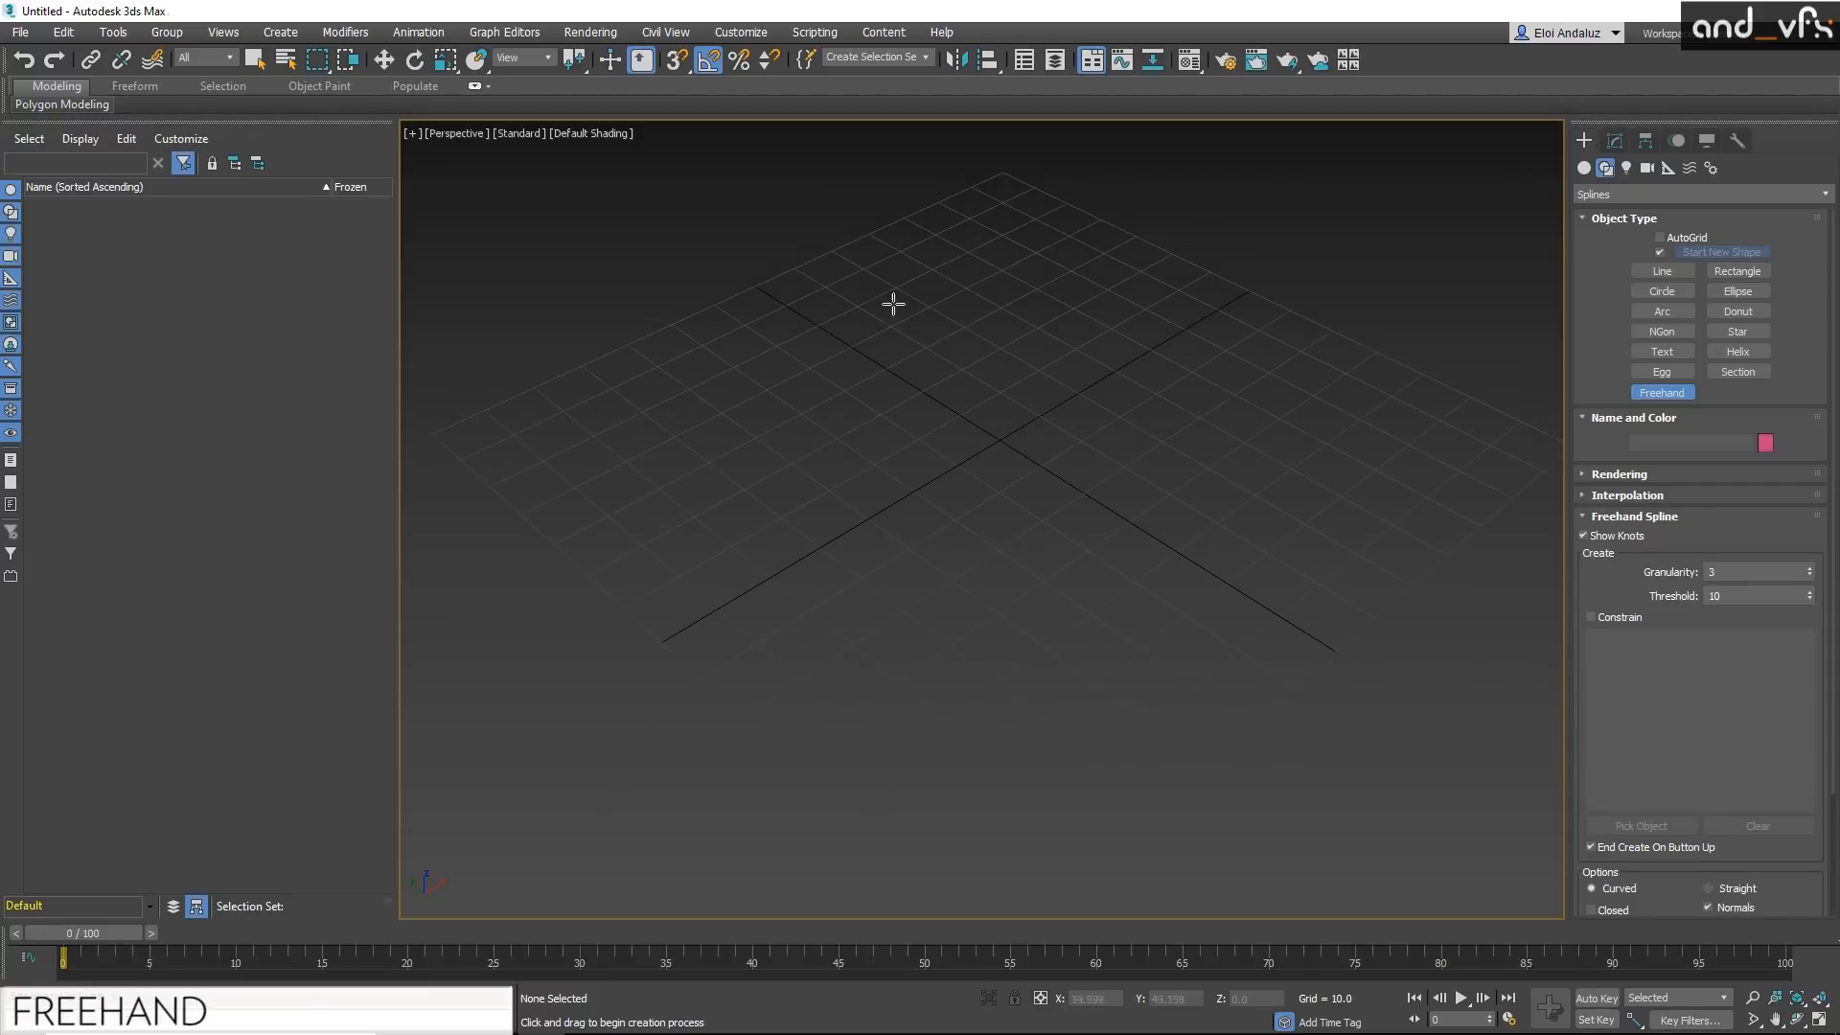
{"action": "mouse_move", "coordinate": [969, 319]}
{"action": "left_mouse_down"}
{"action": "mouse_move", "coordinate": [1156, 341]}
{"action": "mouse_move", "coordinate": [1089, 629]}
{"action": "mouse_move", "coordinate": [813, 485]}
{"action": "mouse_move", "coordinate": [1006, 362]}
{"action": "mouse_move", "coordinate": [1069, 176]}
{"action": "mouse_move", "coordinate": [744, 189]}
{"action": "mouse_move", "coordinate": [544, 537]}
{"action": "mouse_move", "coordinate": [809, 808]}
{"action": "mouse_move", "coordinate": [1077, 670]}
{"action": "mouse_move", "coordinate": [1205, 362]}
{"action": "mouse_move", "coordinate": [1412, 464]}
{"action": "mouse_move", "coordinate": [1487, 579]}
{"action": "mouse_move", "coordinate": [1183, 854]}
{"action": "mouse_move", "coordinate": [1101, 785]}
{"action": "mouse_move", "coordinate": [688, 631]}
{"action": "mouse_move", "coordinate": [599, 189]}
{"action": "left_mouse_up"}
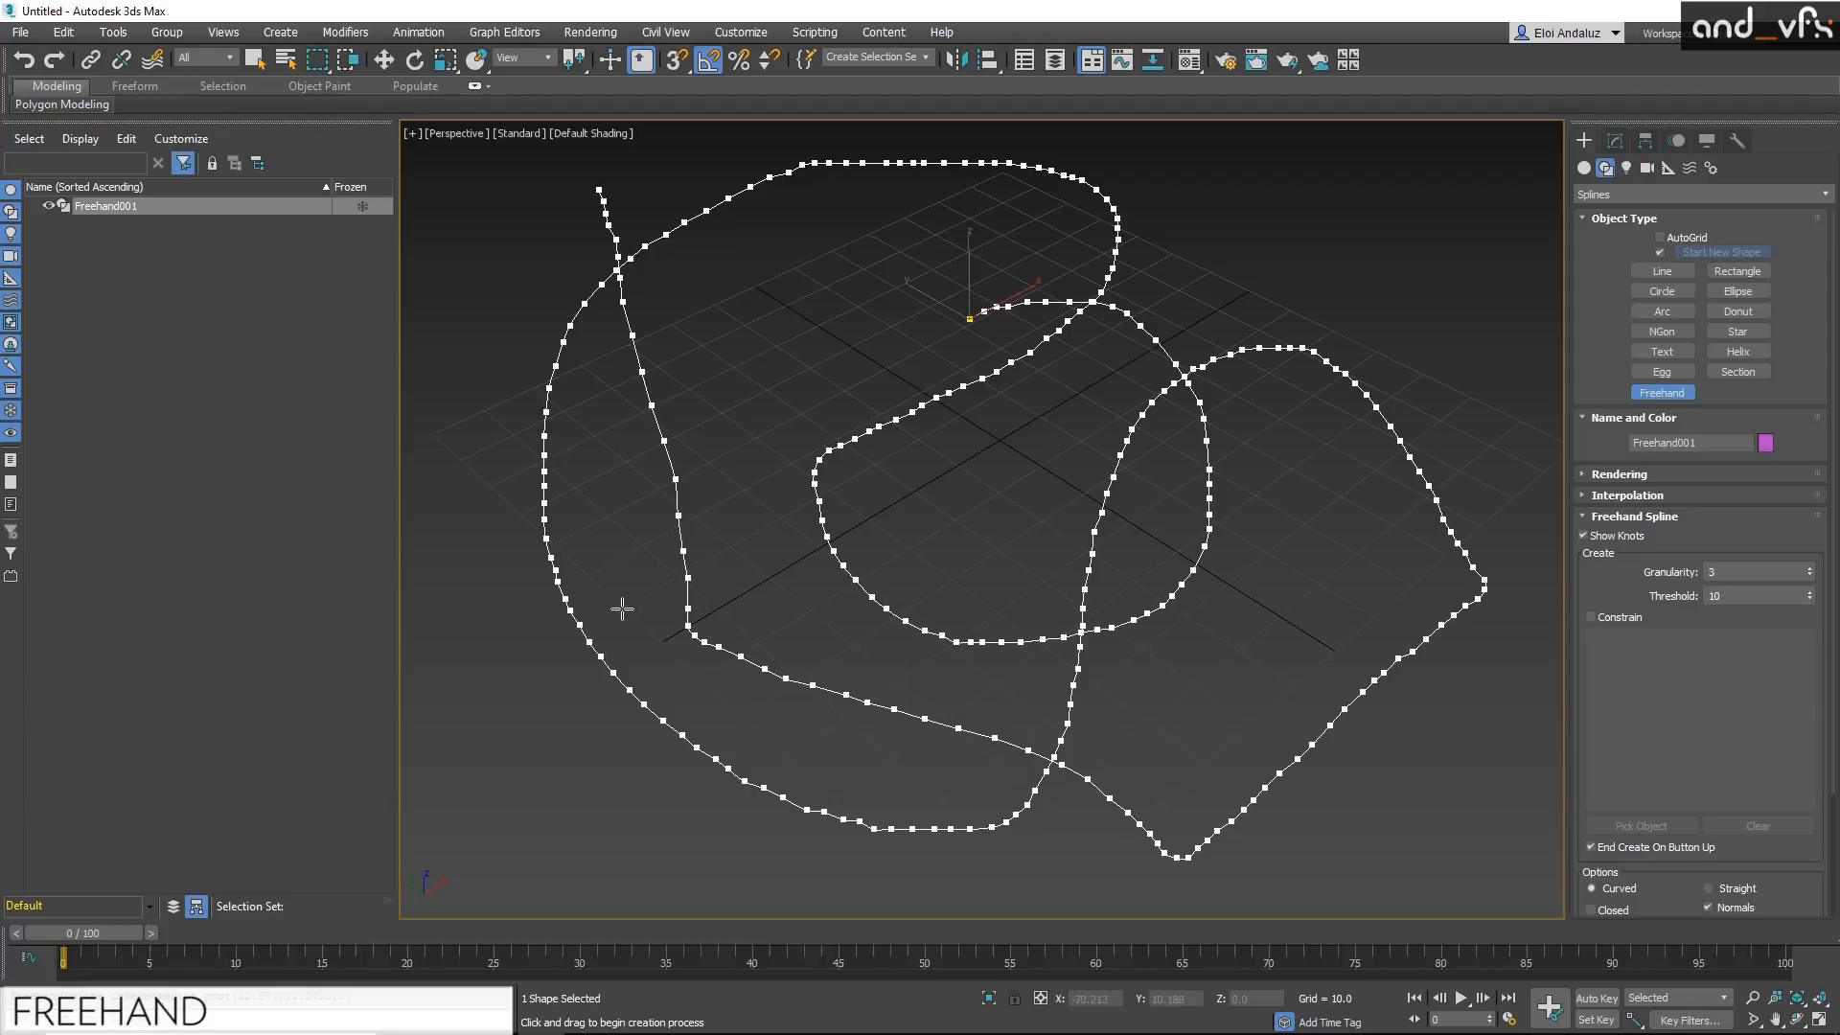
Step: Search the actions for "spline" and apply the Spline Relax modifier to the freehand spline
{"action": "middle_click_drag", "start_coordinate": [858, 456], "coordinate": [837, 501], "text": "alt"}
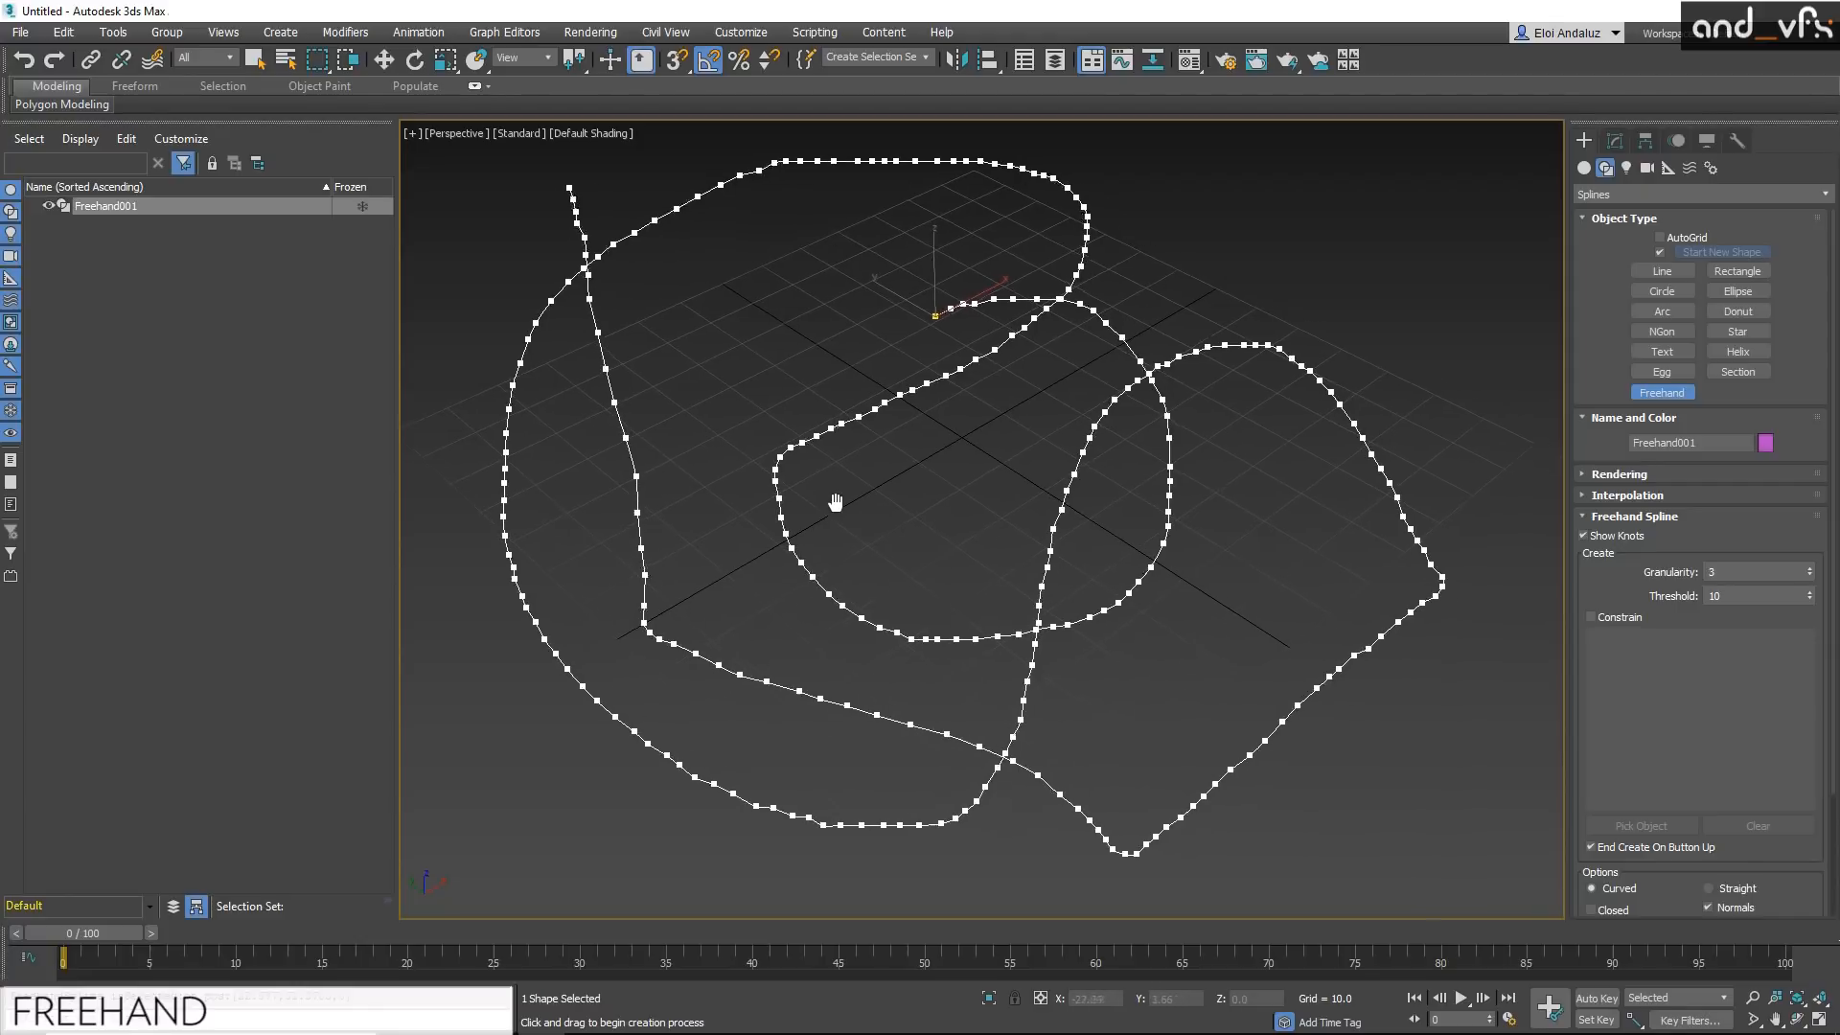
{"action": "key", "text": "x"}
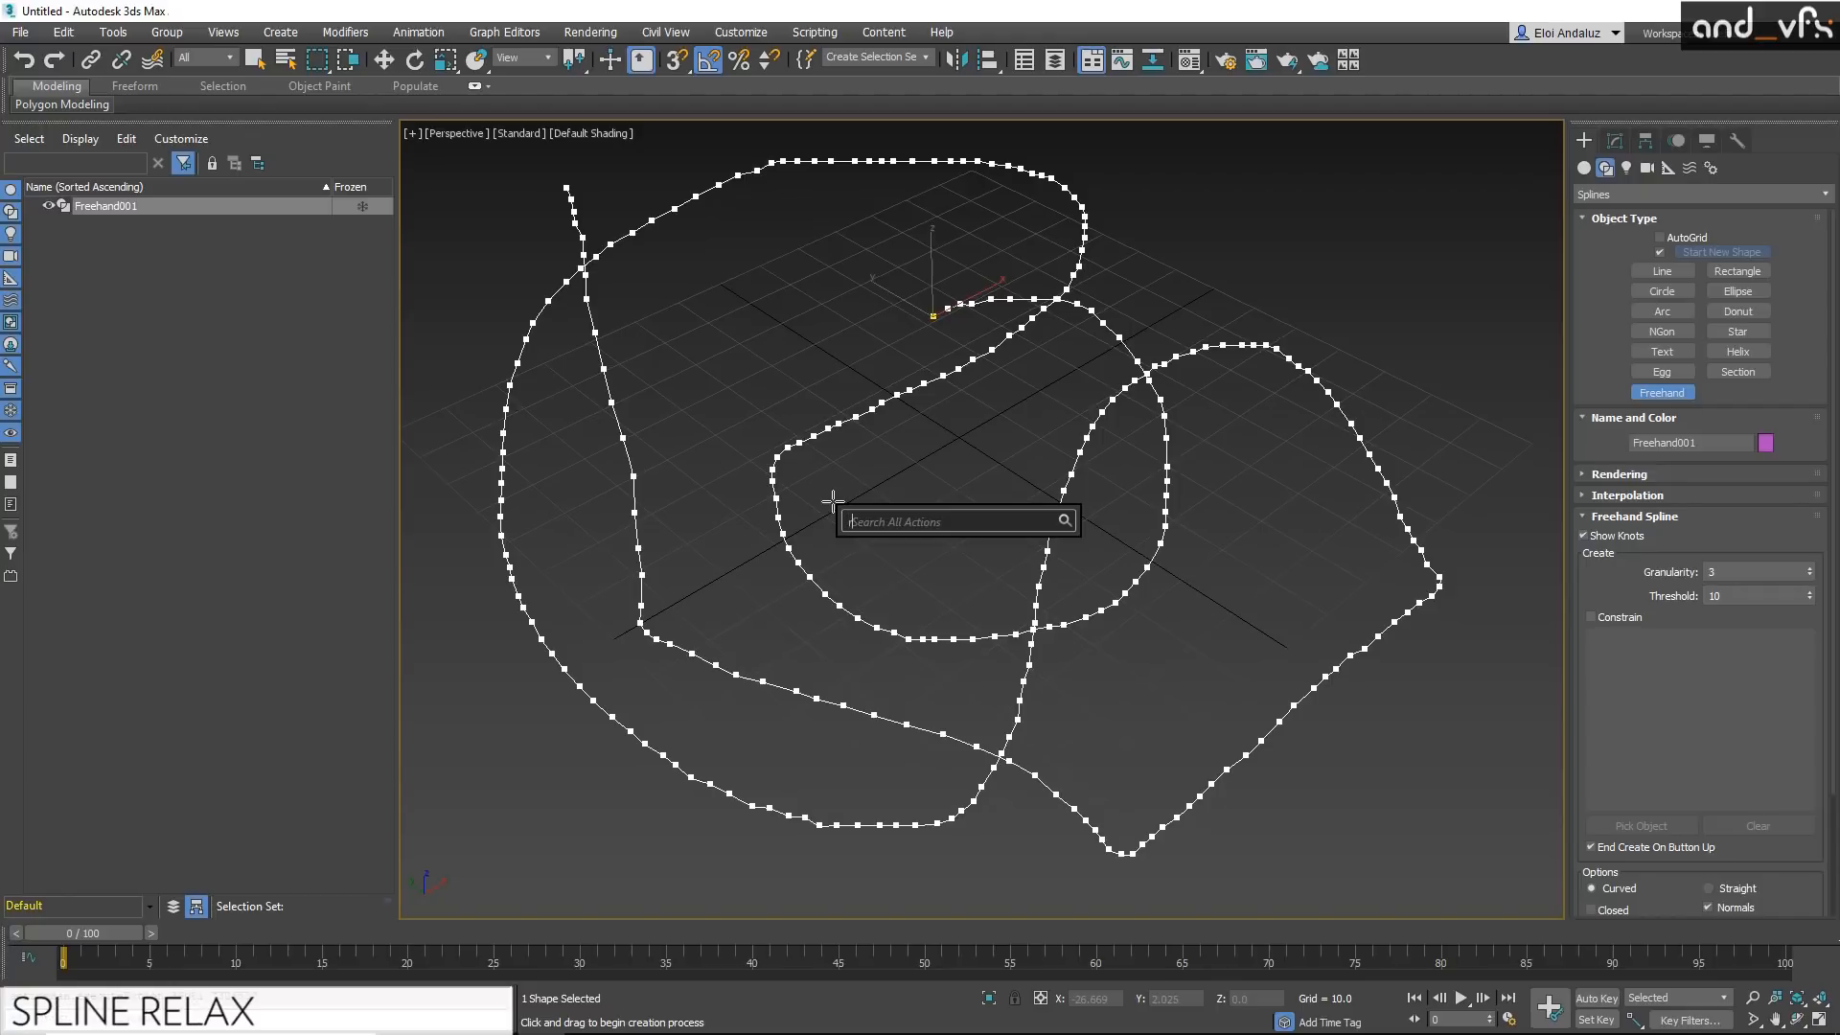
{"action": "type", "text": "relax"}
{"action": "key", "text": "BackSpace"}
{"action": "key", "text": "BackSpace"}
{"action": "key", "text": "BackSpace"}
{"action": "key", "text": "BackSpace"}
{"action": "type", "text": "spline"}
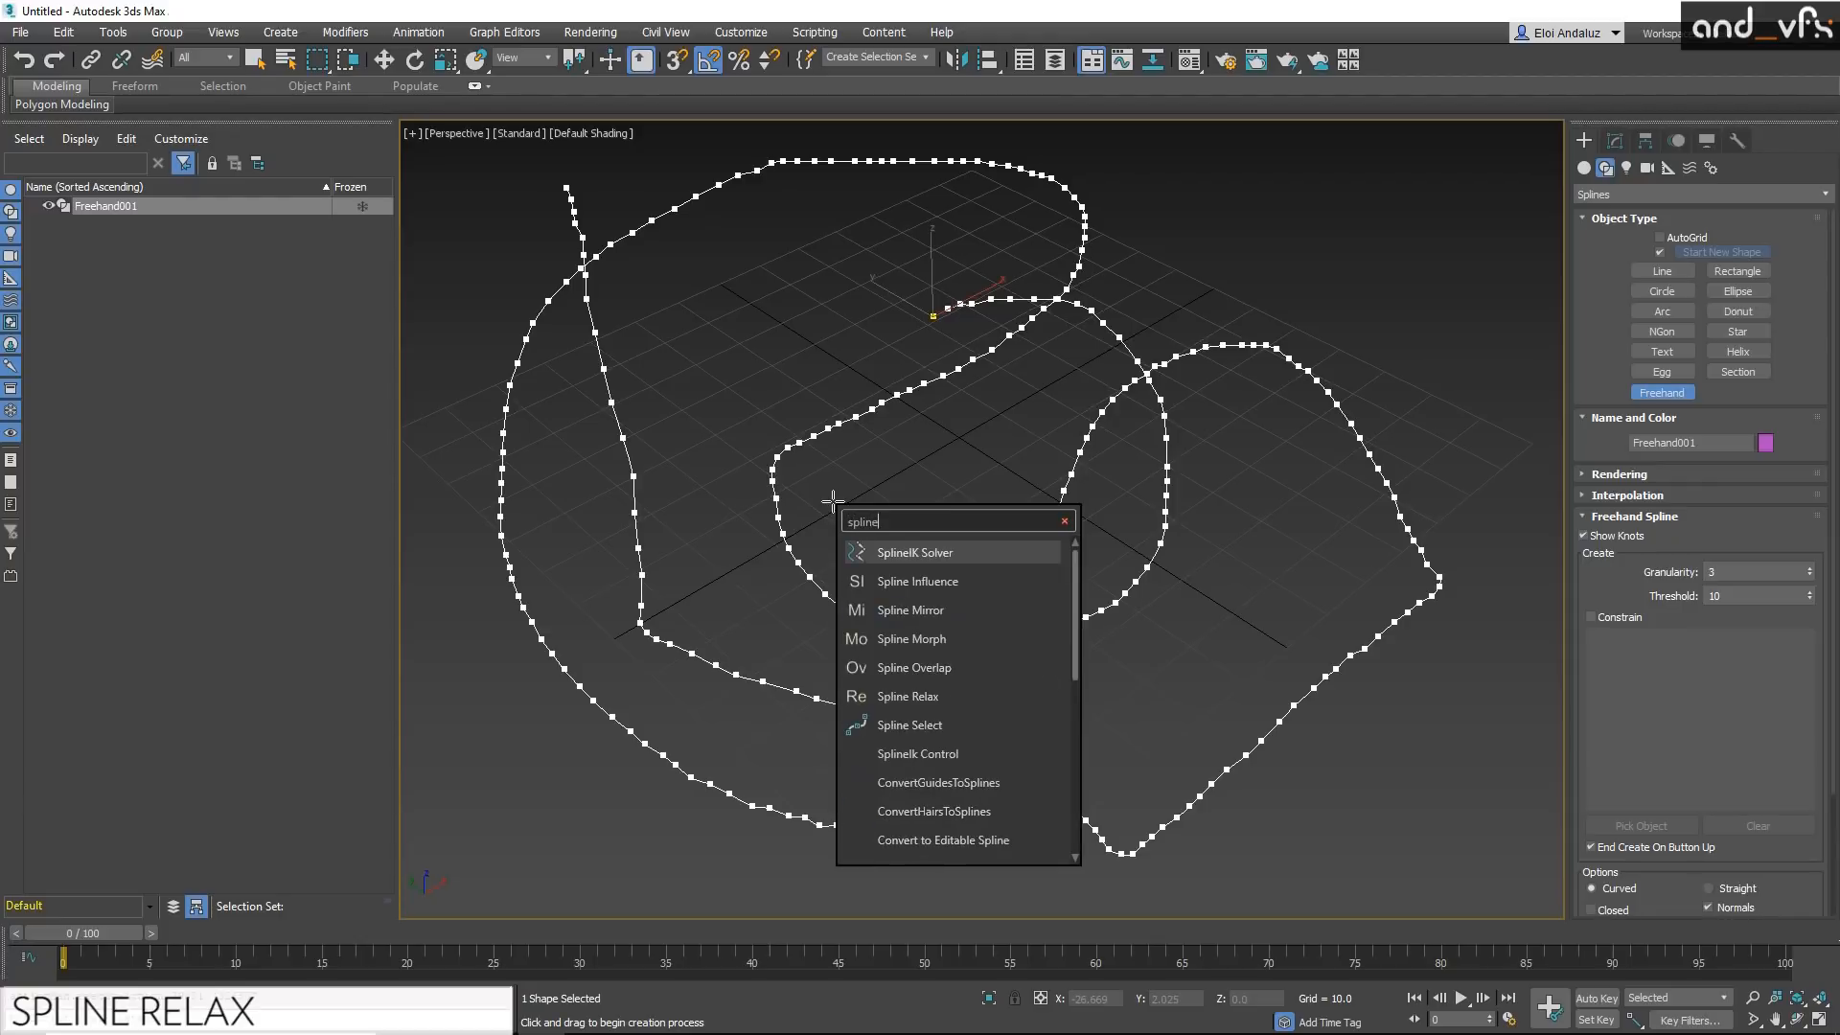
{"action": "left_click", "coordinate": [959, 696]}
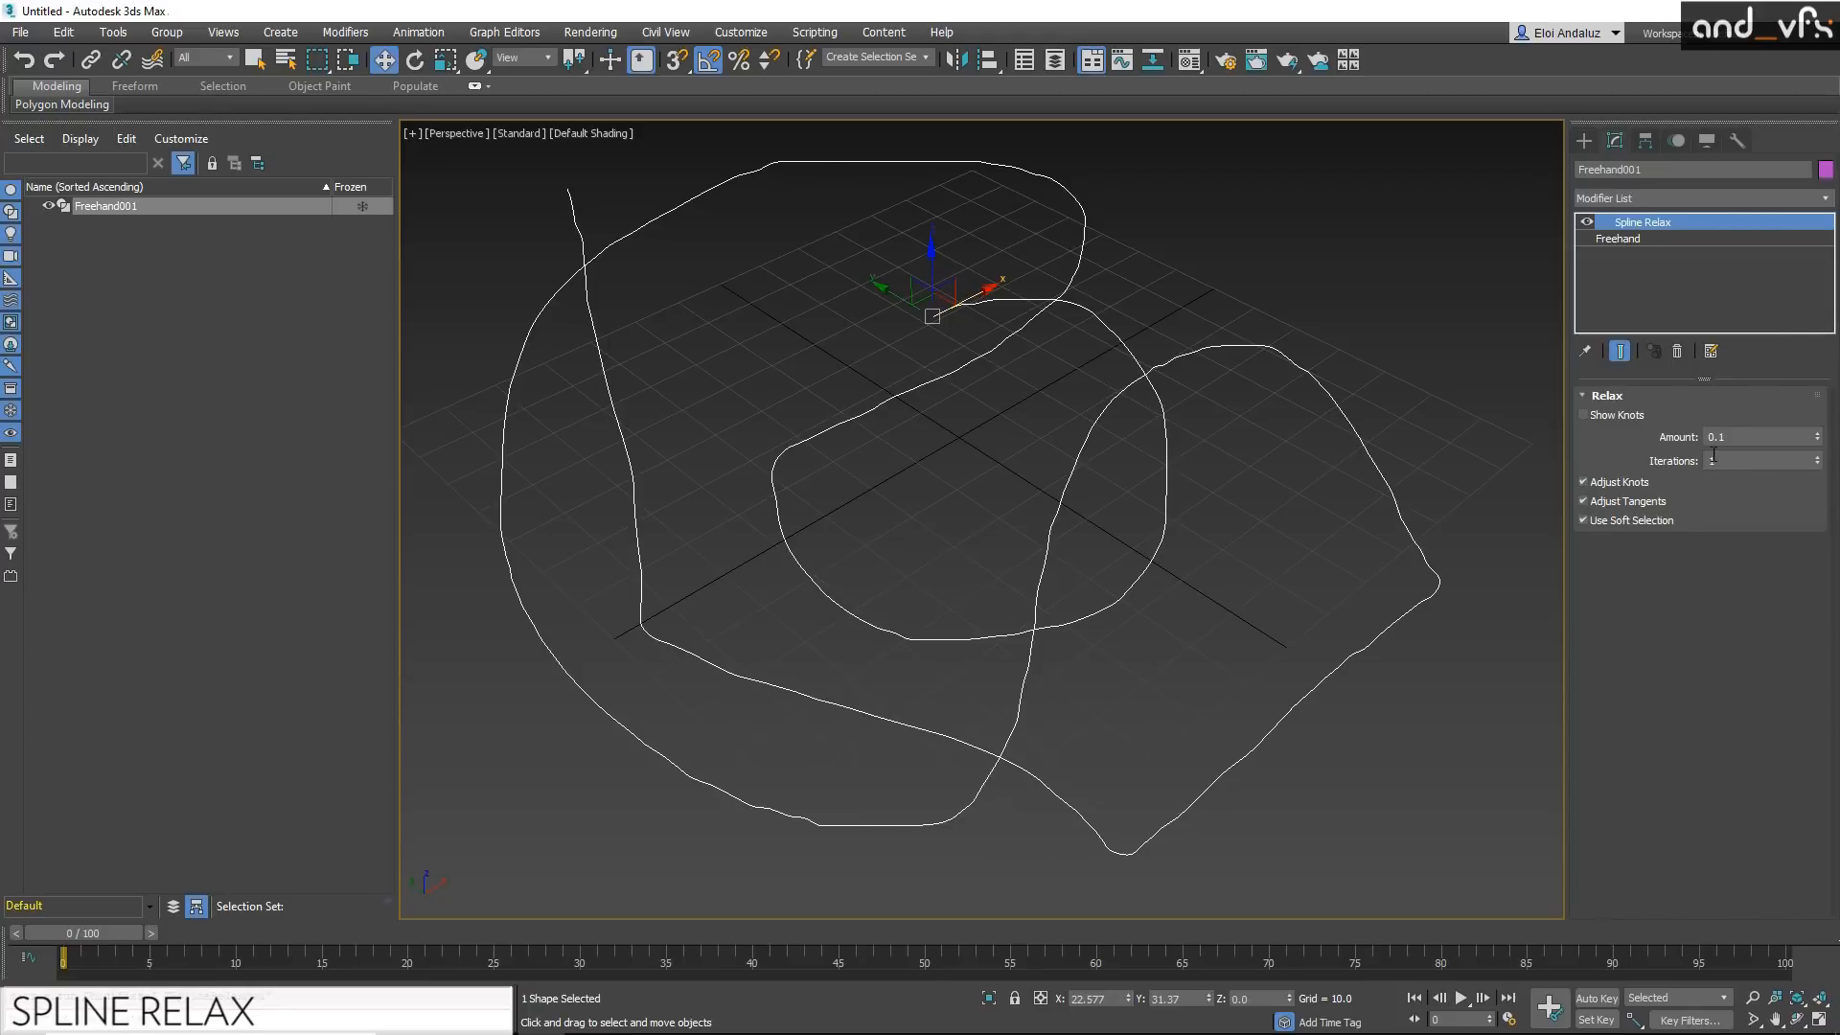
Step: Set the Spline Relax amount to 1
{"action": "left_click", "coordinate": [1736, 433]}
{"action": "type", "text": "1"}
{"action": "key", "text": "Return"}
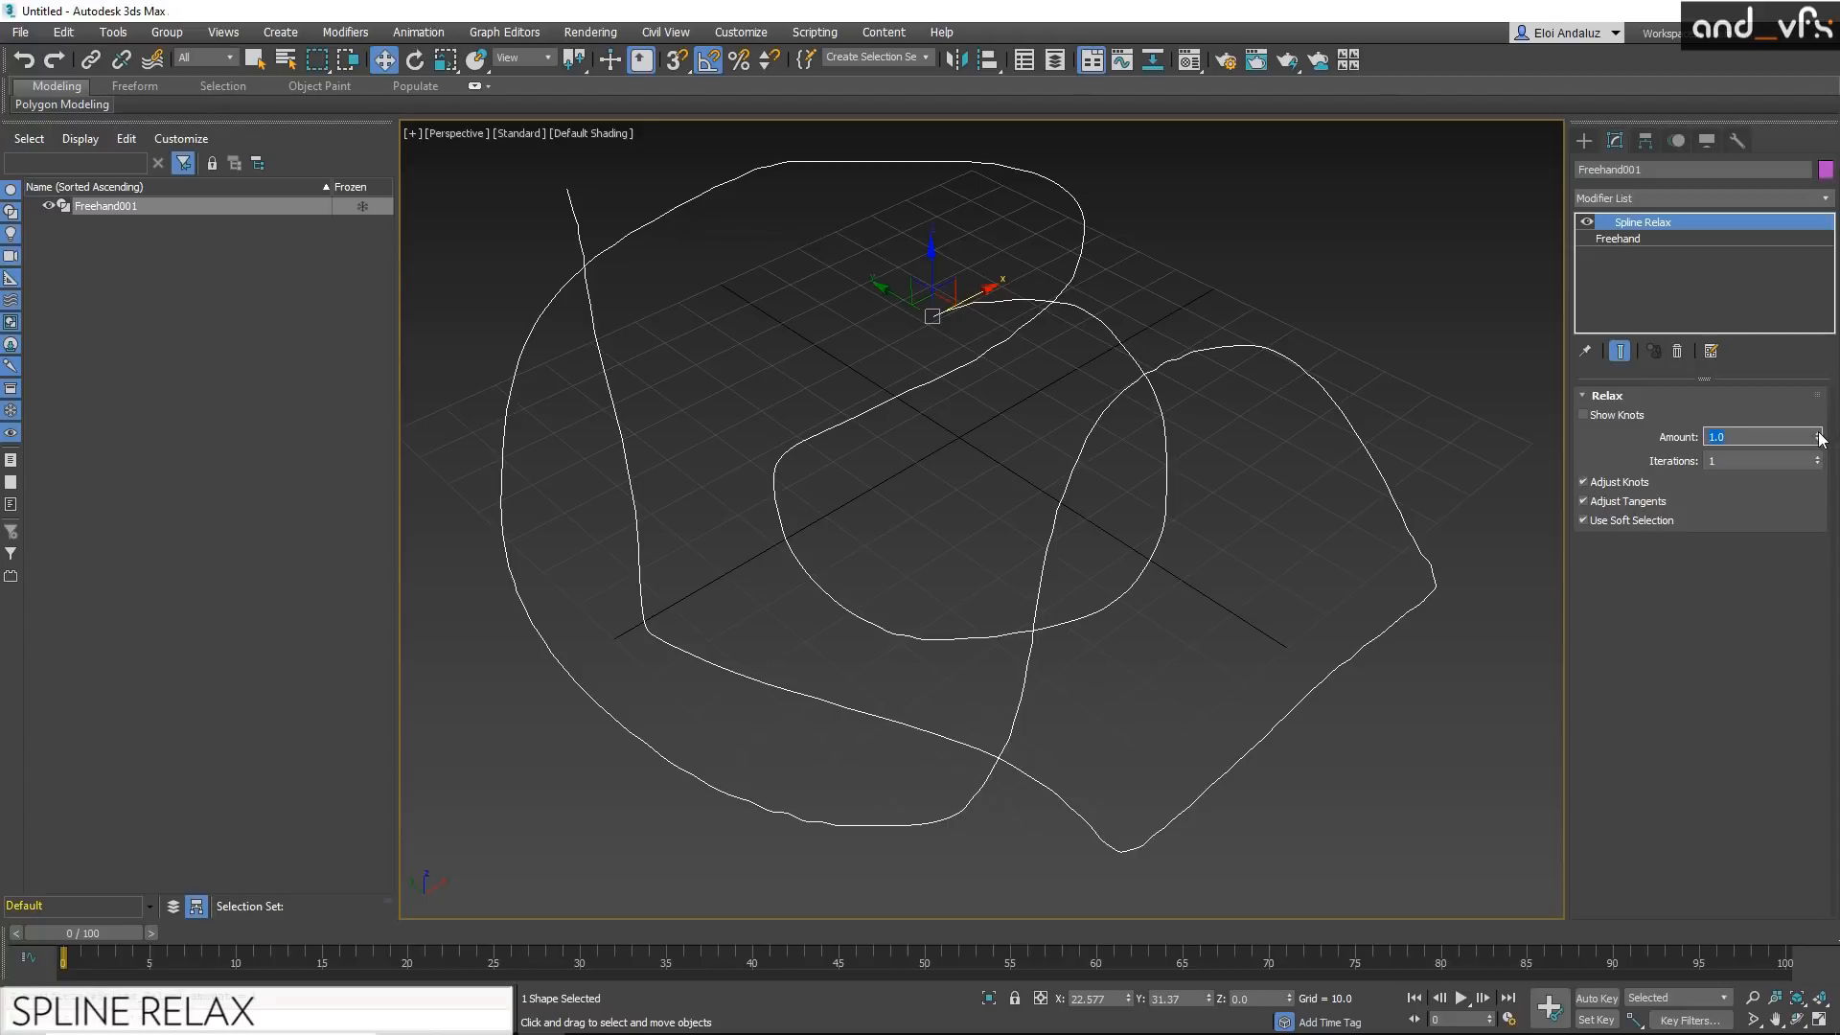
Step: Try higher iteration values on the Spline Relax modifier and return the iterations to 1
{"action": "left_click_drag", "start_coordinate": [1814, 215], "coordinate": [1826, 305]}
{"action": "left_click", "coordinate": [1818, 456]}
{"action": "left_click", "coordinate": [1818, 456]}
{"action": "left_click", "coordinate": [1819, 456]}
{"action": "left_click", "coordinate": [1819, 456]}
{"action": "left_click", "coordinate": [1819, 456]}
{"action": "left_click", "coordinate": [1819, 456]}
{"action": "left_click", "coordinate": [1819, 456]}
{"action": "left_click_drag", "start_coordinate": [1820, 462], "coordinate": [1771, 412]}
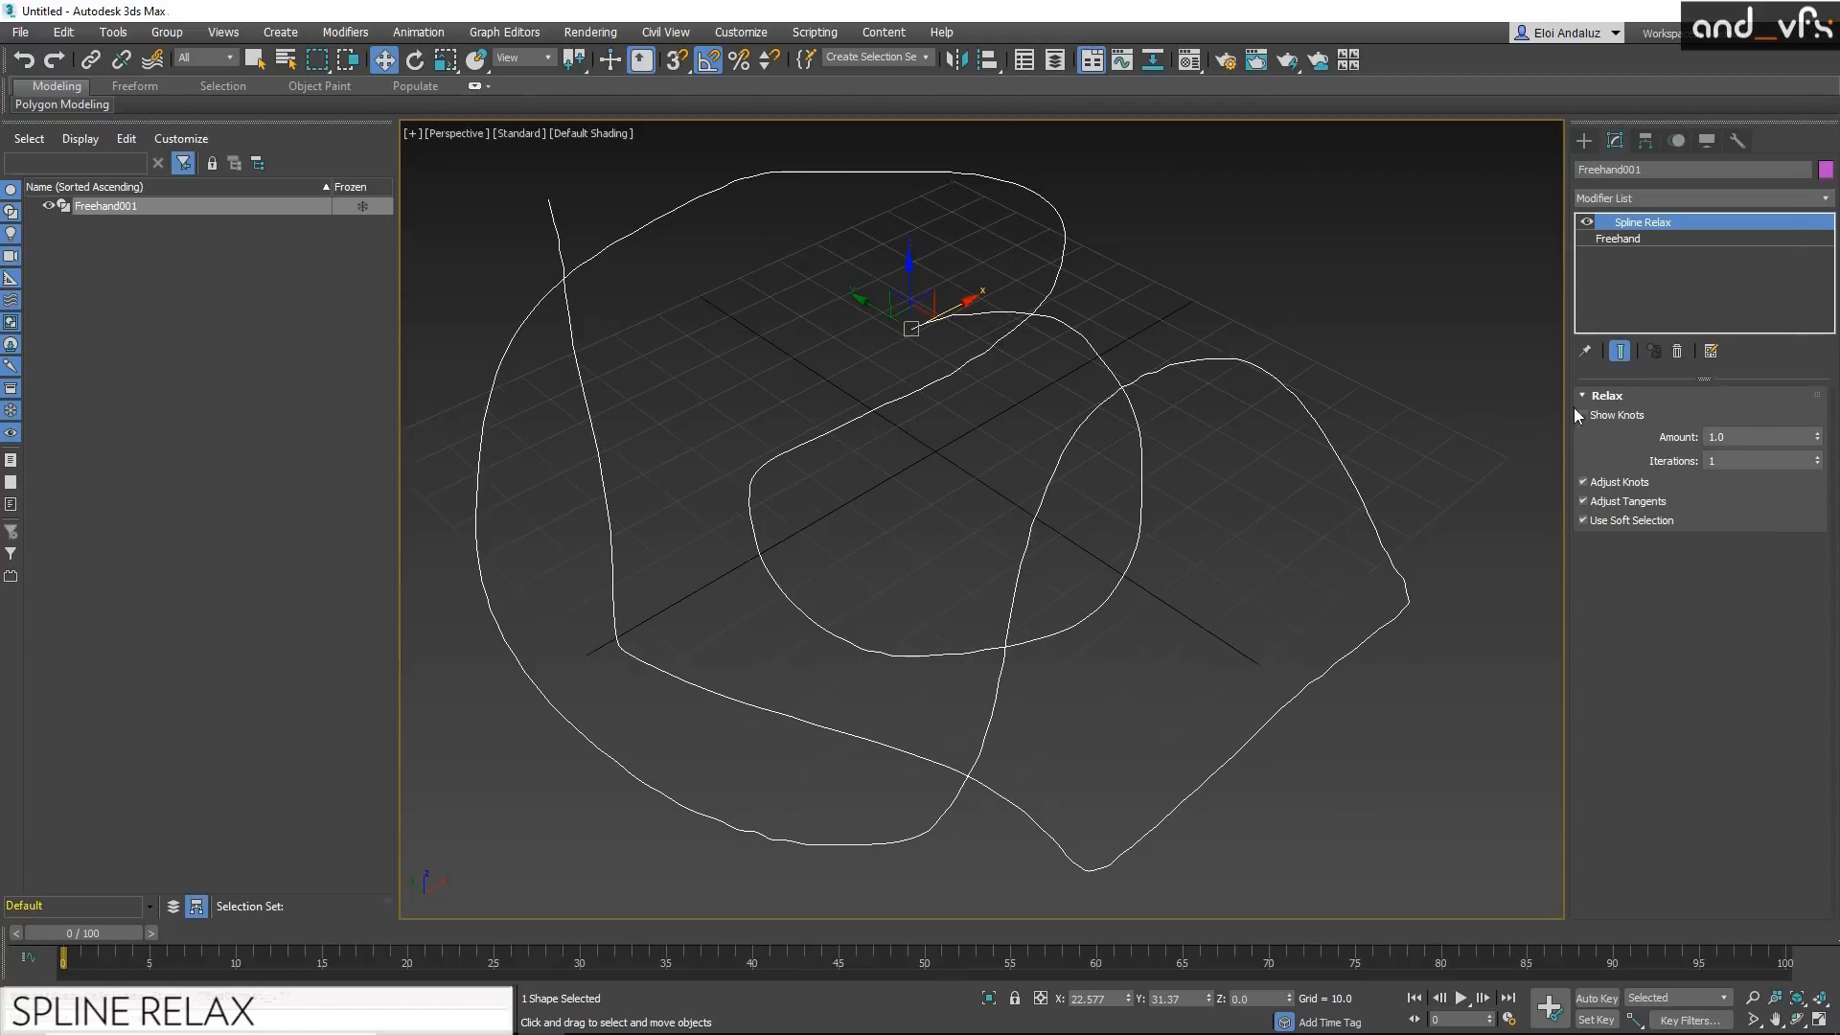
Step: Show the knots of the relaxed freehand spline through the Spline Relax modifier
{"action": "left_click", "coordinate": [1583, 415]}
{"action": "middle_click_drag", "start_coordinate": [959, 431], "coordinate": [1150, 410], "text": "alt"}
Step: Add an Edit Spline modifier to the freehand spline and select a few neighbouring vertices on the inner loop's bend
{"action": "left_click", "coordinate": [1822, 198]}
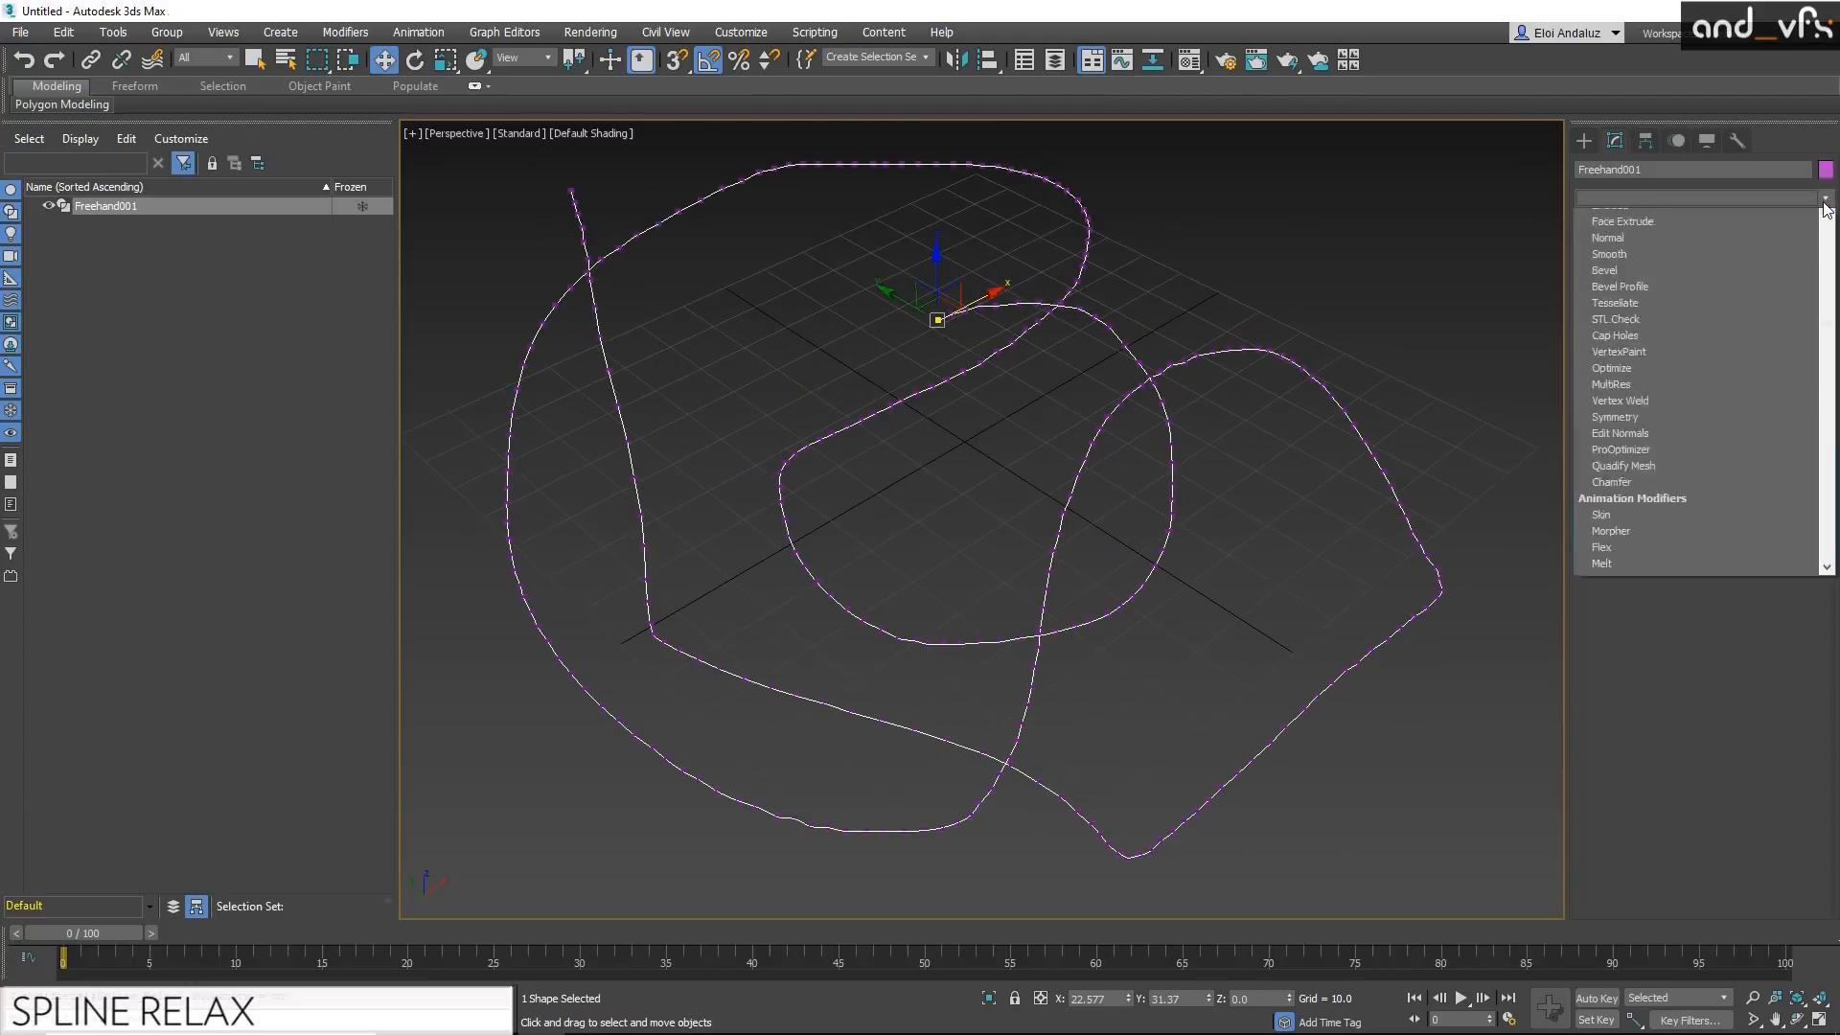
{"action": "key", "text": "e"}
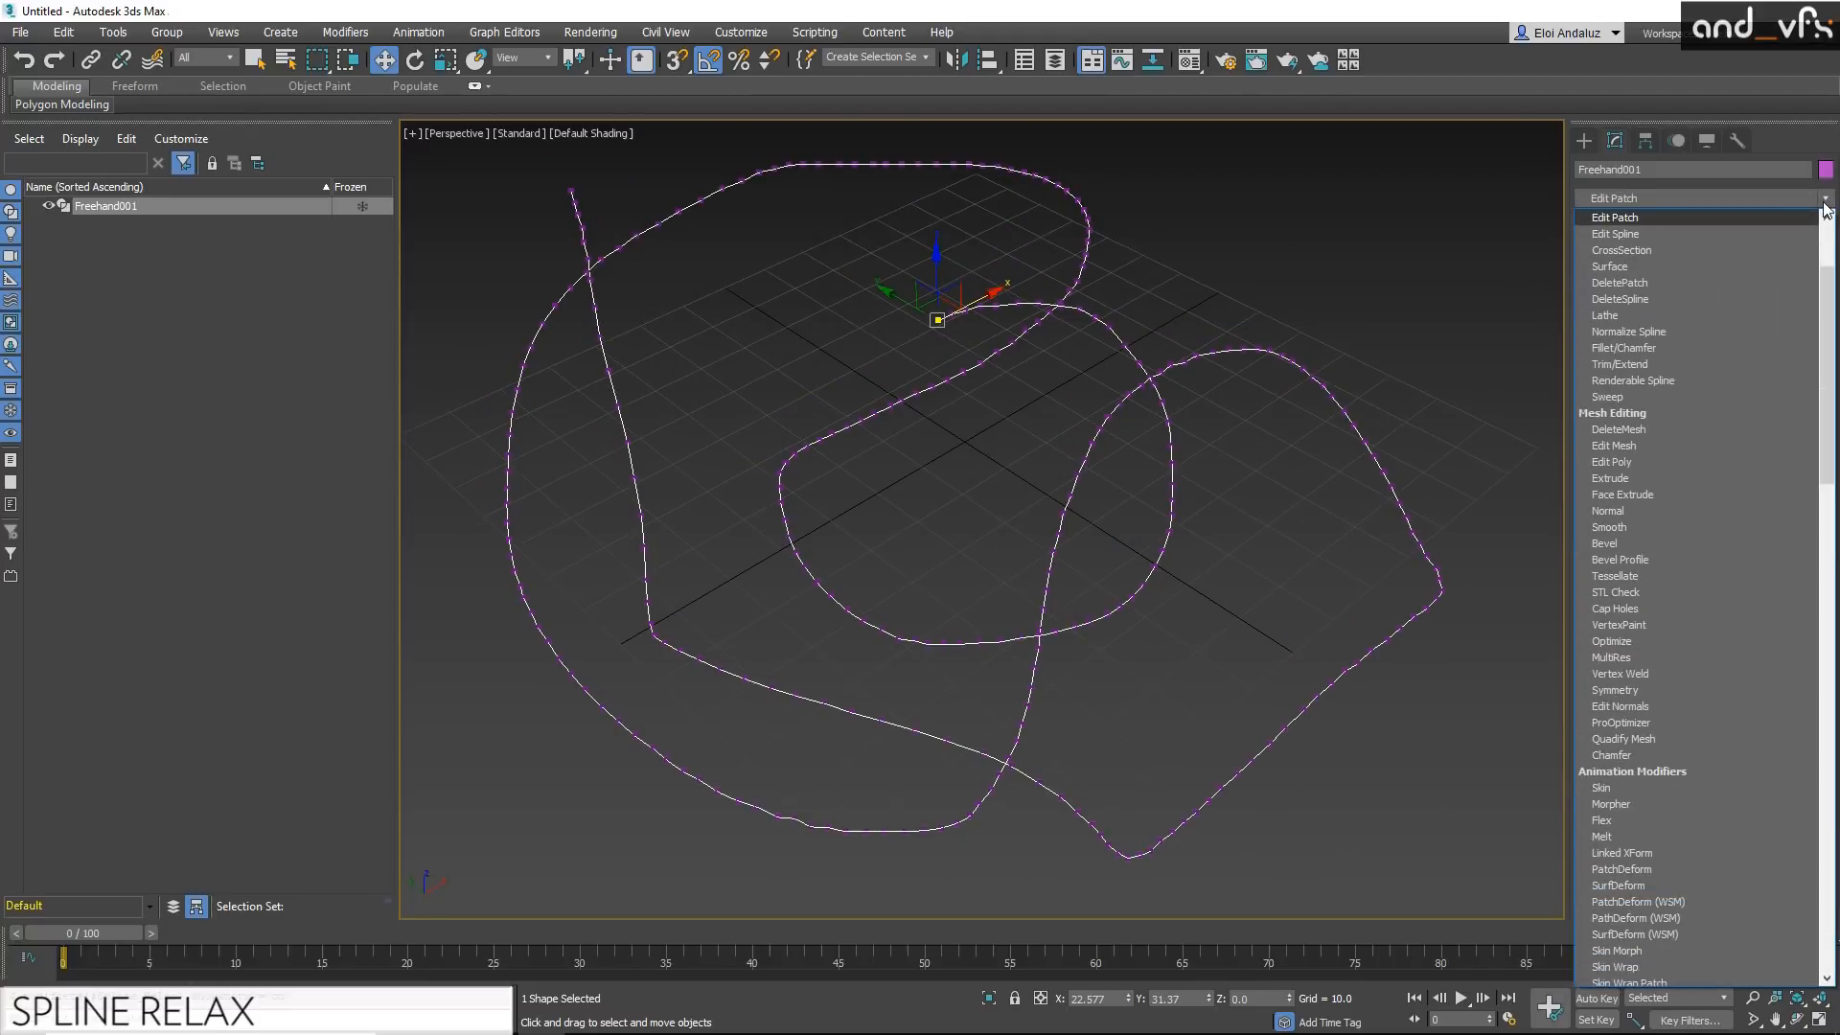
{"action": "left_click", "coordinate": [1641, 236]}
{"action": "left_click_drag", "start_coordinate": [879, 504], "coordinate": [757, 575]}
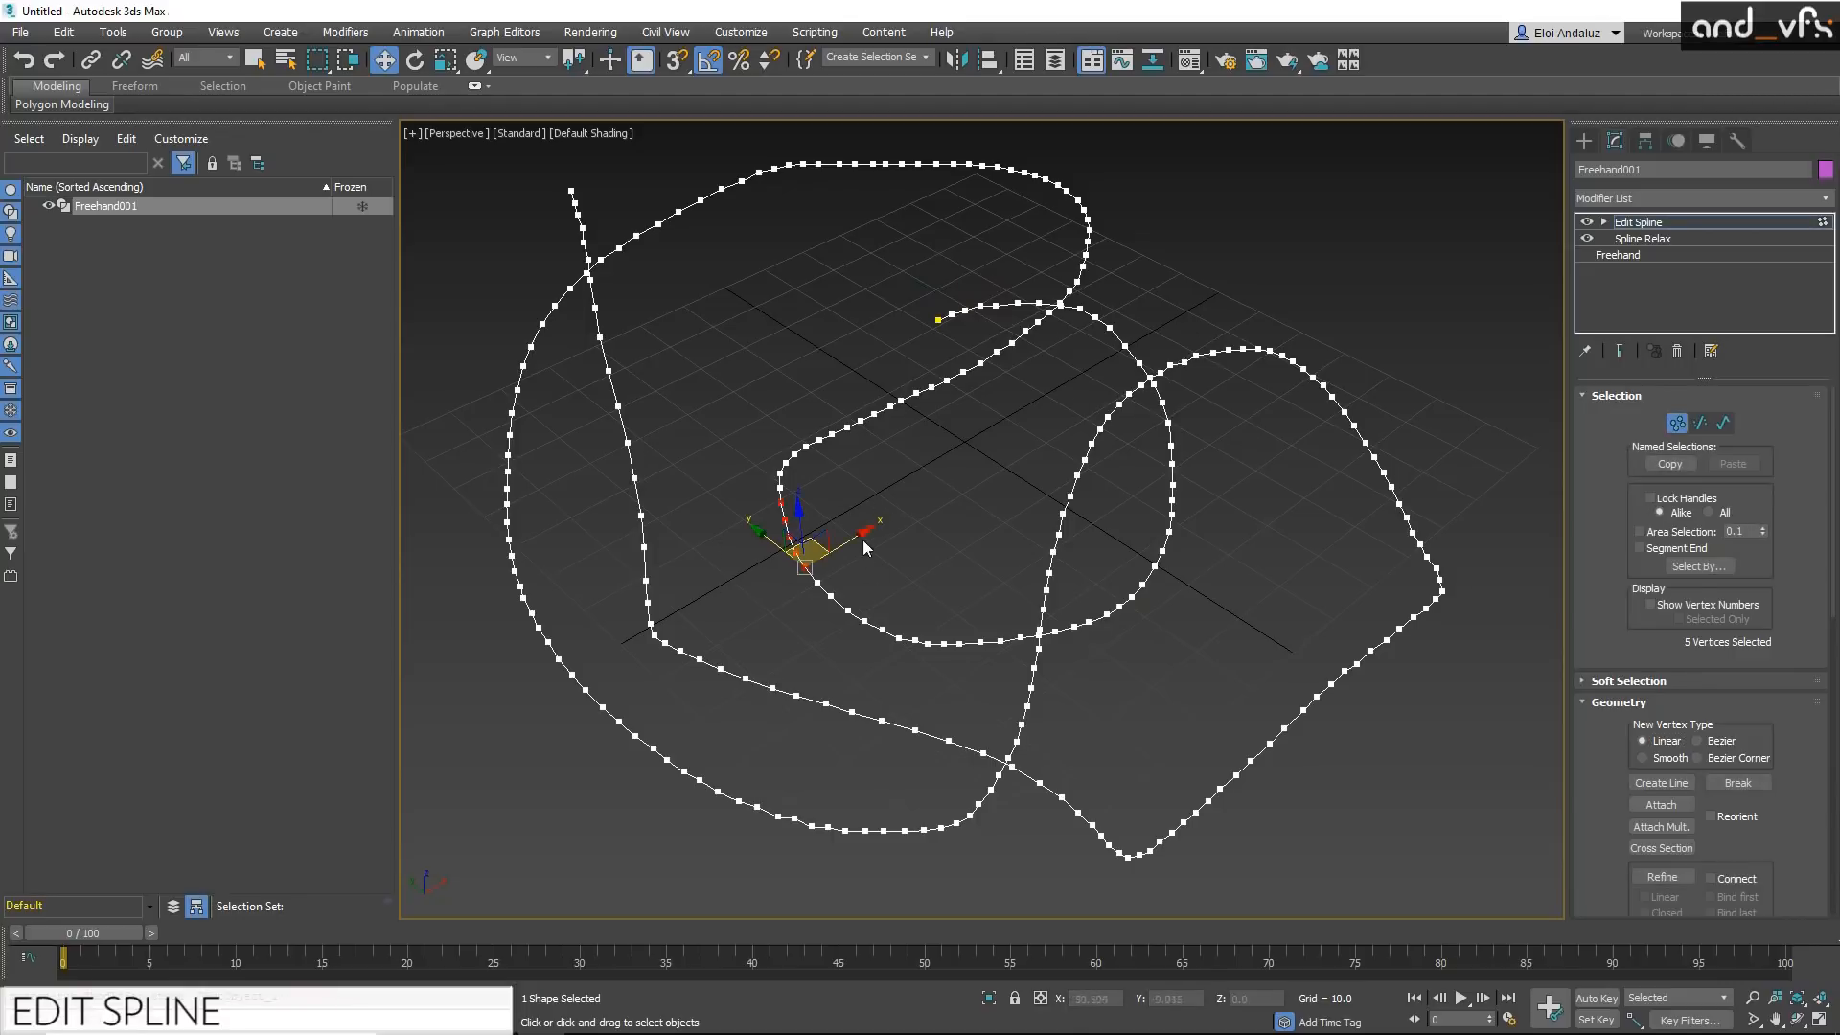
Step: Turn on soft selection for the selected vertices and try moving them across the inner loop
{"action": "left_click", "coordinate": [1609, 681]}
{"action": "left_click", "coordinate": [1645, 632]}
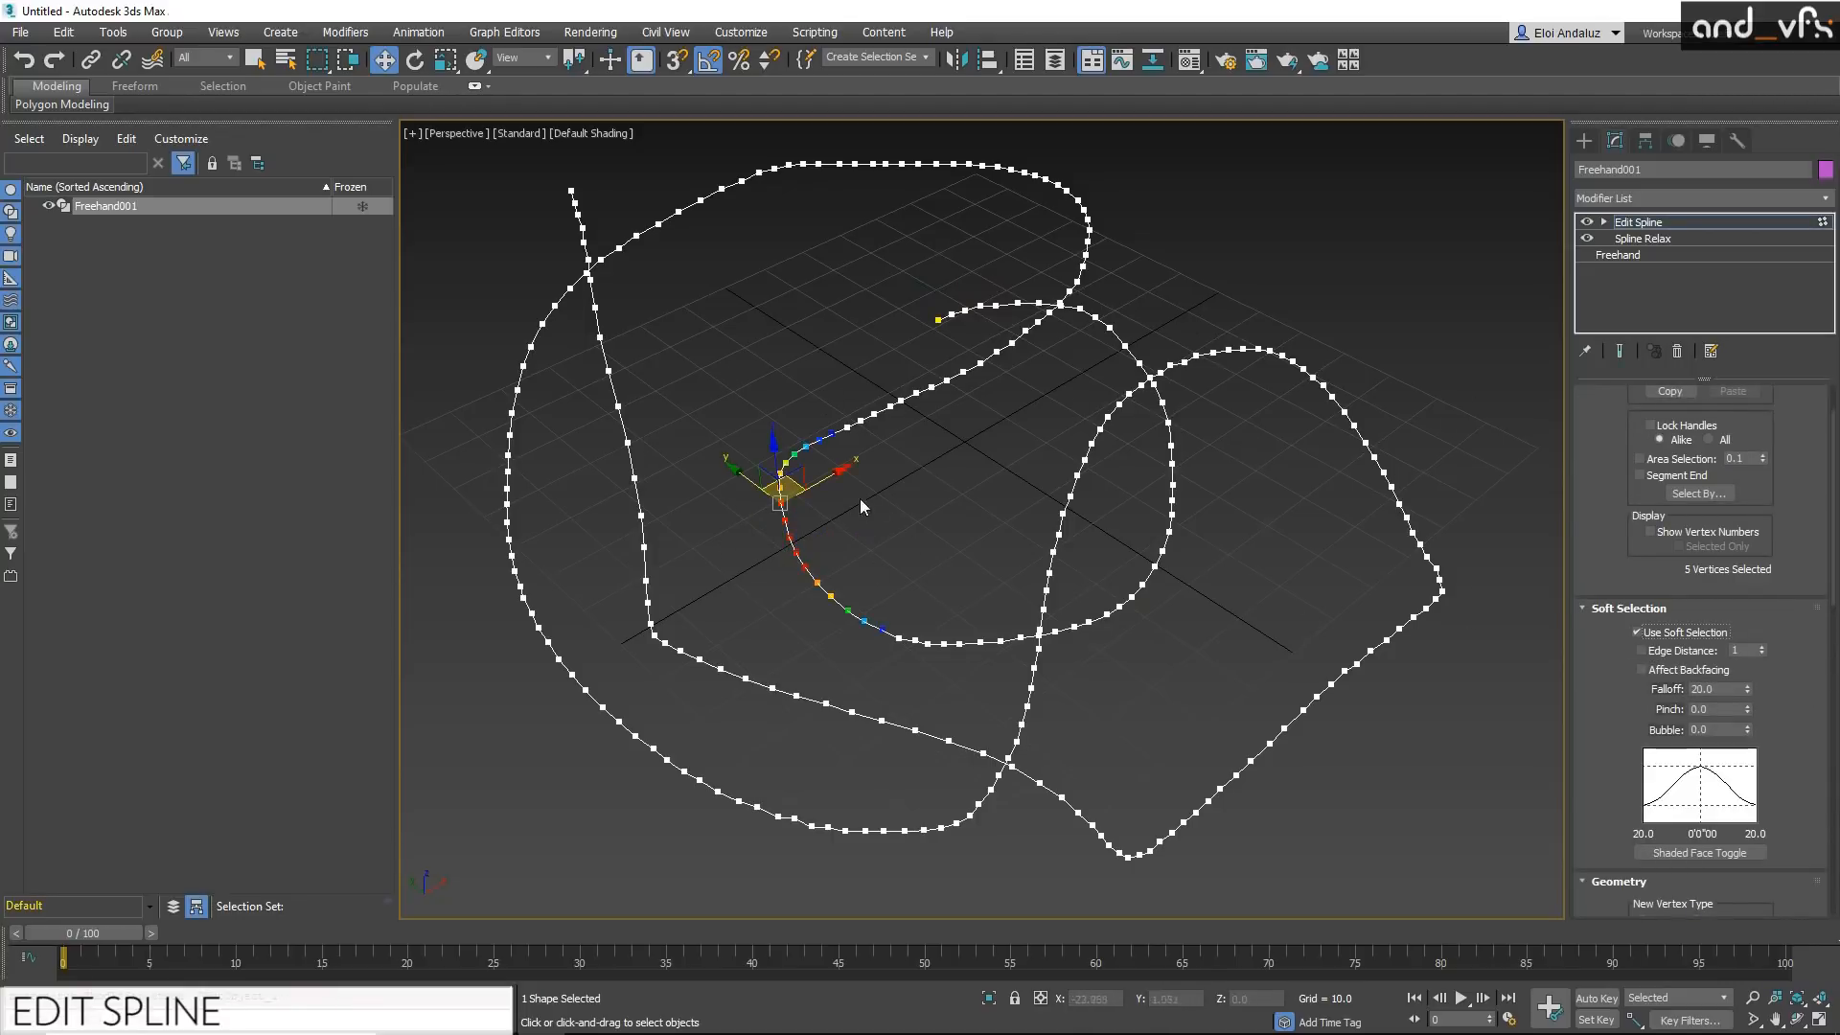
{"action": "left_click_drag", "start_coordinate": [781, 487], "coordinate": [988, 497]}
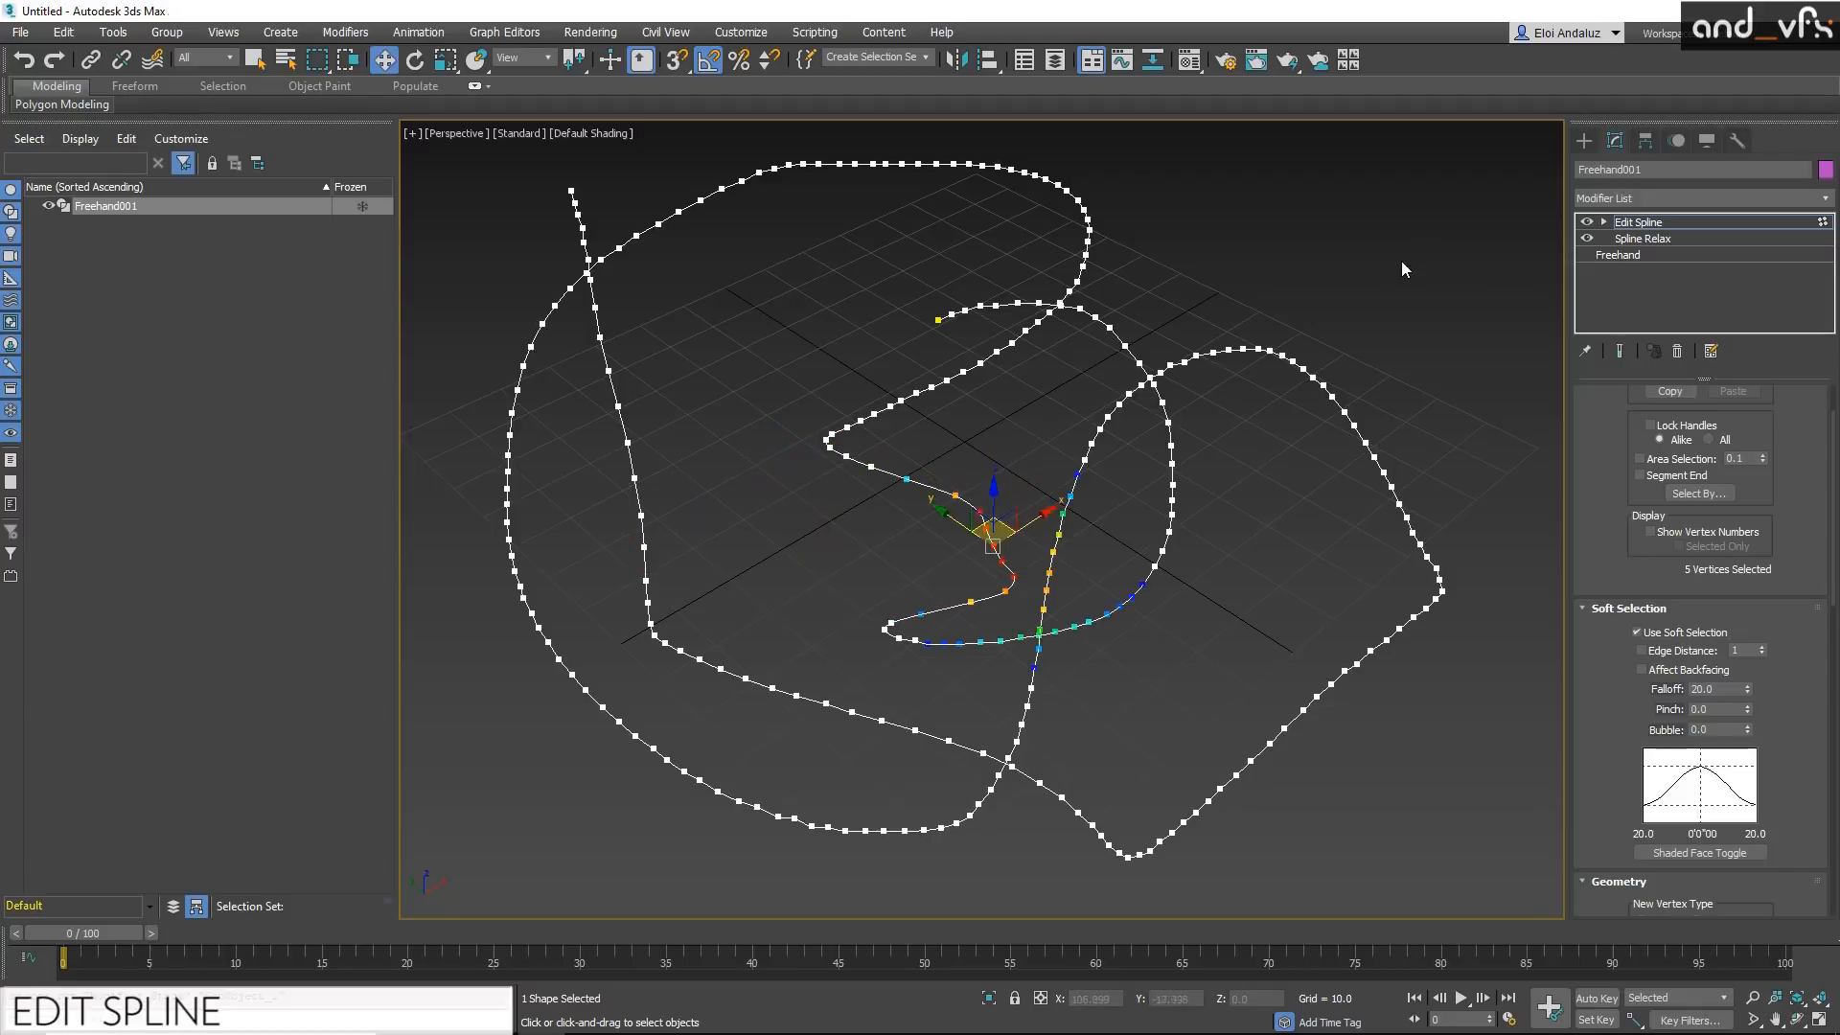
Step: Undo the vertex move and delete the Edit Spline modifier from the stack
{"action": "key", "text": "ctrl+z"}
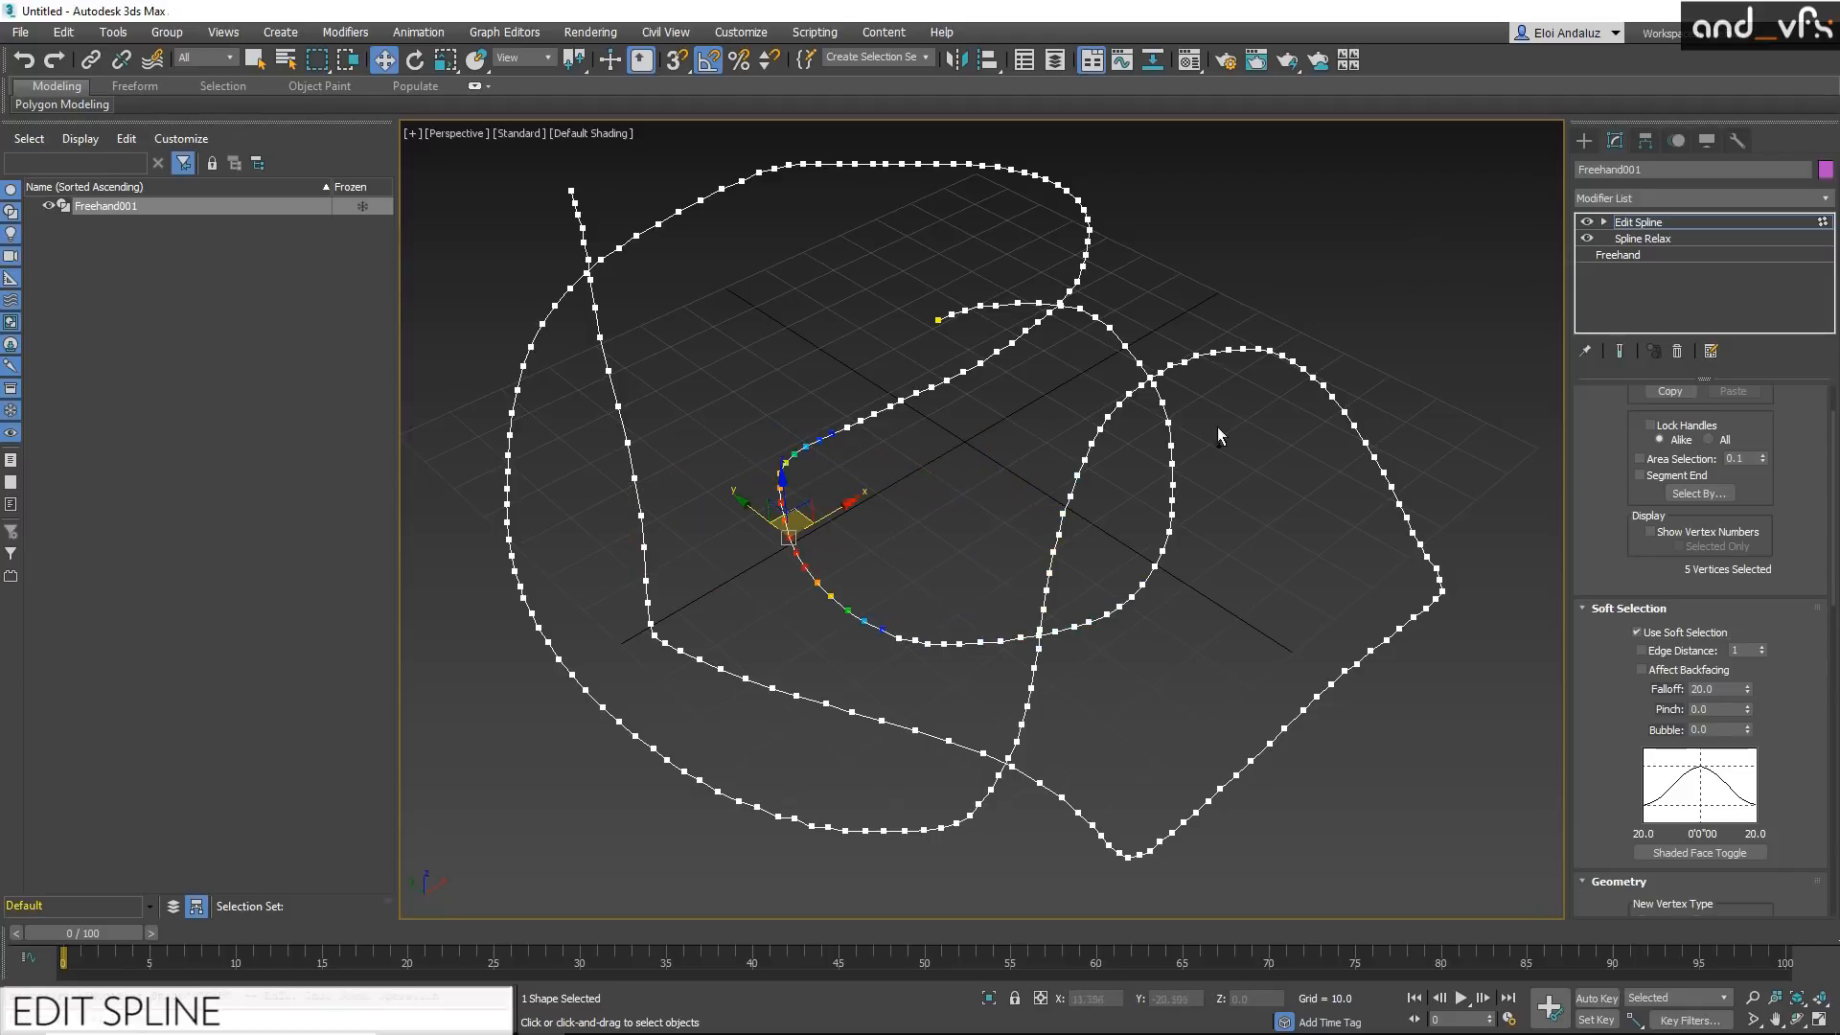
{"action": "left_click", "coordinate": [1672, 224]}
{"action": "left_click", "coordinate": [1676, 351]}
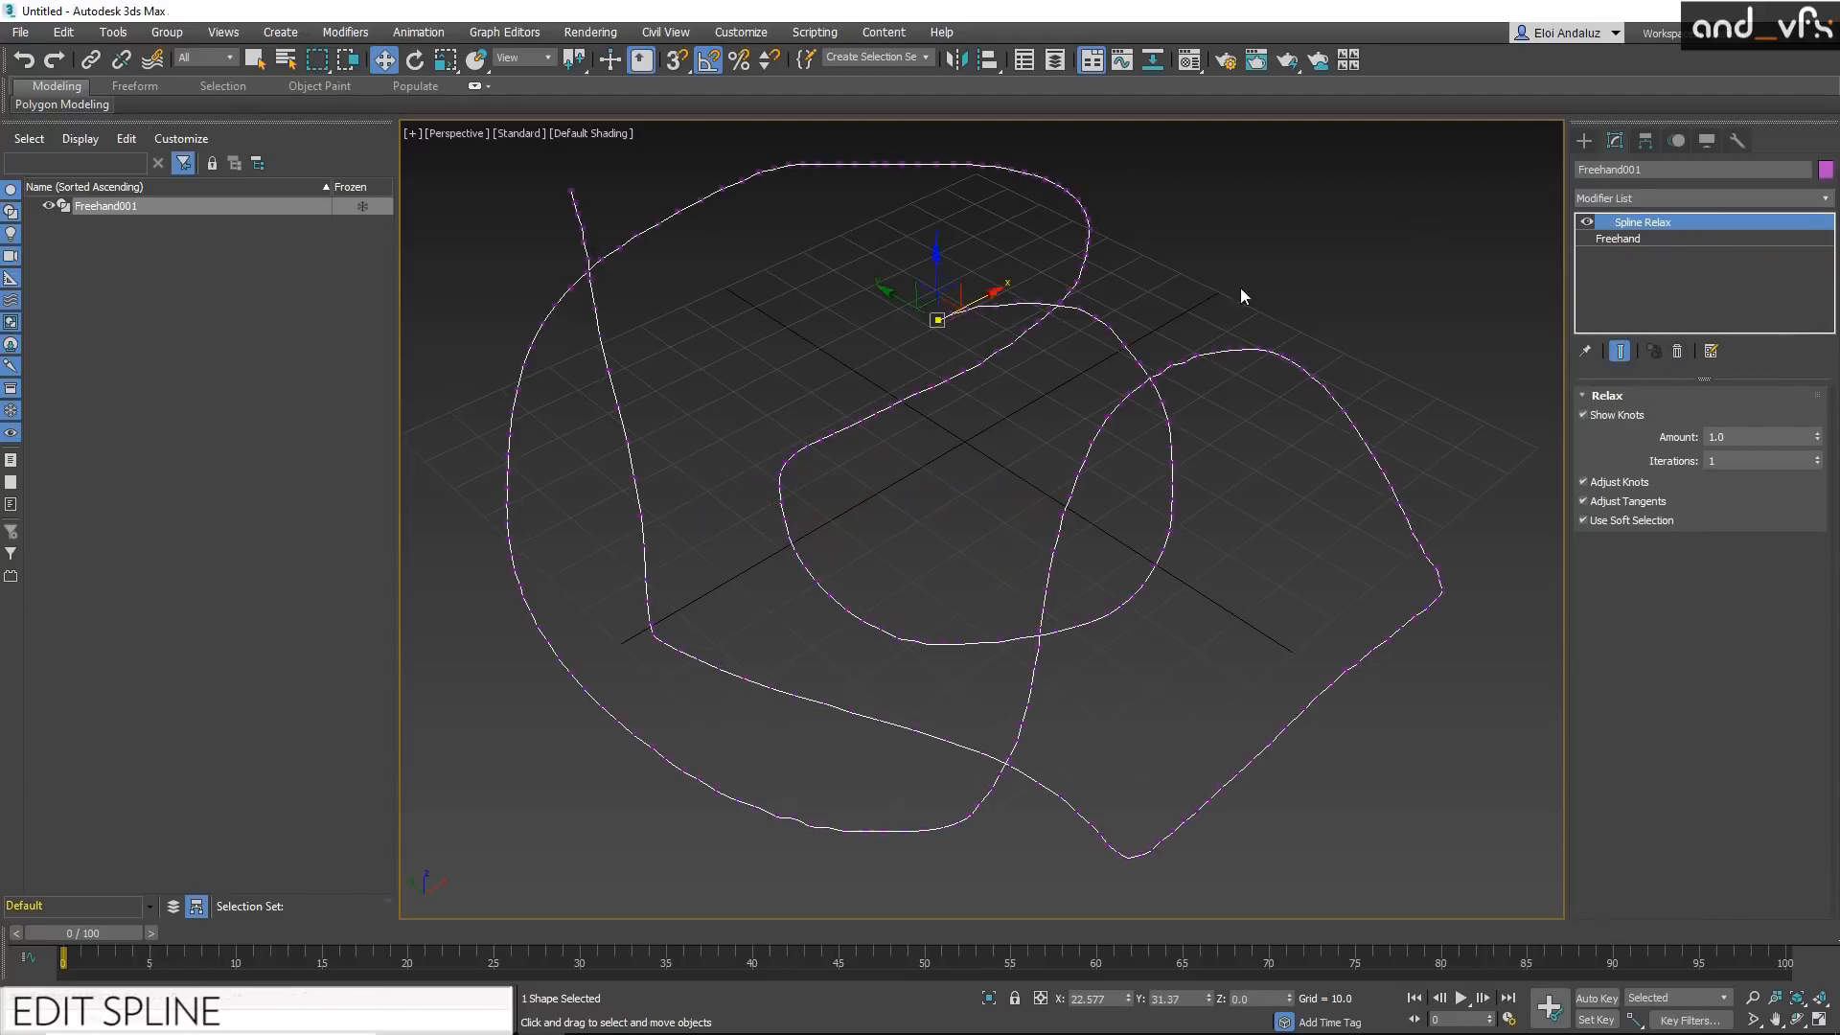
Step: Search the actions for "spline", apply the Optimize Spline modifier and reduce the knots by 93%
{"action": "middle_click_drag", "start_coordinate": [1130, 341], "coordinate": [1114, 345]}
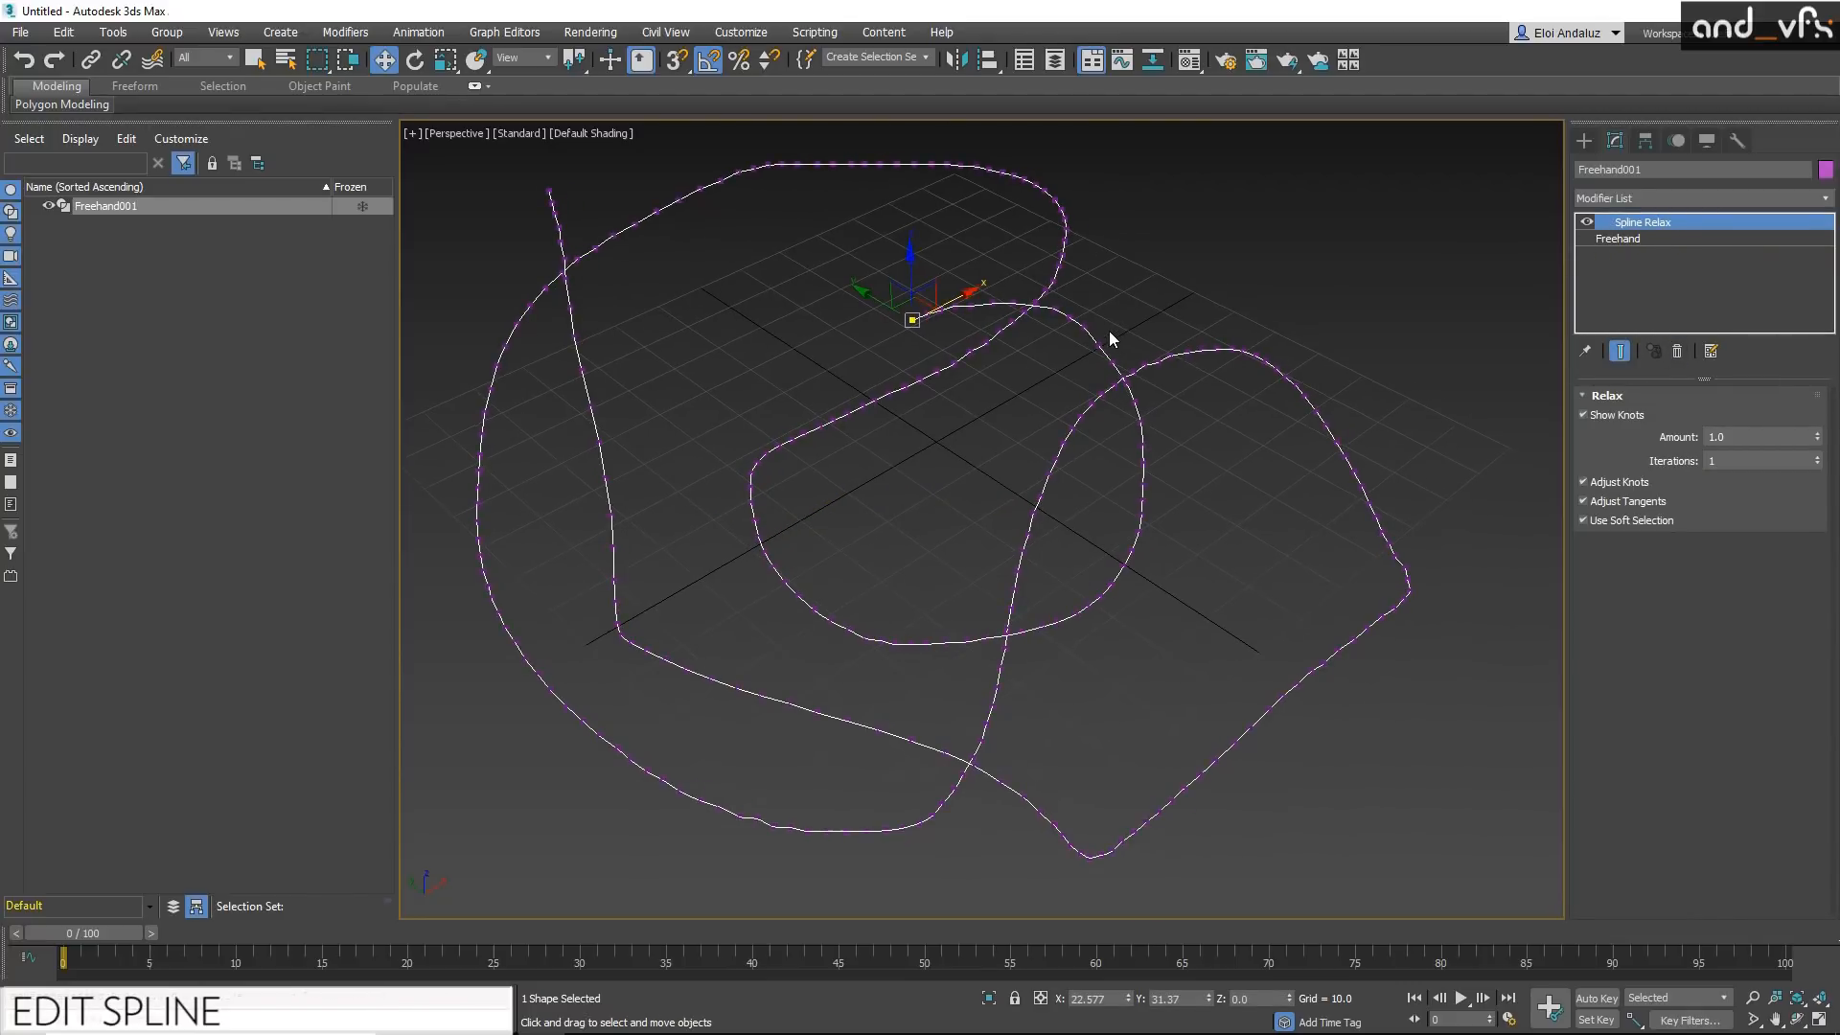
{"action": "type", "text": "x"}
{"action": "type", "text": "spline"}
{"action": "scroll", "coordinate": [1147, 676], "scroll_direction": "down", "scroll_amount": 3}
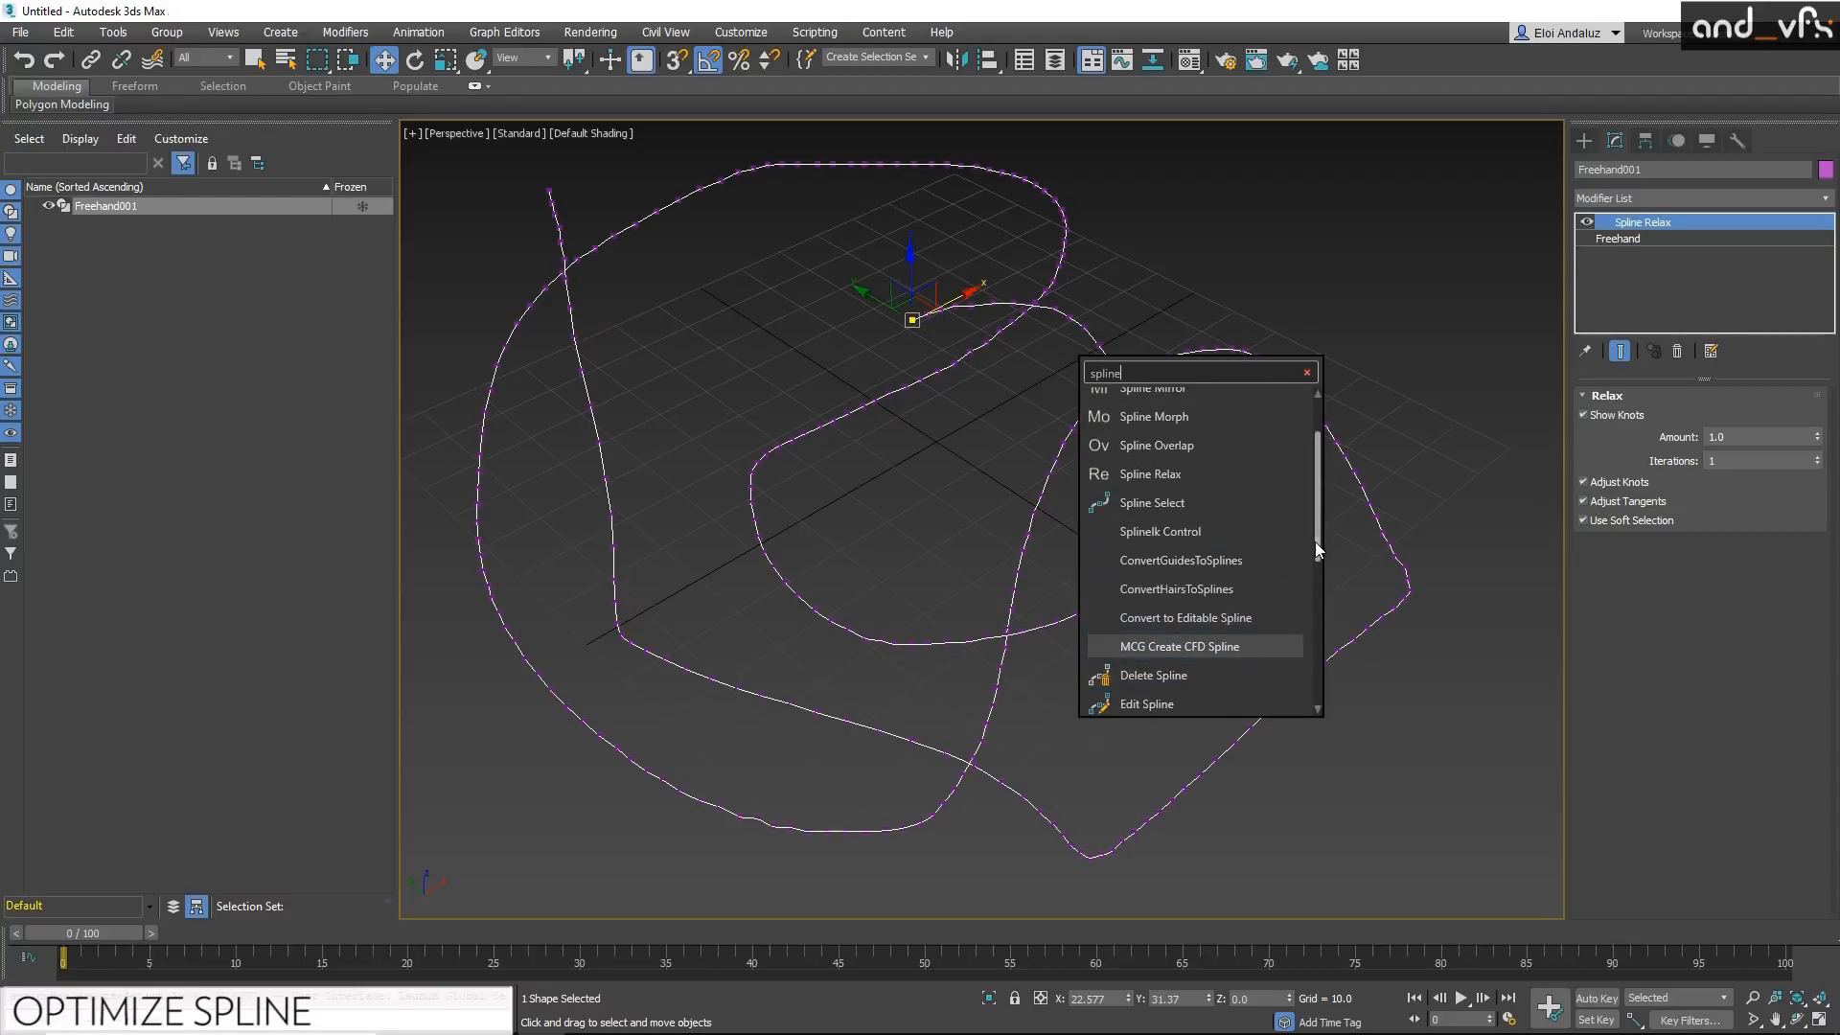
{"action": "left_click_drag", "start_coordinate": [1317, 546], "coordinate": [1306, 640]}
{"action": "left_click", "coordinate": [1198, 538]}
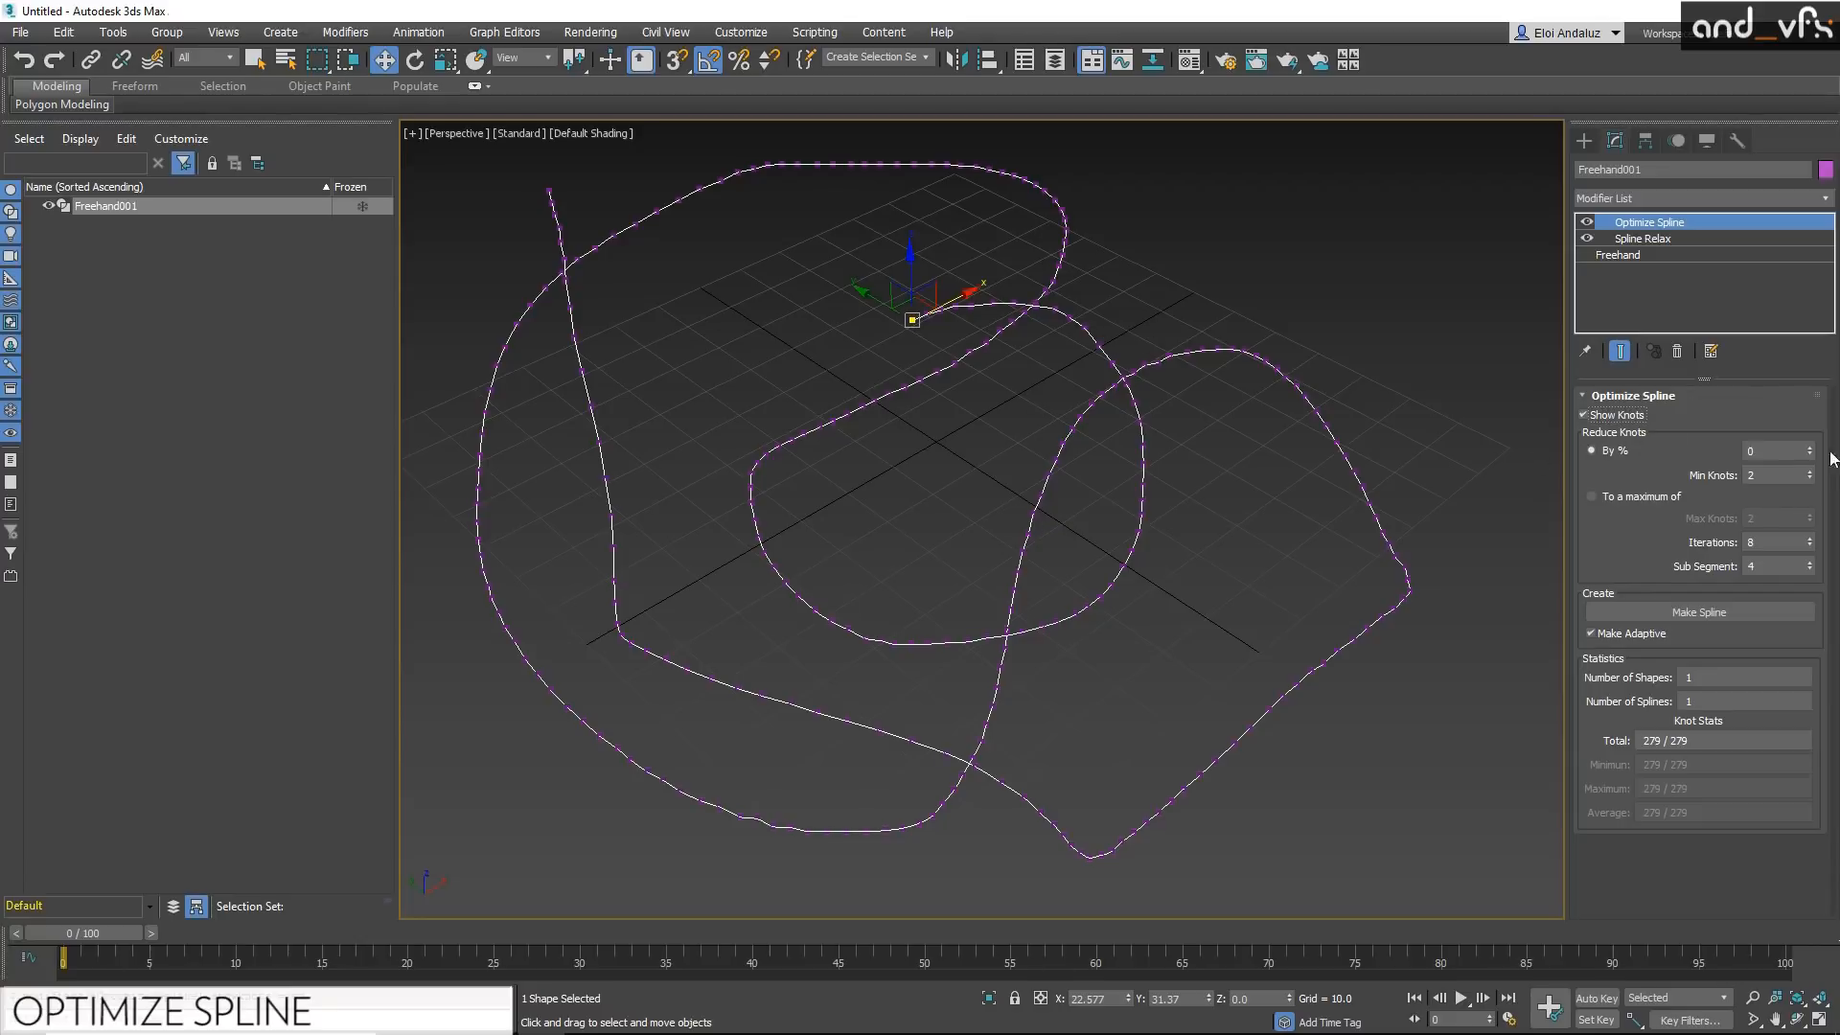
{"action": "left_click_drag", "start_coordinate": [1810, 455], "coordinate": [1760, 299]}
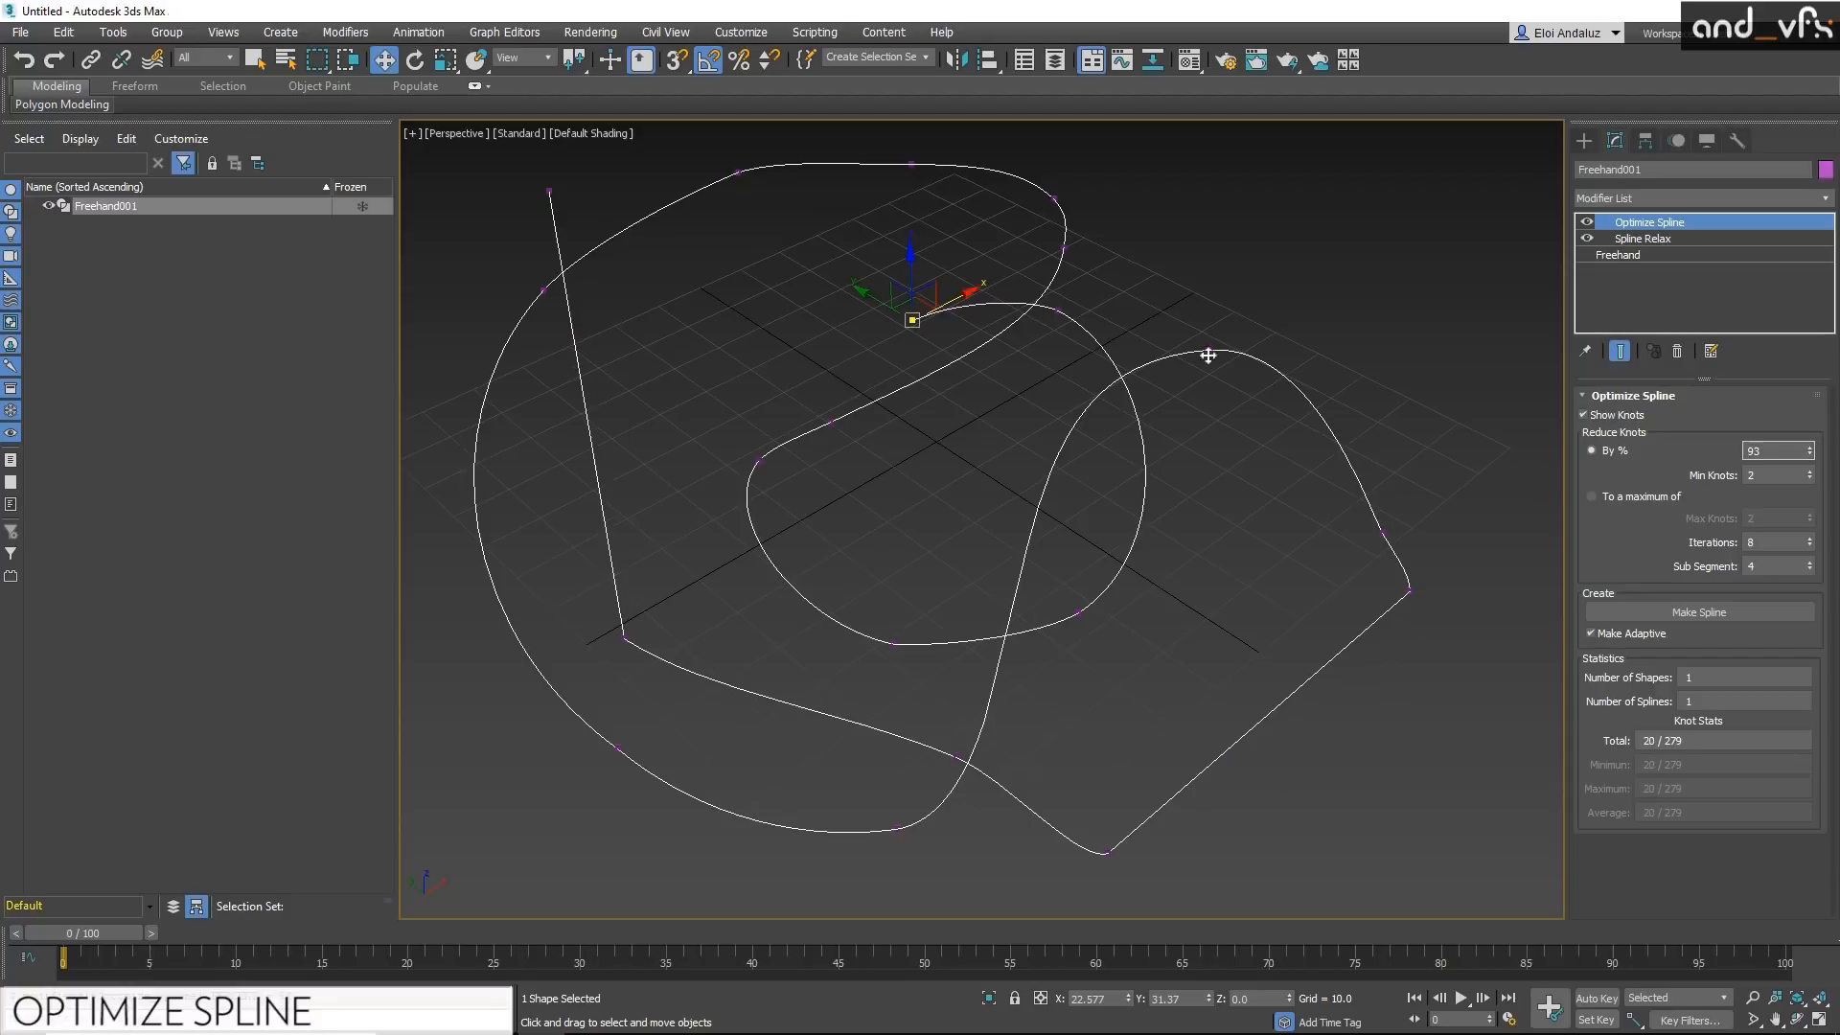
Step: Switch the knot reduction to a maximum count and try 6, 7 and 8 max knots
{"action": "left_click", "coordinate": [1624, 499]}
{"action": "left_click", "coordinate": [1795, 517]}
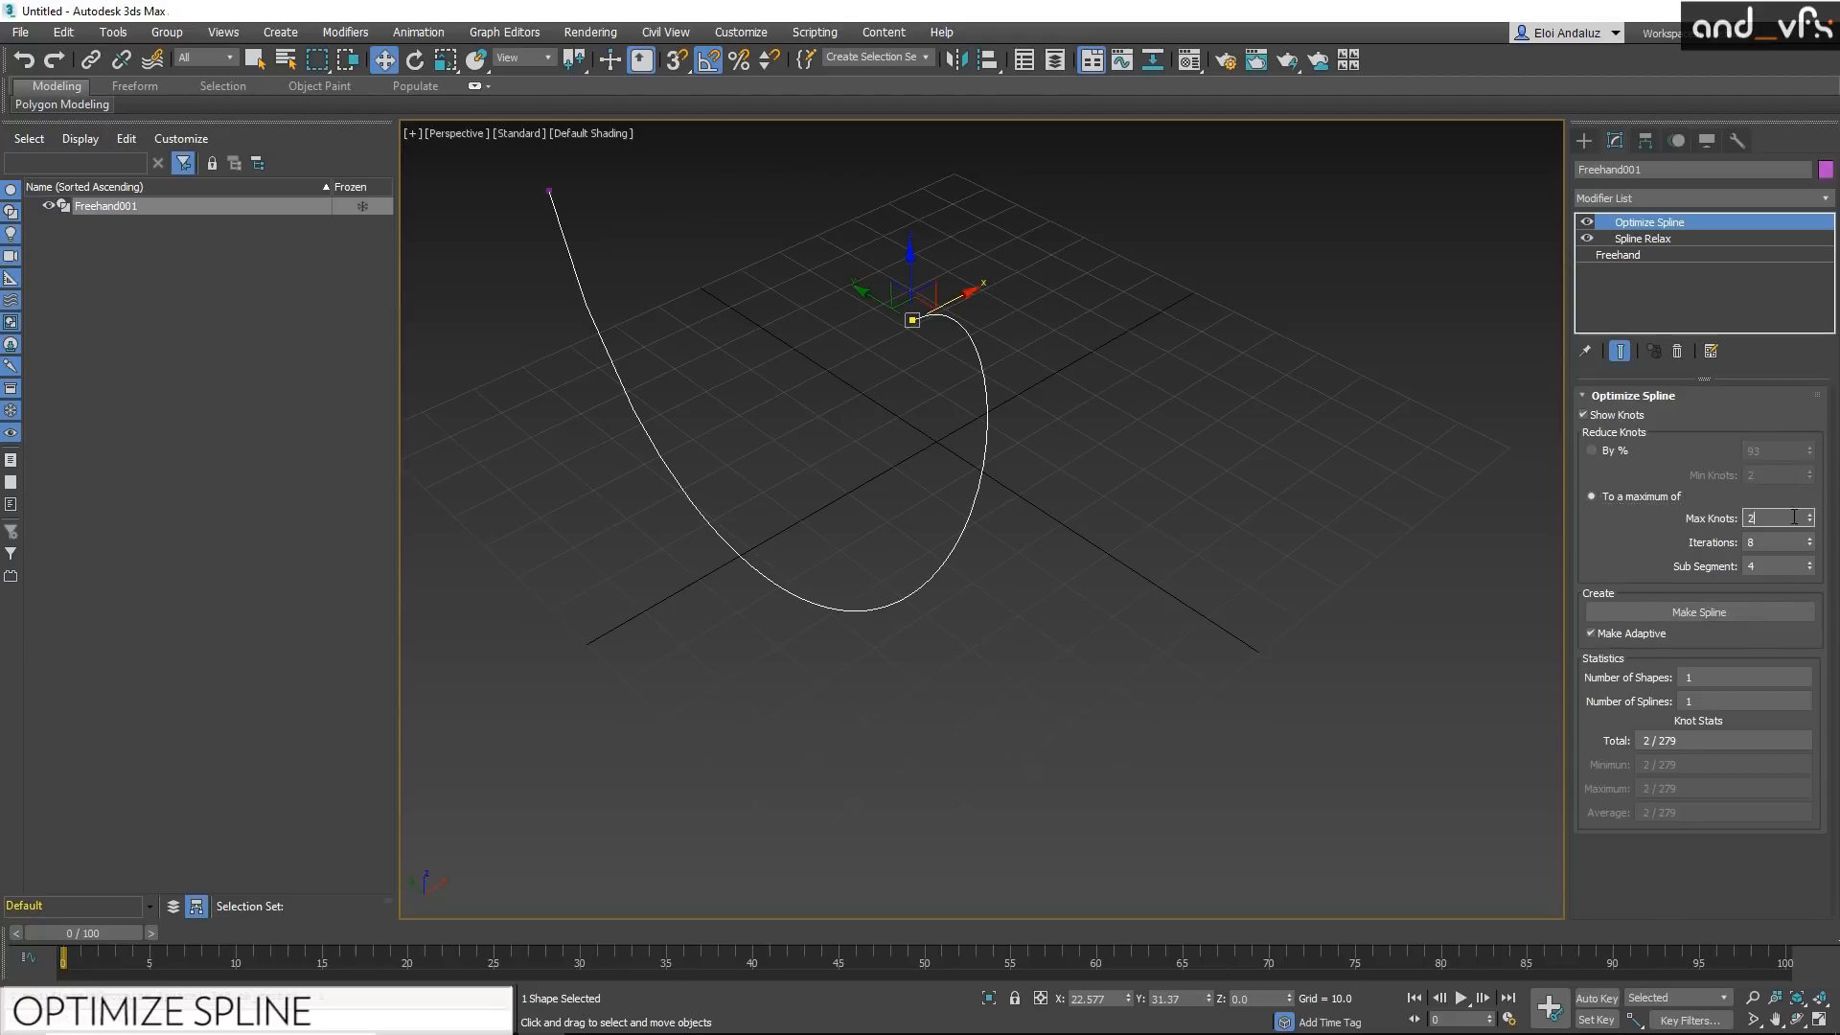
{"action": "type", "text": "6"}
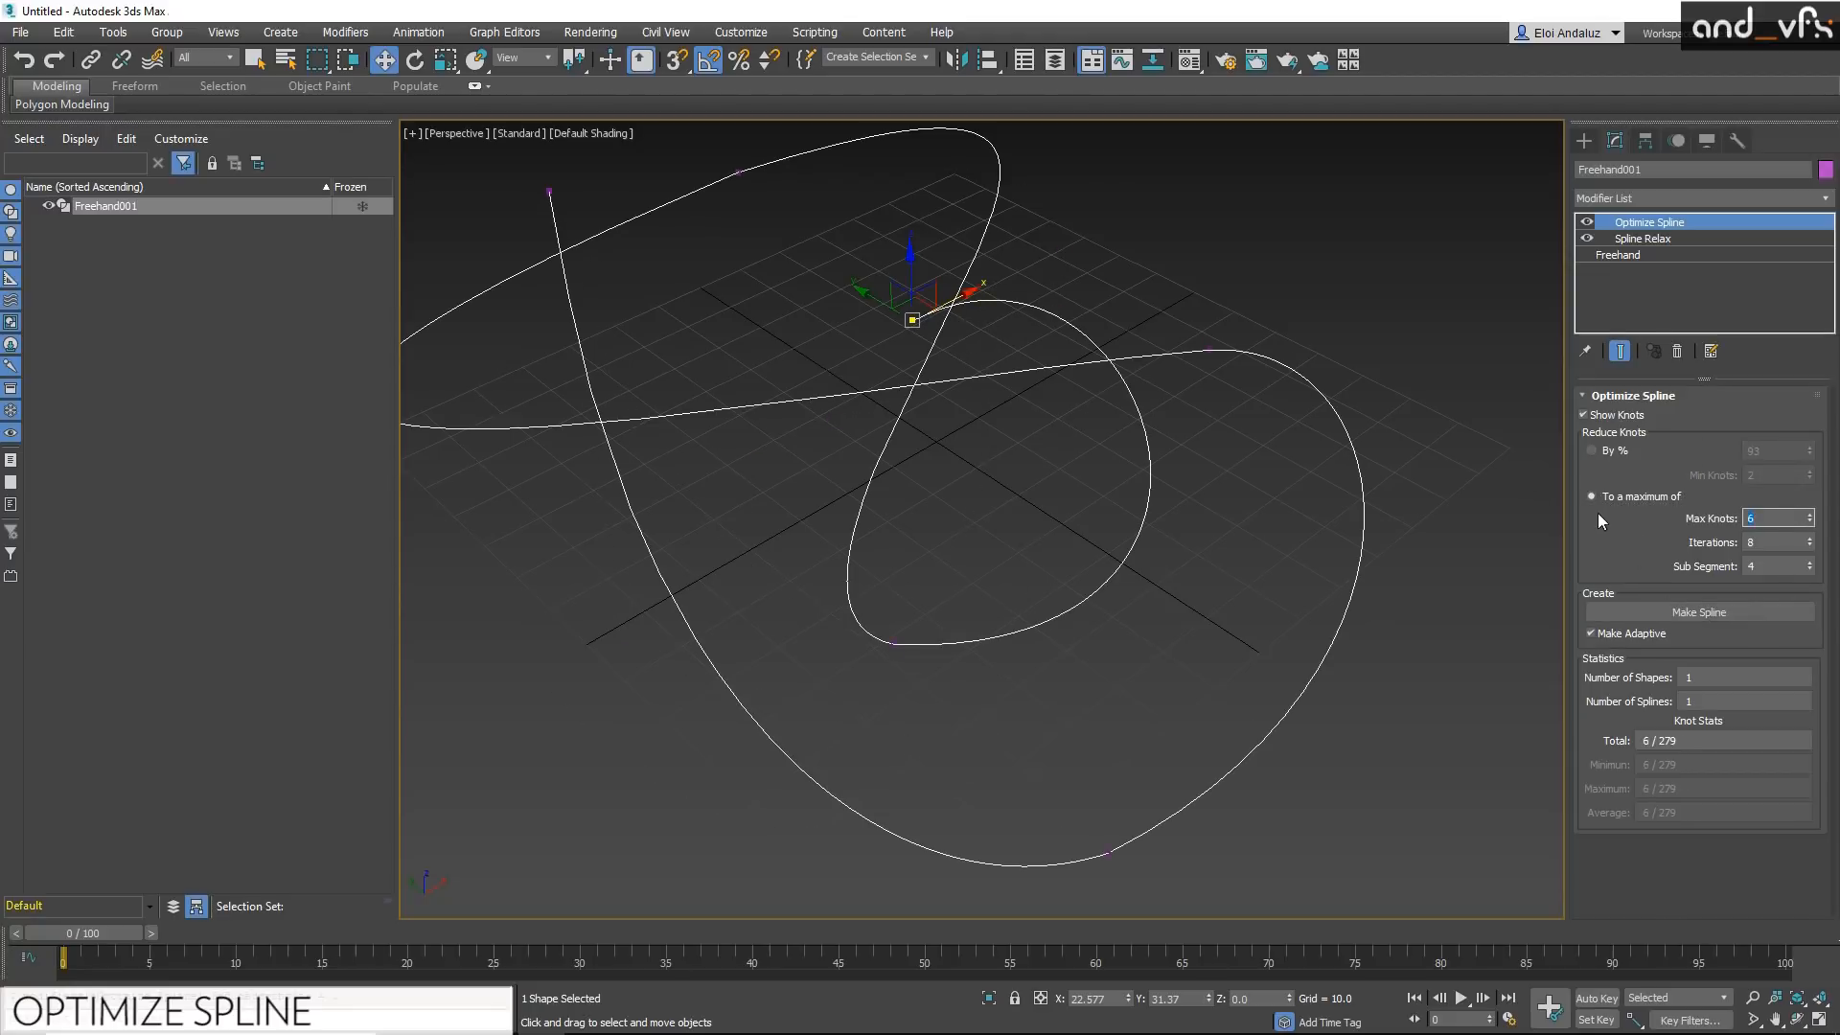
{"action": "type", "text": "7"}
{"action": "key", "text": "Return"}
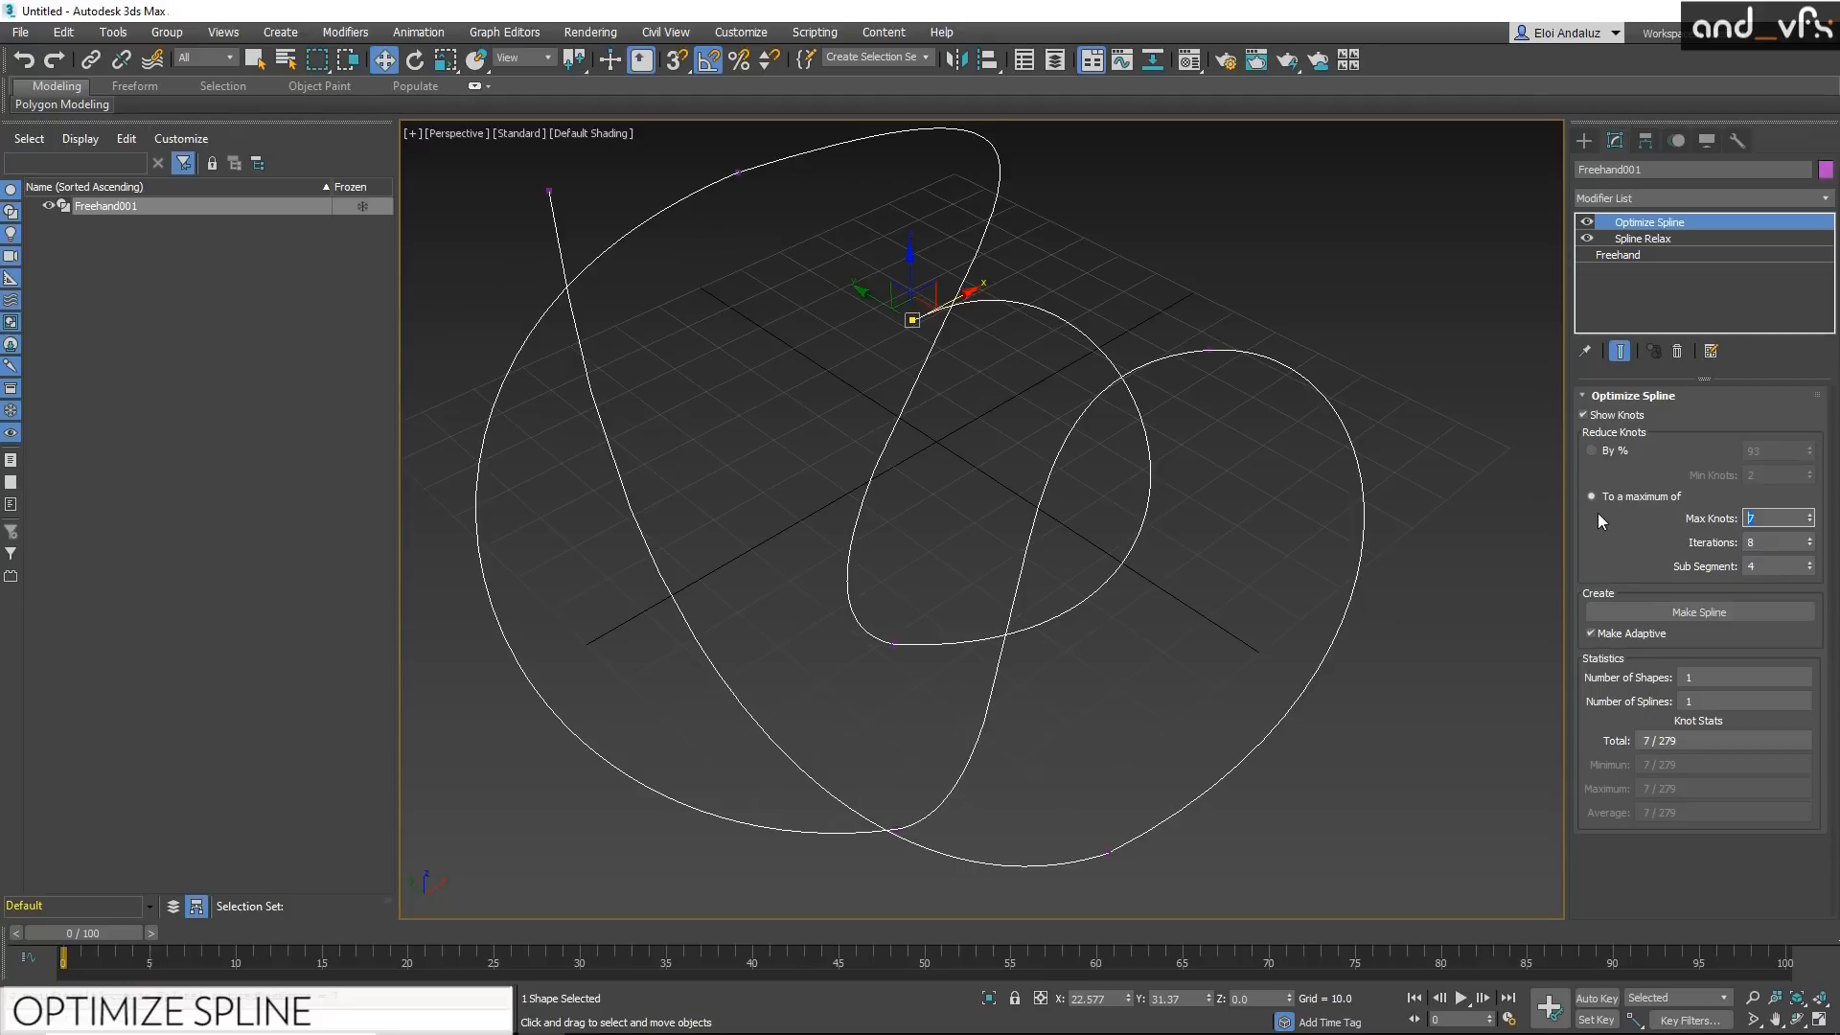
{"action": "type", "text": "8"}
{"action": "key", "text": "Return"}
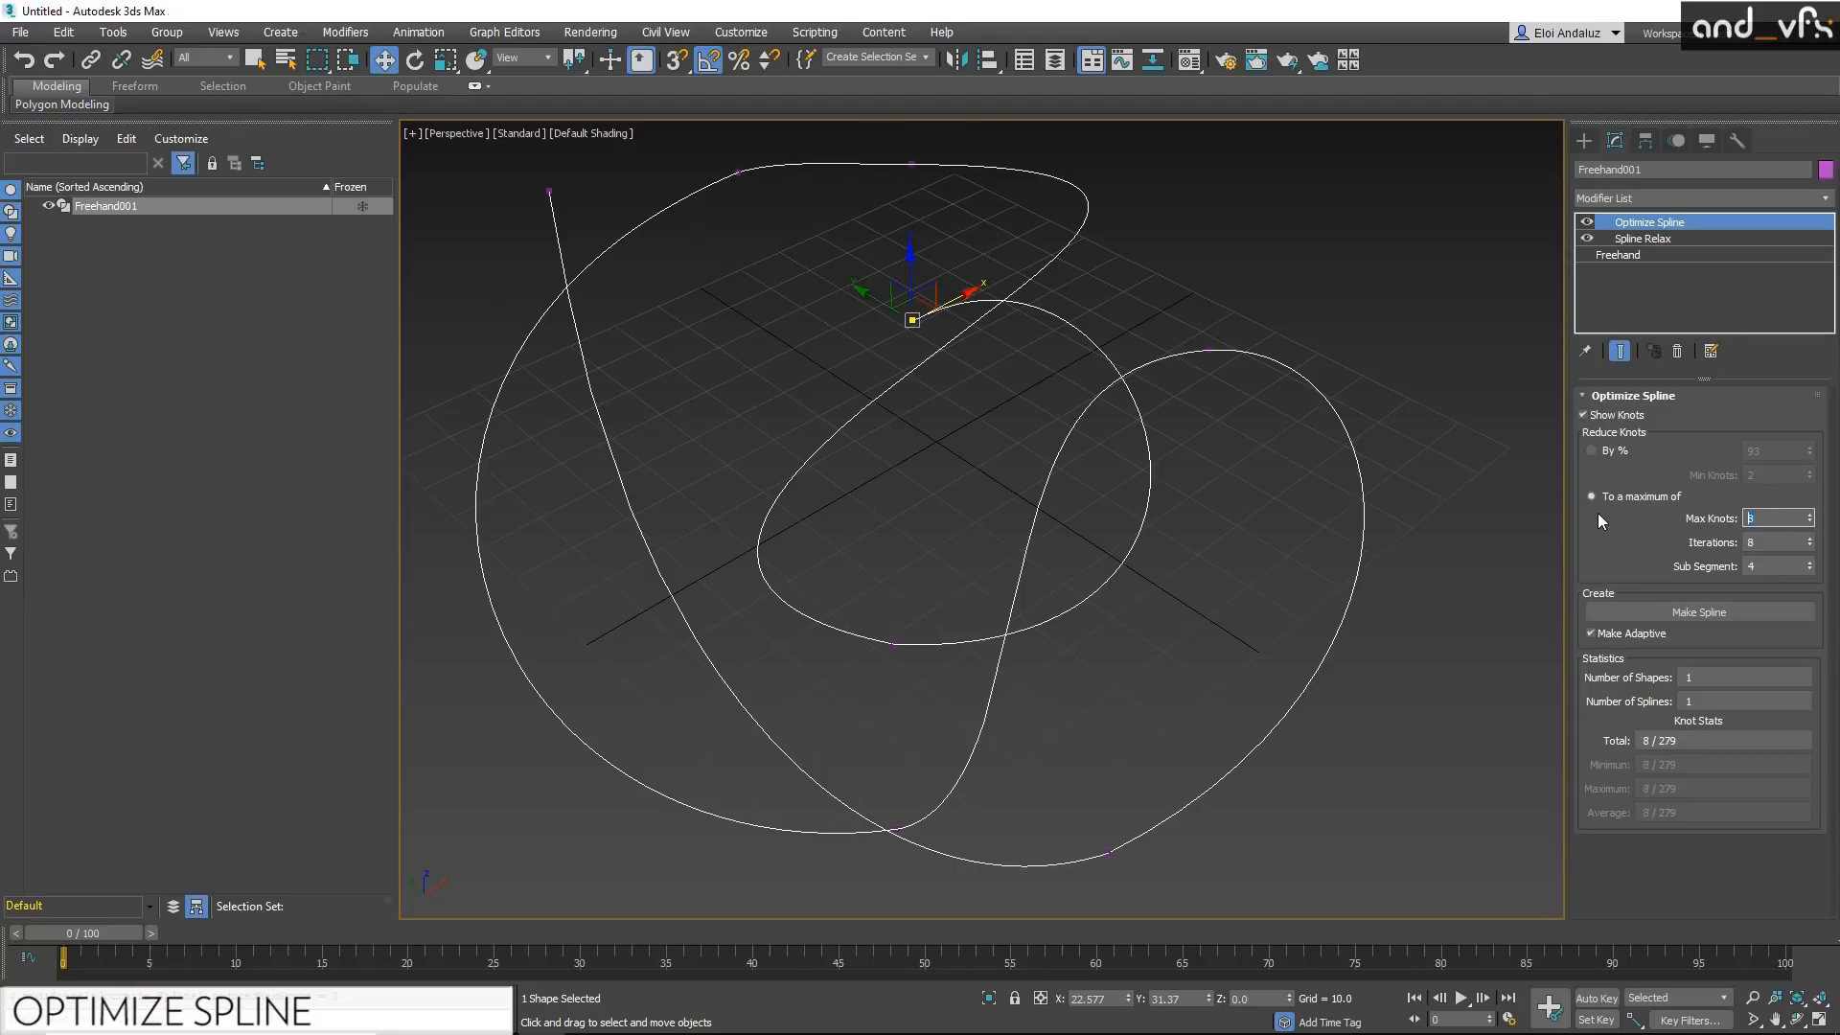
Step: Switch the Optimize Spline knot reduction to a percentage and set it to 96%
{"action": "left_click", "coordinate": [1606, 451]}
{"action": "left_click_drag", "start_coordinate": [1809, 451], "coordinate": [1809, 448]}
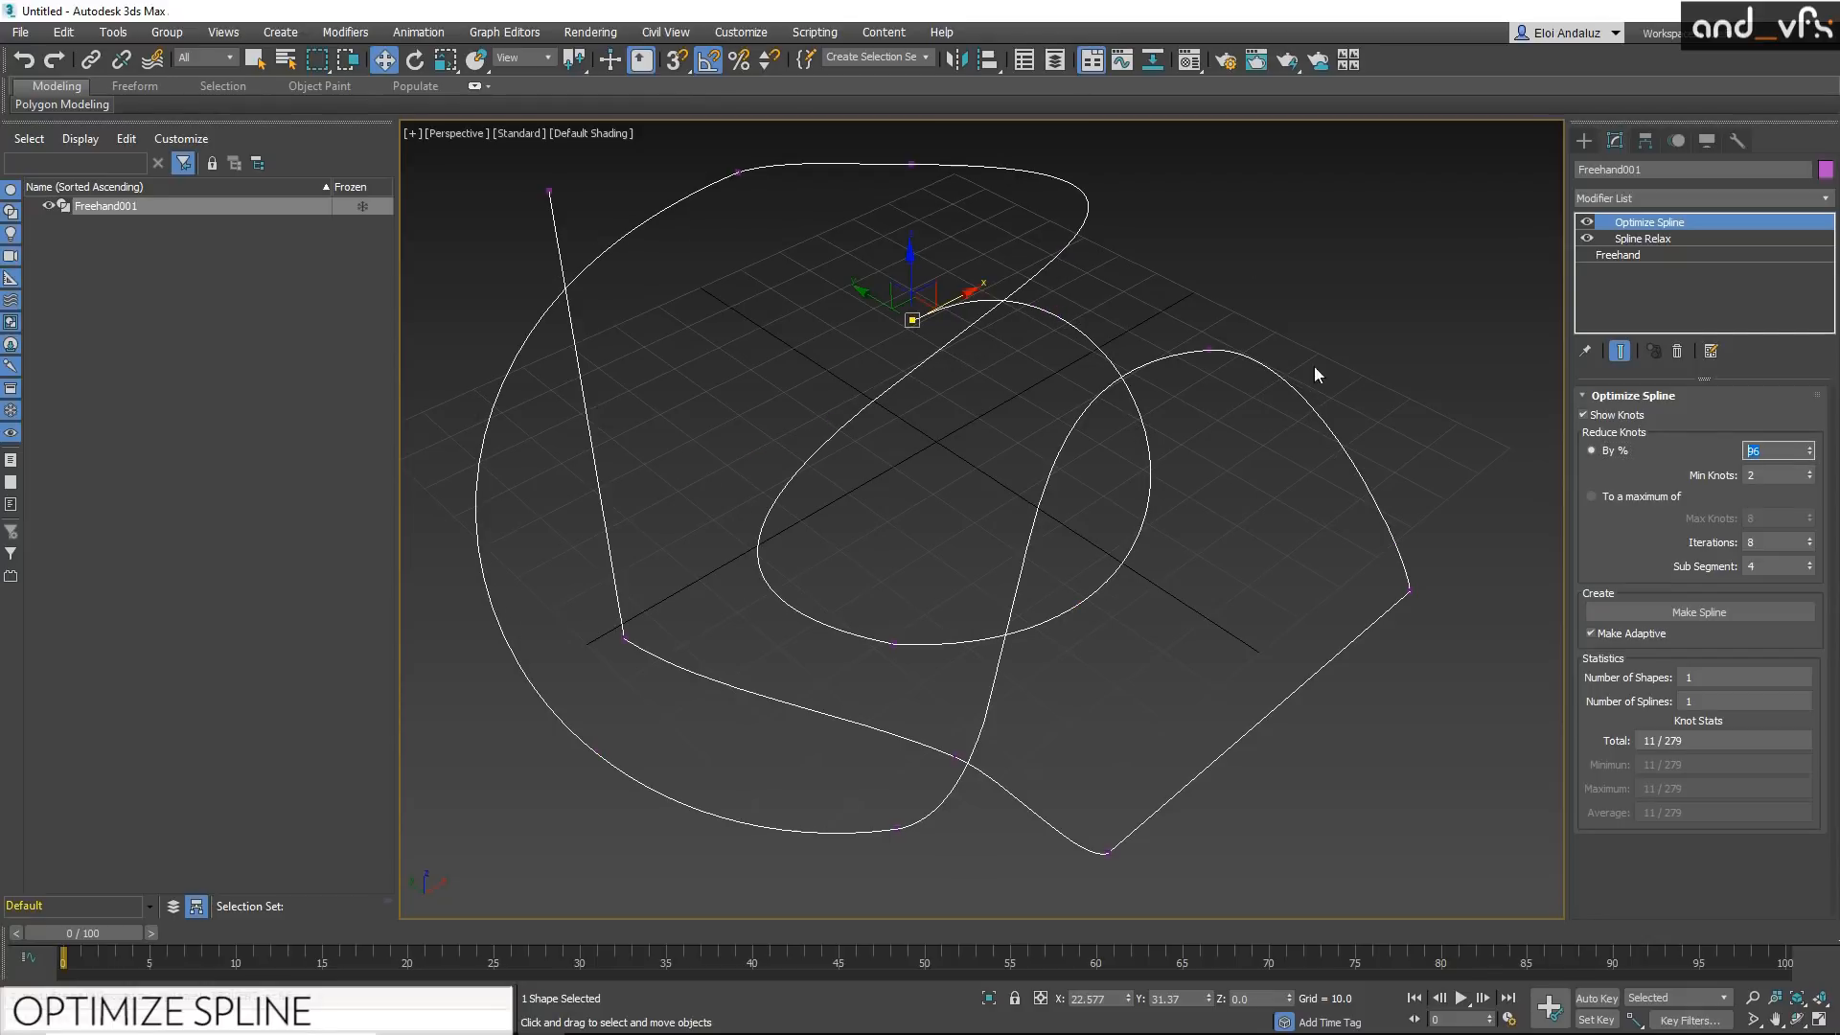
Step: Add an Edit Spline modifier above the Optimize Spline modifier
{"action": "middle_click_drag", "start_coordinate": [918, 457], "coordinate": [949, 478]}
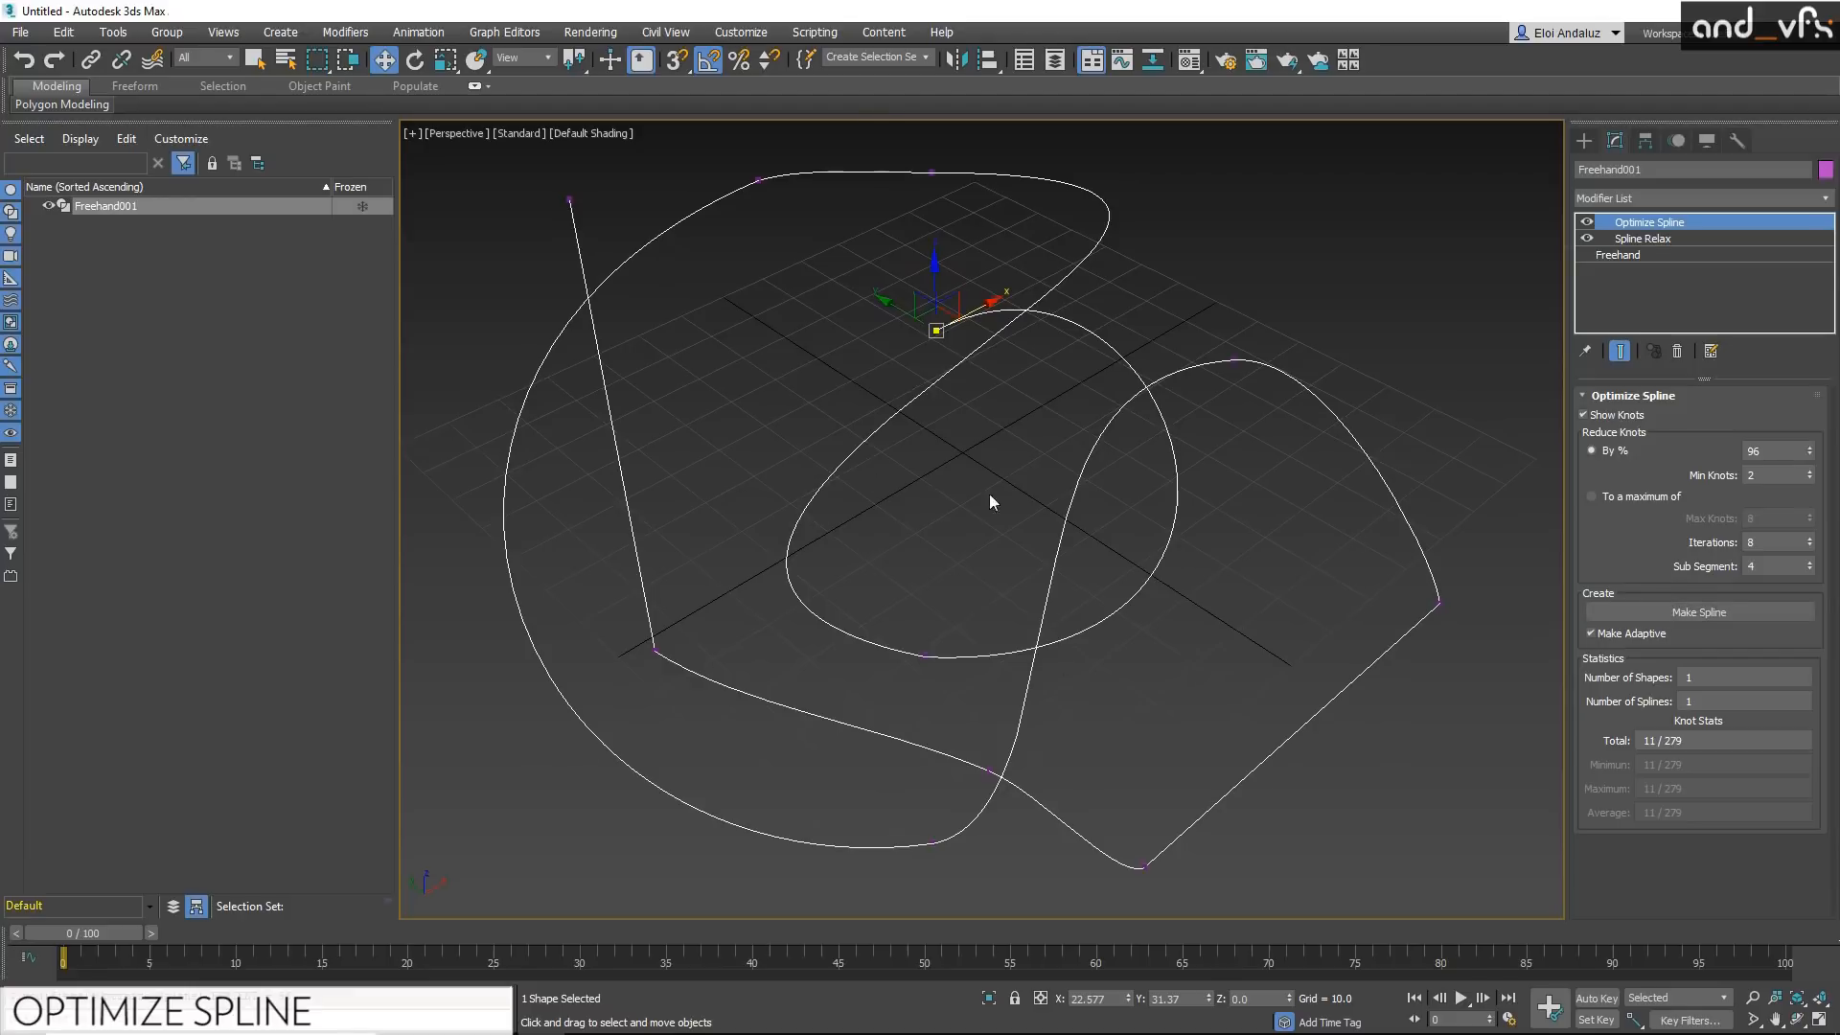
{"action": "left_click", "coordinate": [1823, 199]}
{"action": "key", "text": "e"}
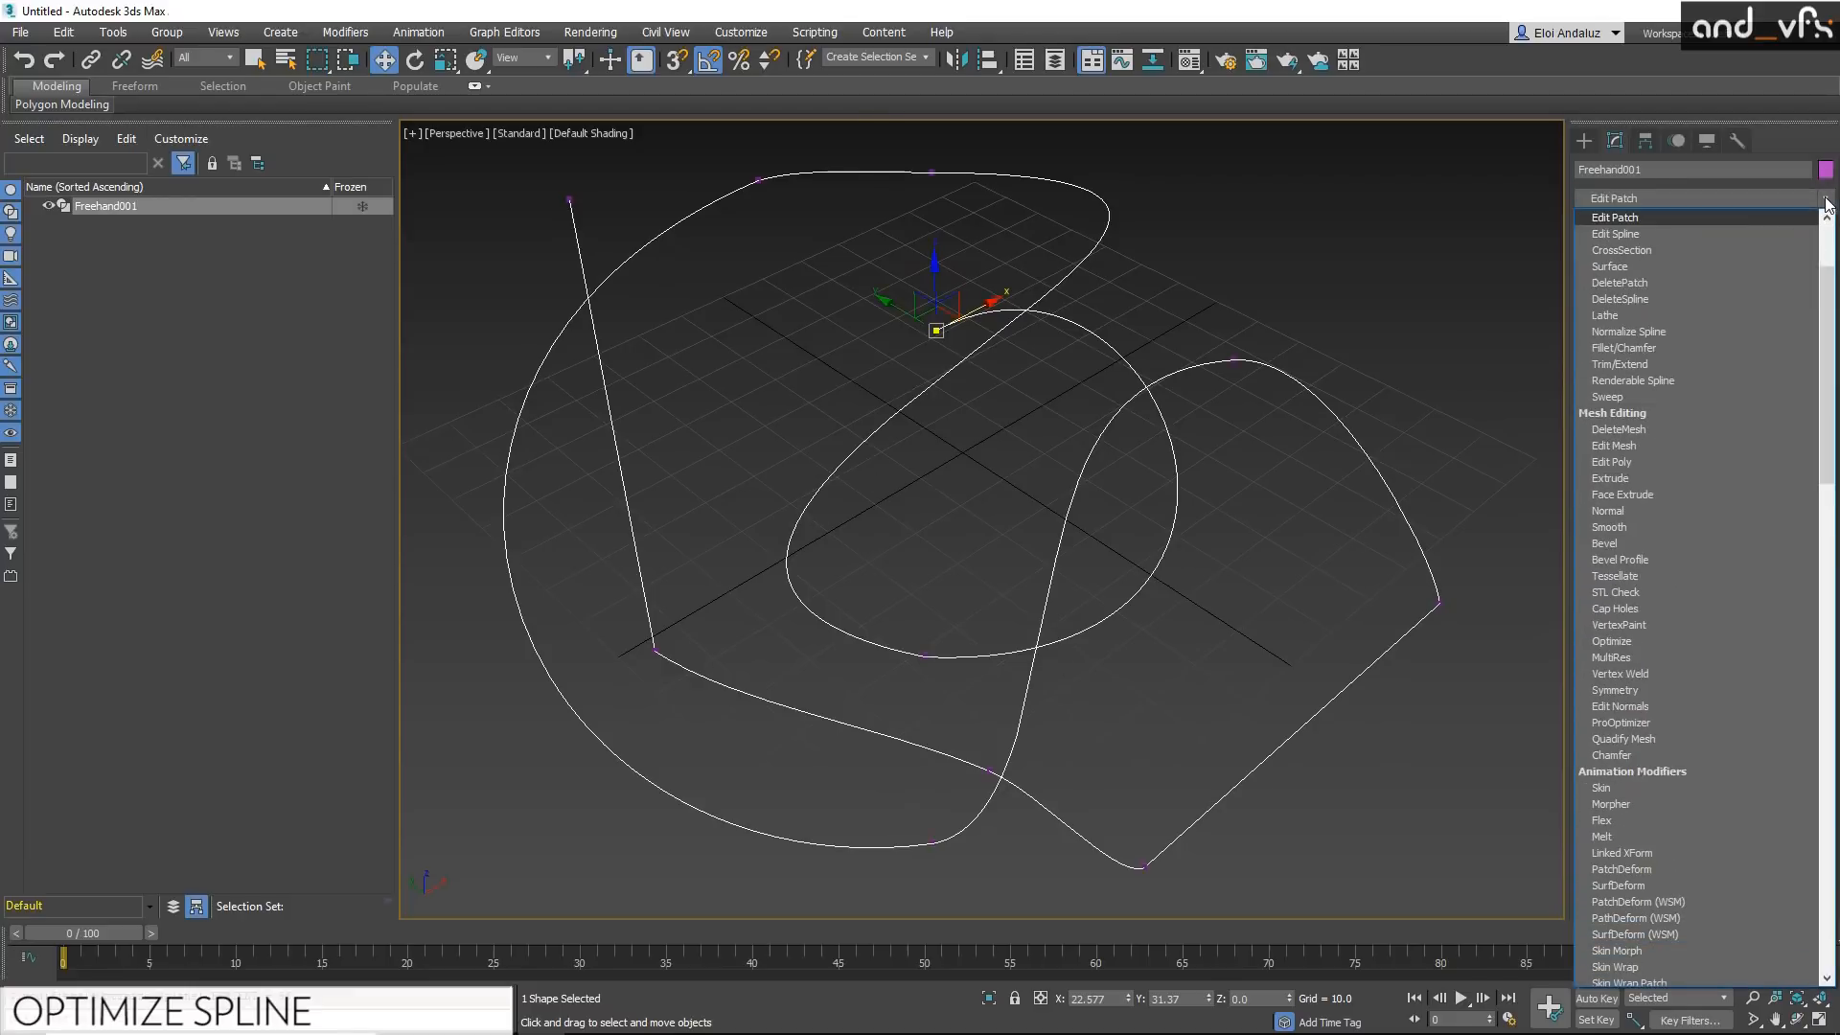
{"action": "left_click", "coordinate": [1664, 235]}
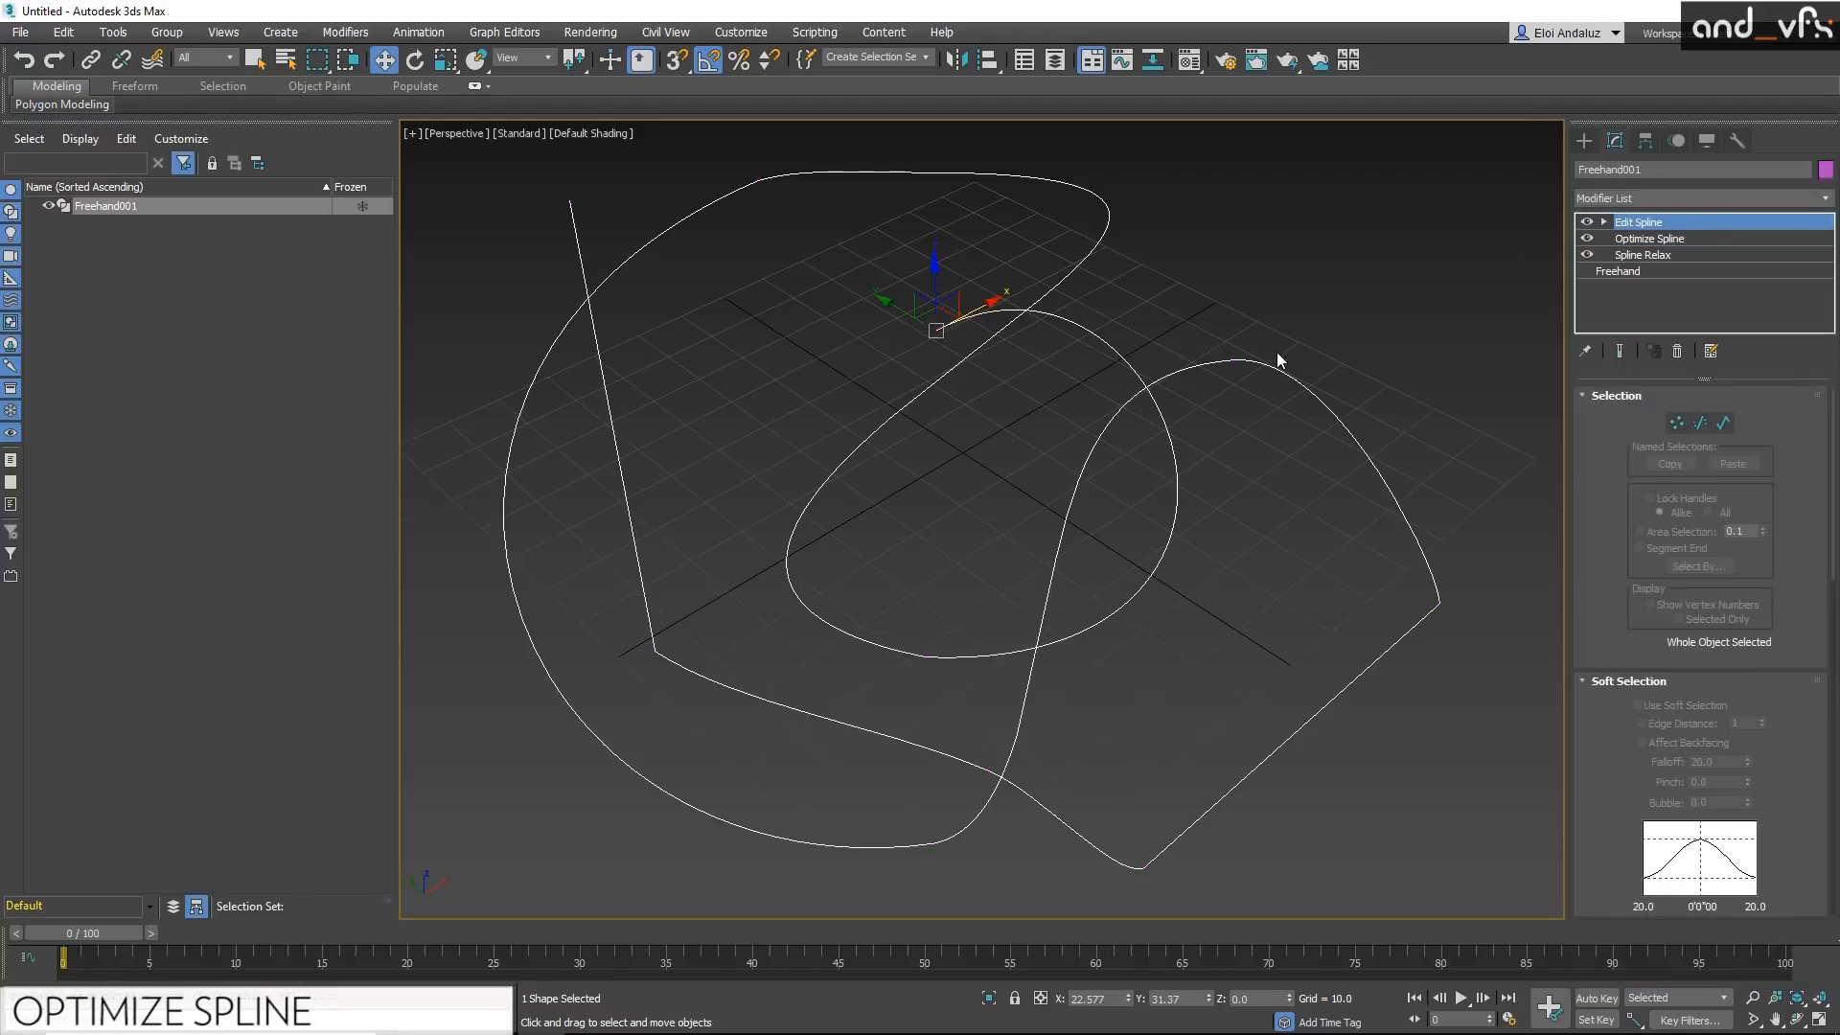
Step: Move the two neighbouring knots along the spline's upper curve at vertex level and leave the sub-object level
{"action": "left_click", "coordinate": [1233, 360]}
{"action": "left_click", "coordinate": [931, 172]}
{"action": "mouse_move", "coordinate": [937, 161]}
{"action": "left_mouse_down"}
{"action": "mouse_move", "coordinate": [949, 144]}
{"action": "mouse_move", "coordinate": [967, 177]}
{"action": "left_mouse_up"}
{"action": "left_click", "coordinate": [758, 179]}
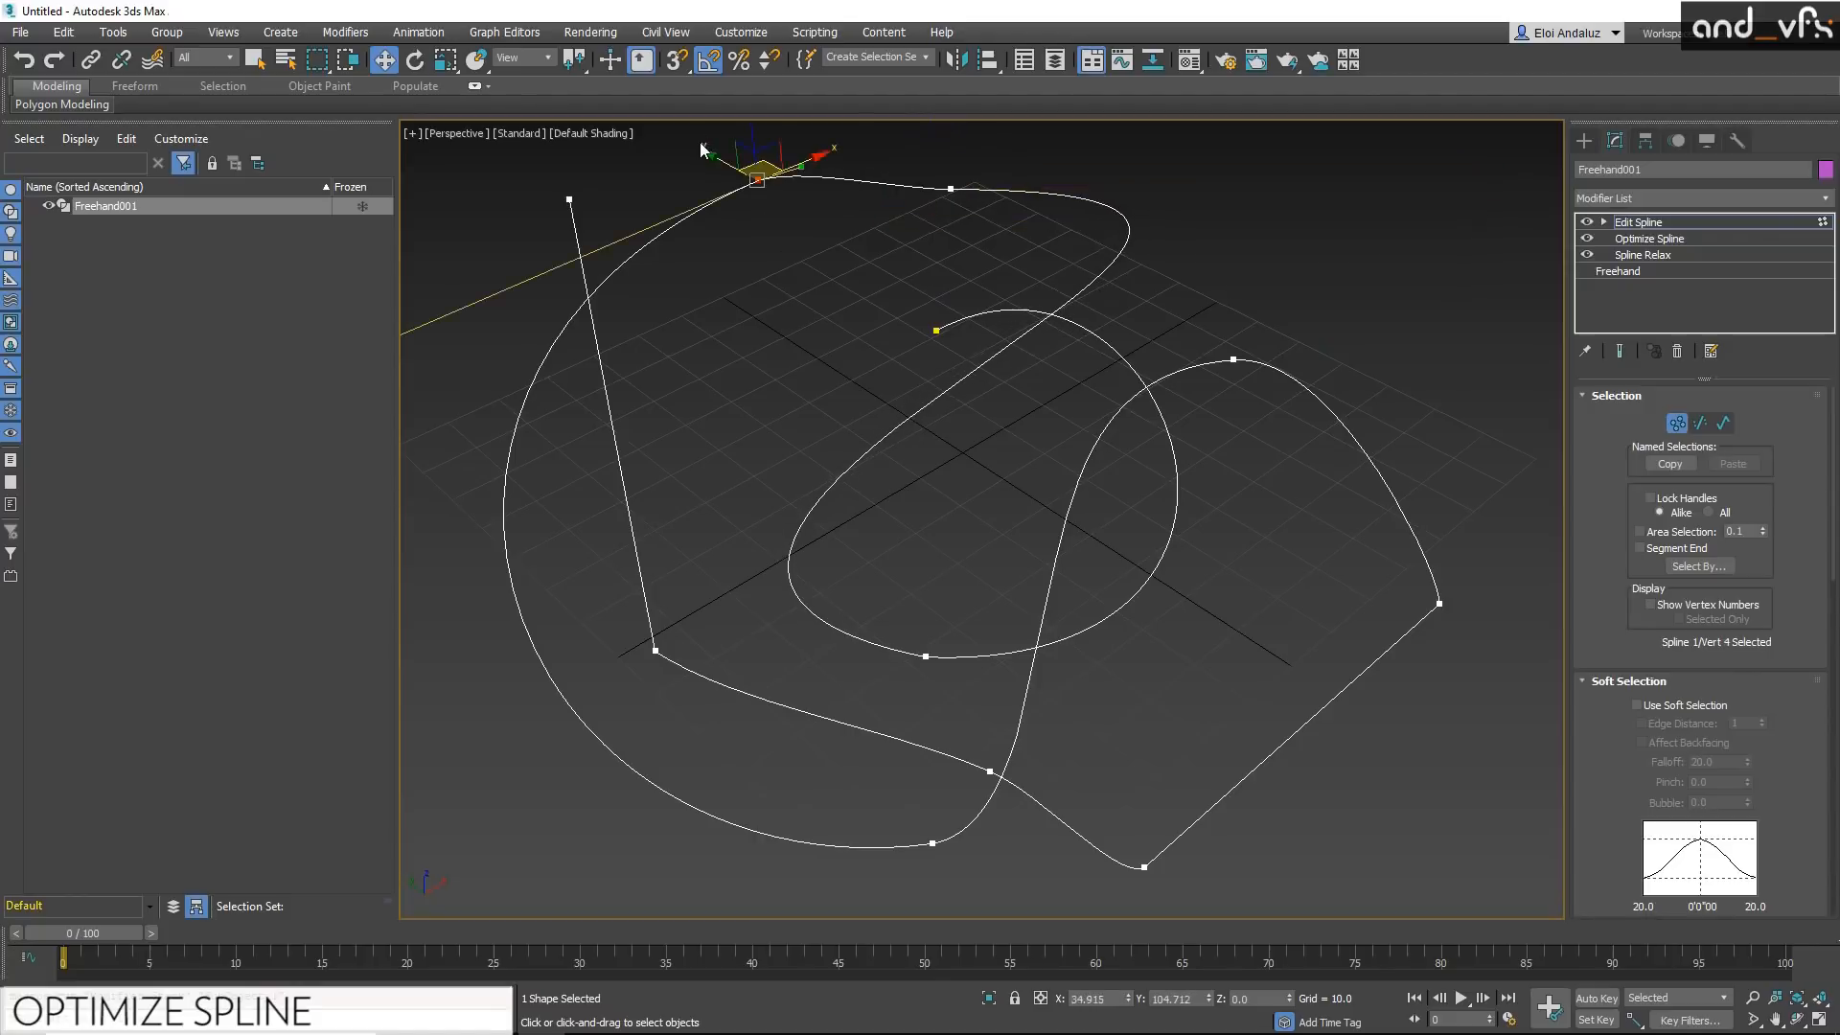
{"action": "left_click_drag", "start_coordinate": [751, 167], "coordinate": [691, 240]}
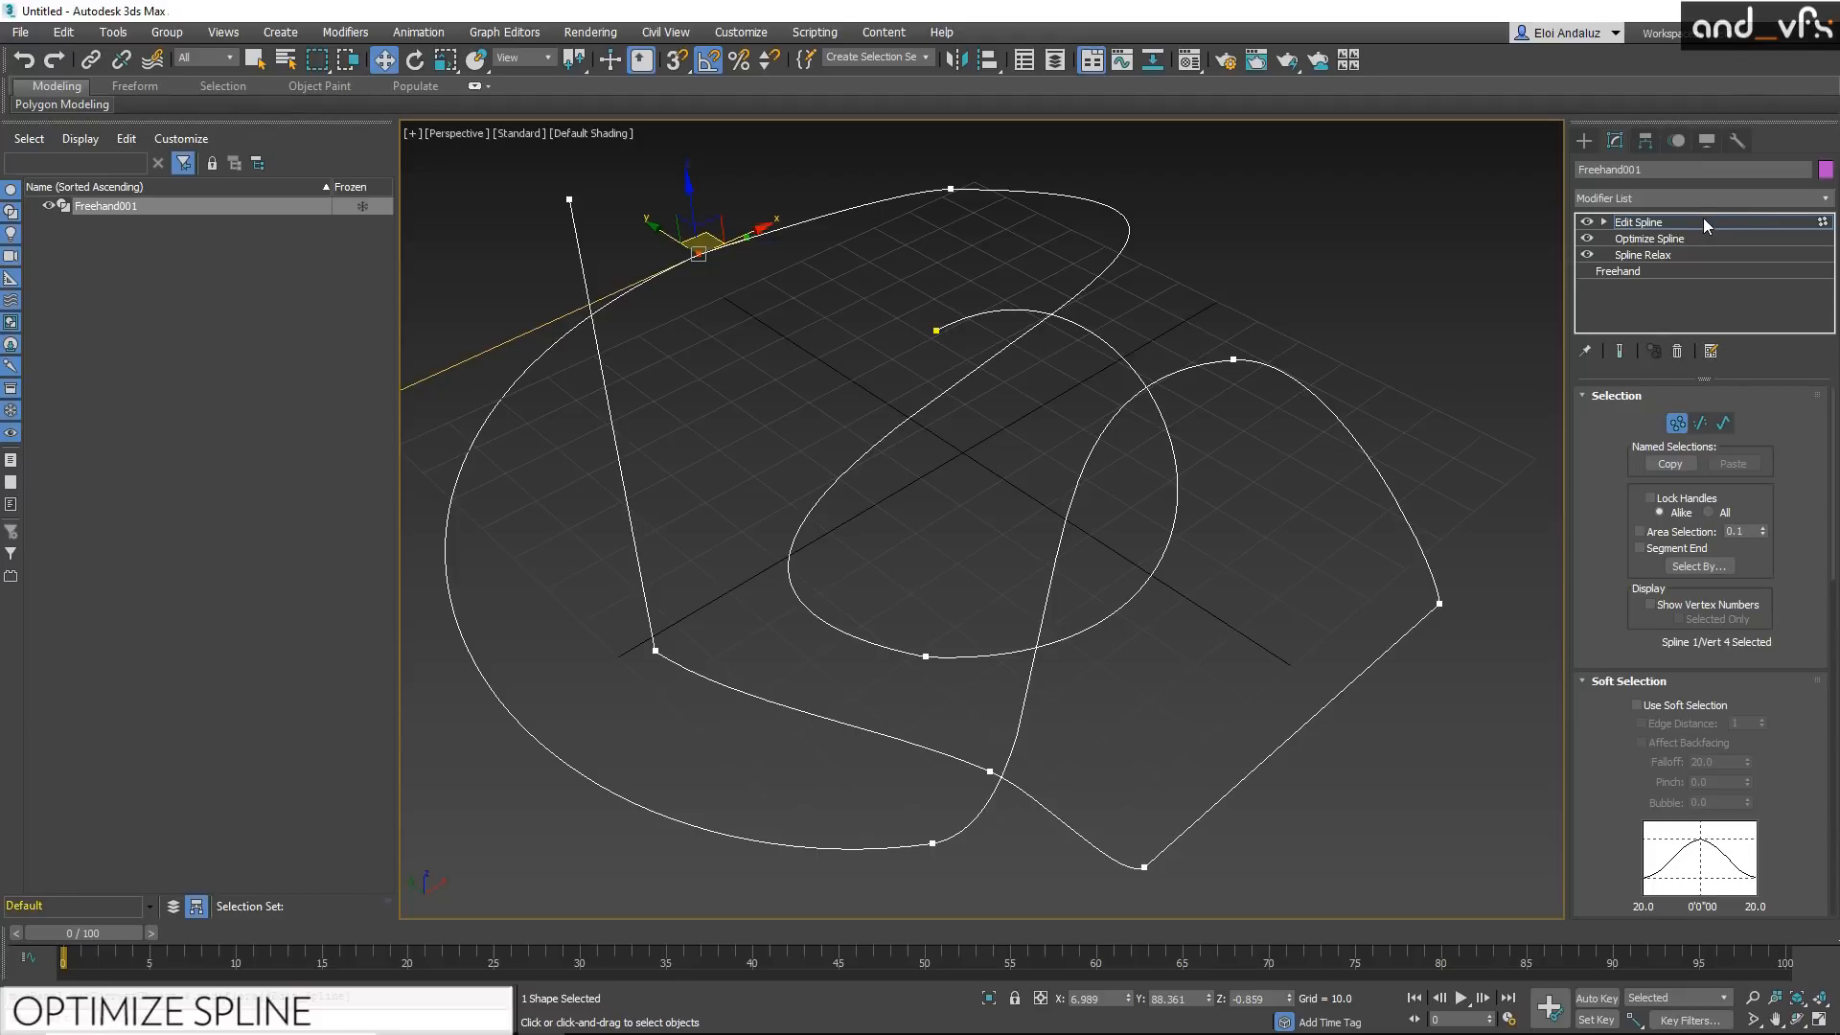
{"action": "left_click", "coordinate": [1703, 221]}
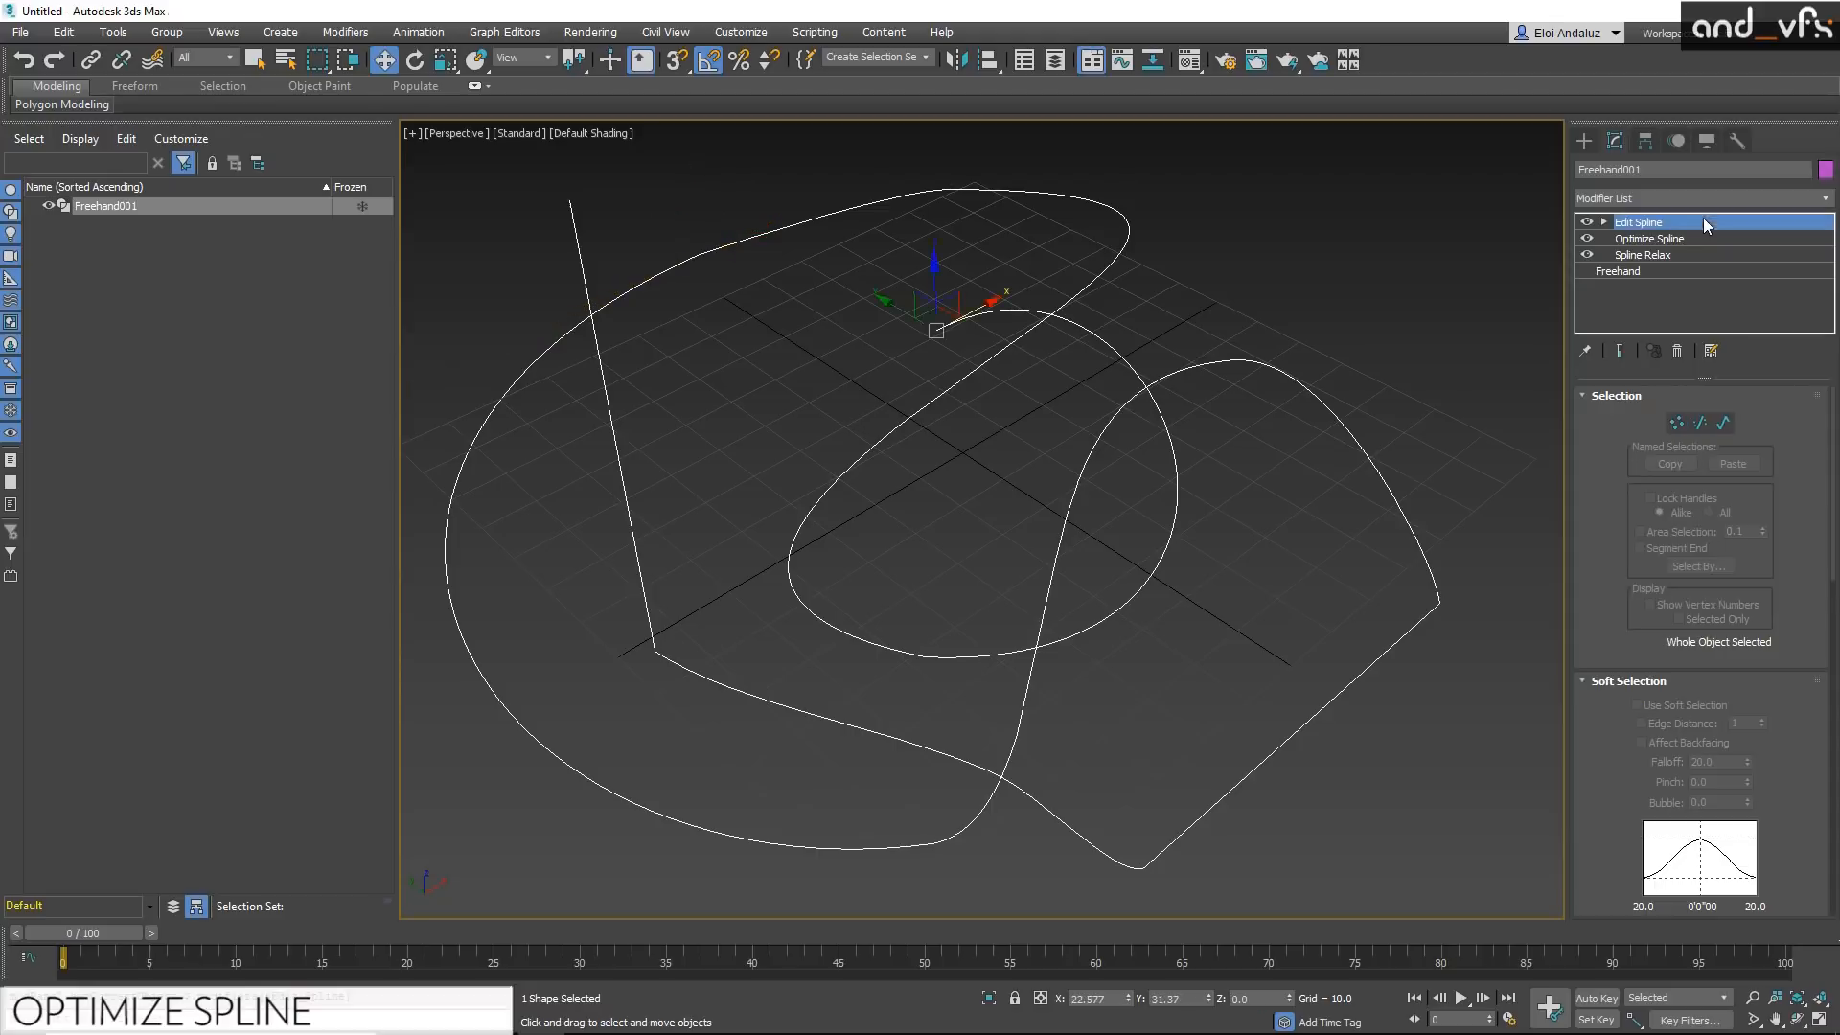
Step: Search the actions for "spline", apply the Spline IK Control modifier and create its knot helpers with No Linking
{"action": "key", "text": "x"}
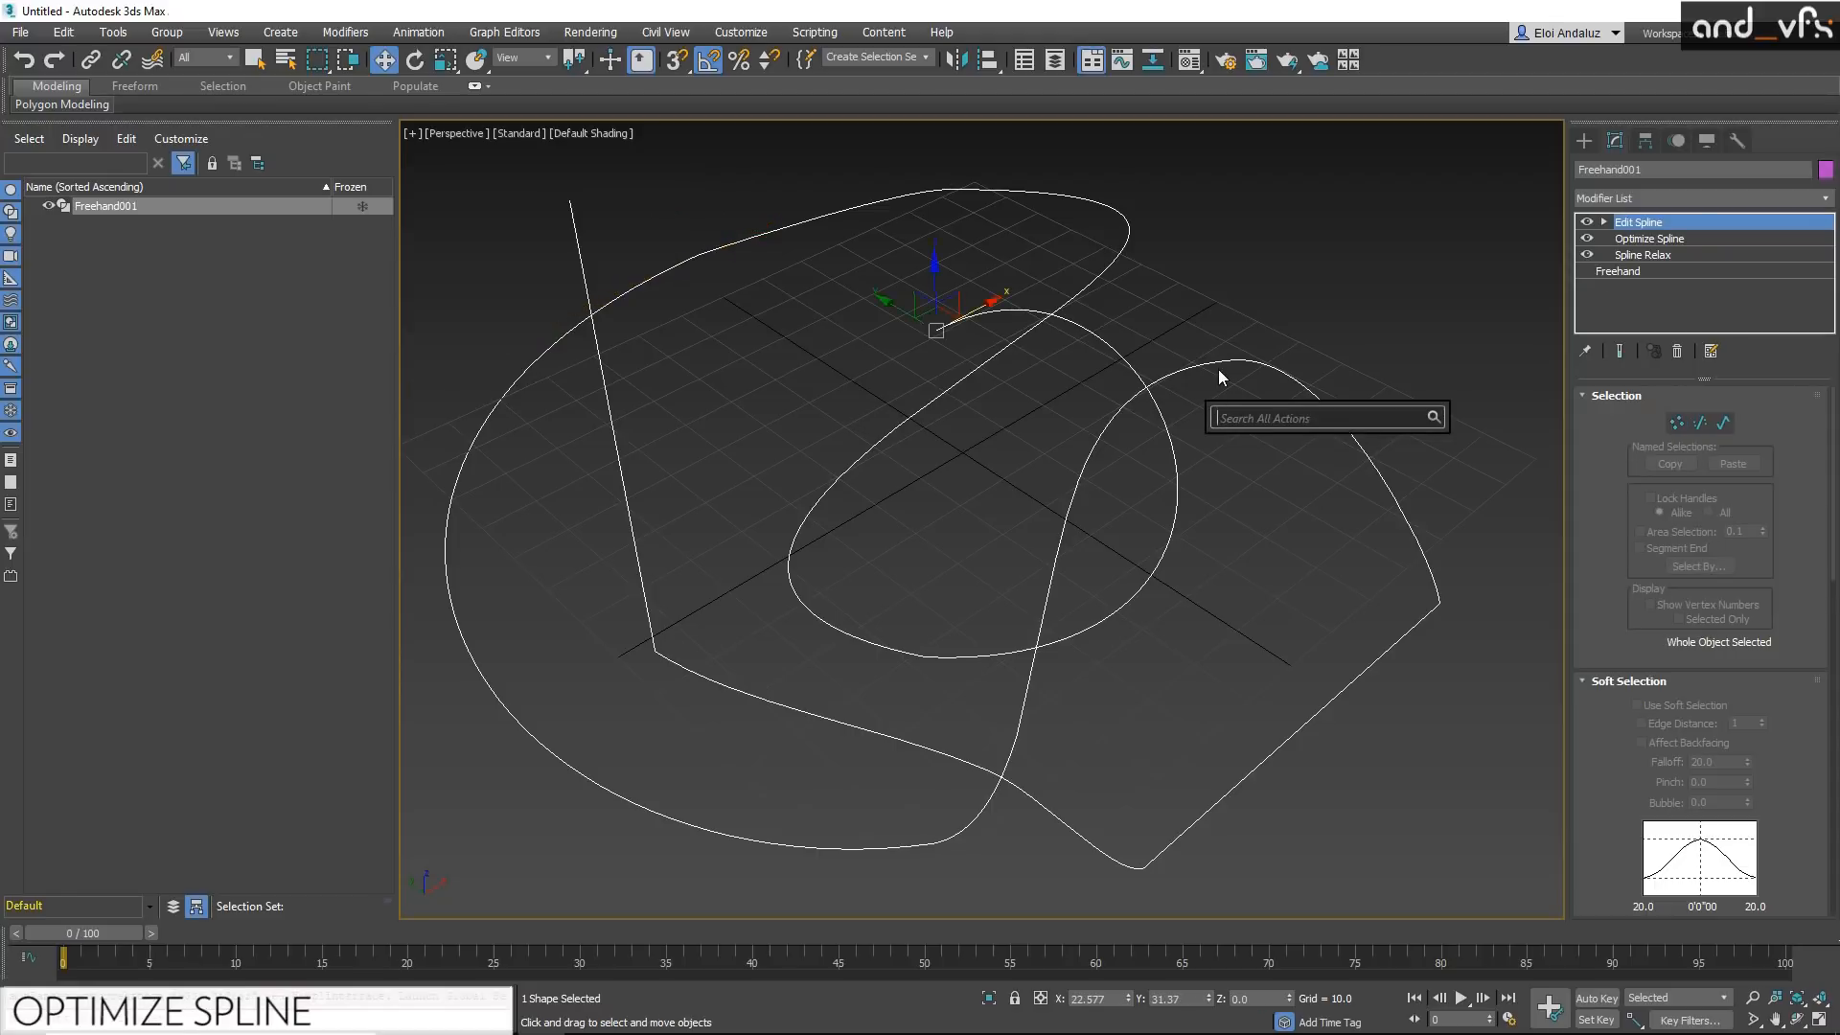
{"action": "type", "text": "spline"}
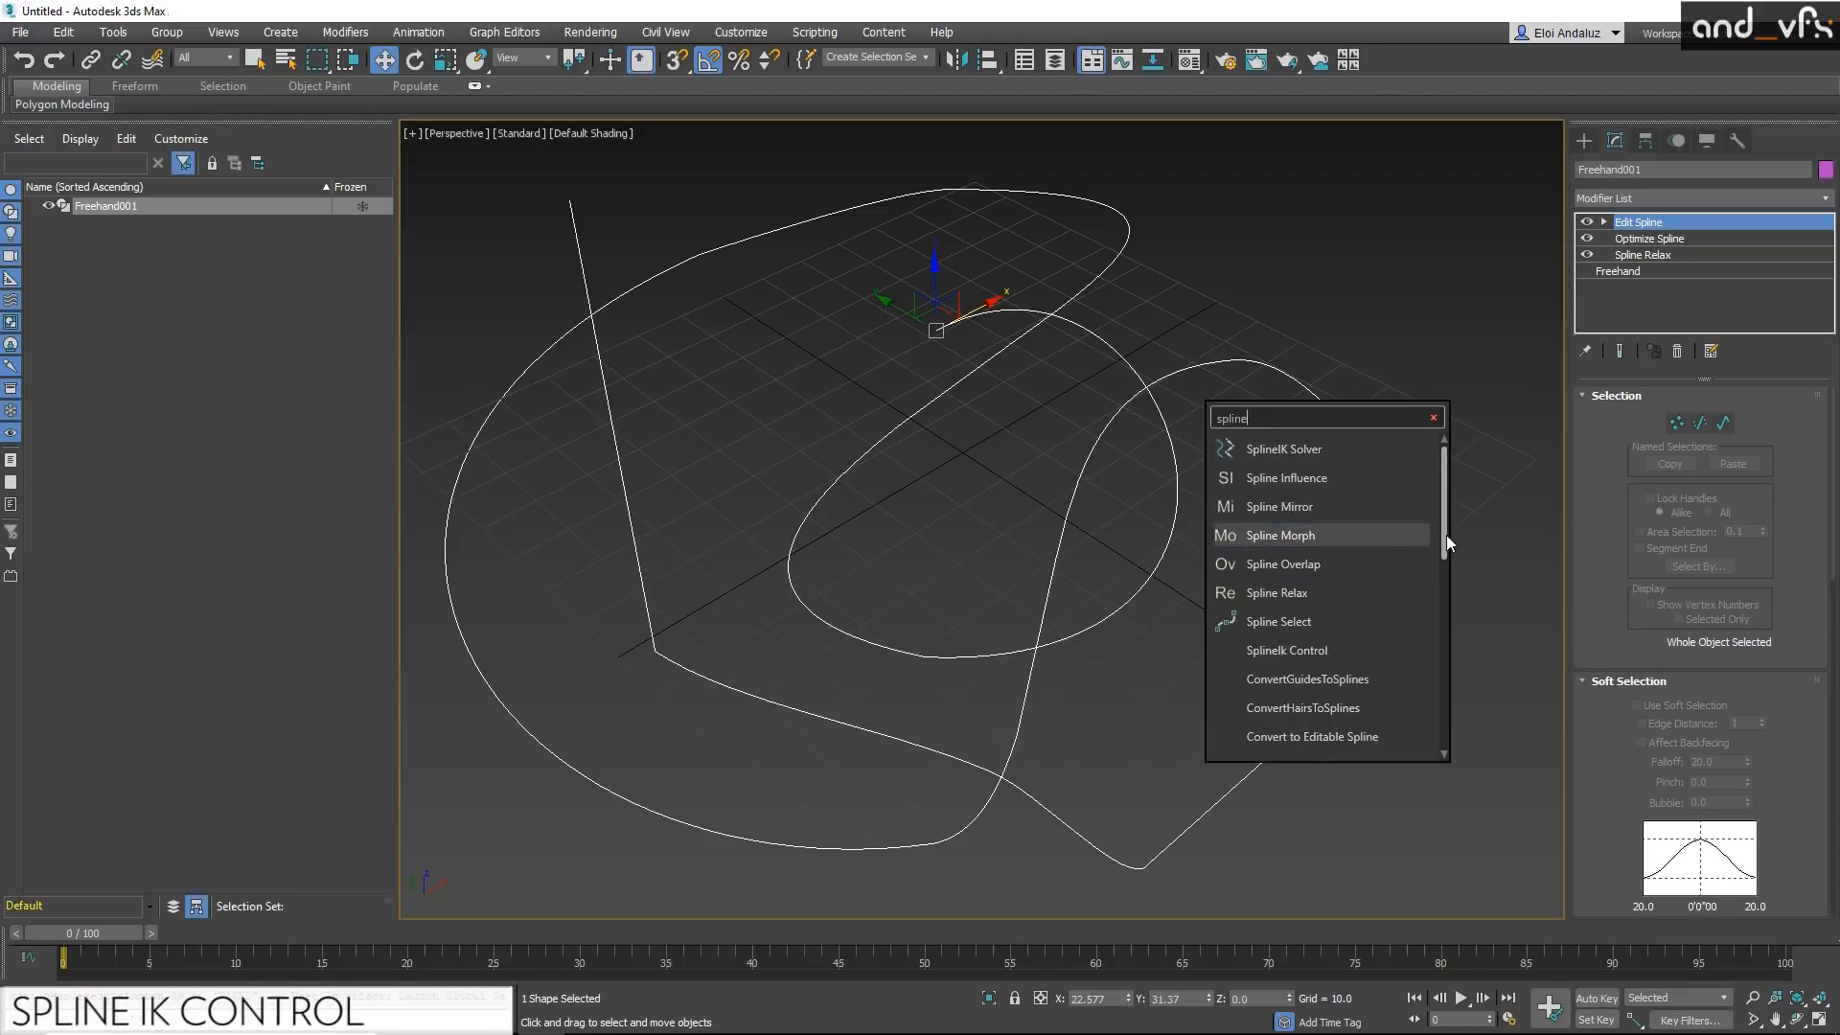
{"action": "left_click", "coordinate": [1320, 653]}
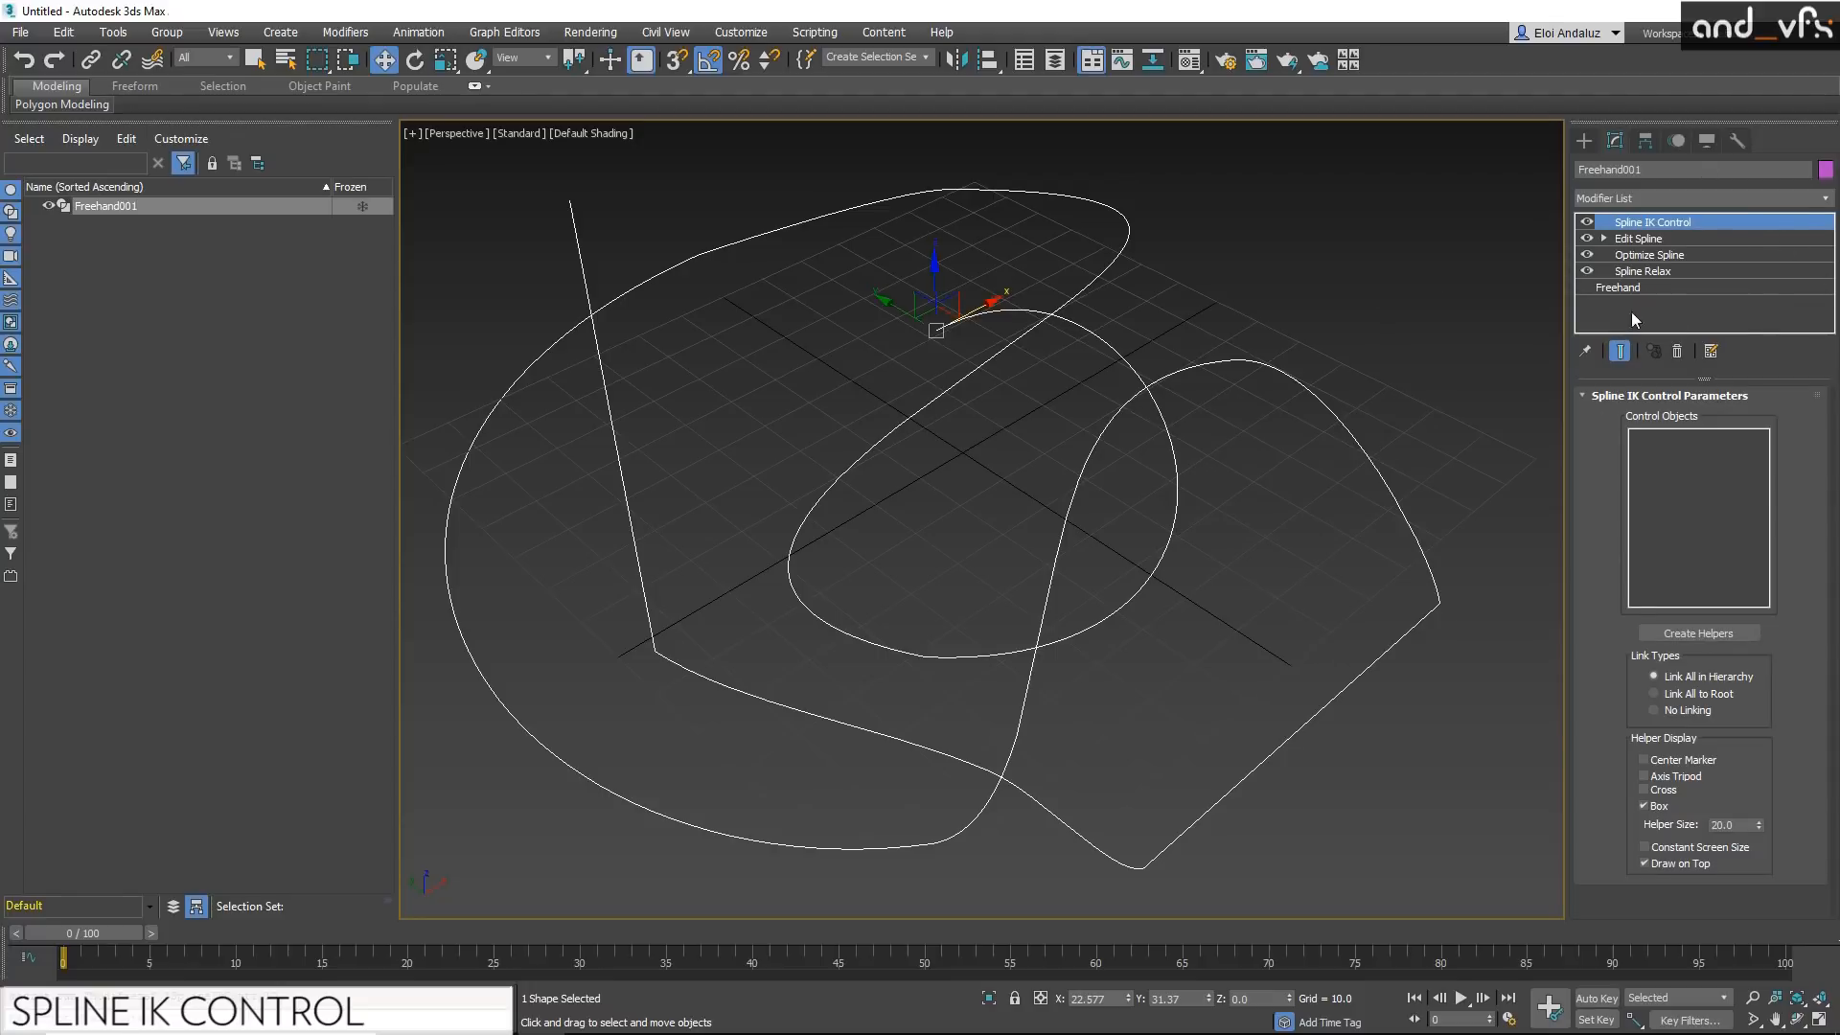
{"action": "left_click", "coordinate": [1676, 629]}
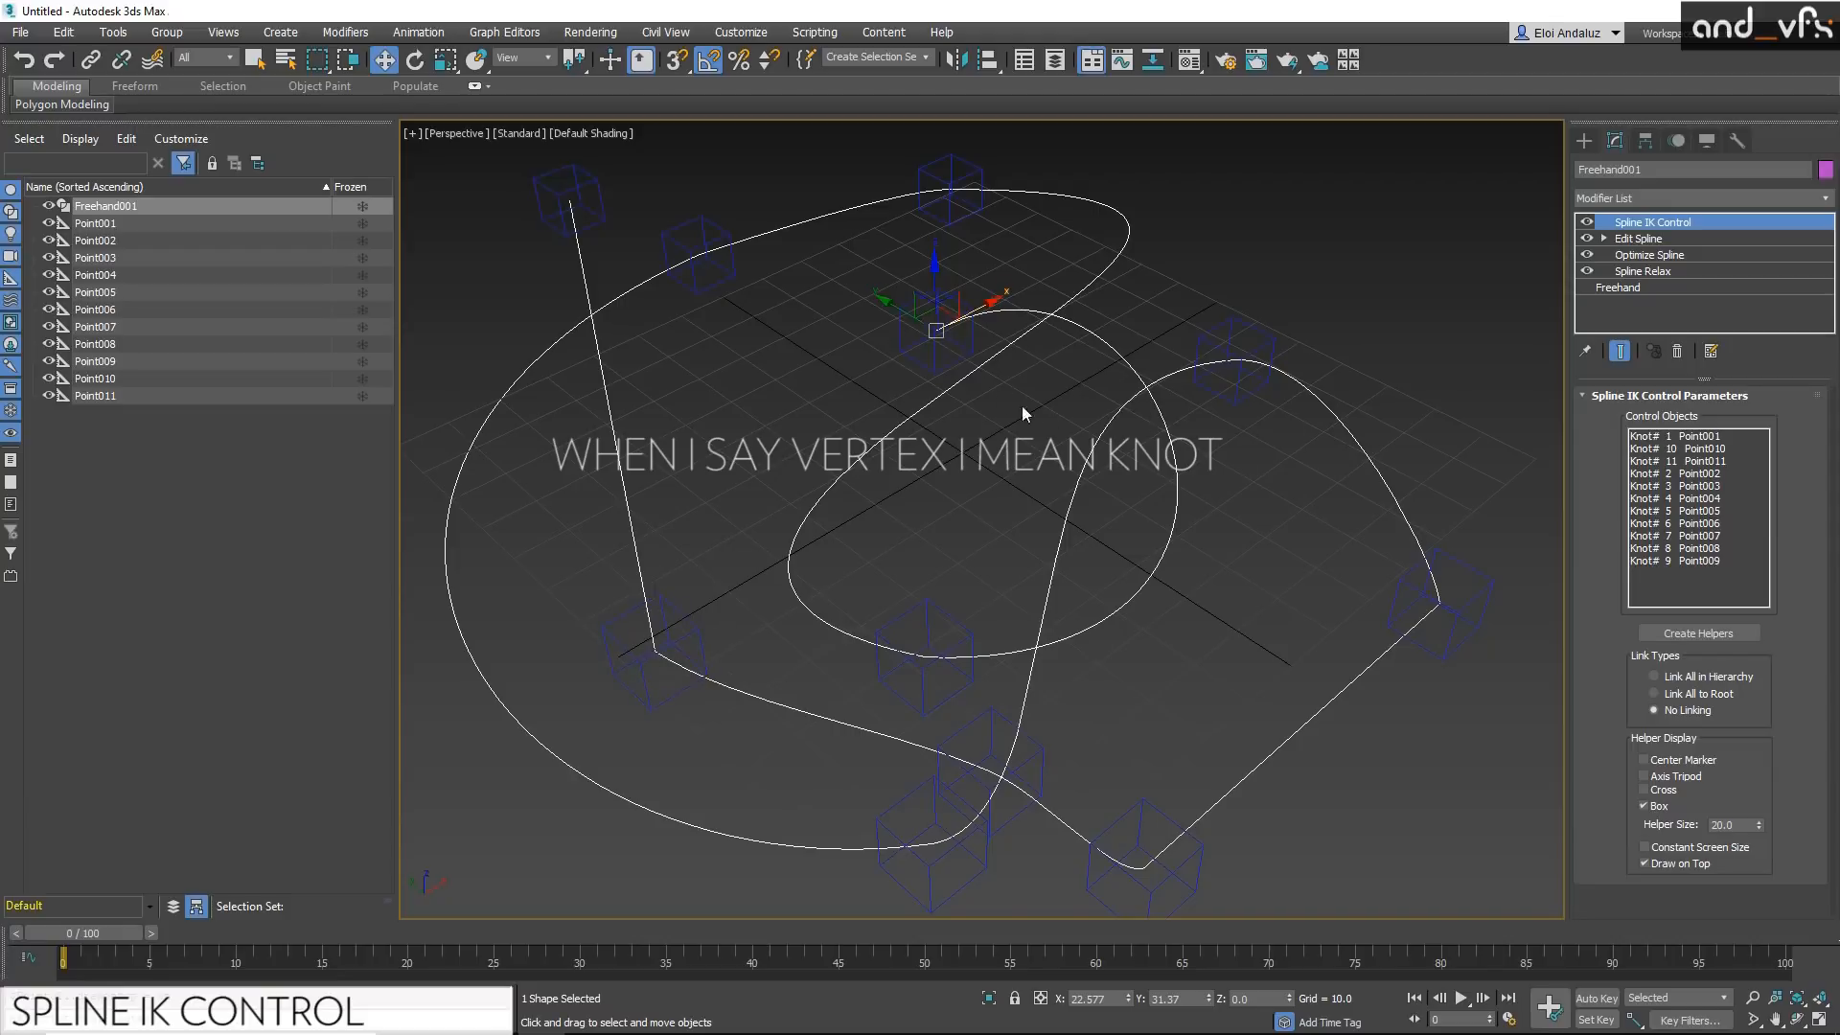
Step: Move the point helper of knot 6 to reshape the spline, reselect the spline and hide the viewport grid
{"action": "left_click", "coordinate": [1226, 393]}
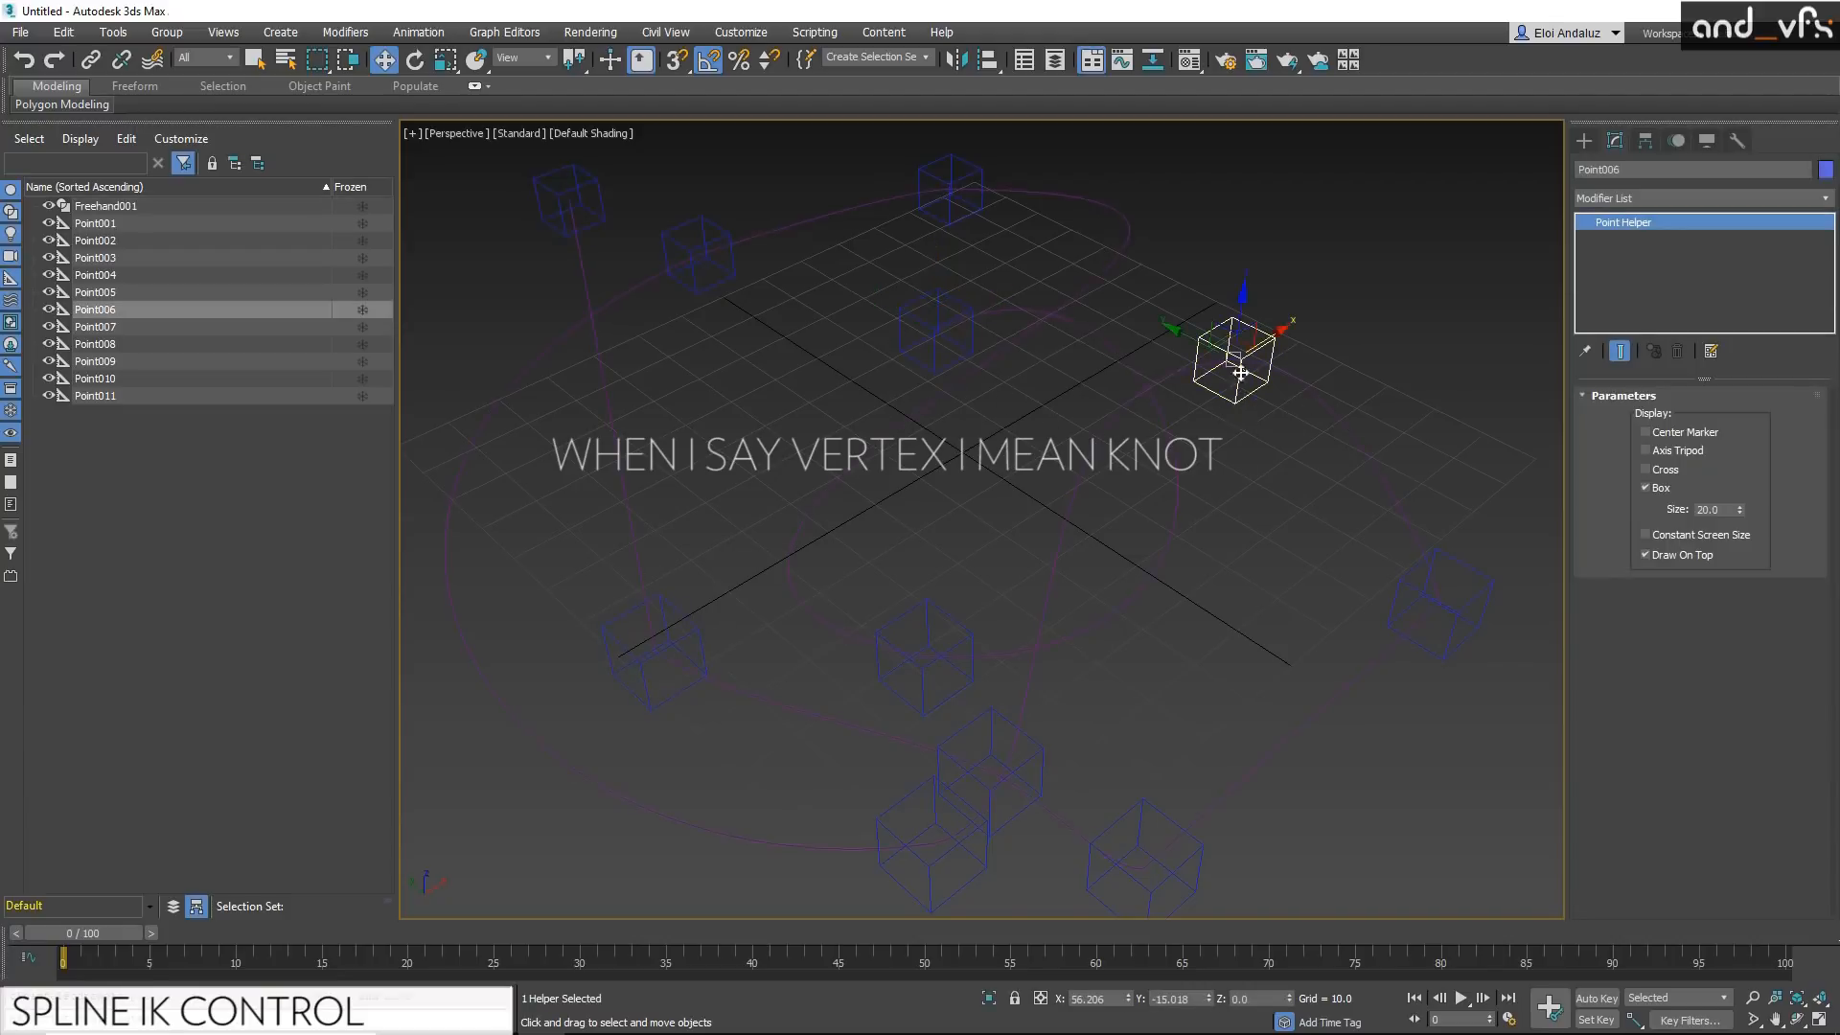
{"action": "mouse_move", "coordinate": [1243, 337]}
{"action": "left_mouse_down"}
{"action": "mouse_move", "coordinate": [1229, 494]}
{"action": "mouse_move", "coordinate": [1154, 396]}
{"action": "mouse_move", "coordinate": [1238, 370]}
{"action": "mouse_move", "coordinate": [1241, 330]}
{"action": "left_mouse_up"}
{"action": "left_click", "coordinate": [1149, 295]}
{"action": "left_click", "coordinate": [1103, 339]}
{"action": "key", "text": "g"}
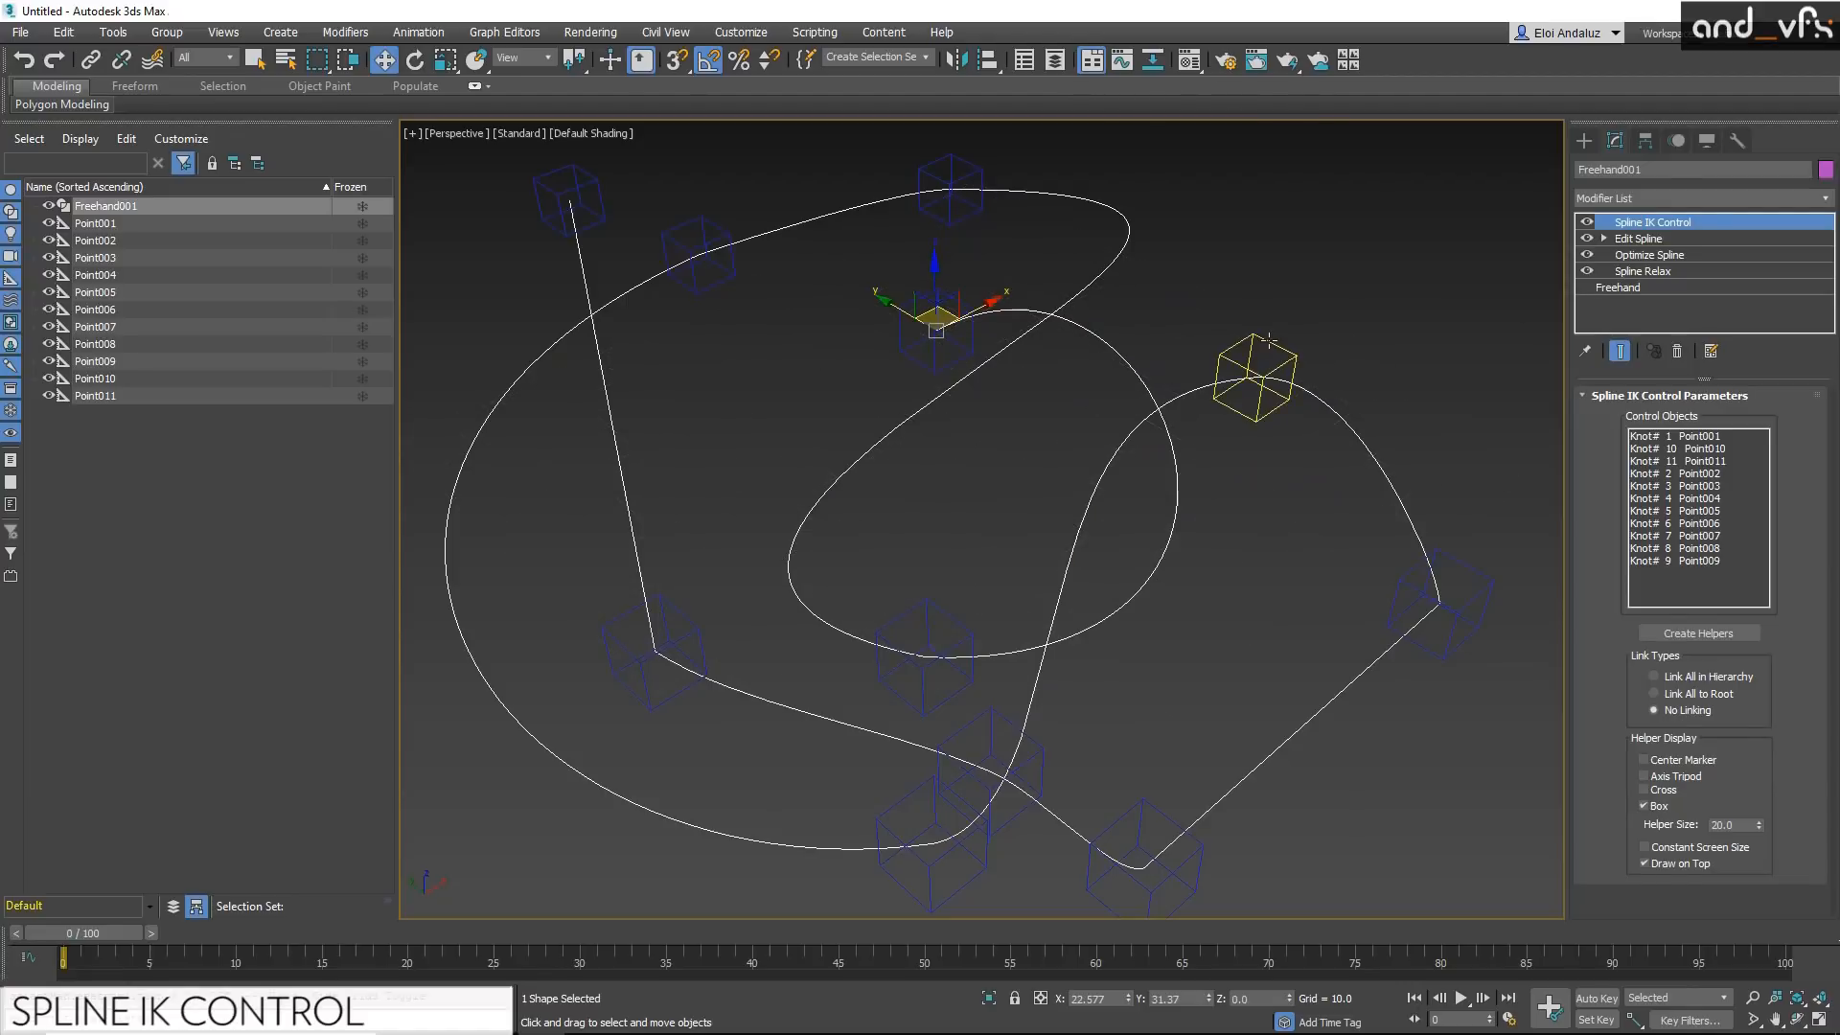
Step: Animate the knot 6 helper with Auto Key, moving it slightly at frame 0 and towards the grid's near side at frame 63
{"action": "left_click", "coordinate": [1251, 408]}
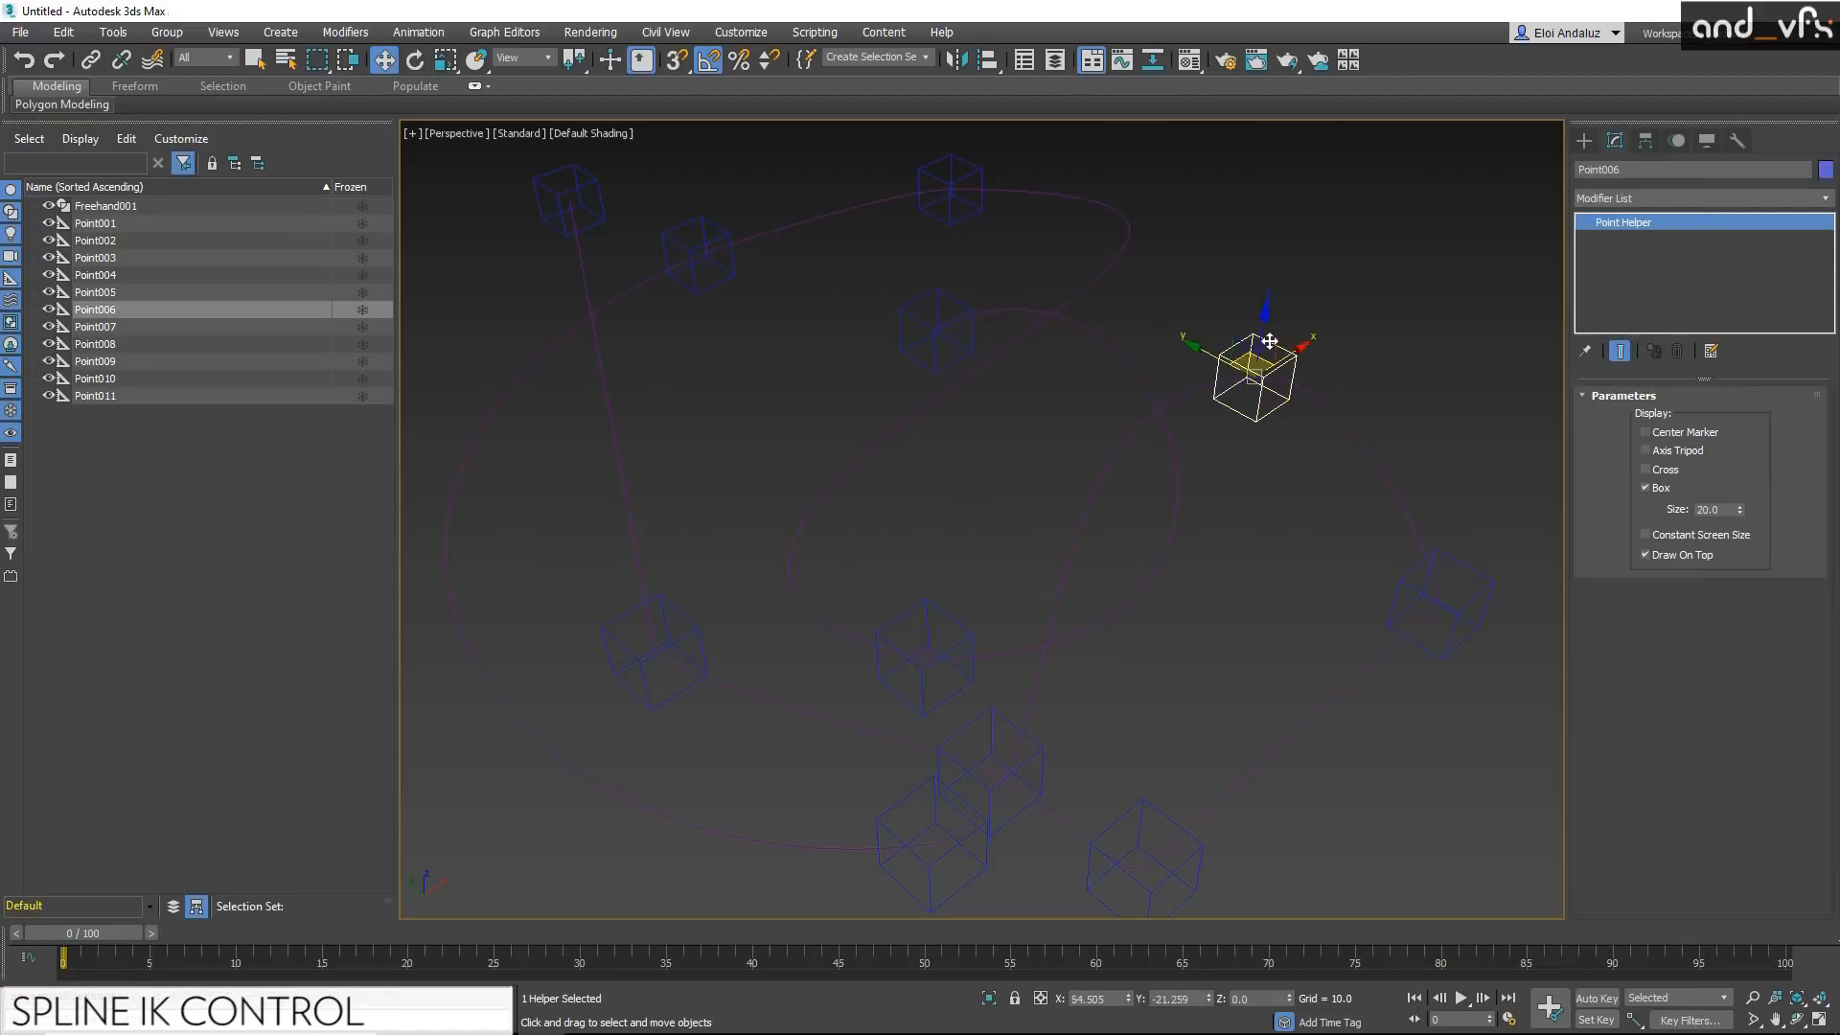
{"action": "left_click", "coordinate": [1596, 998]}
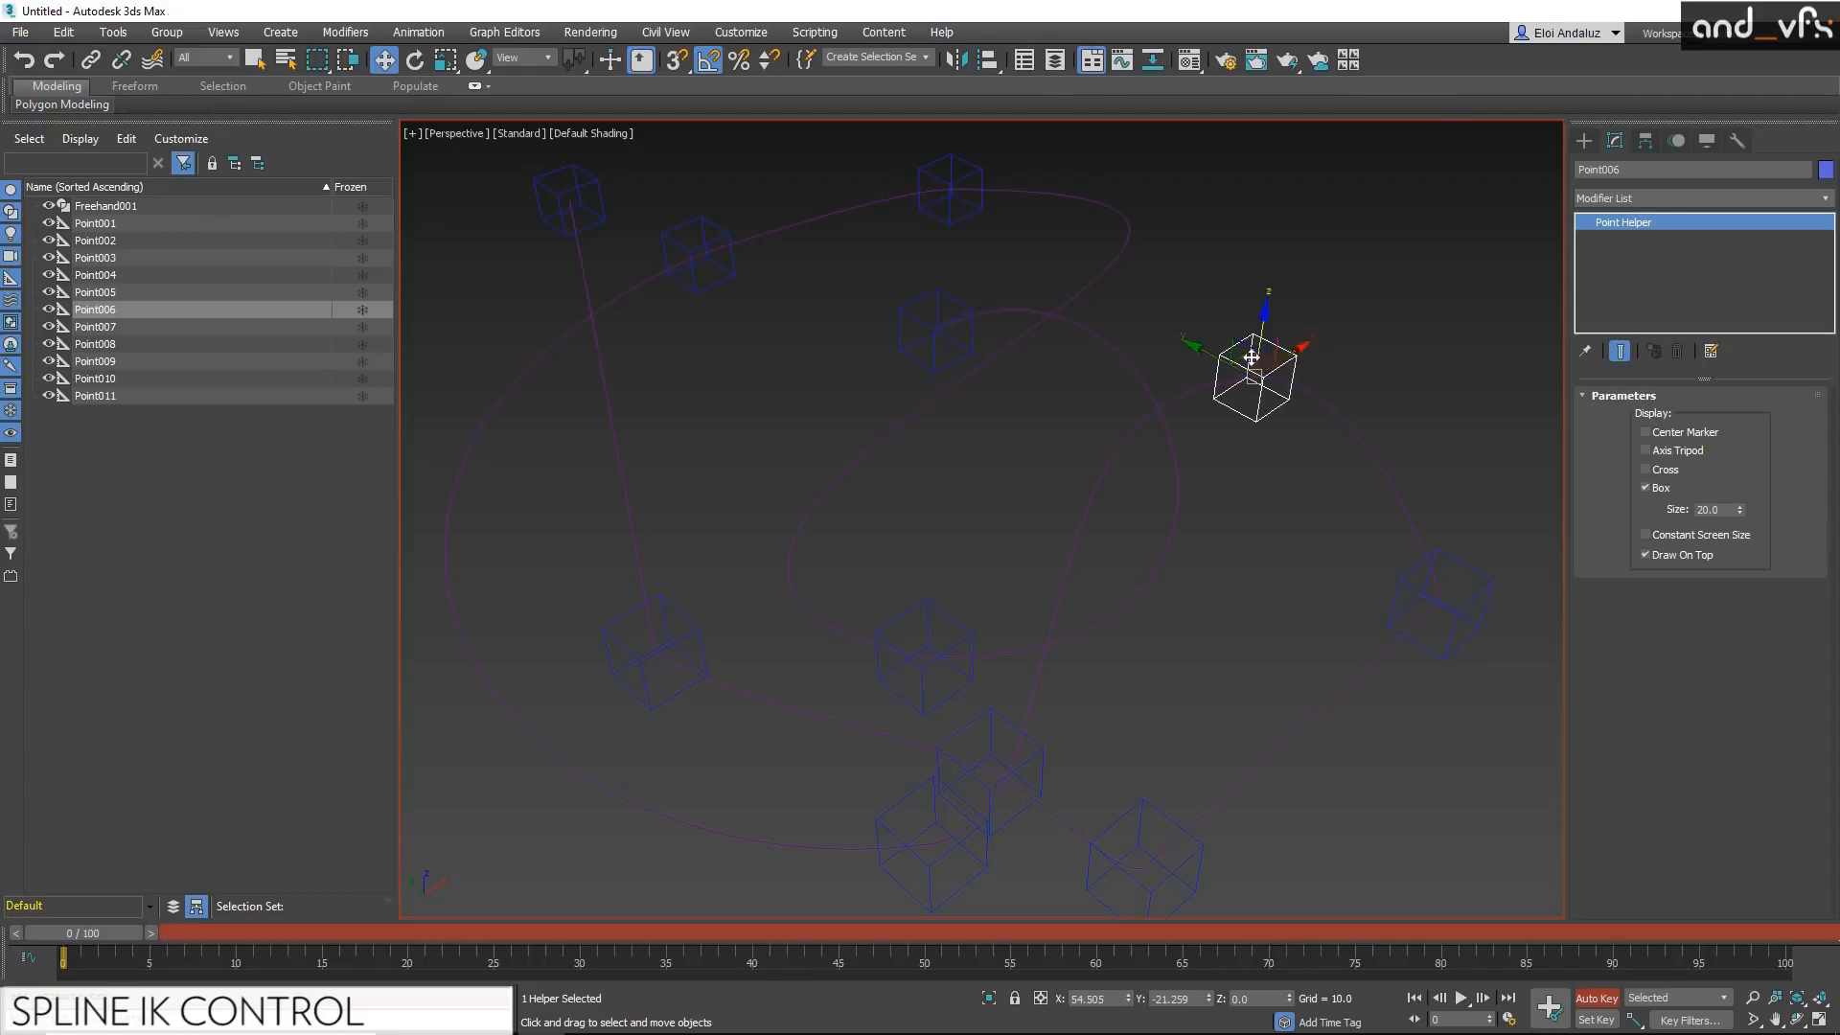
{"action": "left_click_drag", "start_coordinate": [1246, 357], "coordinate": [1241, 350]}
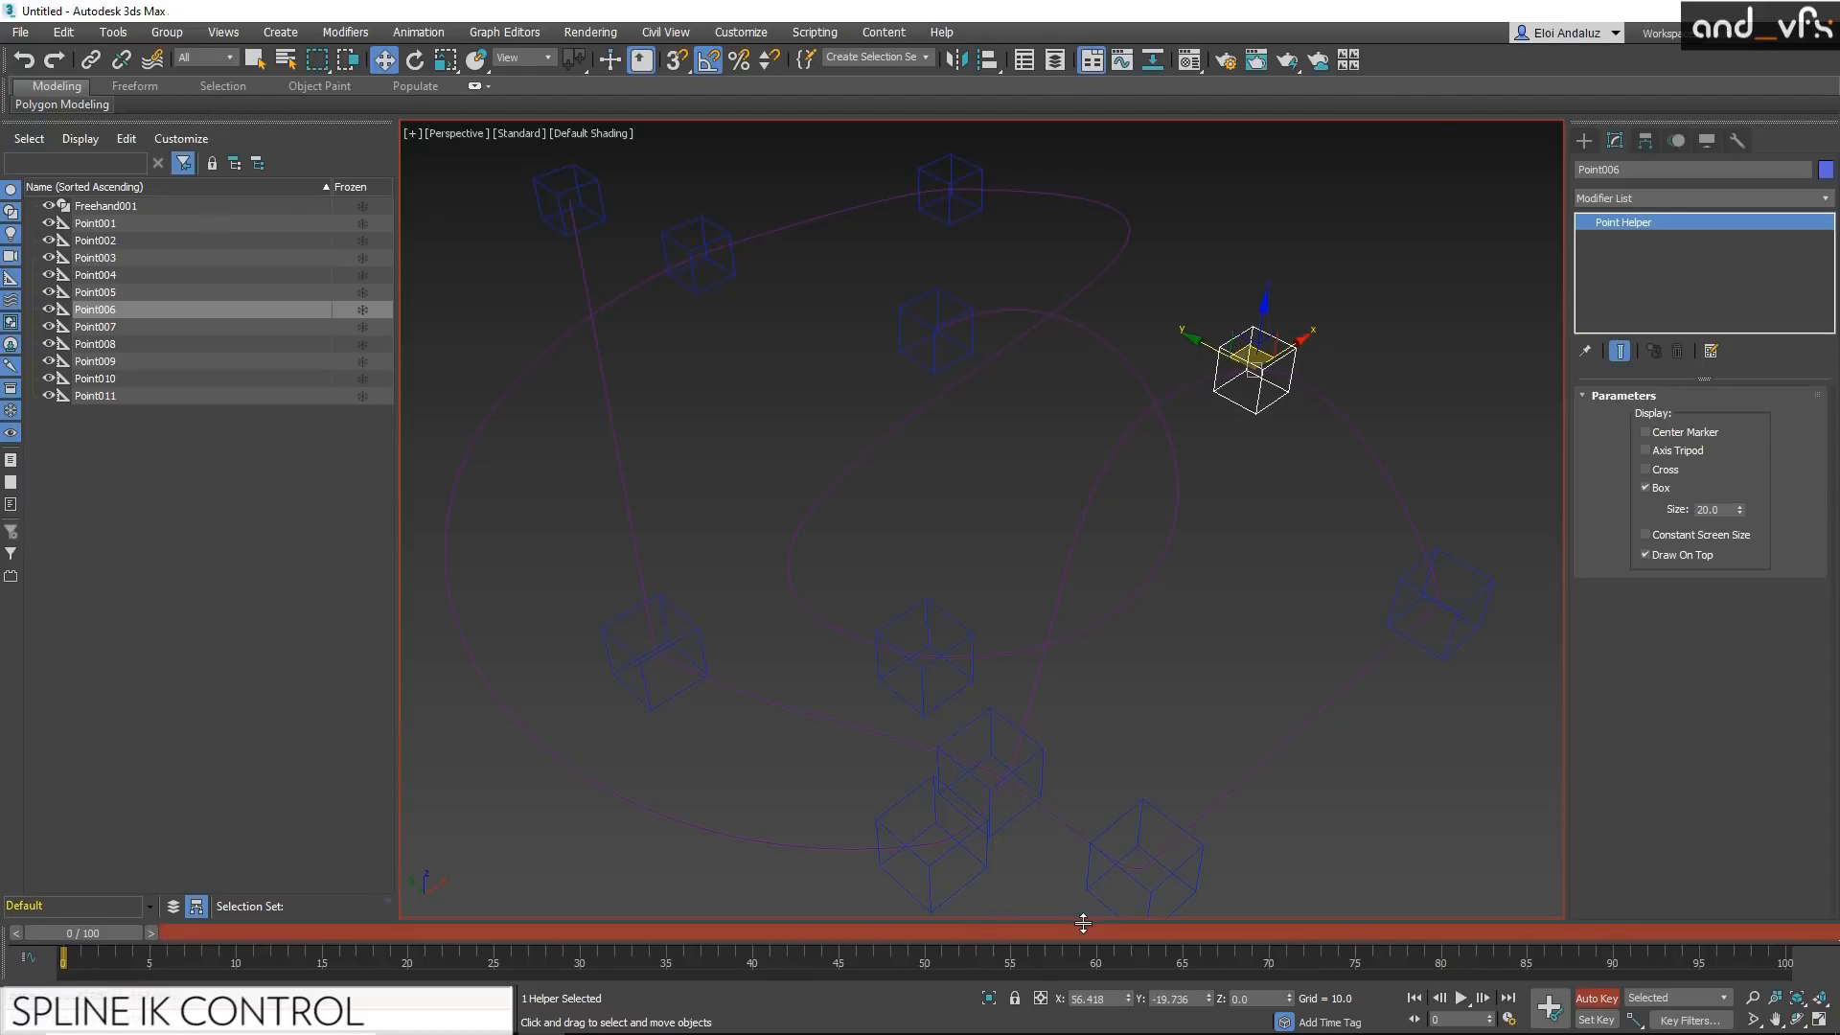
{"action": "left_click", "coordinate": [1133, 922]}
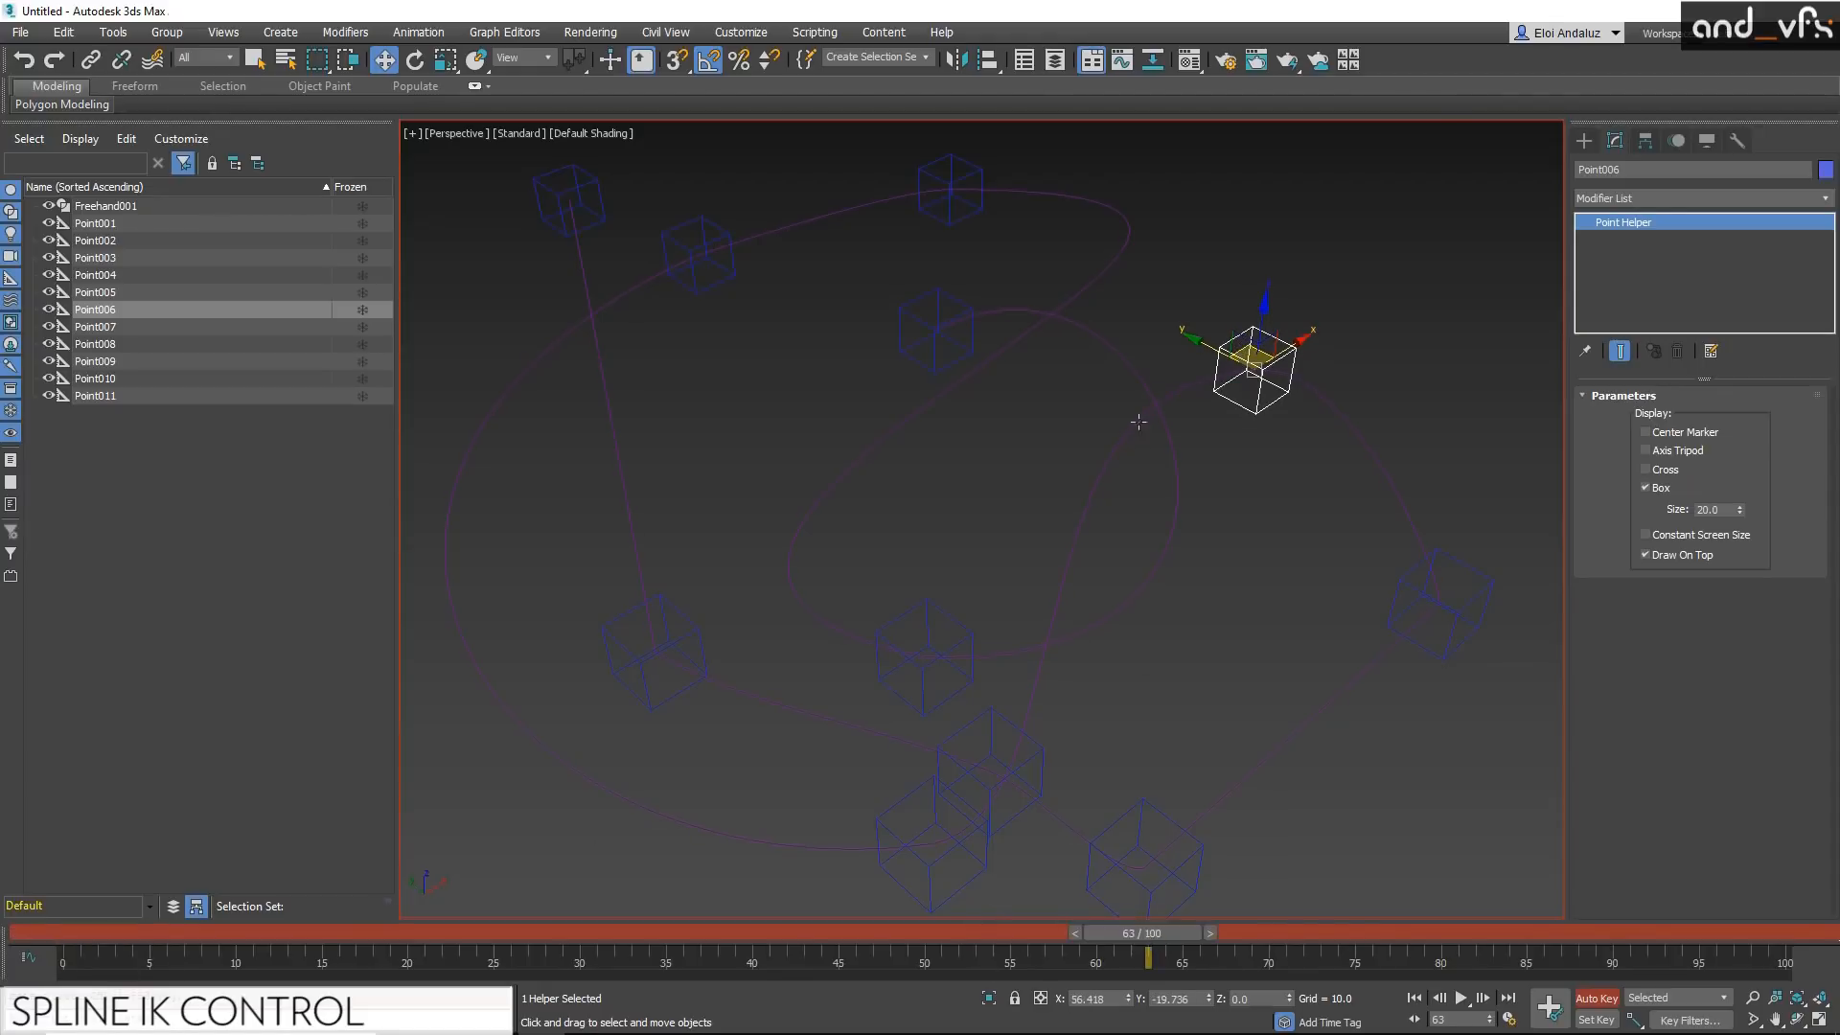
{"action": "left_click_drag", "start_coordinate": [1240, 343], "coordinate": [1224, 538]}
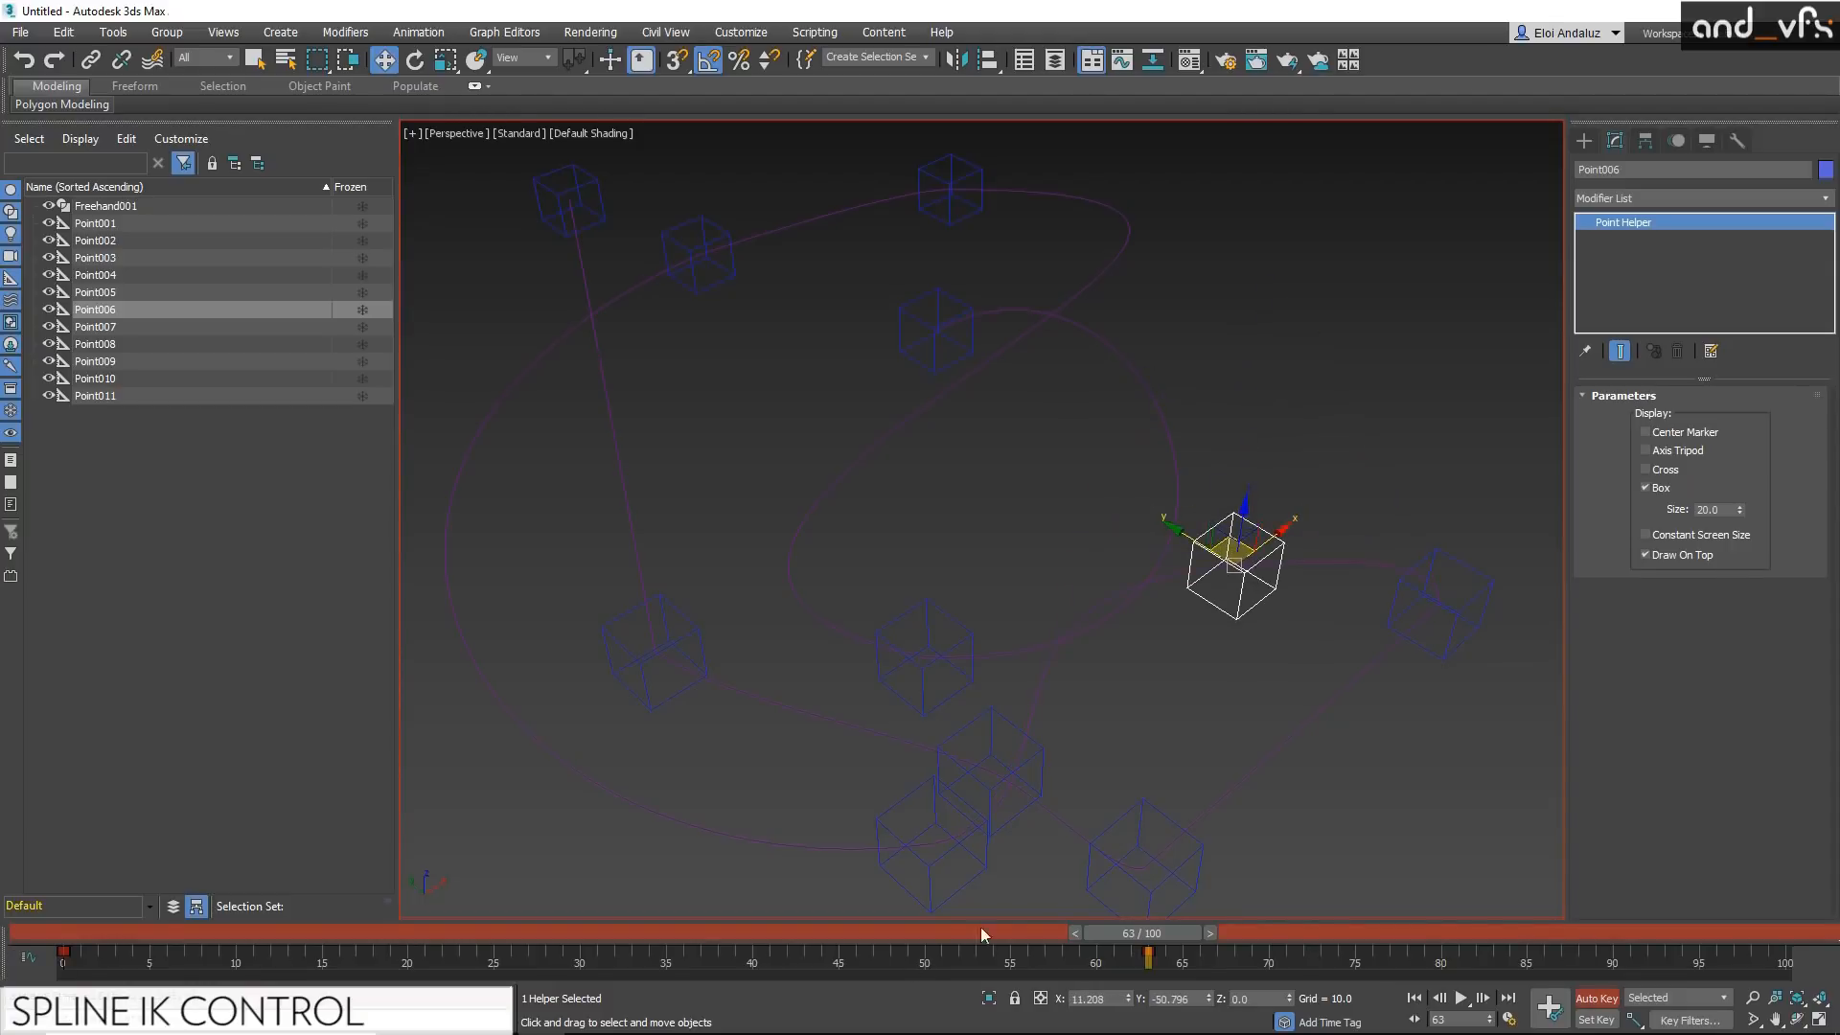
{"action": "left_click_drag", "start_coordinate": [1185, 934], "coordinate": [77, 934]}
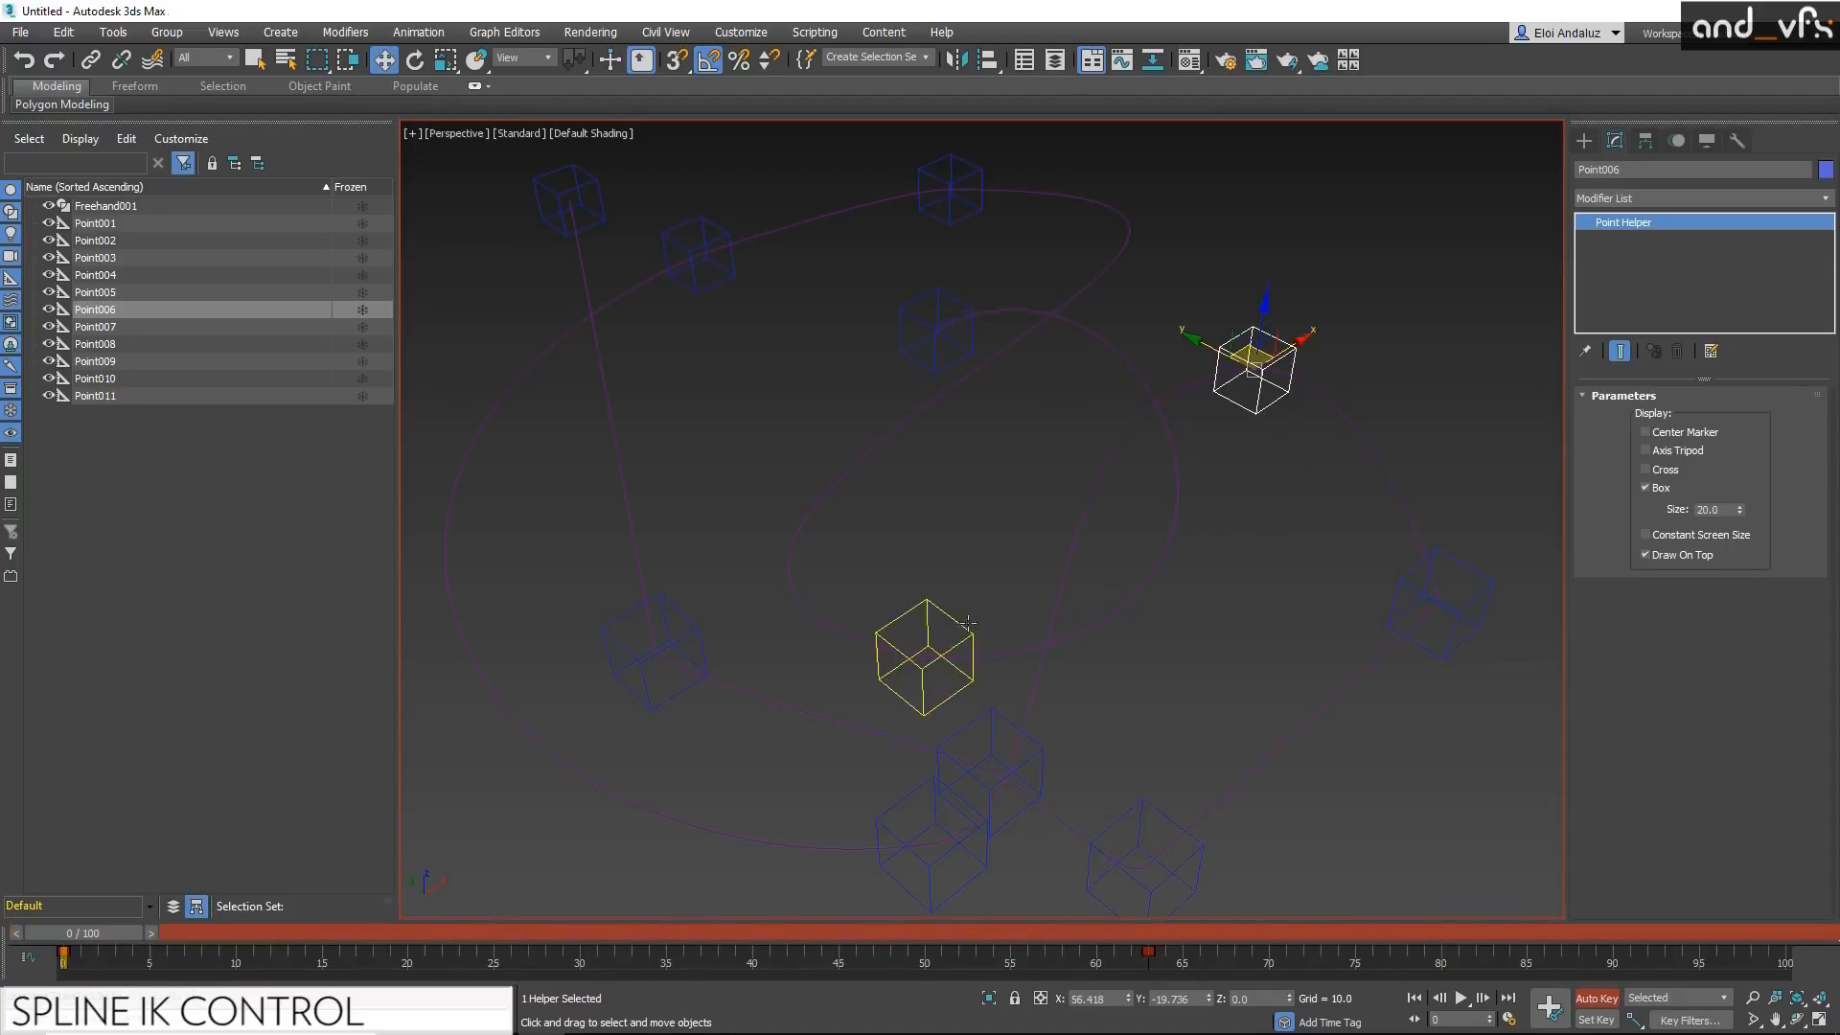
Step: Select the spline and play back the animation to check its deformation, stopping at frame 51
{"action": "left_click", "coordinate": [1066, 551]}
{"action": "key", "text": "/"}
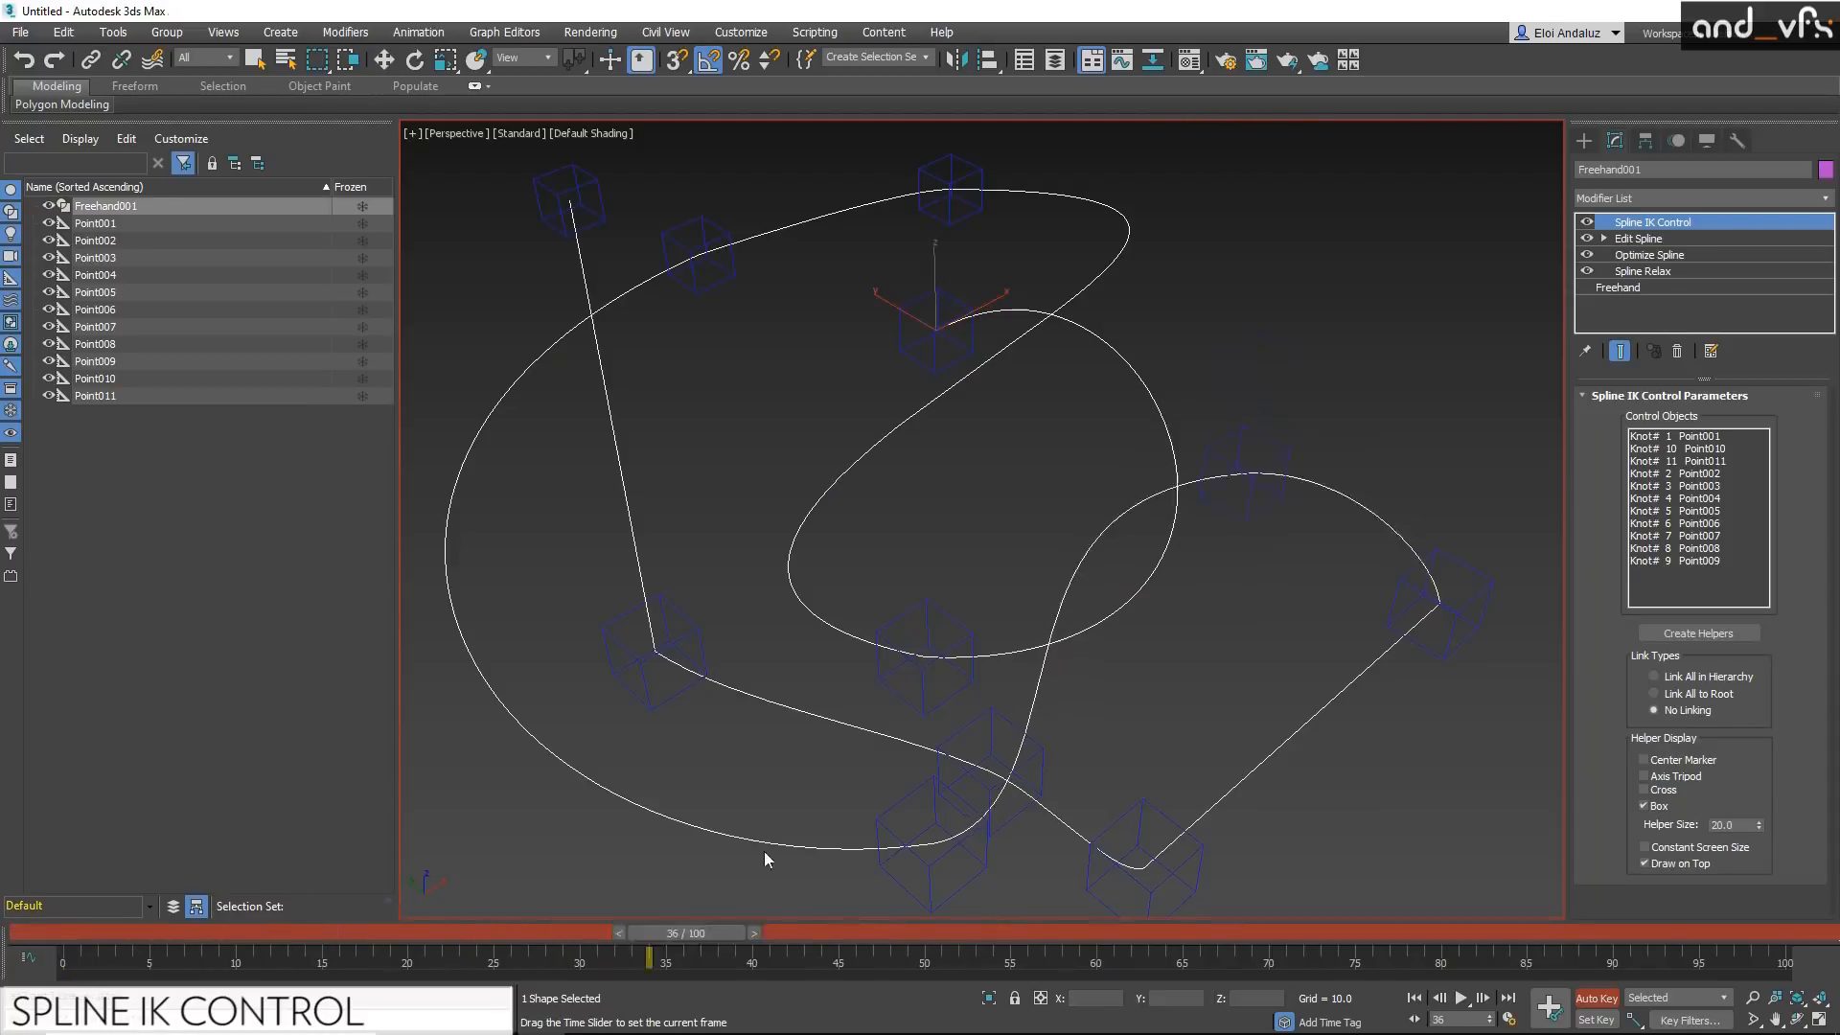
{"action": "key", "text": "/"}
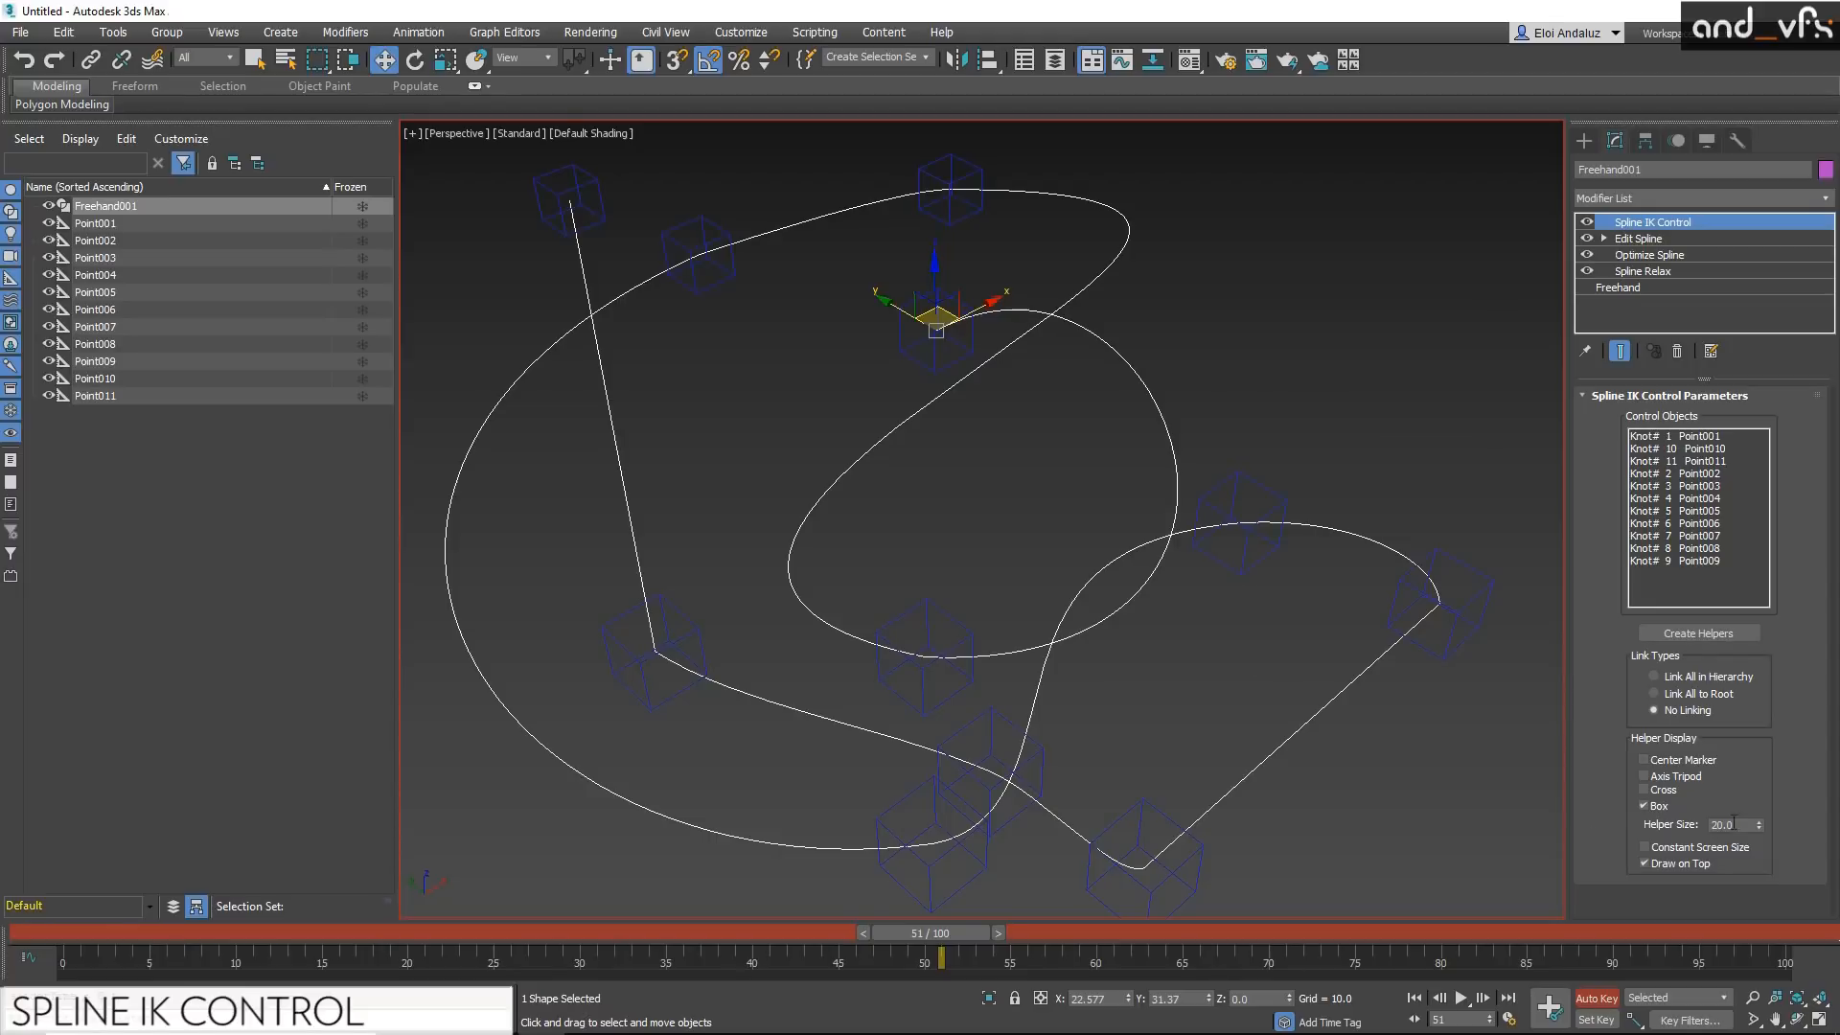
Step: Move the knot 2 helper away from the centre of the curve at frame 51 to reshape the inner loop
{"action": "left_click", "coordinate": [943, 626]}
{"action": "left_click_drag", "start_coordinate": [932, 610], "coordinate": [829, 534]}
{"action": "middle_click_drag", "start_coordinate": [994, 466], "coordinate": [1010, 481]}
{"action": "middle_click_drag", "start_coordinate": [969, 420], "coordinate": [925, 391]}
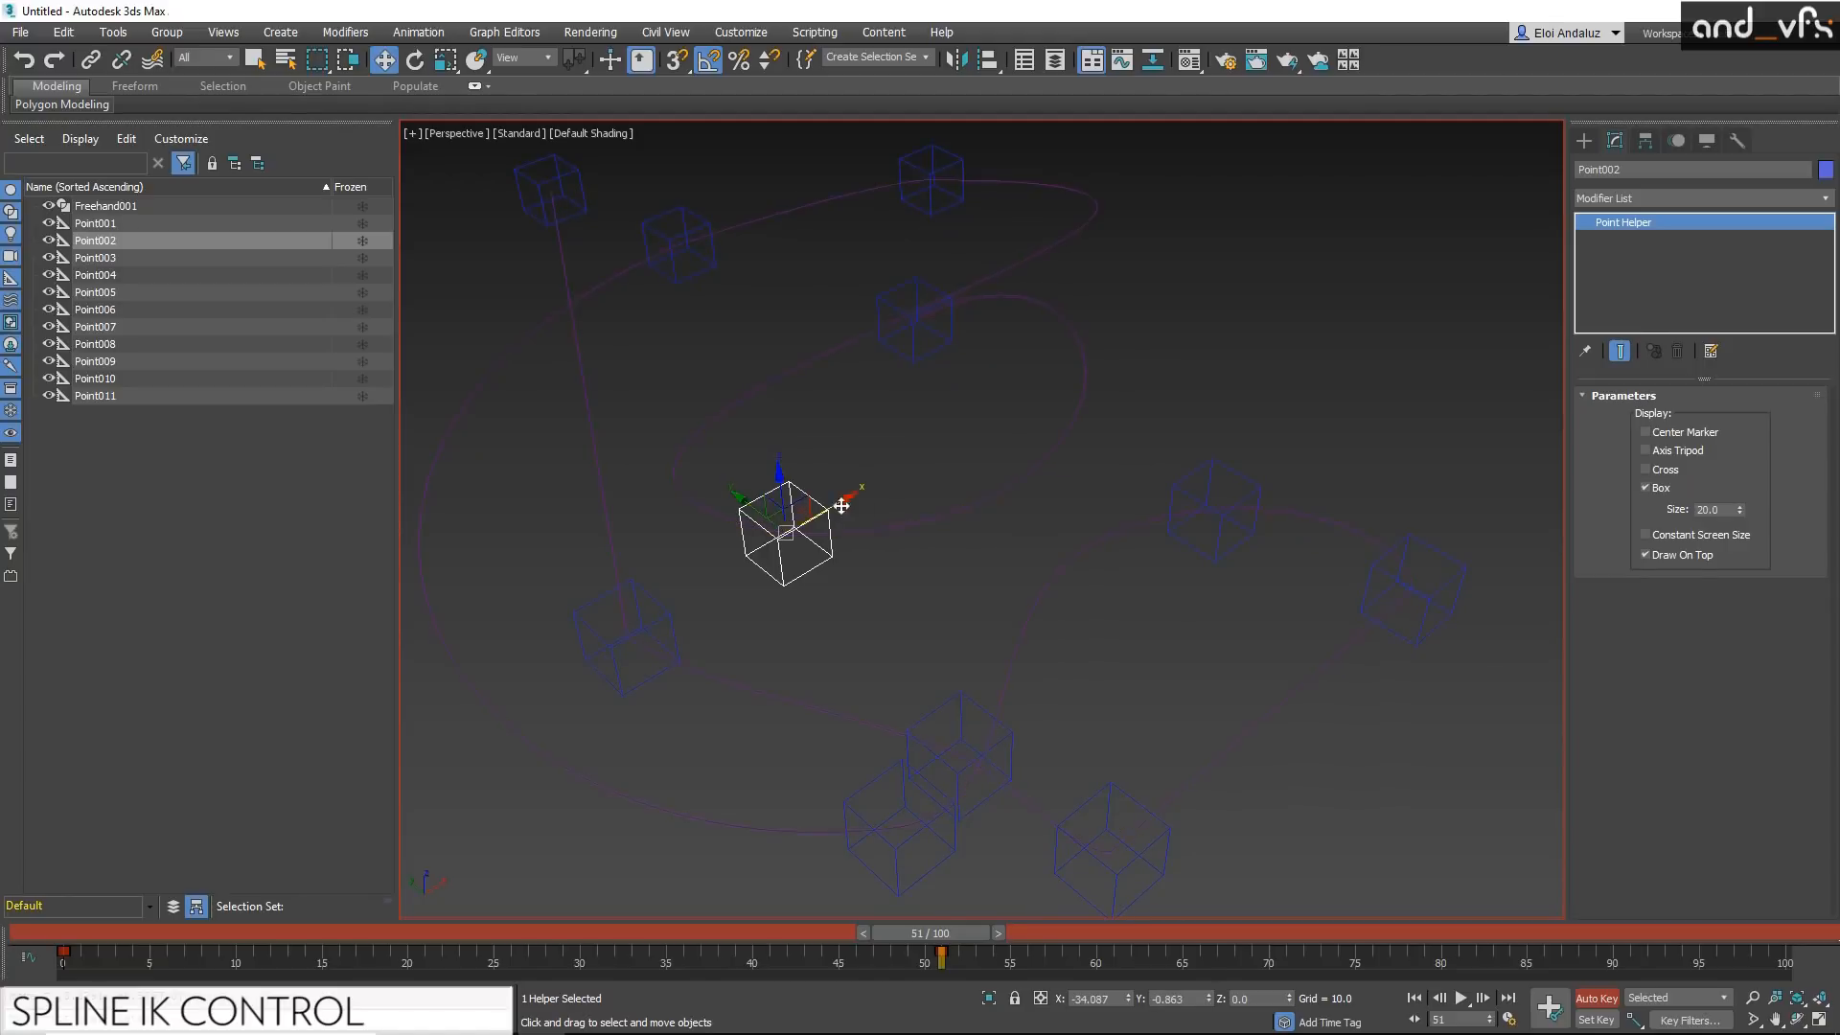
Step: Rotate the knot 2 helper -40 degrees about Z and switch off Auto Key
{"action": "left_click", "coordinate": [784, 575]}
{"action": "key", "text": "e"}
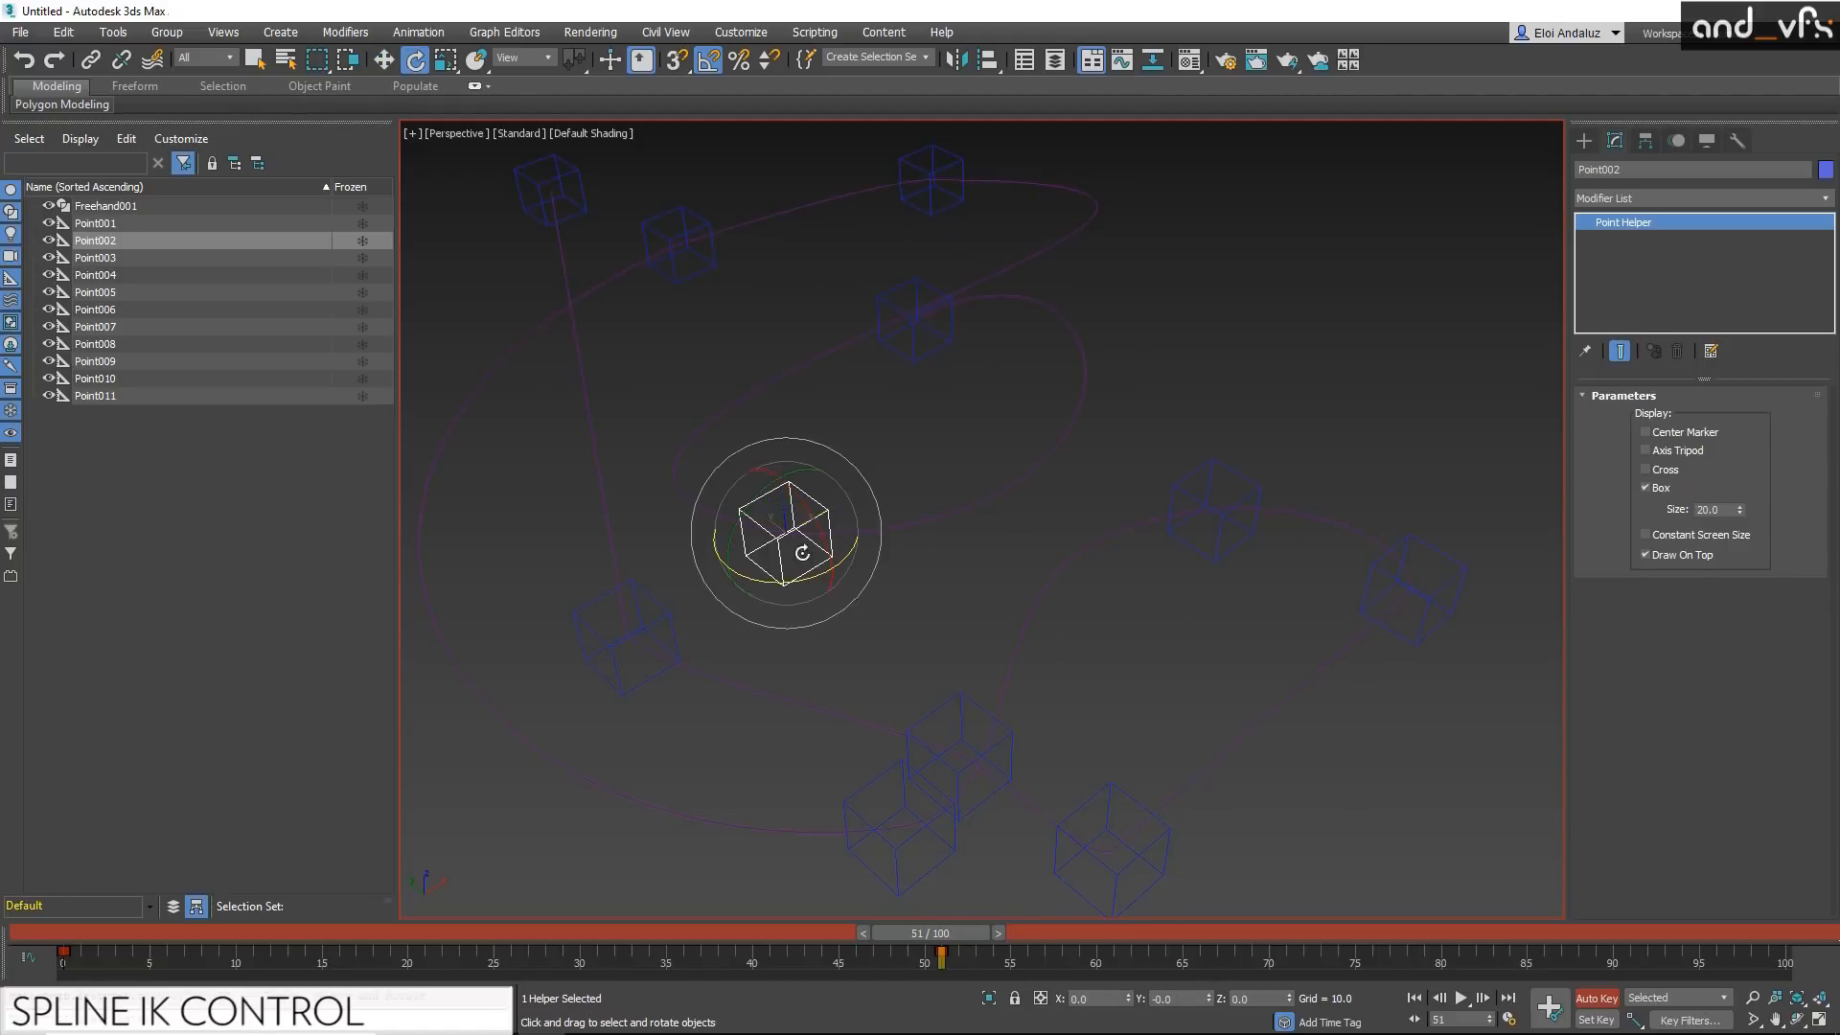
{"action": "mouse_move", "coordinate": [782, 576]}
{"action": "left_mouse_down"}
{"action": "mouse_move", "coordinate": [864, 579]}
{"action": "mouse_move", "coordinate": [764, 581]}
{"action": "left_mouse_up"}
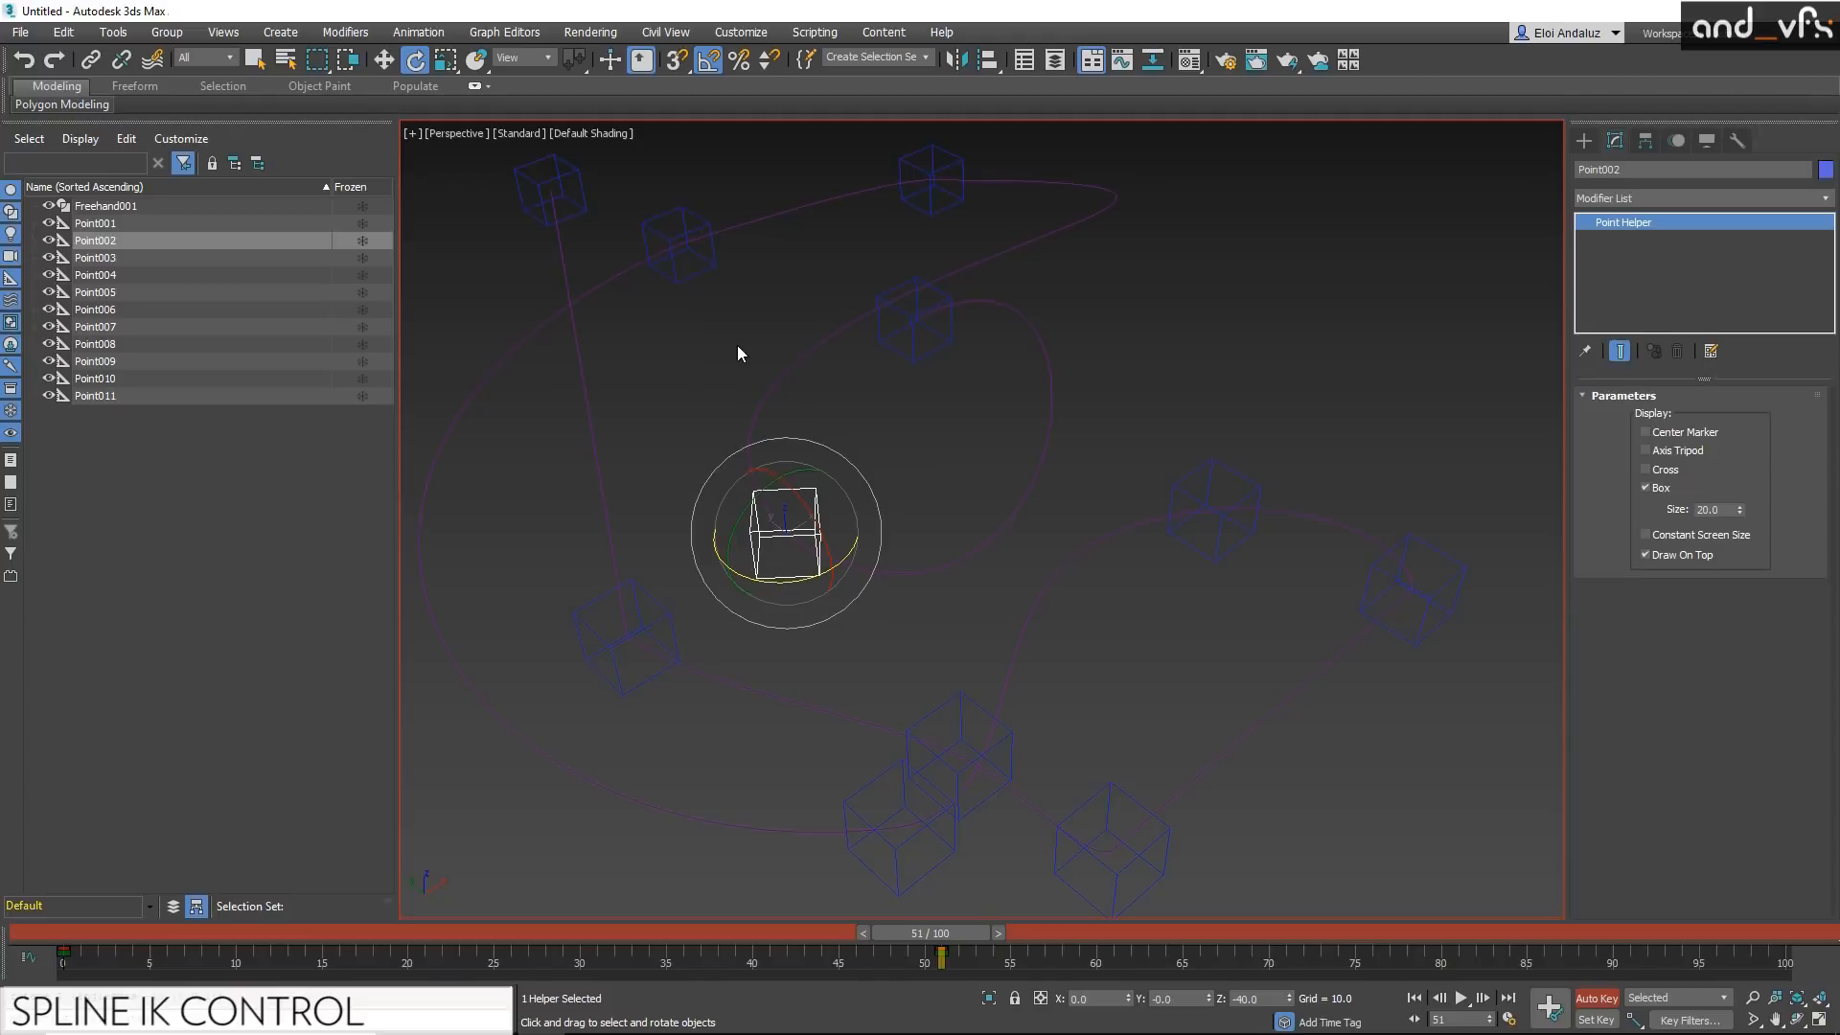
{"action": "left_click", "coordinate": [1597, 997]}
Step: Delete the spline's Spline IK Control modifier and remove all the point helpers from the scene
{"action": "left_click", "coordinate": [1052, 401]}
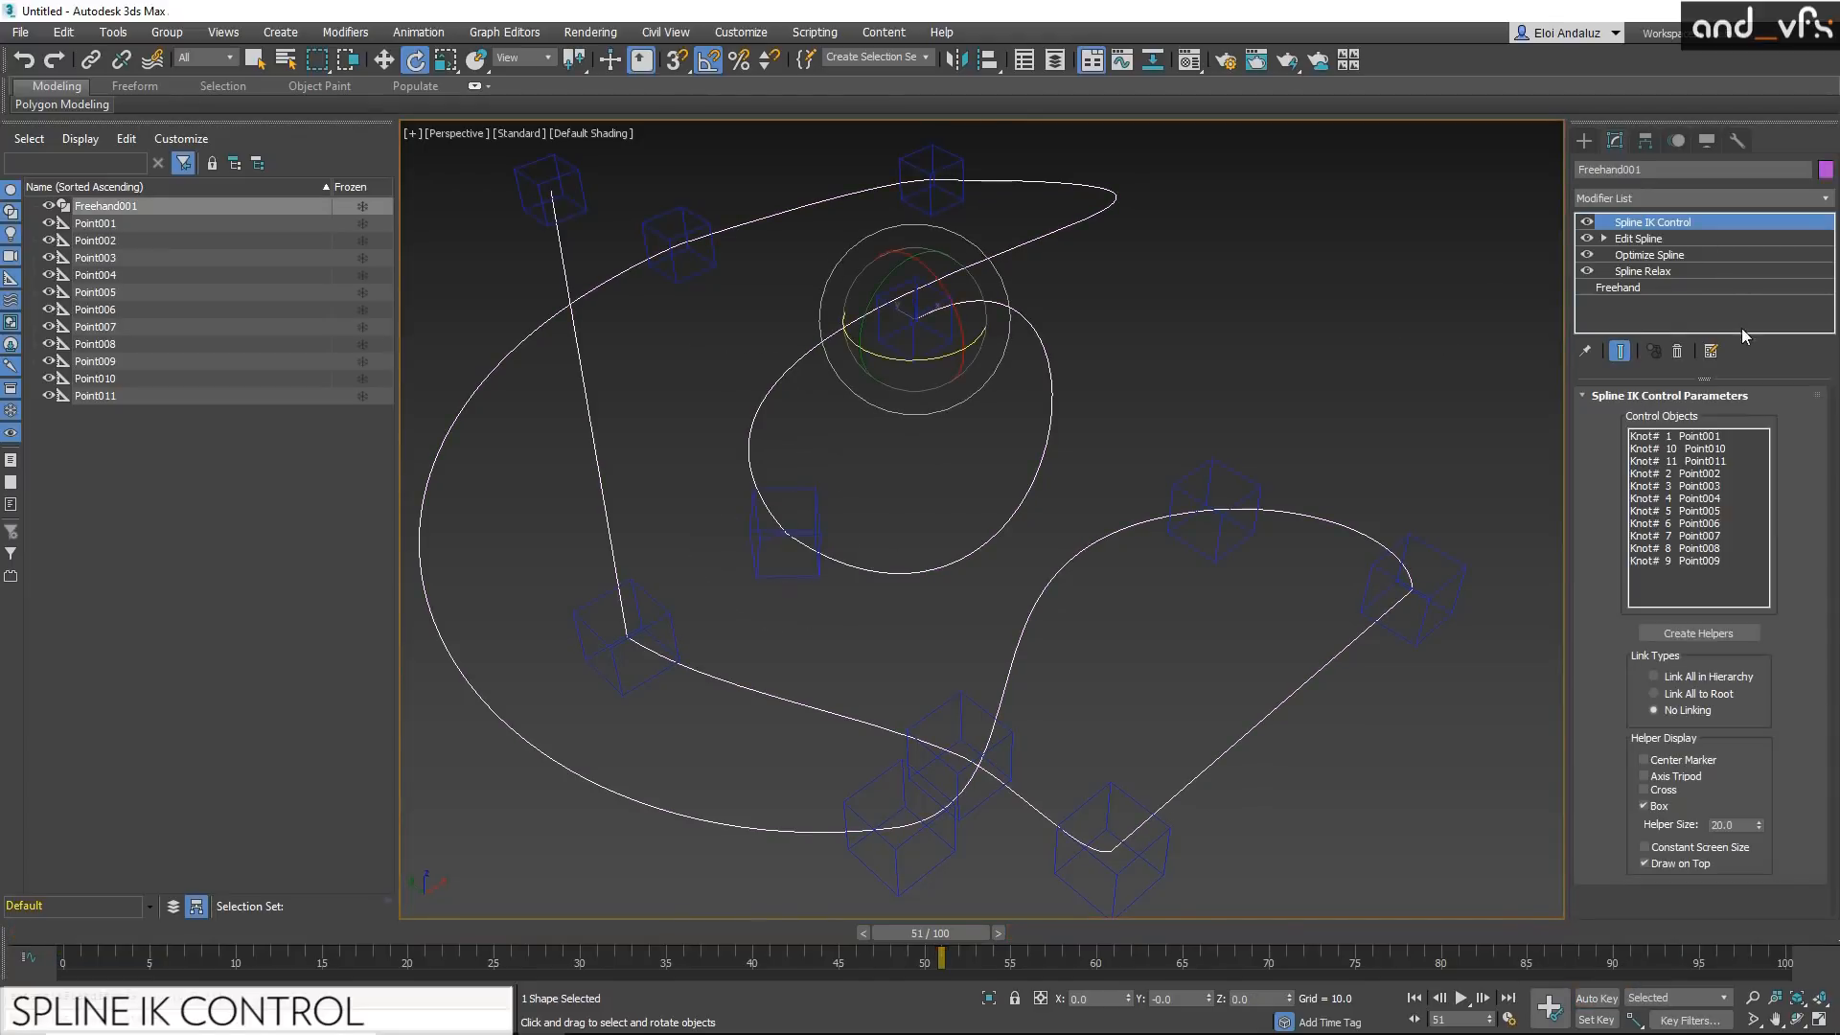
{"action": "left_click", "coordinate": [1678, 356]}
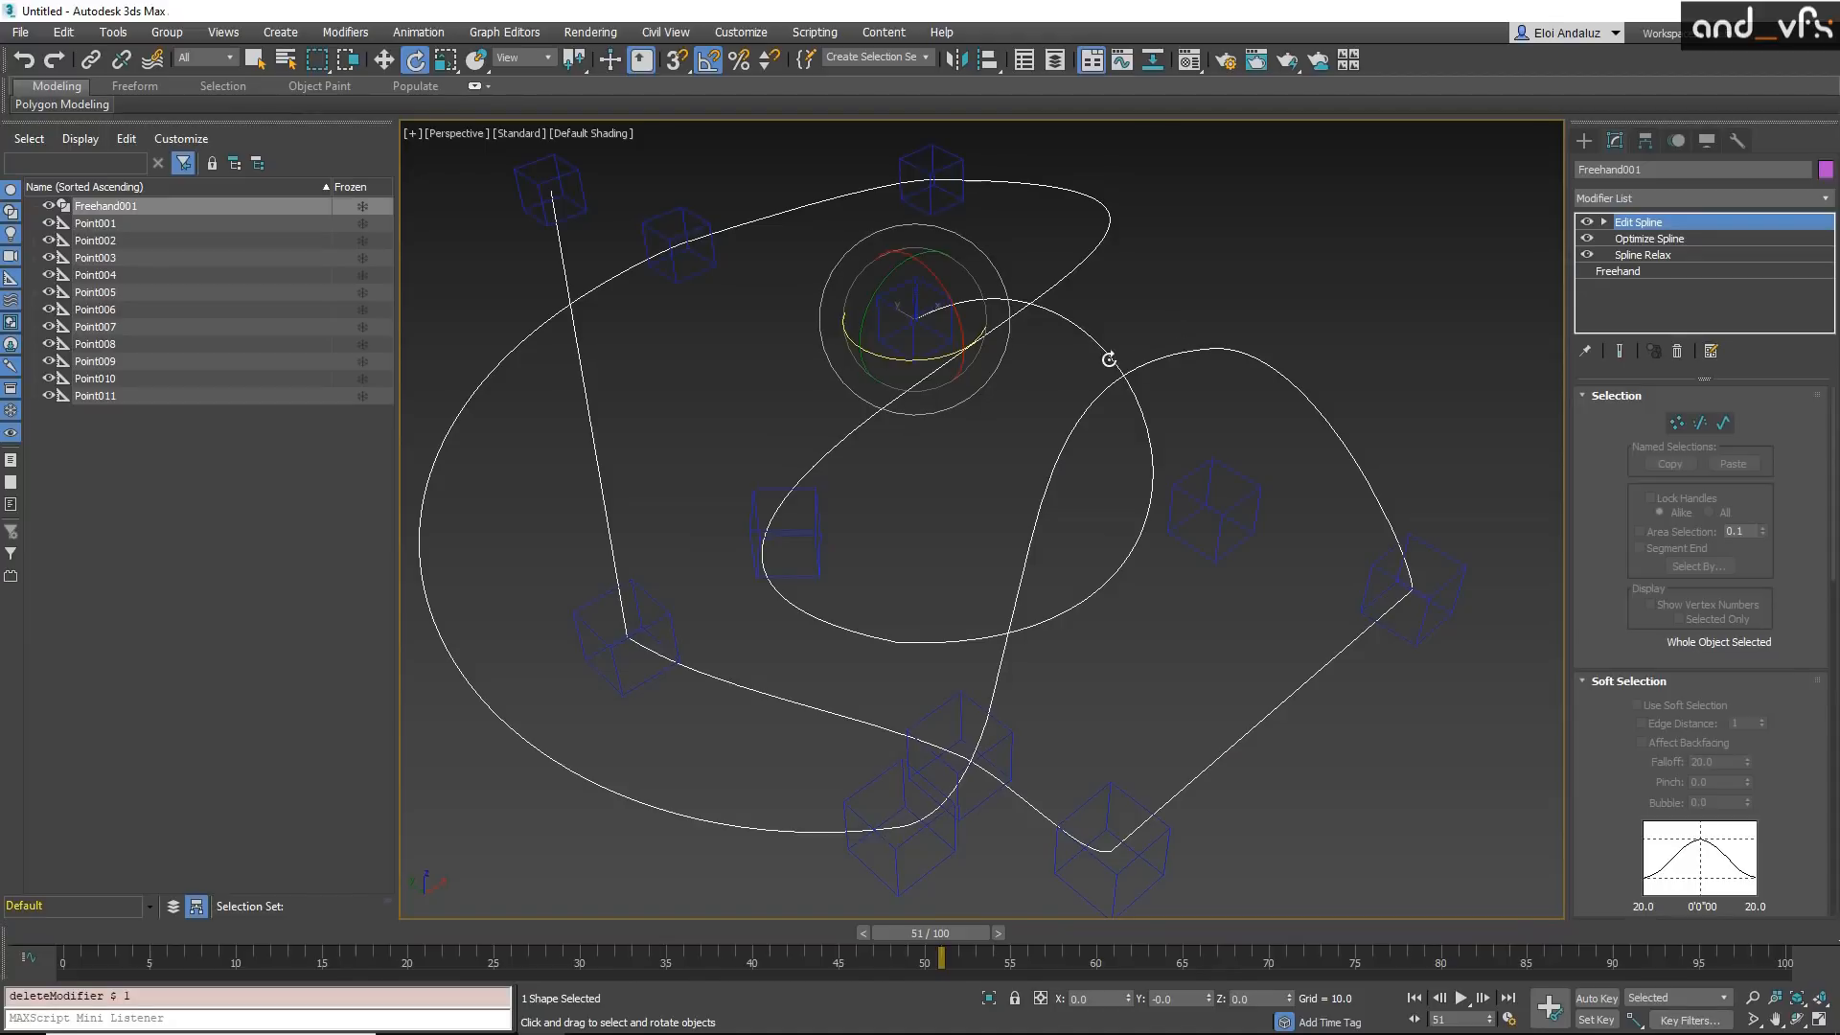
{"action": "left_click_drag", "start_coordinate": [1467, 173], "coordinate": [546, 876]}
{"action": "left_click_drag", "start_coordinate": [709, 709], "coordinate": [709, 698], "text": "alt"}
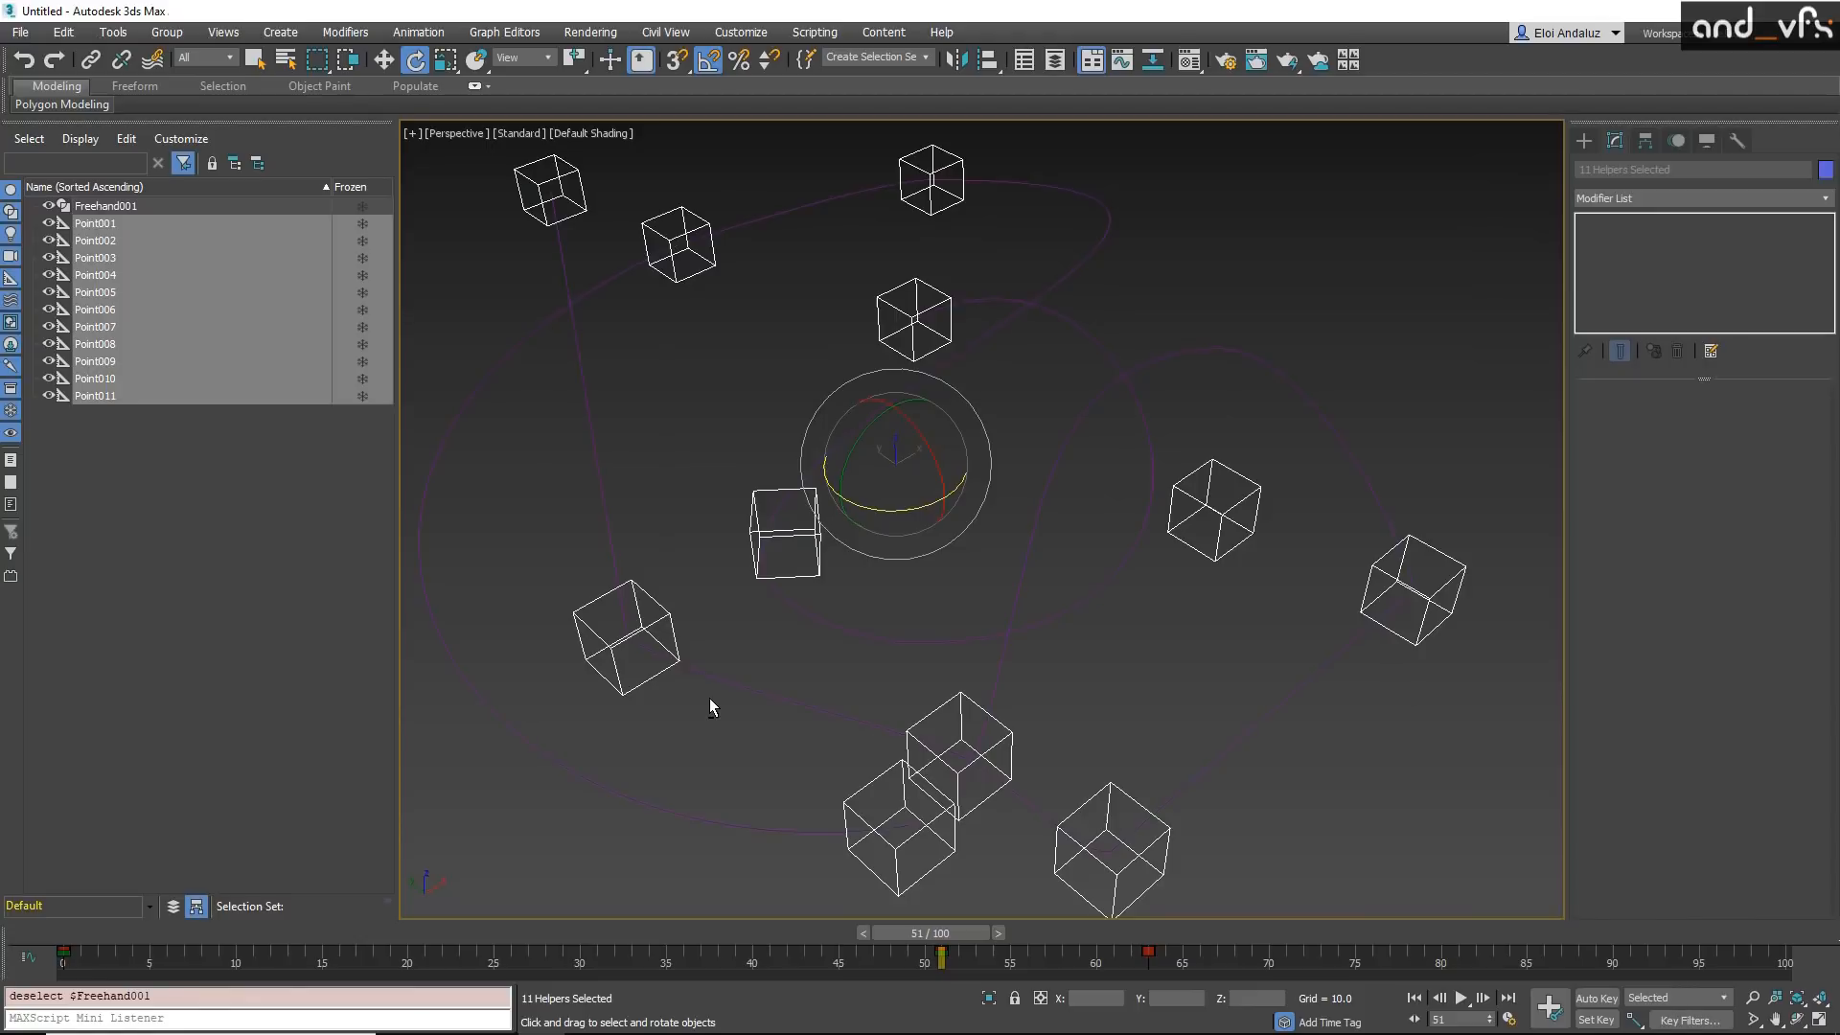
{"action": "key", "text": "Delete"}
Step: Select the freehand spline and delete its Edit Spline modifier from the stack
{"action": "left_click_drag", "start_coordinate": [941, 466], "coordinate": [660, 558]}
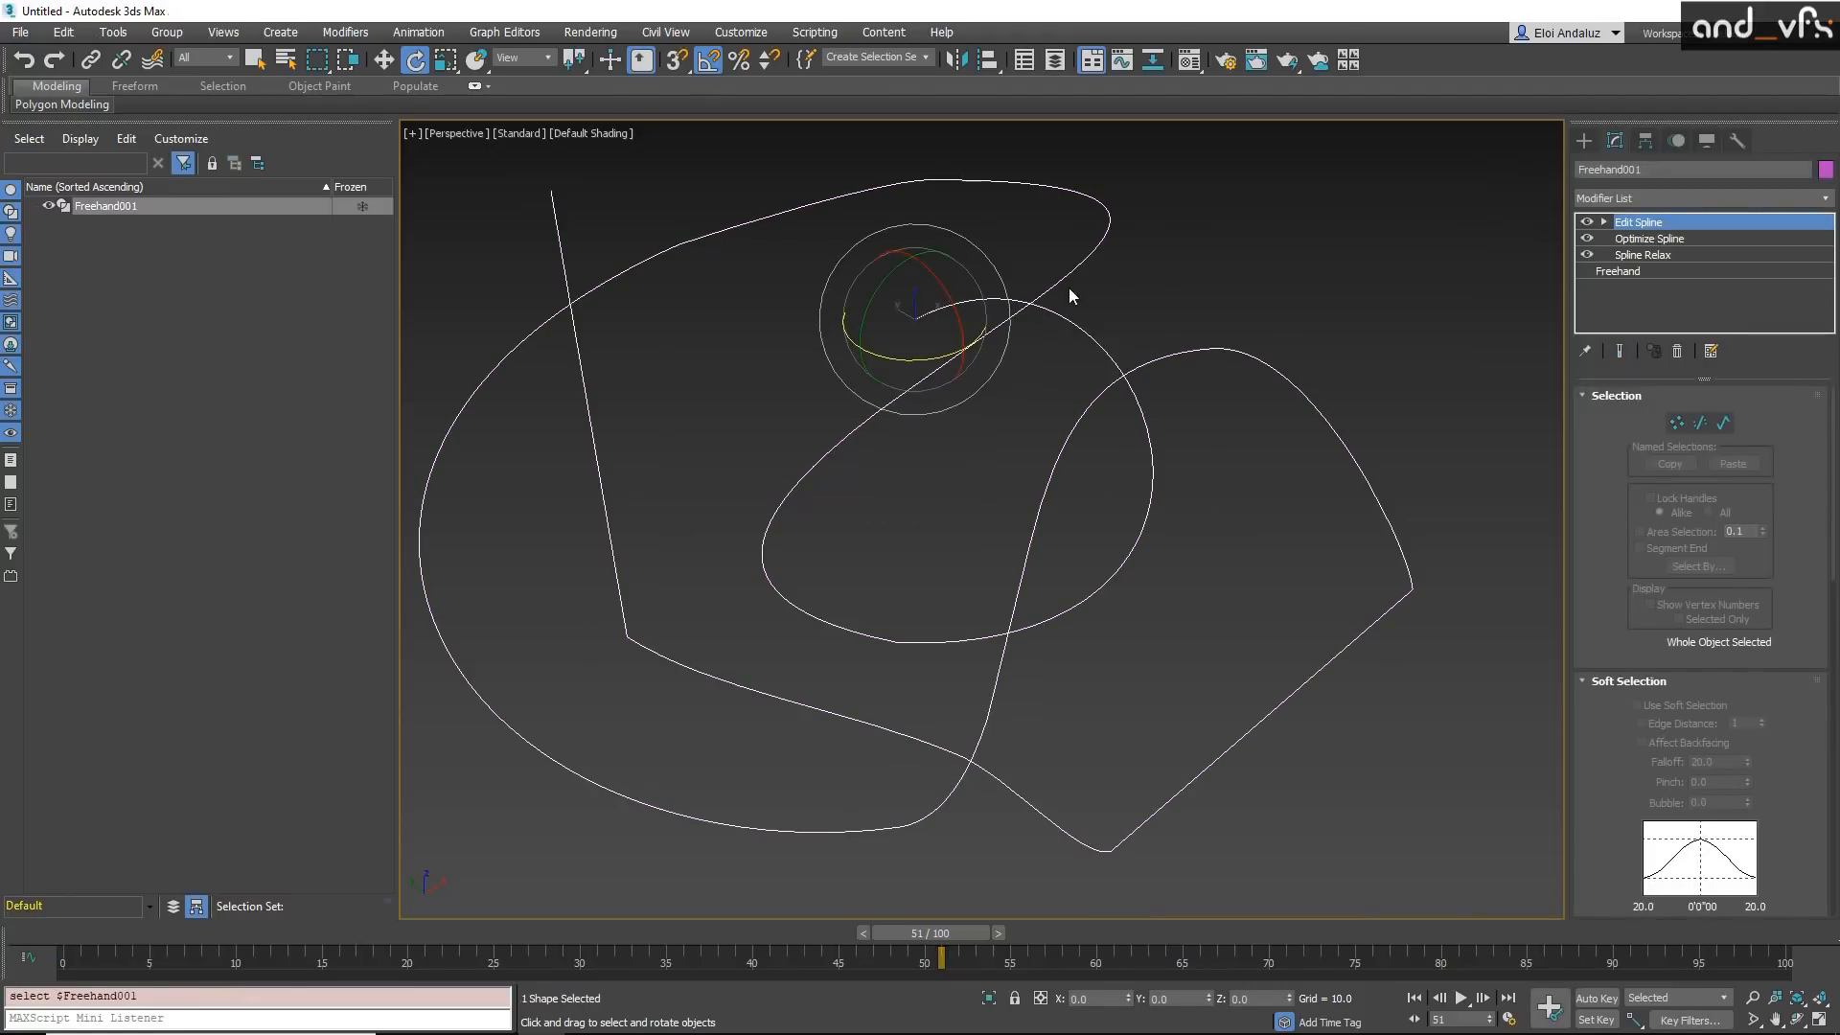
{"action": "left_click", "coordinate": [1677, 350]}
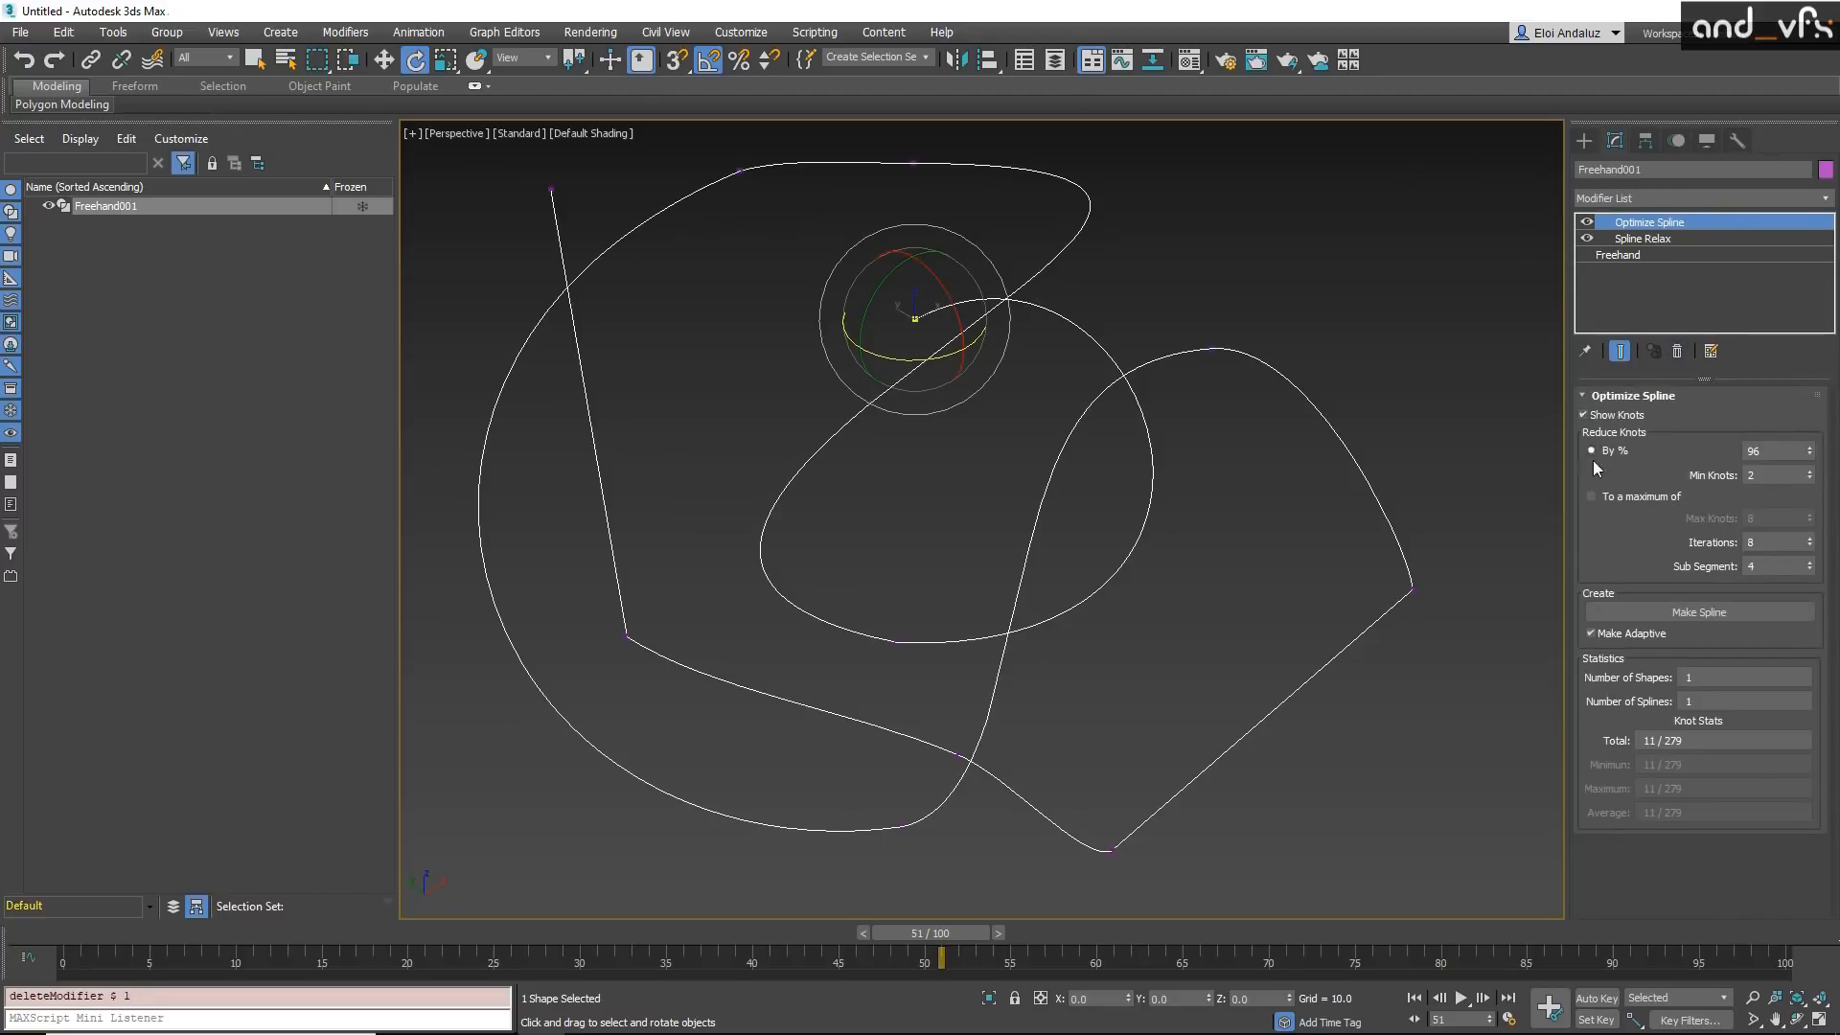
{"action": "middle_click_drag", "start_coordinate": [1160, 439], "coordinate": [1094, 439], "text": "alt"}
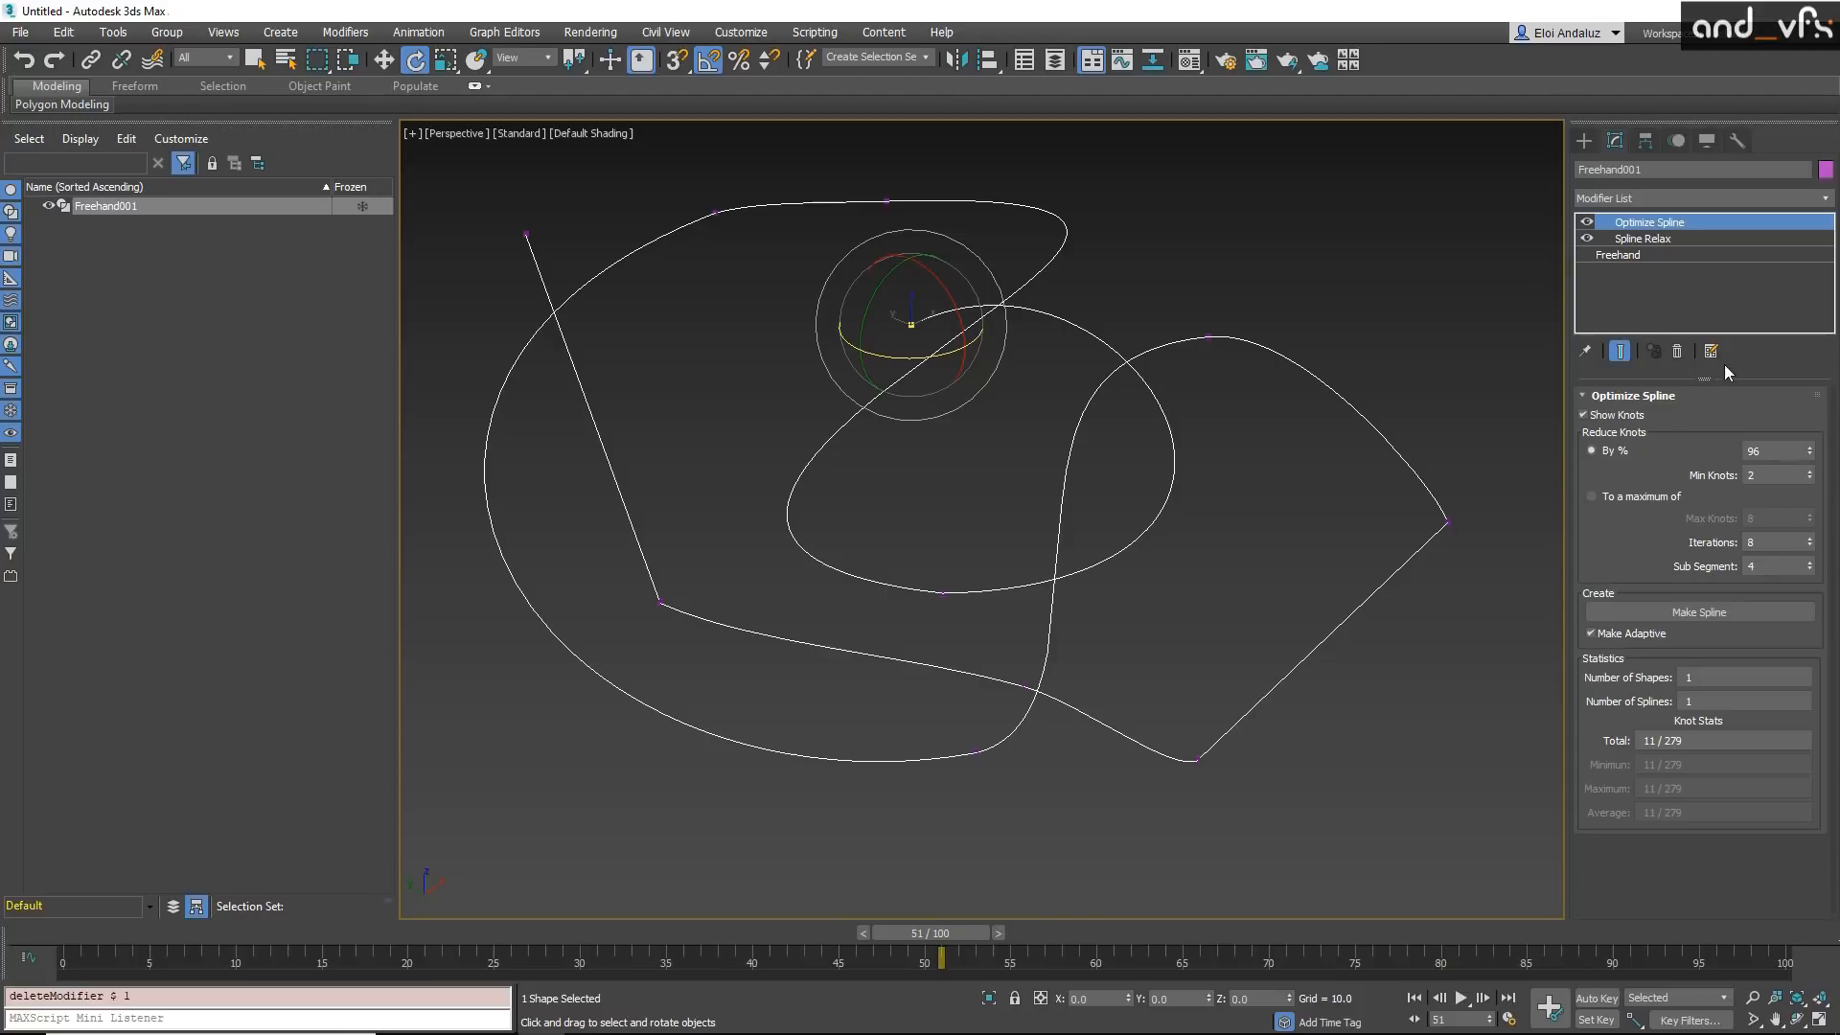
Step: Add an Edit Spline modifier again, look through its parameters and delete it from the stack
{"action": "left_click", "coordinate": [1692, 197]}
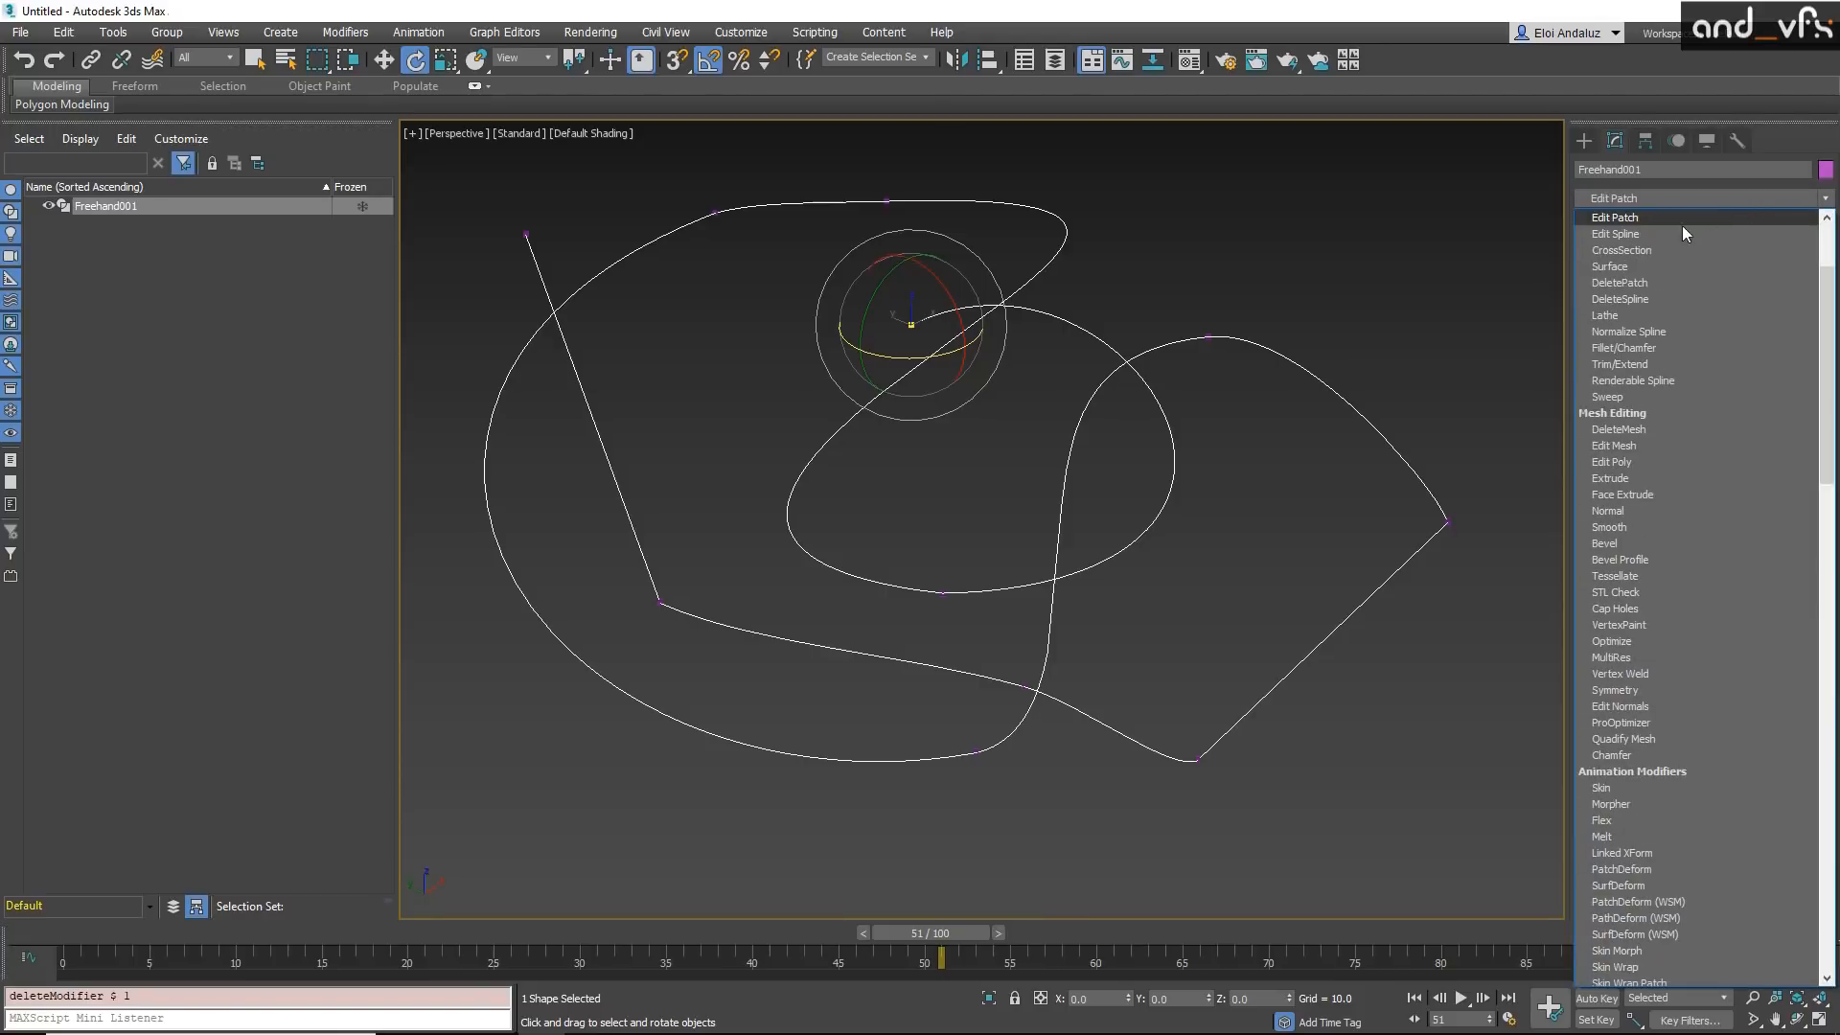
{"action": "left_click", "coordinate": [1640, 234]}
{"action": "scroll", "coordinate": [1598, 601], "scroll_direction": "down", "scroll_amount": 10}
{"action": "scroll", "coordinate": [1630, 411], "scroll_direction": "down", "scroll_amount": 5}
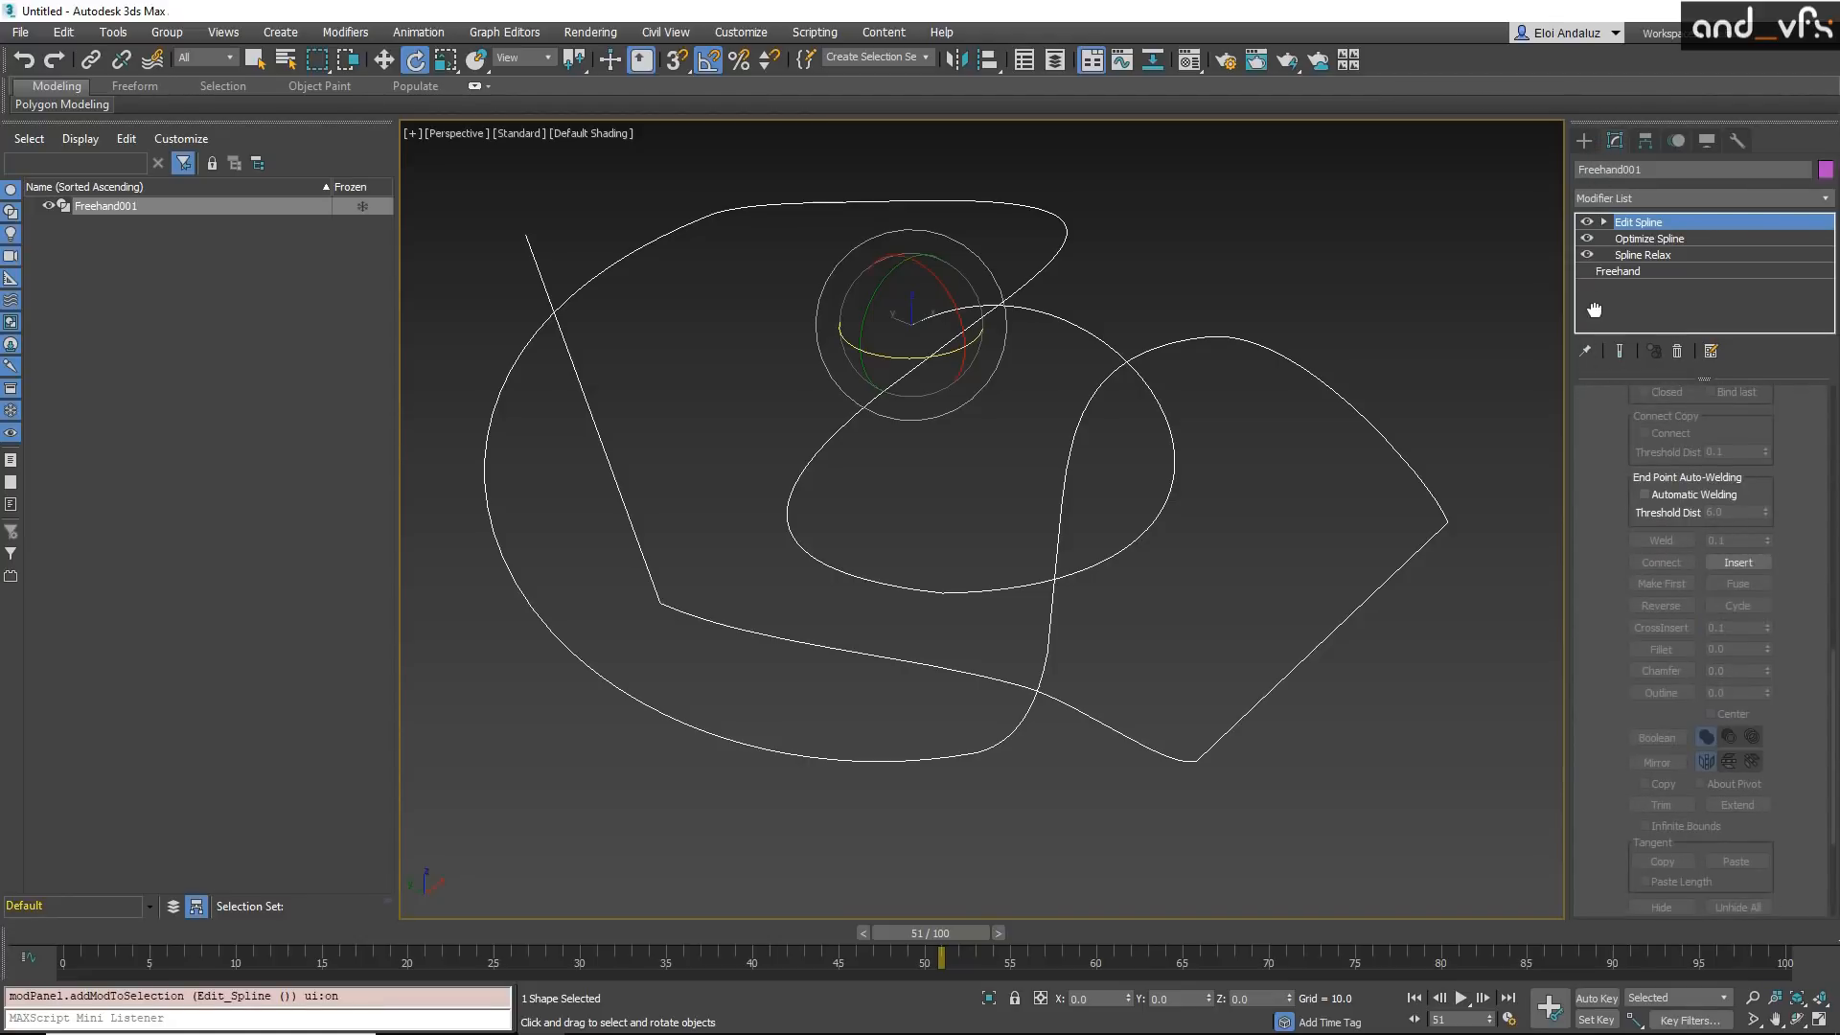
{"action": "left_click_drag", "start_coordinate": [1595, 308], "coordinate": [1603, 878]}
{"action": "scroll", "coordinate": [1585, 608], "scroll_direction": "up", "scroll_amount": 3}
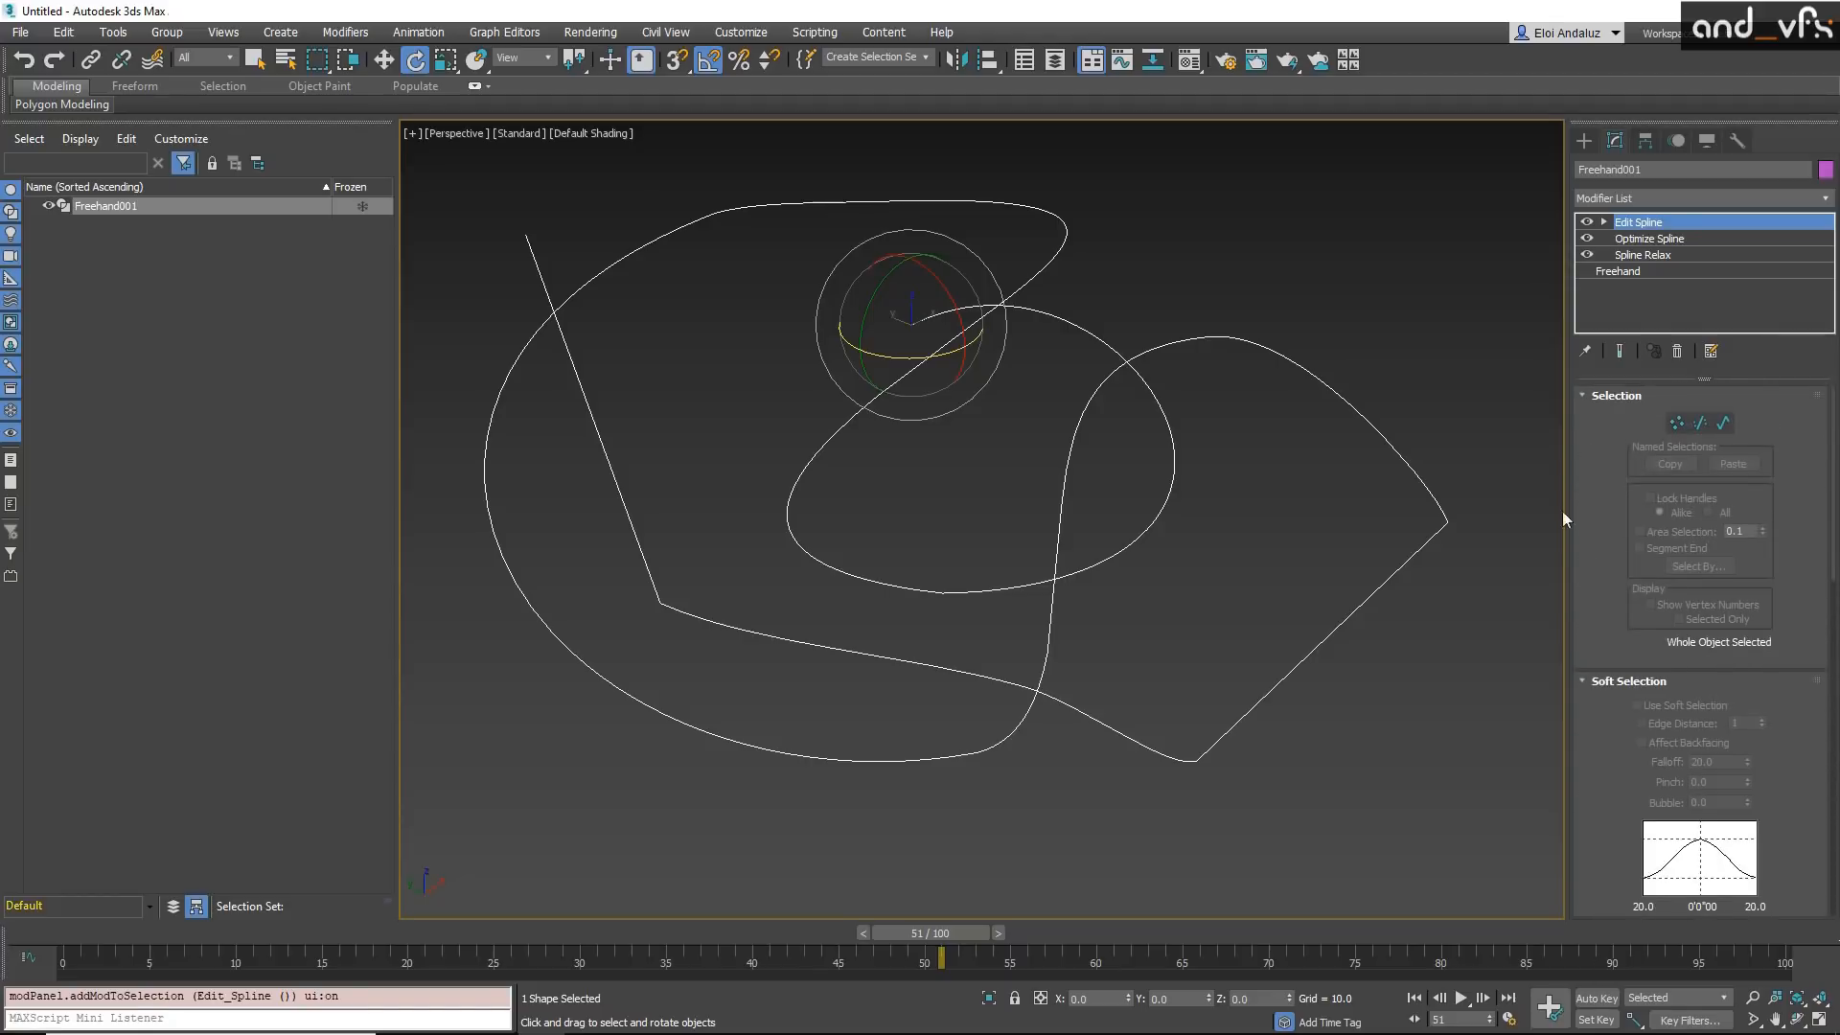
{"action": "left_click", "coordinate": [1678, 352]}
Step: Search all actions for the spline tools and add a Renderable Spline modifier to the freehand spline
{"action": "key", "text": "x"}
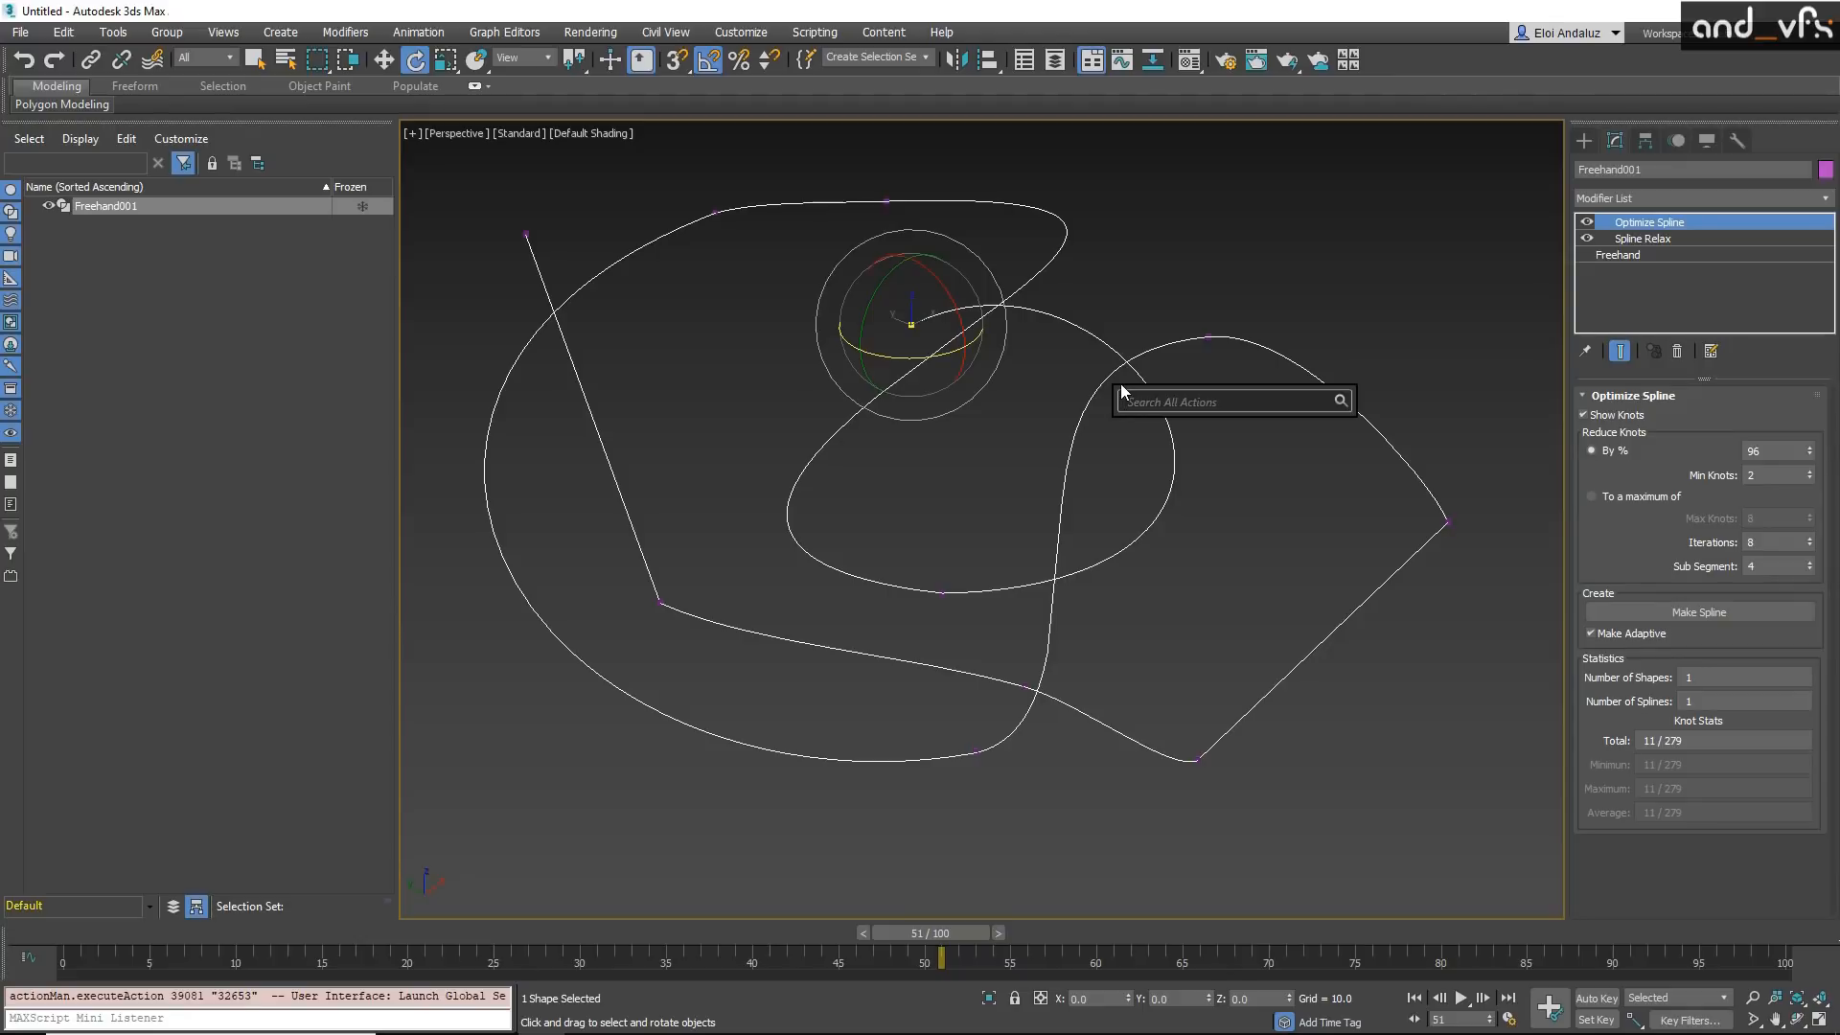
{"action": "type", "text": "sok"}
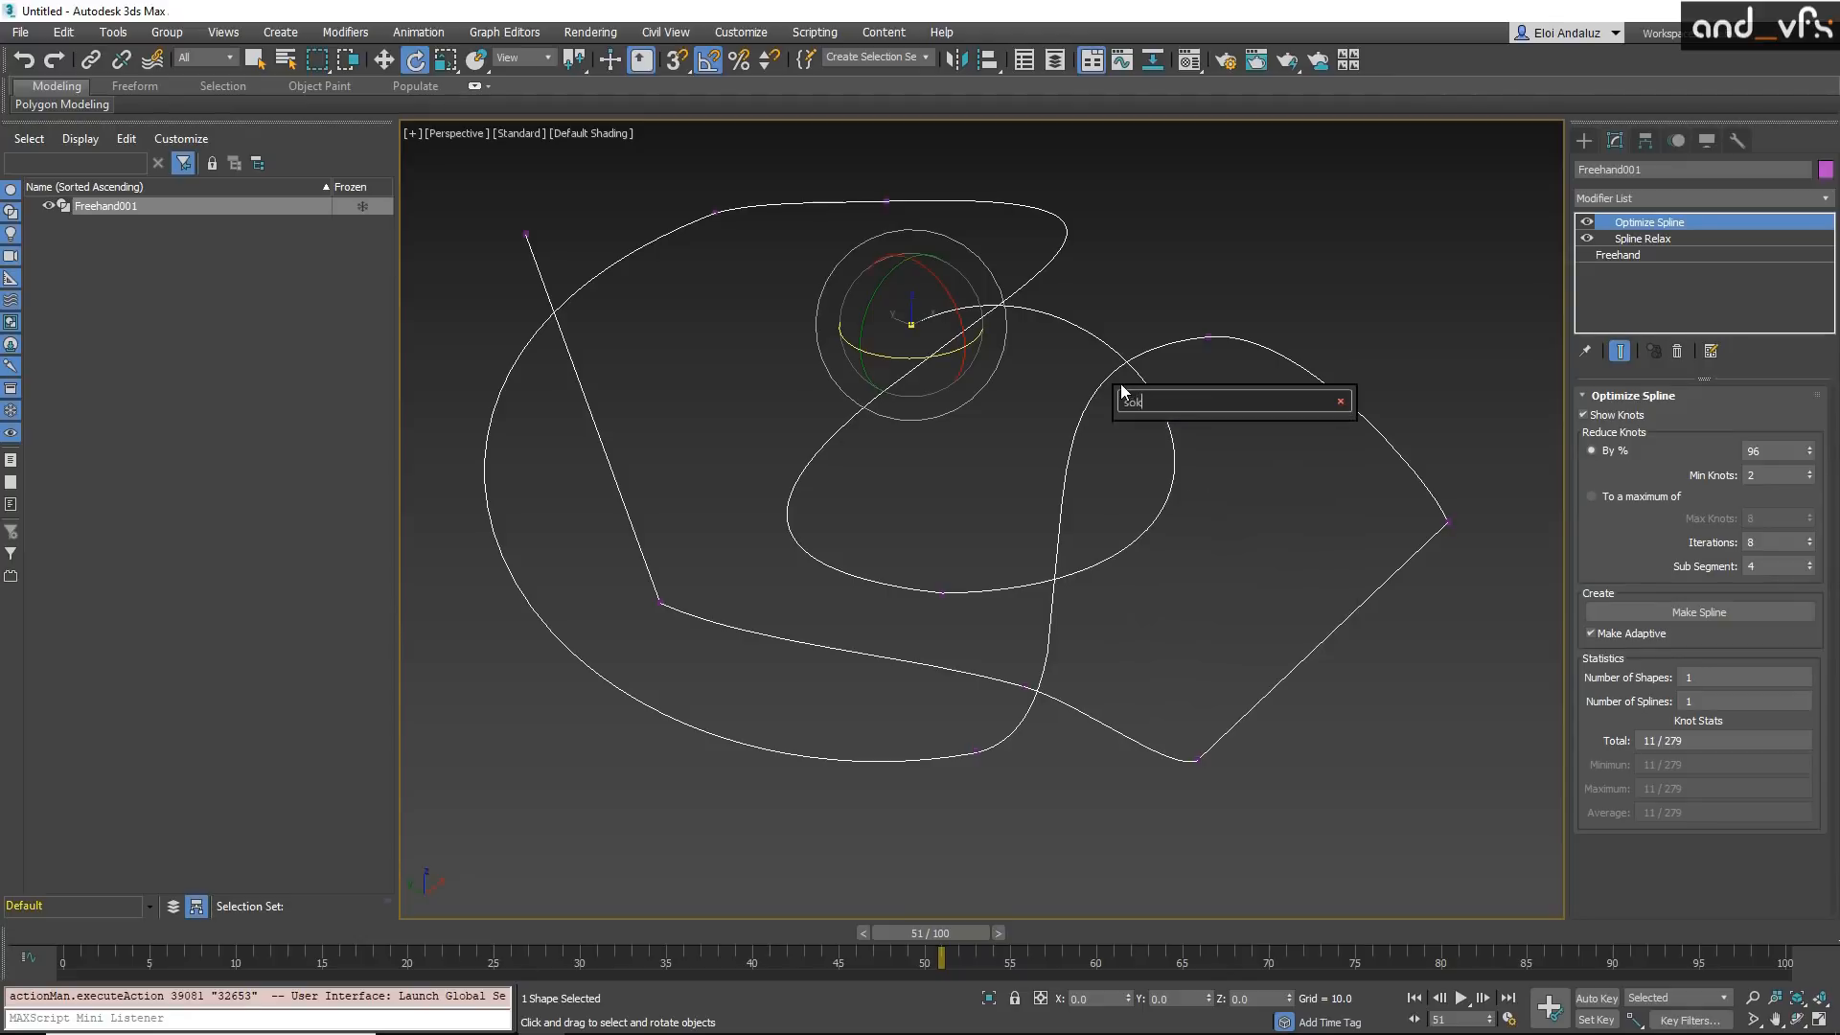
{"action": "type", "text": "ub"}
{"action": "key", "text": "BackSpace"}
{"action": "key", "text": "BackSpace"}
{"action": "key", "text": "BackSpace"}
{"action": "key", "text": "BackSpace"}
{"action": "key", "text": "BackSpace"}
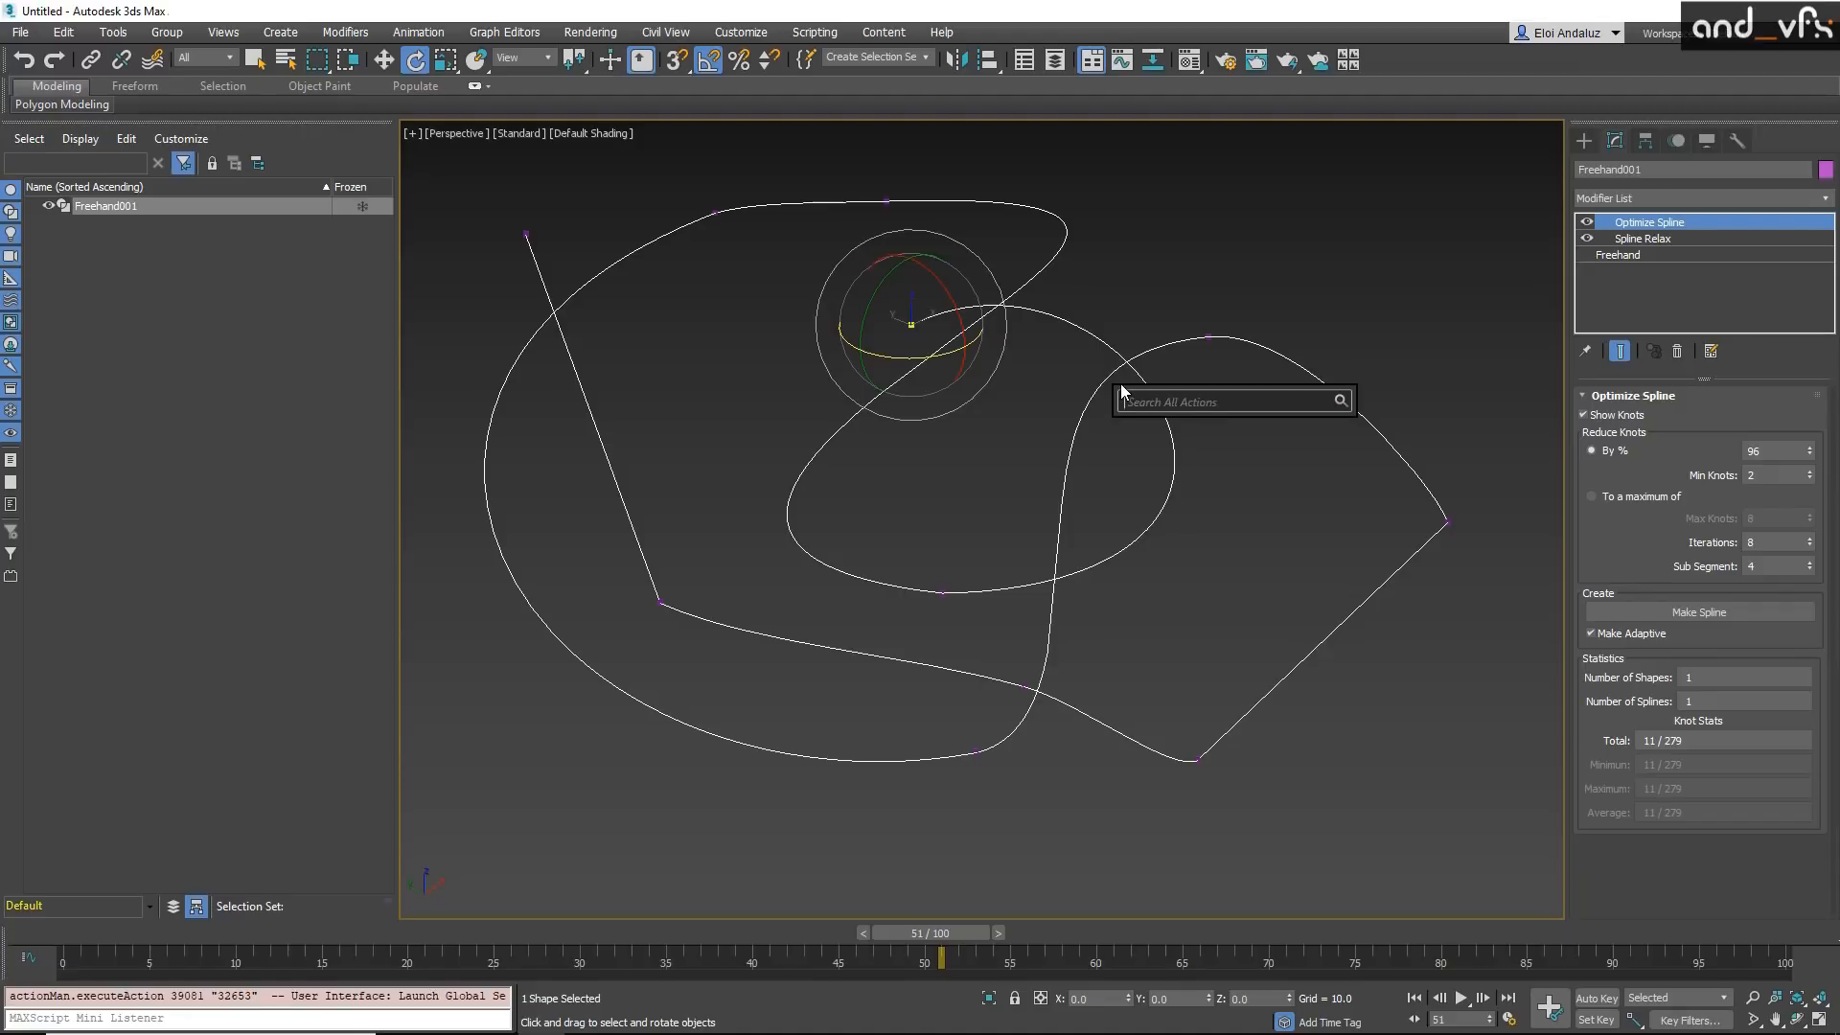
{"action": "type", "text": "sp"}
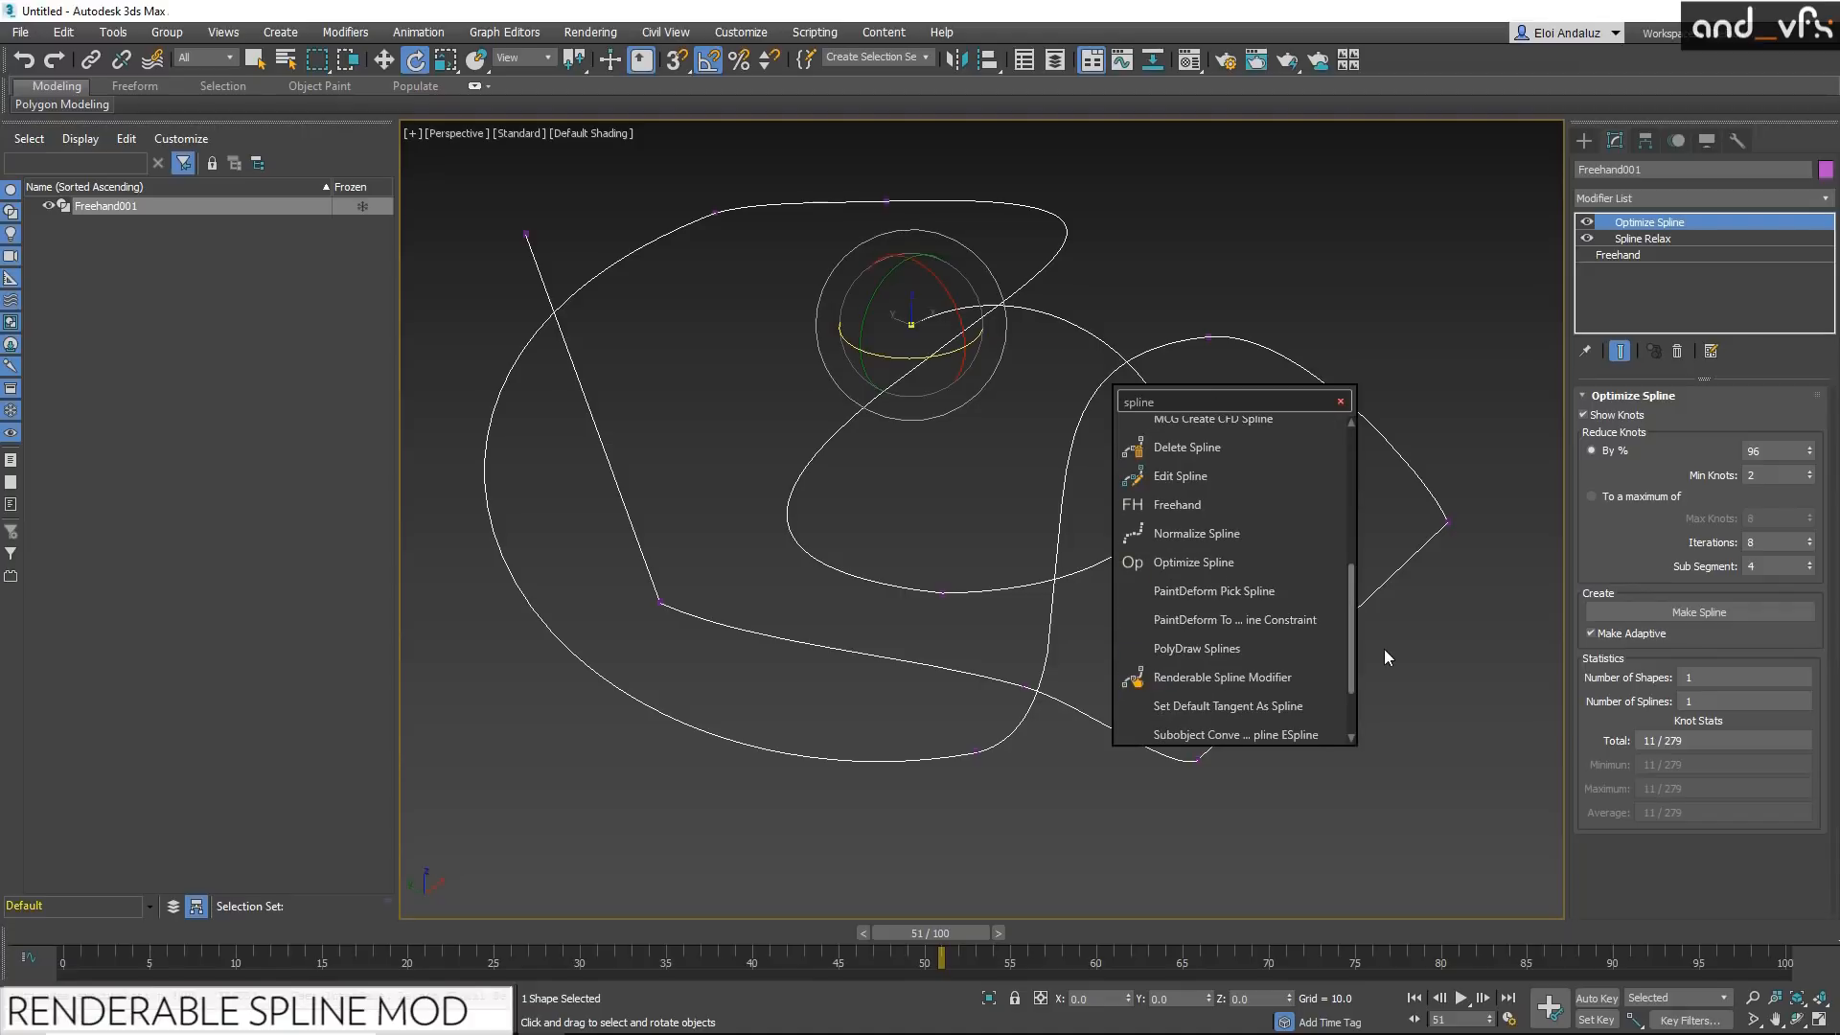
{"action": "scroll", "coordinate": [1222, 672], "scroll_direction": "up", "scroll_amount": 1}
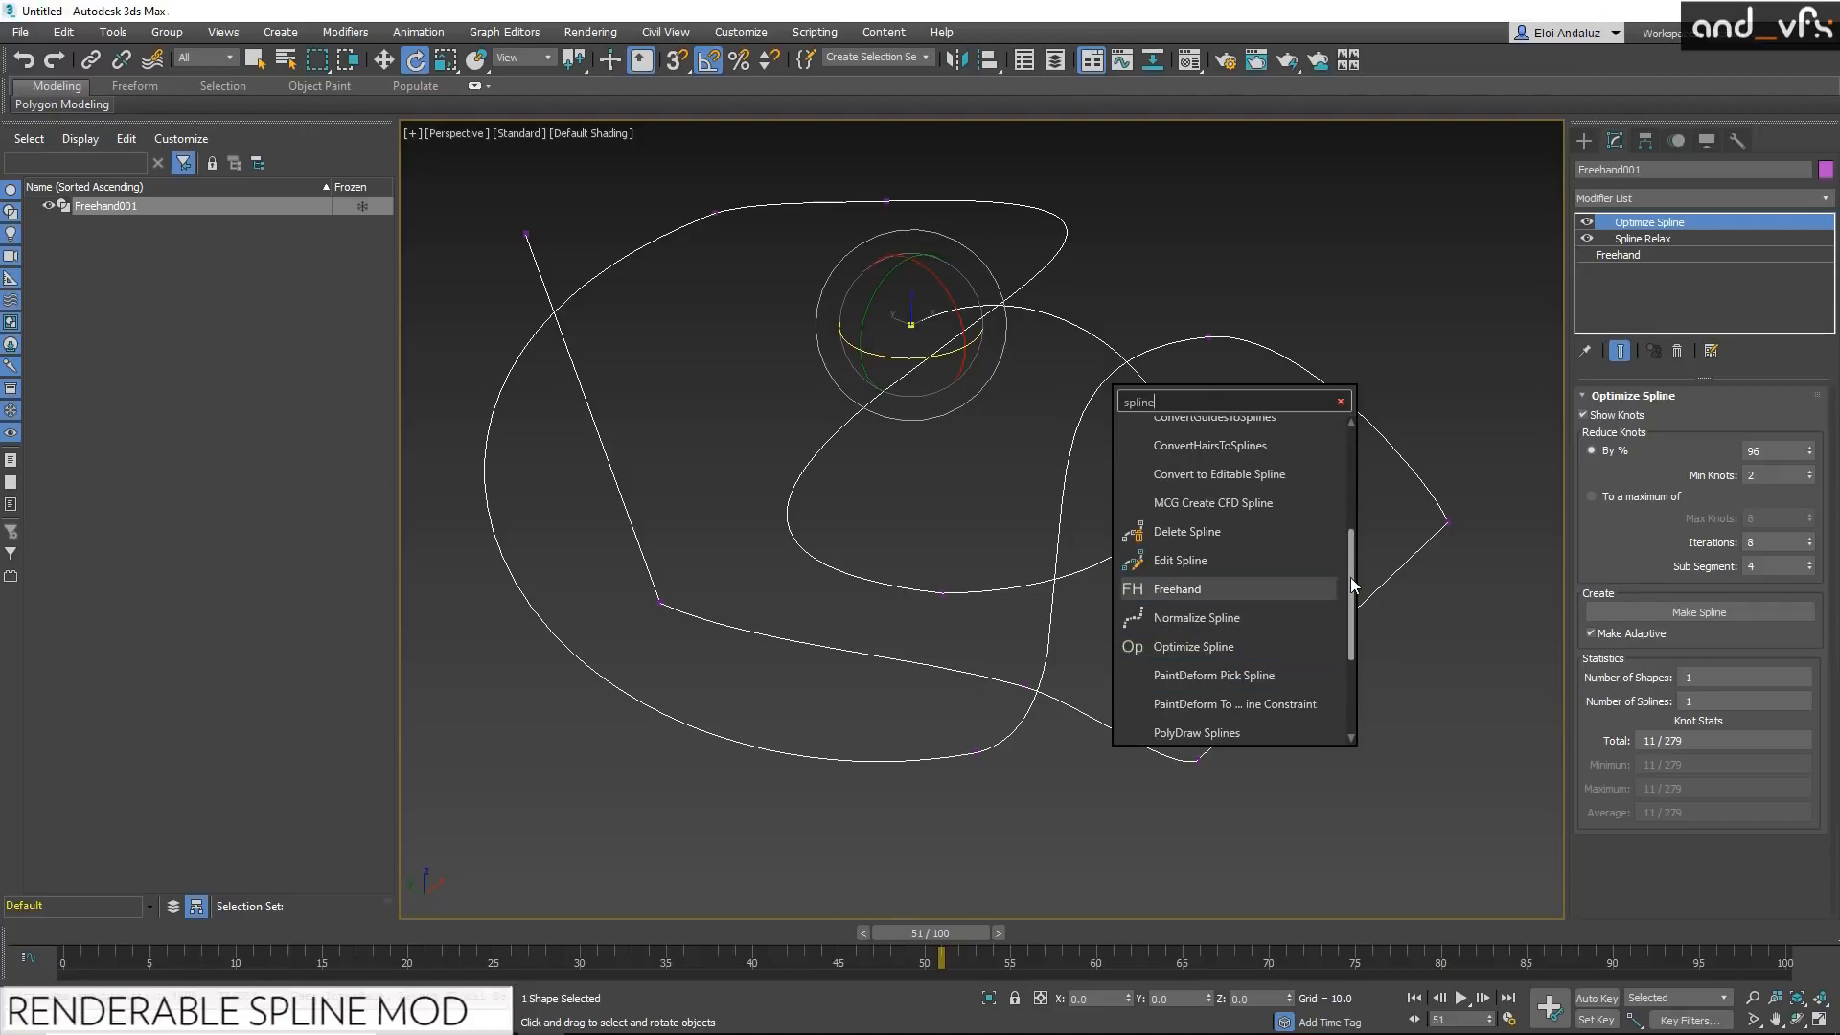
{"action": "left_click_drag", "start_coordinate": [1349, 577], "coordinate": [1349, 615]}
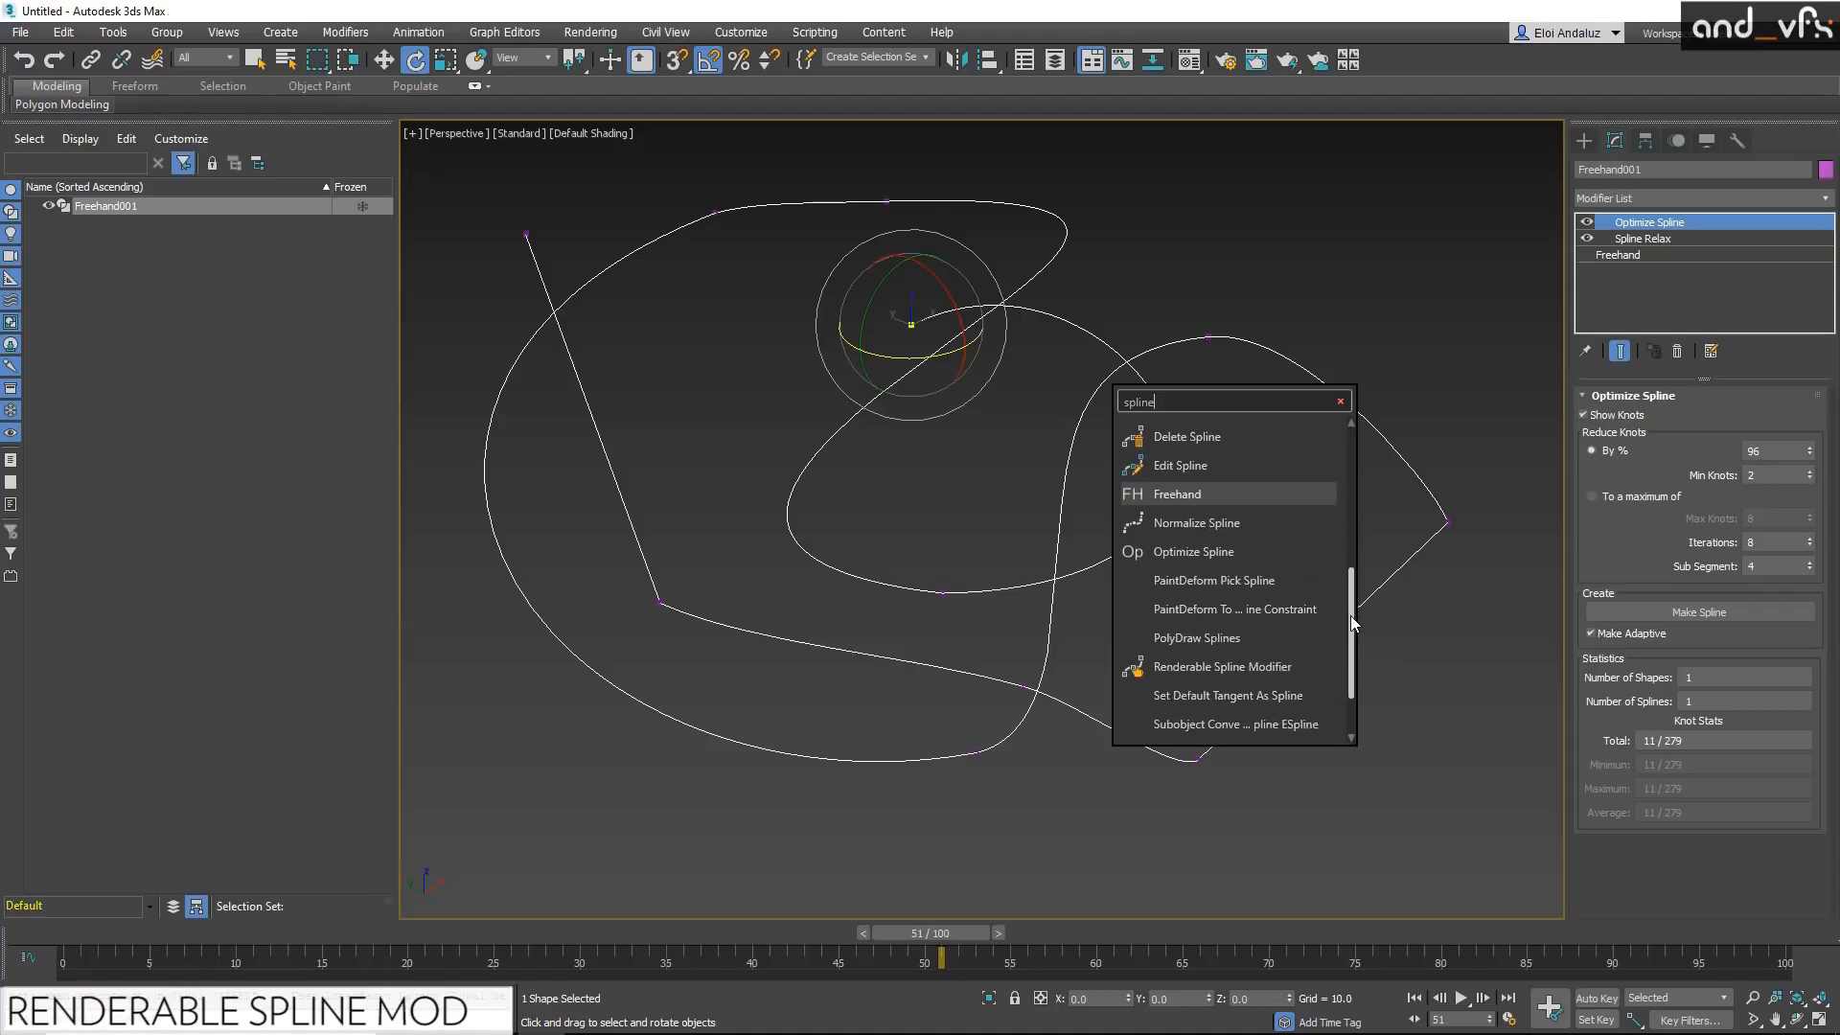
{"action": "left_click", "coordinate": [1282, 654]}
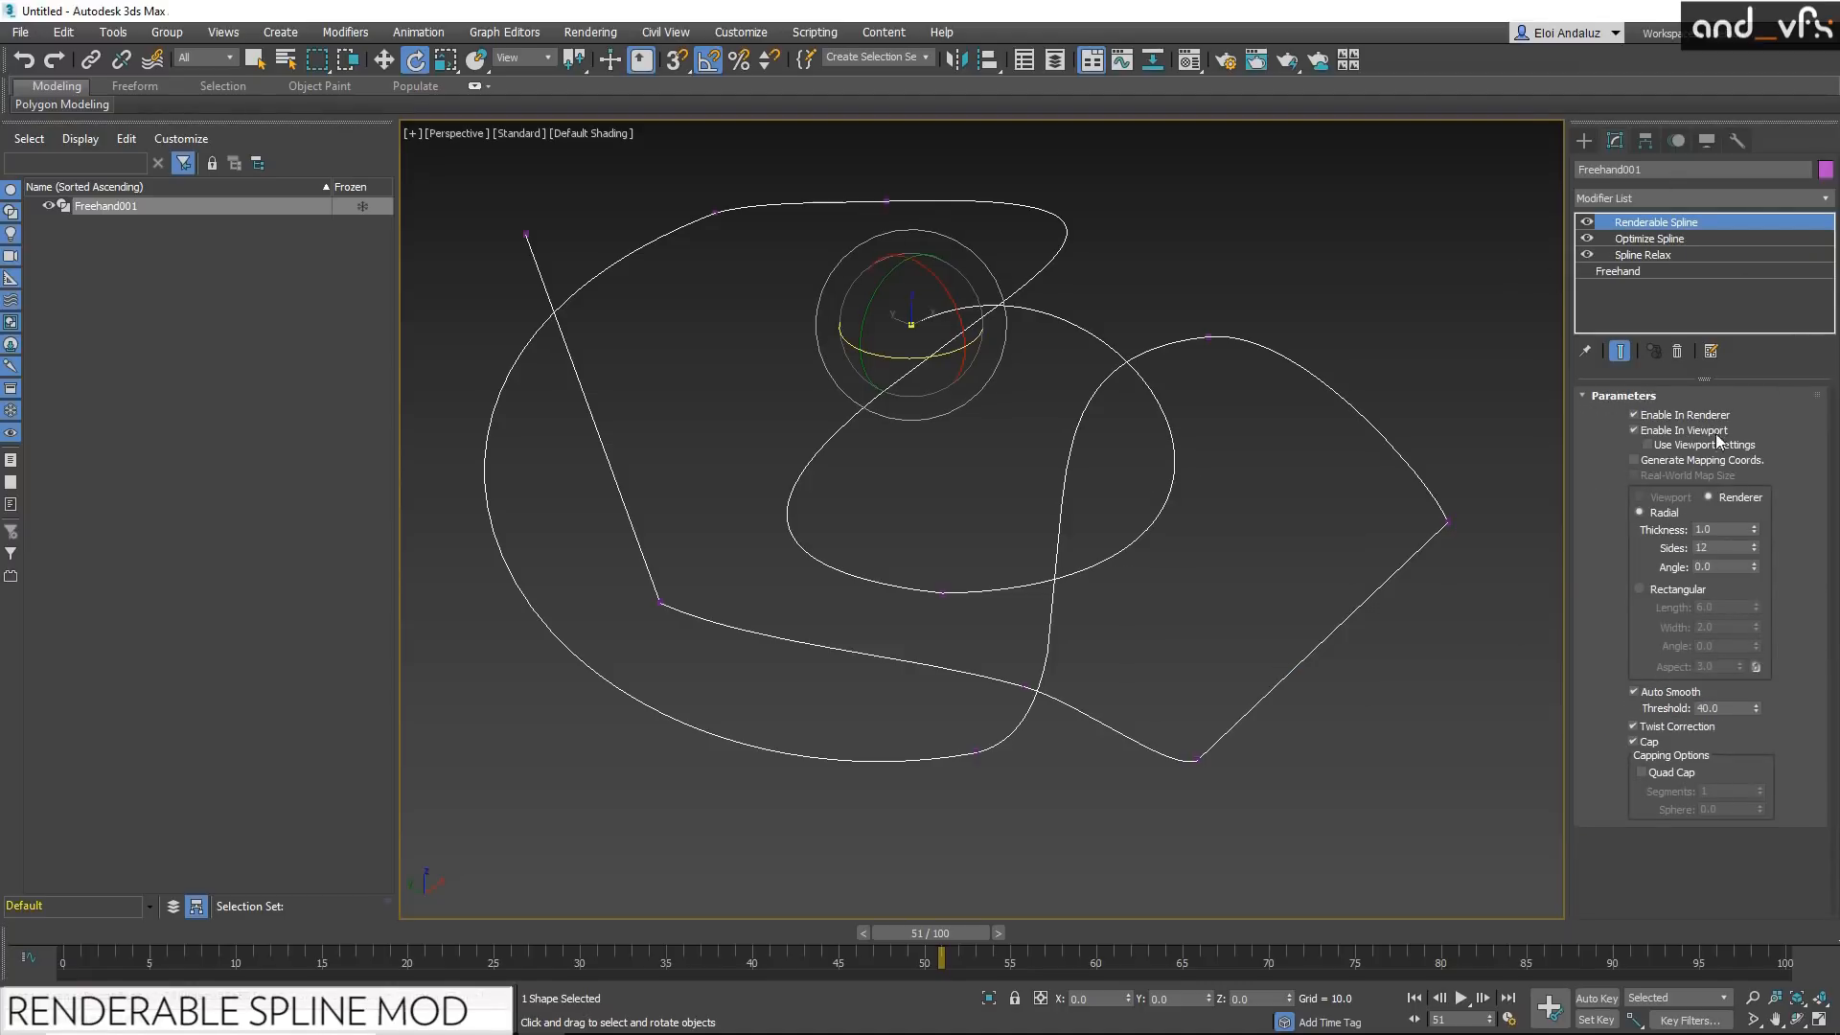
Step: Enable the Renderable Spline in the viewport and view its tube up close
{"action": "left_click", "coordinate": [1634, 430]}
{"action": "left_click_drag", "start_coordinate": [1087, 432], "coordinate": [1224, 513]}
{"action": "left_click", "coordinate": [1224, 516]}
{"action": "scroll", "coordinate": [1221, 500], "scroll_direction": "up", "scroll_amount": 8}
{"action": "left_click", "coordinate": [1143, 492]}
{"action": "mouse_move", "coordinate": [1245, 518]}
{"action": "middle_mouse_down", "text": "alt"}
{"action": "mouse_move", "coordinate": [1212, 484]}
{"action": "mouse_move", "coordinate": [1236, 517]}
{"action": "middle_mouse_up", "text": "alt"}
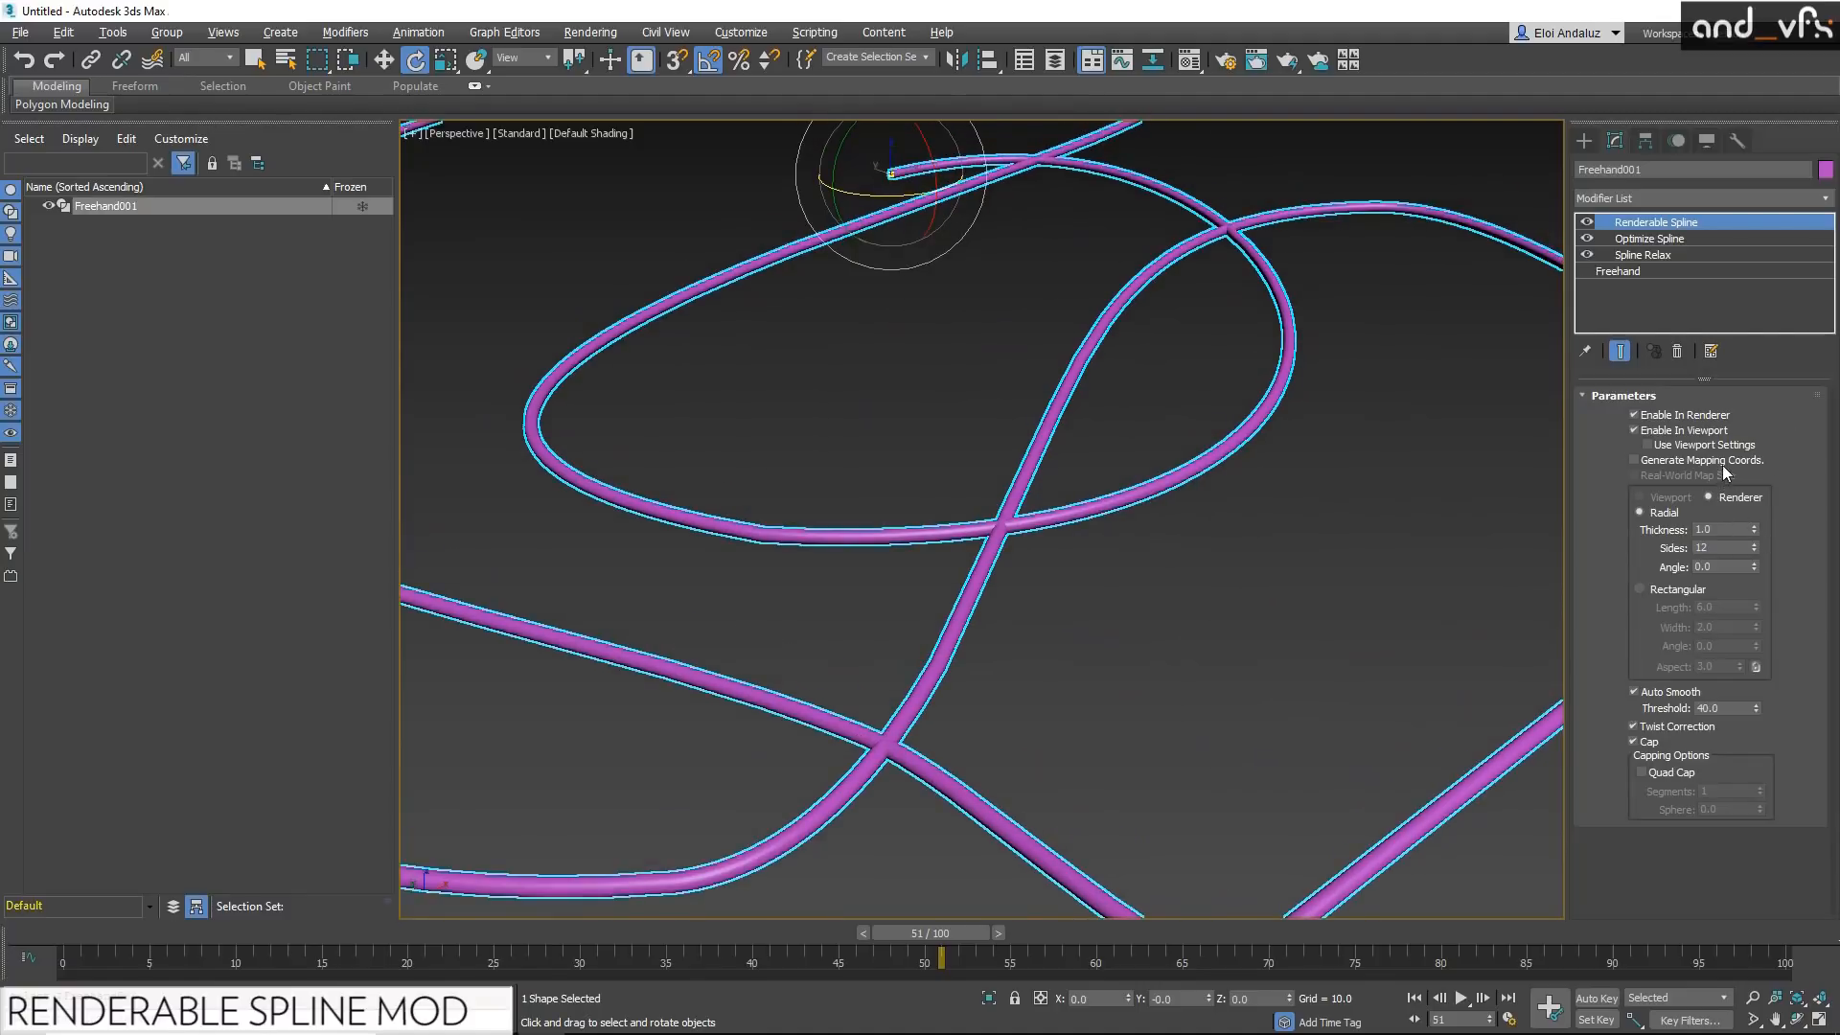
Step: Set the renderable spline's radial thickness to 3.0 and check its mesh in wireframe
{"action": "left_click_drag", "start_coordinate": [1756, 527], "coordinate": [1722, 507]}
{"action": "middle_click_drag", "start_coordinate": [1442, 307], "coordinate": [1342, 490]}
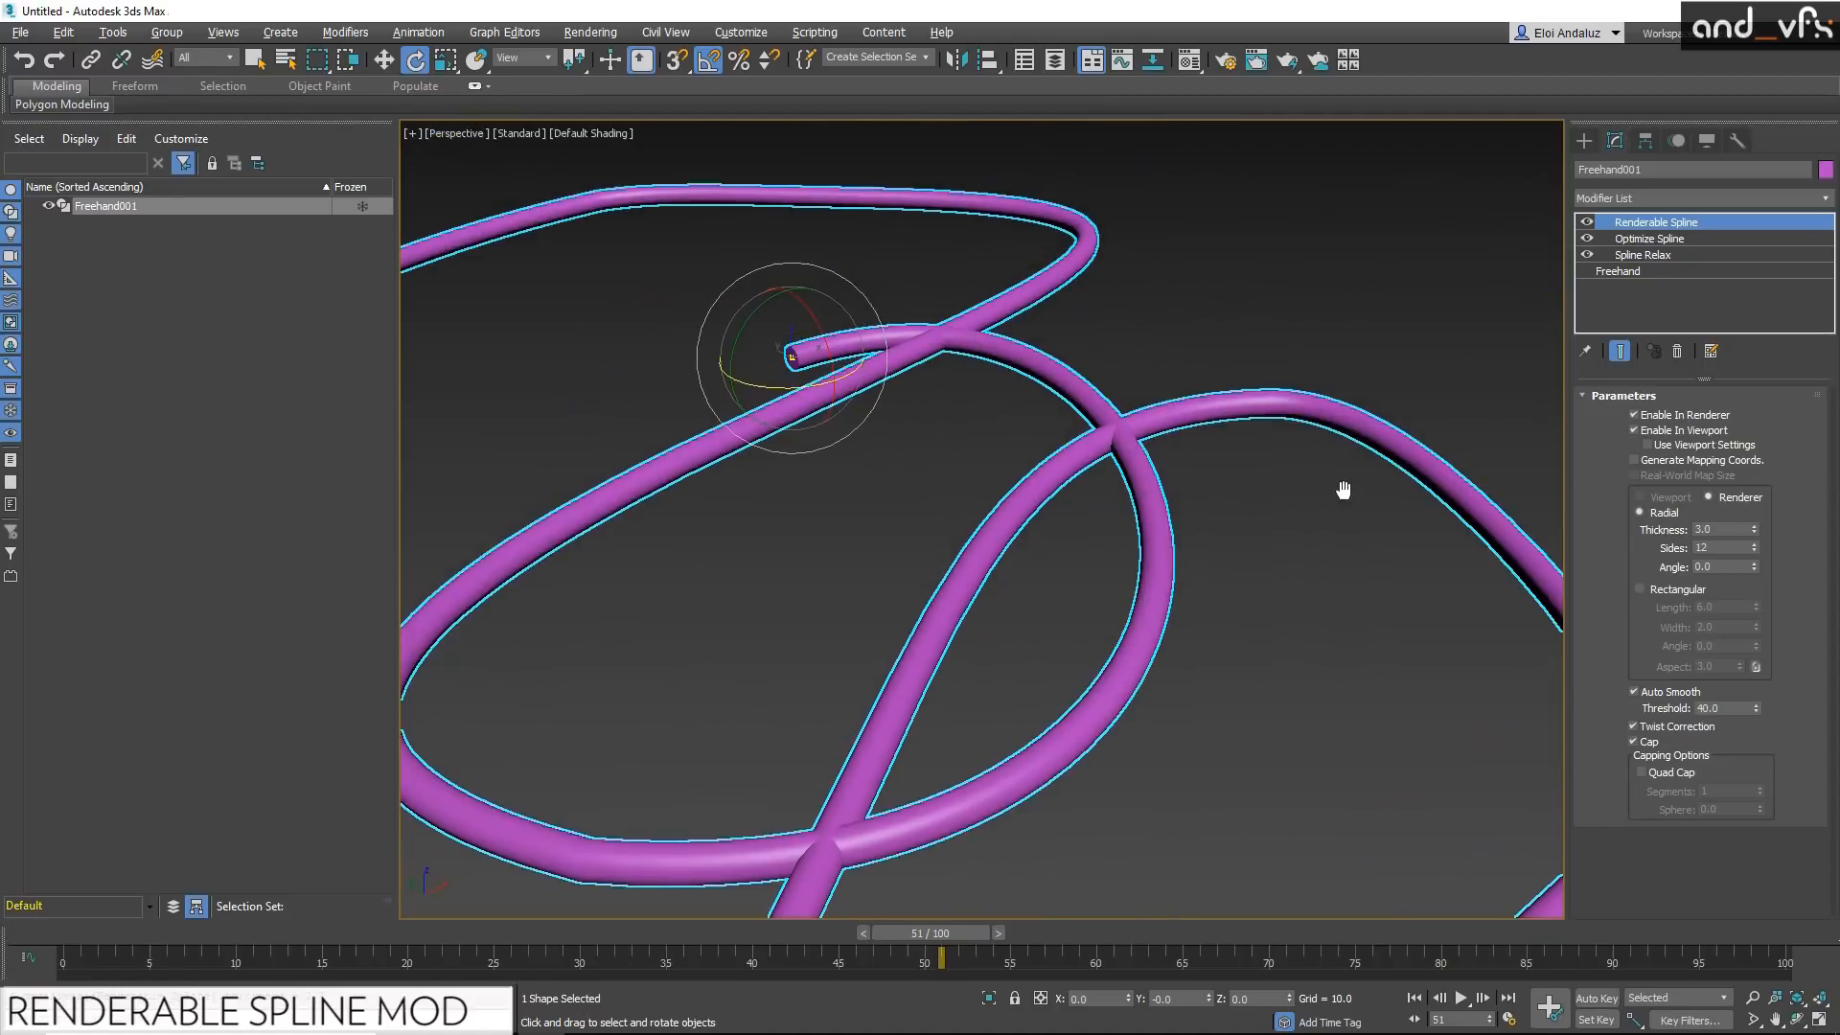
{"action": "middle_click_drag", "start_coordinate": [1112, 466], "coordinate": [1193, 263], "text": "alt"}
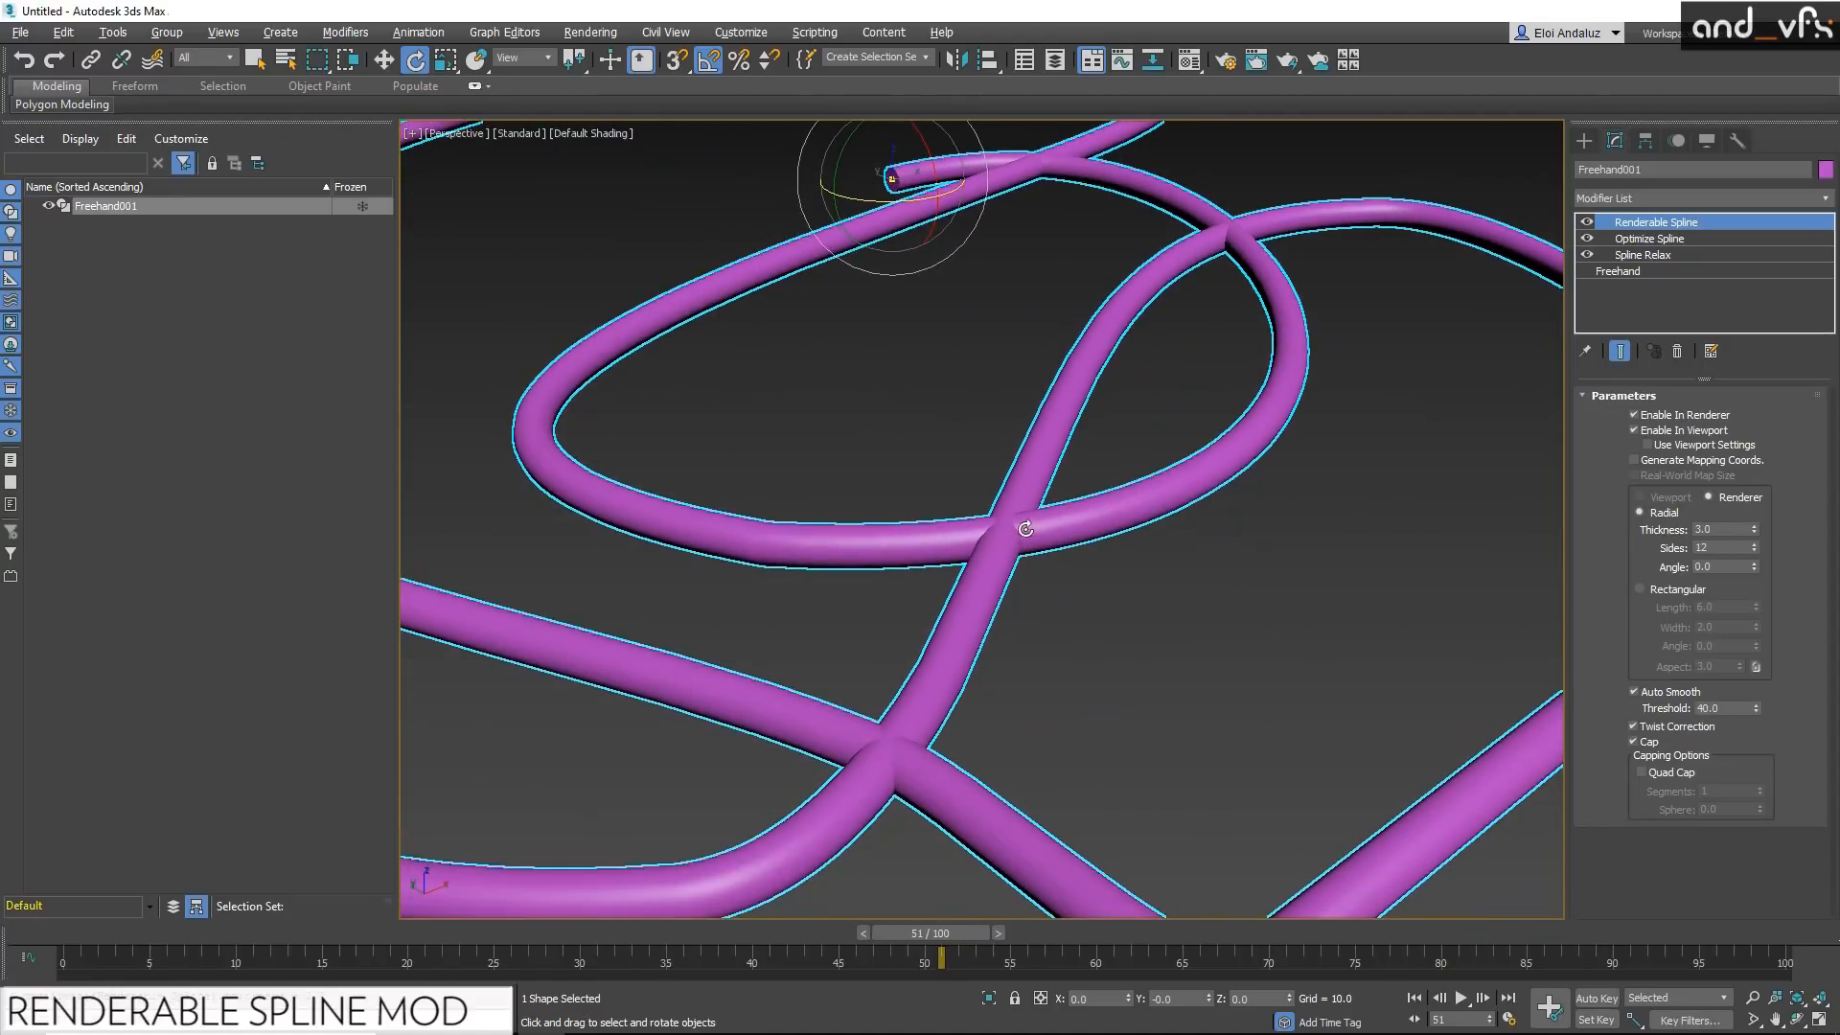
{"action": "middle_click_drag", "start_coordinate": [1297, 299], "coordinate": [1275, 387]}
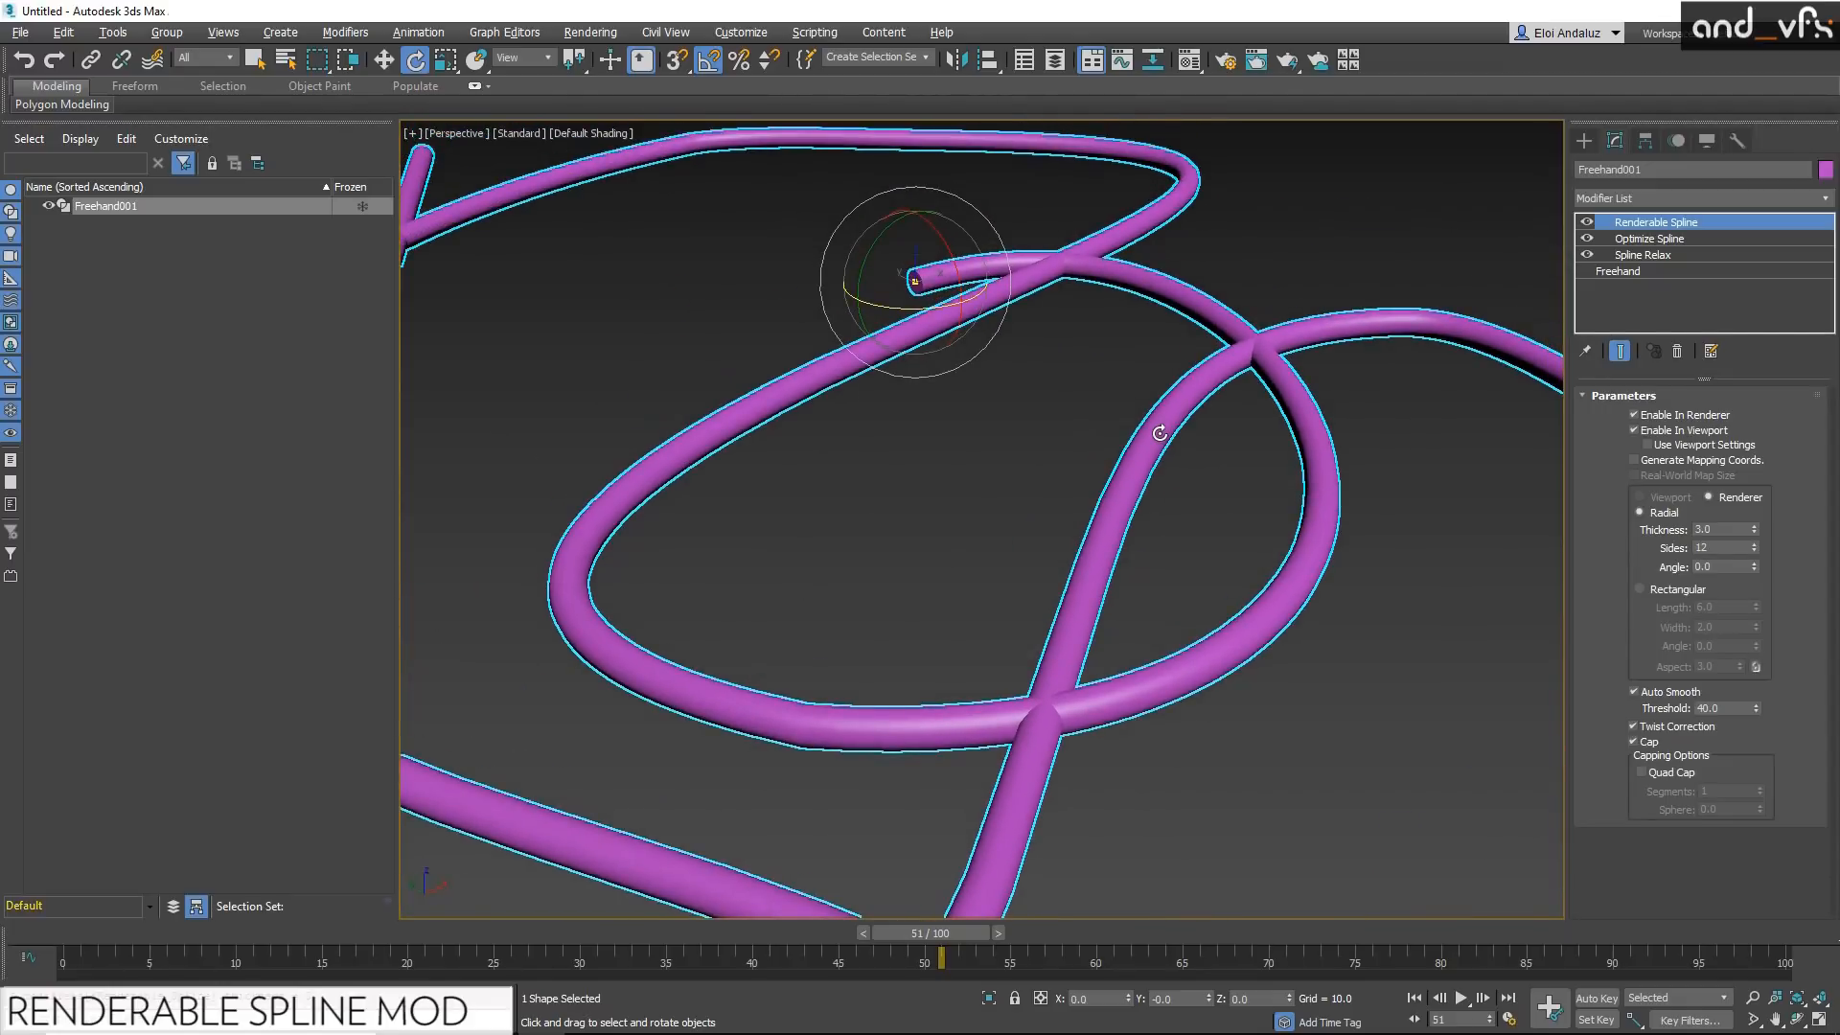
{"action": "scroll", "coordinate": [1160, 434], "scroll_direction": "down", "scroll_amount": 3}
{"action": "key", "text": "F3"}
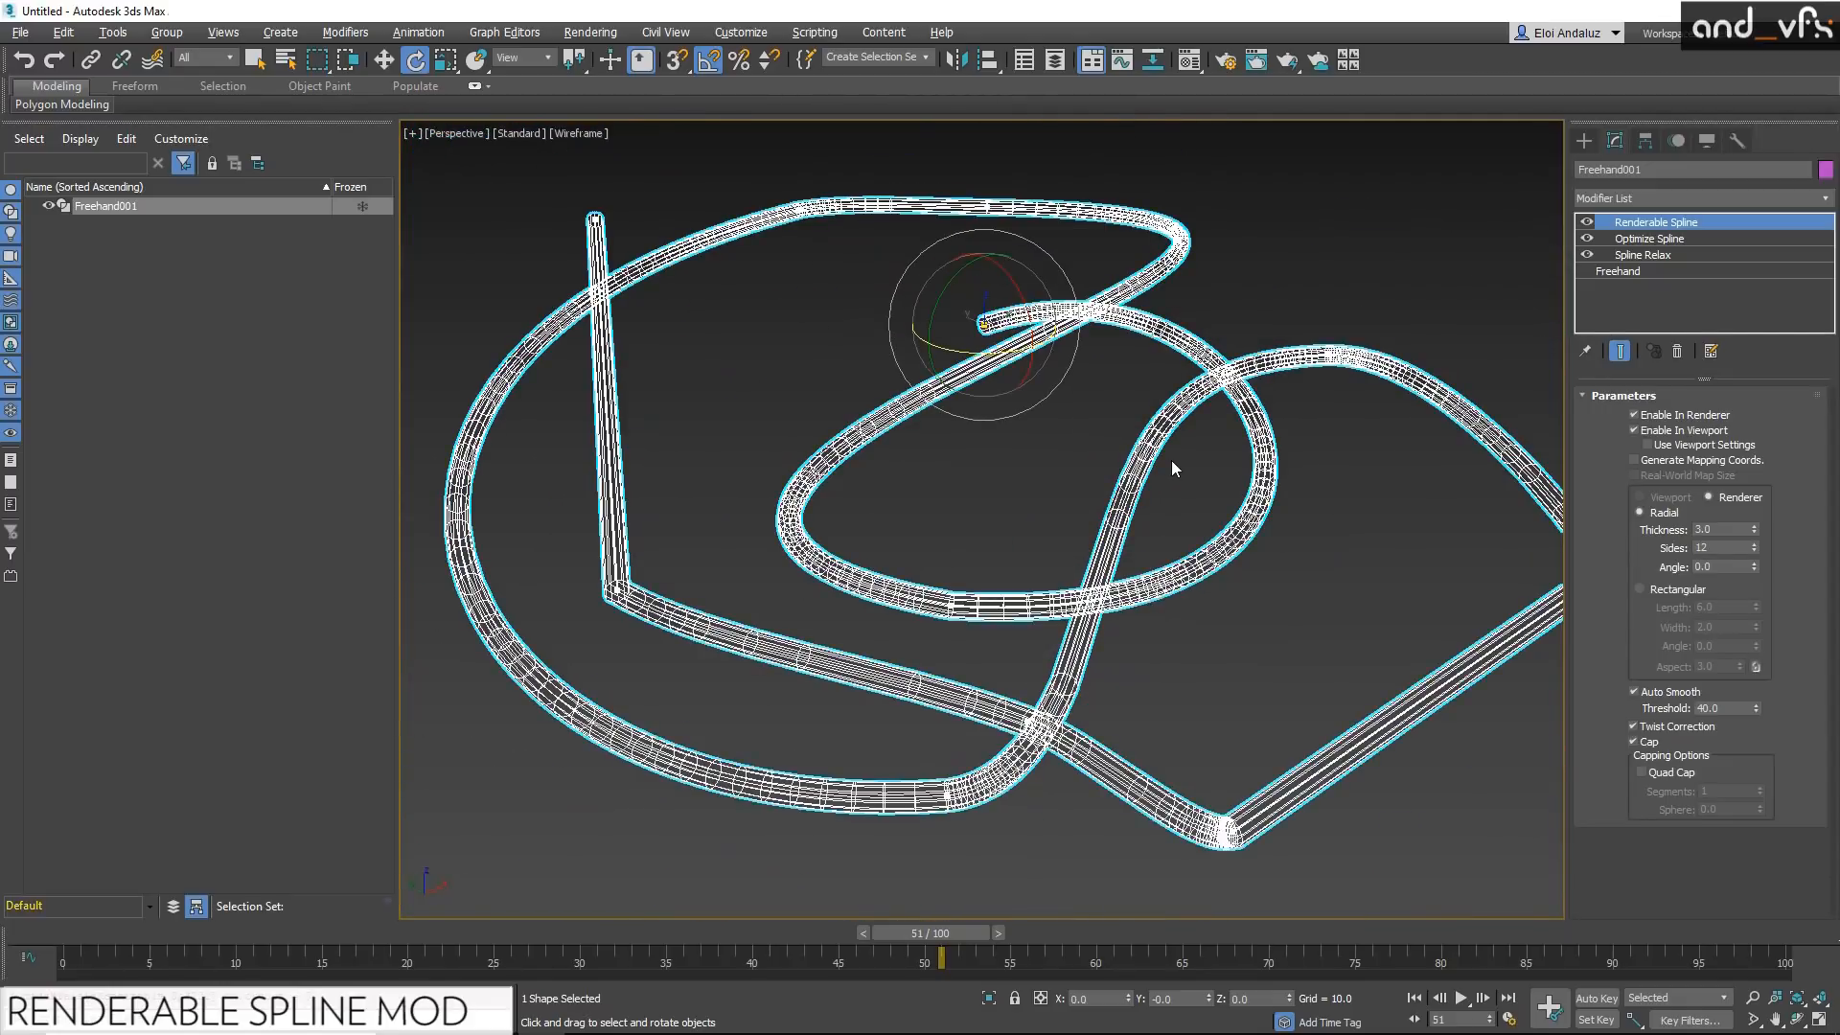
{"action": "key", "text": "F3"}
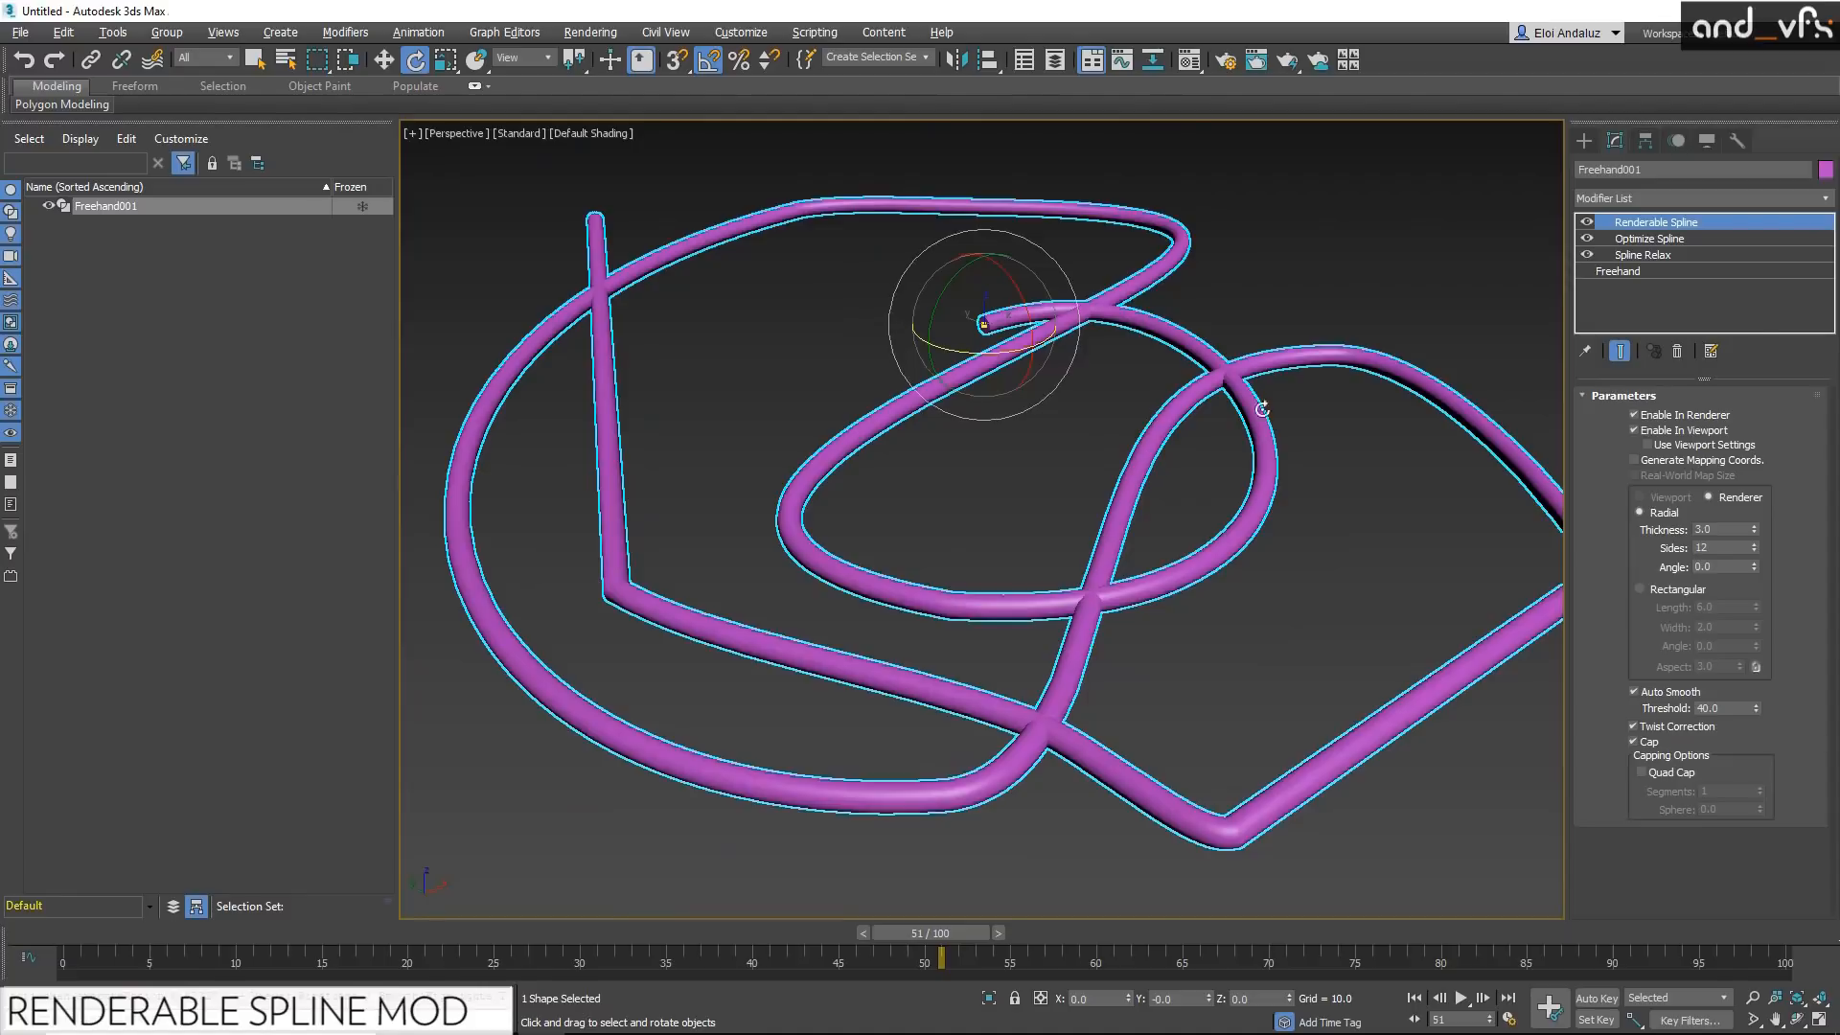
Step: Insert a Normalize Spline modifier above Optimize Spline, and show its knots with the Renderable Spline modifier switched off
{"action": "left_click", "coordinate": [1644, 240]}
{"action": "left_click", "coordinate": [1828, 200]}
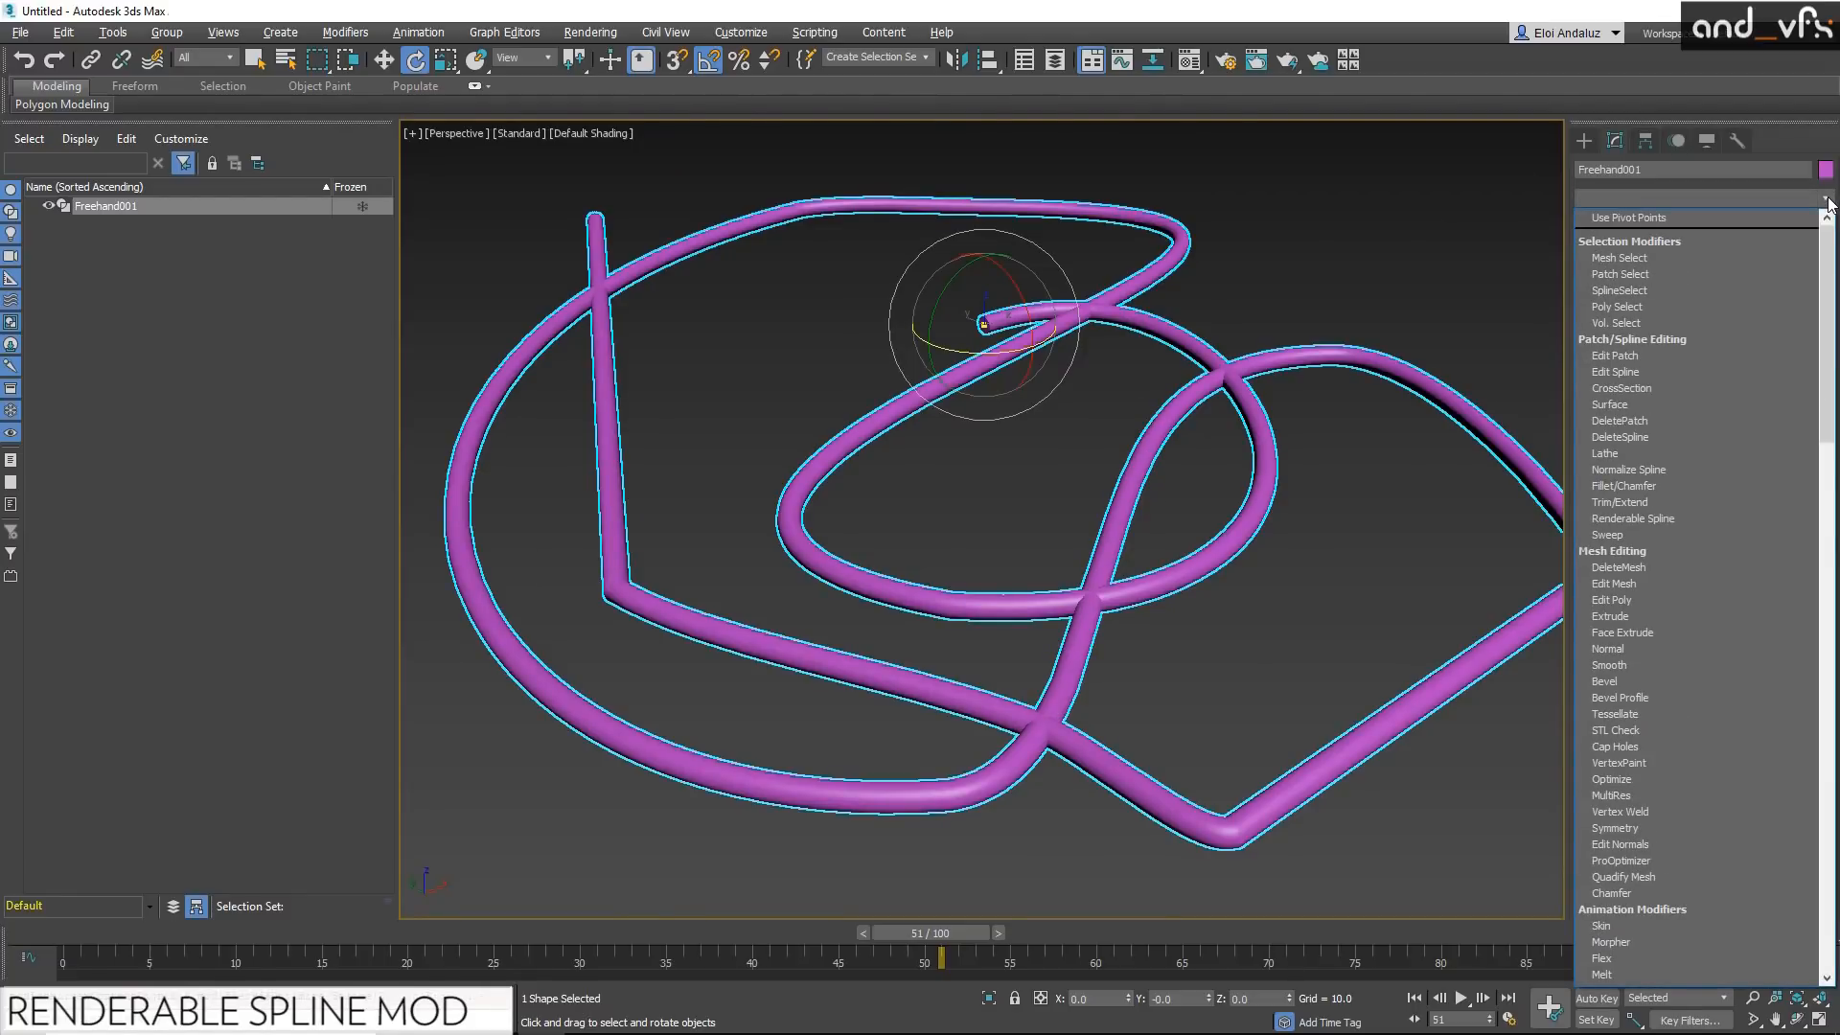
{"action": "key", "text": "n"}
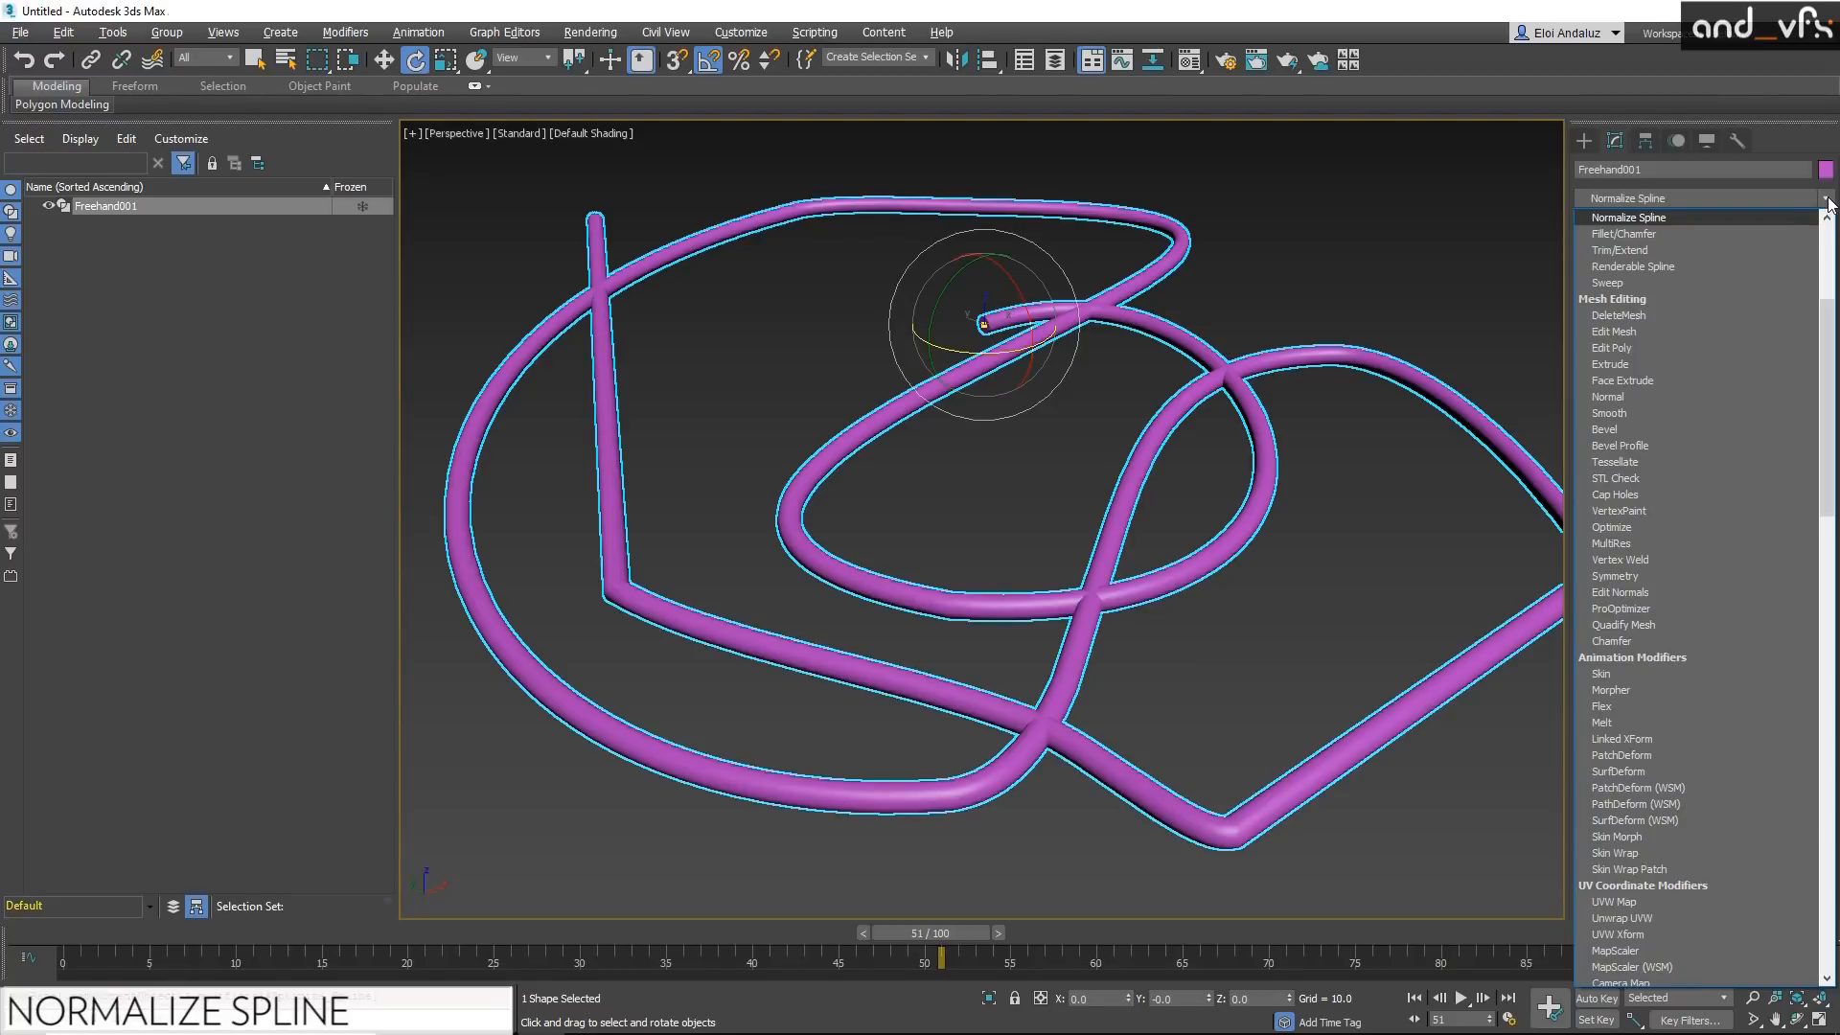
{"action": "key", "text": "Return"}
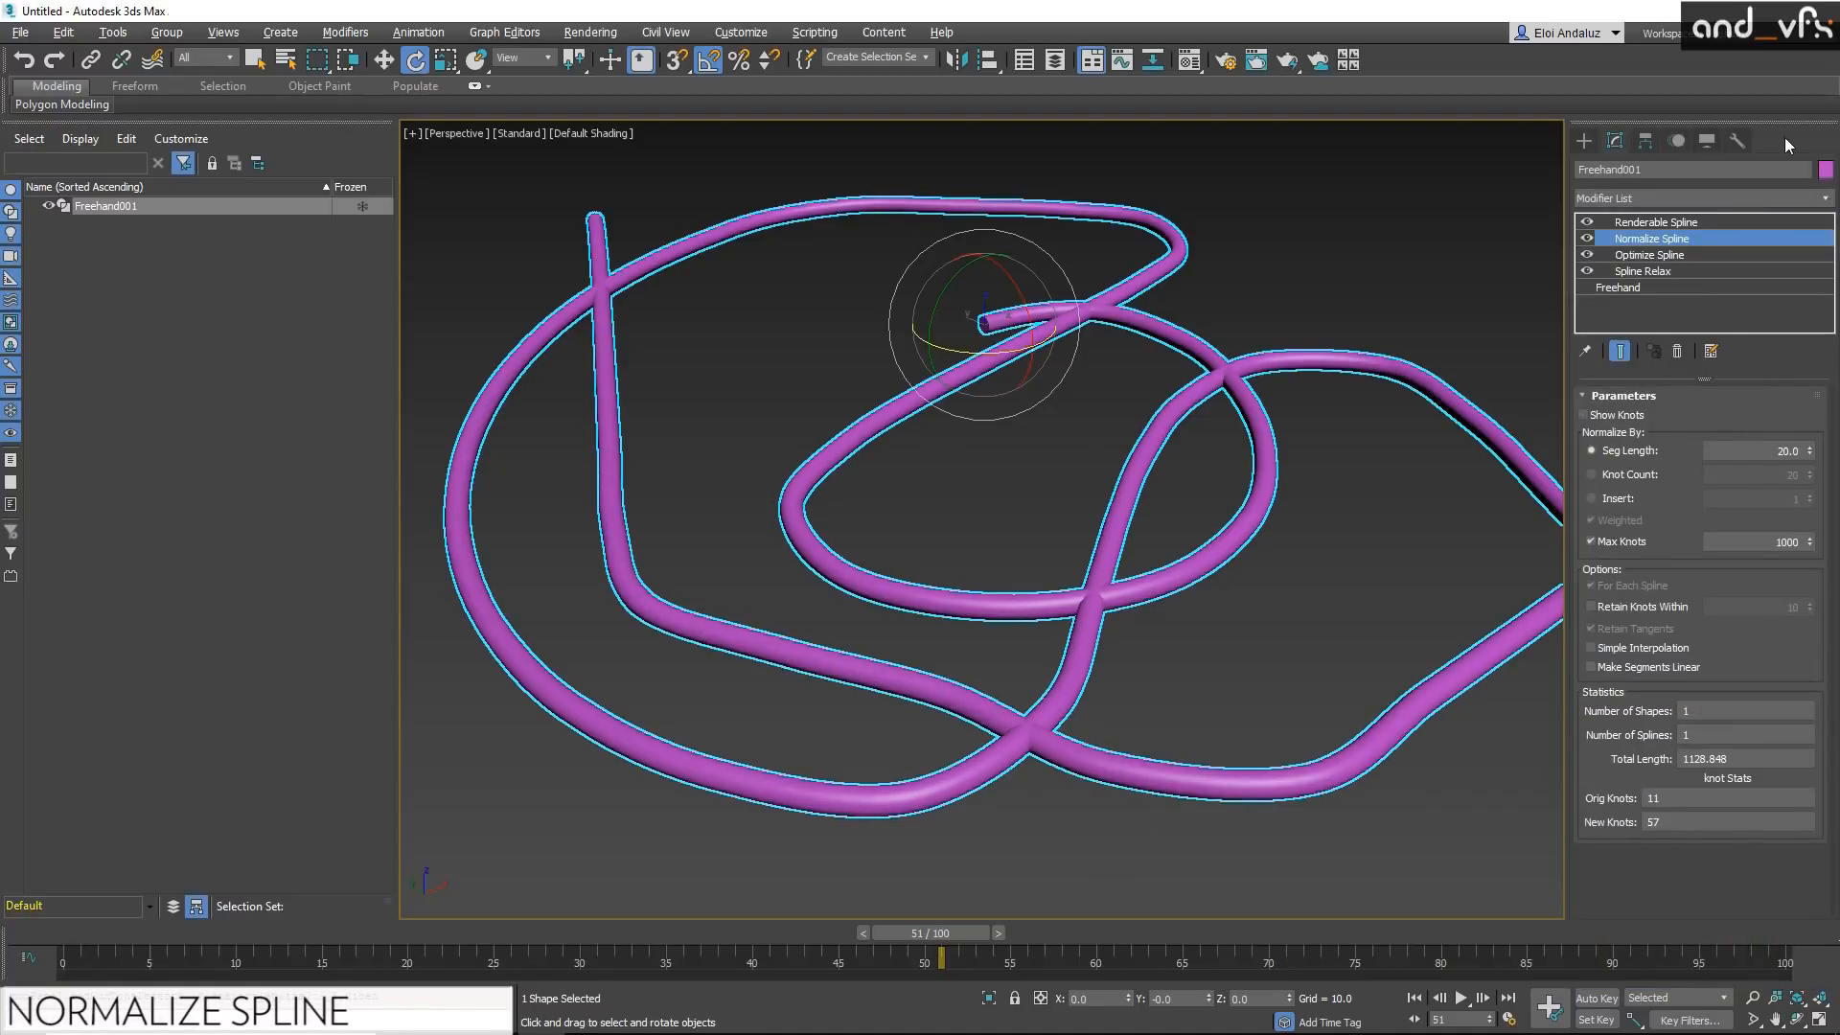
{"action": "left_click", "coordinate": [1587, 222]}
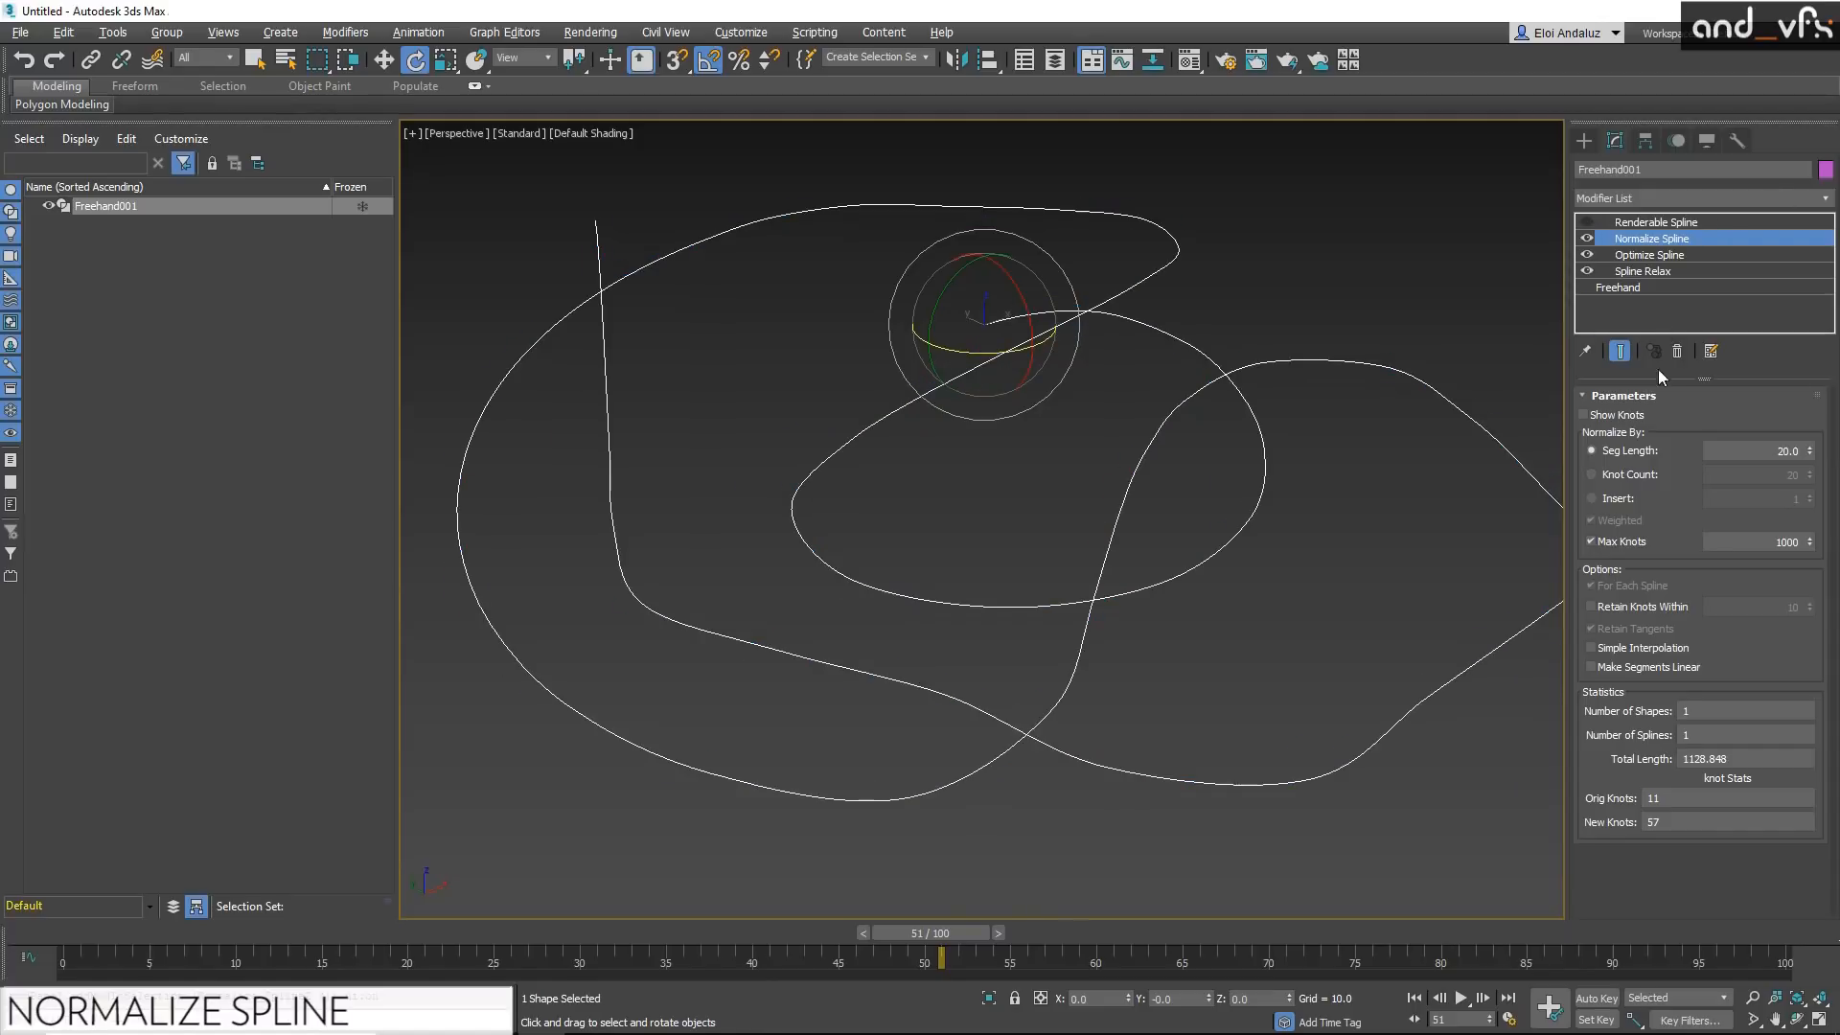
{"action": "left_click", "coordinate": [1585, 416]}
Step: Try different Normalize Spline segment lengths, ending at 19.721, and enable Retain Knots Within at 10
{"action": "left_click_drag", "start_coordinate": [1812, 455], "coordinate": [1698, 699]}
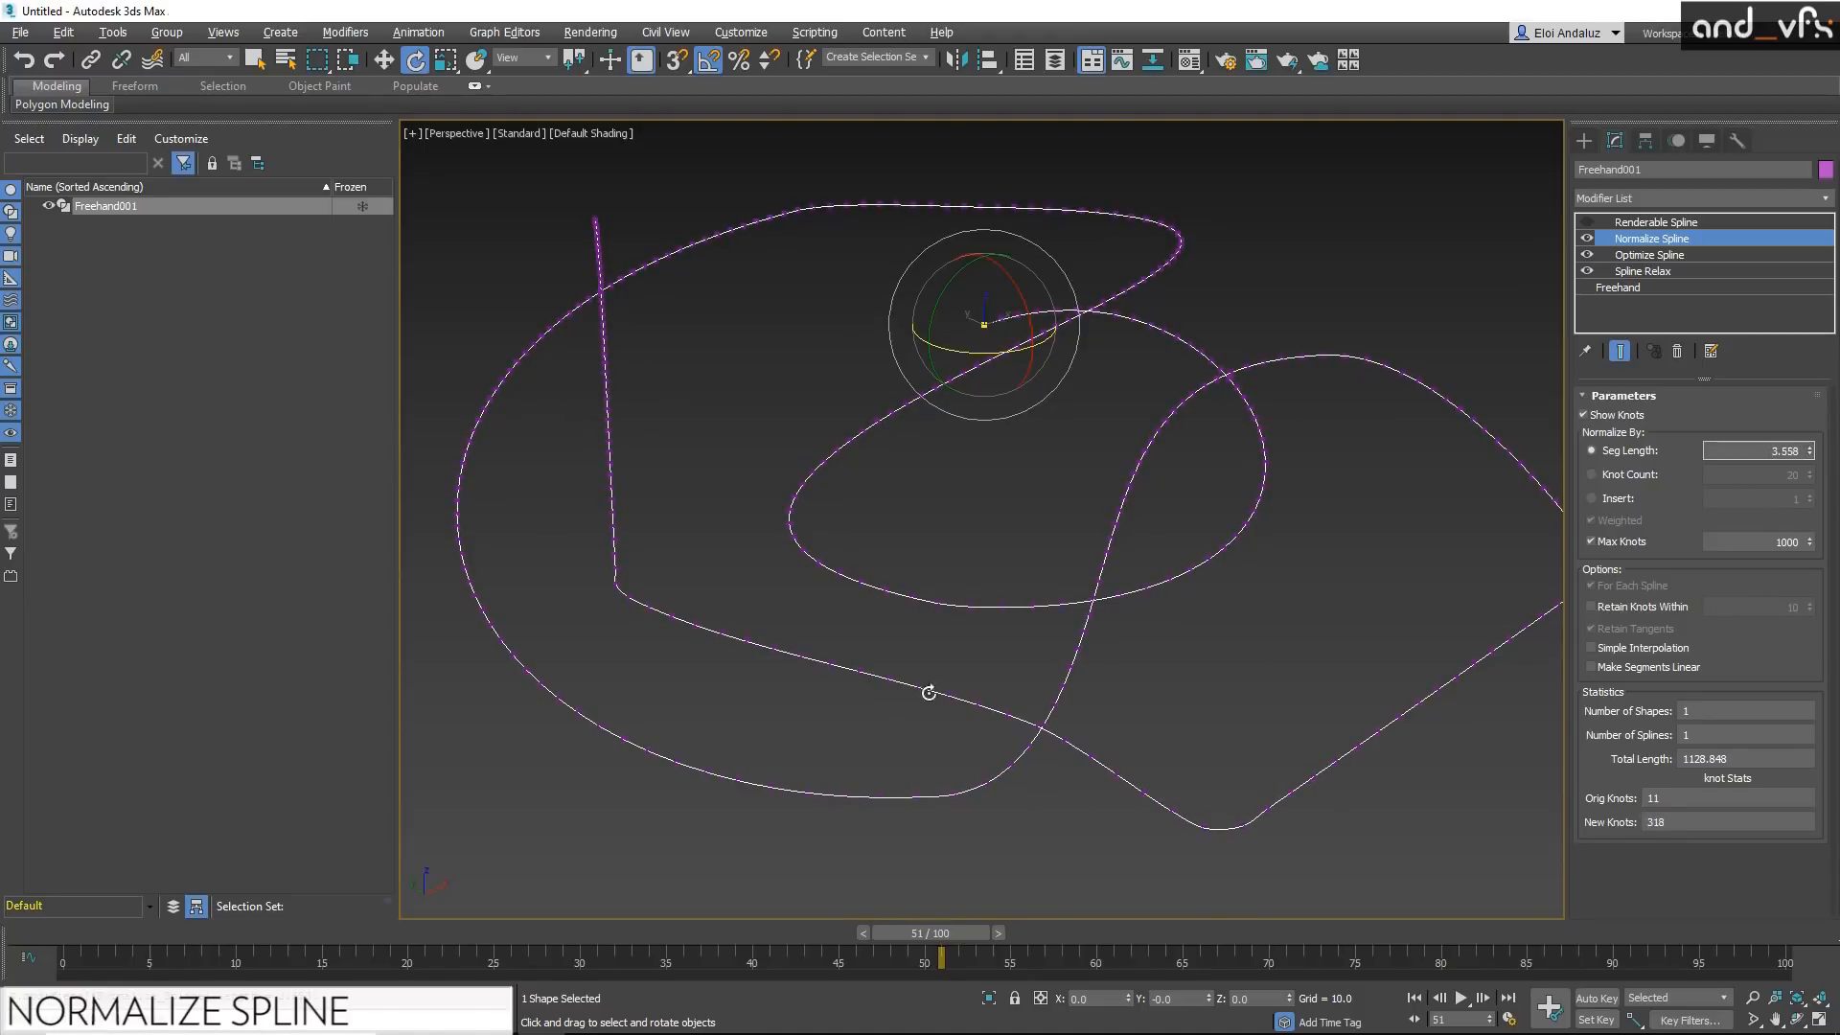
{"action": "left_click_drag", "start_coordinate": [1811, 456], "coordinate": [1823, 524]}
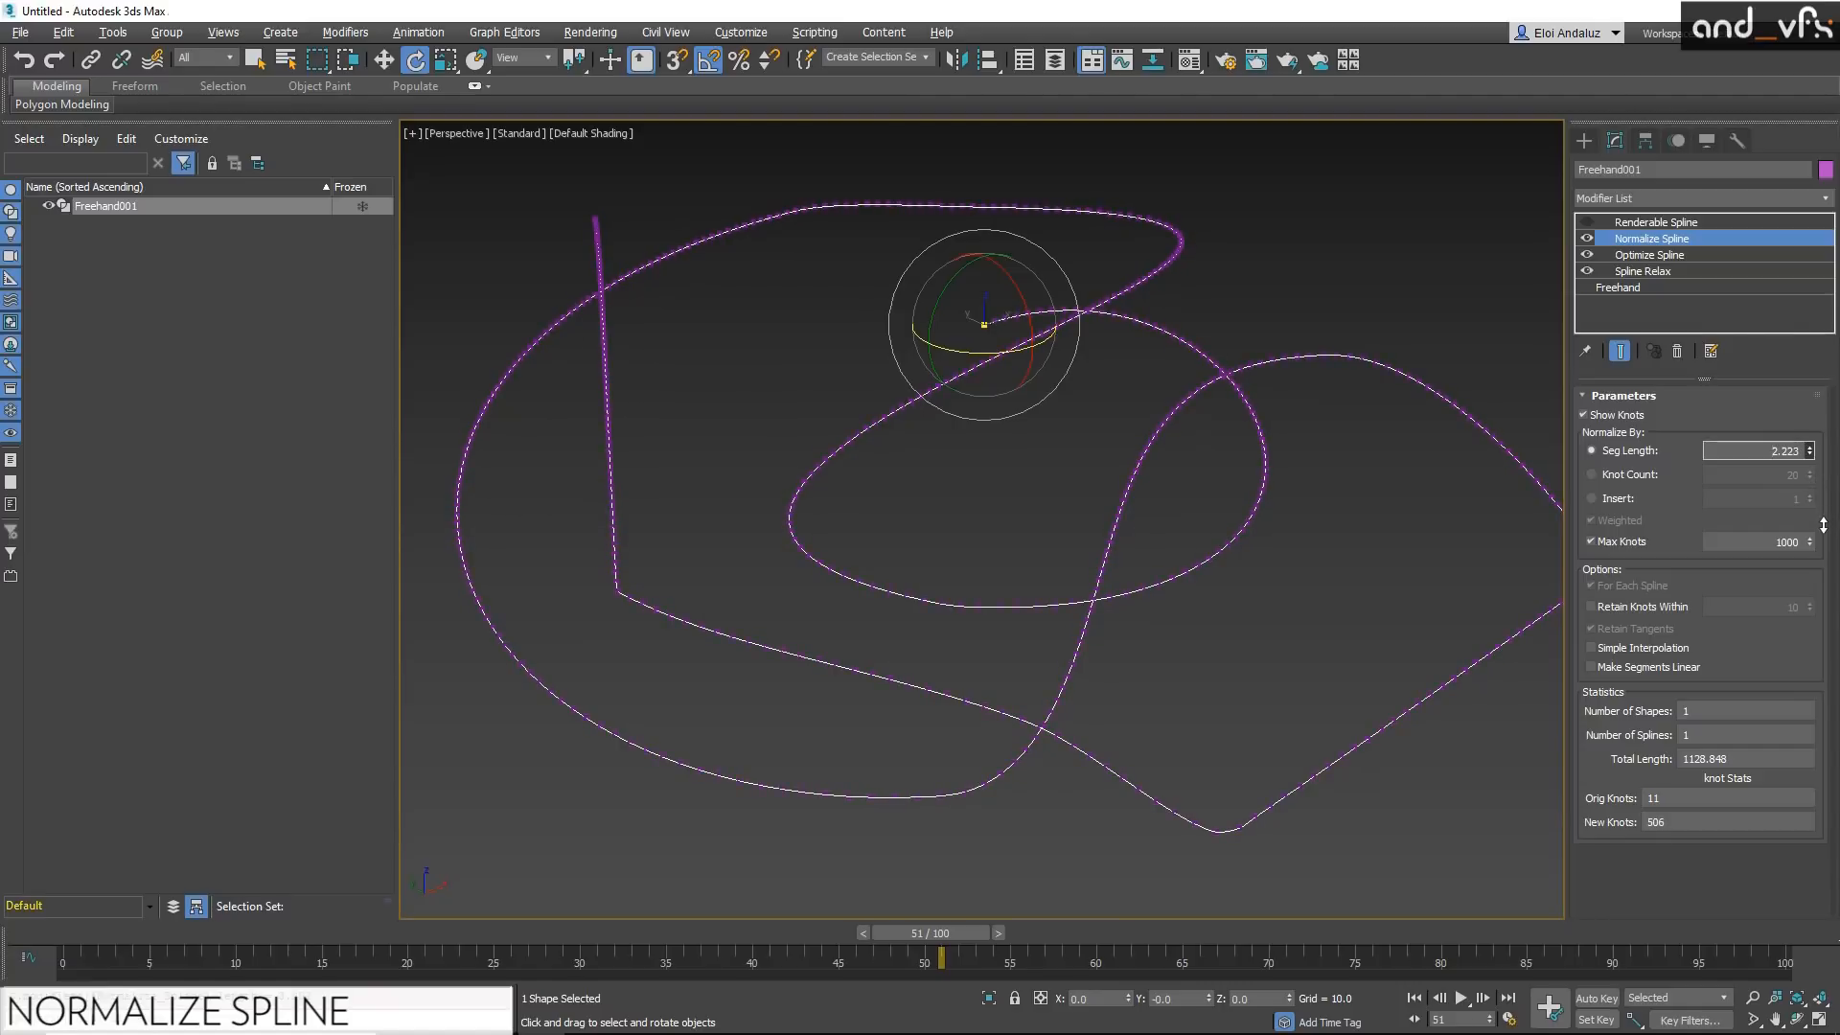
{"action": "left_click_drag", "start_coordinate": [1823, 525], "coordinate": [1790, 447]}
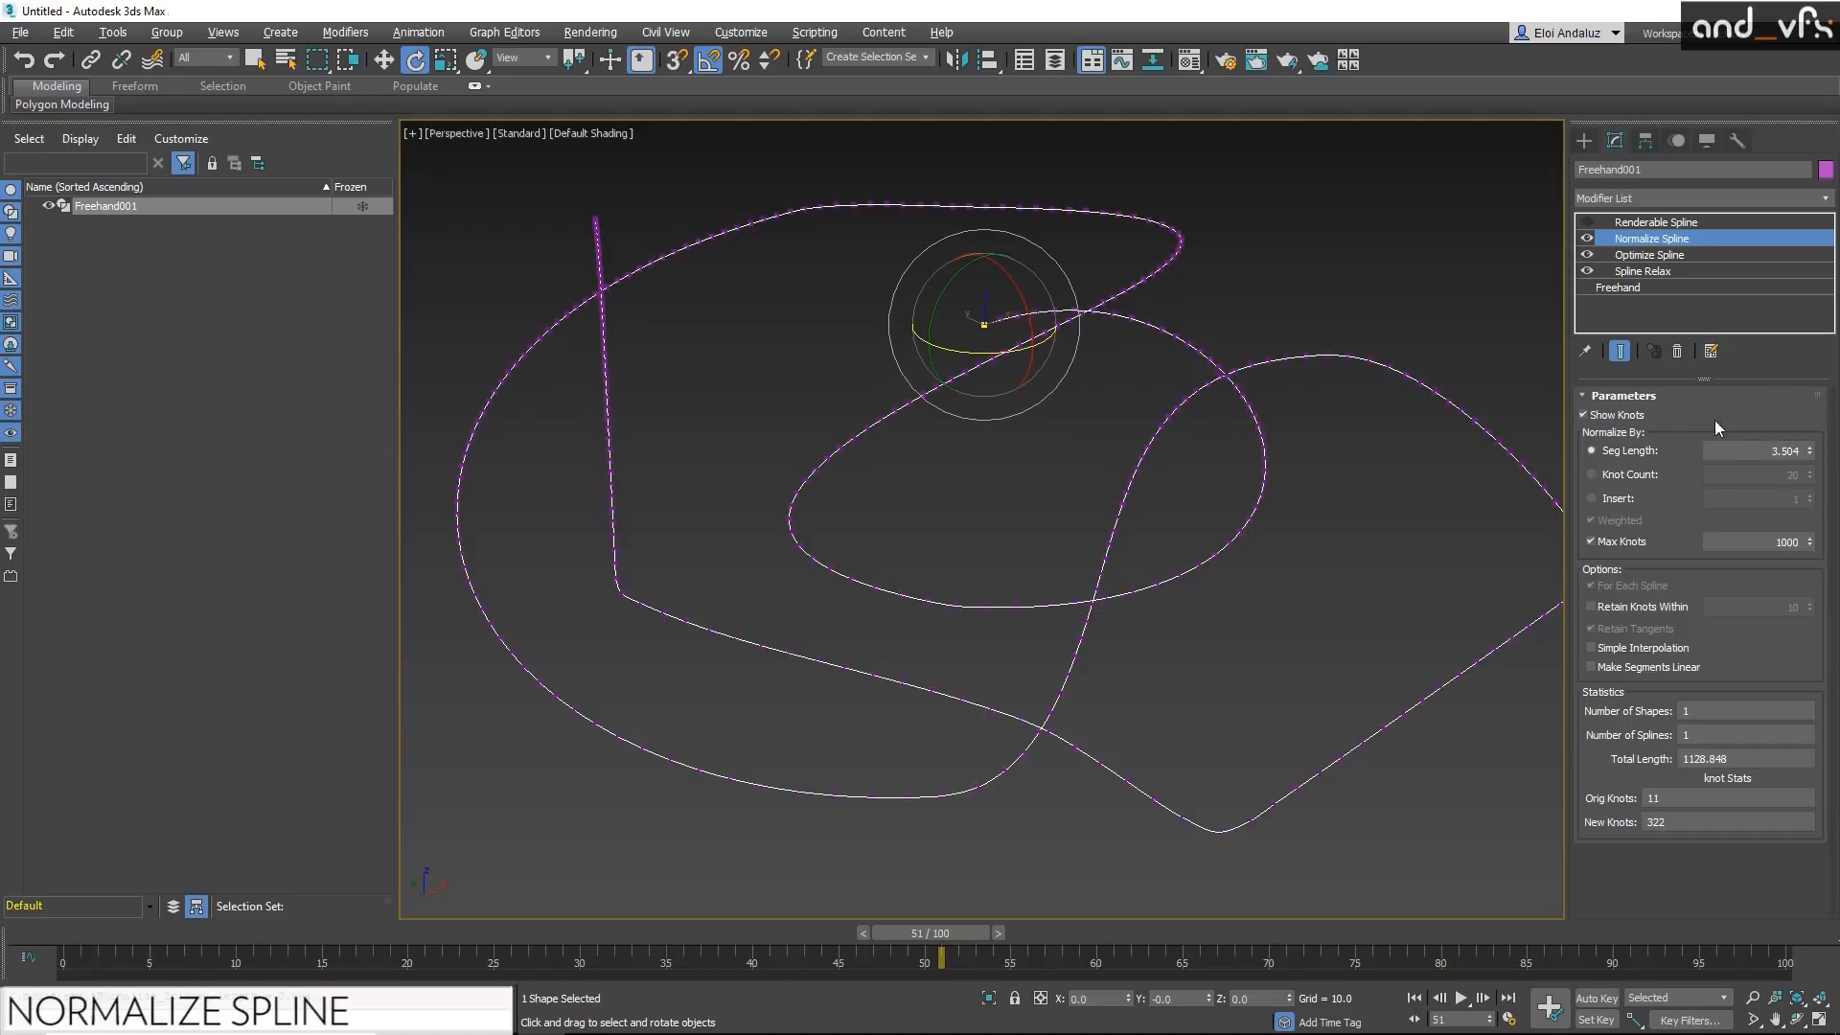
{"action": "left_click_drag", "start_coordinate": [1809, 450], "coordinate": [1809, 265]}
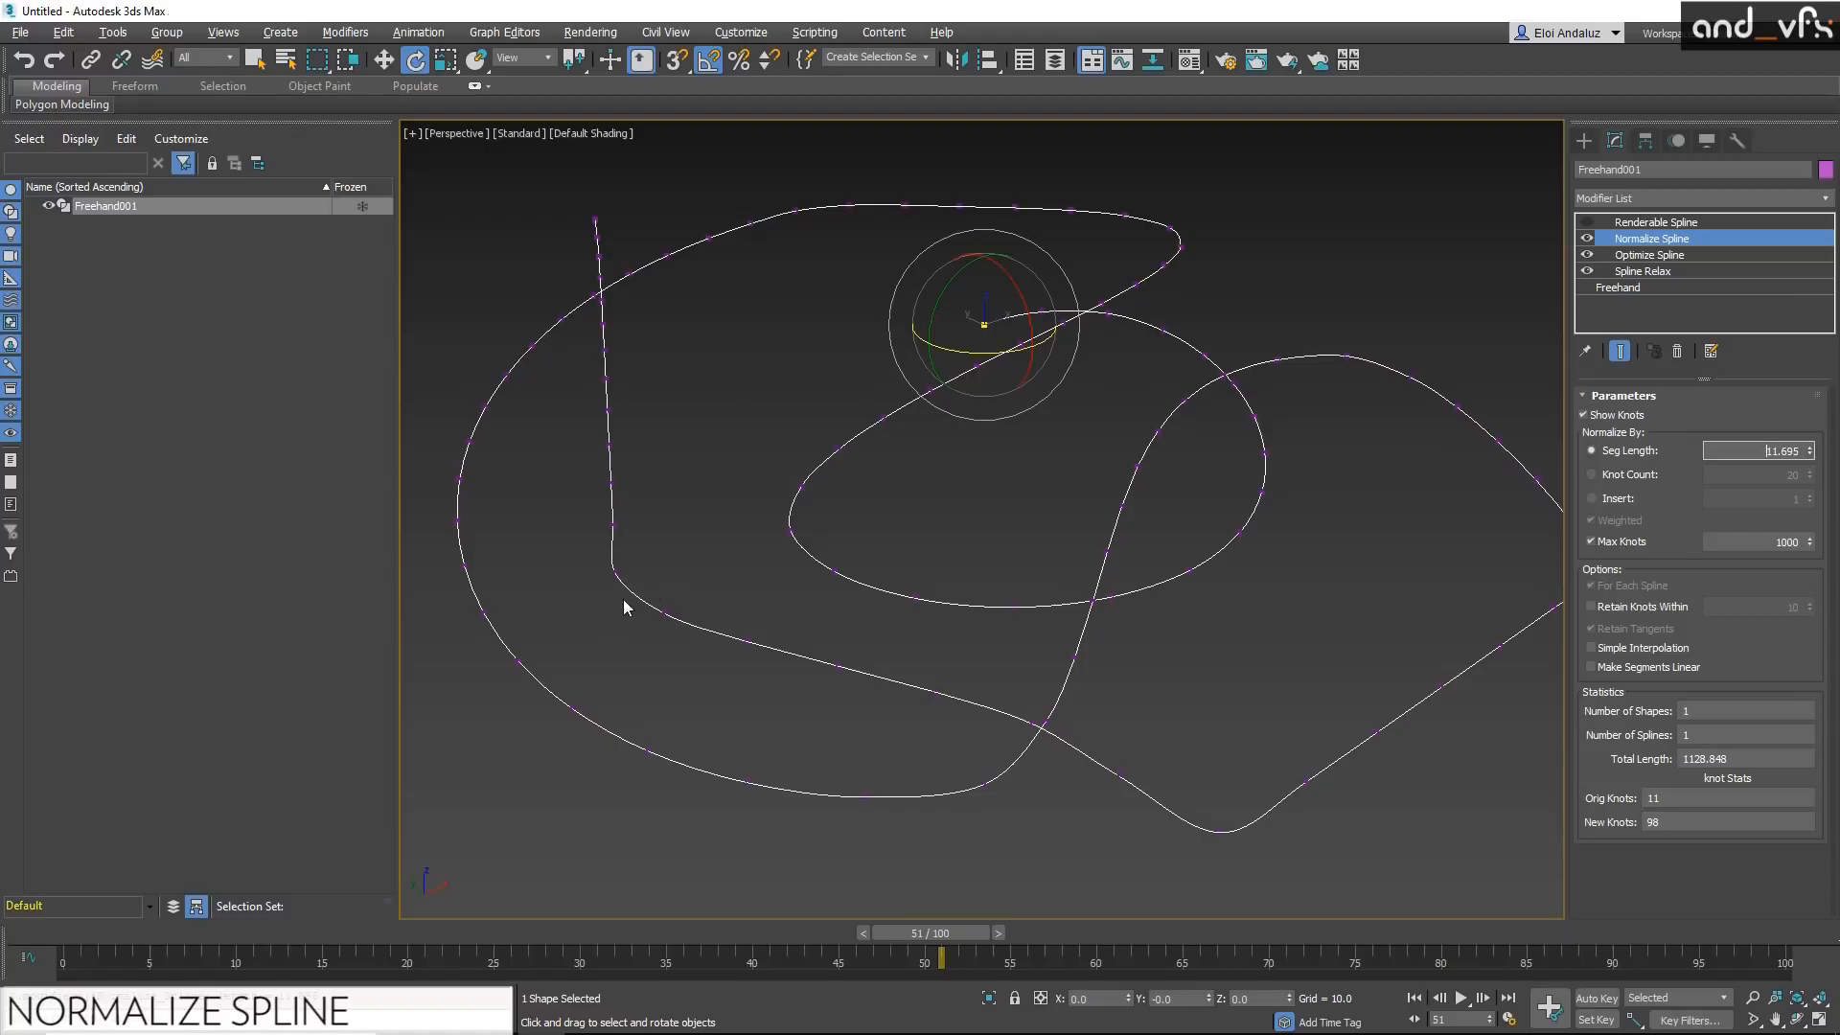
{"action": "left_click", "coordinate": [1591, 603]}
{"action": "left_click", "coordinate": [1596, 602]}
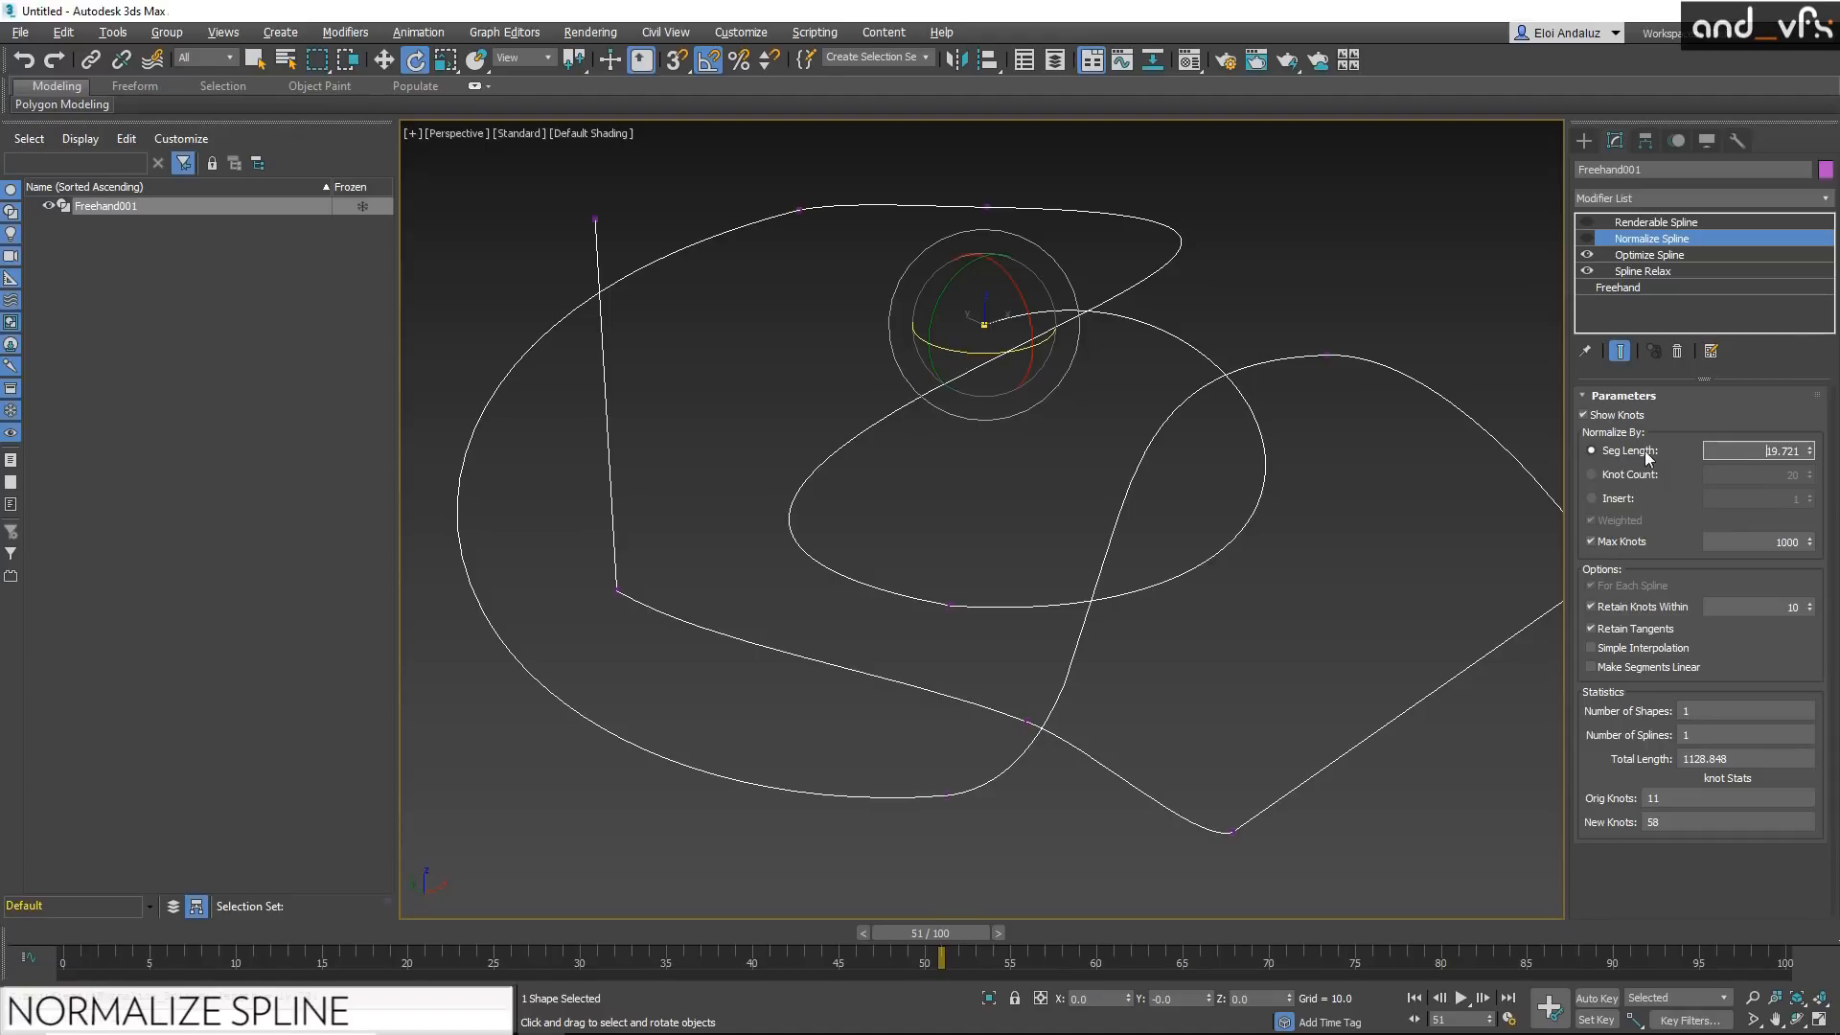
Step: Switch Normalize Spline to the Insert method with a value of 20 and turn the Renderable Spline modifier back on
{"action": "left_click", "coordinate": [1622, 499]}
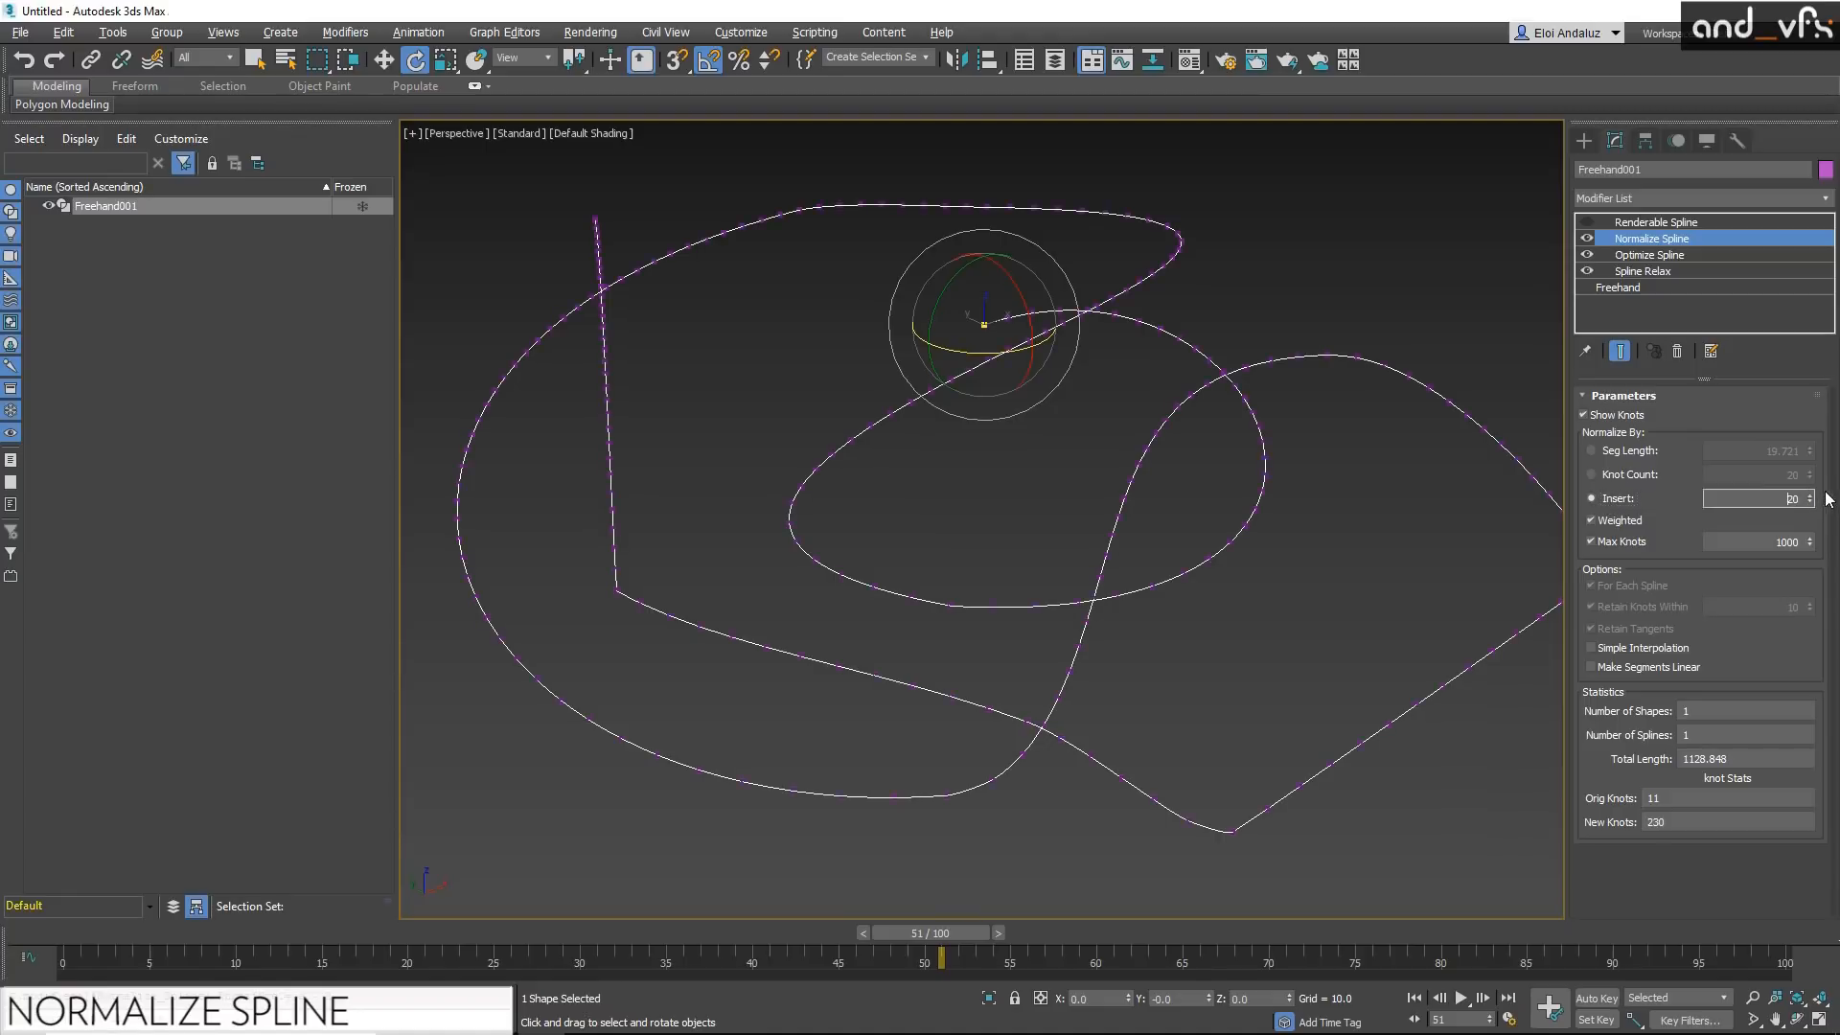
{"action": "mouse_move", "coordinate": [1809, 502]}
{"action": "left_mouse_down"}
{"action": "mouse_move", "coordinate": [1821, 537]}
{"action": "mouse_move", "coordinate": [1821, 515]}
{"action": "left_mouse_up"}
{"action": "right_click", "coordinate": [1811, 497]}
{"action": "left_click", "coordinate": [1811, 497]}
{"action": "left_click", "coordinate": [1811, 497]}
{"action": "left_click", "coordinate": [1811, 496]}
{"action": "left_click", "coordinate": [1811, 497]}
{"action": "left_click", "coordinate": [1811, 496]}
{"action": "left_click", "coordinate": [1811, 496]}
{"action": "left_click", "coordinate": [1811, 496]}
{"action": "left_click", "coordinate": [1811, 496]}
{"action": "left_click", "coordinate": [1811, 496]}
{"action": "left_click", "coordinate": [1811, 496]}
{"action": "left_click", "coordinate": [1811, 496]}
{"action": "left_click", "coordinate": [1811, 496]}
{"action": "left_click", "coordinate": [1811, 497]}
{"action": "left_click", "coordinate": [1811, 497]}
{"action": "left_click", "coordinate": [1811, 496]}
{"action": "left_click", "coordinate": [1811, 497]}
{"action": "left_click", "coordinate": [1811, 497]}
{"action": "left_click", "coordinate": [1811, 496]}
{"action": "left_click", "coordinate": [1811, 496]}
{"action": "left_click", "coordinate": [1587, 222]}
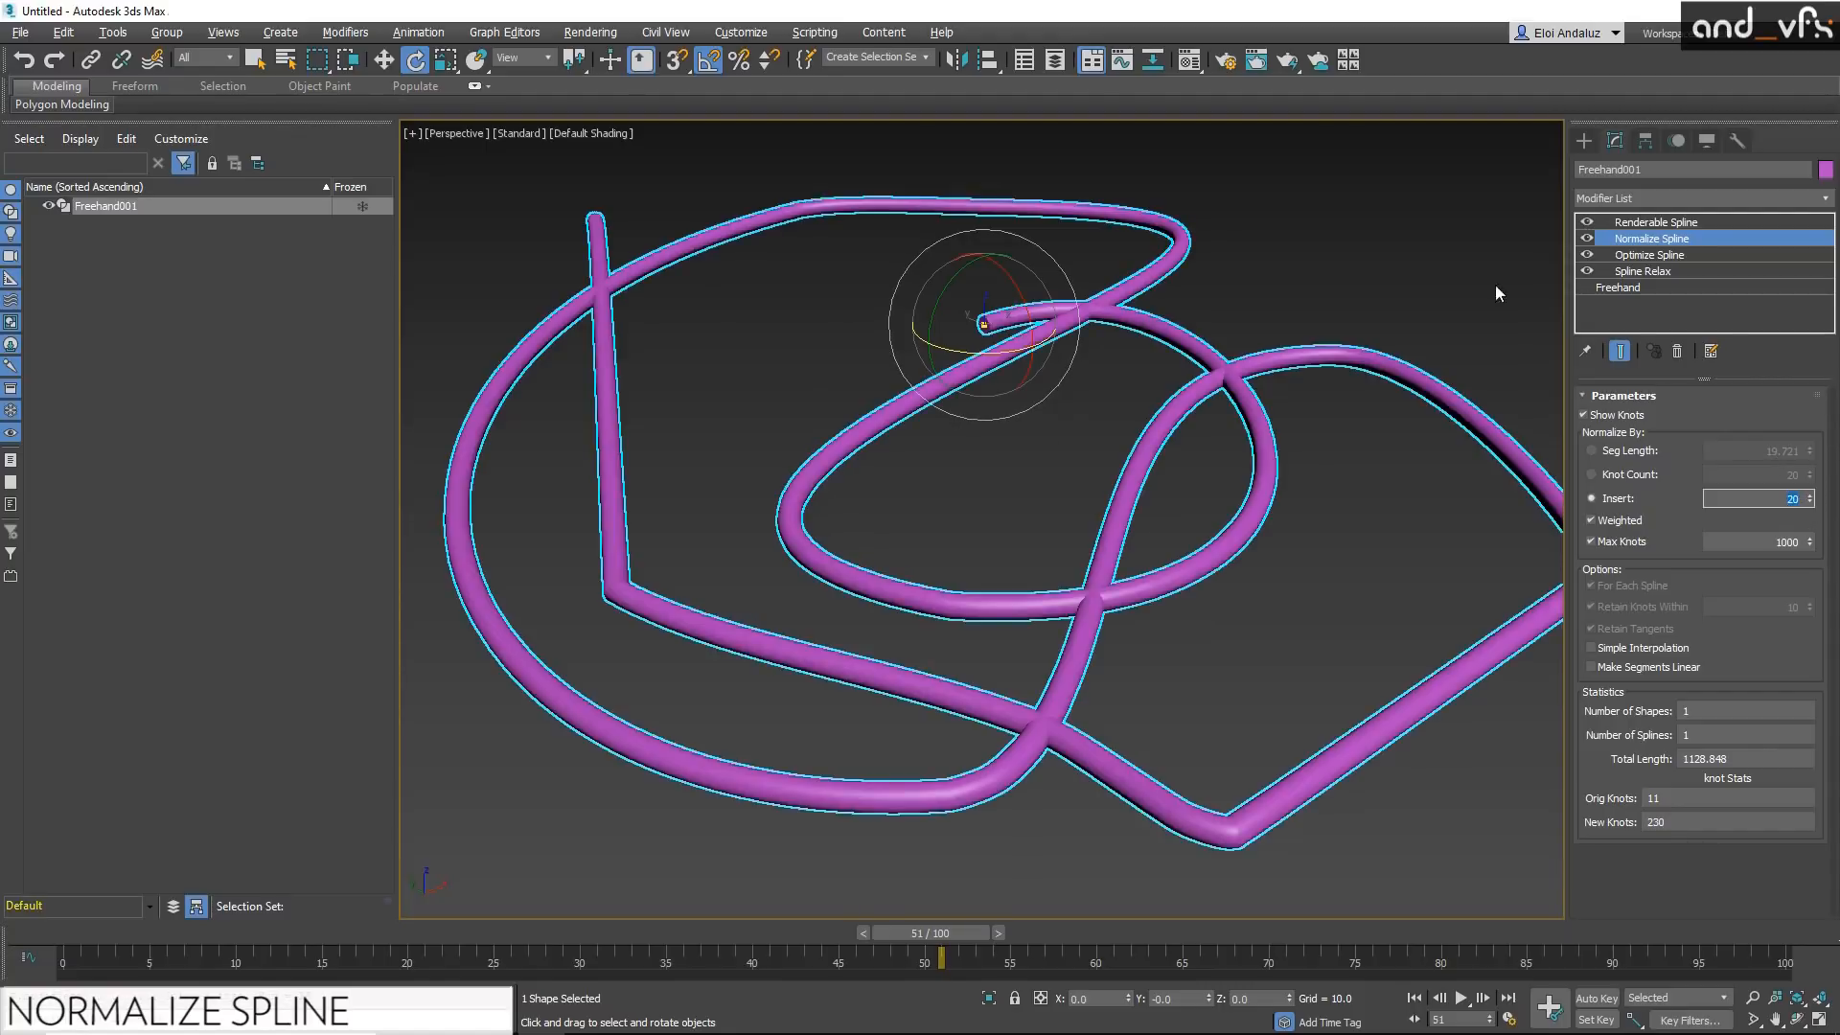
Step: Add a Spline Overlap modifier directly above Normalize Spline in the stack
{"action": "type", "text": "x"}
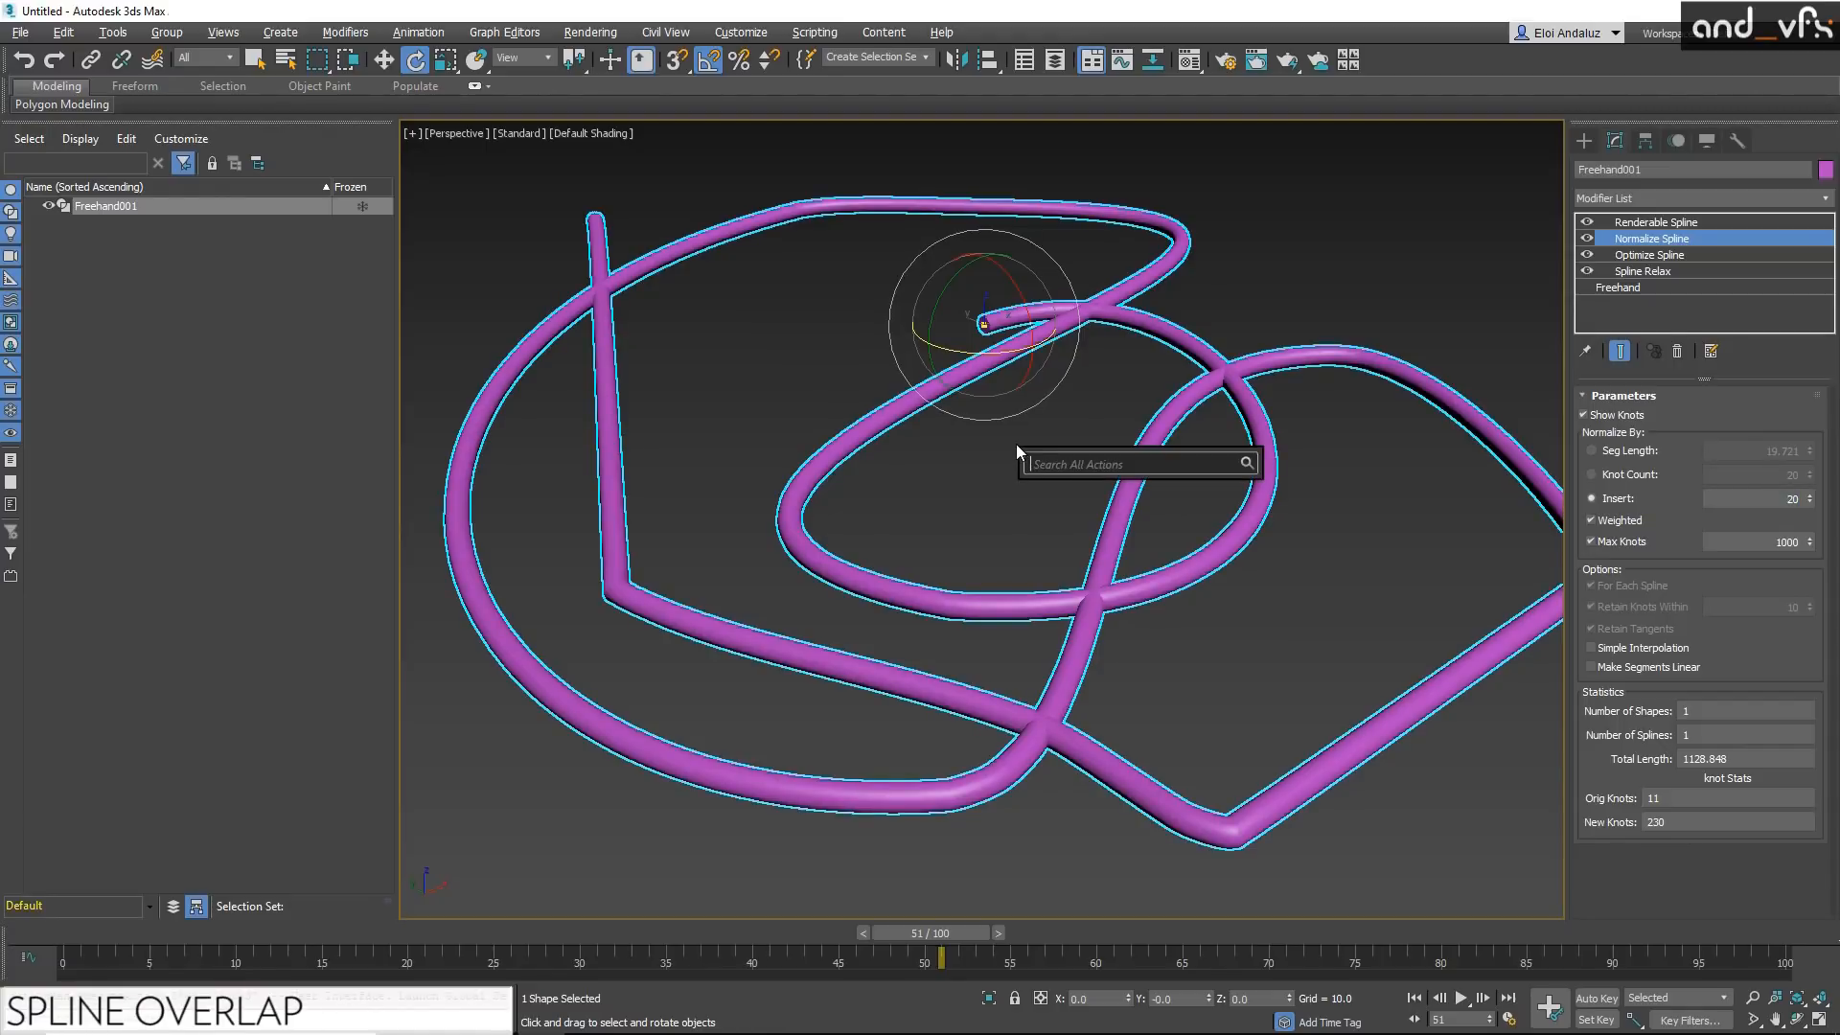
{"action": "type", "text": "spline"}
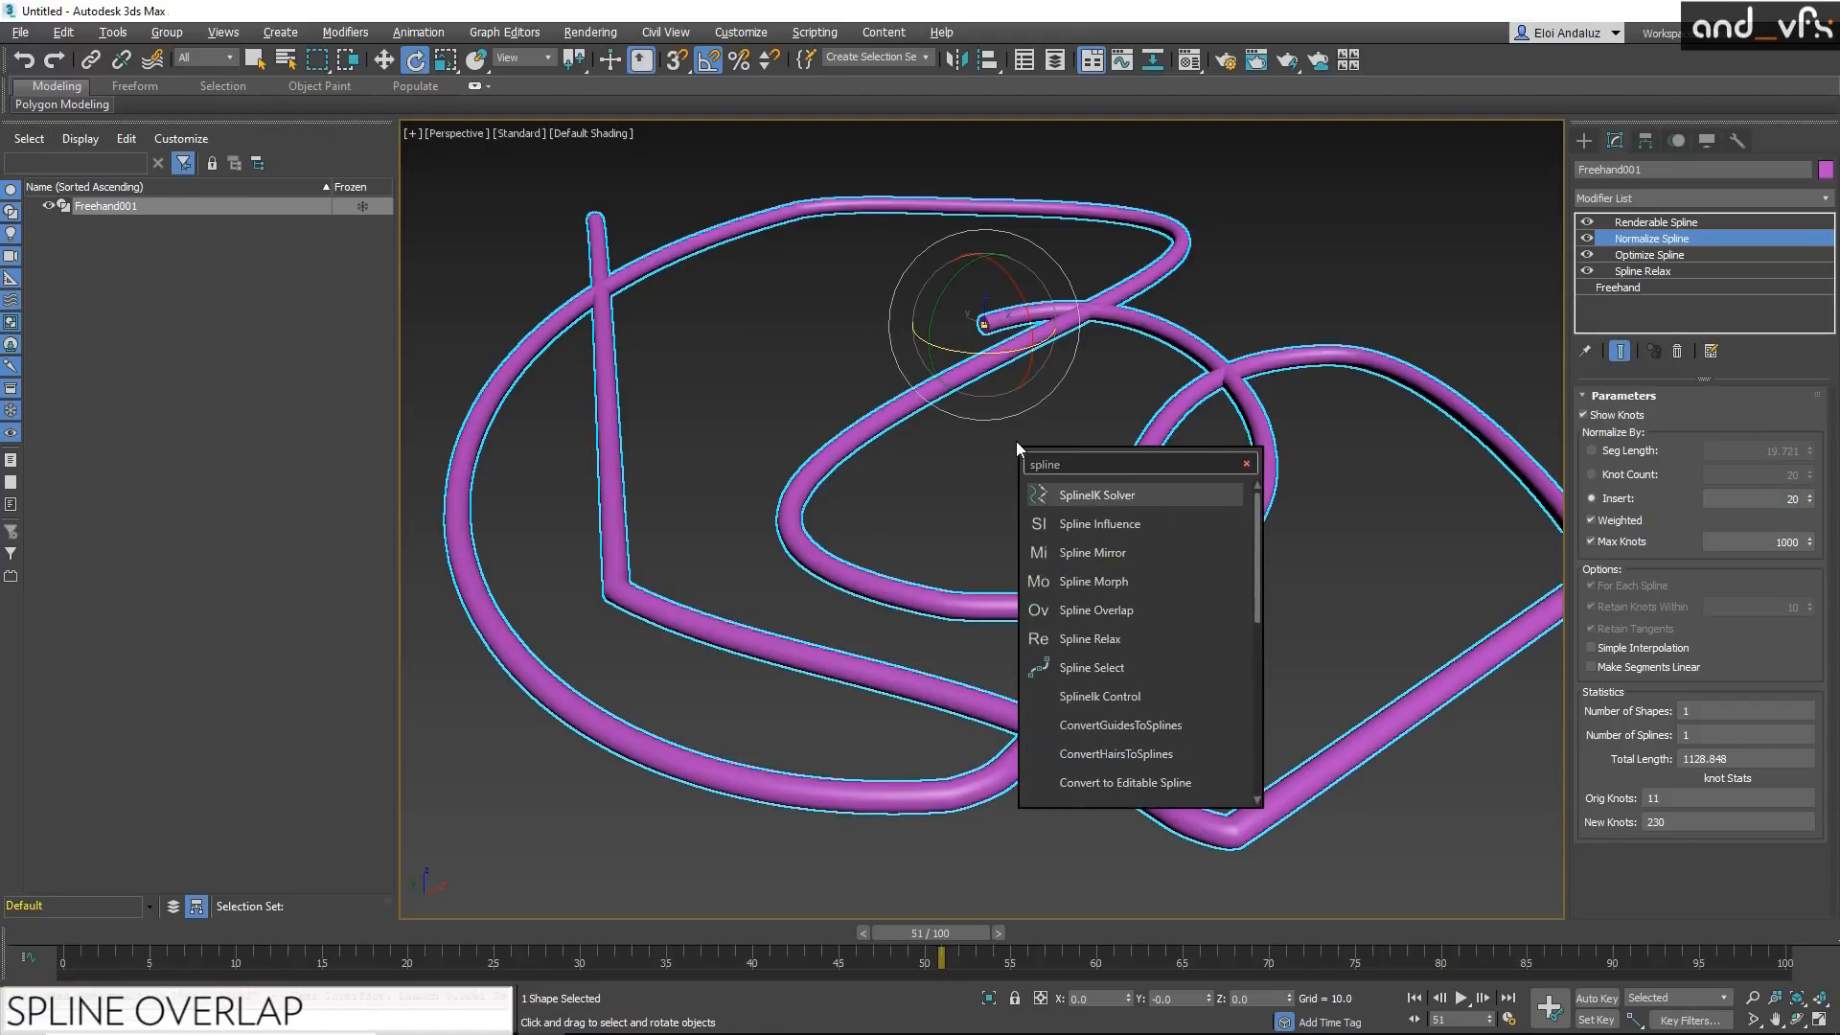
{"action": "left_click", "coordinate": [1165, 608]}
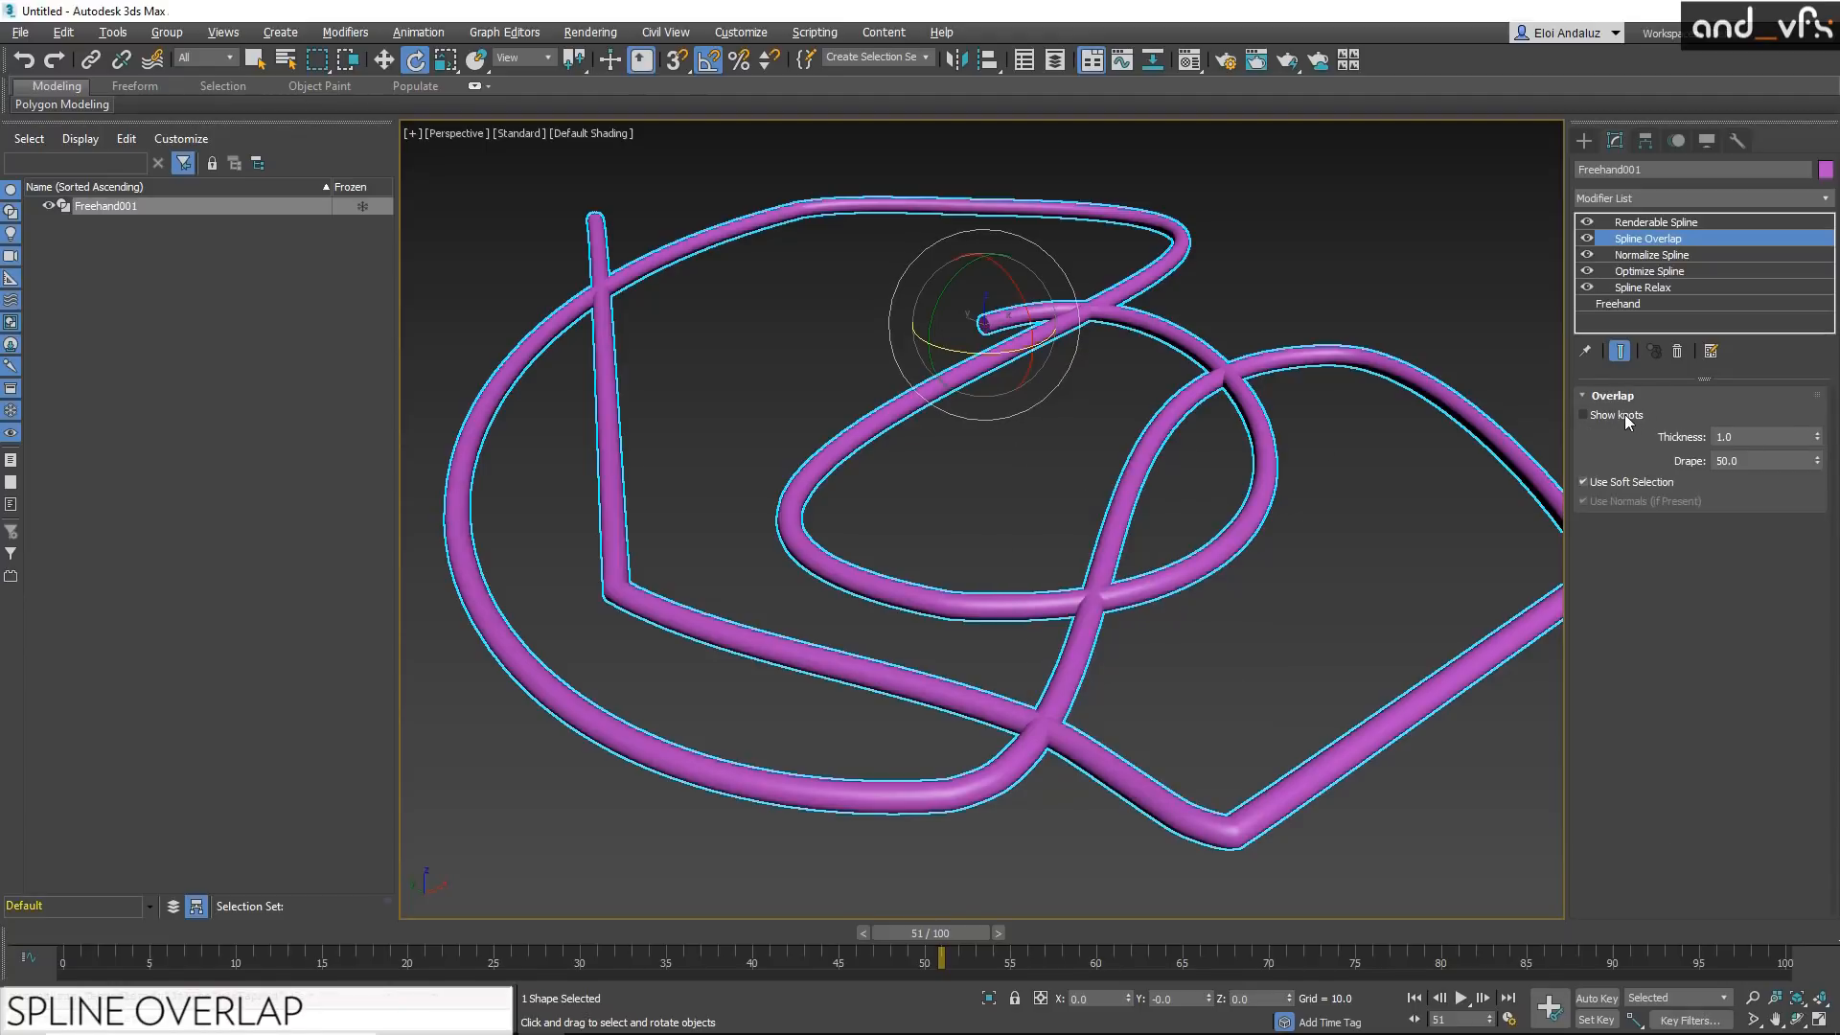
Step: Increase the Spline Overlap thickness so the tubes pass over each other, and inspect the crossings
{"action": "left_click_drag", "start_coordinate": [1820, 443], "coordinate": [1804, 264]}
{"action": "middle_click_drag", "start_coordinate": [820, 395], "coordinate": [901, 375], "text": "alt"}
{"action": "middle_click_drag", "start_coordinate": [1241, 380], "coordinate": [1100, 377], "text": "alt"}
{"action": "middle_click_drag", "start_coordinate": [630, 534], "coordinate": [847, 492], "text": "alt"}
{"action": "left_click", "coordinate": [1010, 431]}
{"action": "left_click", "coordinate": [1099, 519]}
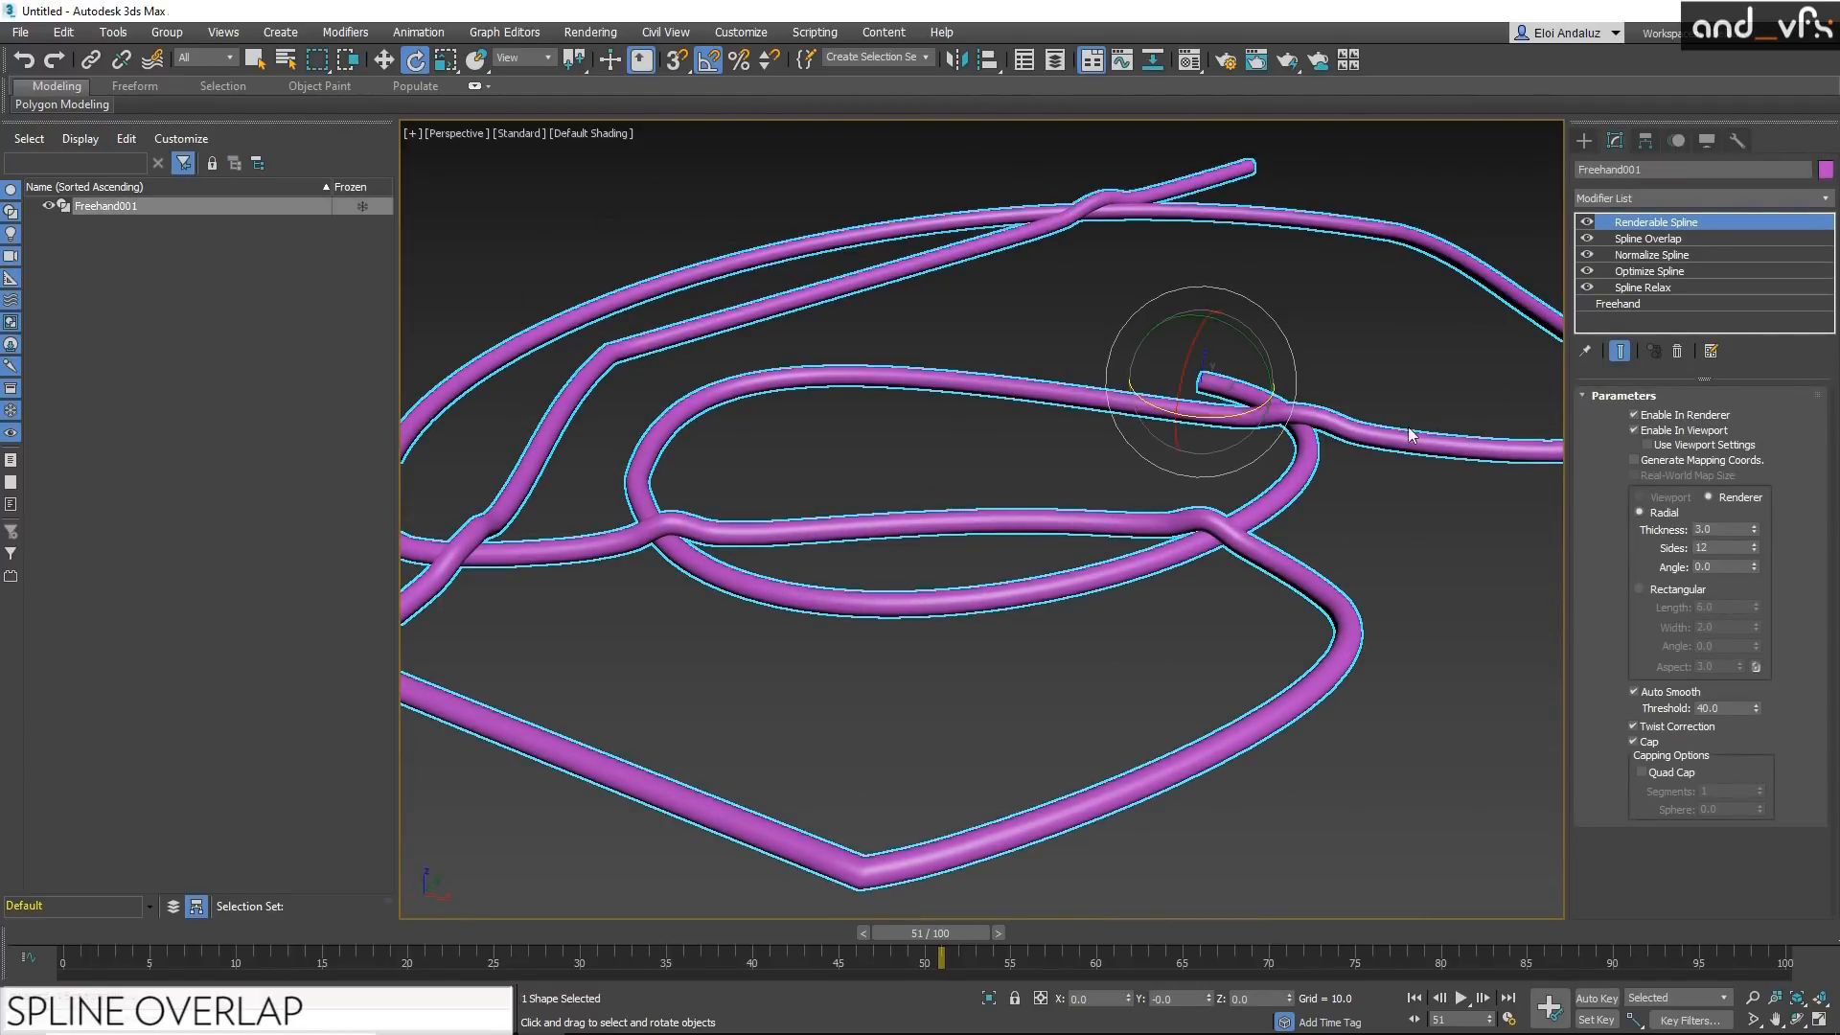
{"action": "middle_click_drag", "start_coordinate": [644, 516], "coordinate": [747, 588], "text": "alt"}
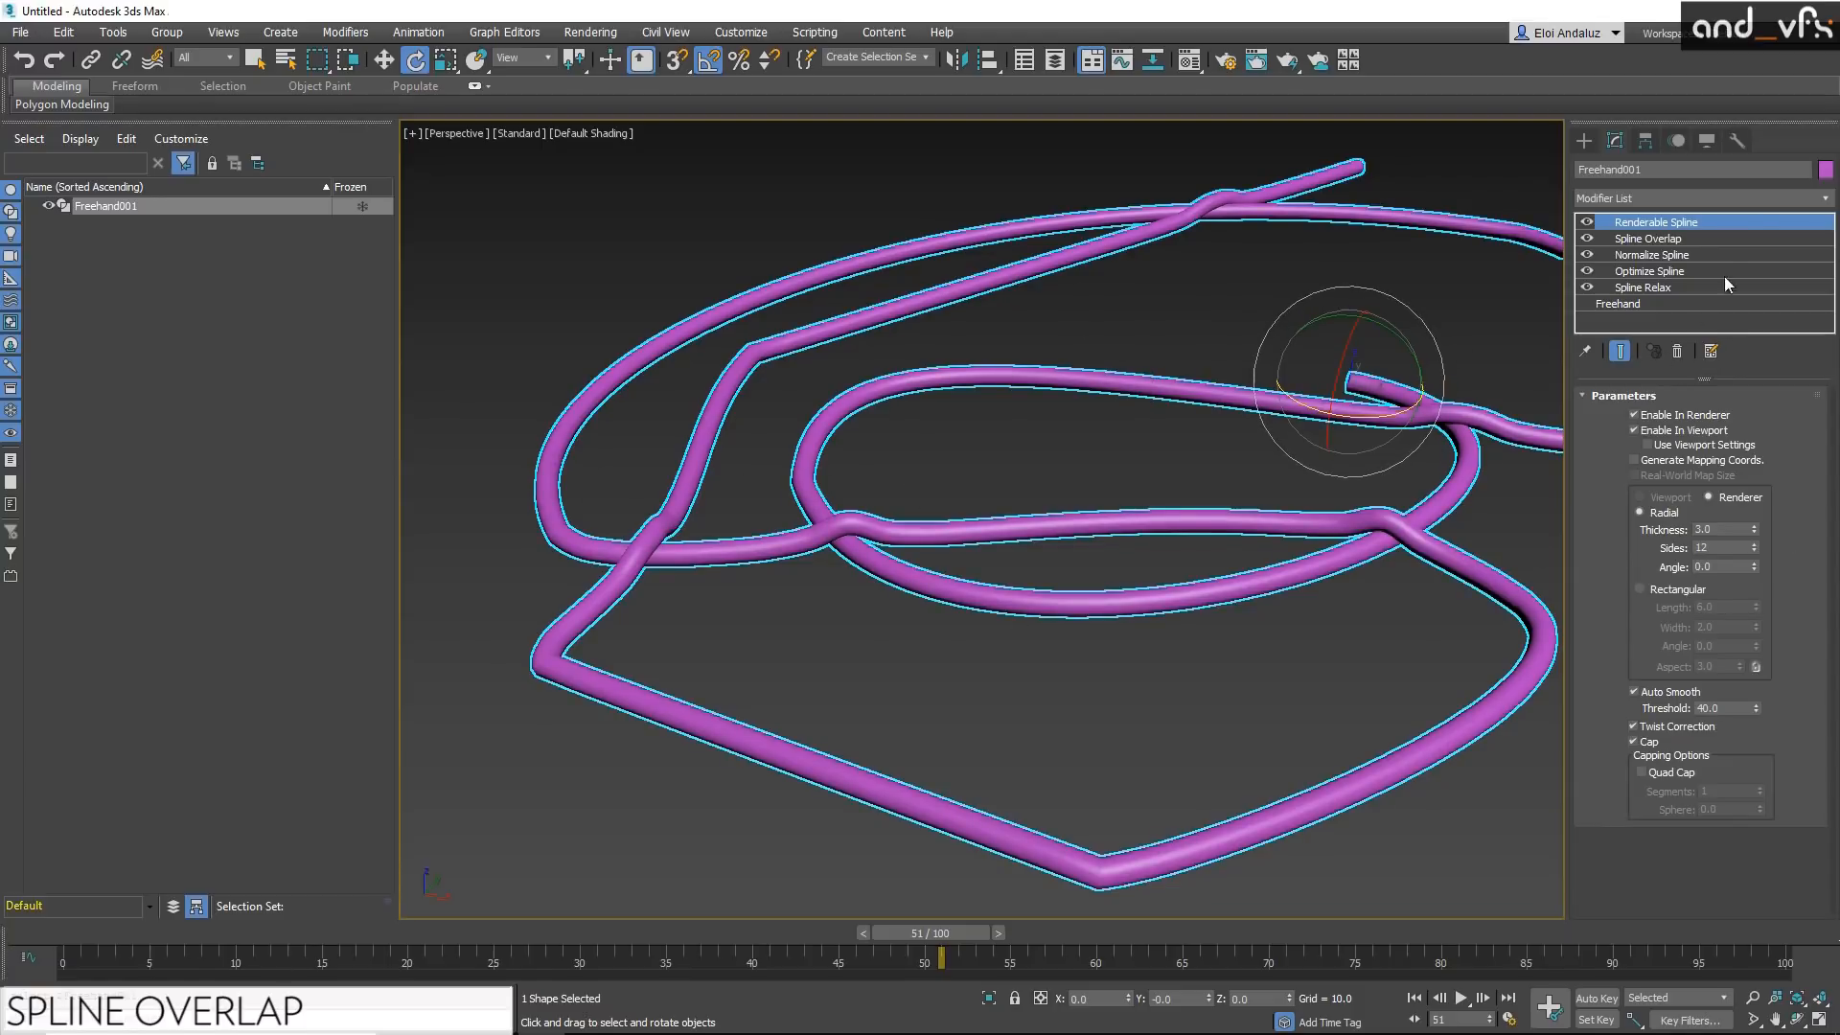
{"action": "middle_click_drag", "start_coordinate": [1105, 345], "coordinate": [1226, 368], "text": "alt"}
Step: Enable Quad Cap on the Renderable Spline and show edged faces at the tube's inner end
{"action": "scroll", "coordinate": [1178, 345], "scroll_direction": "up", "scroll_amount": 15}
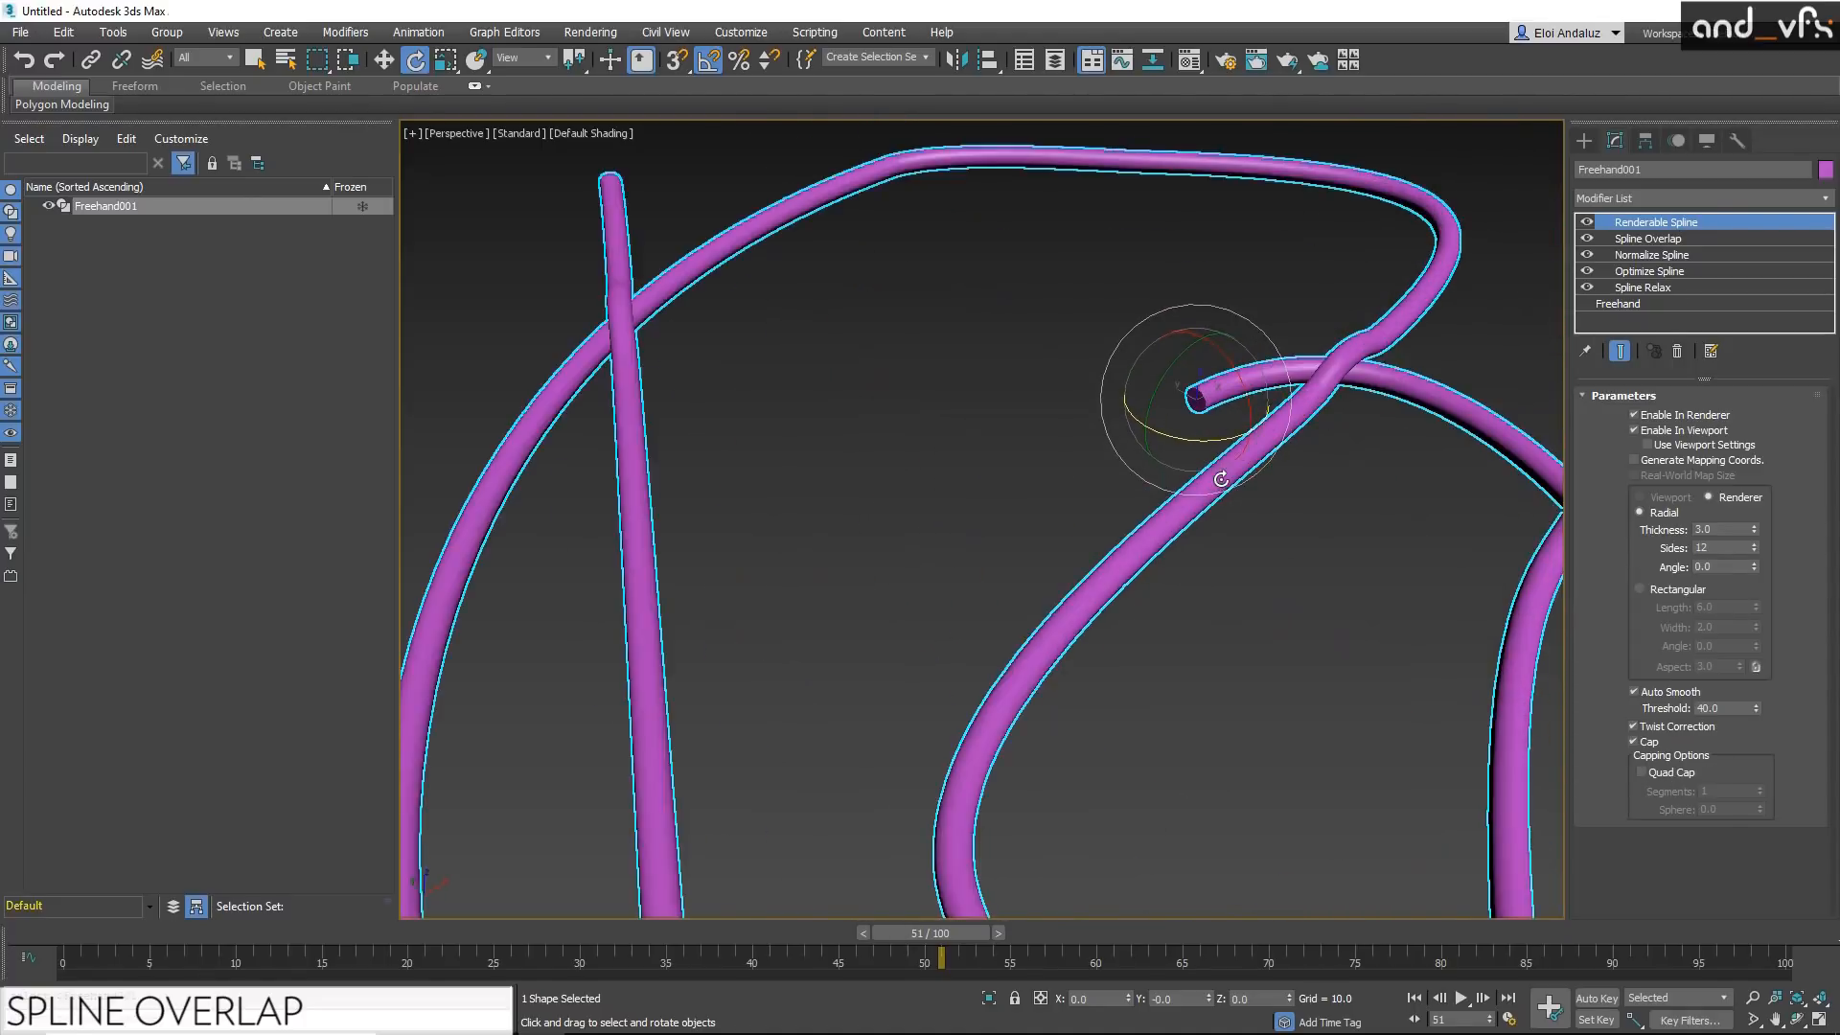
{"action": "middle_click_drag", "start_coordinate": [1173, 289], "coordinate": [1179, 345]}
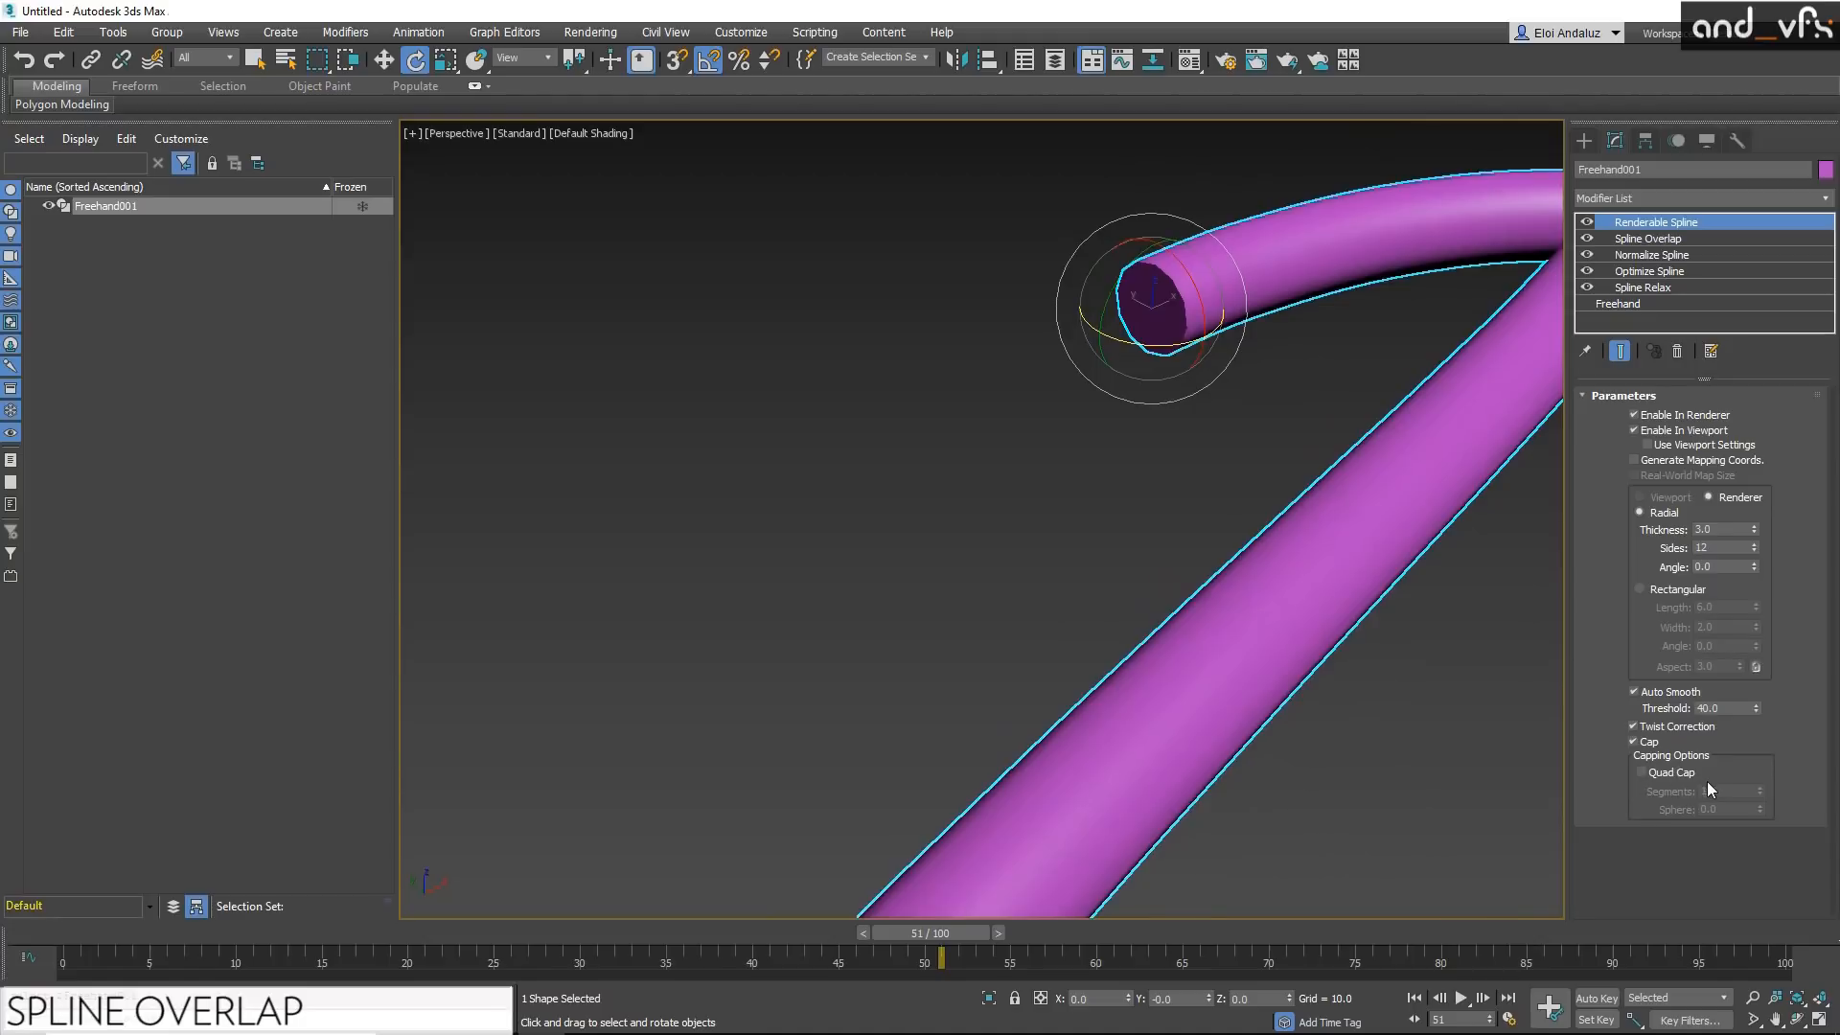
{"action": "left_click", "coordinate": [1648, 775]}
{"action": "middle_click_drag", "start_coordinate": [1084, 442], "coordinate": [1071, 462]}
{"action": "key", "text": "F4"}
{"action": "left_click", "coordinate": [1641, 773]}
{"action": "left_click", "coordinate": [1641, 773]}
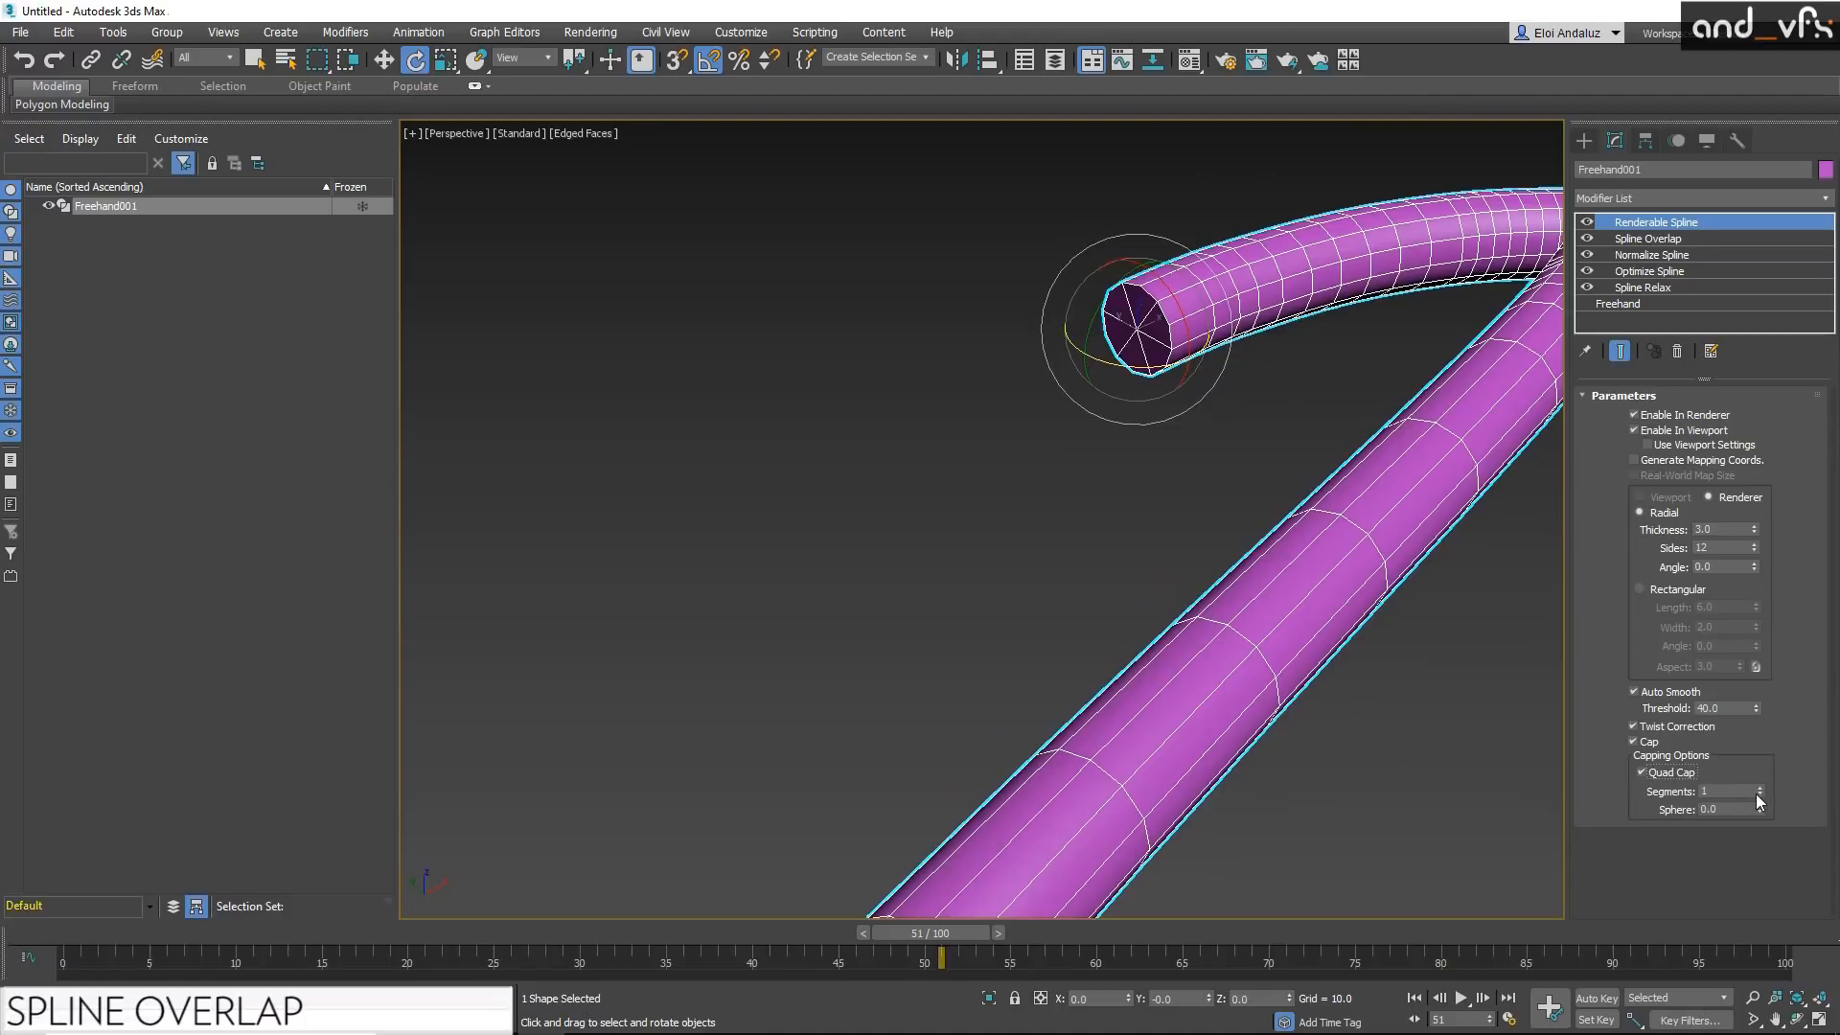
Step: Round the tube's quad caps by setting Segments to 3 and Sphere to 1.0
{"action": "left_click", "coordinate": [1761, 787]}
{"action": "left_click", "coordinate": [1761, 787]}
{"action": "left_click_drag", "start_coordinate": [1752, 809], "coordinate": [1598, 817]}
{"action": "type", "text": "1"}
{"action": "key", "text": "Return"}
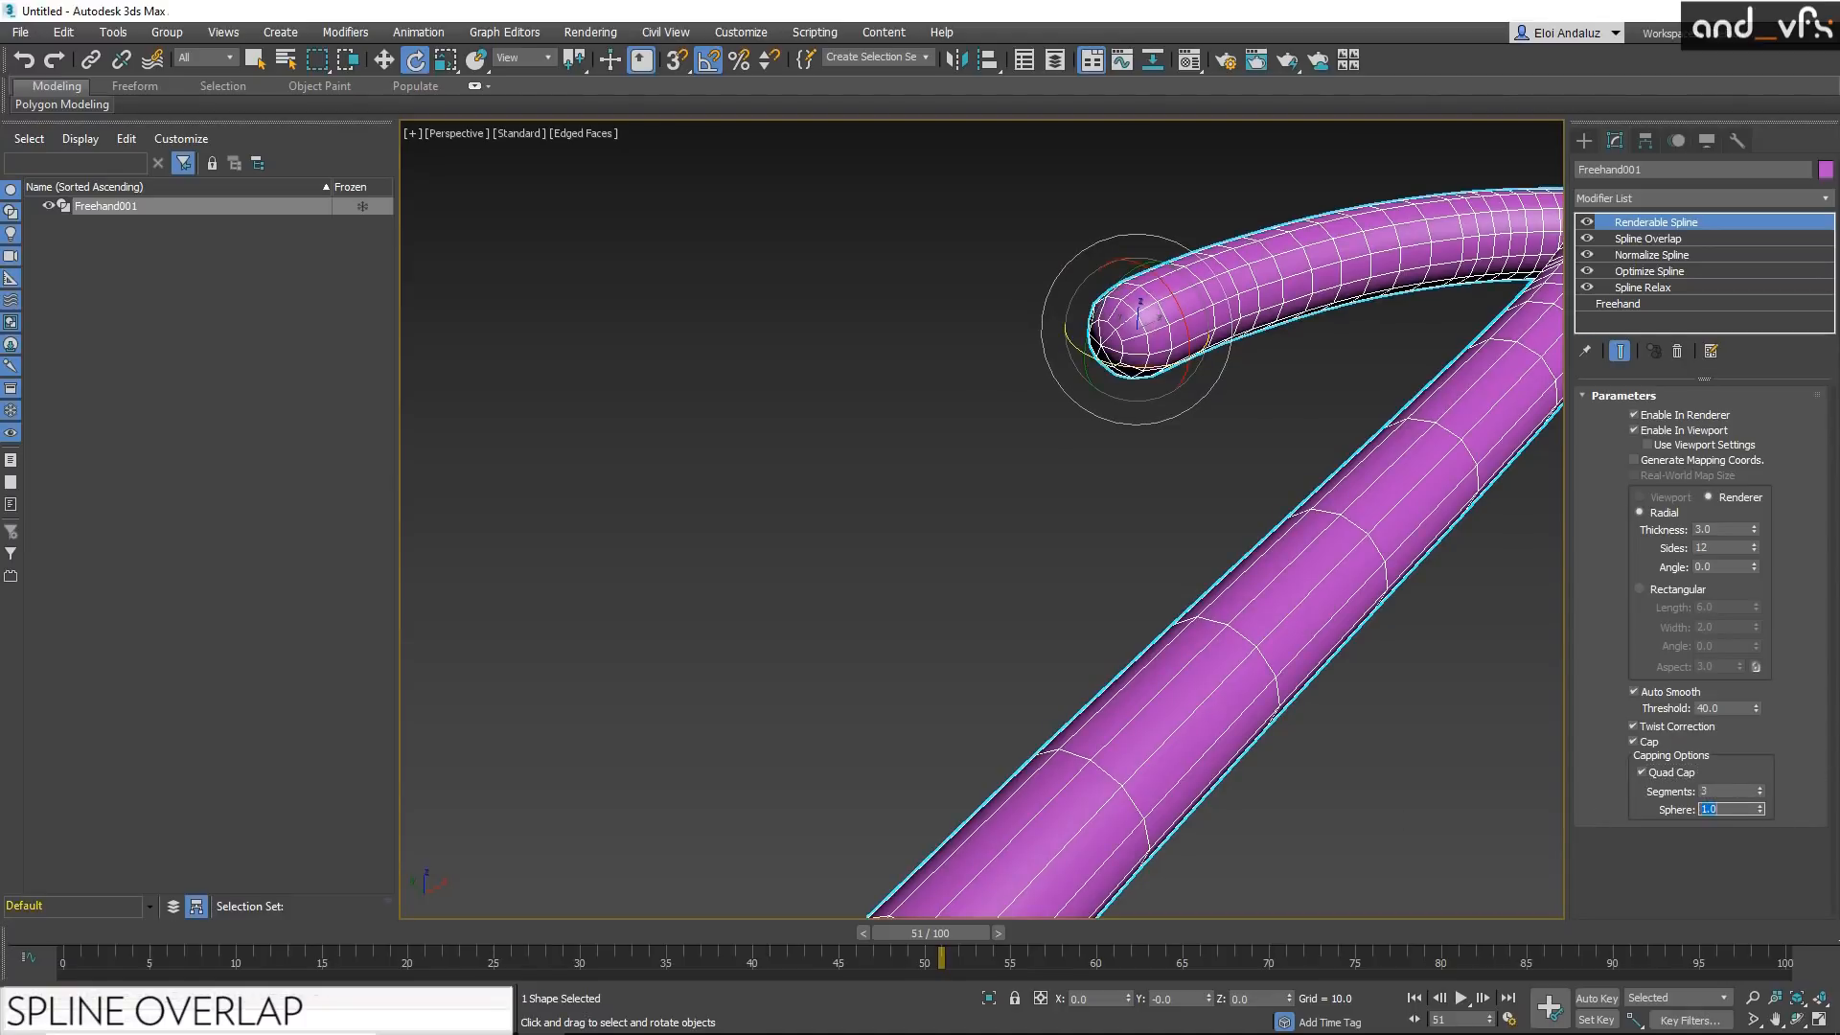
Step: Examine the rounded caps at both ends of the tube from several angles
{"action": "middle_click_drag", "start_coordinate": [1380, 746], "coordinate": [1246, 556], "text": "alt"}
{"action": "middle_click_drag", "start_coordinate": [1245, 555], "coordinate": [661, 469]}
{"action": "scroll", "coordinate": [936, 538], "scroll_direction": "down", "scroll_amount": 5}
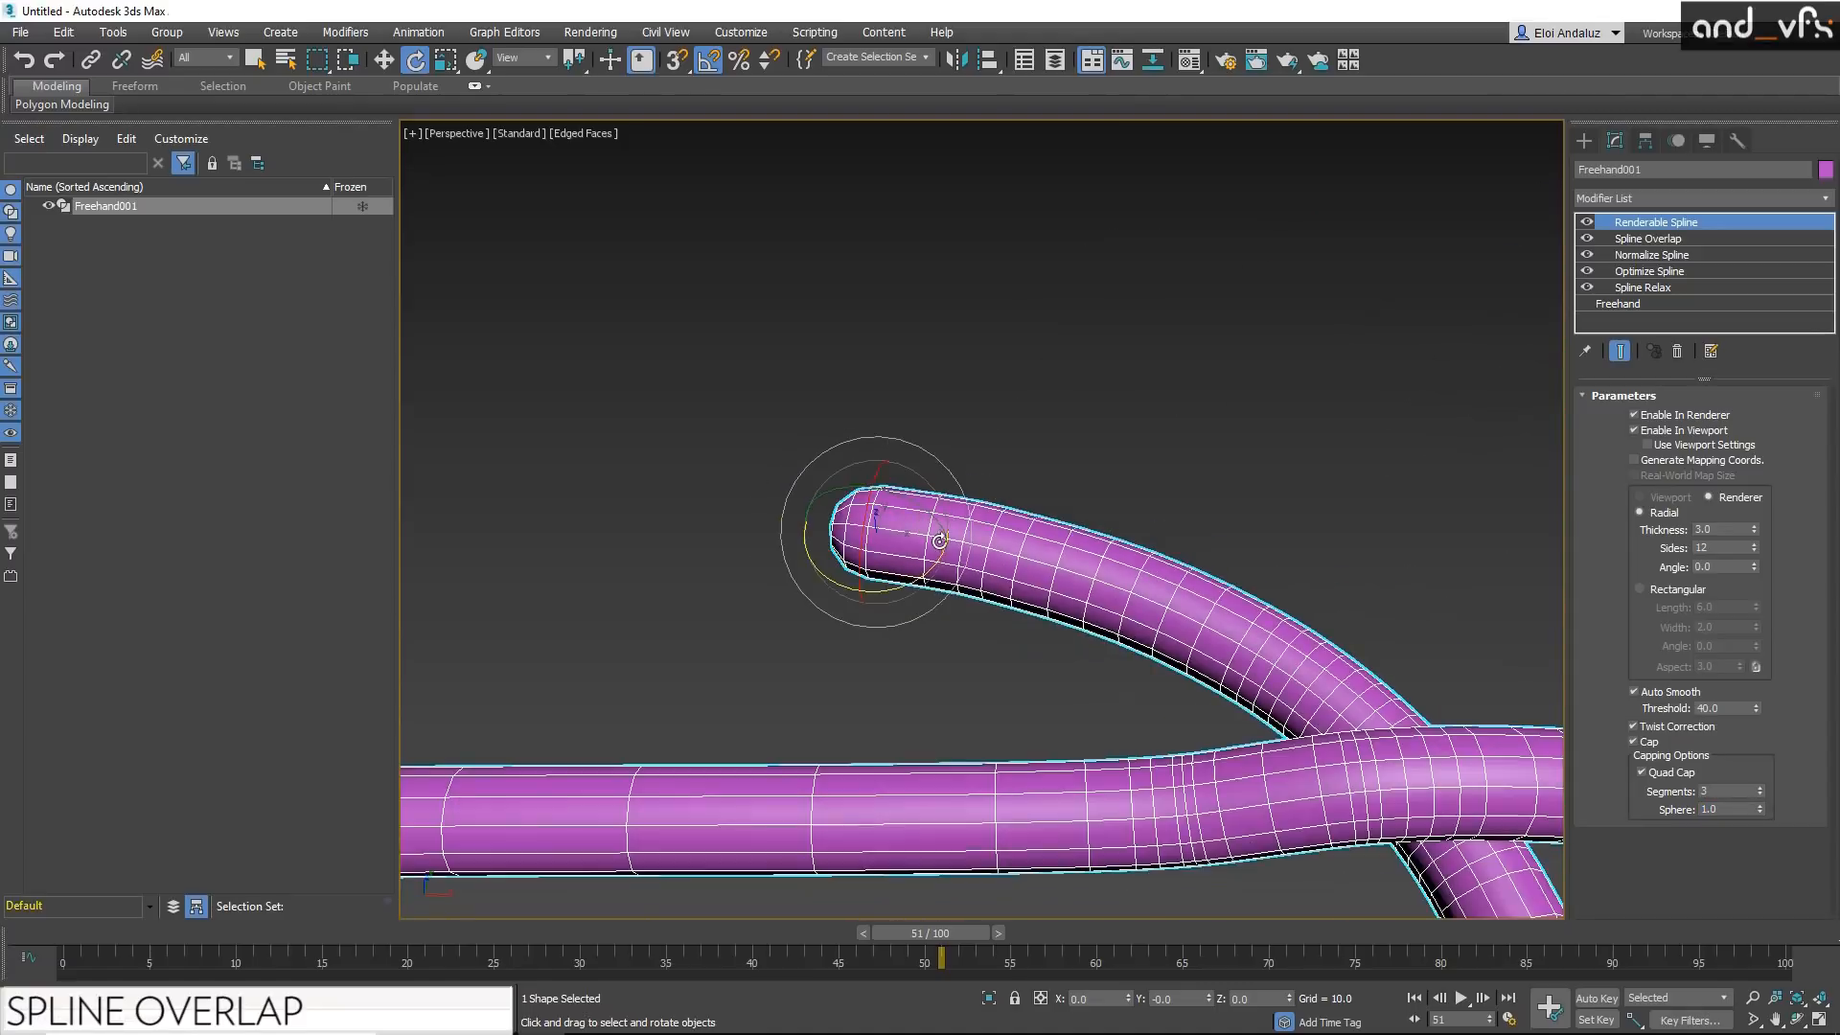
{"action": "middle_click_drag", "start_coordinate": [856, 517], "coordinate": [939, 600]}
{"action": "scroll", "coordinate": [940, 601], "scroll_direction": "down", "scroll_amount": 5}
{"action": "middle_click_drag", "start_coordinate": [923, 226], "coordinate": [757, 583]}
{"action": "middle_click_drag", "start_coordinate": [992, 736], "coordinate": [704, 500]}
{"action": "scroll", "coordinate": [1039, 472], "scroll_direction": "up", "scroll_amount": 10}
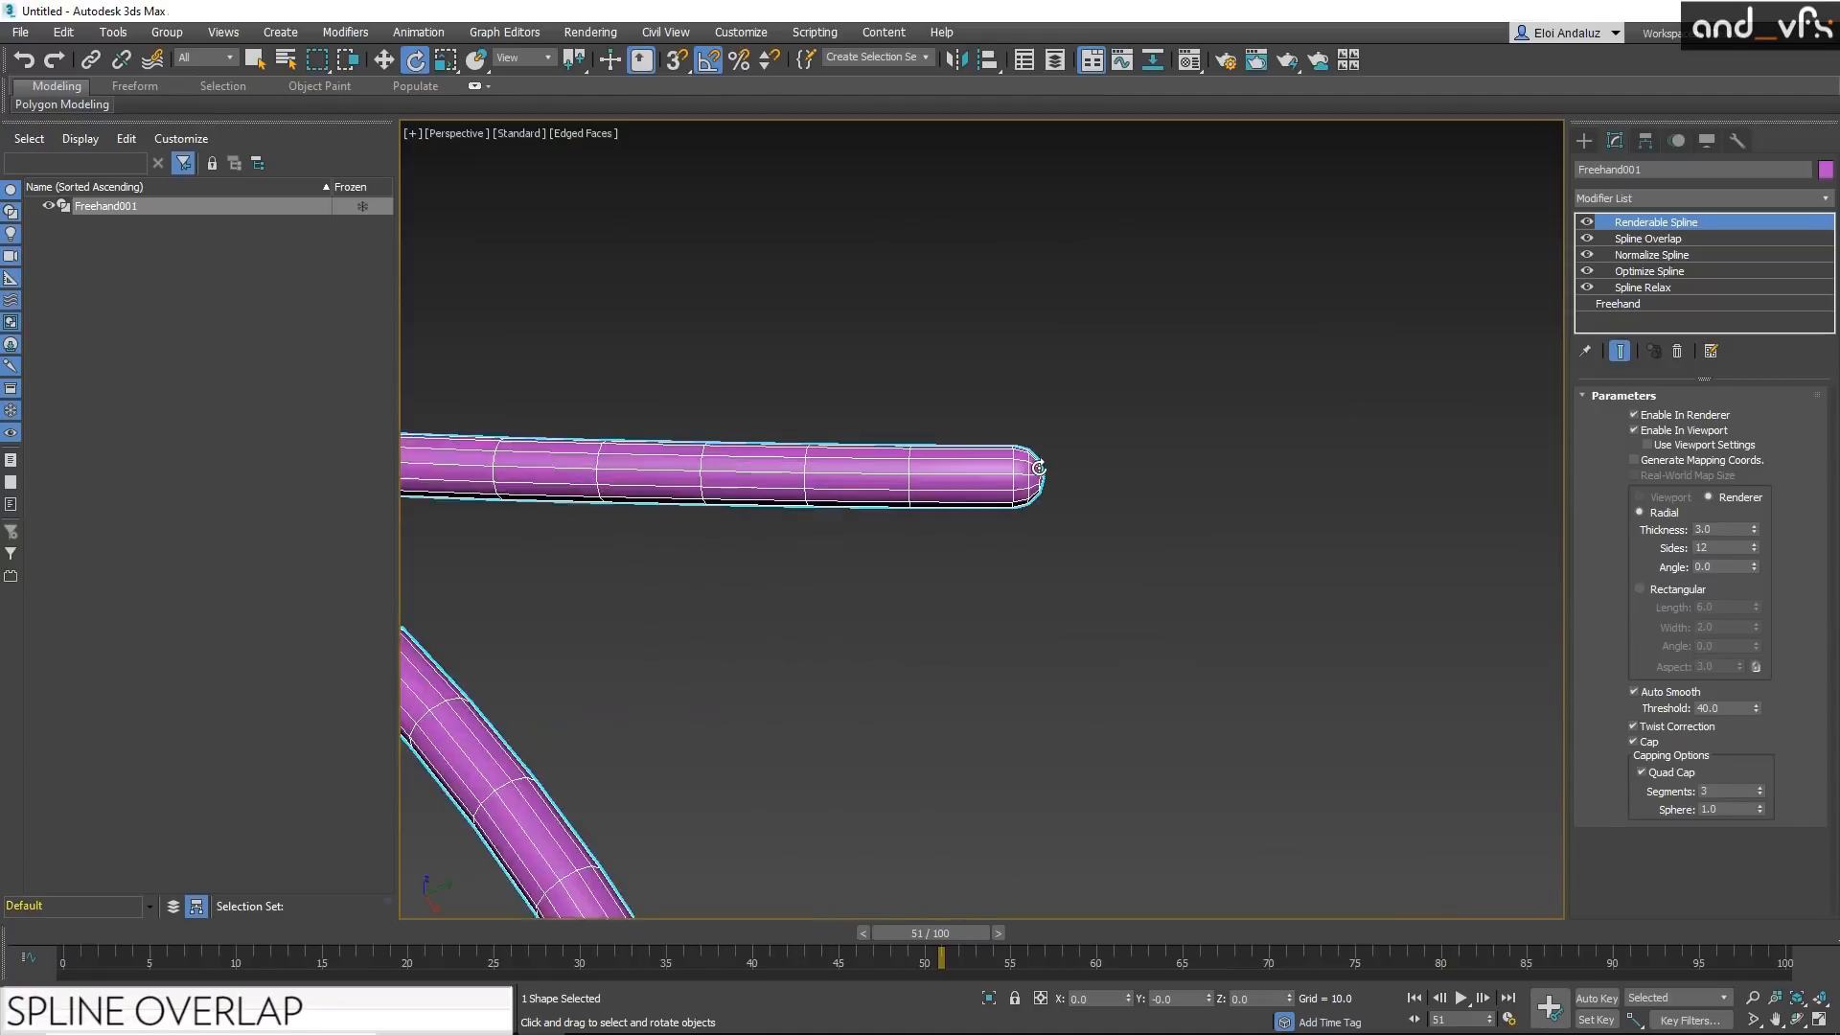
{"action": "scroll", "coordinate": [1039, 471], "scroll_direction": "down", "scroll_amount": 10}
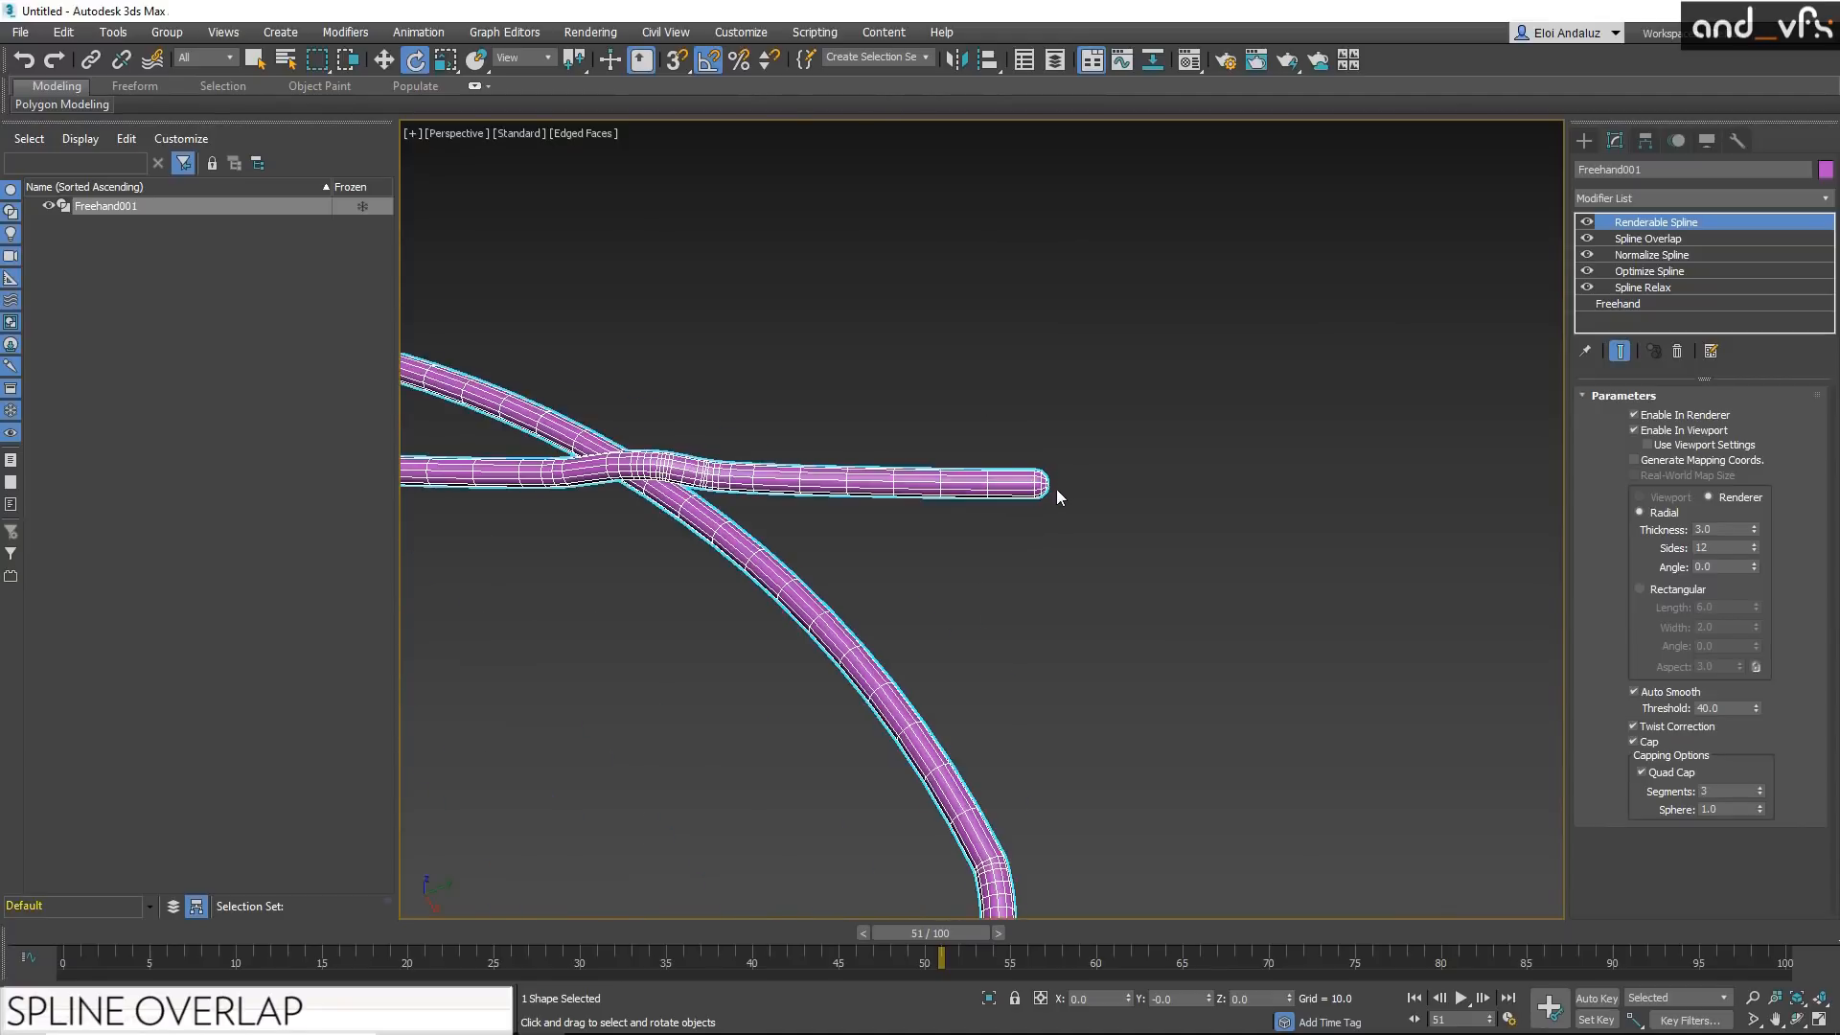
Step: Turn off edged faces as needed and add a Spline Mirror modifier to the freehand tube
{"action": "middle_click_drag", "start_coordinate": [861, 626], "coordinate": [1231, 548]}
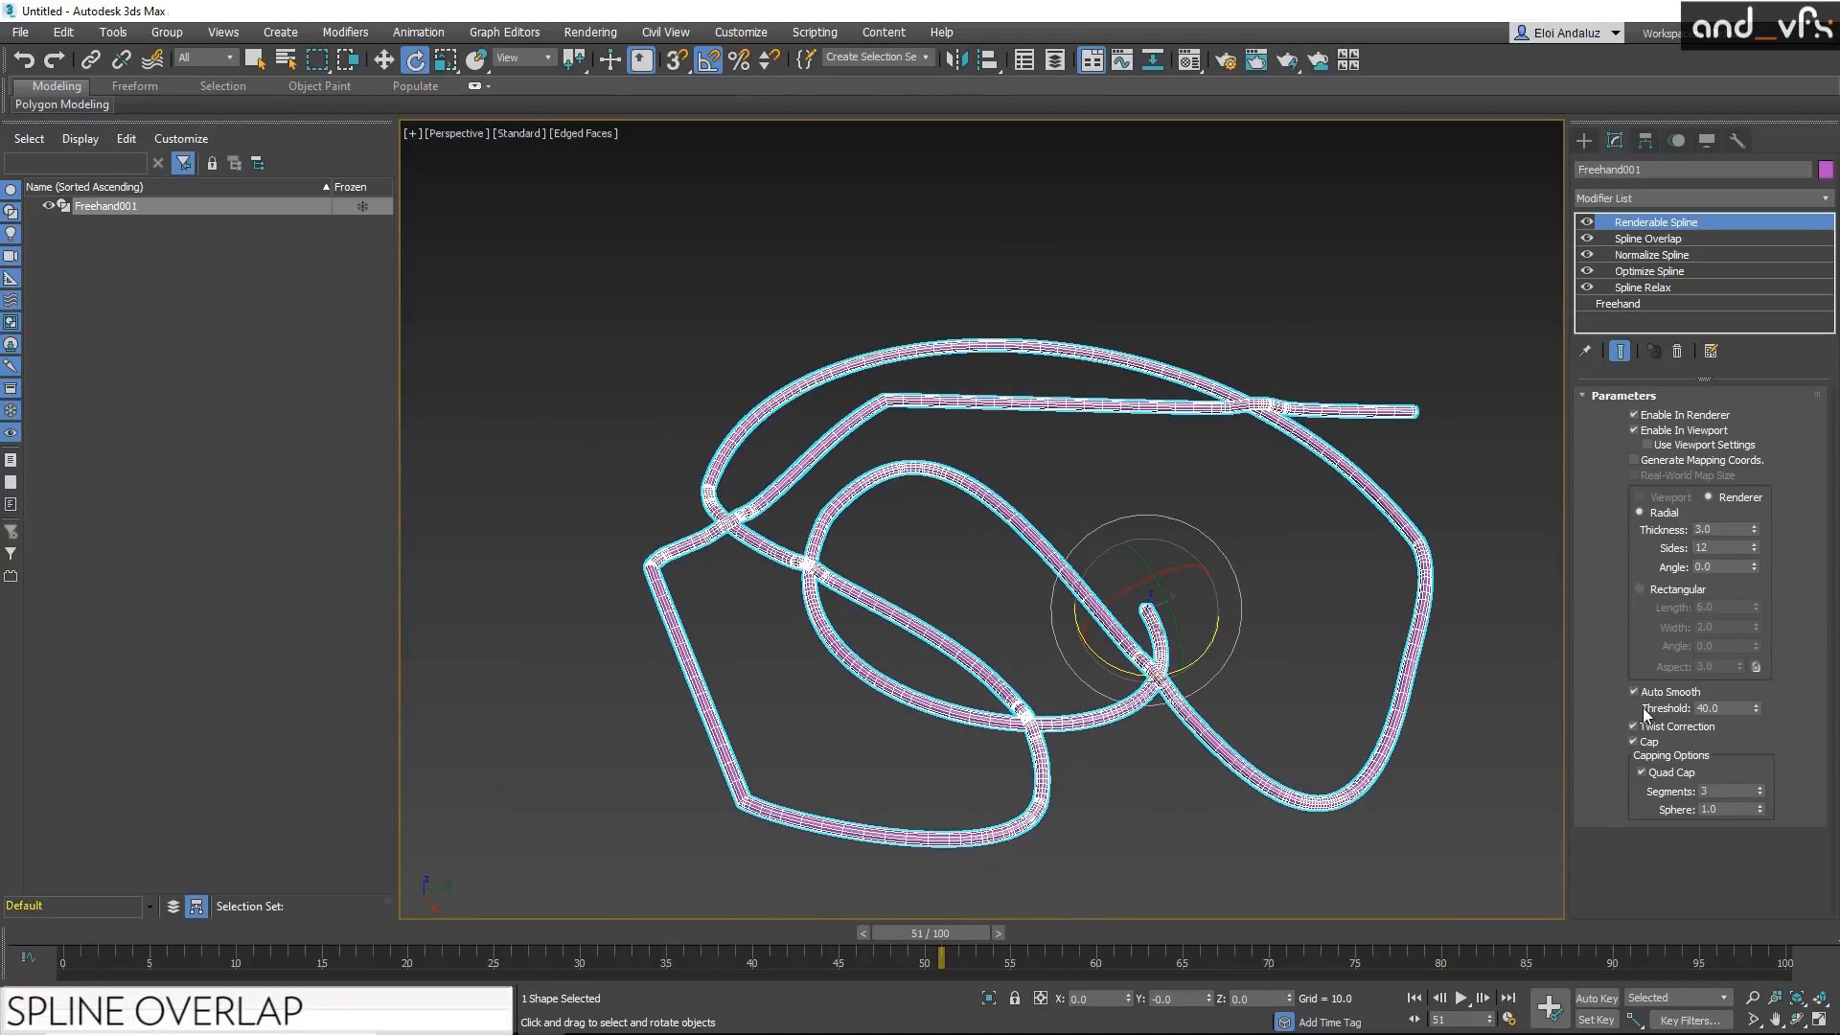
{"action": "left_click", "coordinate": [1666, 729]}
{"action": "type", "text": "x"}
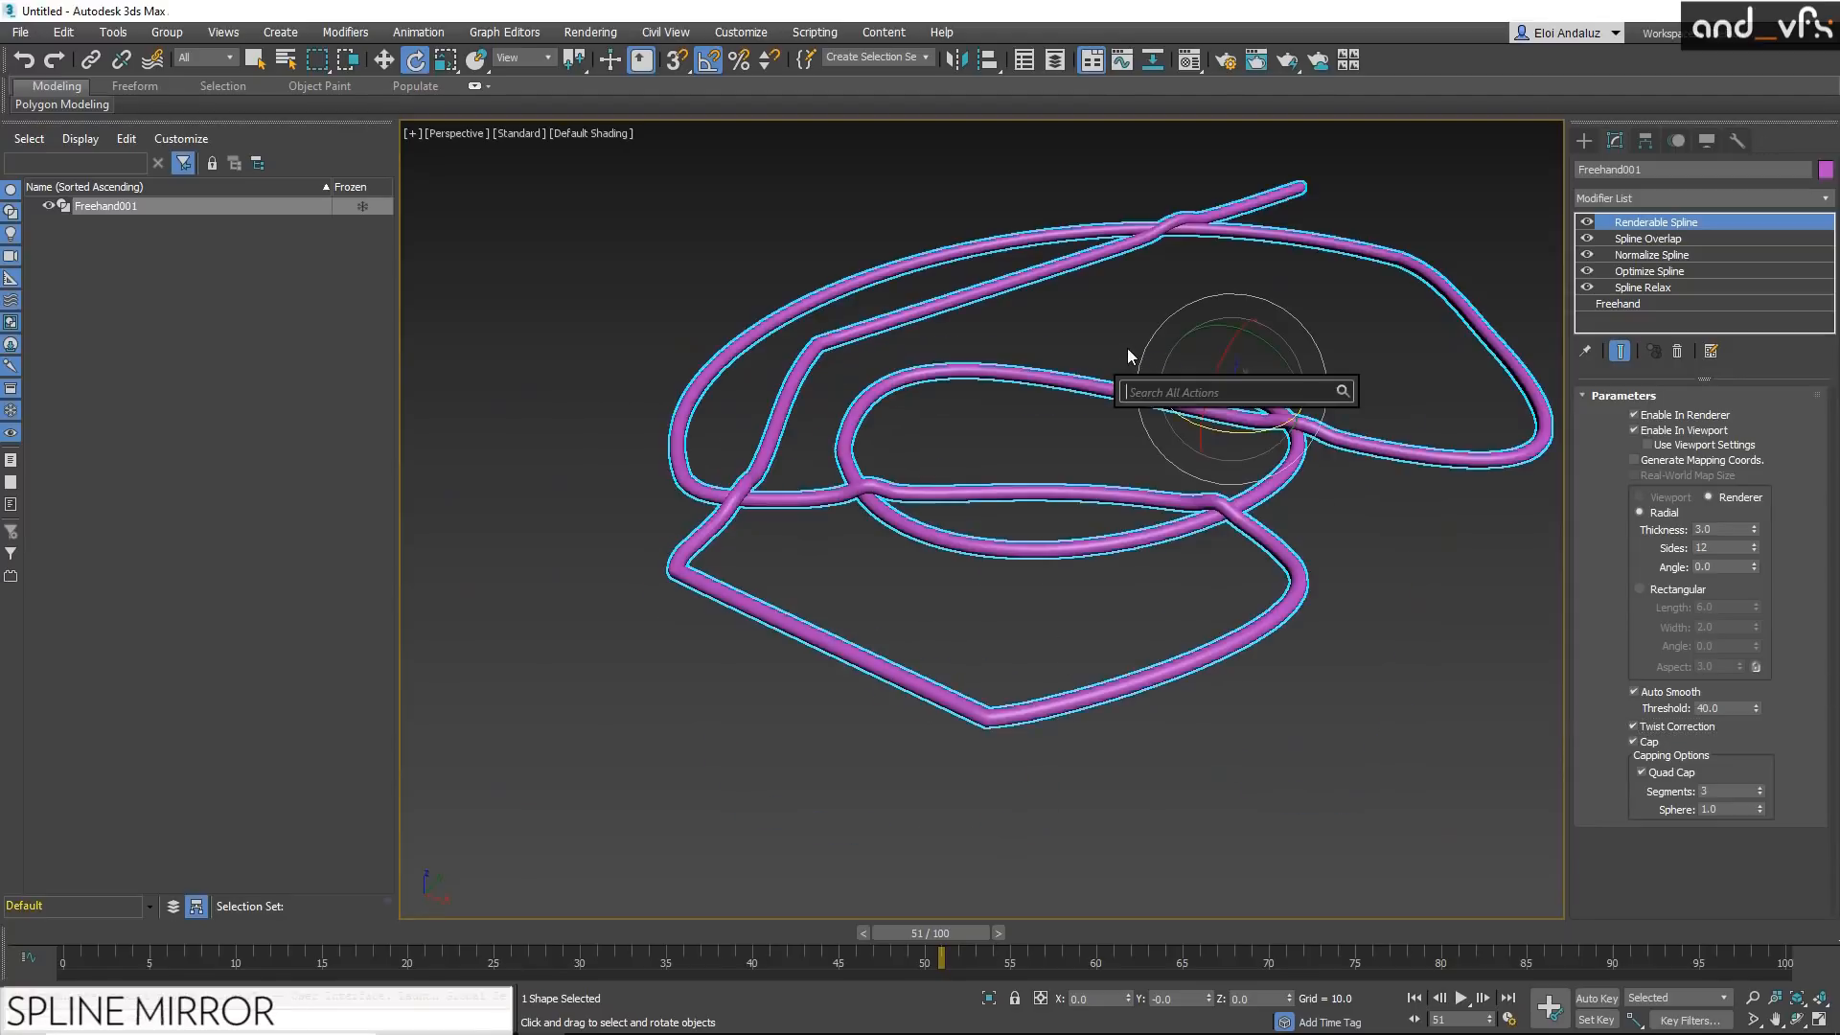
{"action": "type", "text": "spline"}
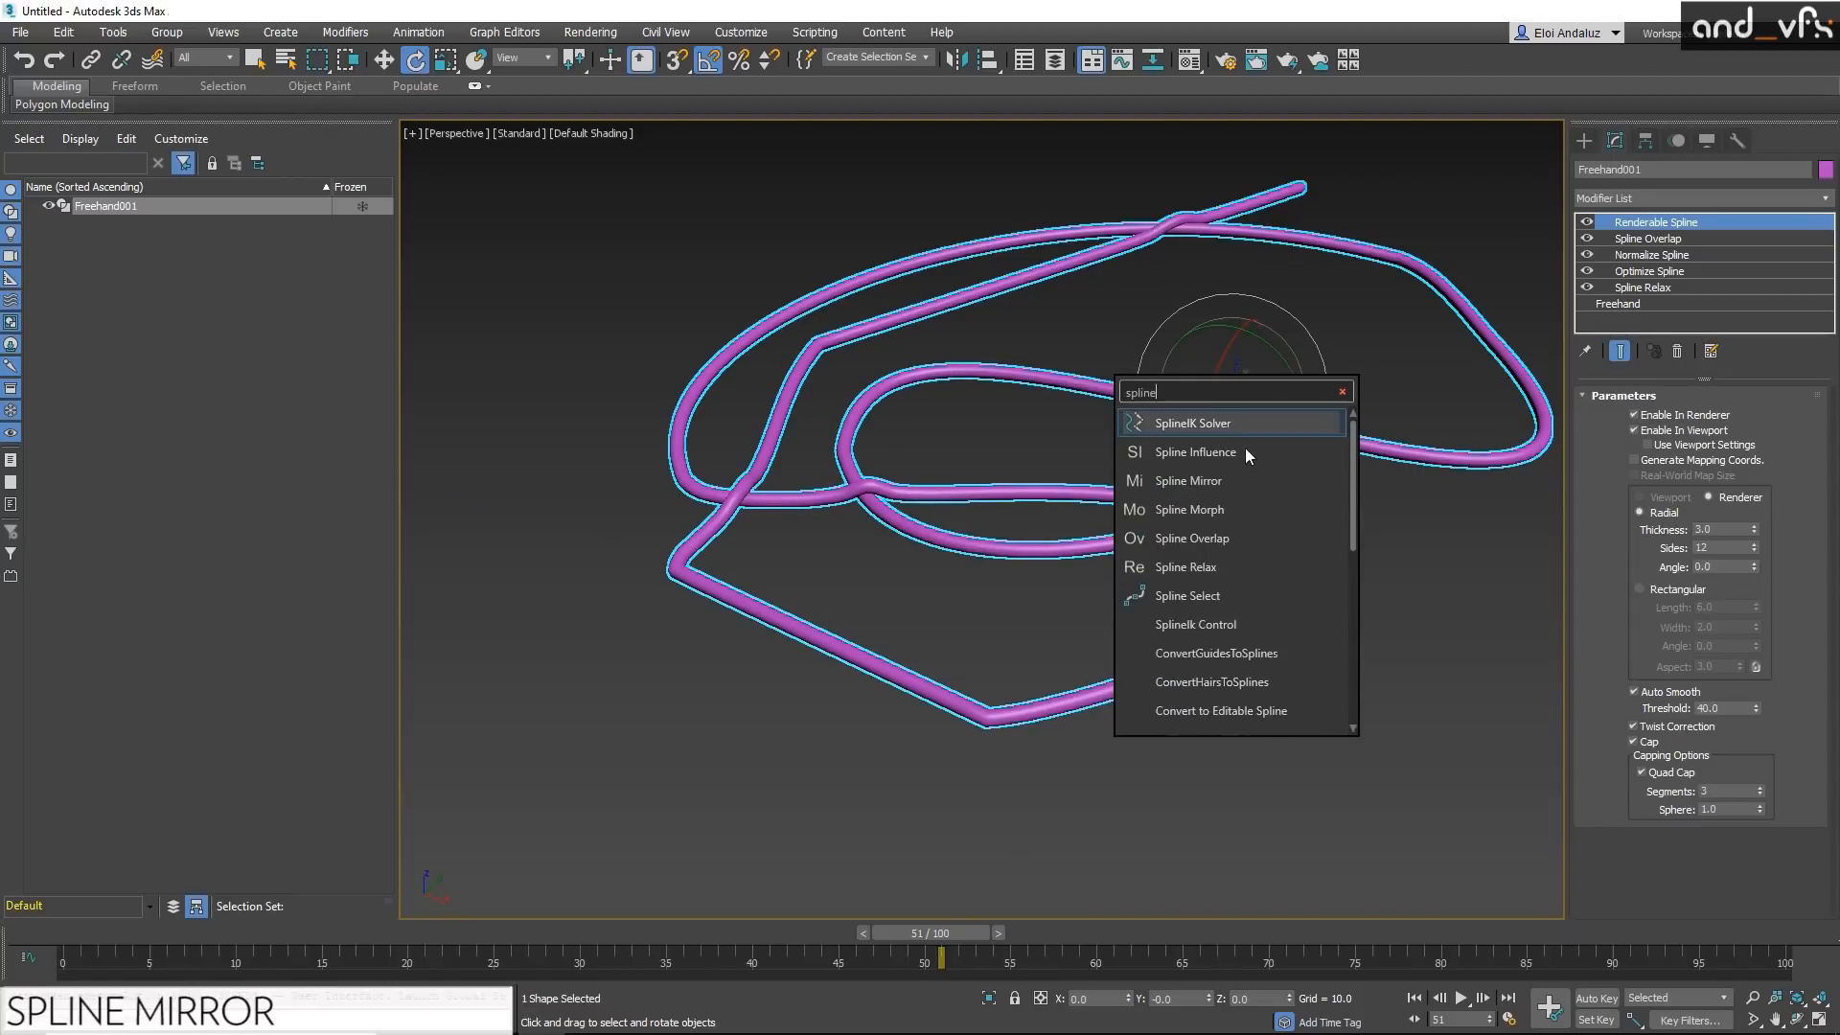
{"action": "left_click", "coordinate": [1188, 481]}
Step: Slide the Spline Mirror plane along the X axis at its Mirror sub-object level
{"action": "key", "text": "1"}
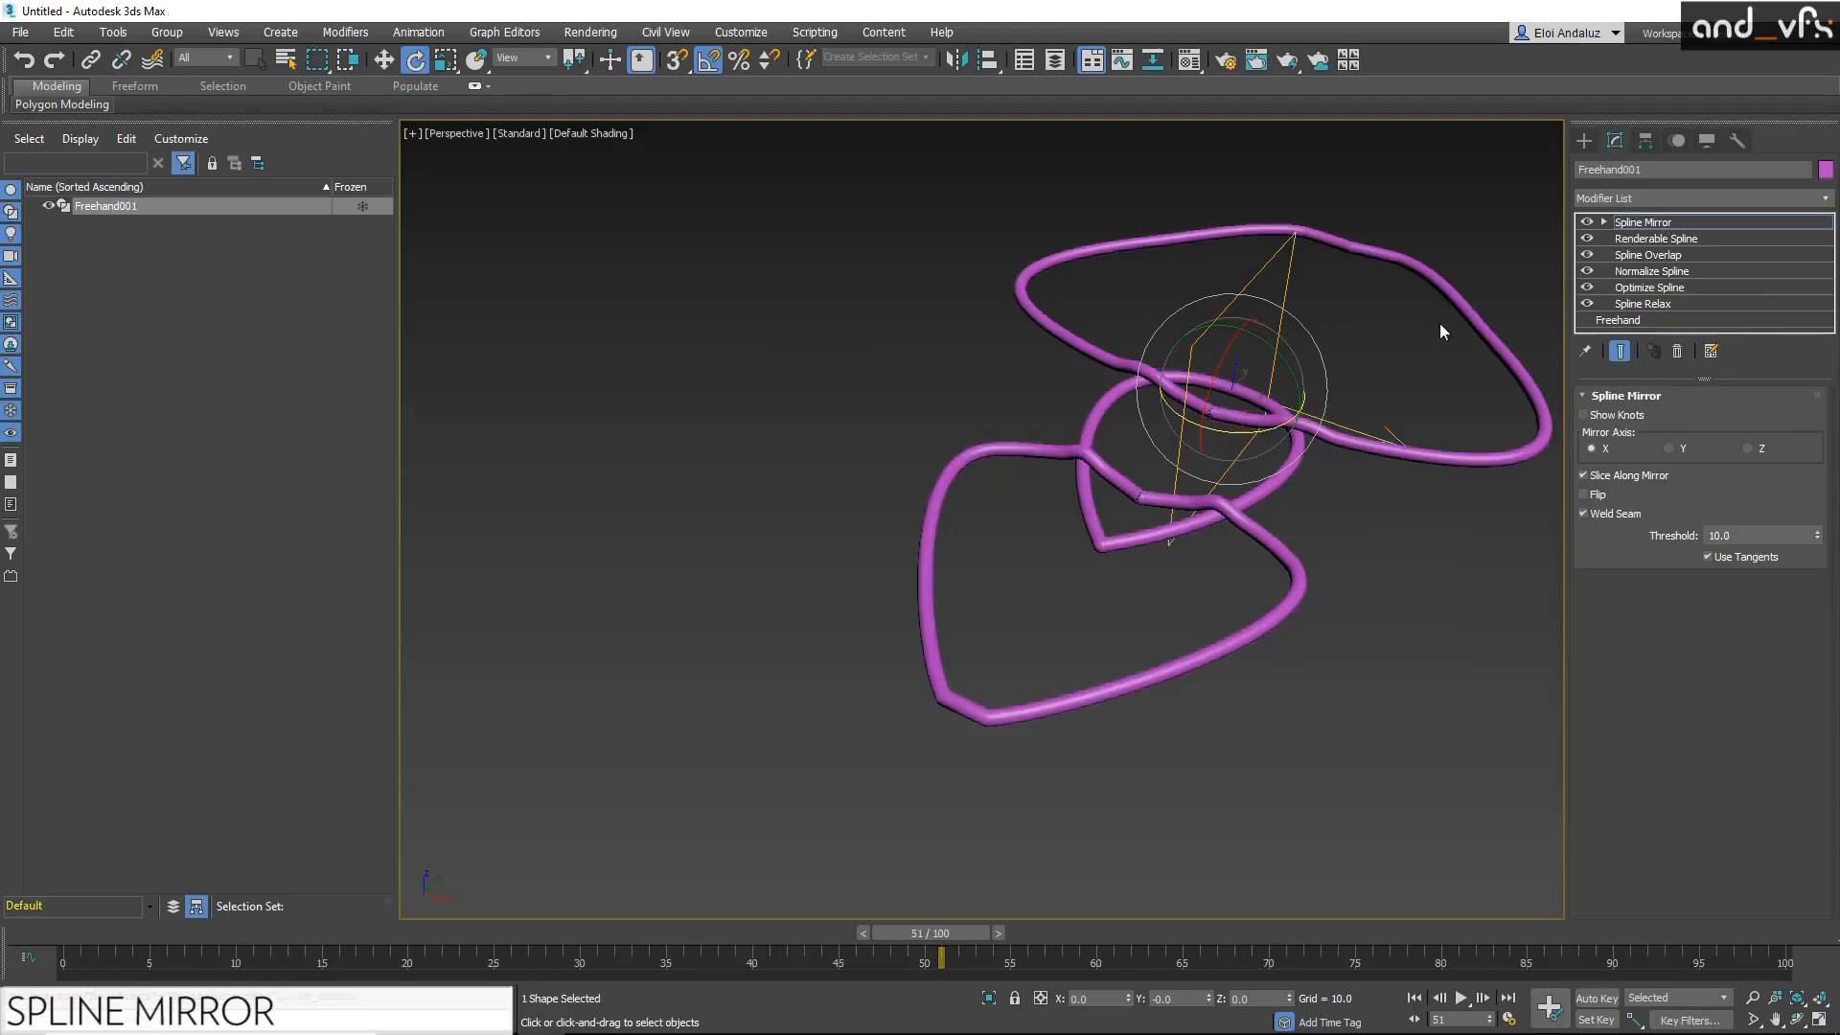
{"action": "middle_click_drag", "start_coordinate": [1282, 362], "coordinate": [1223, 375]}
{"action": "key", "text": "w"}
{"action": "left_click_drag", "start_coordinate": [1239, 422], "coordinate": [1204, 408]}
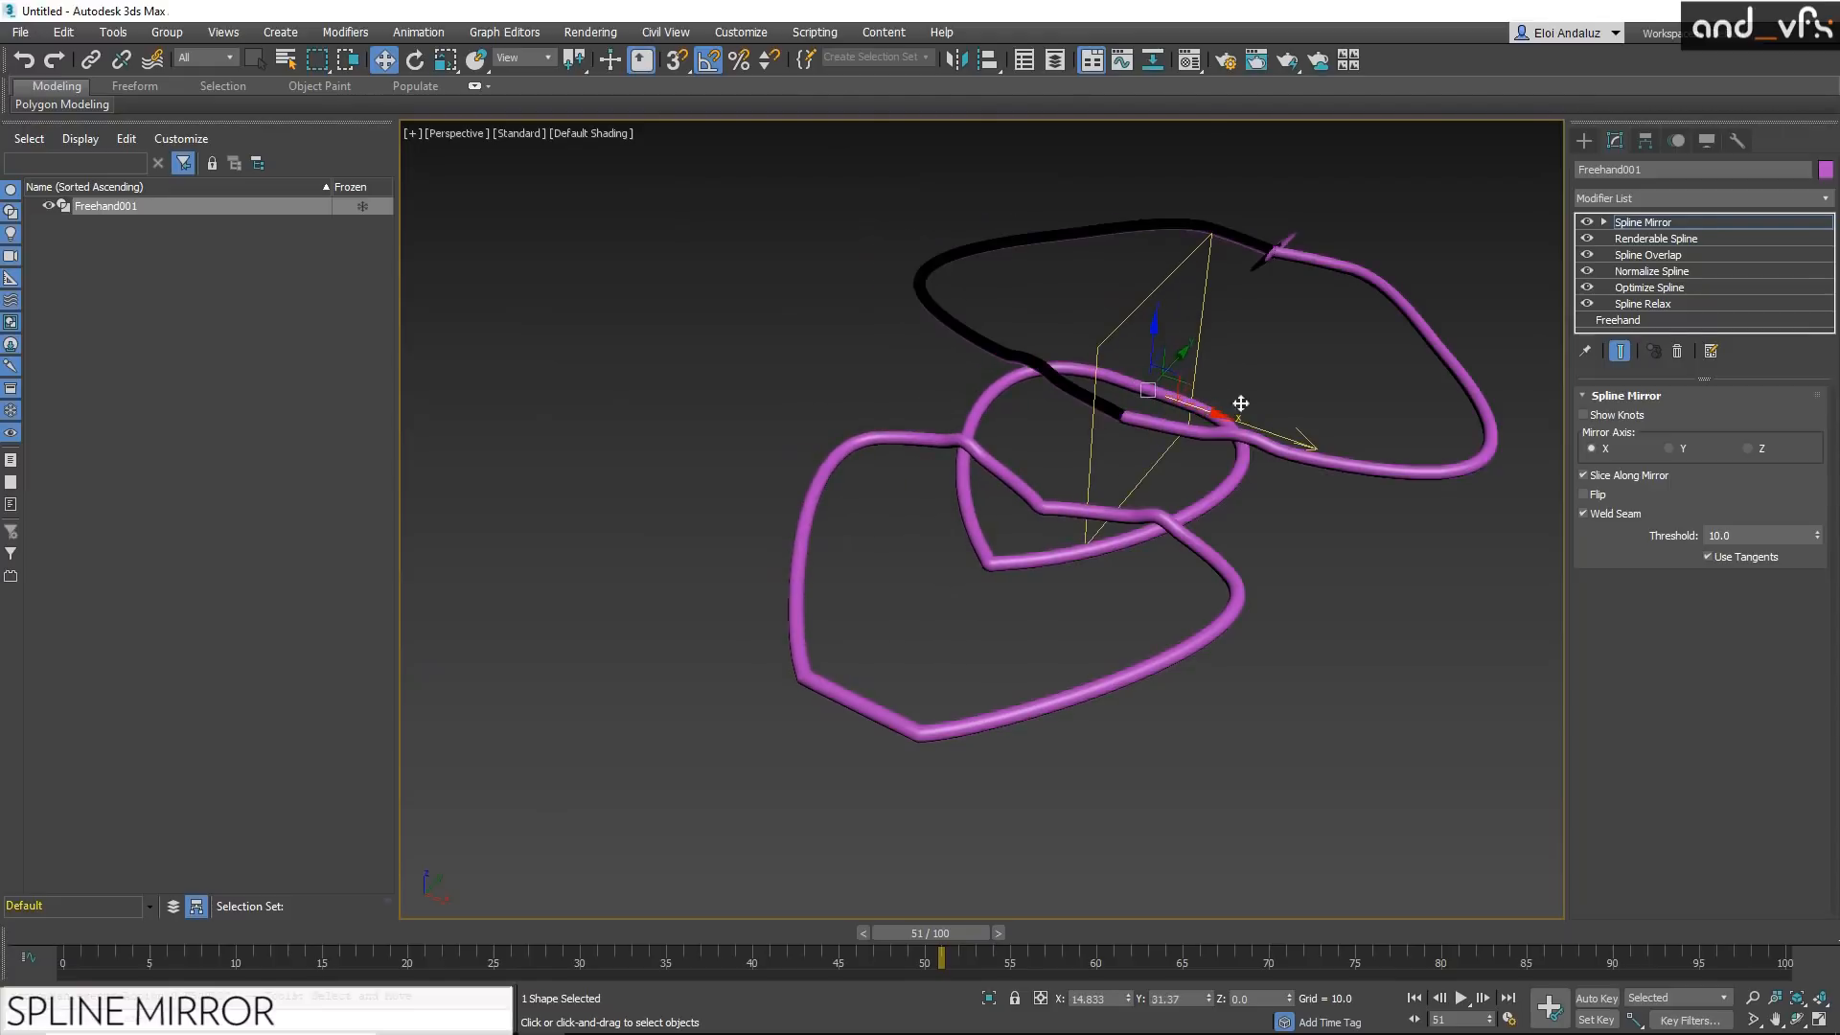
Step: Place Spline Mirror below Renderable Spline in the stack and slide its mirror plane along X
{"action": "left_click_drag", "start_coordinate": [1654, 223], "coordinate": [1675, 251]}
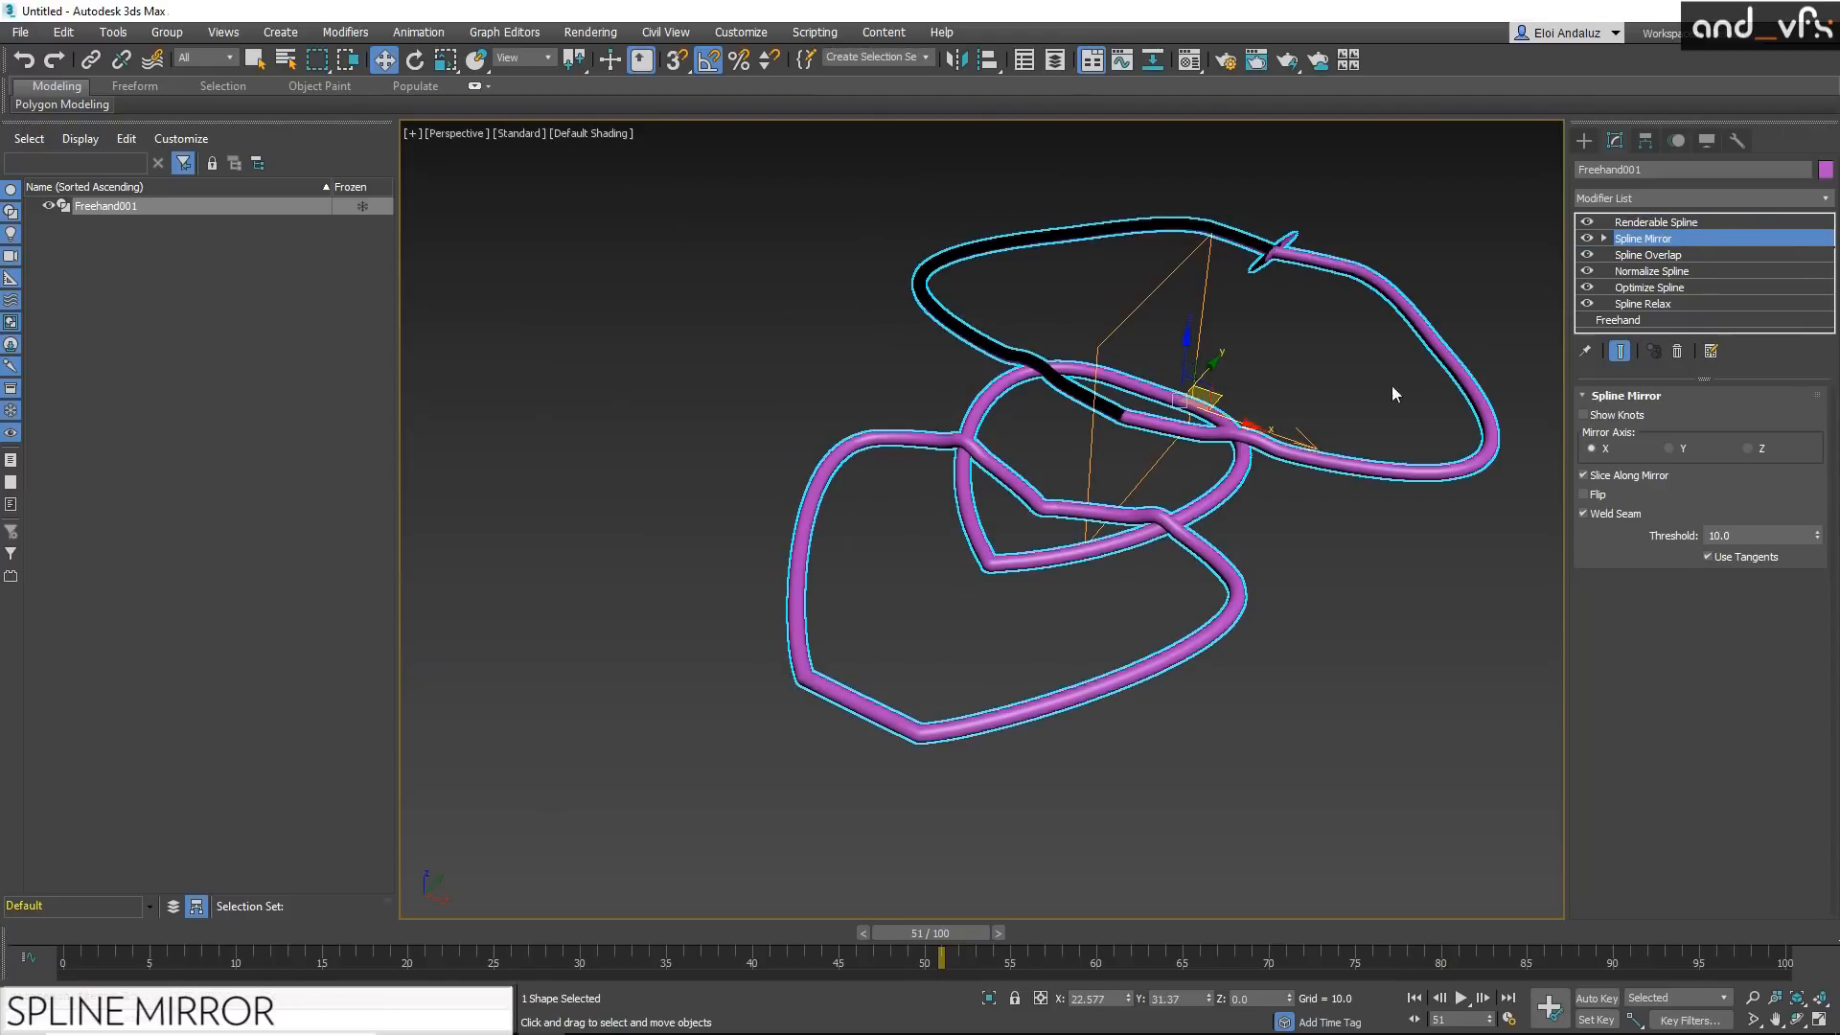
{"action": "left_click_drag", "start_coordinate": [1245, 427], "coordinate": [1230, 422]}
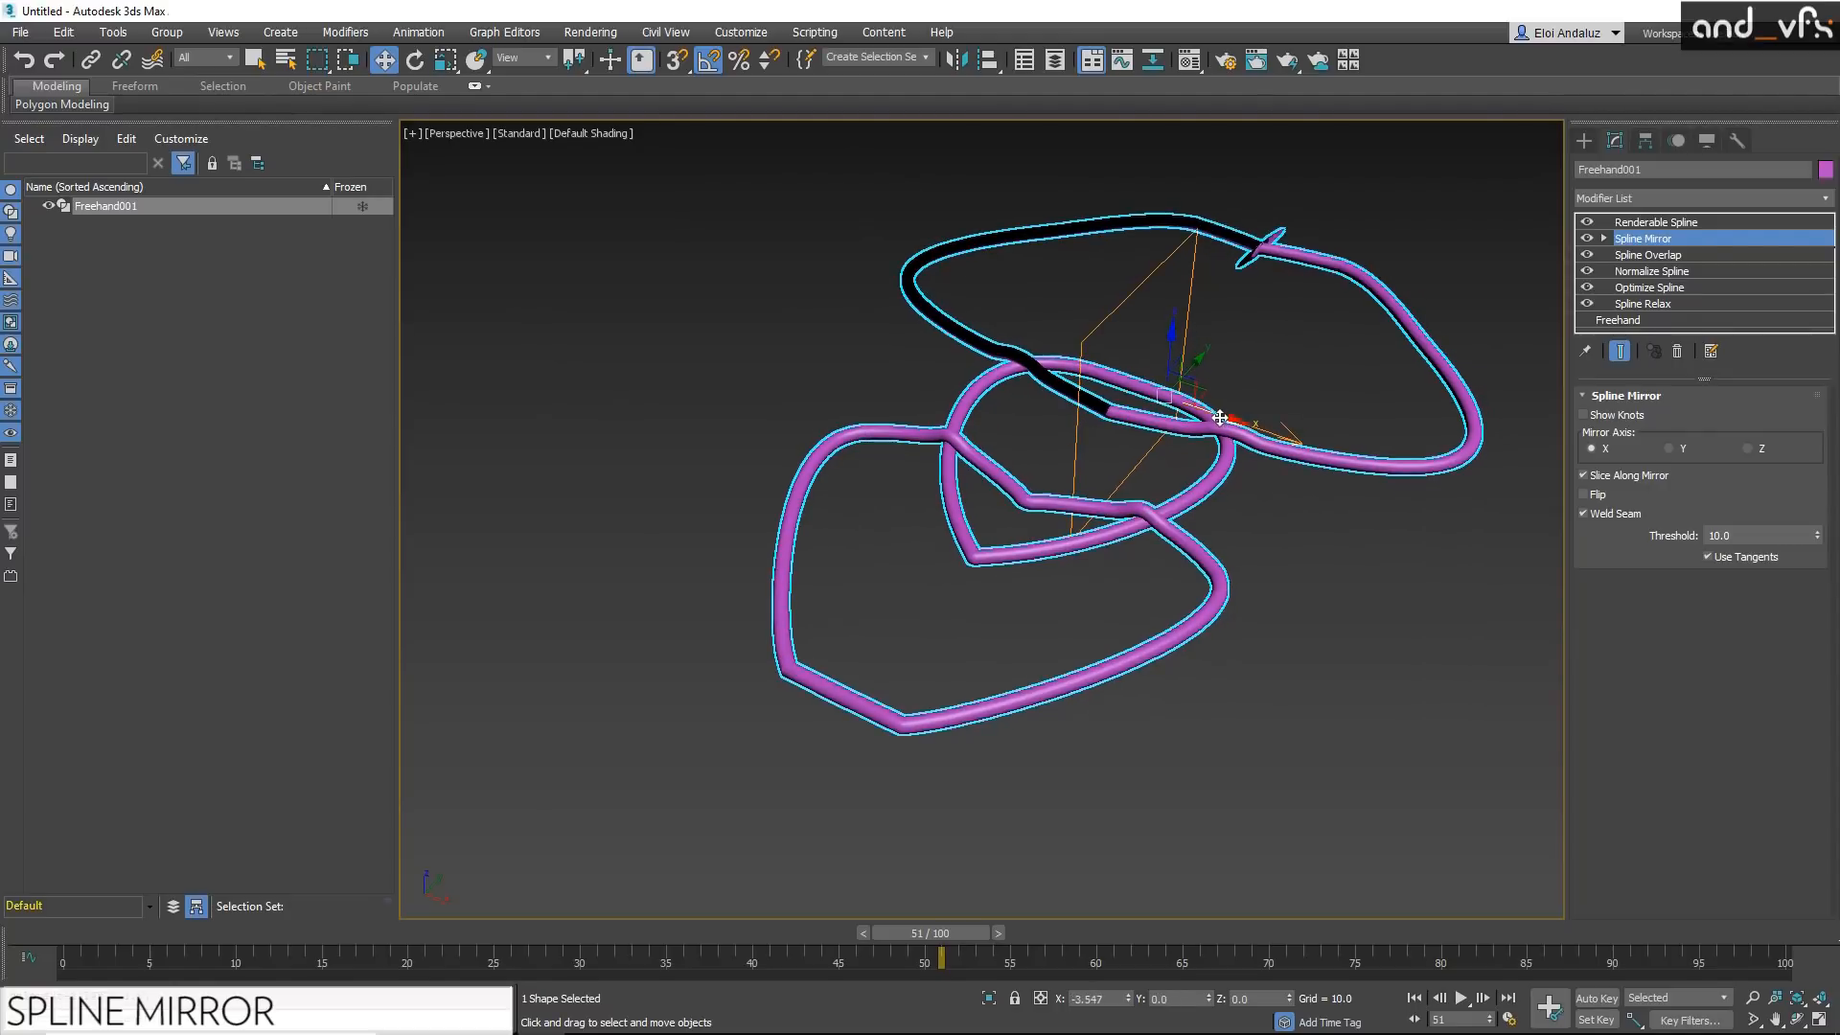
{"action": "left_click", "coordinate": [1603, 238]}
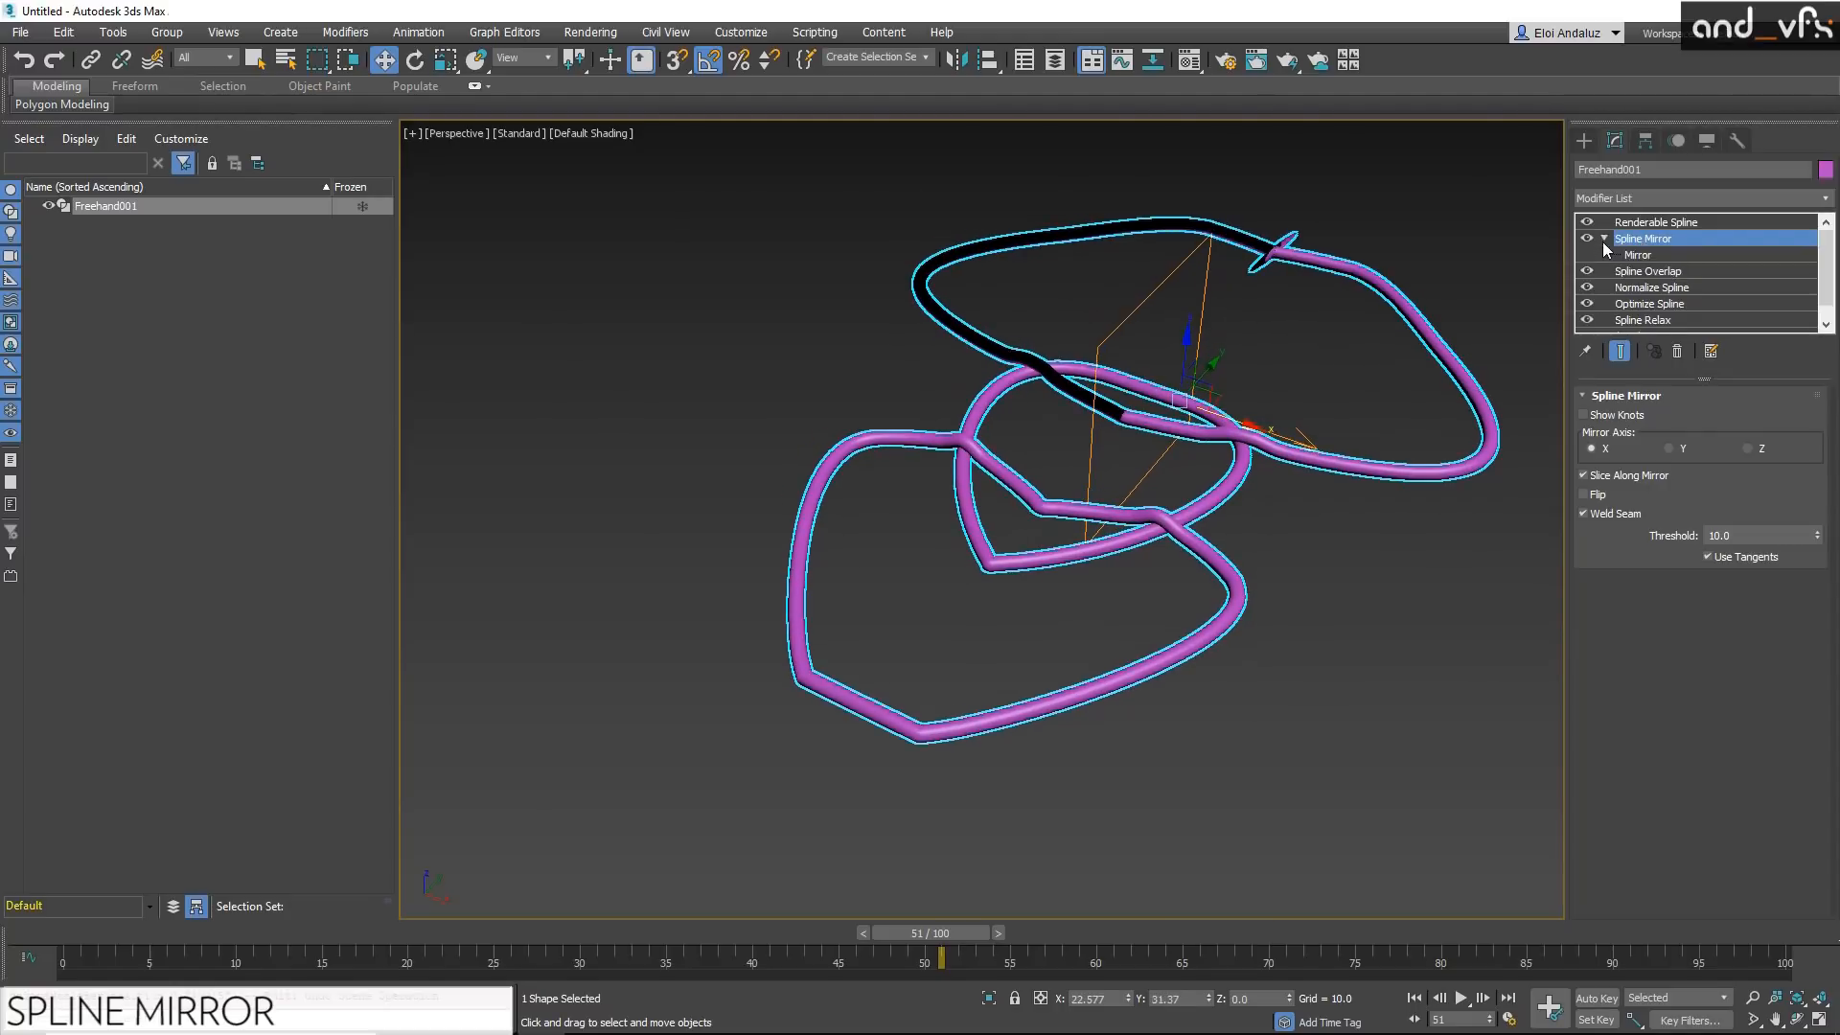
{"action": "left_click", "coordinate": [1637, 255]}
{"action": "left_click_drag", "start_coordinate": [1195, 415], "coordinate": [1232, 416]}
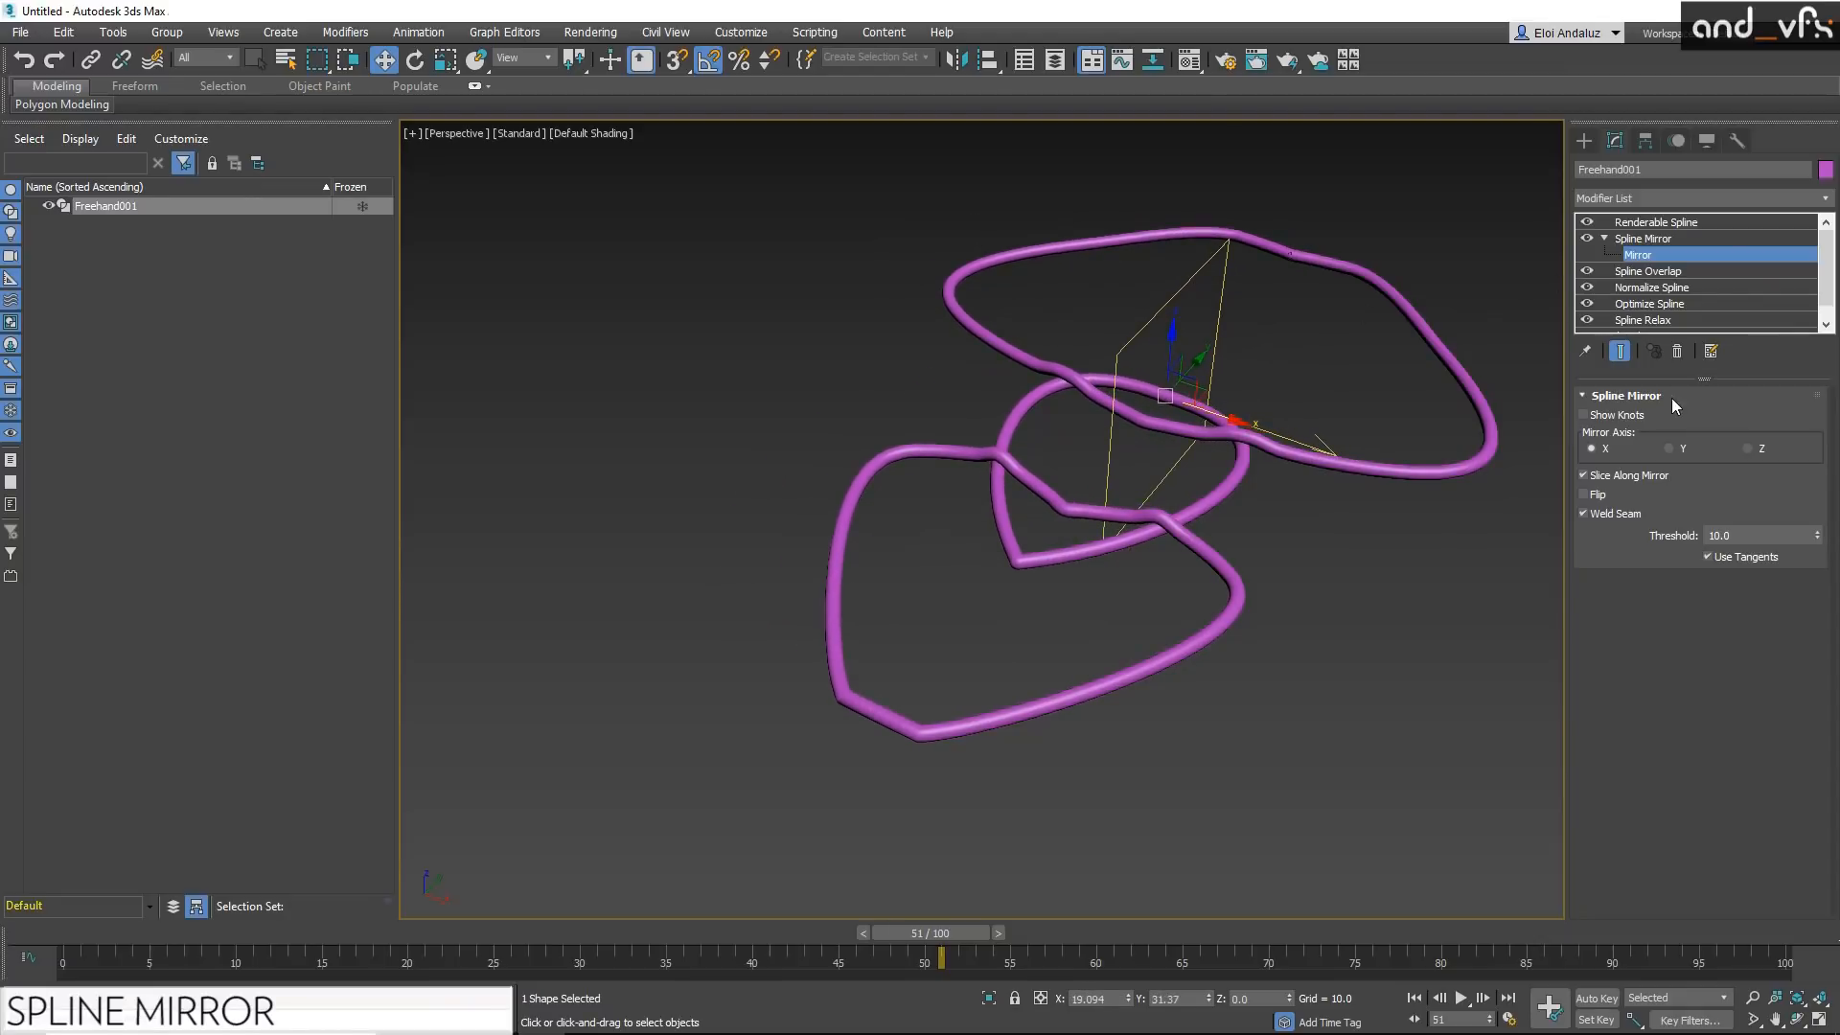
Step: Set the mirror axis to Z after trying Y, and shift the mirror plane vertically
{"action": "left_click", "coordinate": [1676, 446]}
{"action": "left_click", "coordinate": [1768, 448]}
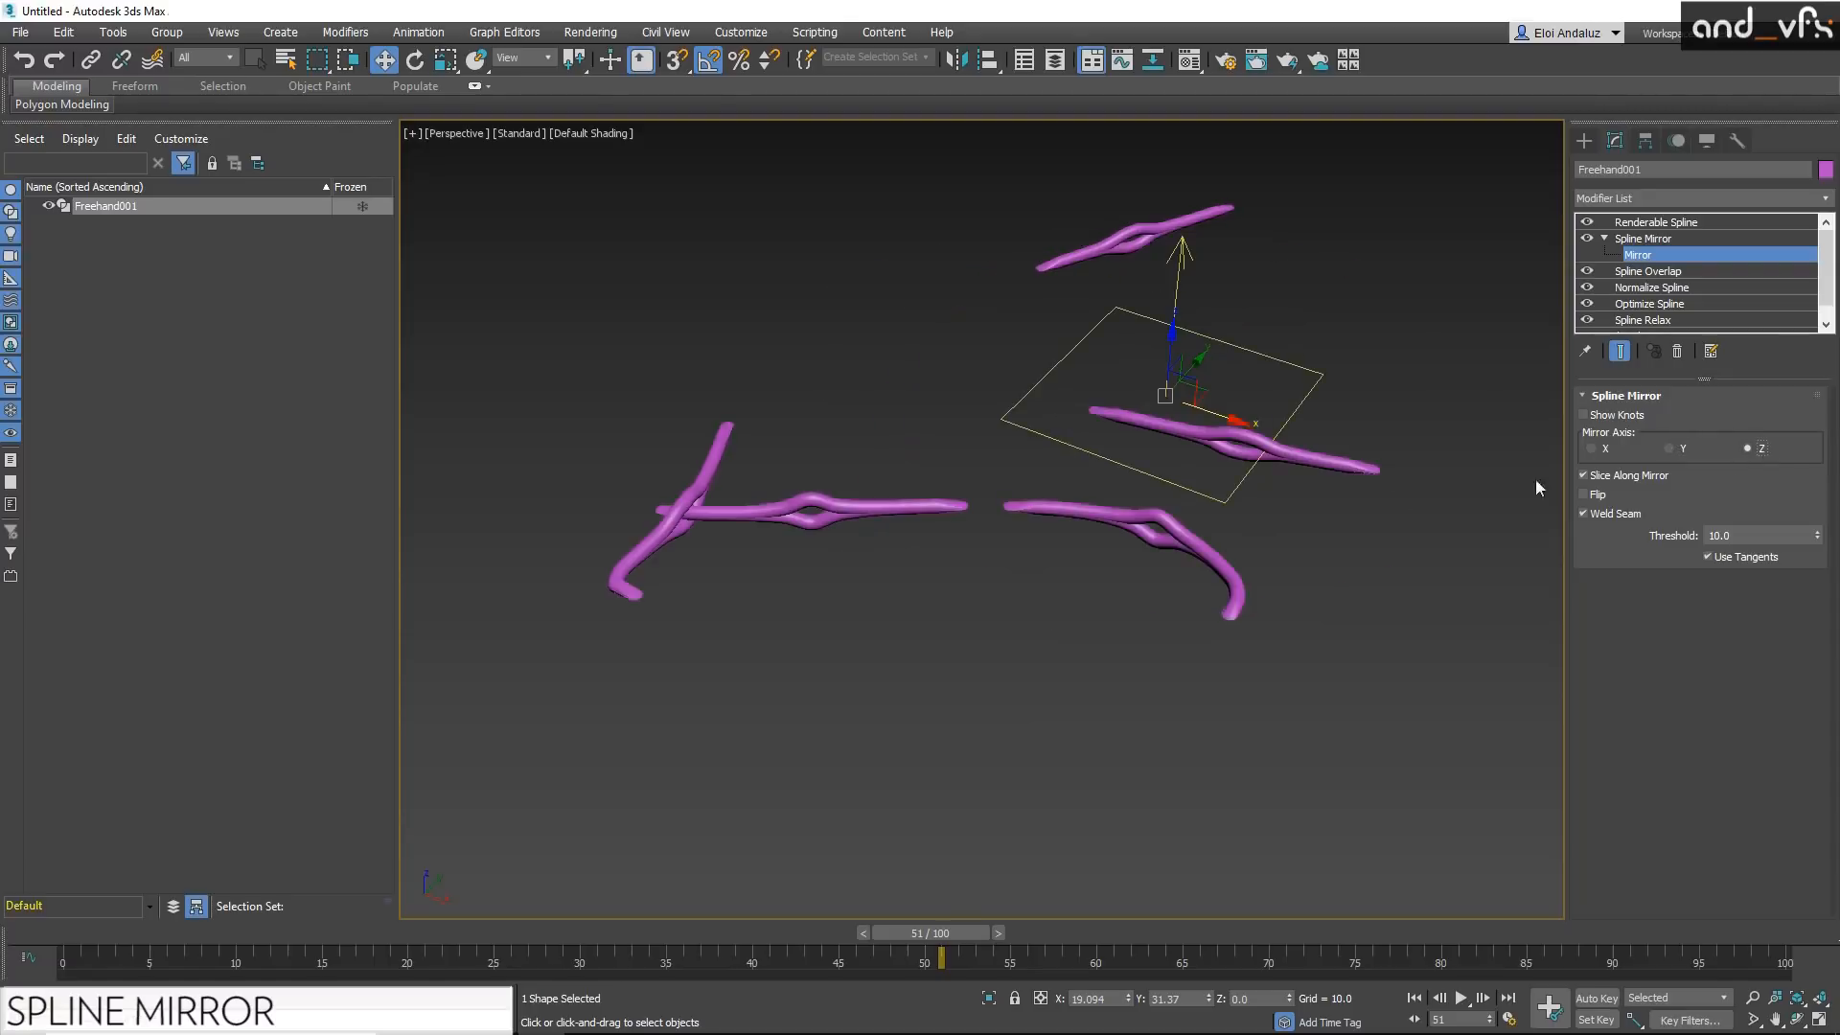
{"action": "middle_click_drag", "start_coordinate": [1391, 490], "coordinate": [1313, 478], "text": "alt"}
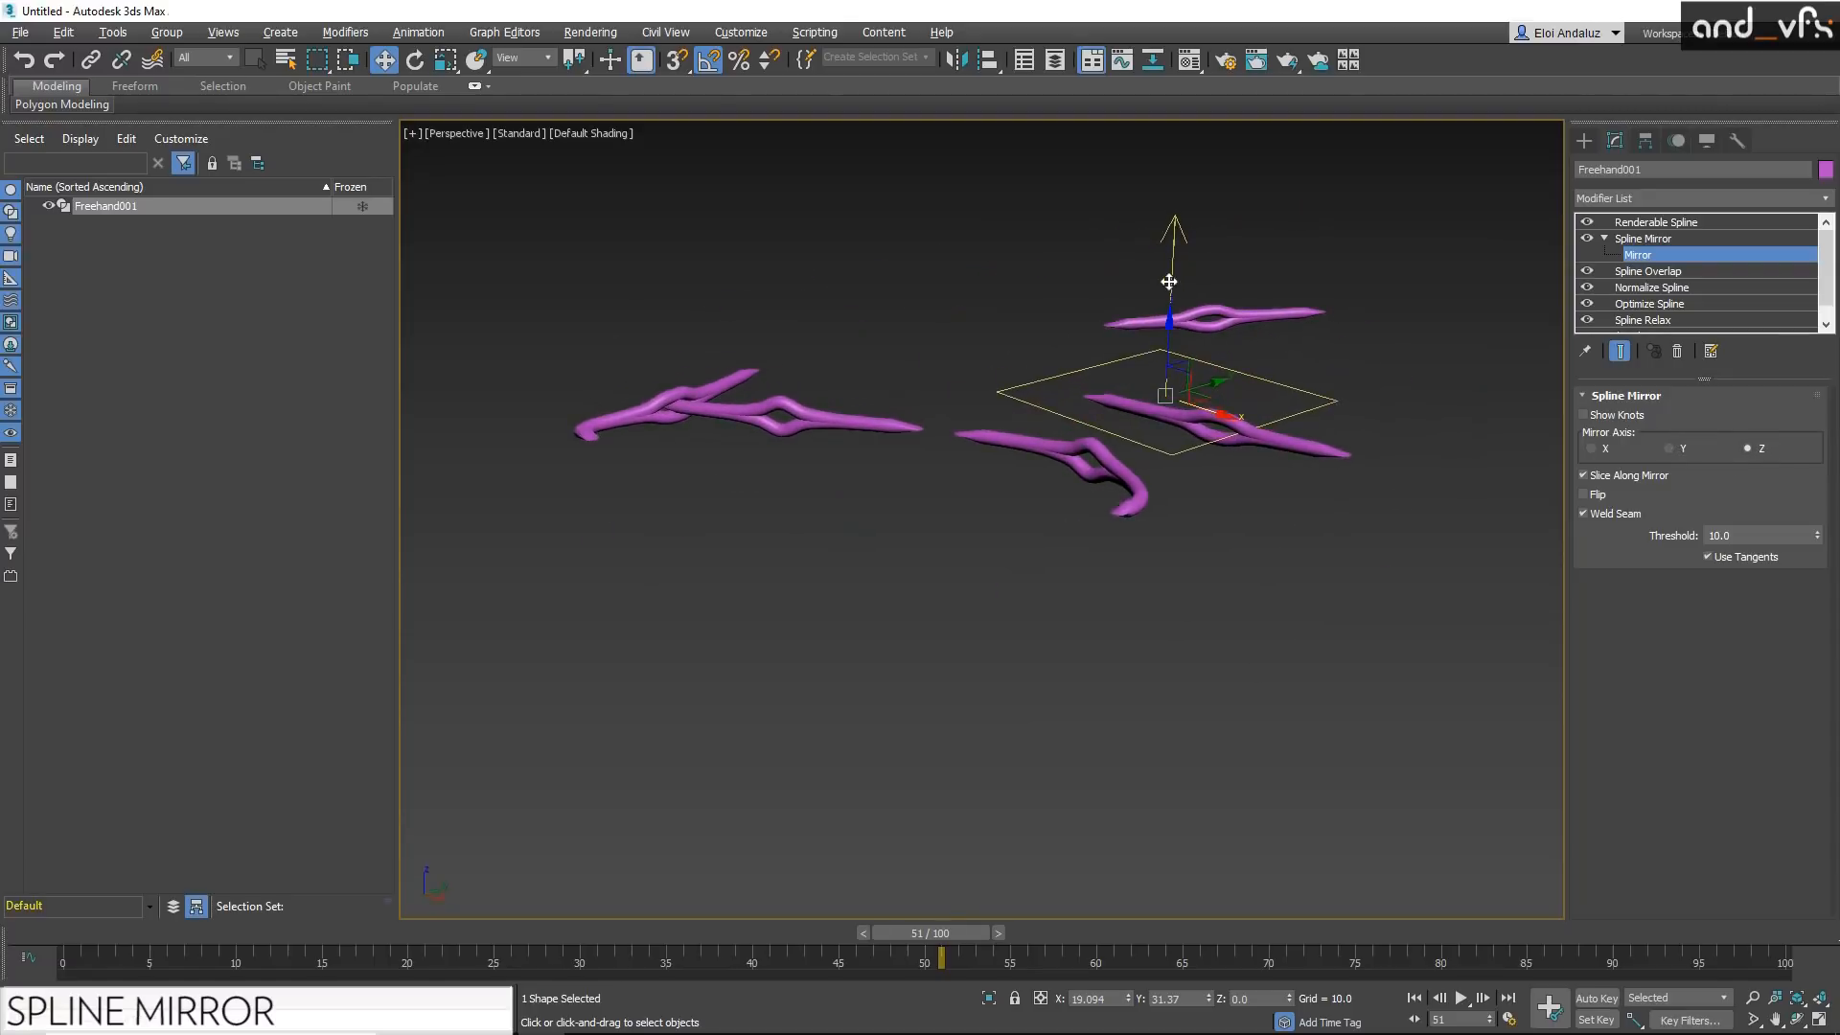
{"action": "left_click_drag", "start_coordinate": [1169, 282], "coordinate": [1169, 269]}
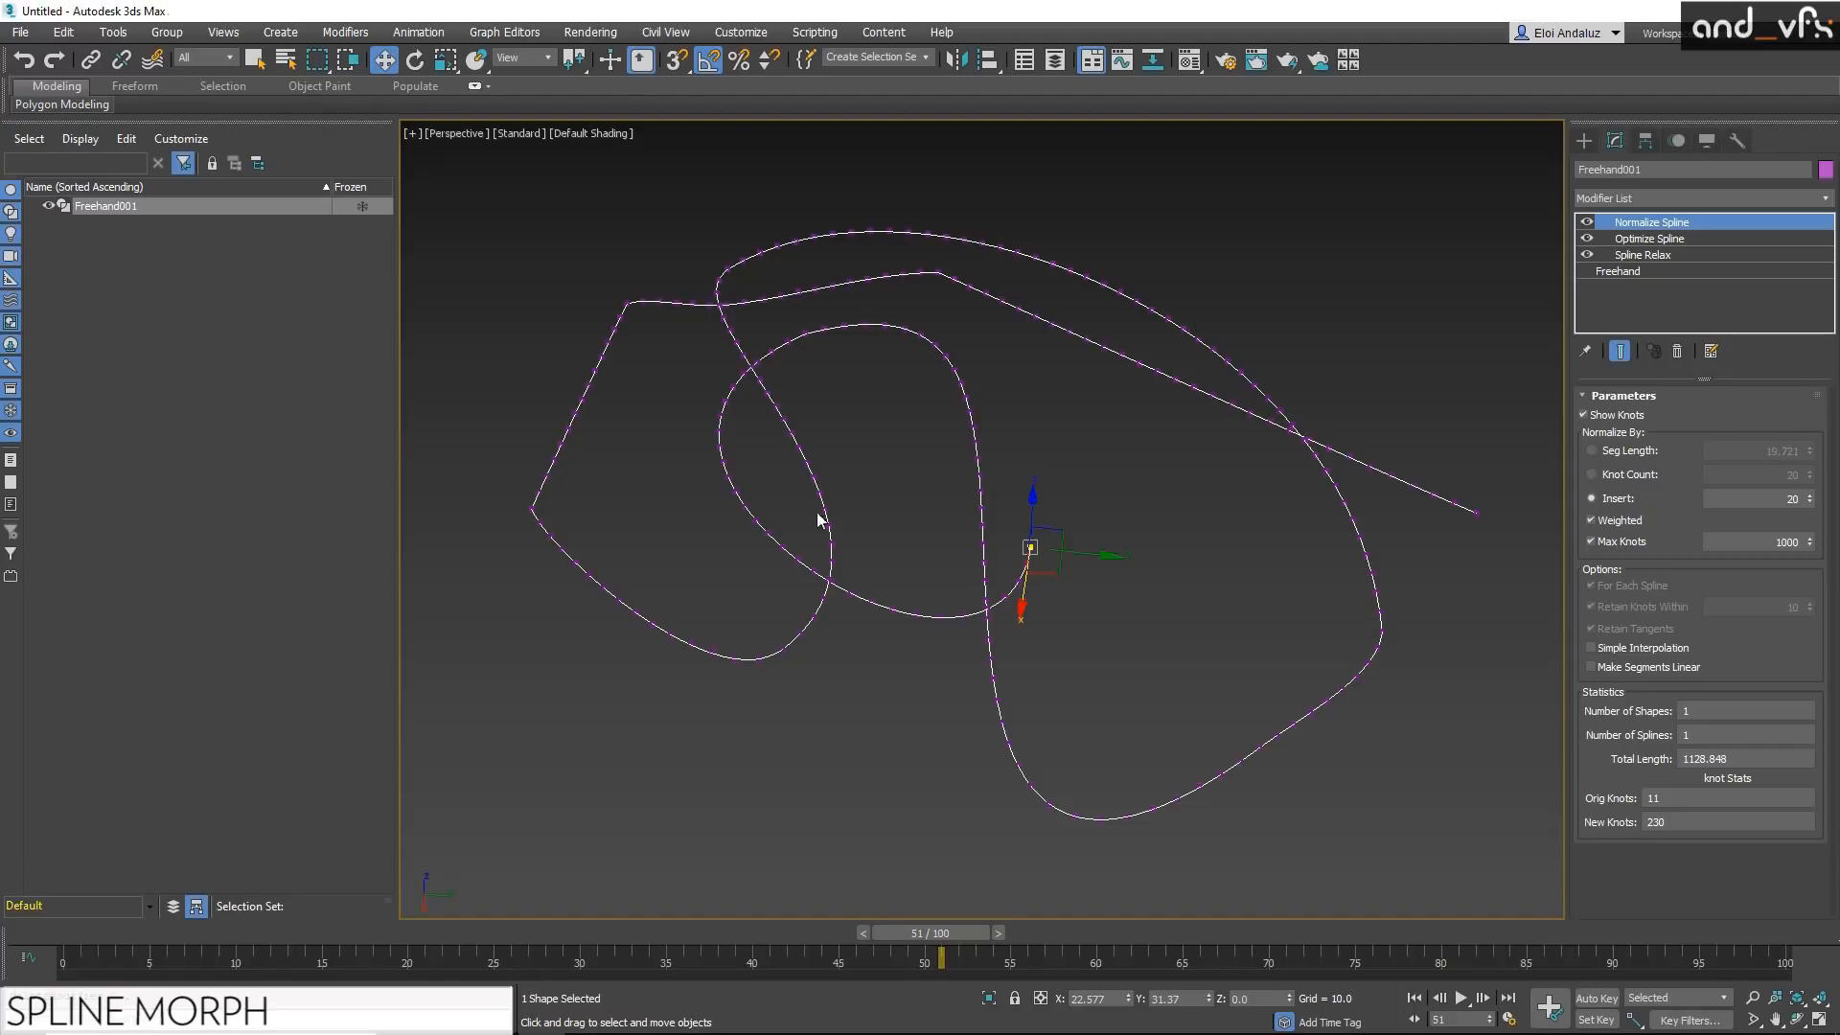
Step: Normalize the freehand spline by Knot Count, trying 40 and 60 knots before setting 150
{"action": "middle_click_drag", "start_coordinate": [1336, 312], "coordinate": [1159, 421], "text": "alt"}
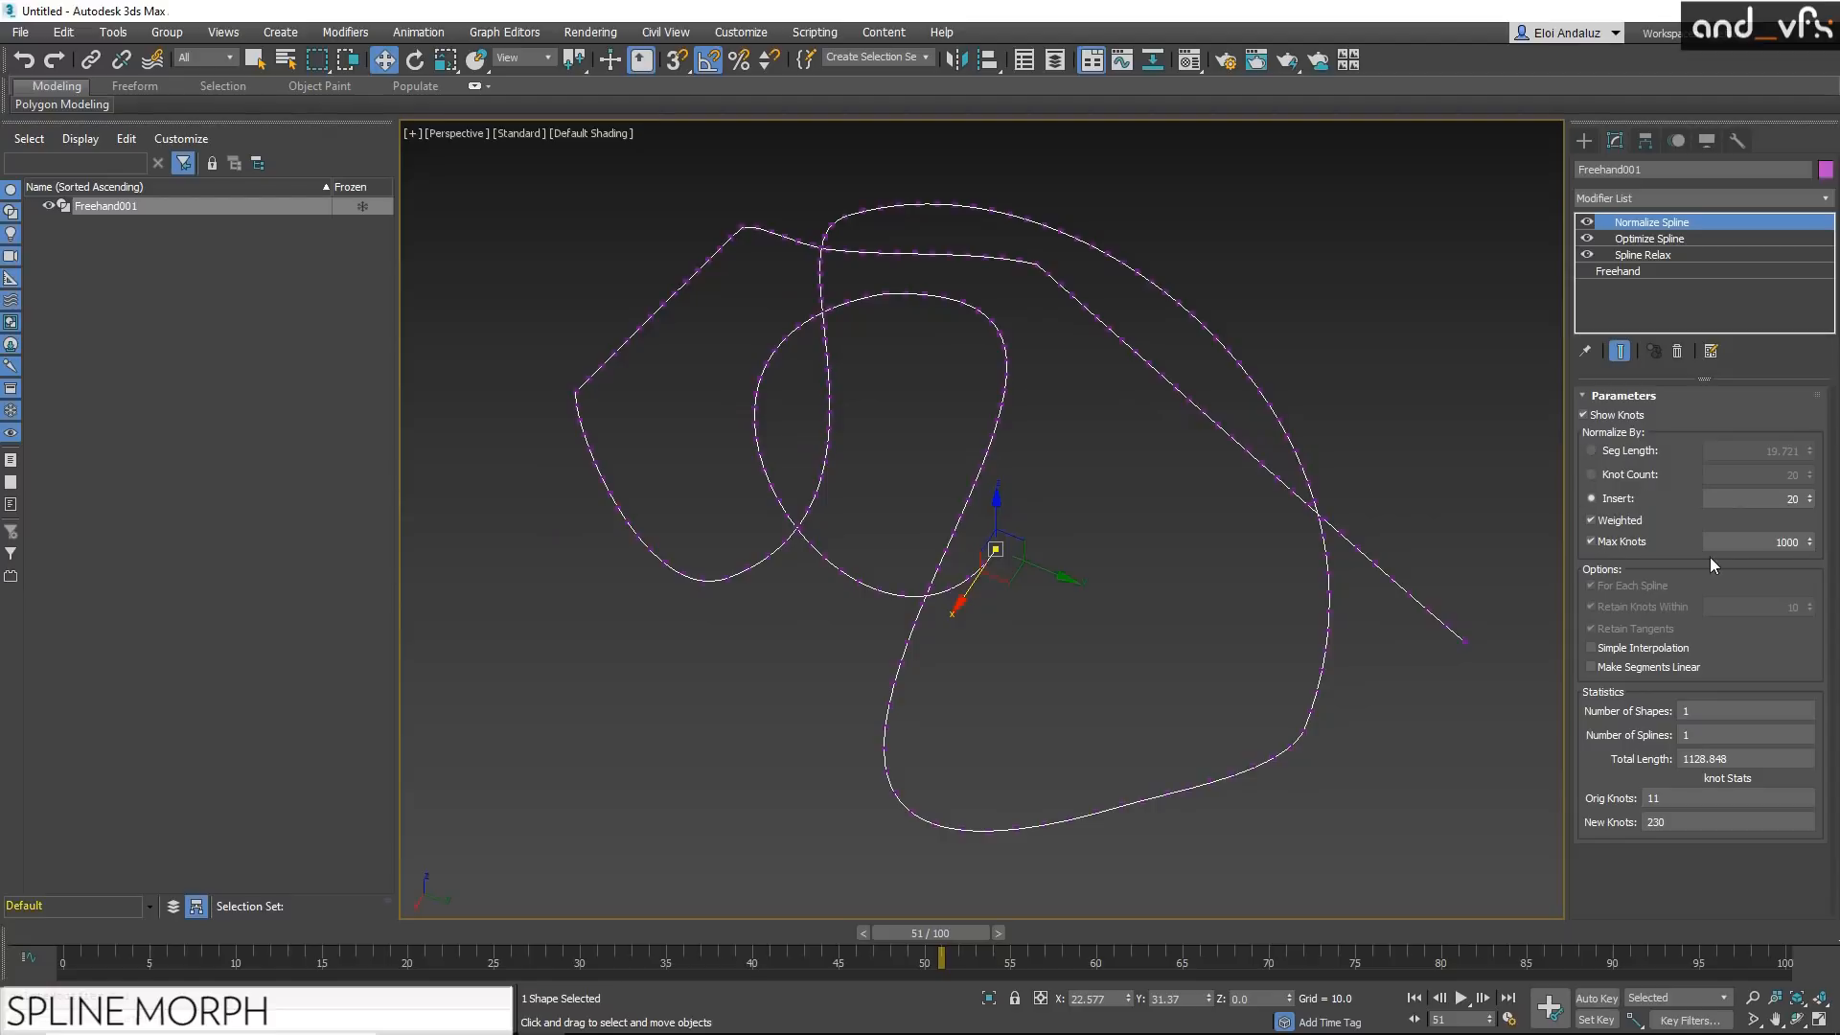
{"action": "left_click", "coordinate": [1608, 475]}
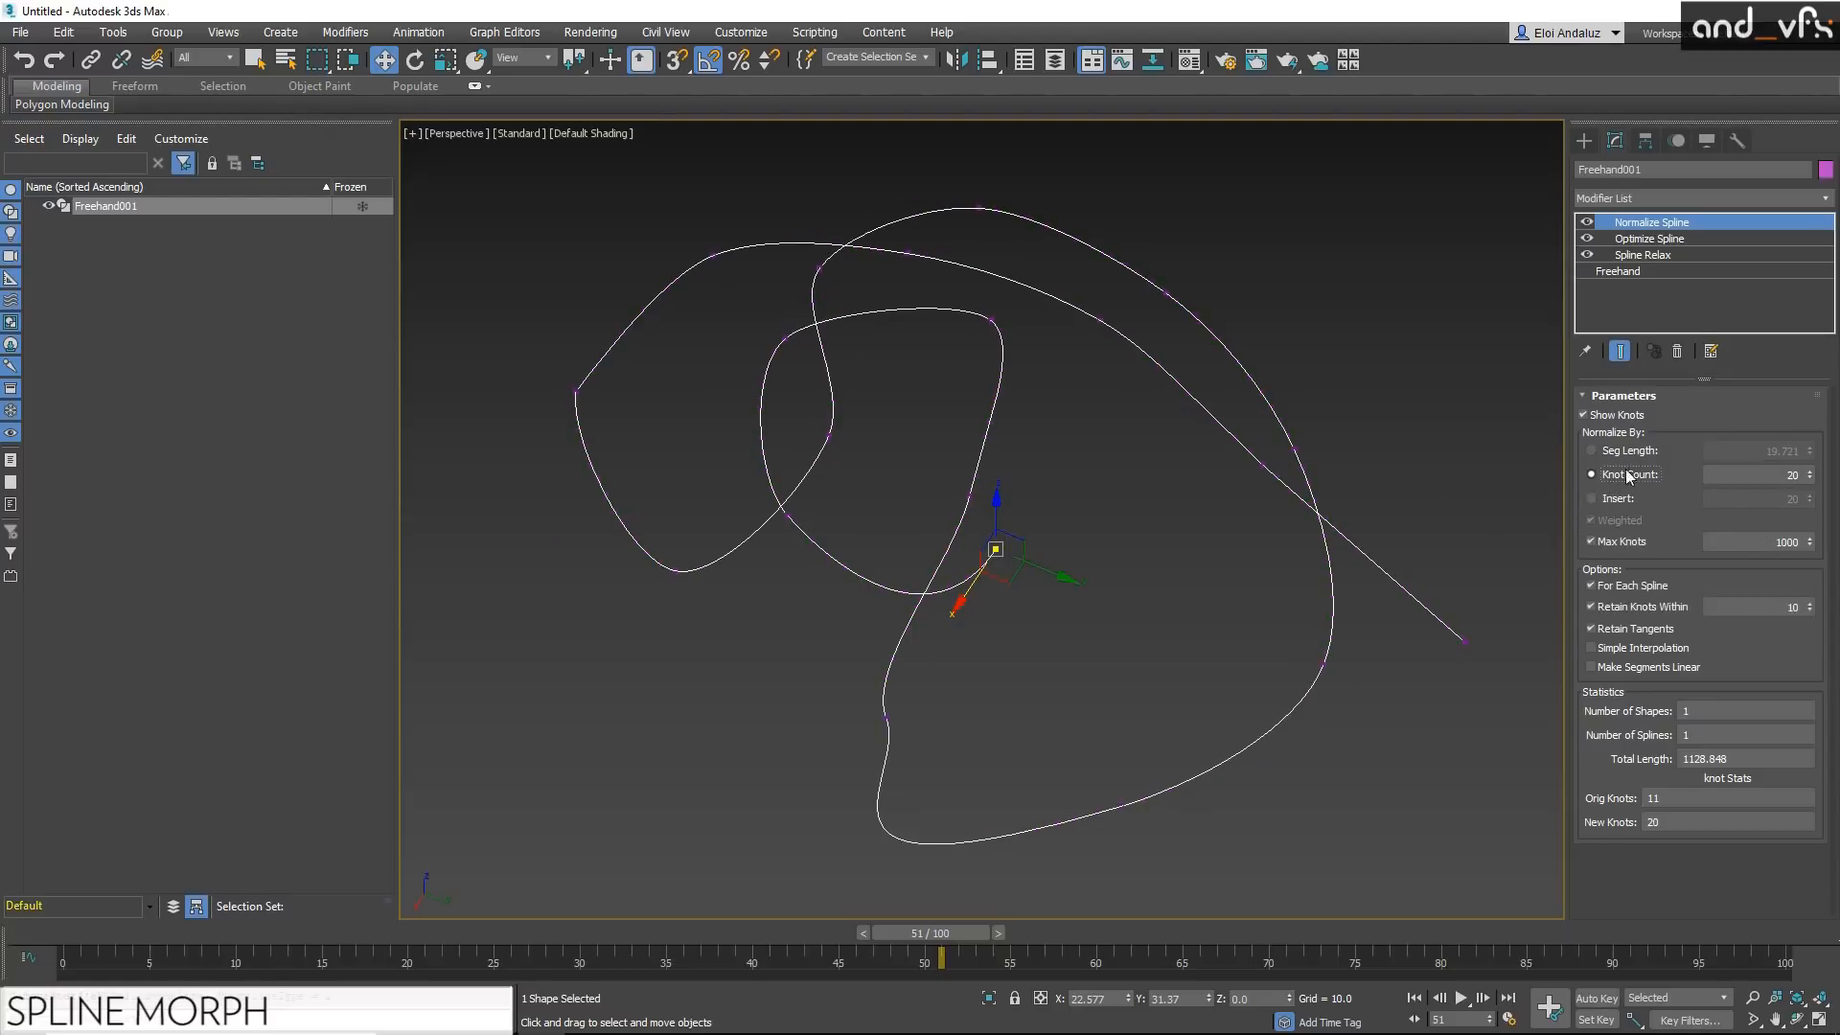
{"action": "double_click", "coordinate": [1792, 473]}
{"action": "type", "text": "40"}
{"action": "key", "text": "Return"}
{"action": "type", "text": "60"}
{"action": "key", "text": "Return"}
{"action": "type", "text": "150"}
{"action": "key", "text": "Return"}
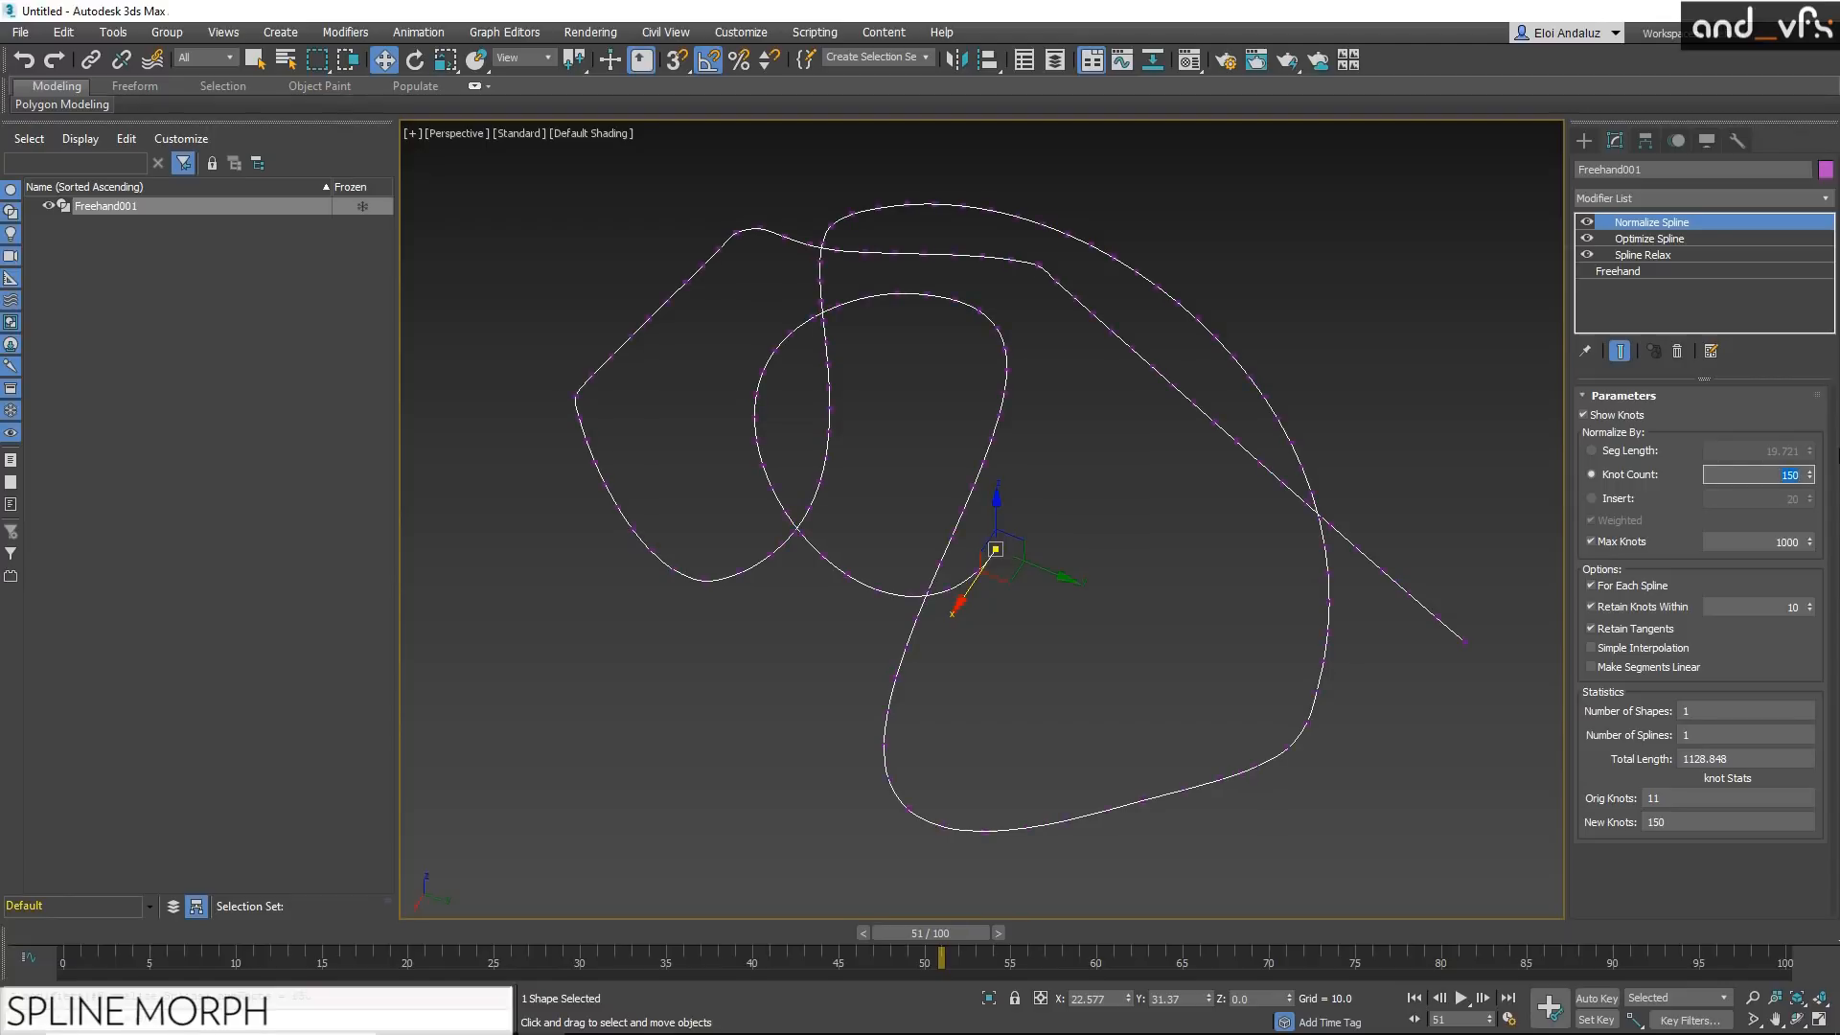
Step: Create a Text shape beside the freehand spline and rotate it so the text reads the right way round
{"action": "middle_click_drag", "start_coordinate": [1106, 324], "coordinate": [1190, 403], "text": "alt"}
{"action": "left_click", "coordinate": [1583, 140]}
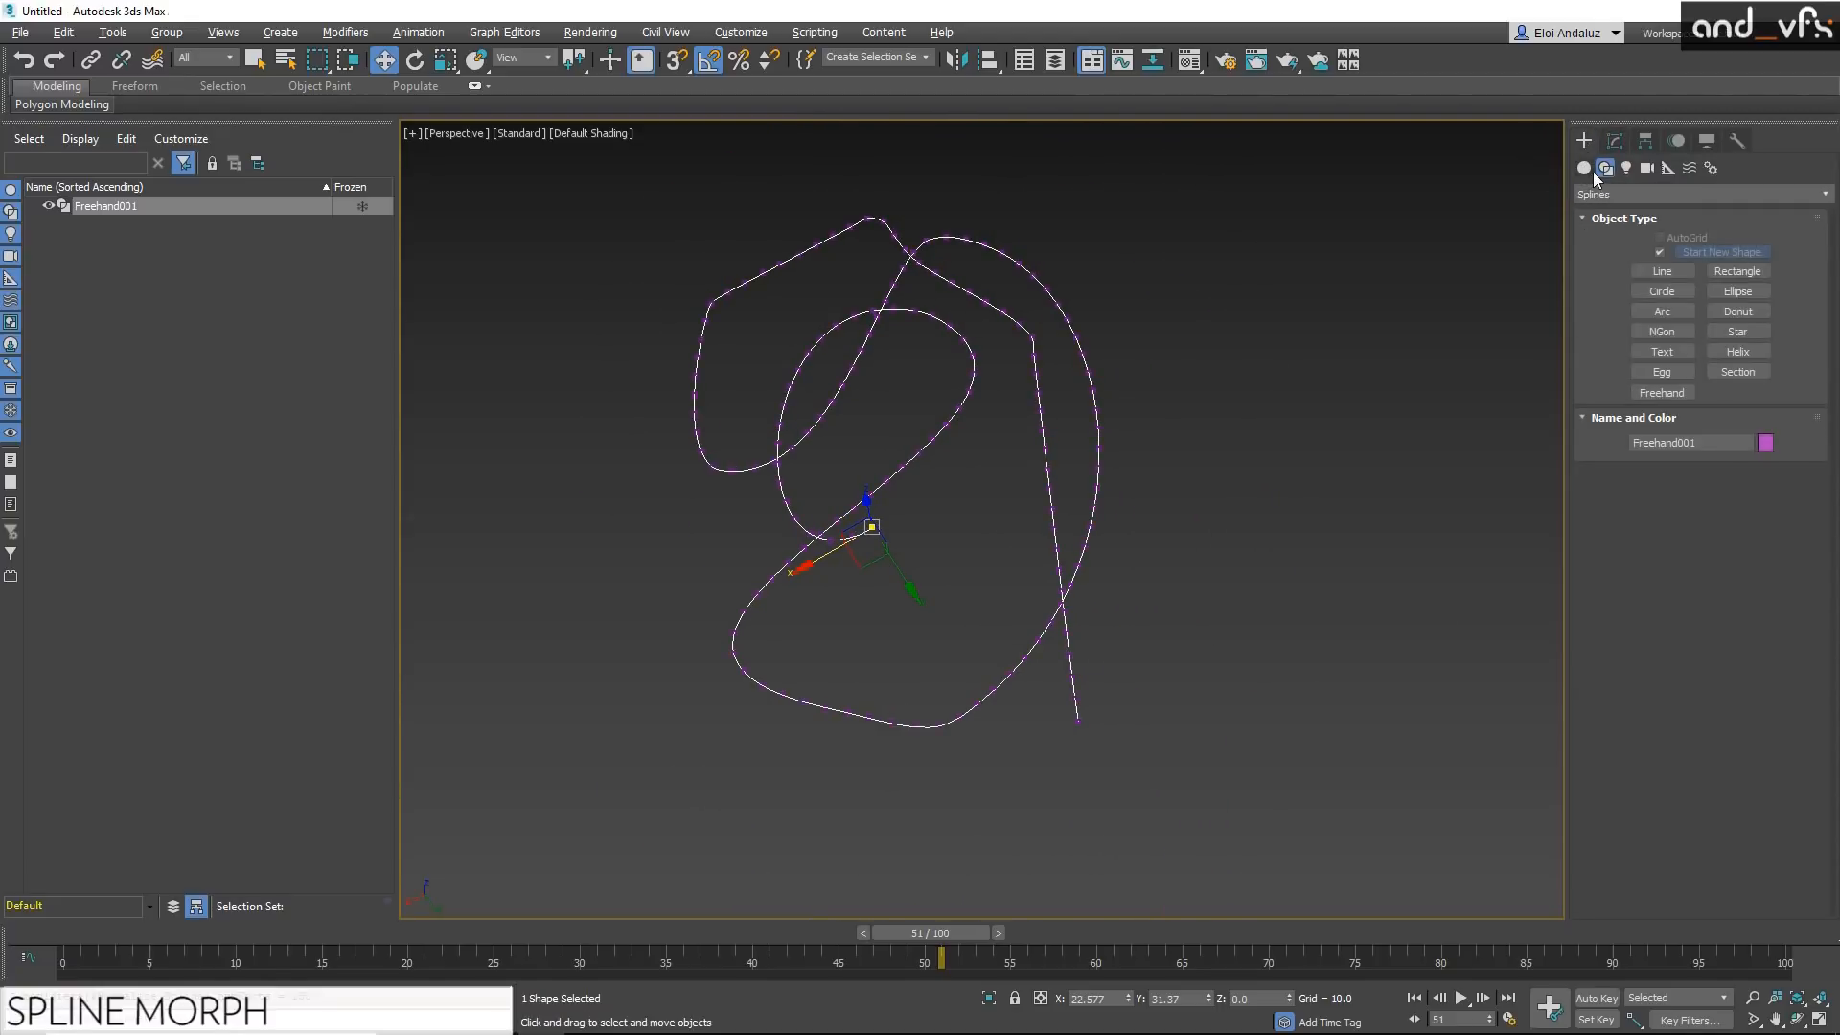
{"action": "left_click", "coordinate": [1662, 351]}
{"action": "left_click", "coordinate": [1284, 424]}
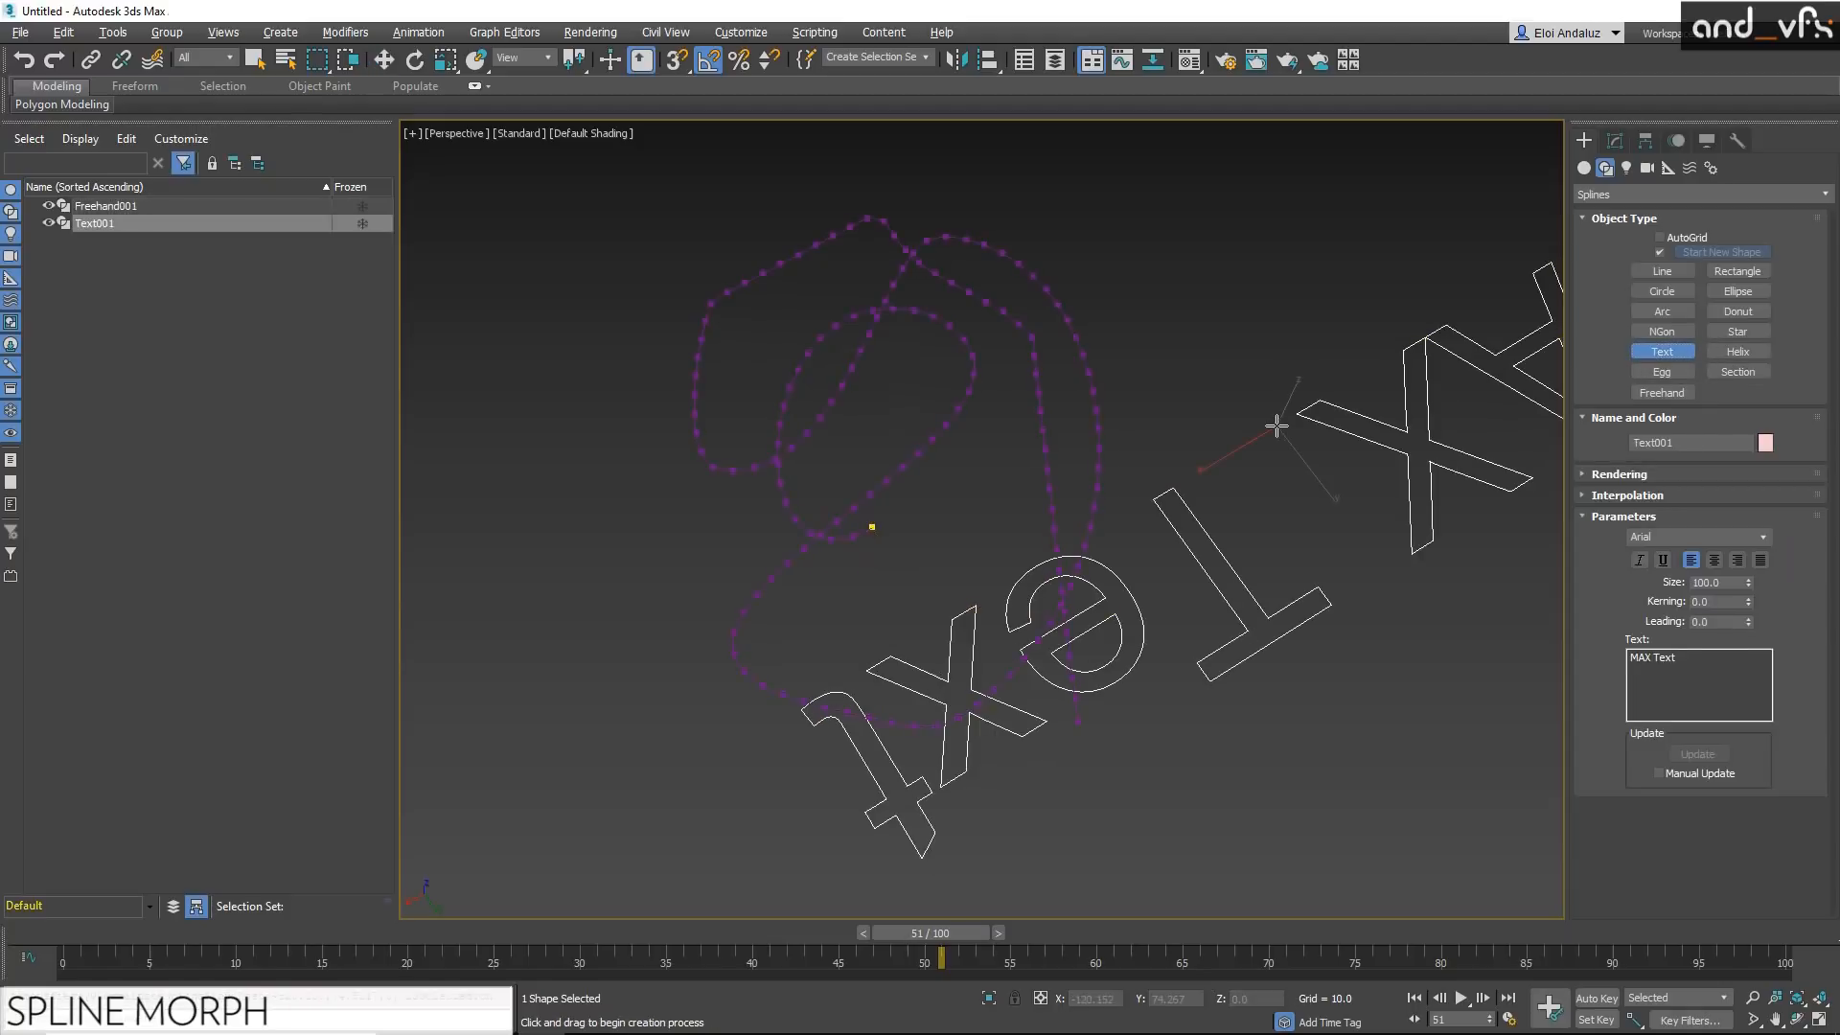
{"action": "scroll", "coordinate": [1279, 489], "scroll_direction": "up", "scroll_amount": 4}
{"action": "middle_click_drag", "start_coordinate": [1285, 503], "coordinate": [1117, 456], "text": "alt"}
{"action": "key", "text": "e"}
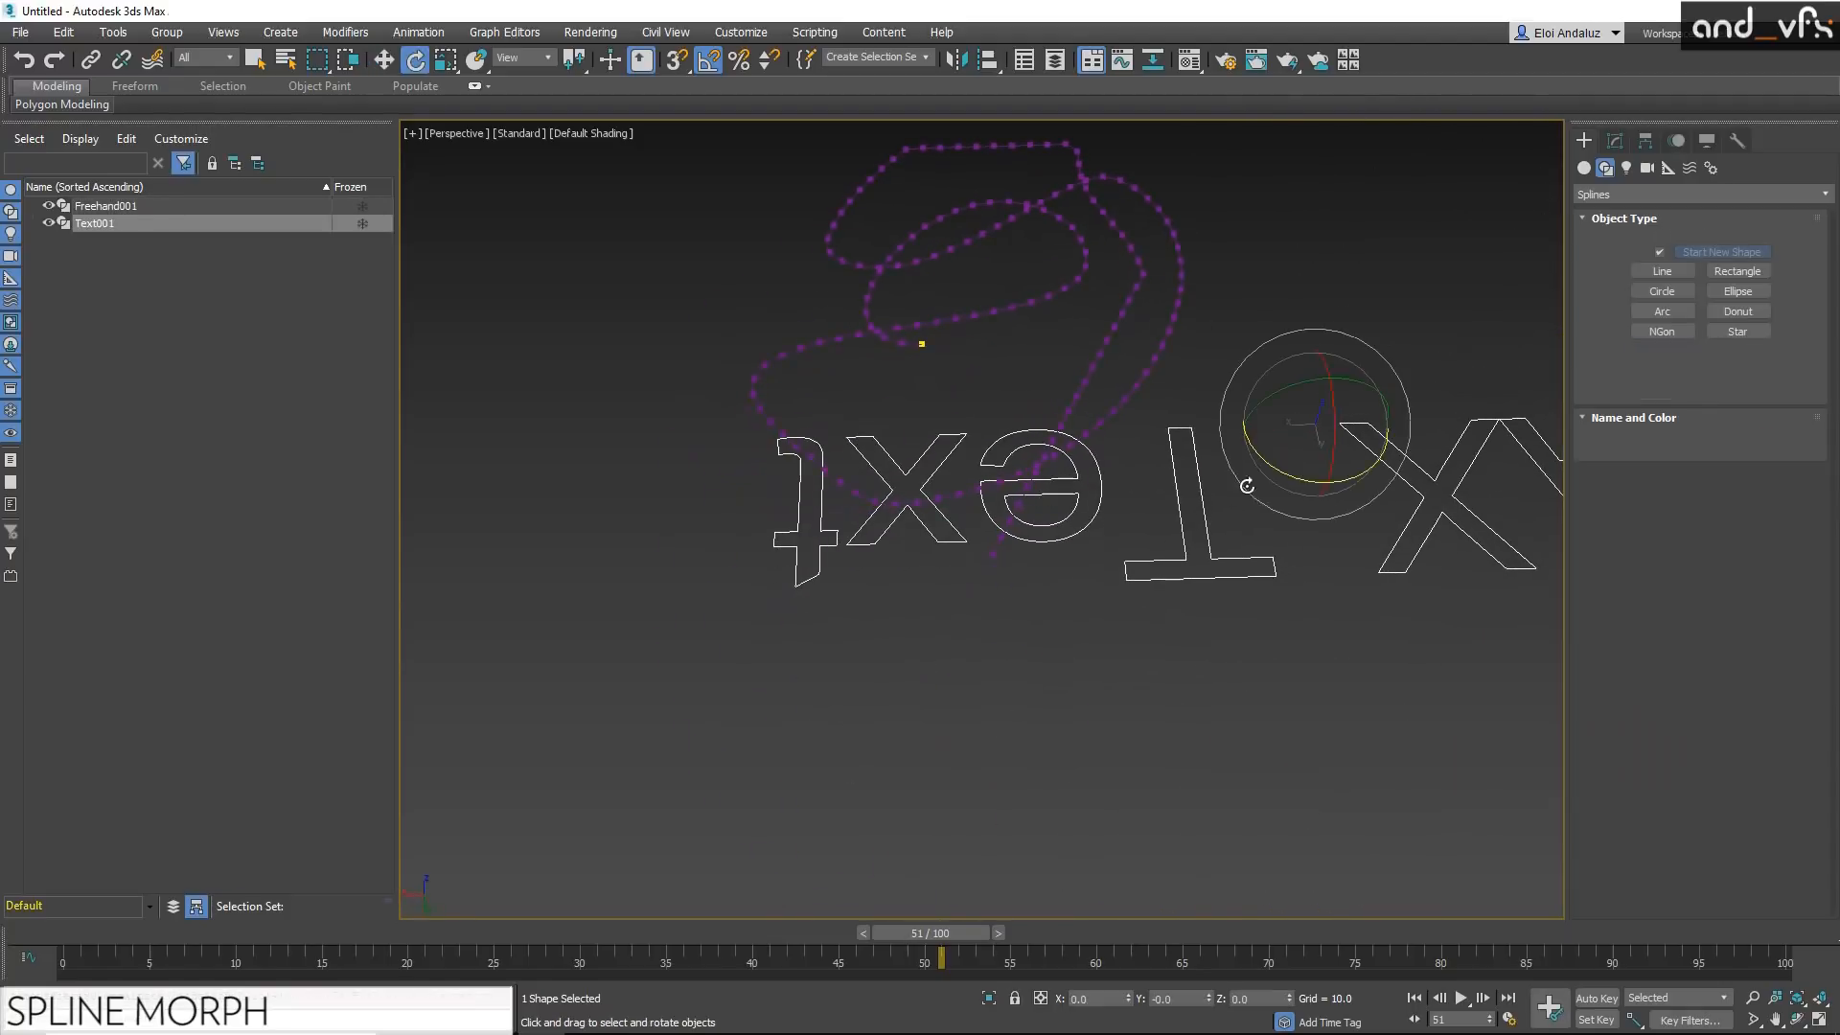
{"action": "left_click_drag", "start_coordinate": [1284, 476], "coordinate": [1122, 430]}
{"action": "key", "text": "w"}
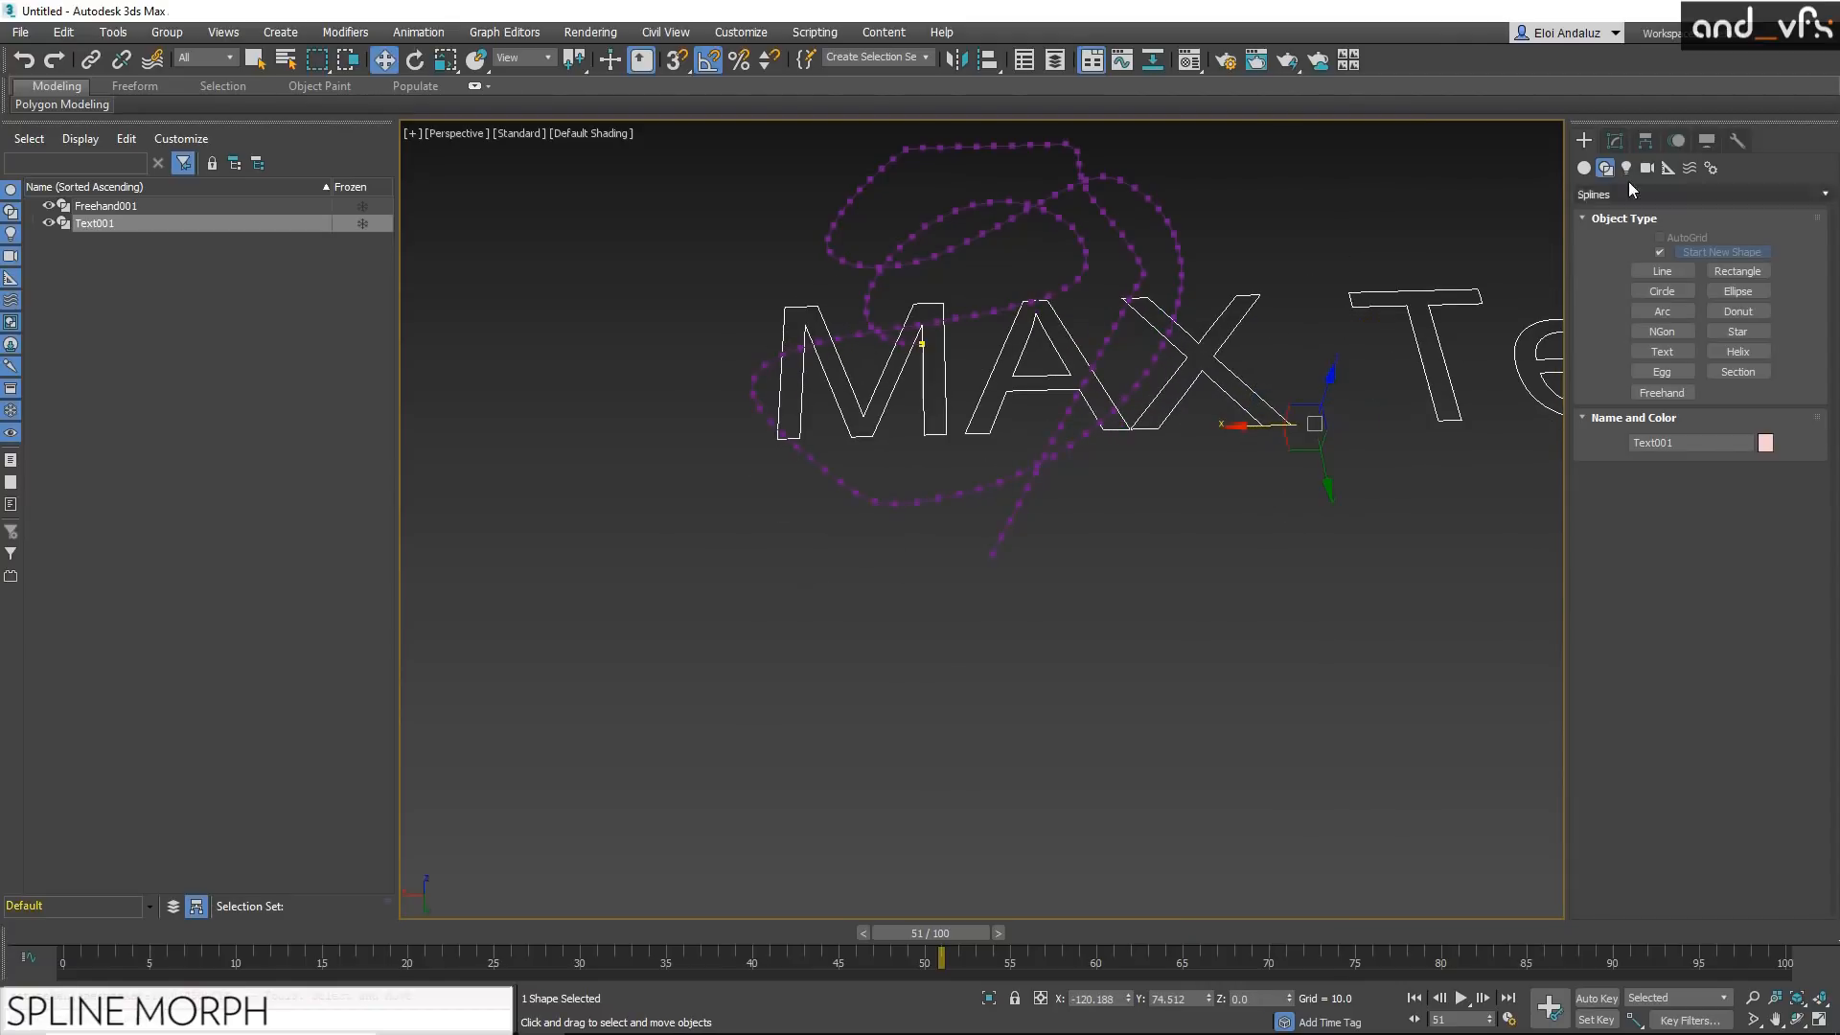
Step: Change the text shape's content to "X" and move the letter over the freehand spline
{"action": "left_click", "coordinate": [1618, 141]}
{"action": "left_click", "coordinate": [1687, 603]}
{"action": "left_click_drag", "start_coordinate": [1697, 589], "coordinate": [1527, 569]}
{"action": "type", "text": "X"}
{"action": "left_click_drag", "start_coordinate": [1301, 439], "coordinate": [1051, 244]}
{"action": "key", "text": "r"}
{"action": "key", "text": "w"}
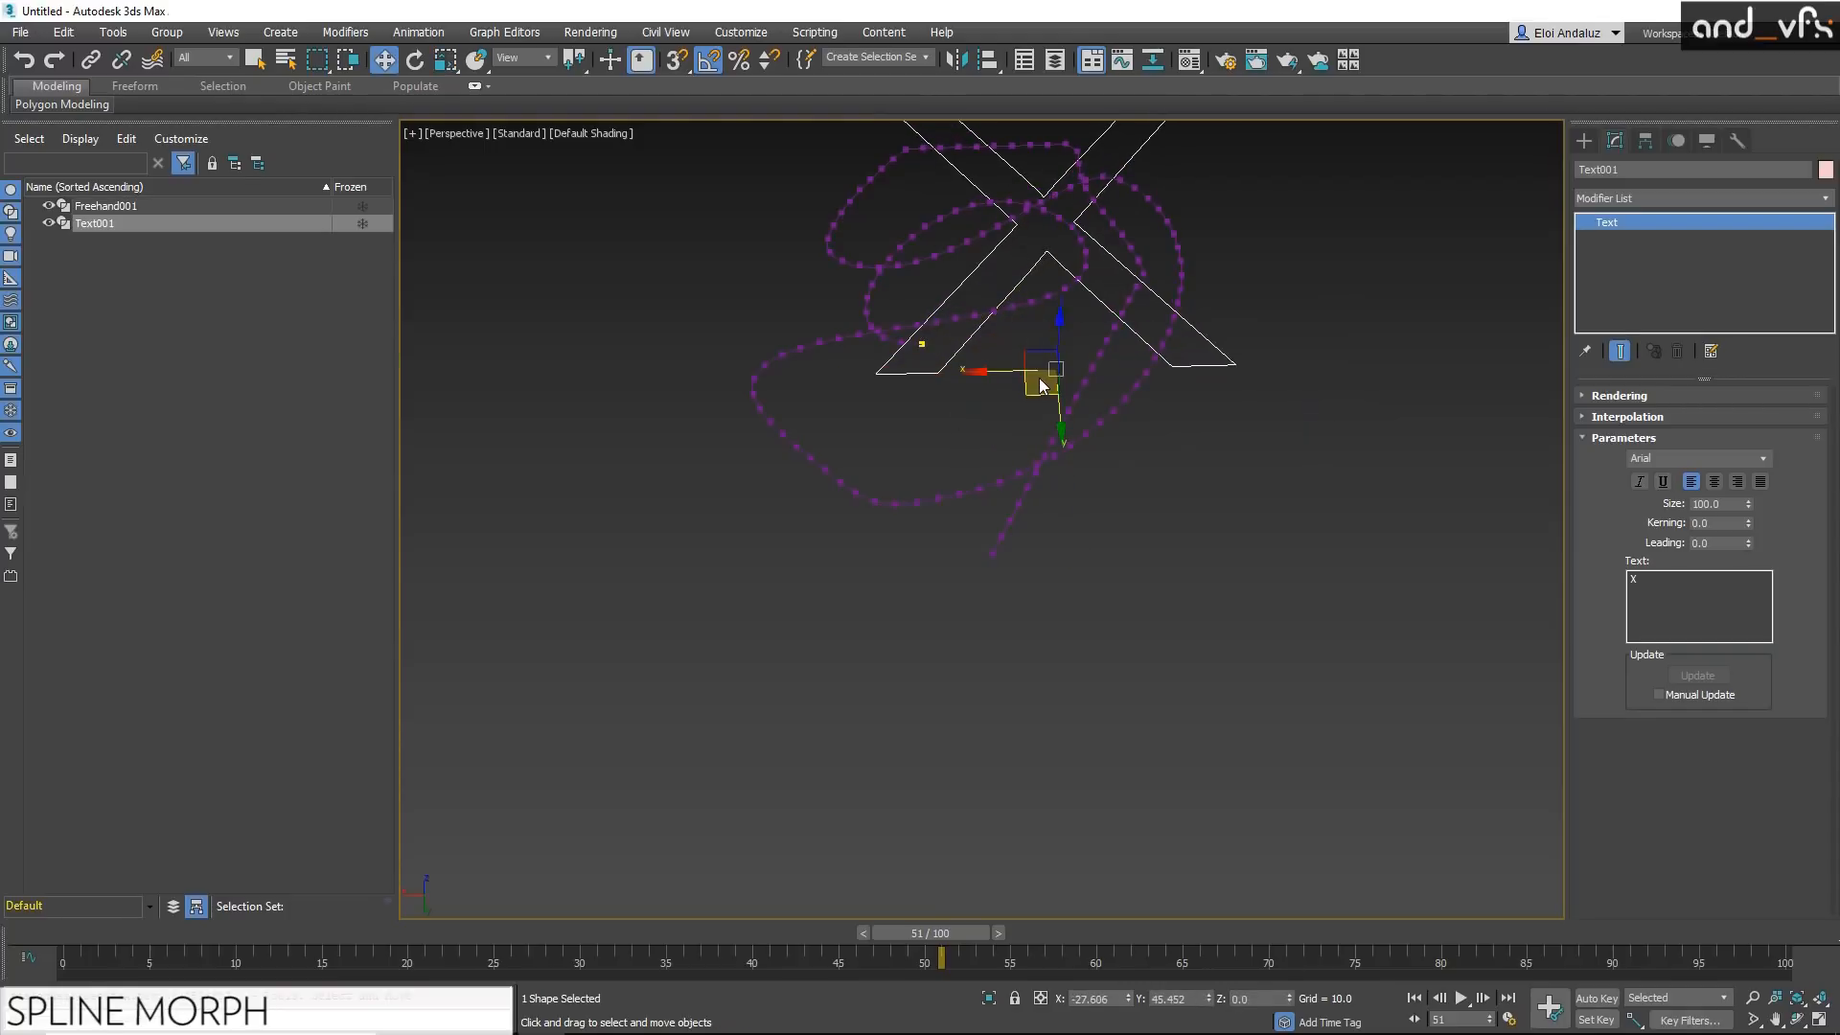
{"action": "left_click_drag", "start_coordinate": [1041, 395], "coordinate": [994, 458]}
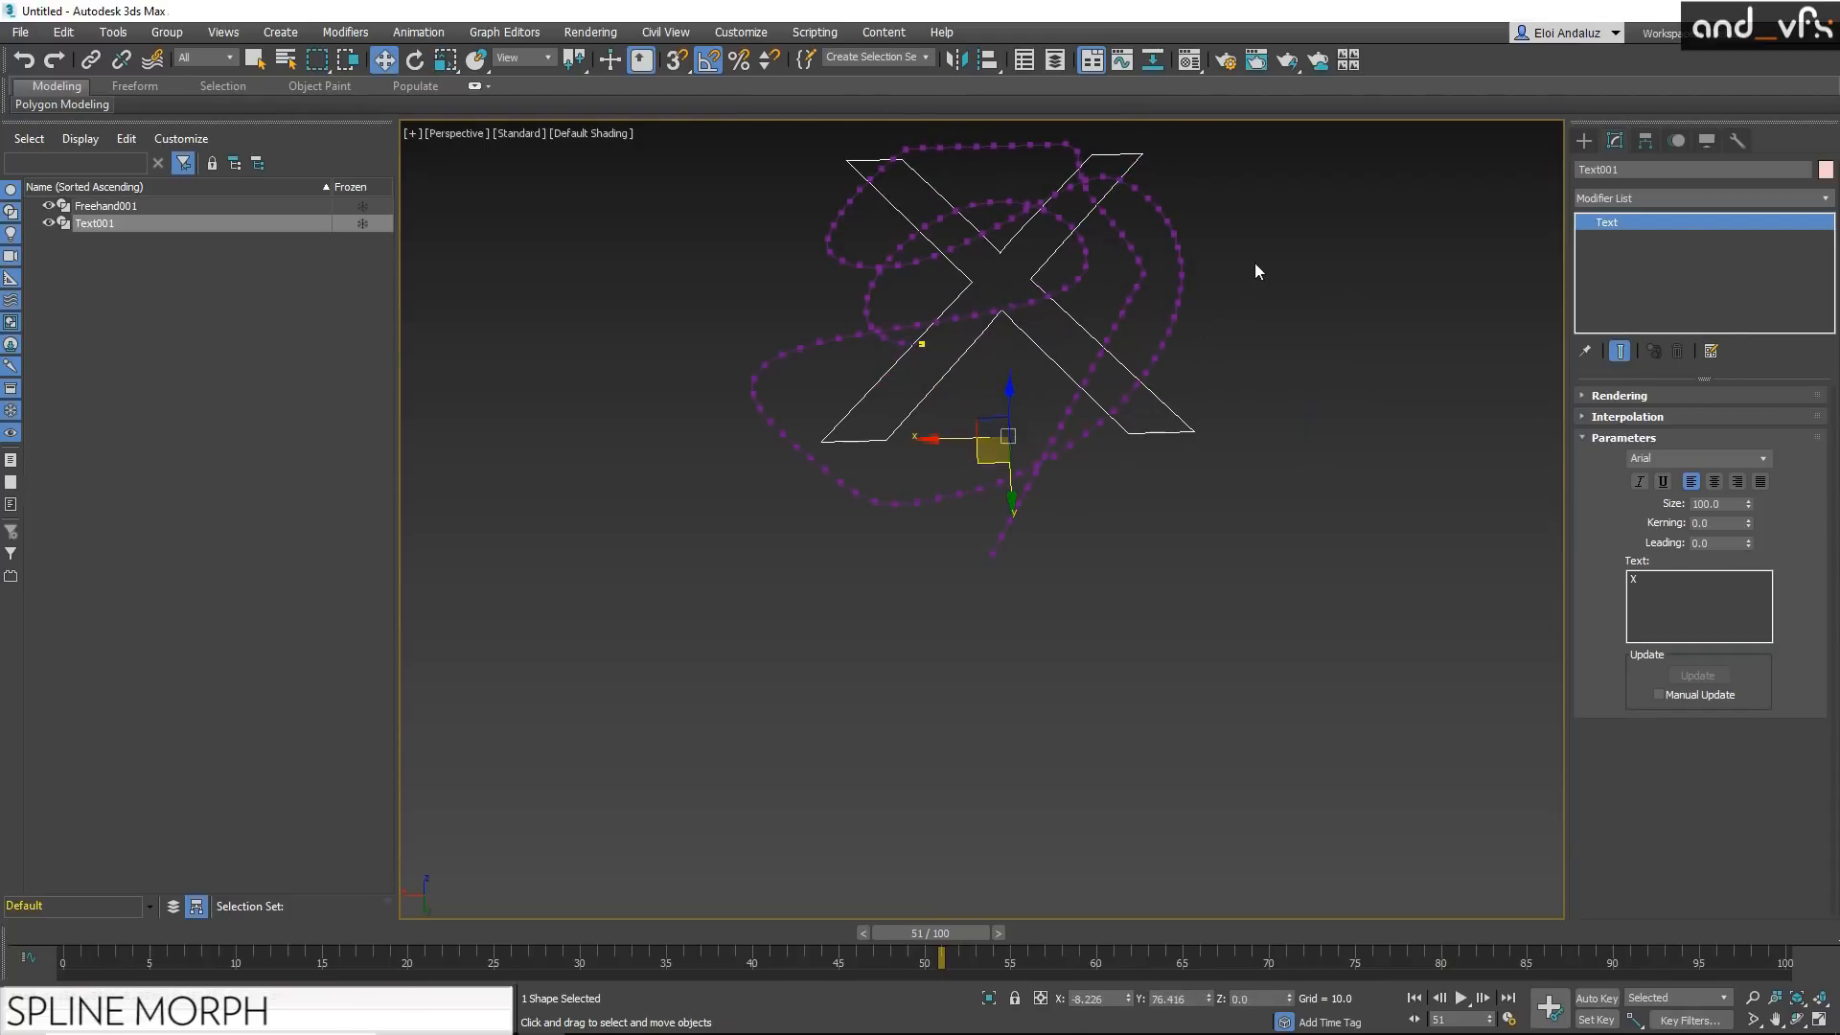
Step: Copy the freehand spline's Normalize Spline modifier with 150 knots onto the X text, and reselect the freehand spline
{"action": "left_click", "coordinate": [1141, 308]}
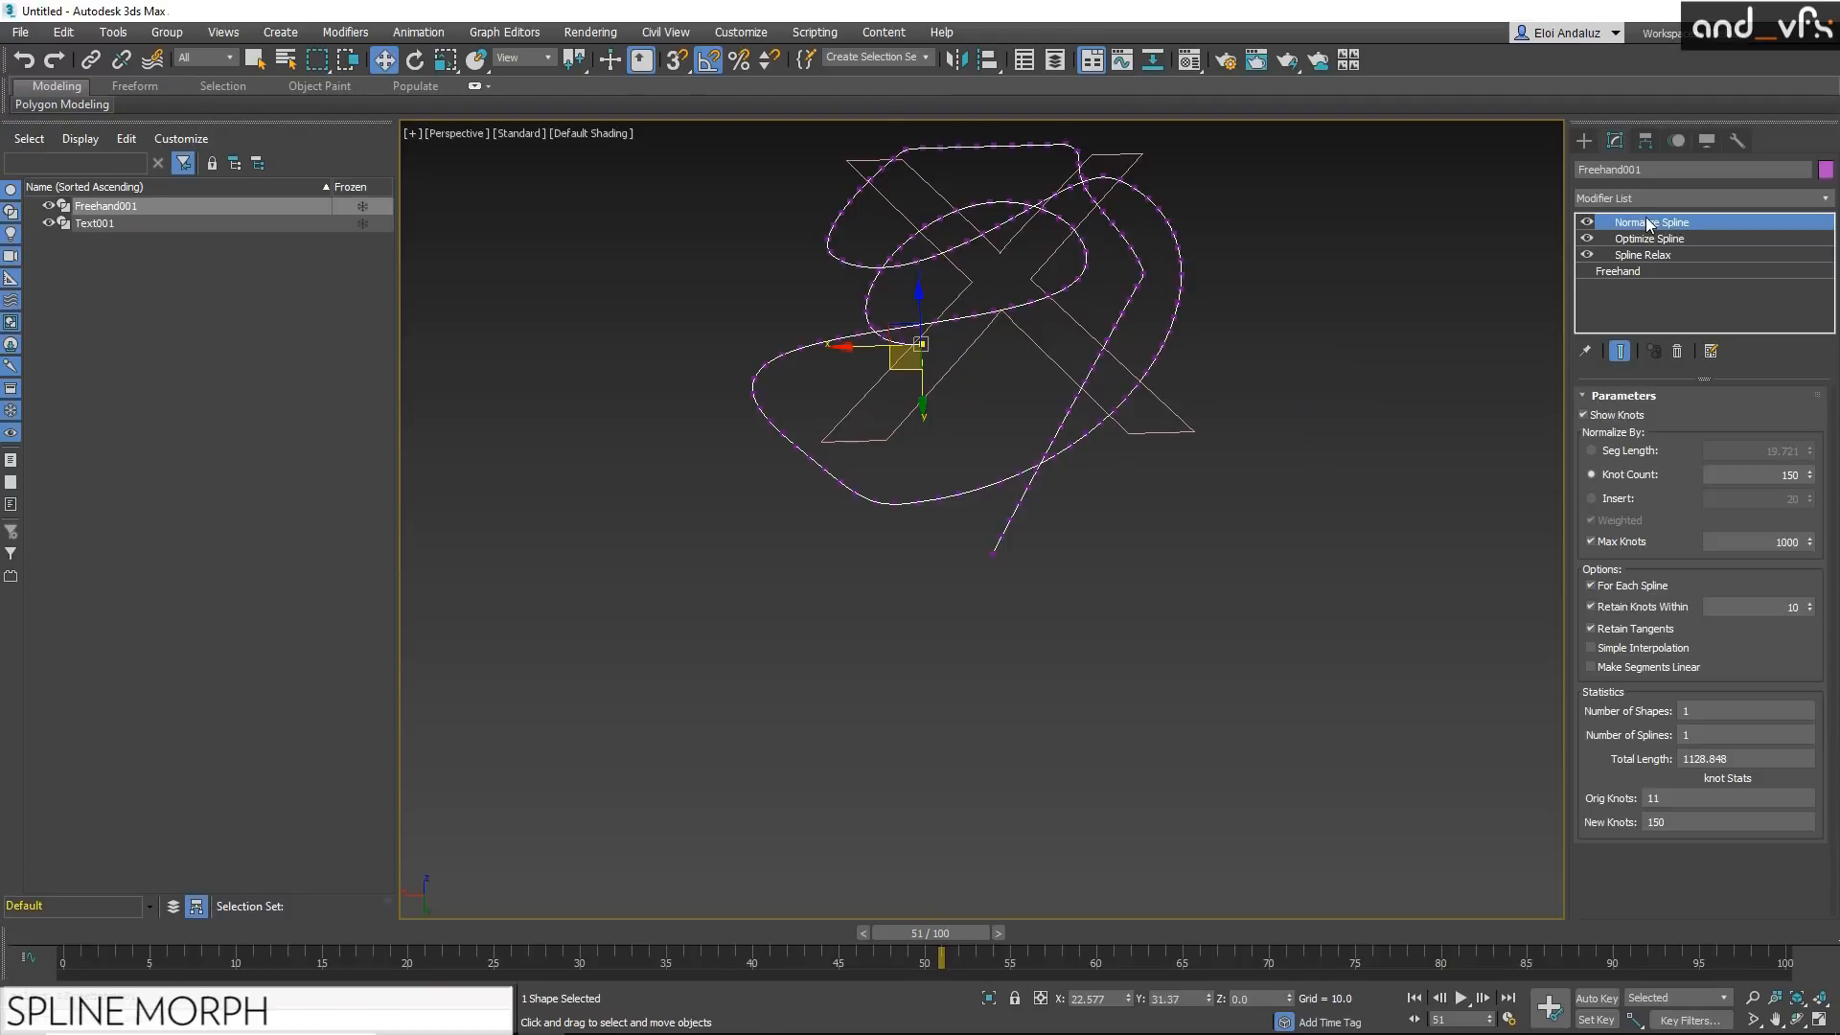
{"action": "left_click_drag", "start_coordinate": [1647, 226], "coordinate": [1077, 316]}
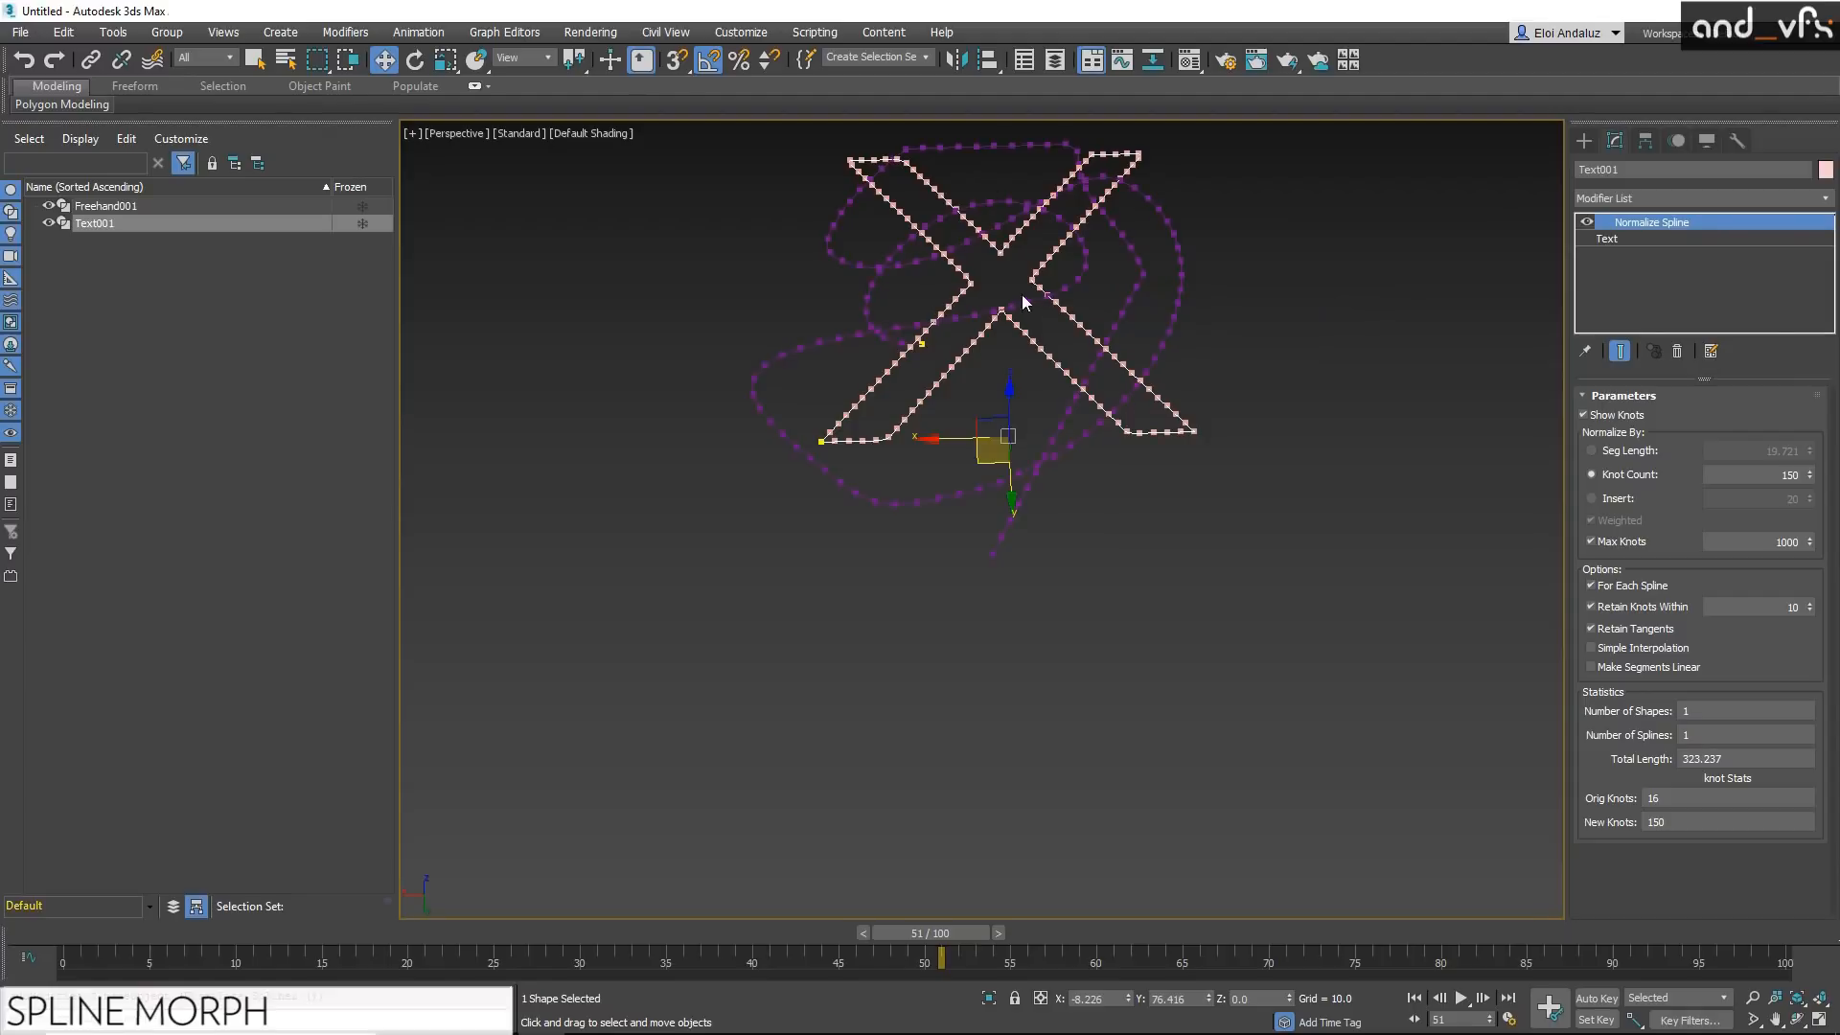
{"action": "middle_click_drag", "start_coordinate": [1071, 272], "coordinate": [1086, 308]}
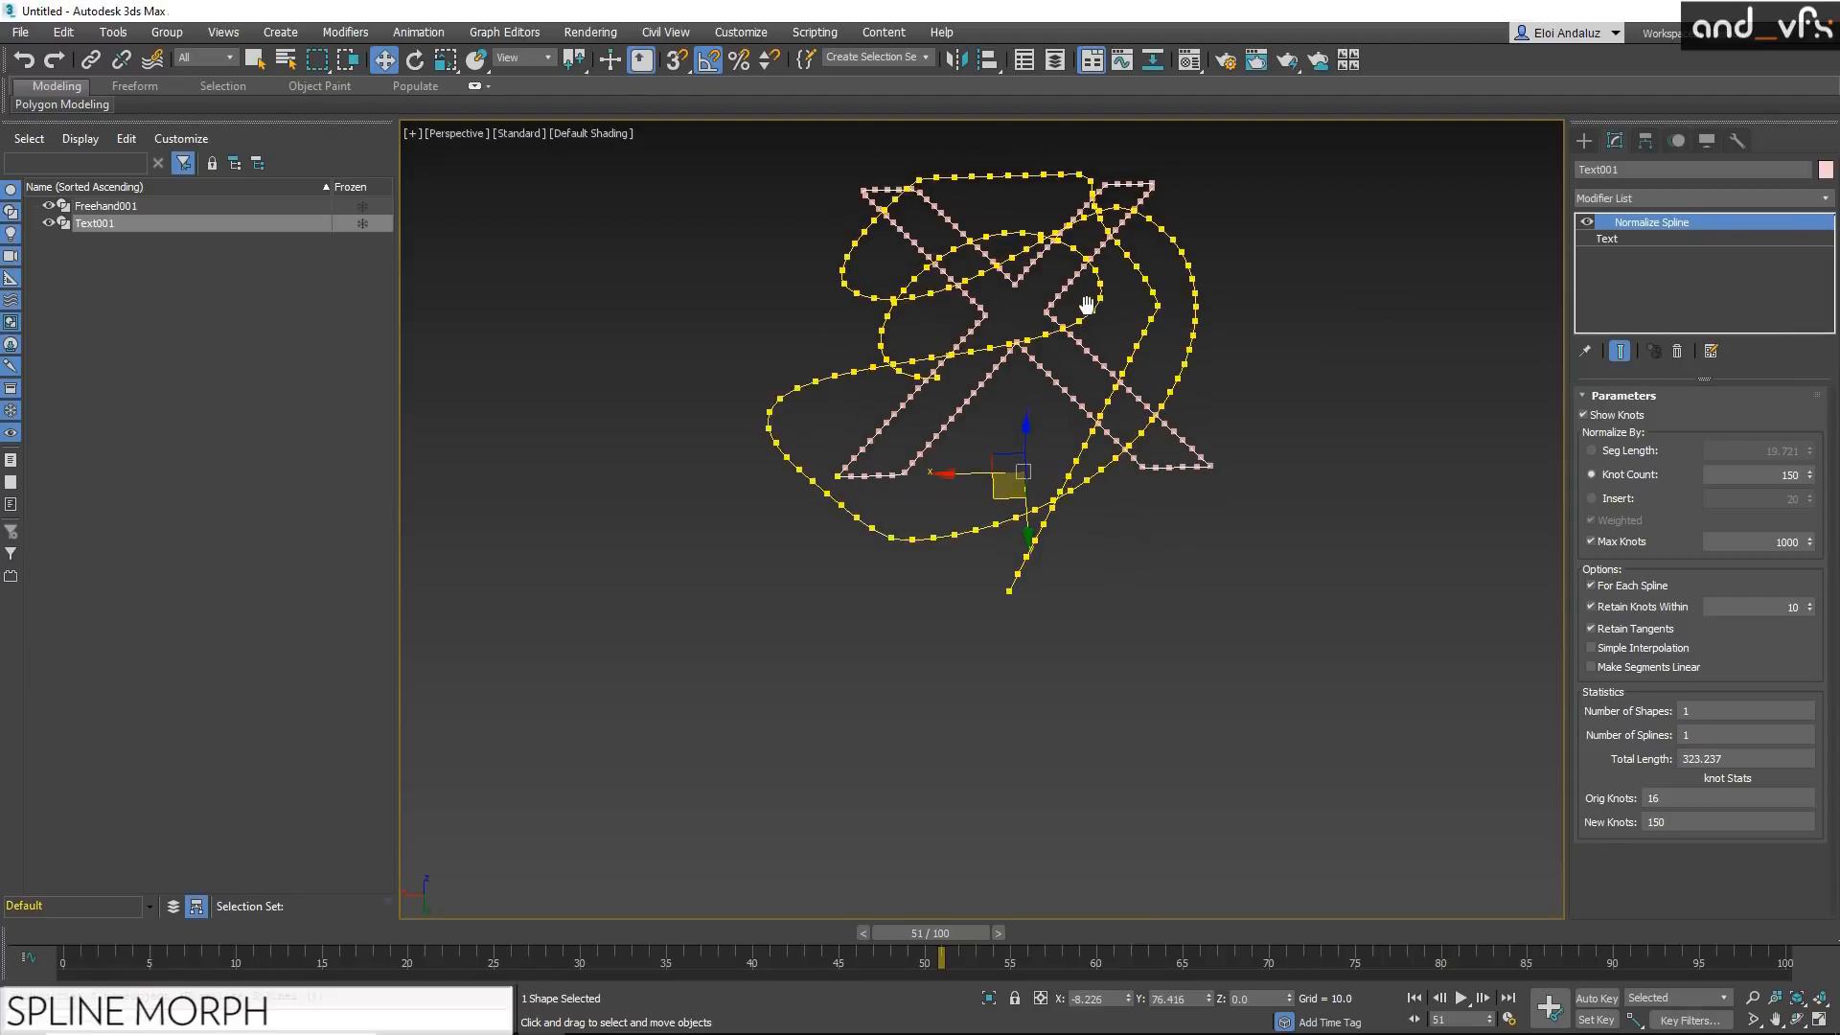
{"action": "left_click", "coordinate": [1154, 316]}
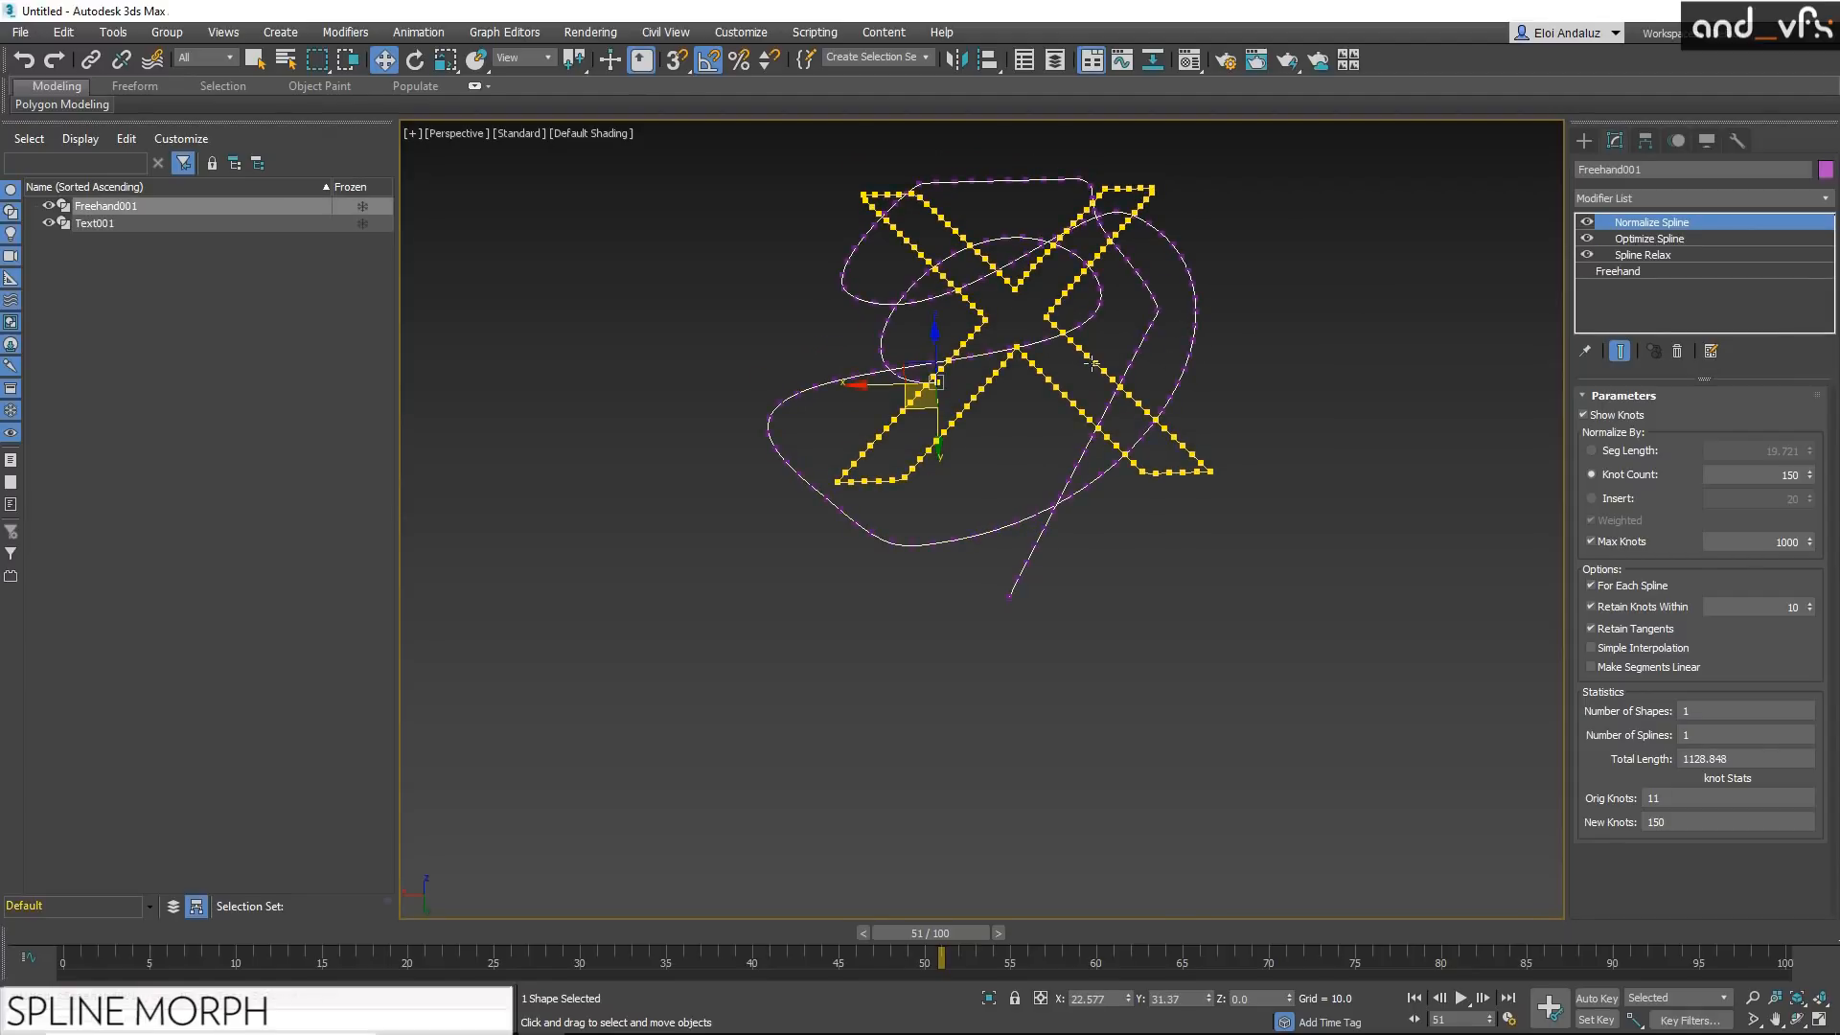
{"action": "left_click", "coordinate": [1823, 198]}
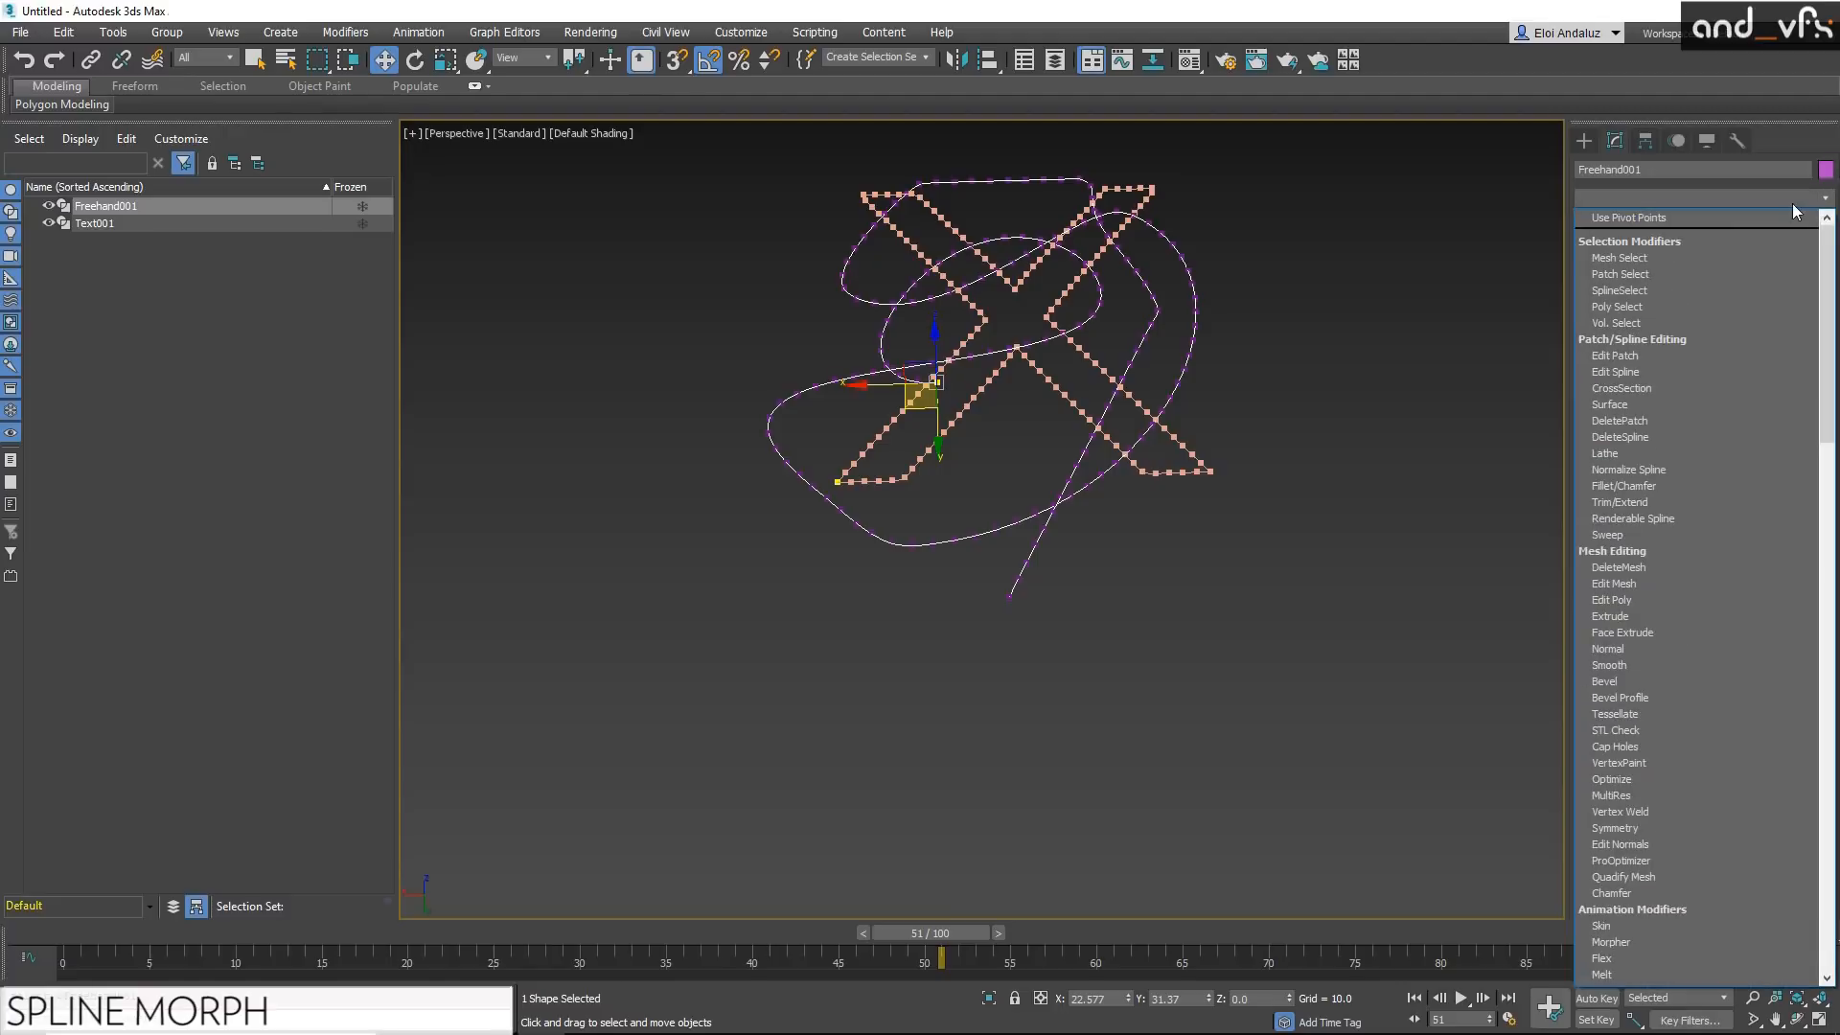
{"action": "scroll", "coordinate": [1795, 210], "scroll_direction": "down", "scroll_amount": 5}
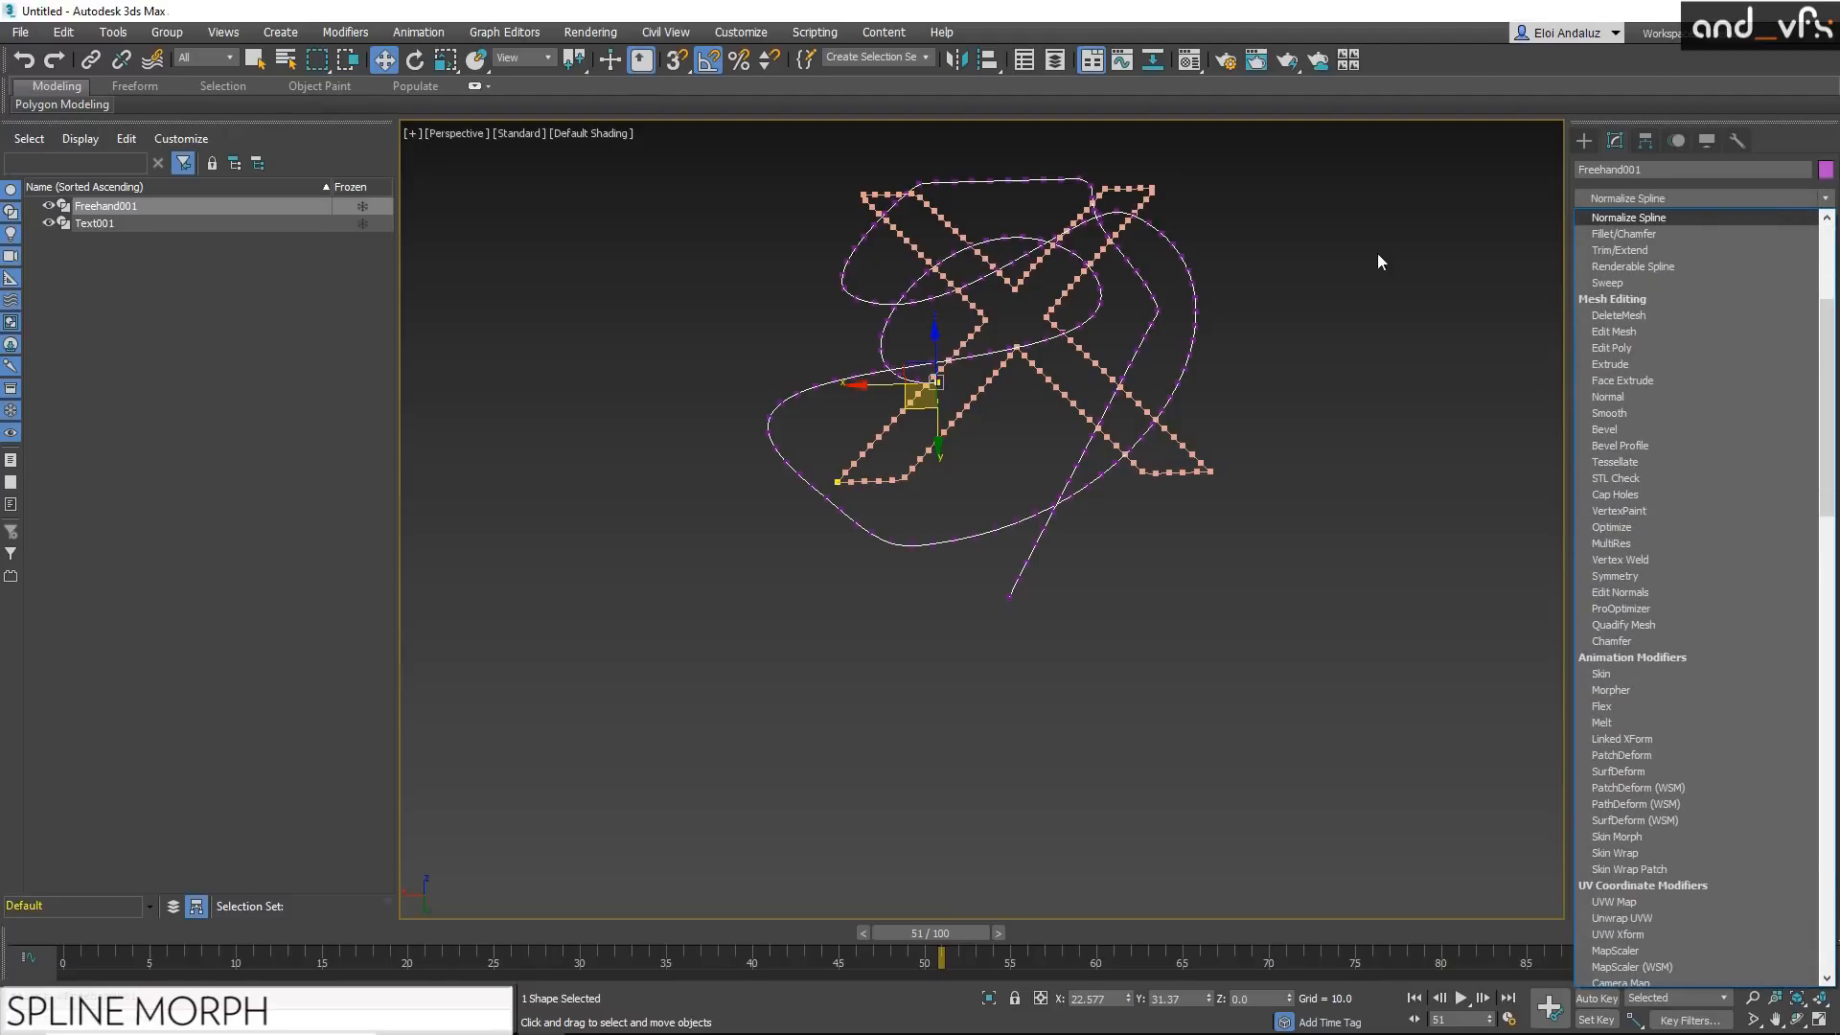
{"action": "key", "text": "Return"}
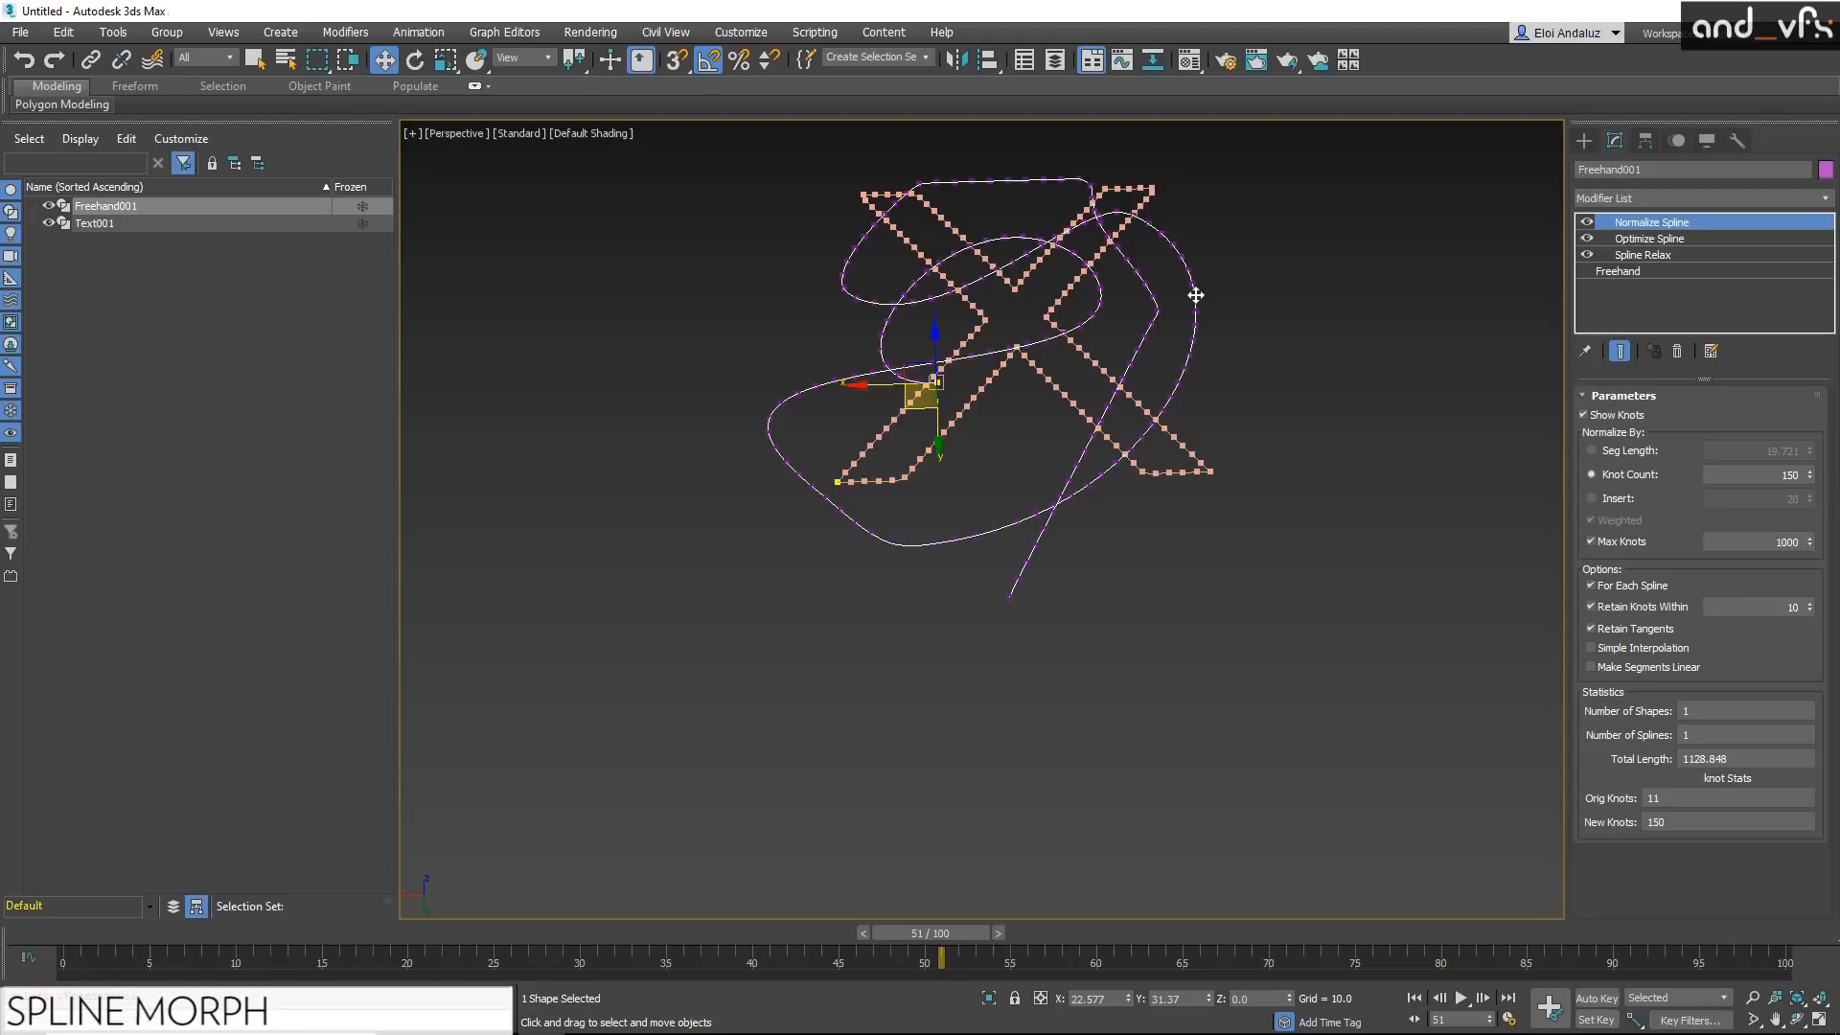
Step: Add a Spline Morph modifier to the freehand spline and pick the X text as its first target
{"action": "type", "text": "xsplin"}
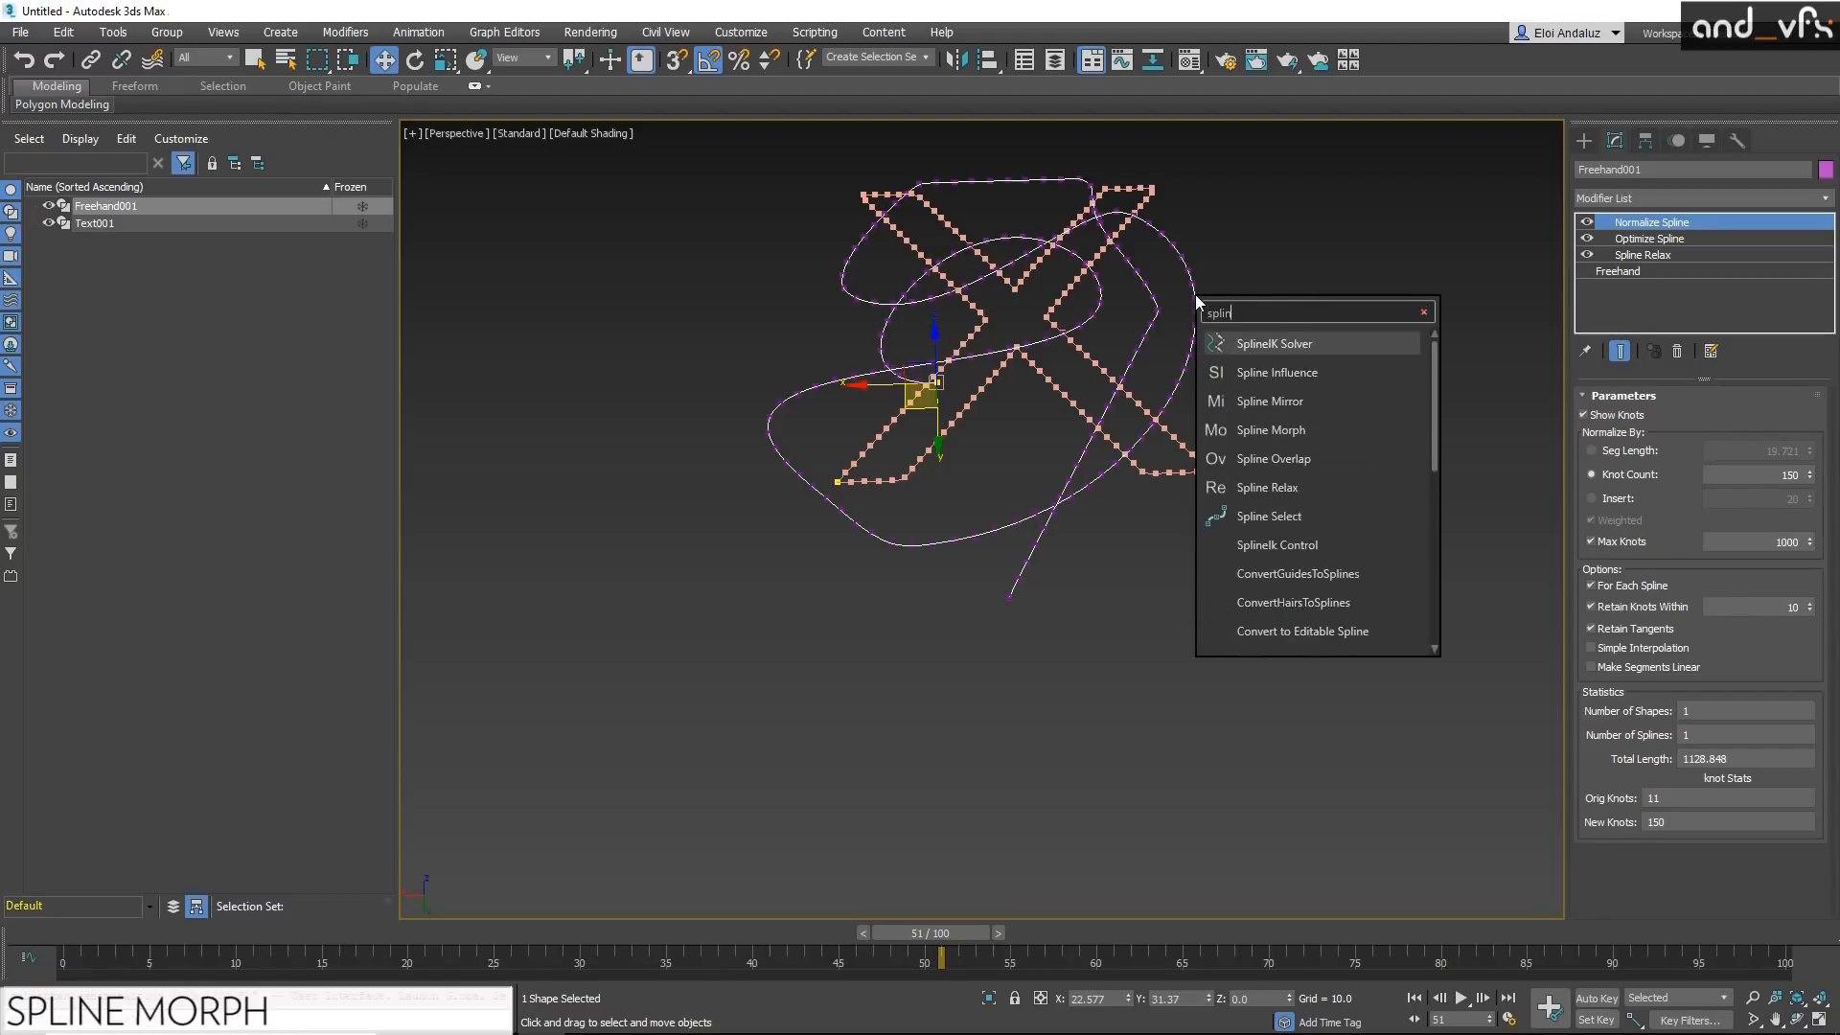
{"action": "left_click", "coordinate": [1320, 430]}
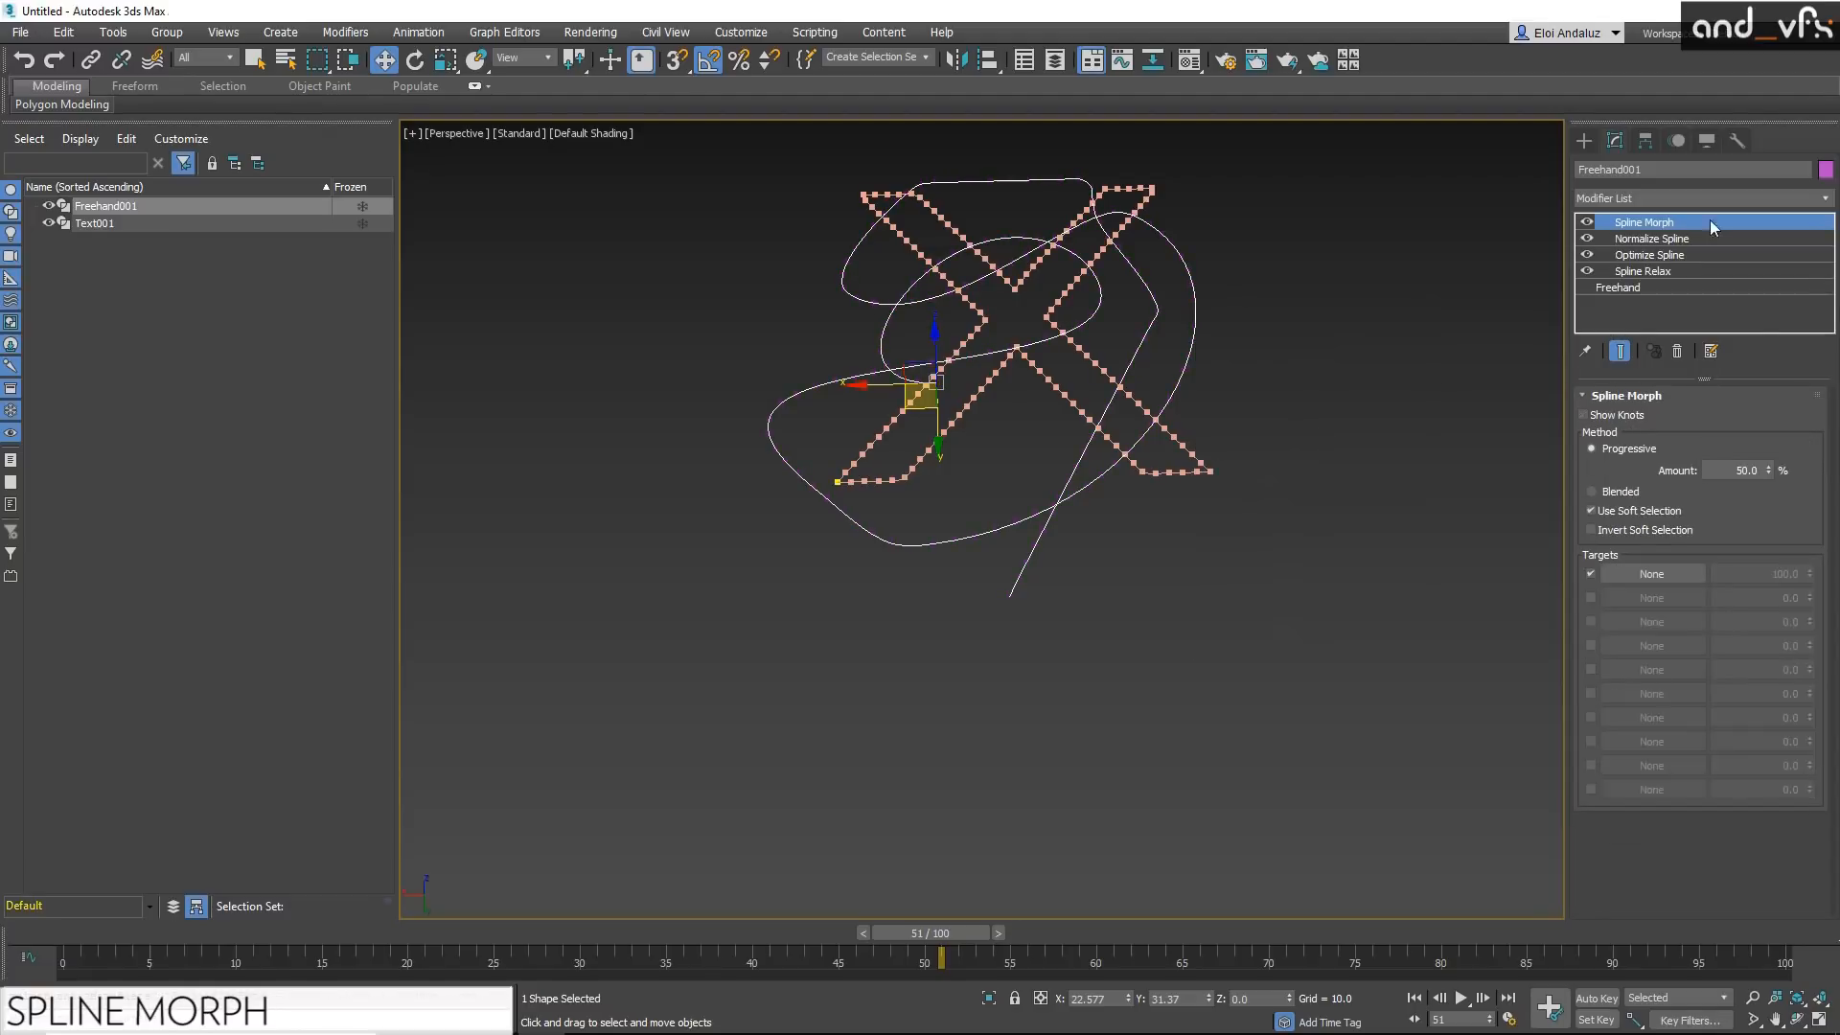
{"action": "left_click", "coordinate": [1636, 577]}
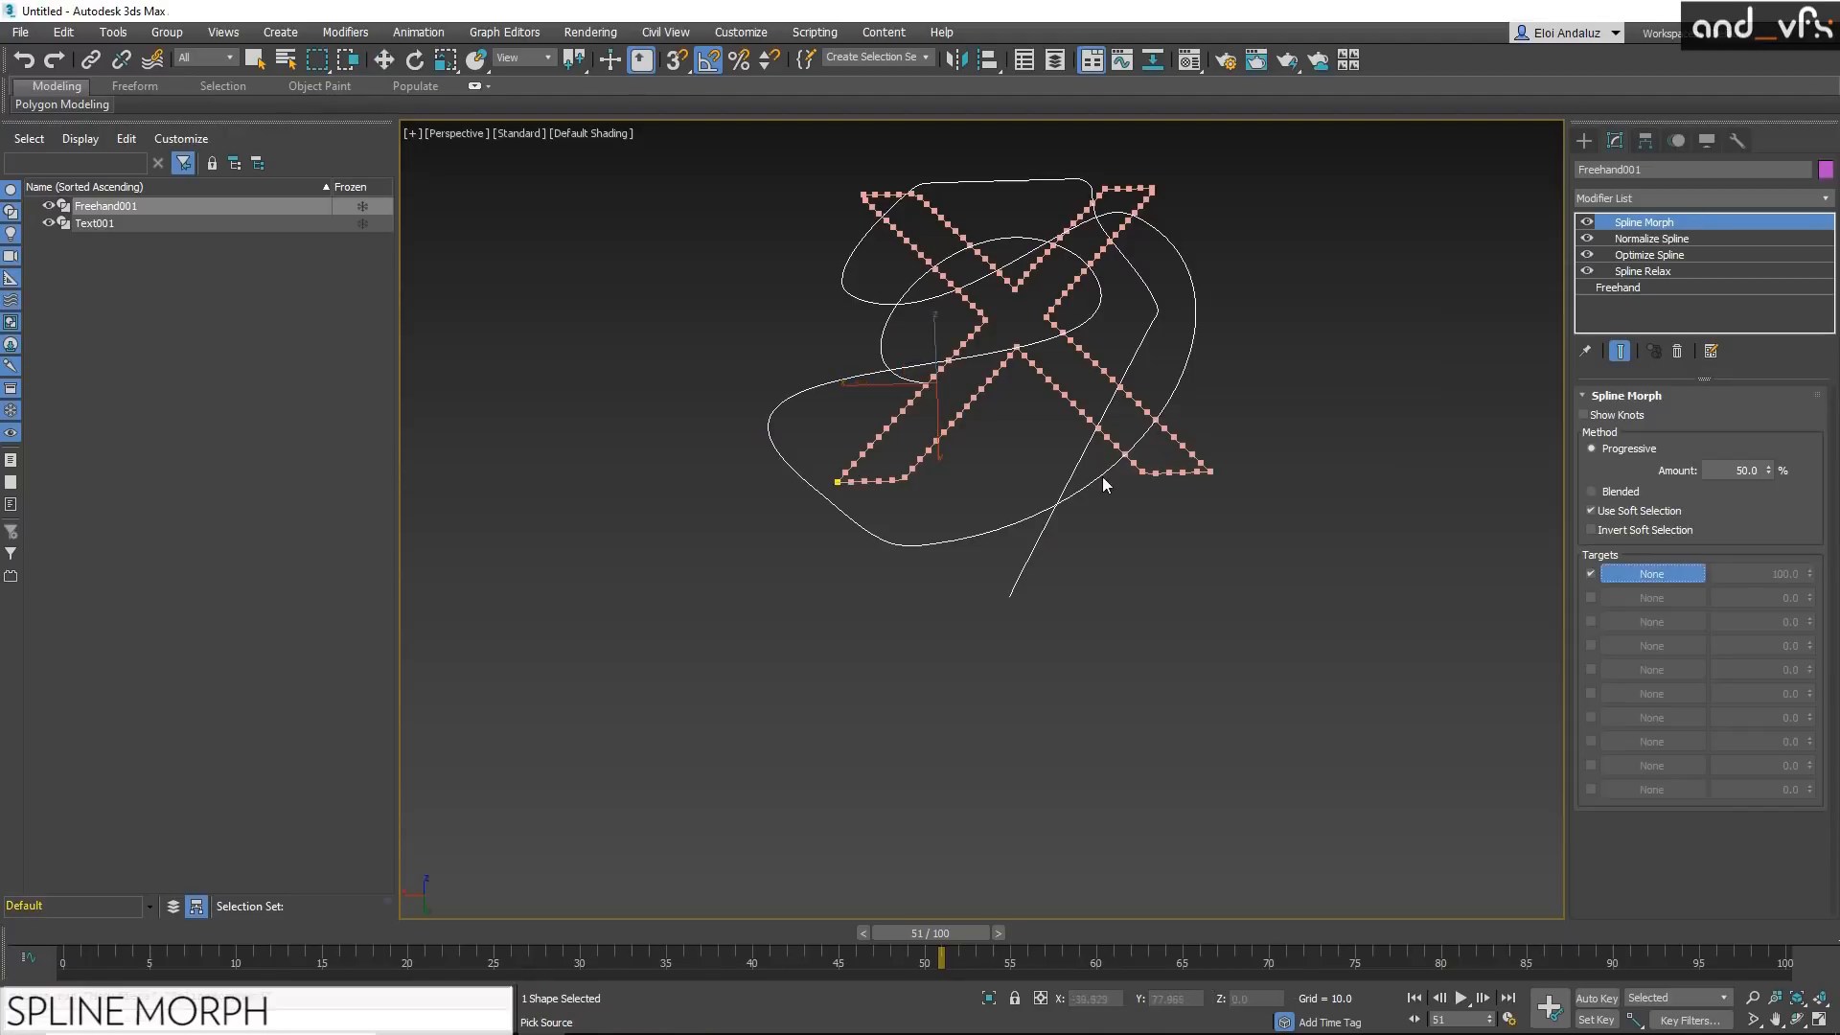
{"action": "left_click", "coordinate": [1064, 398]}
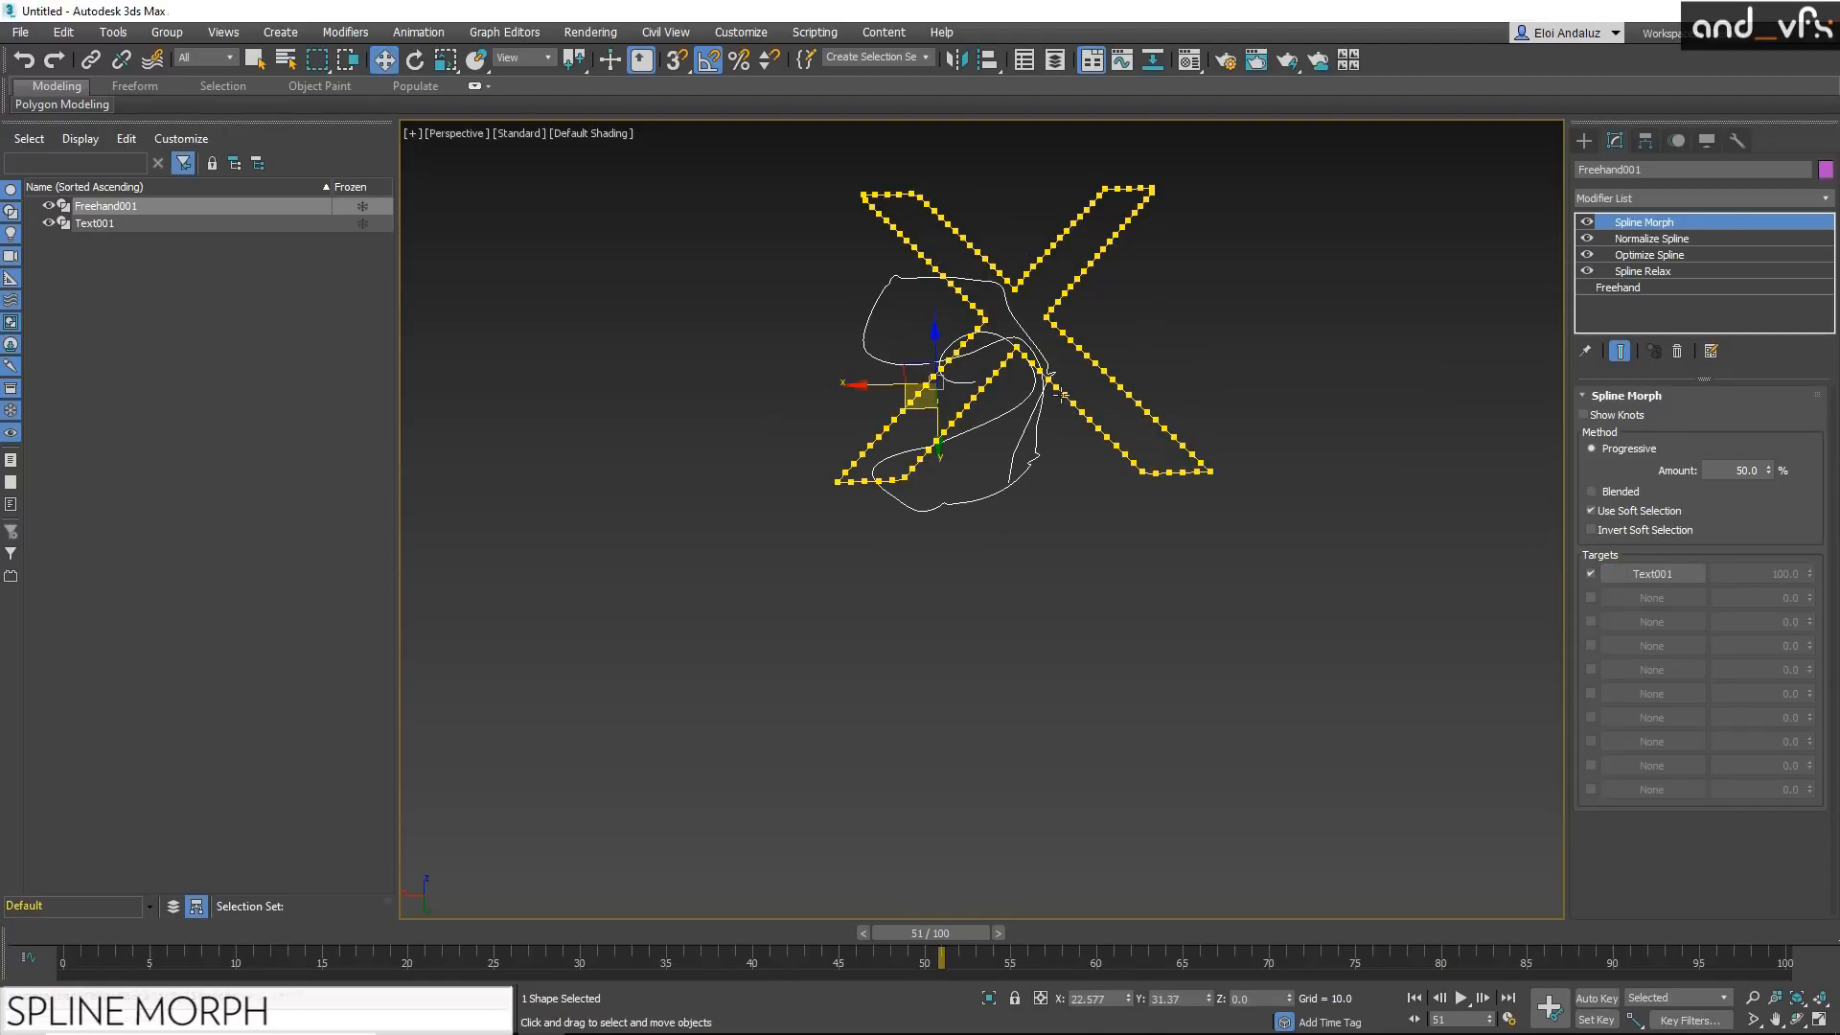
Step: Hide the X text shape so only the morphing freehand spline stays in view
{"action": "right_click", "coordinate": [1062, 395]}
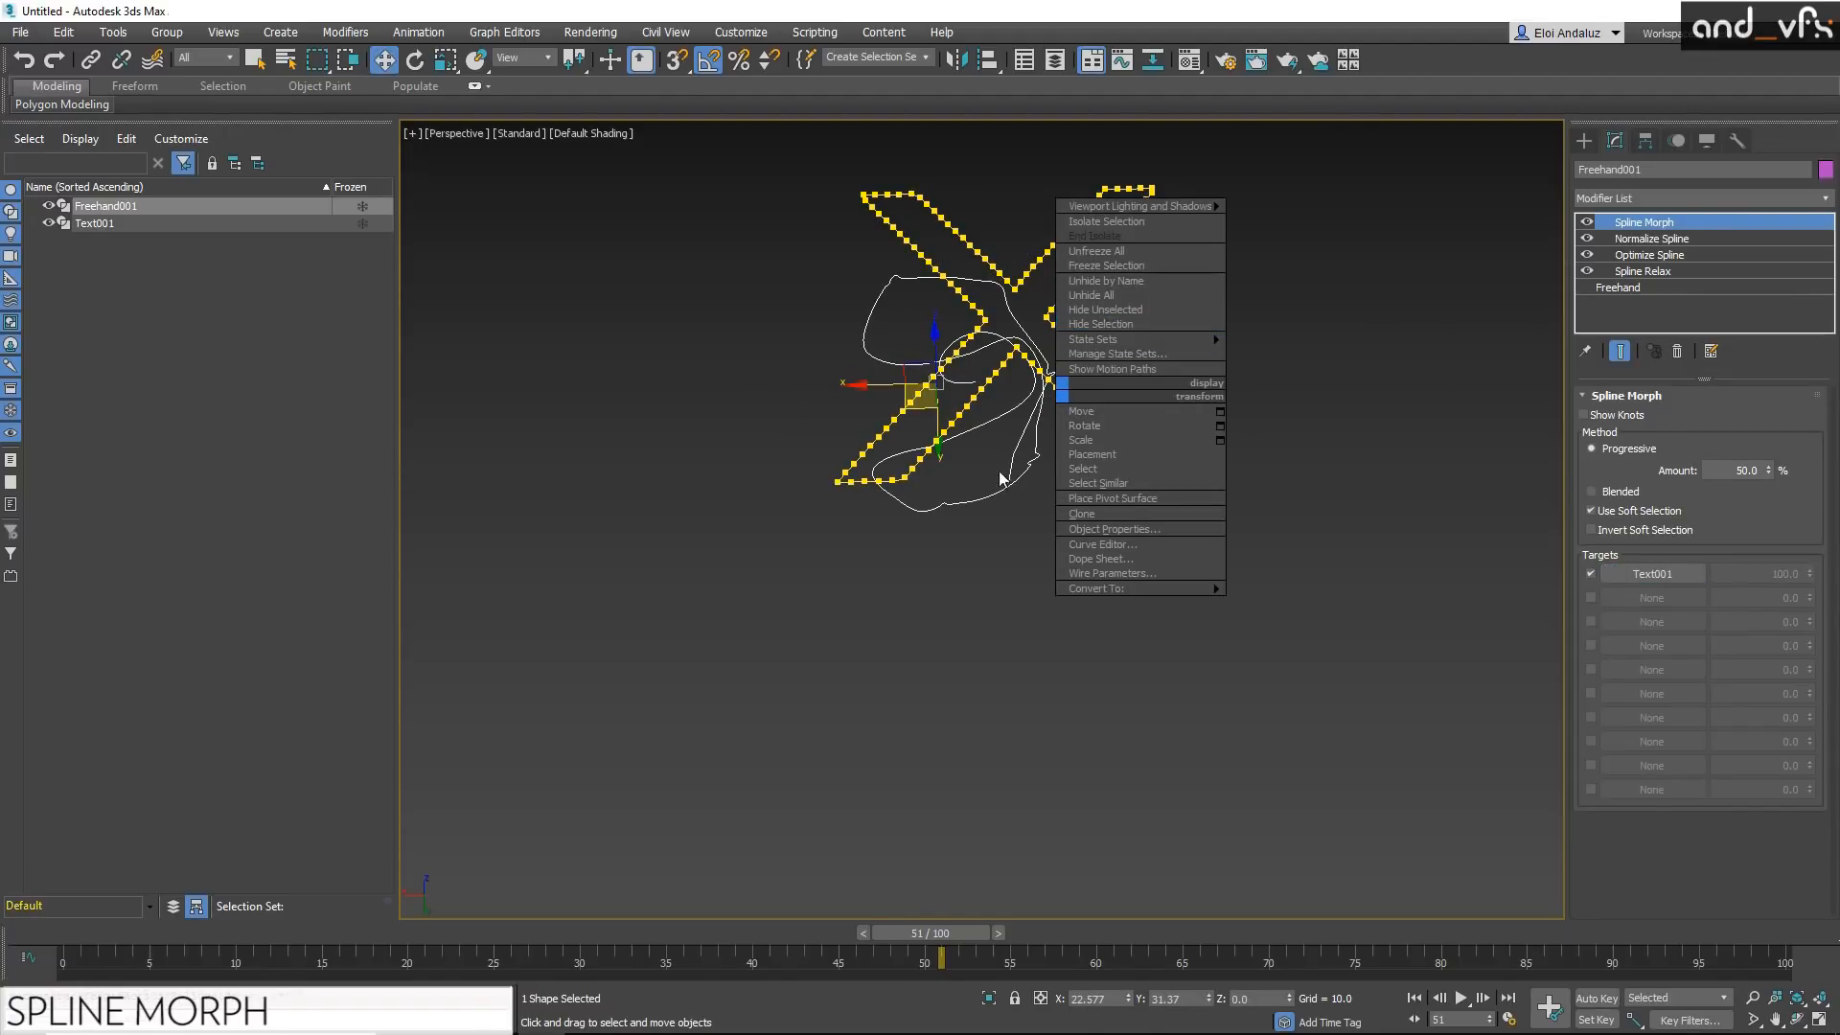
{"action": "left_click", "coordinate": [1023, 440]}
{"action": "left_click", "coordinate": [1072, 395]}
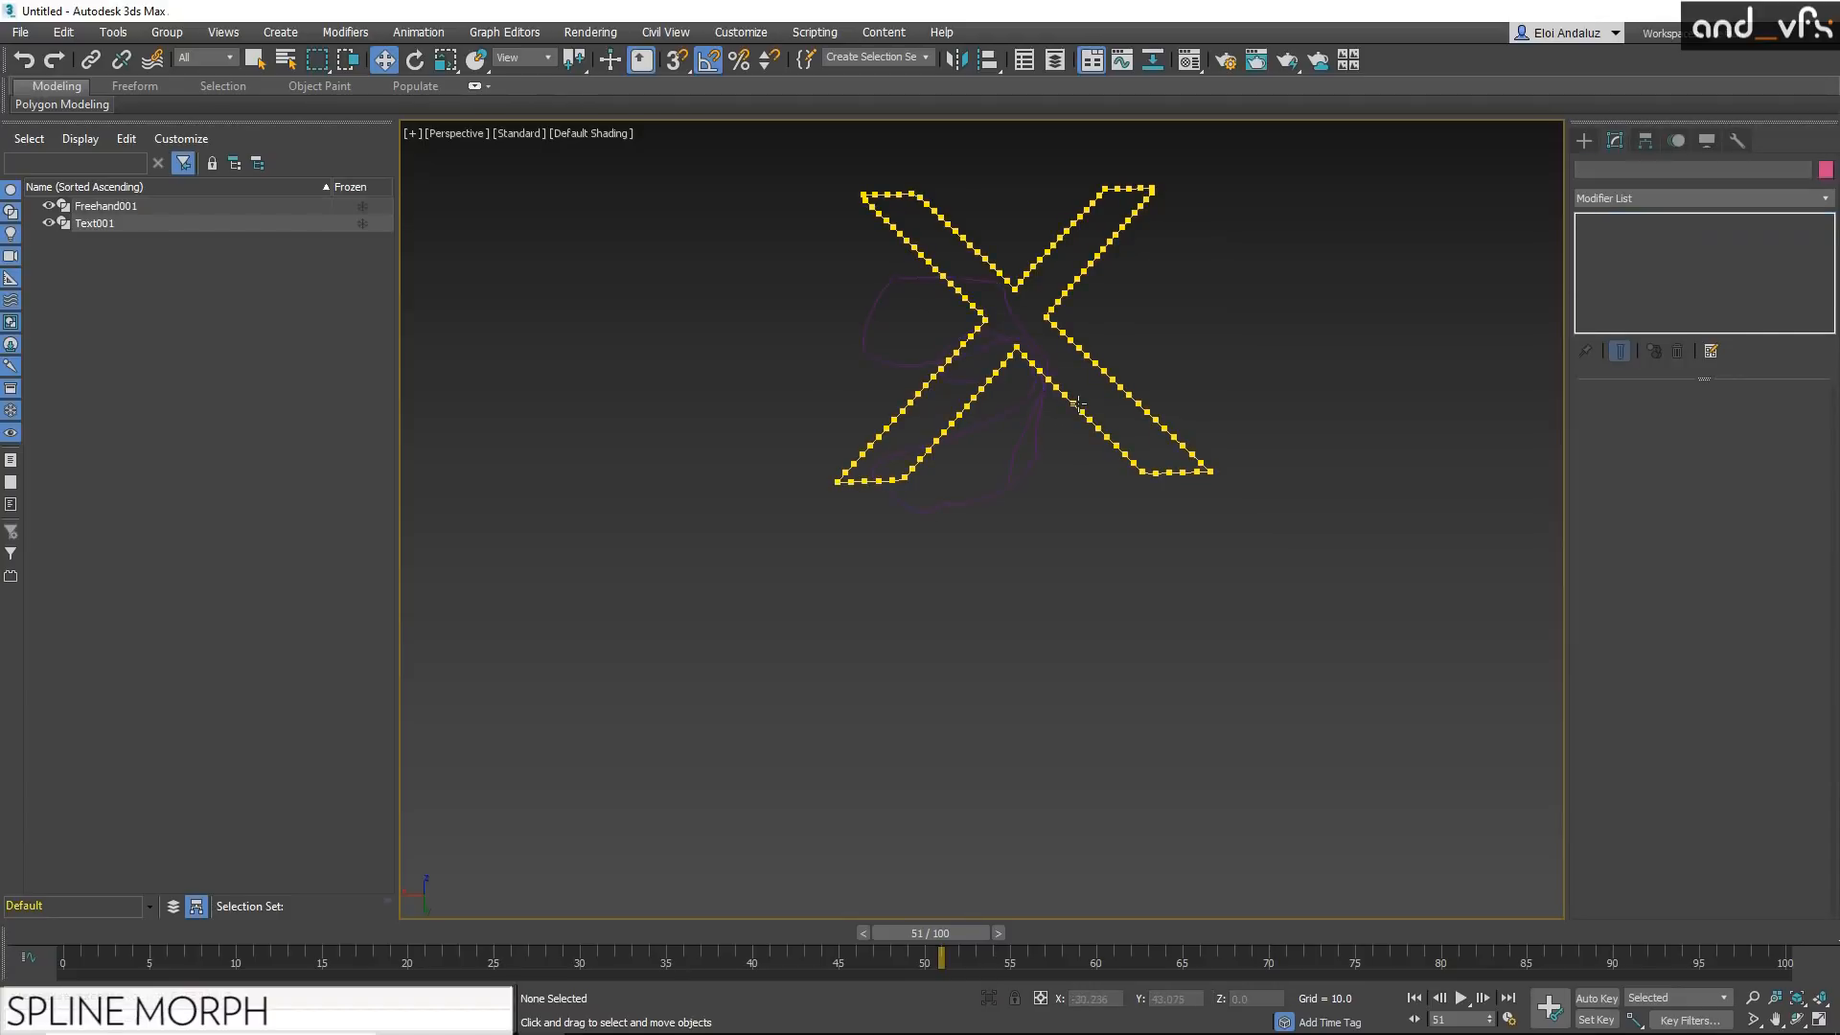
{"action": "left_click", "coordinate": [1078, 404]}
{"action": "right_click", "coordinate": [1079, 404]}
{"action": "left_click", "coordinate": [1117, 333]}
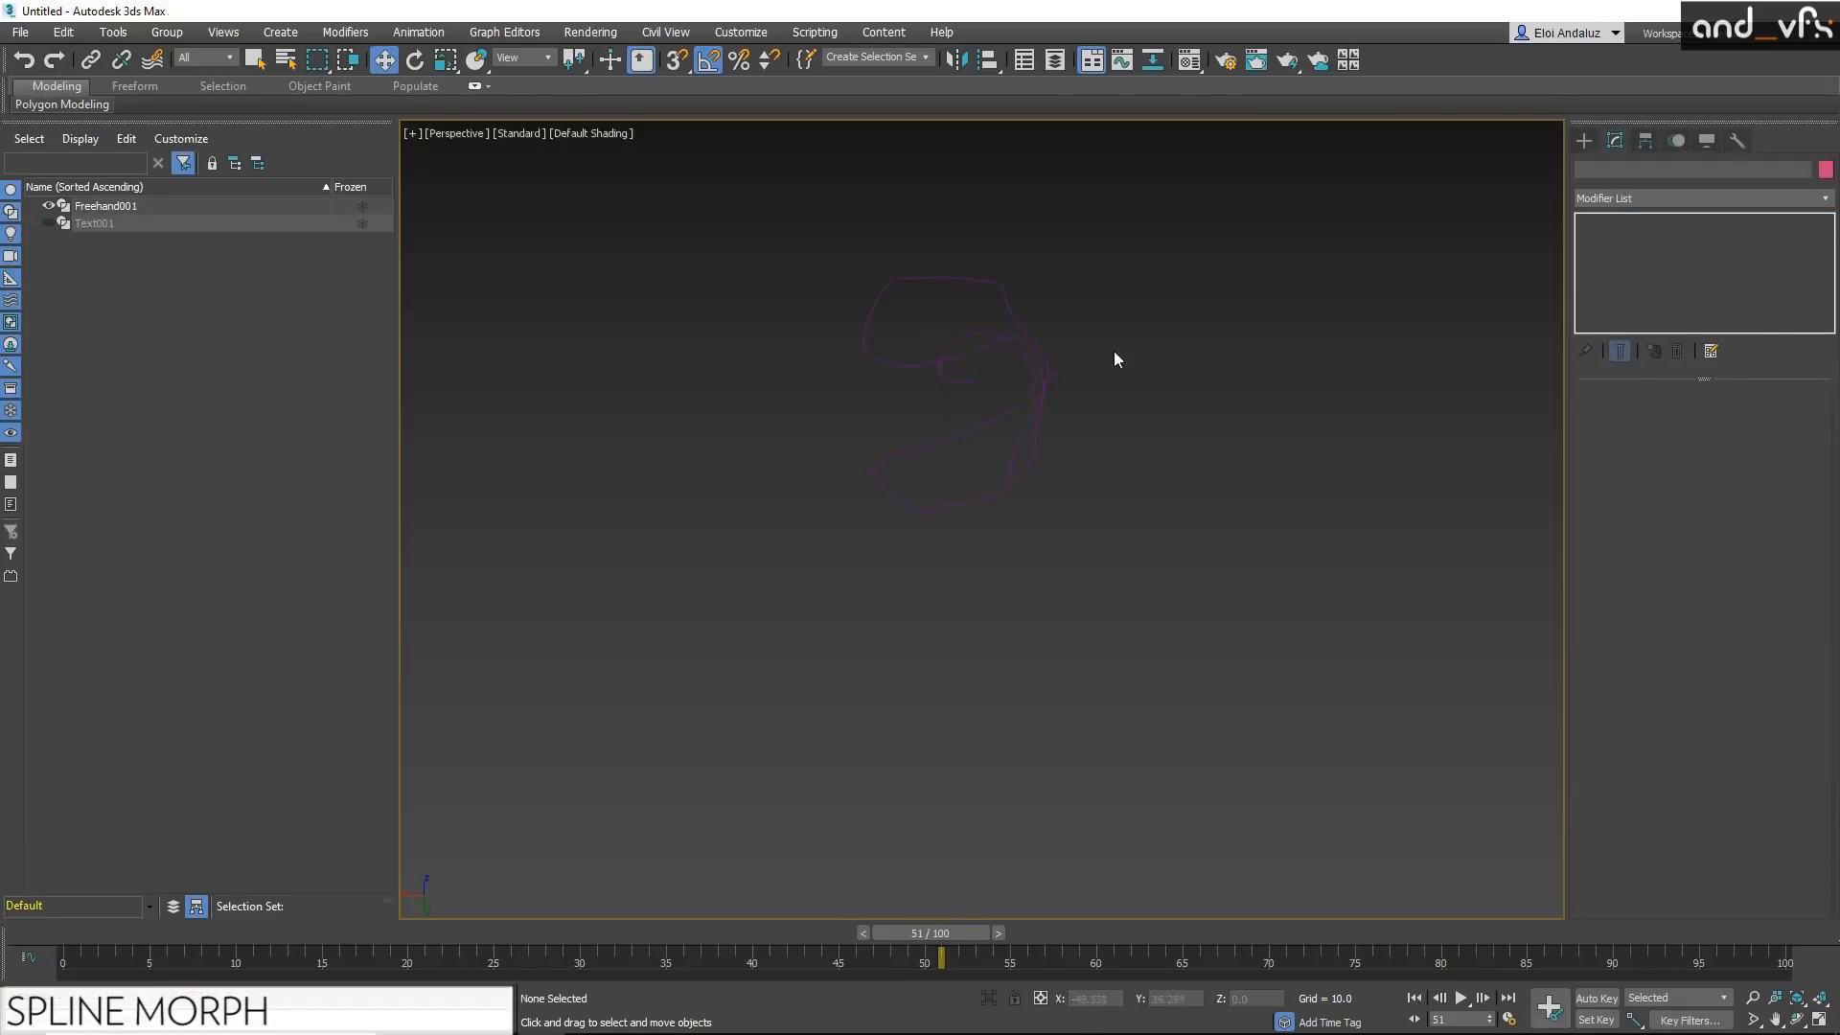
Step: Select the freehand spline and lower its Spline Morph progressive amount to 0.285%
{"action": "left_click", "coordinate": [1017, 387]}
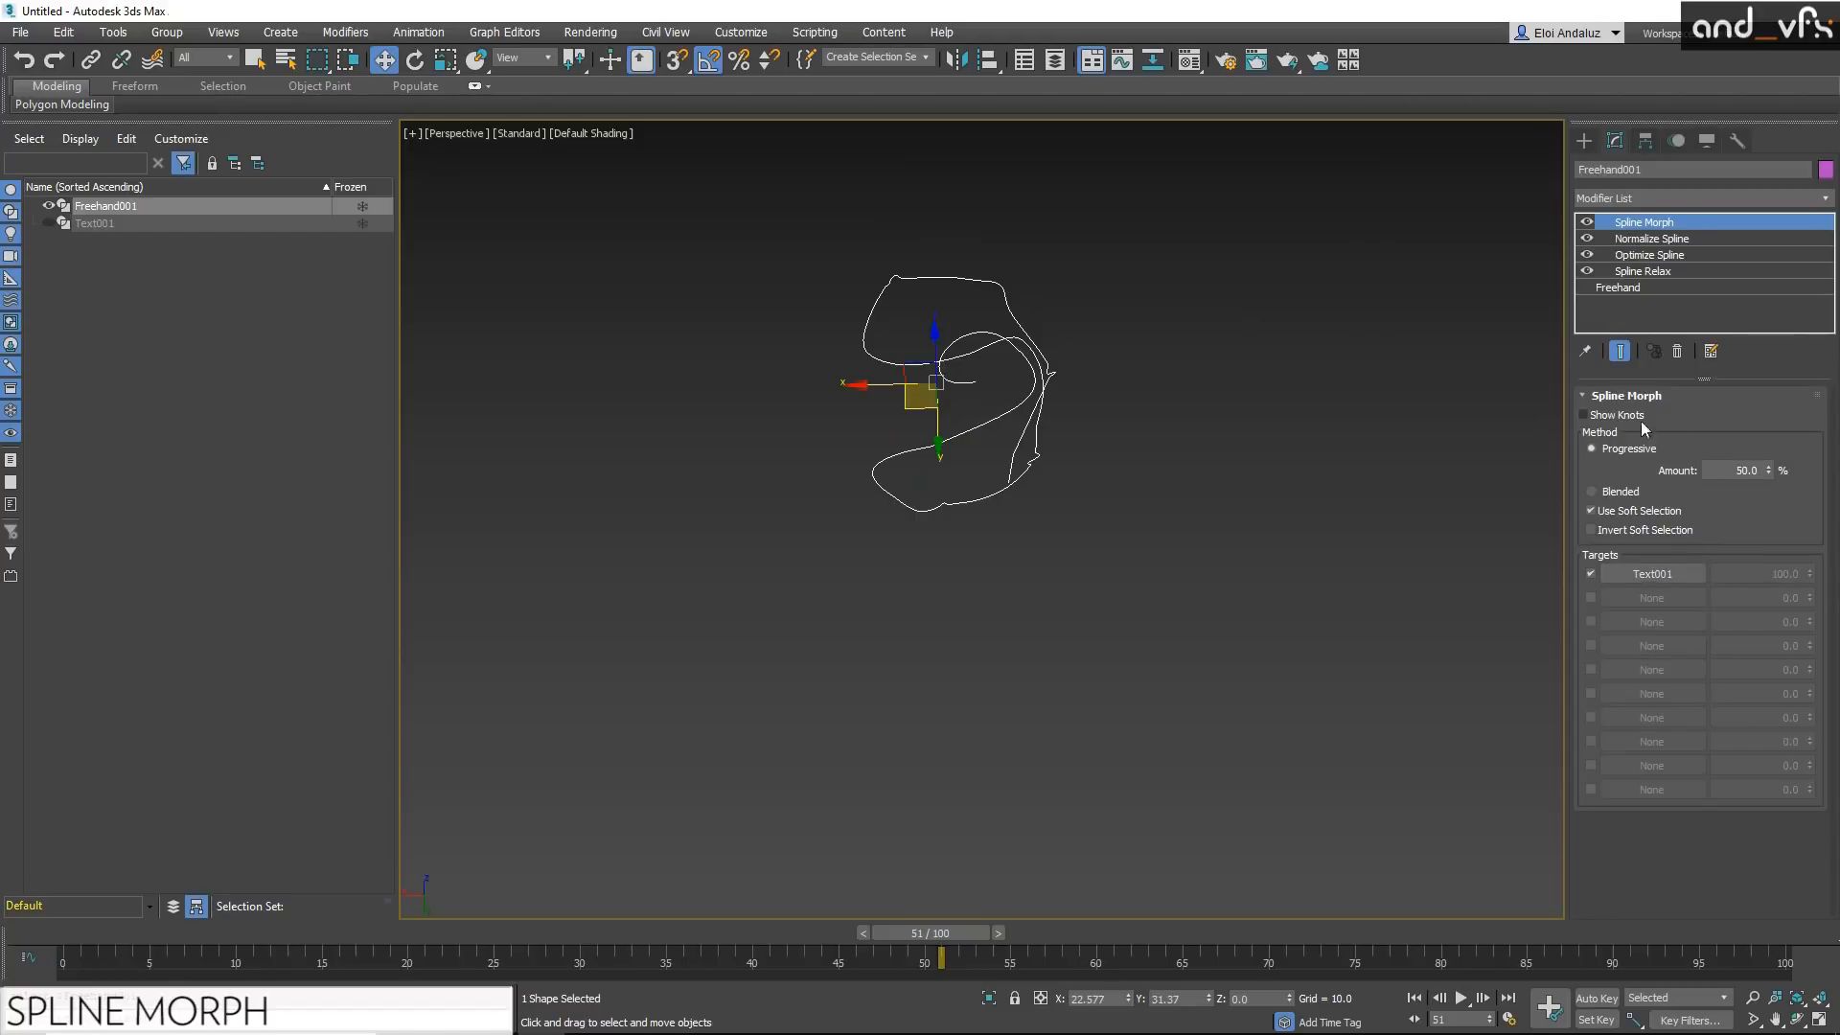
{"action": "mouse_move", "coordinate": [1769, 470]}
{"action": "left_mouse_down"}
{"action": "mouse_move", "coordinate": [1754, 316]}
{"action": "mouse_move", "coordinate": [1753, 652]}
{"action": "mouse_move", "coordinate": [1725, 280]}
{"action": "mouse_move", "coordinate": [1696, 458]}
{"action": "mouse_move", "coordinate": [1705, 110]}
{"action": "mouse_move", "coordinate": [1706, 1021]}
{"action": "mouse_move", "coordinate": [1711, 83]}
{"action": "mouse_move", "coordinate": [1689, 424]}
{"action": "mouse_move", "coordinate": [1629, 82]}
{"action": "left_mouse_up"}
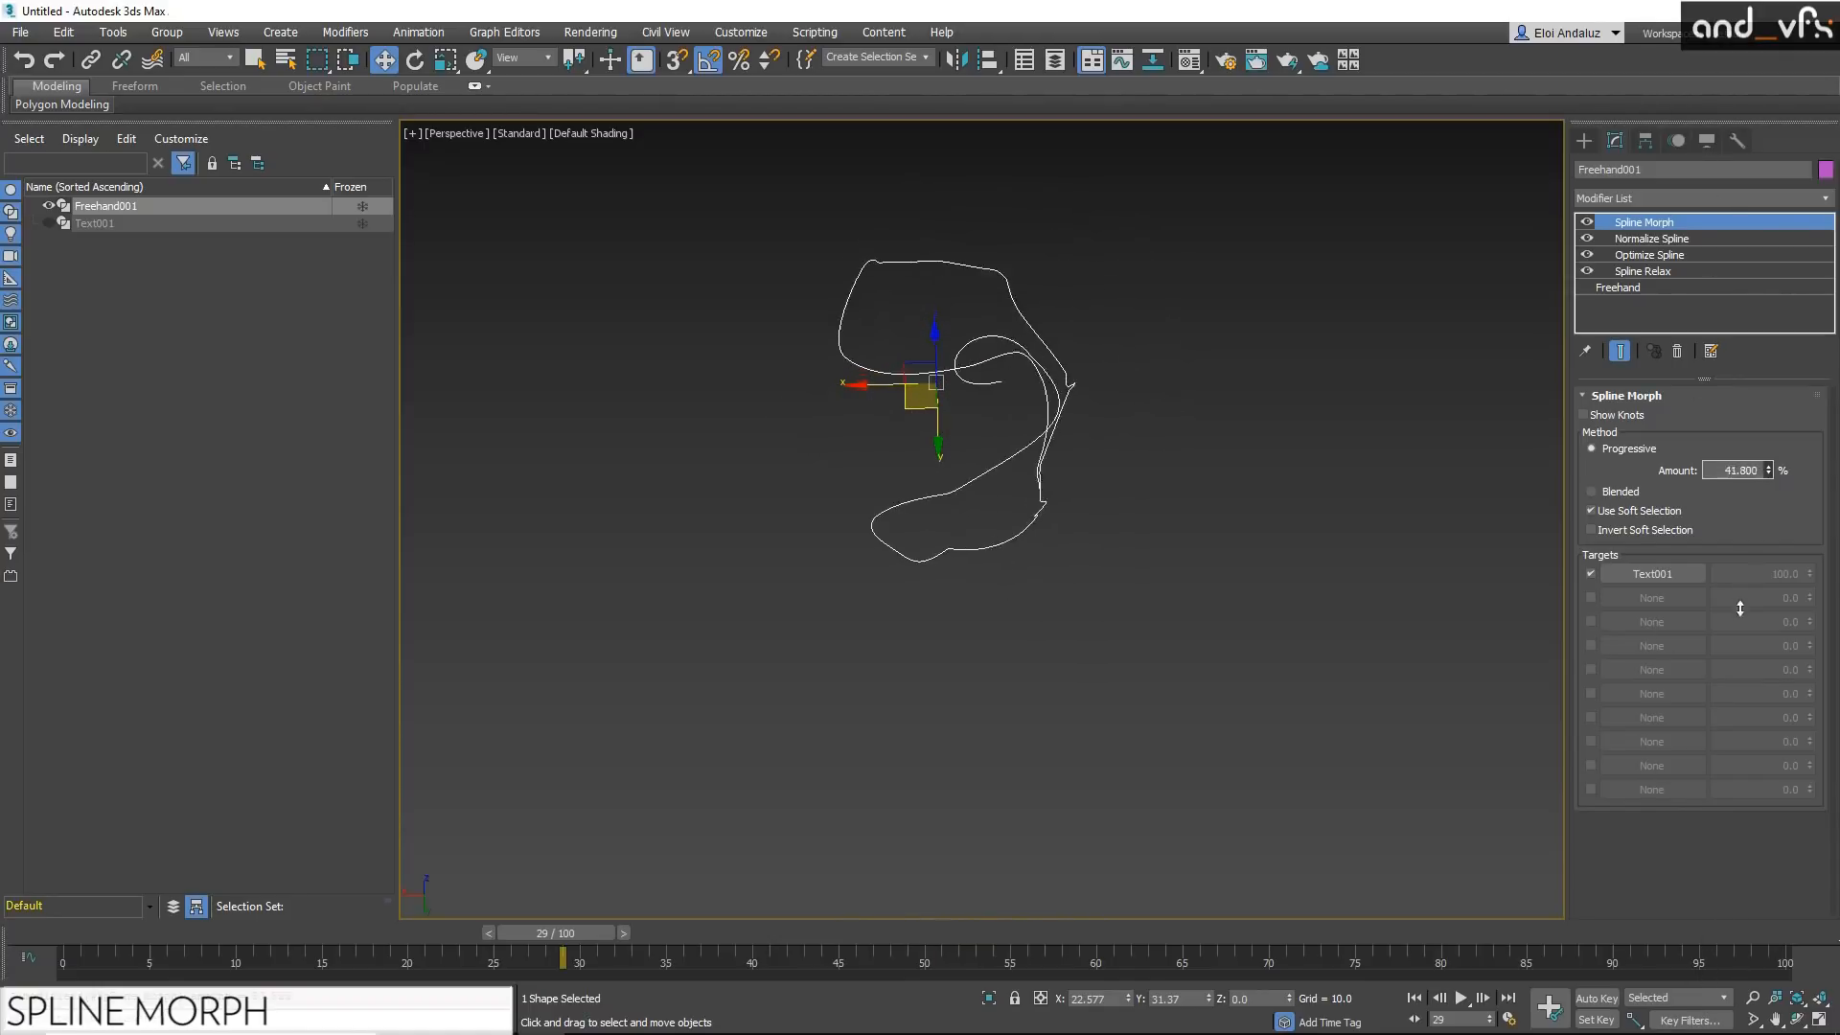
{"action": "left_click_drag", "start_coordinate": [1737, 604], "coordinate": [1285, 508]}
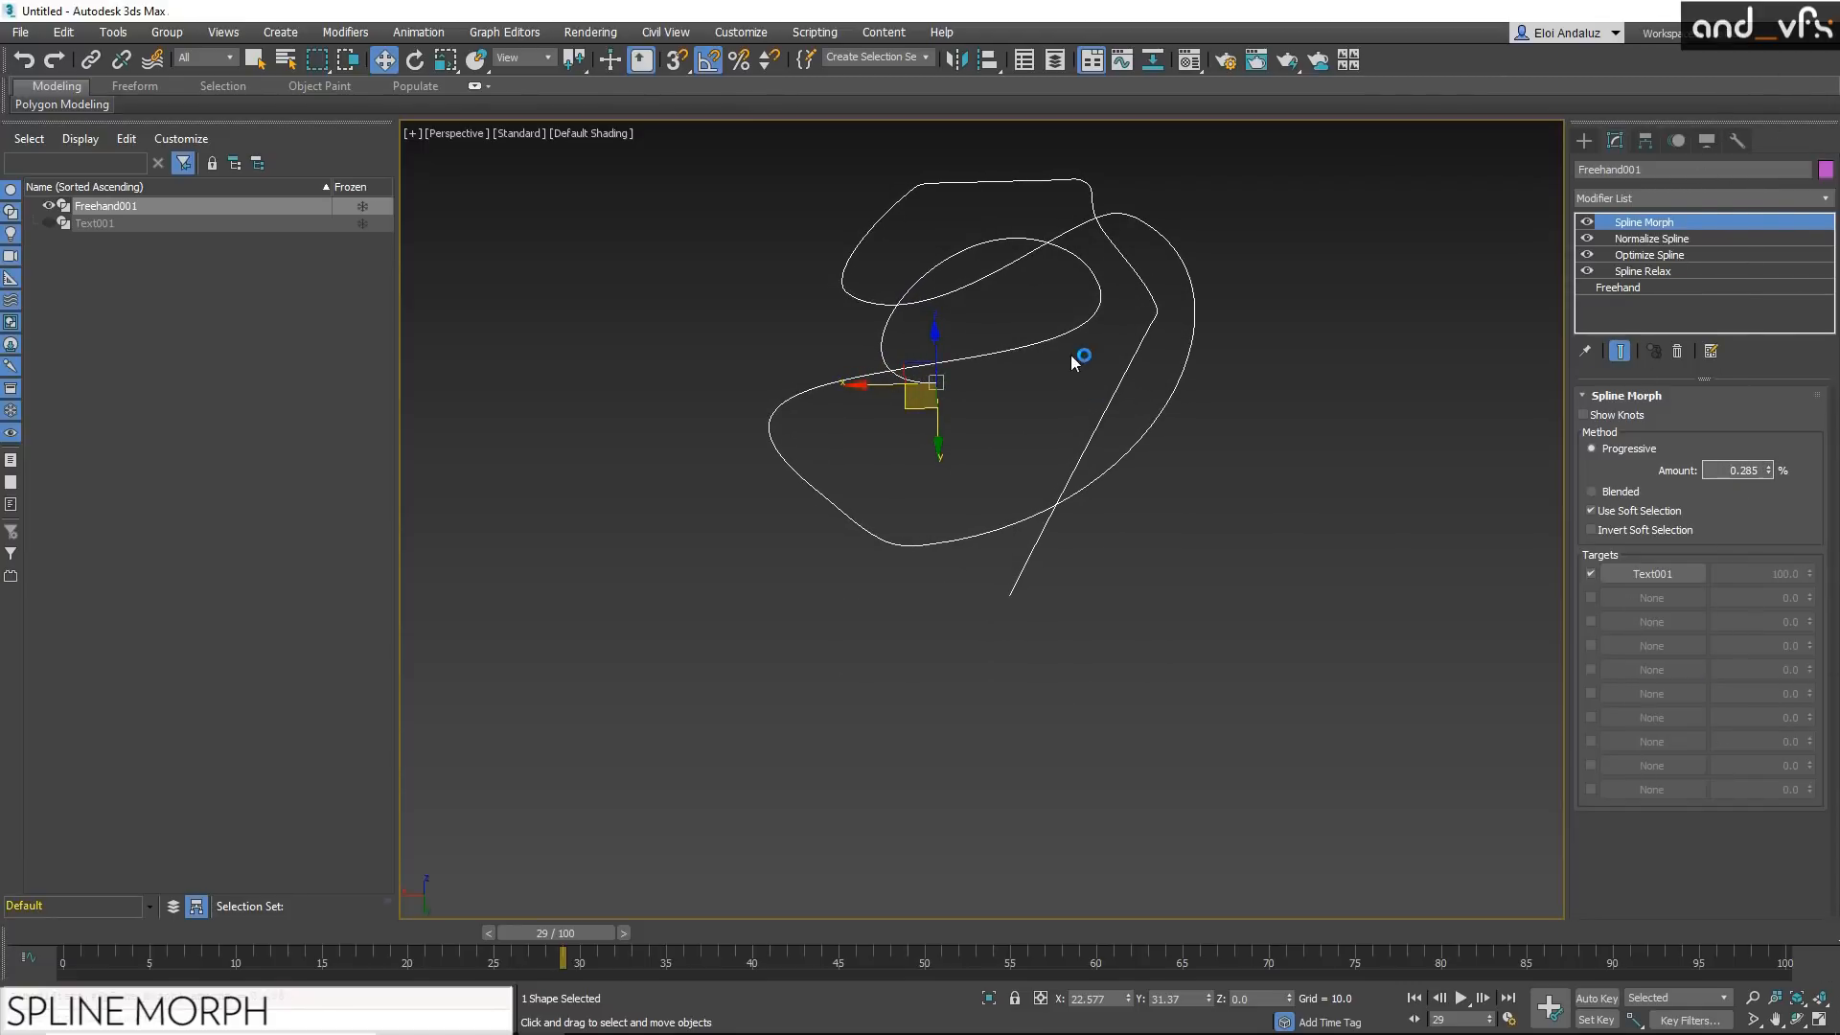
Step: Turn on edged faces in the viewport and show the Spline Morph knots on the freehand spline
{"action": "key", "text": "F4"}
{"action": "left_click", "coordinate": [1617, 414]}
{"action": "middle_click_drag", "start_coordinate": [1240, 341], "coordinate": [990, 567]}
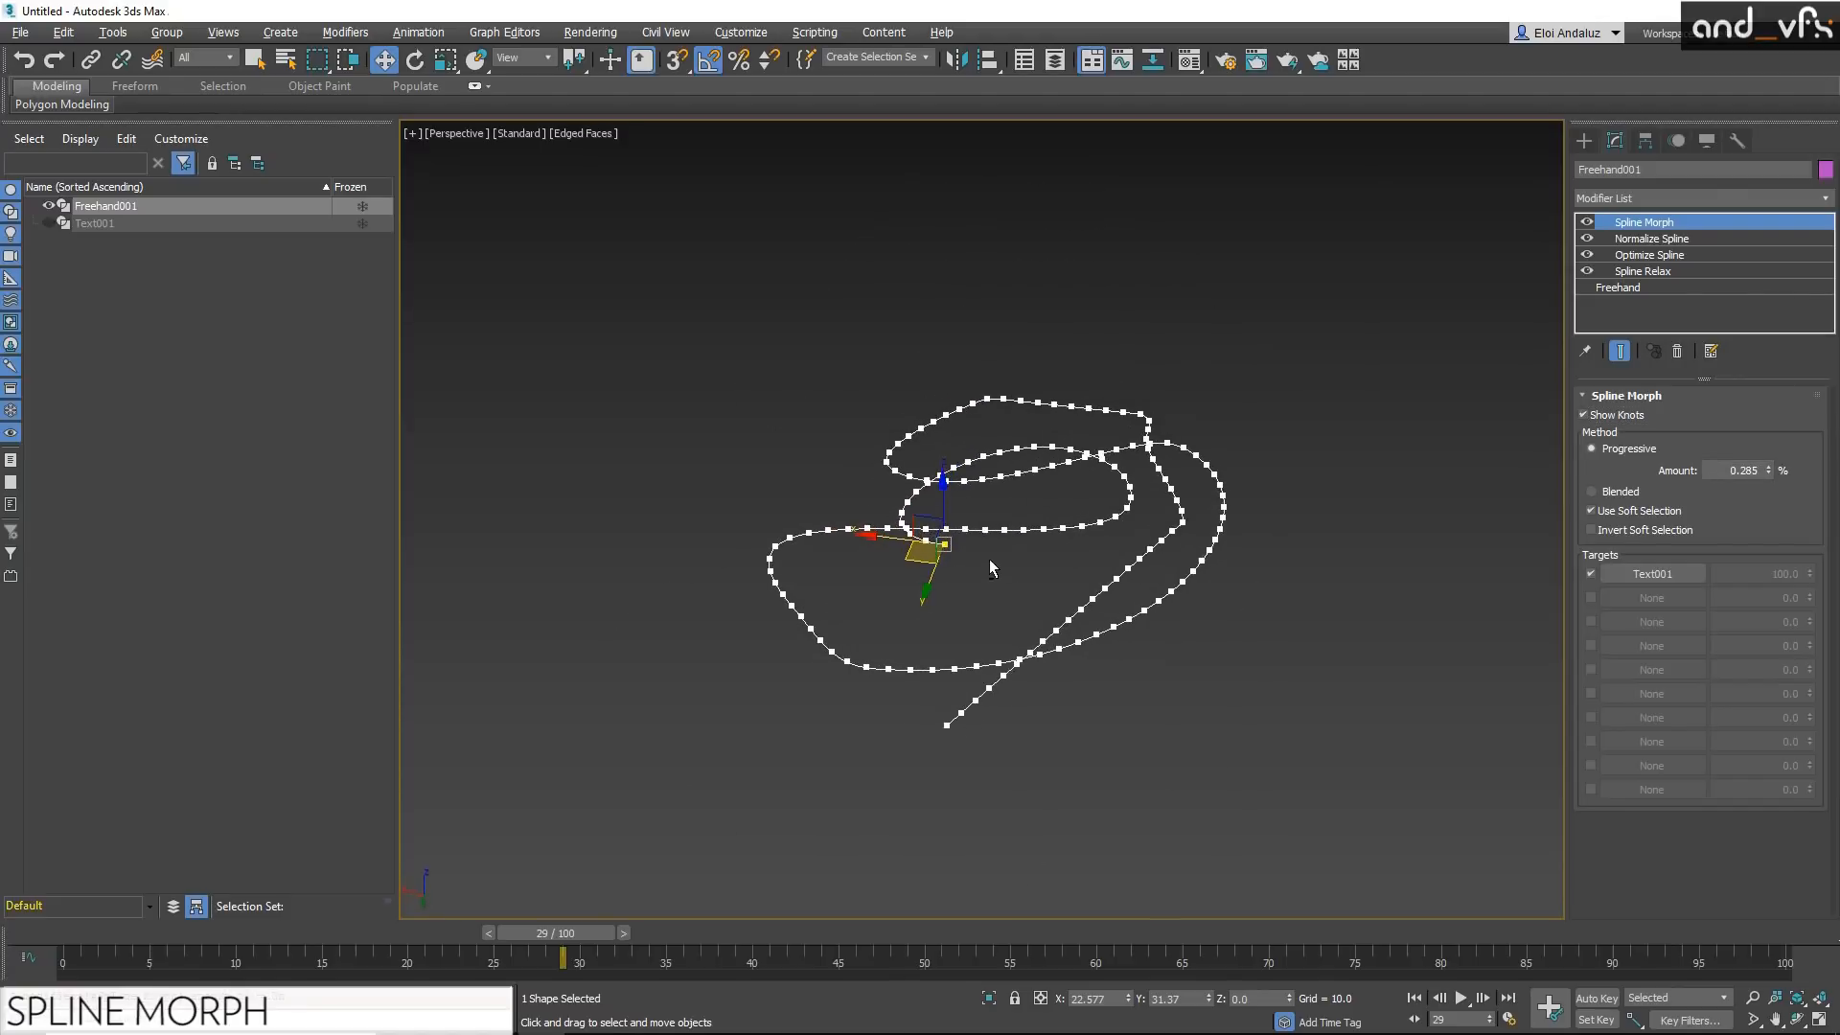
Step: Add a Noise modifier to the freehand spline with a Z strength of 50
{"action": "left_click", "coordinate": [1826, 198]}
{"action": "scroll", "coordinate": [1828, 205], "scroll_direction": "down", "scroll_amount": 2}
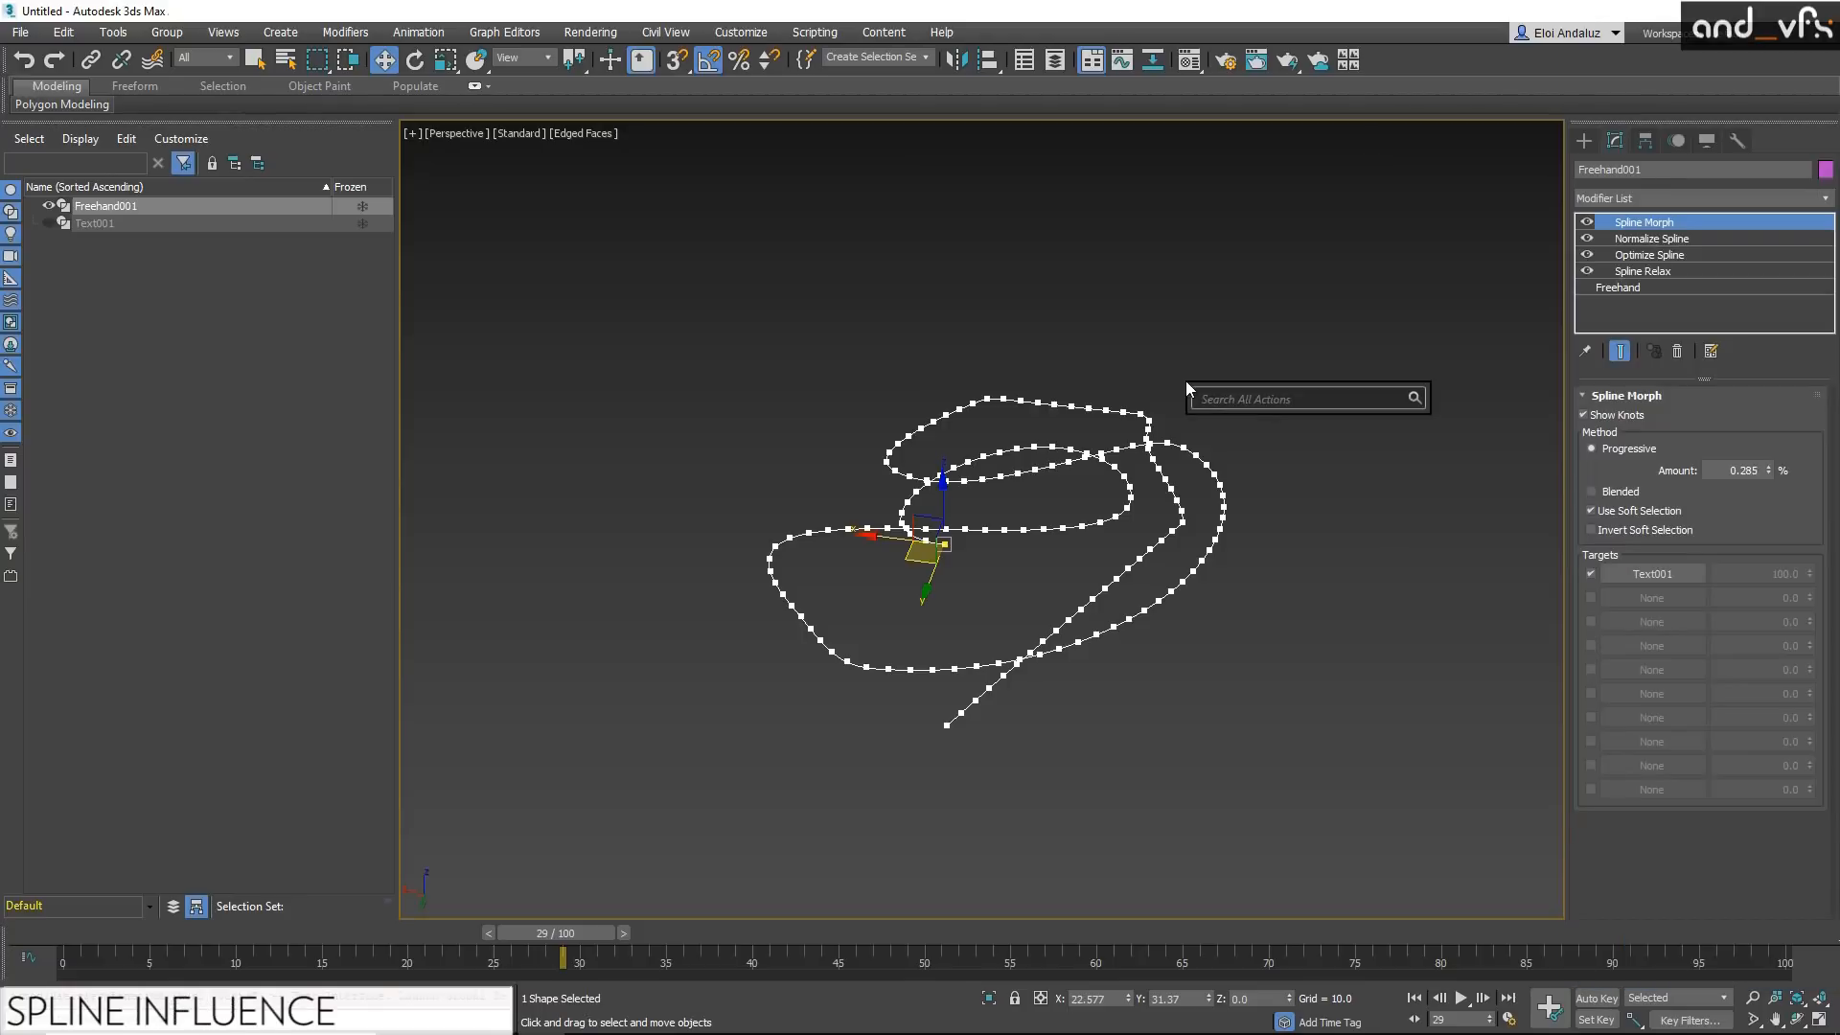
{"action": "type", "text": "noise"}
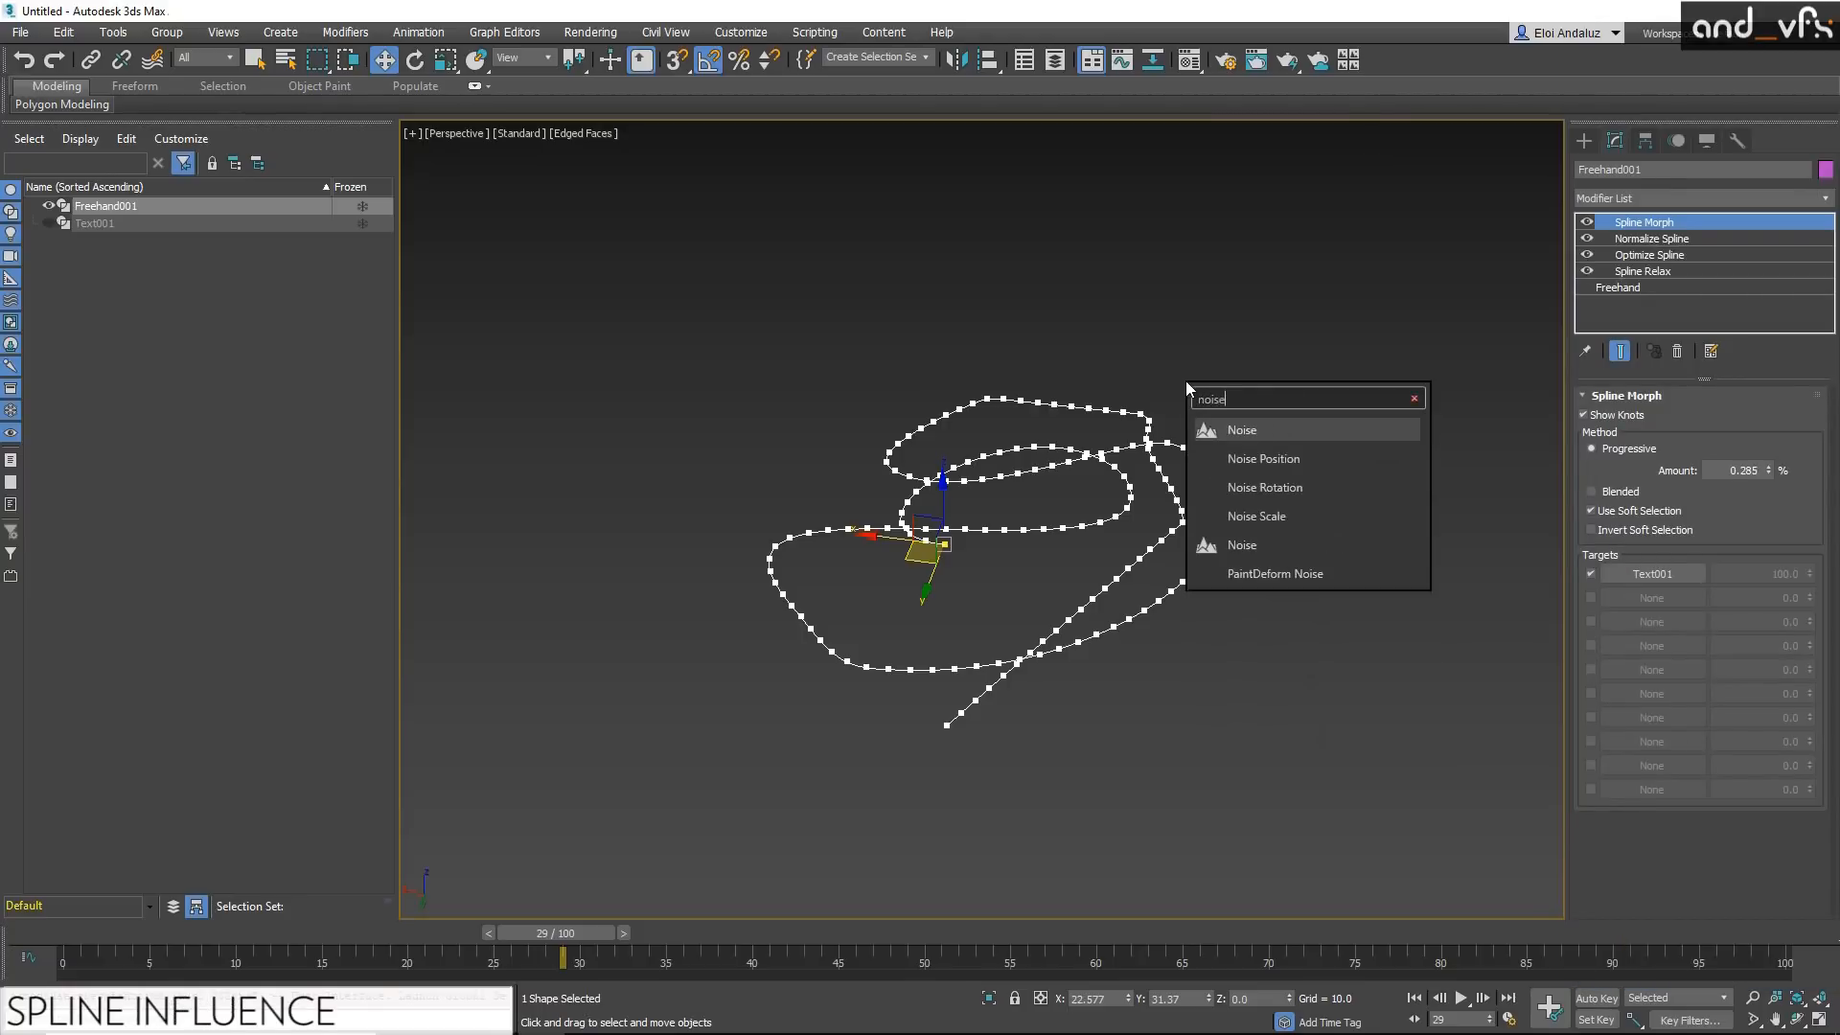
{"action": "left_click", "coordinate": [1276, 428]}
{"action": "type", "text": "20"}
{"action": "key", "text": "Return"}
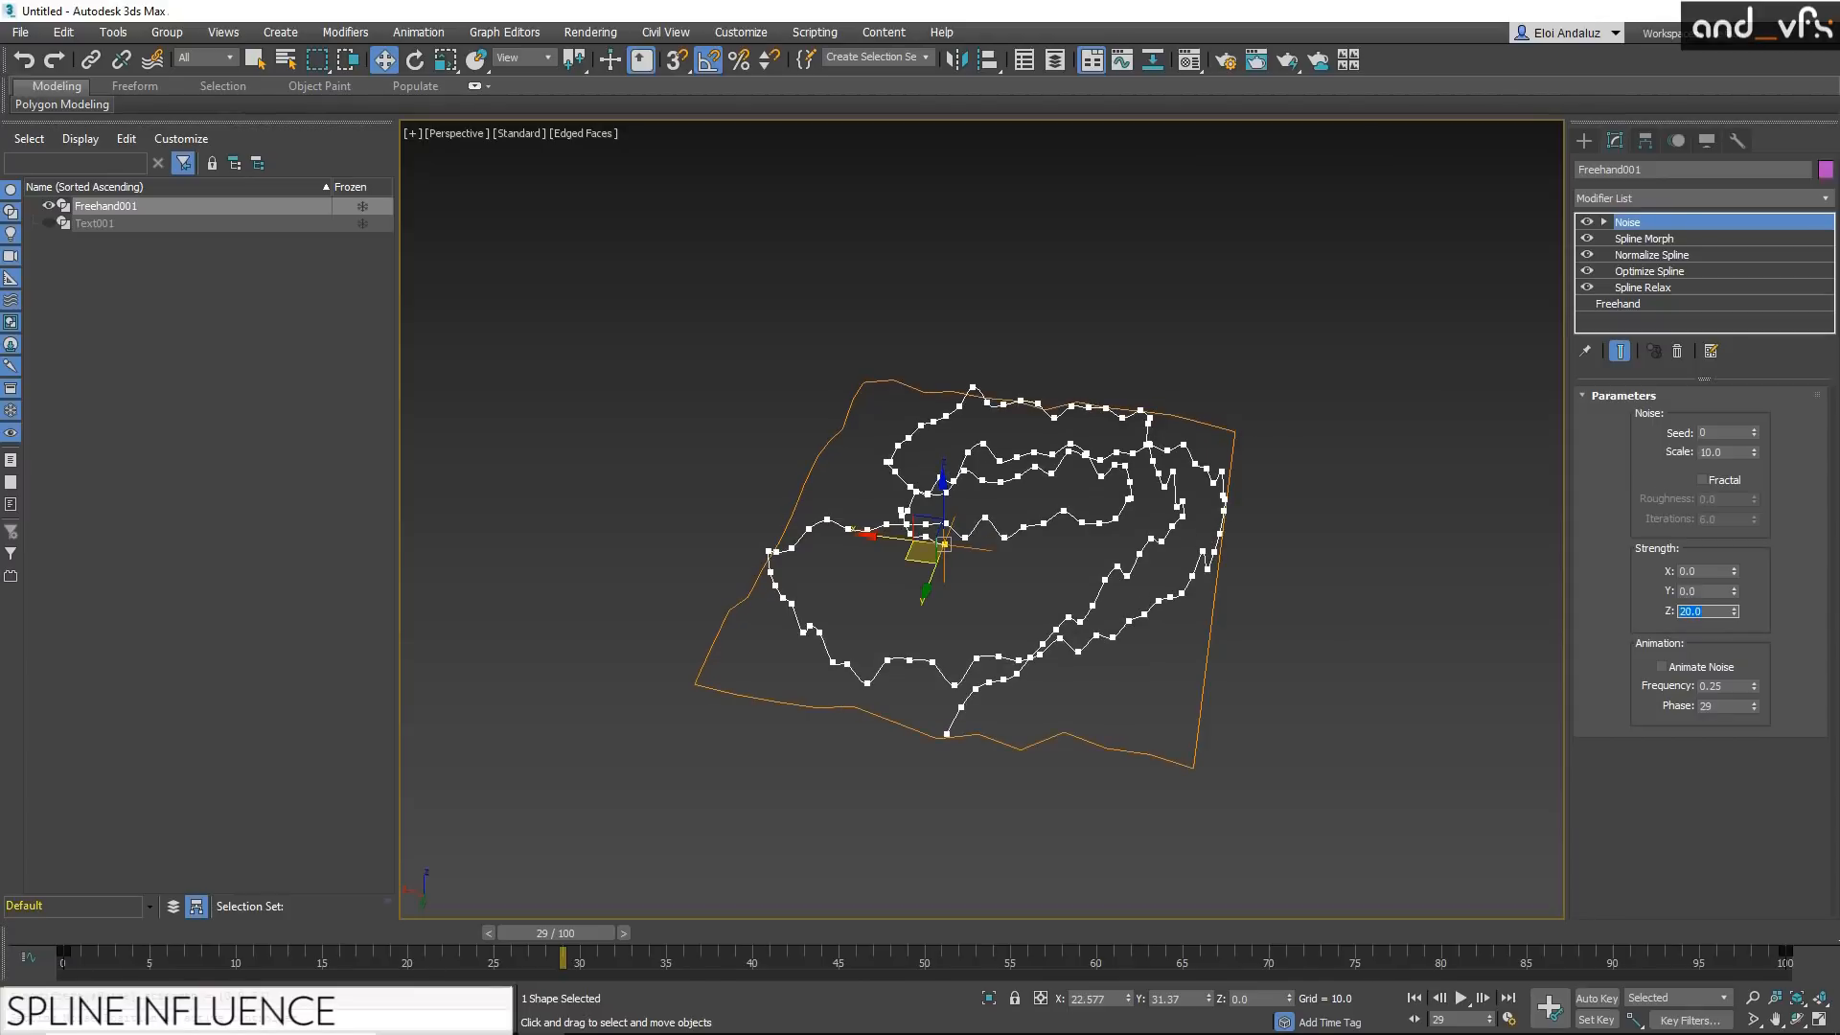
{"action": "type", "text": "50"}
{"action": "key", "text": "Return"}
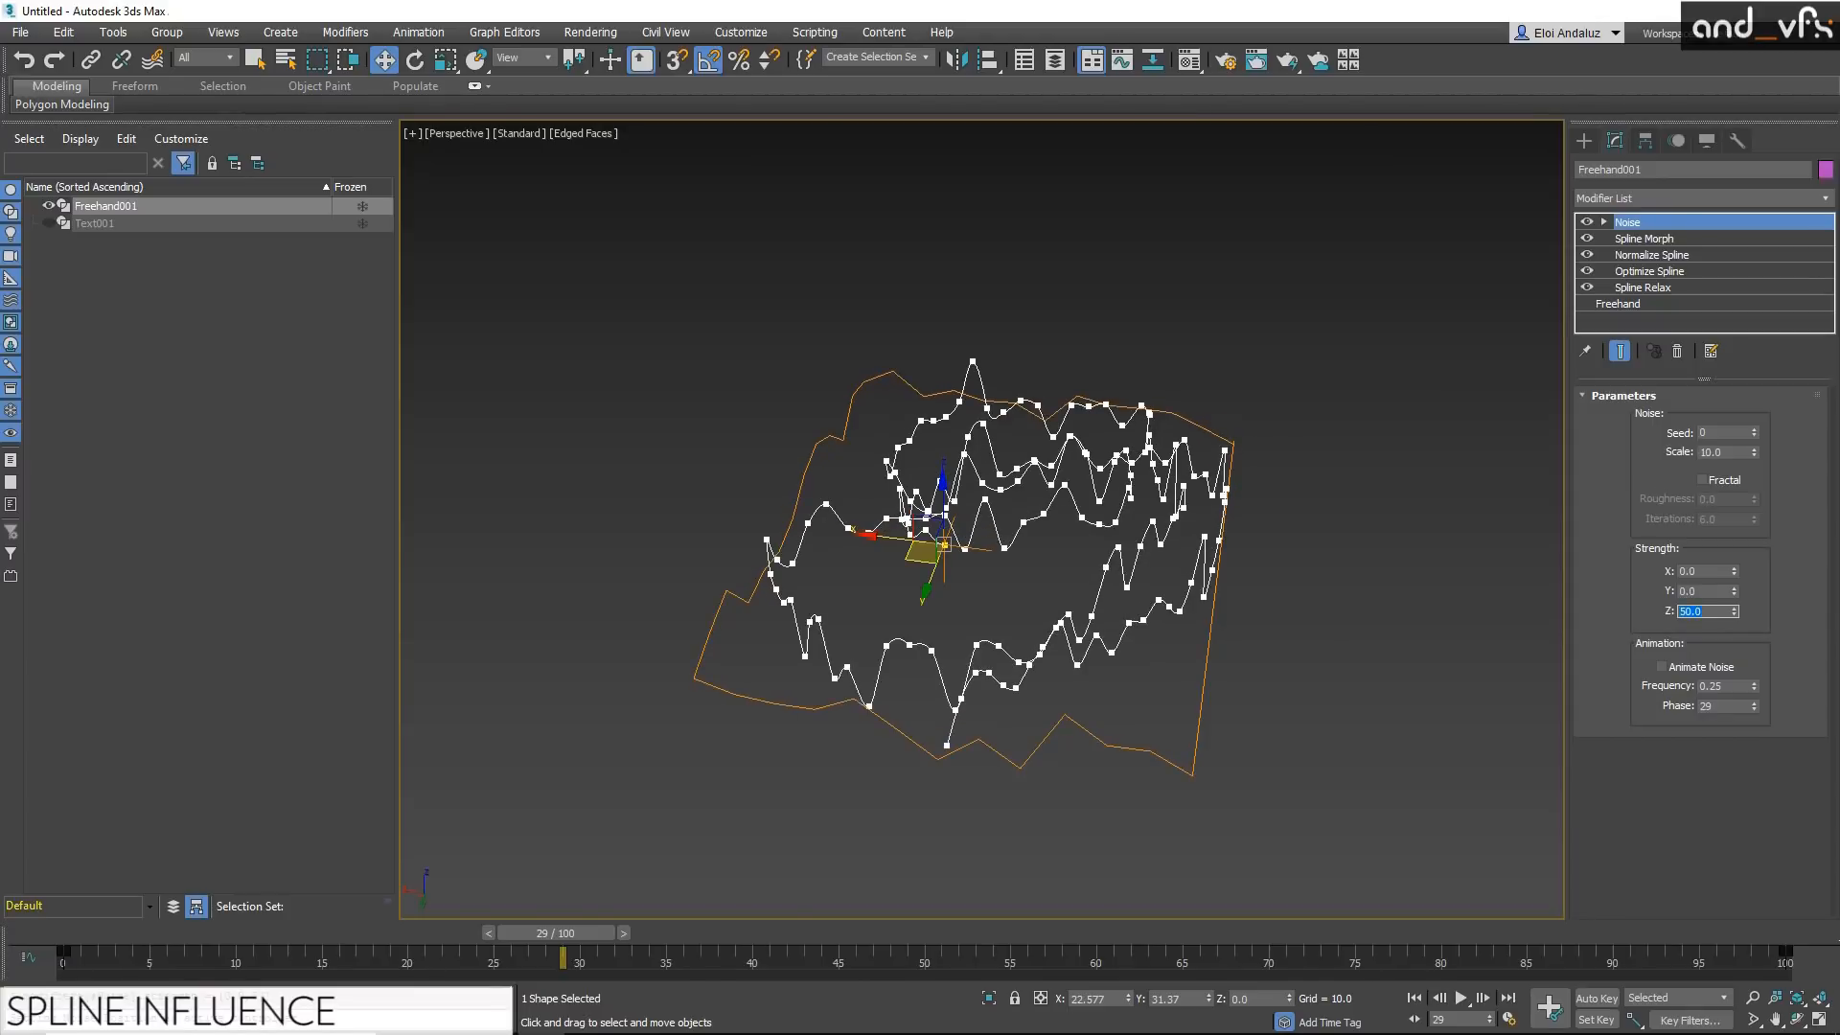
{"action": "middle_click_drag", "start_coordinate": [797, 522], "coordinate": [920, 575], "text": "alt"}
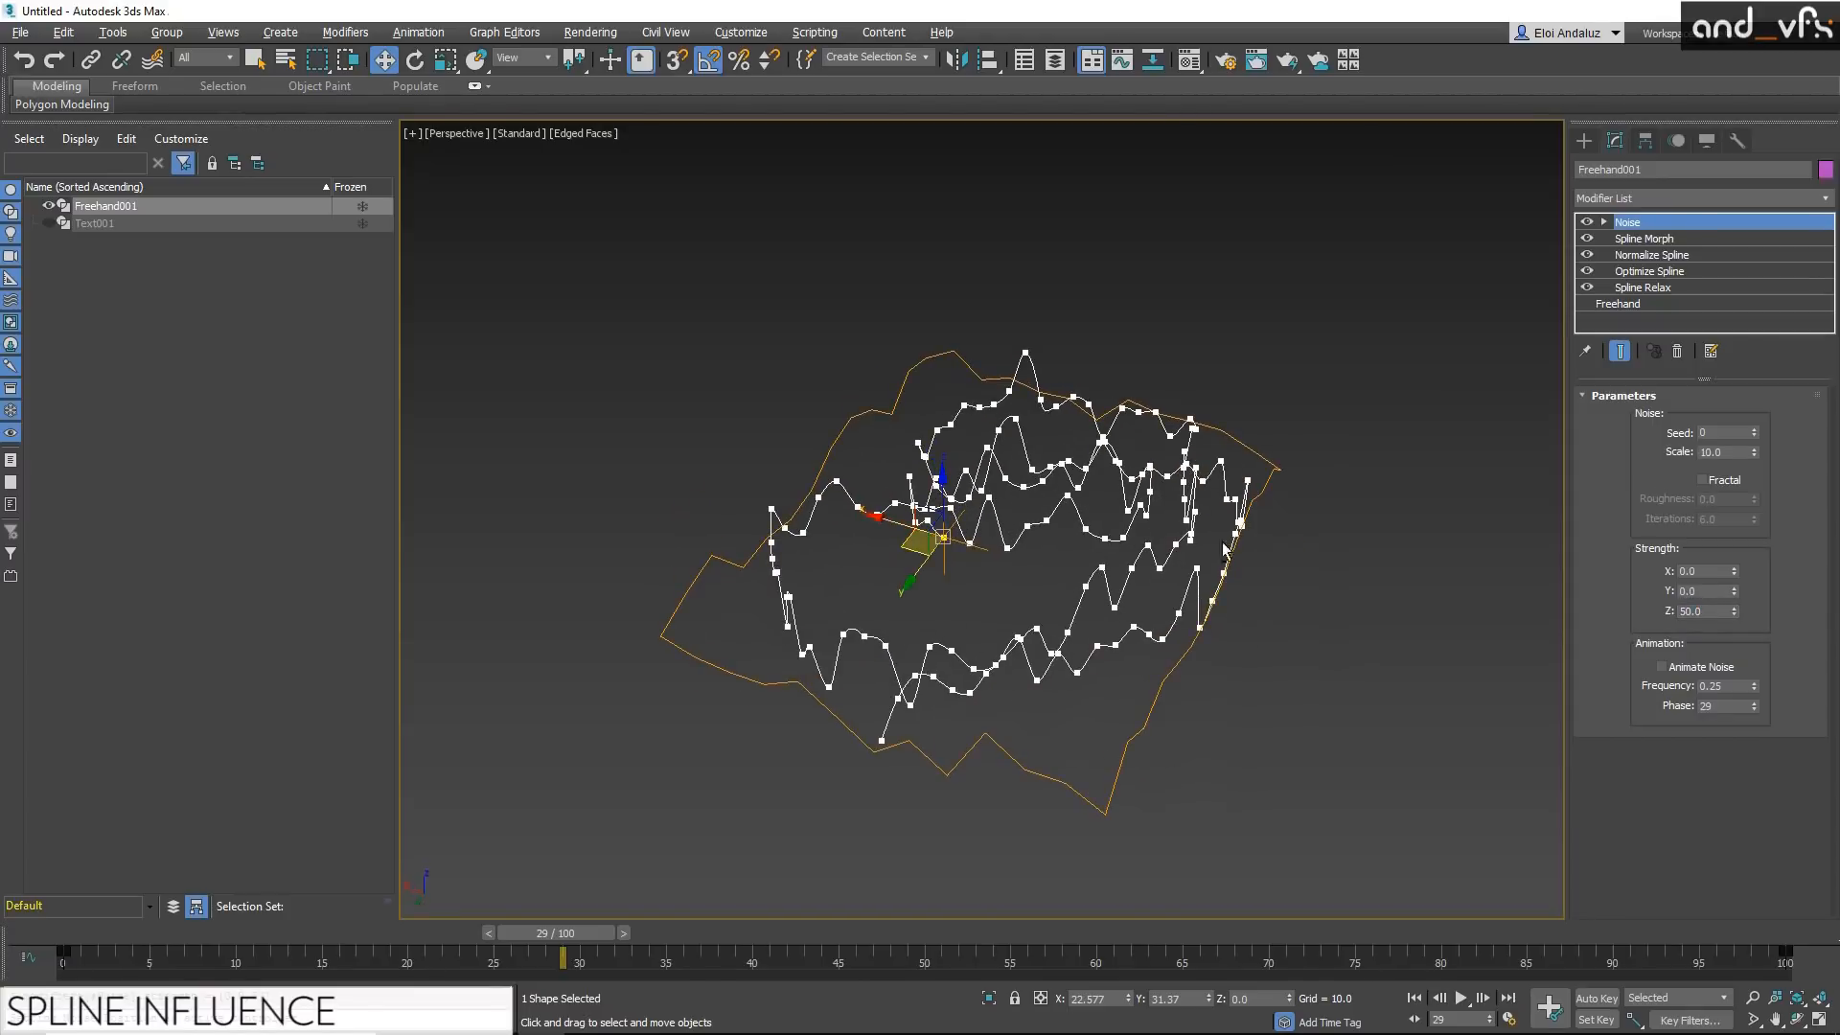
{"action": "middle_click_drag", "start_coordinate": [963, 479], "coordinate": [1040, 665], "text": "alt"}
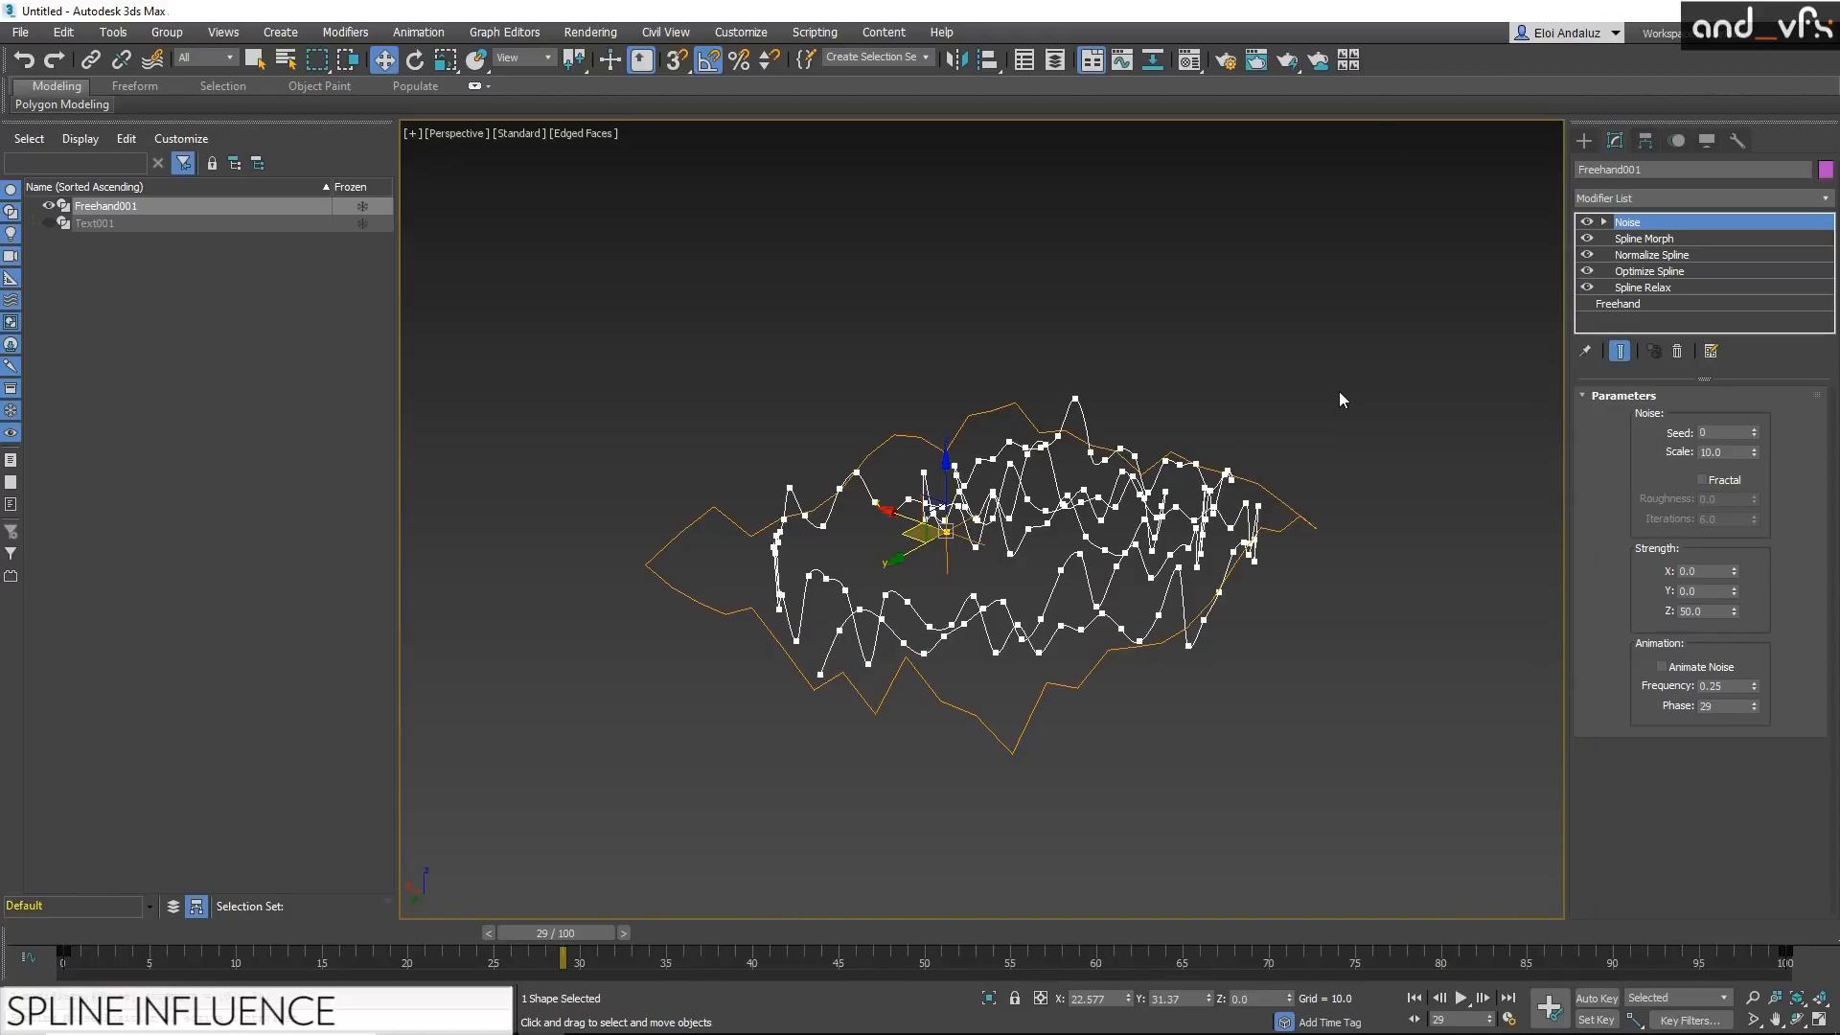
Step: Create an Influence helper beside the spline with a far radius of about 87
{"action": "left_click", "coordinate": [1586, 141]}
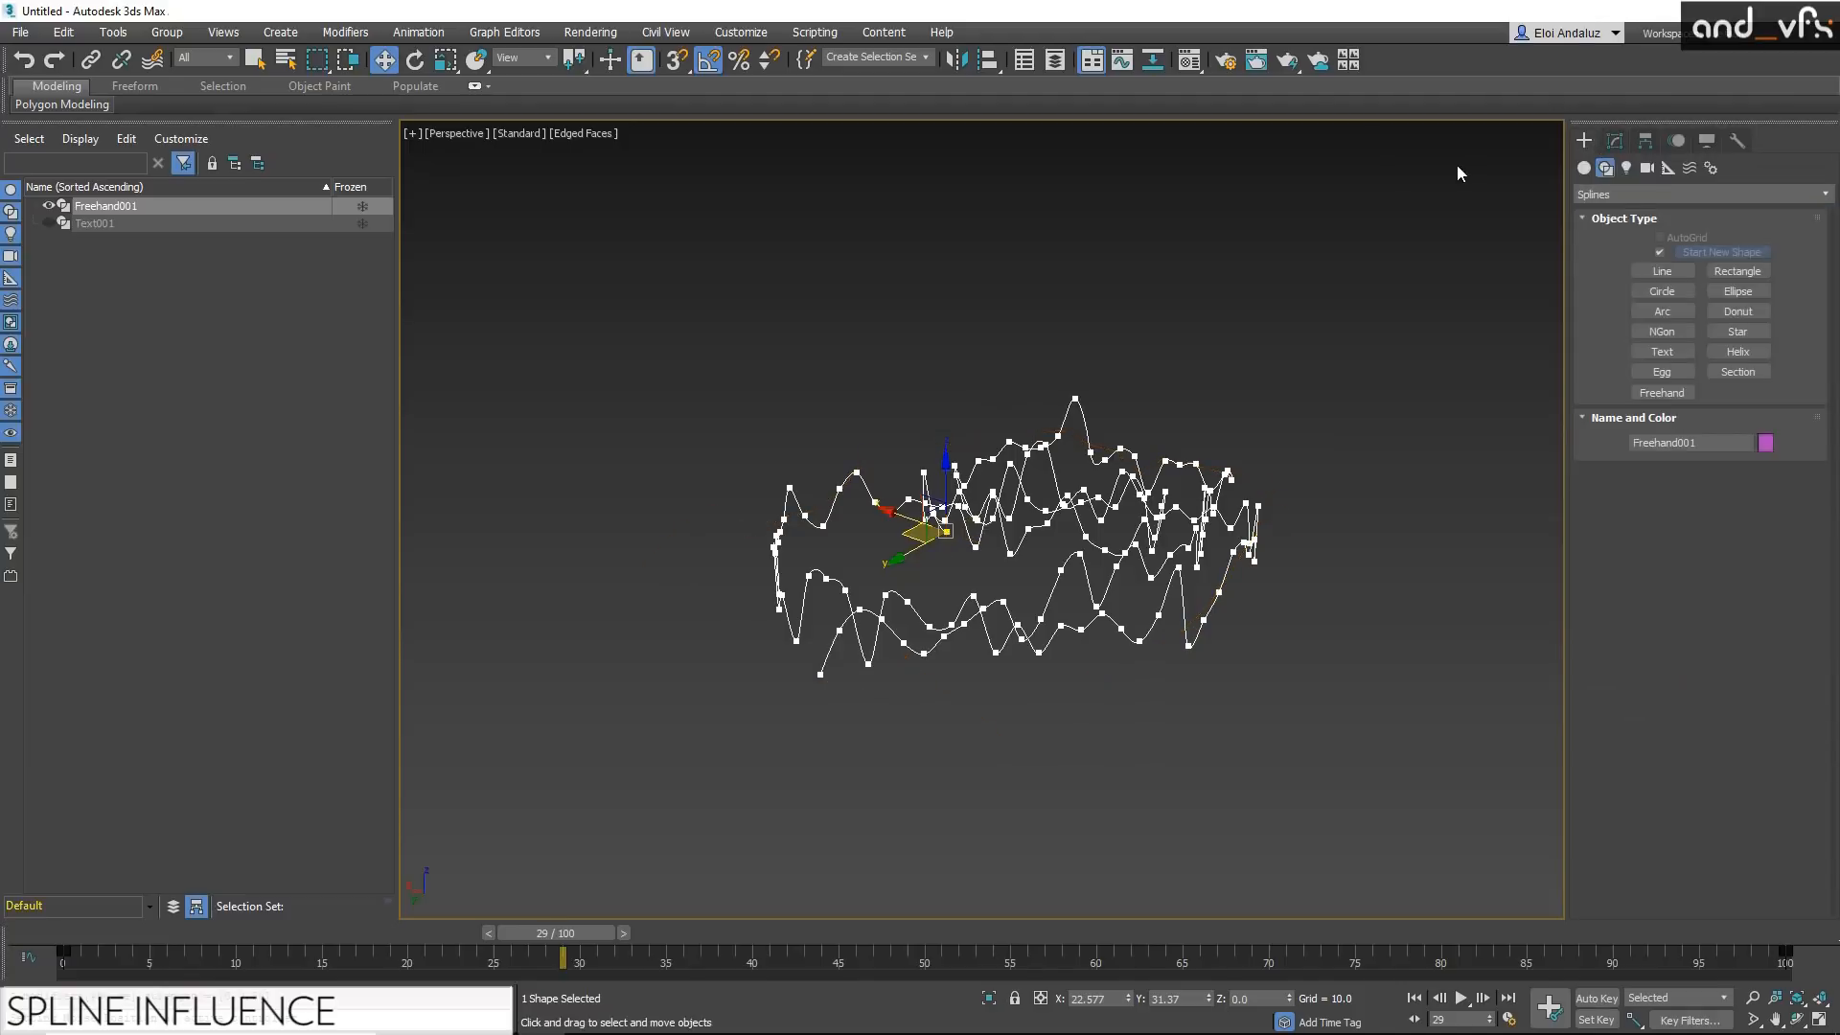
{"action": "left_click", "coordinate": [1669, 169]}
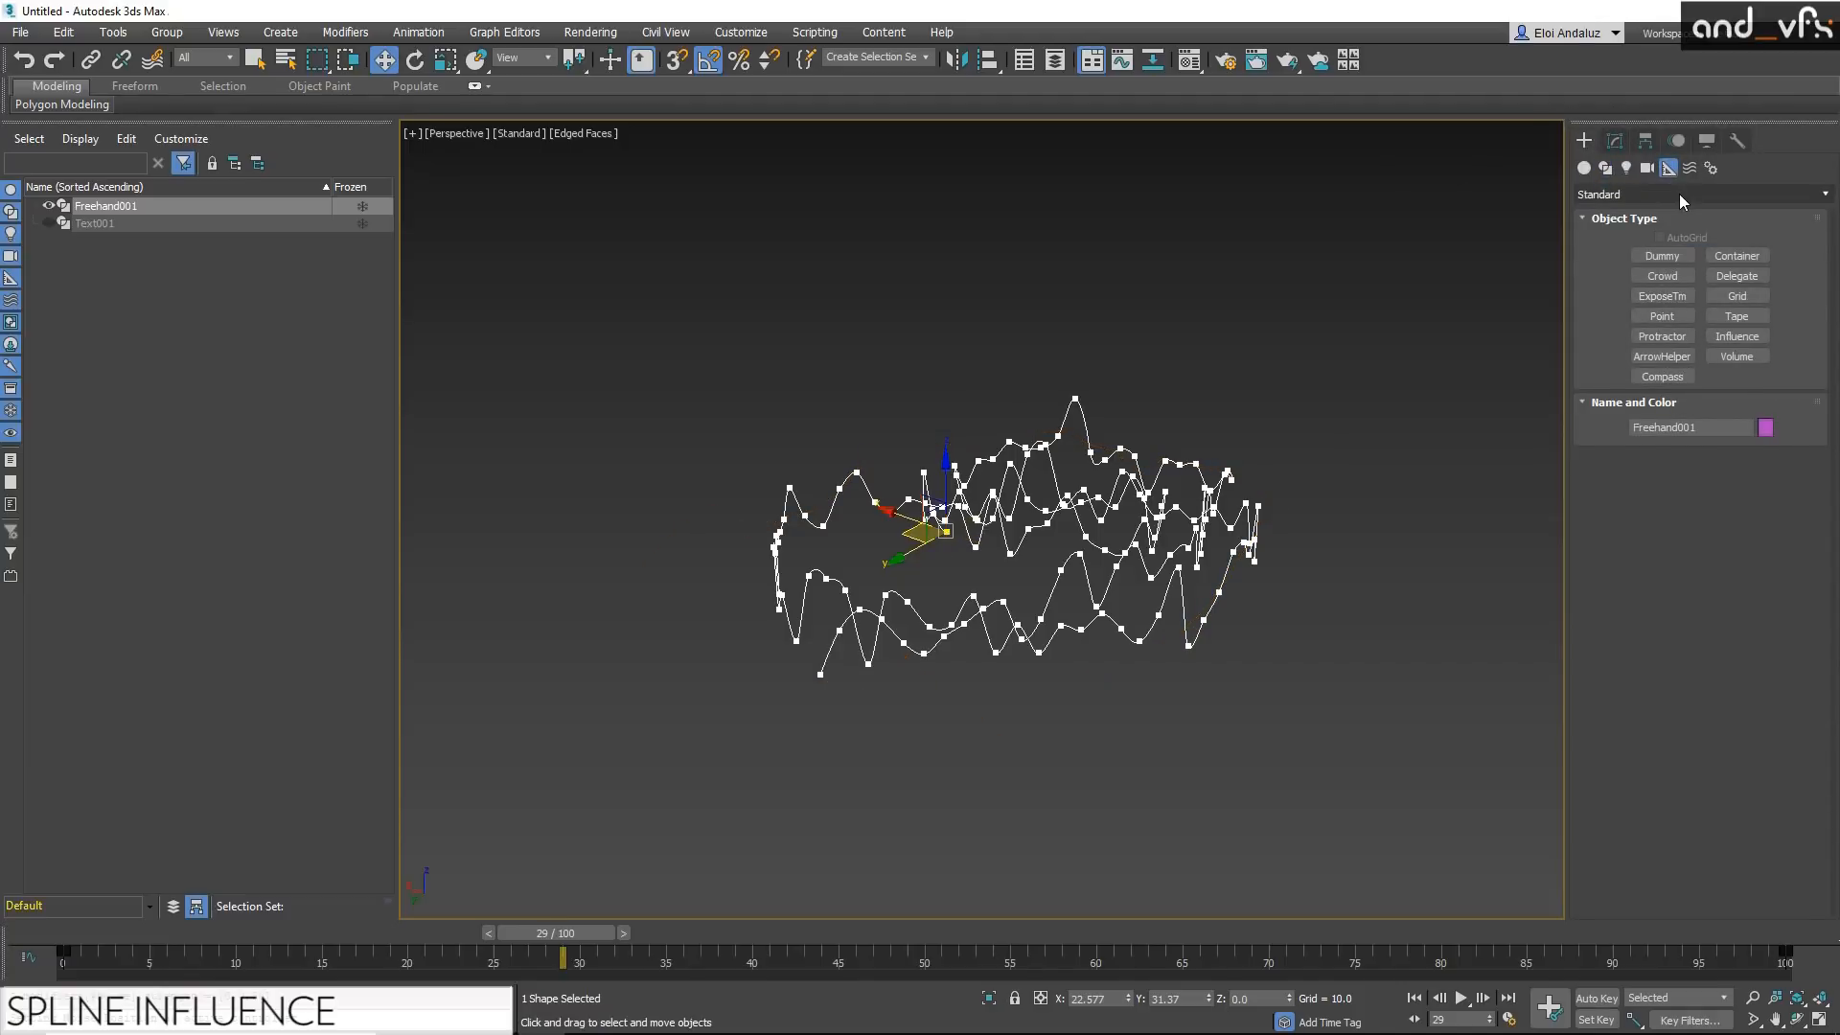
{"action": "left_click", "coordinate": [1679, 194]}
{"action": "left_click", "coordinate": [1679, 194]}
{"action": "left_click", "coordinate": [1736, 336]}
{"action": "left_click_drag", "start_coordinate": [1329, 525], "coordinate": [1501, 488]}
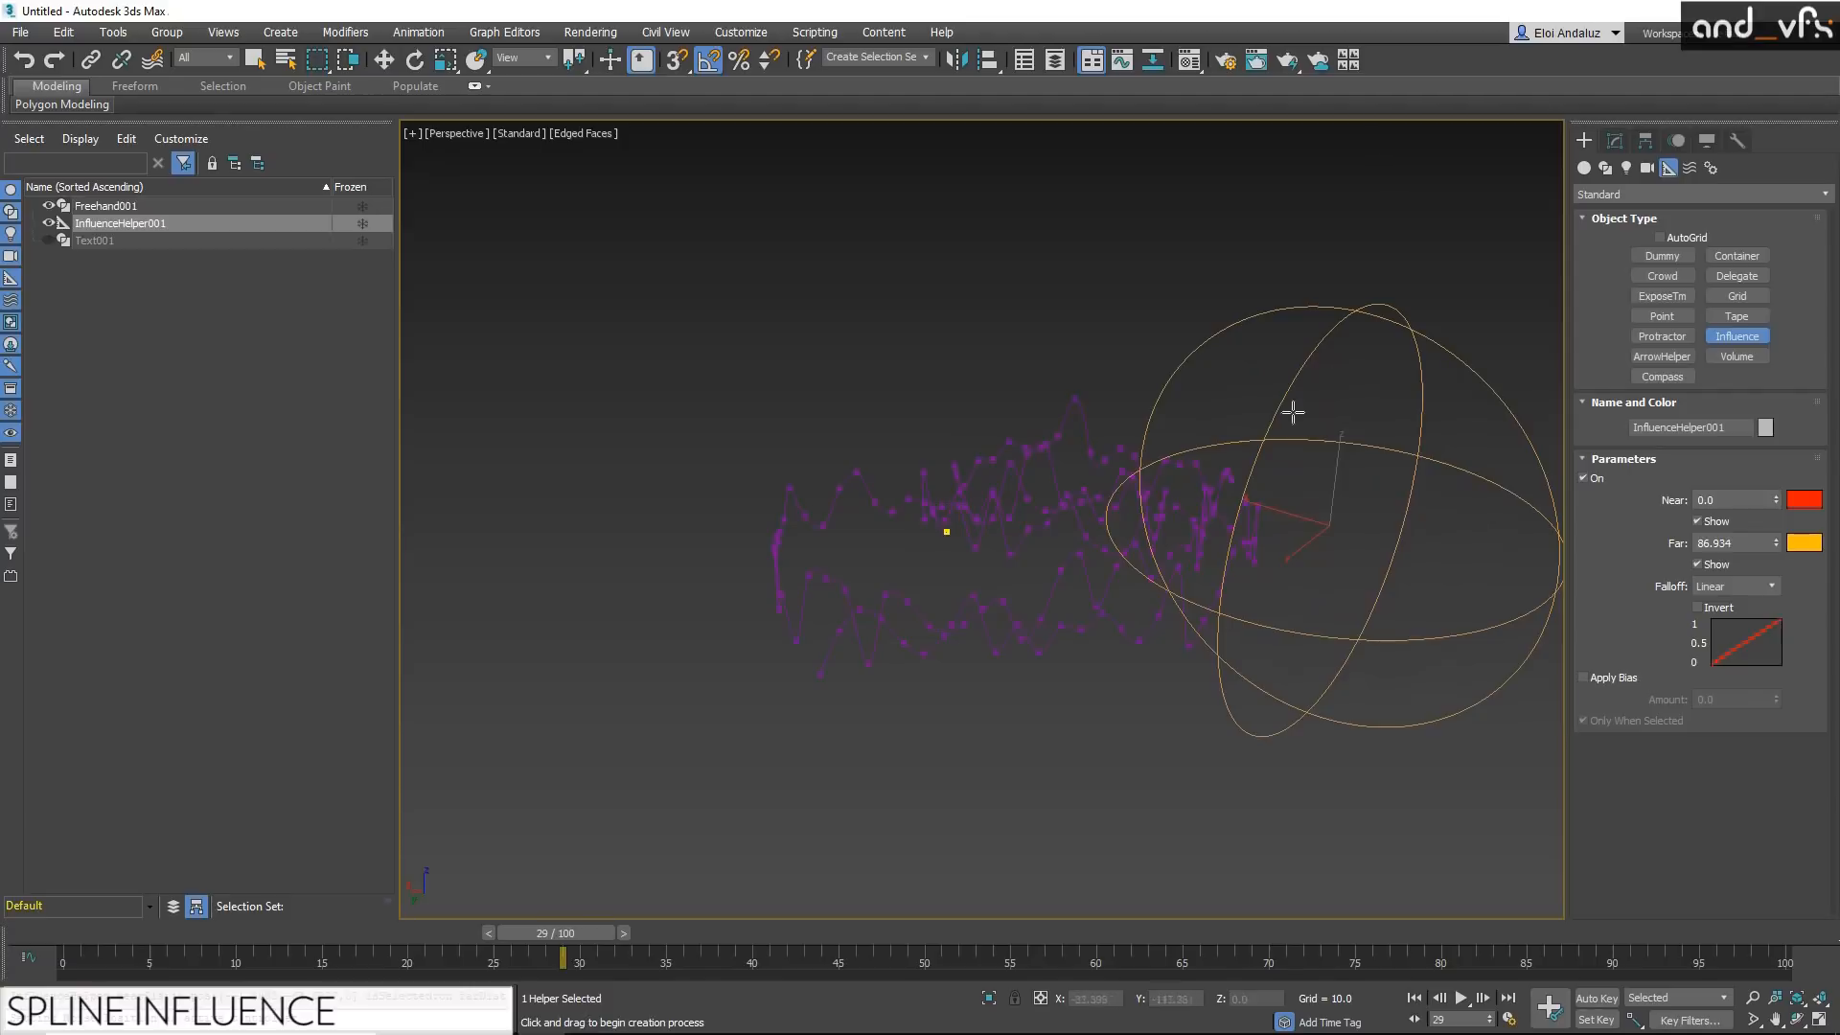
Step: Set the Influence helper's near radius to about 40 and cancel the accidental second helper
{"action": "middle_click_drag", "start_coordinate": [1359, 403], "coordinate": [1227, 403]}
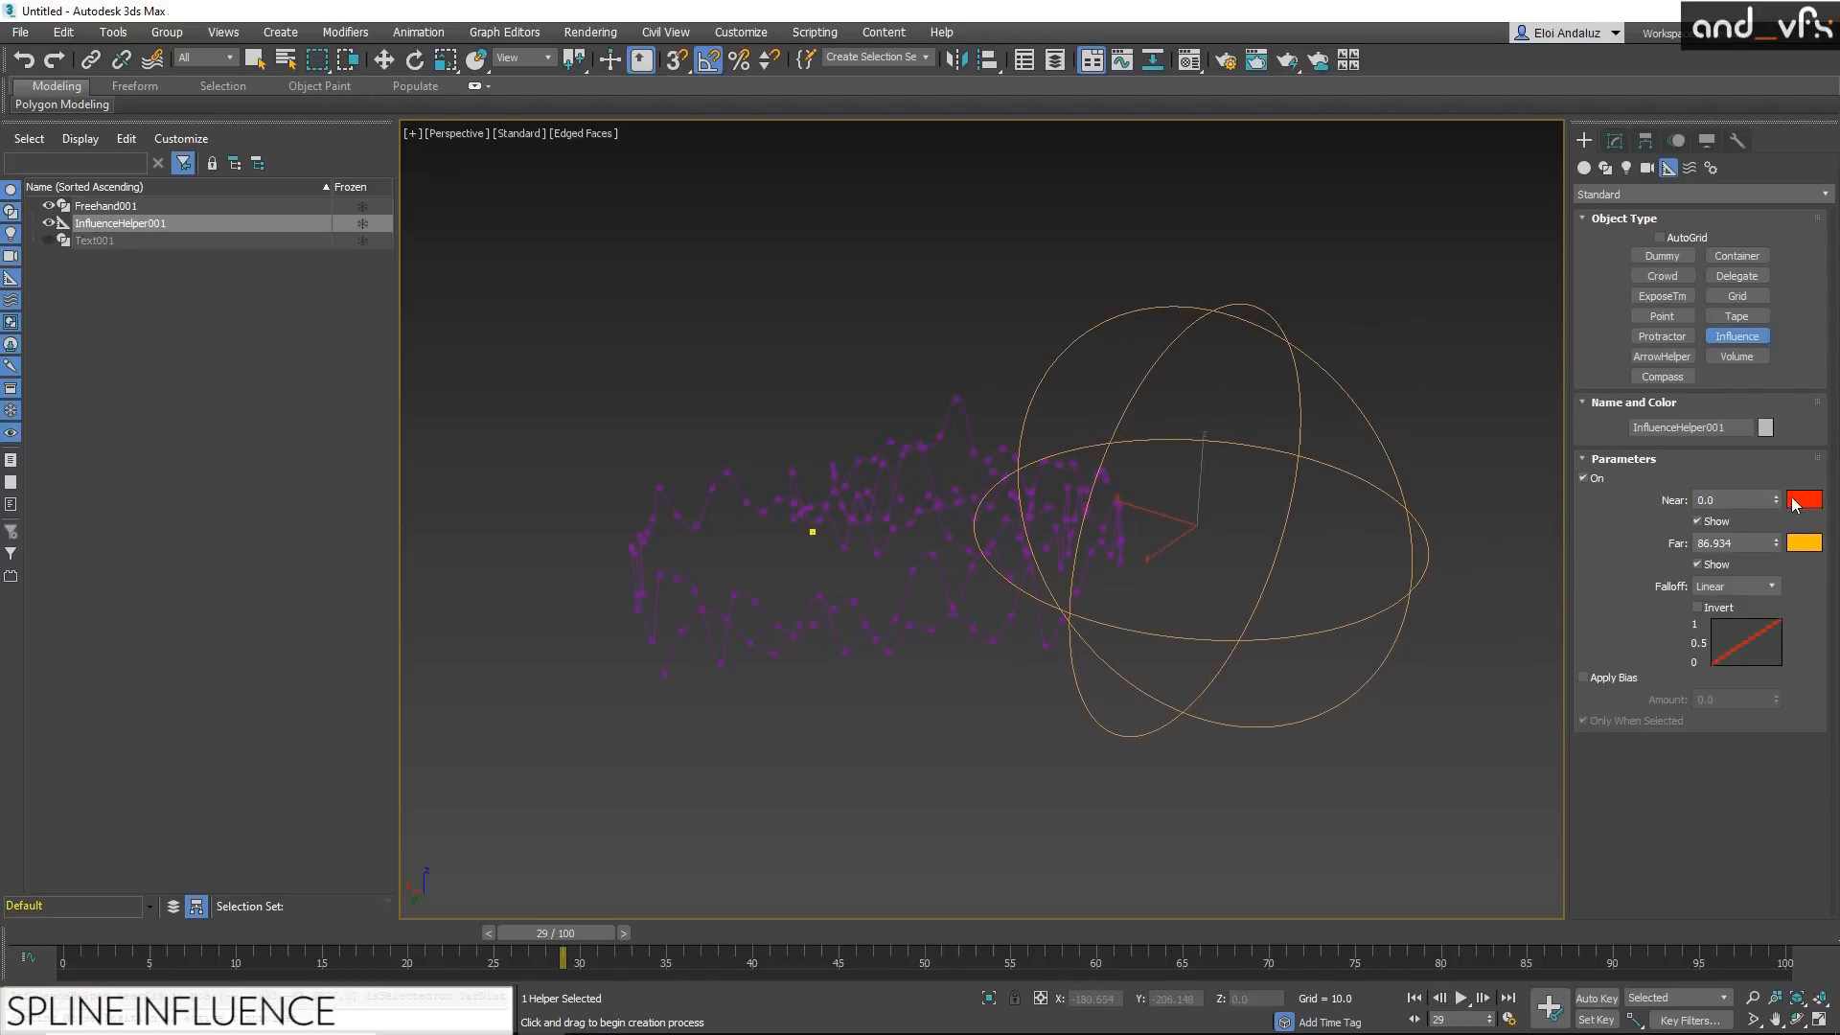
{"action": "left_click_drag", "start_coordinate": [1775, 499], "coordinate": [1716, 677]}
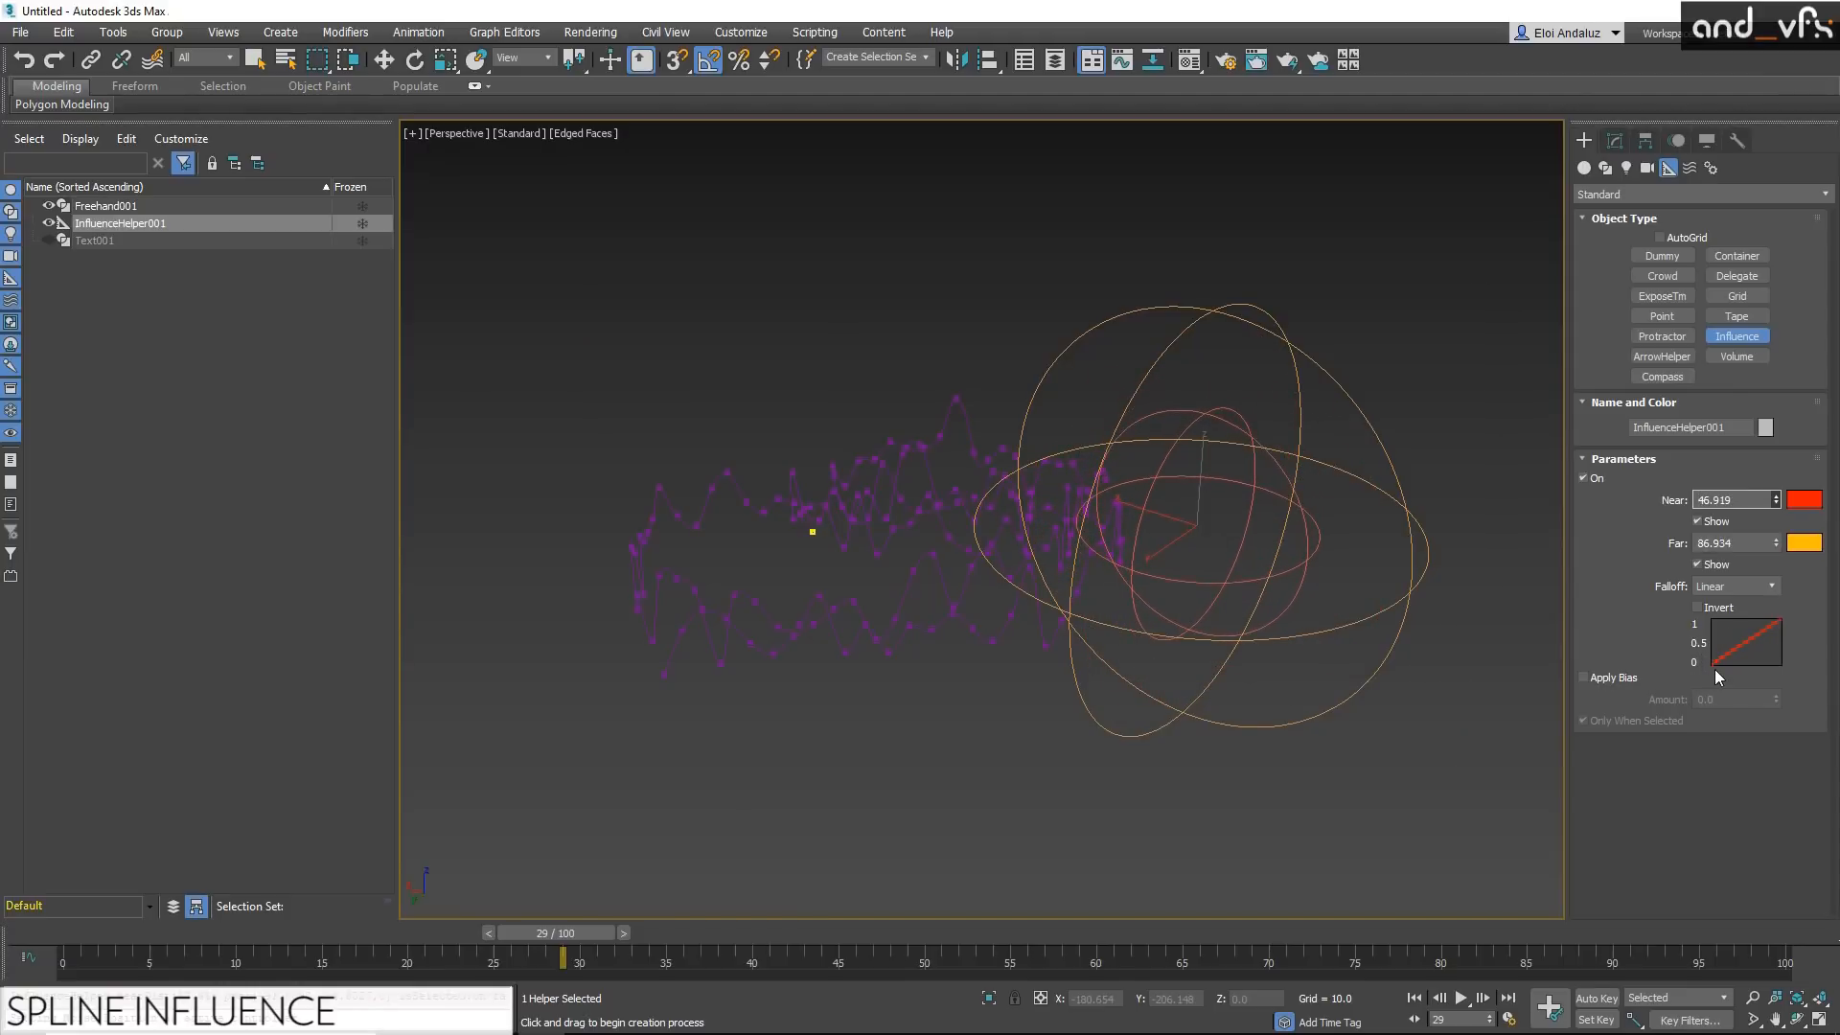
{"action": "mouse_move", "coordinate": [1715, 677]}
{"action": "left_mouse_down"}
{"action": "mouse_move", "coordinate": [1748, 692]}
{"action": "mouse_move", "coordinate": [1735, 644]}
{"action": "mouse_move", "coordinate": [1742, 700]}
{"action": "left_mouse_up"}
{"action": "left_click_drag", "start_coordinate": [1312, 511], "coordinate": [1152, 509]}
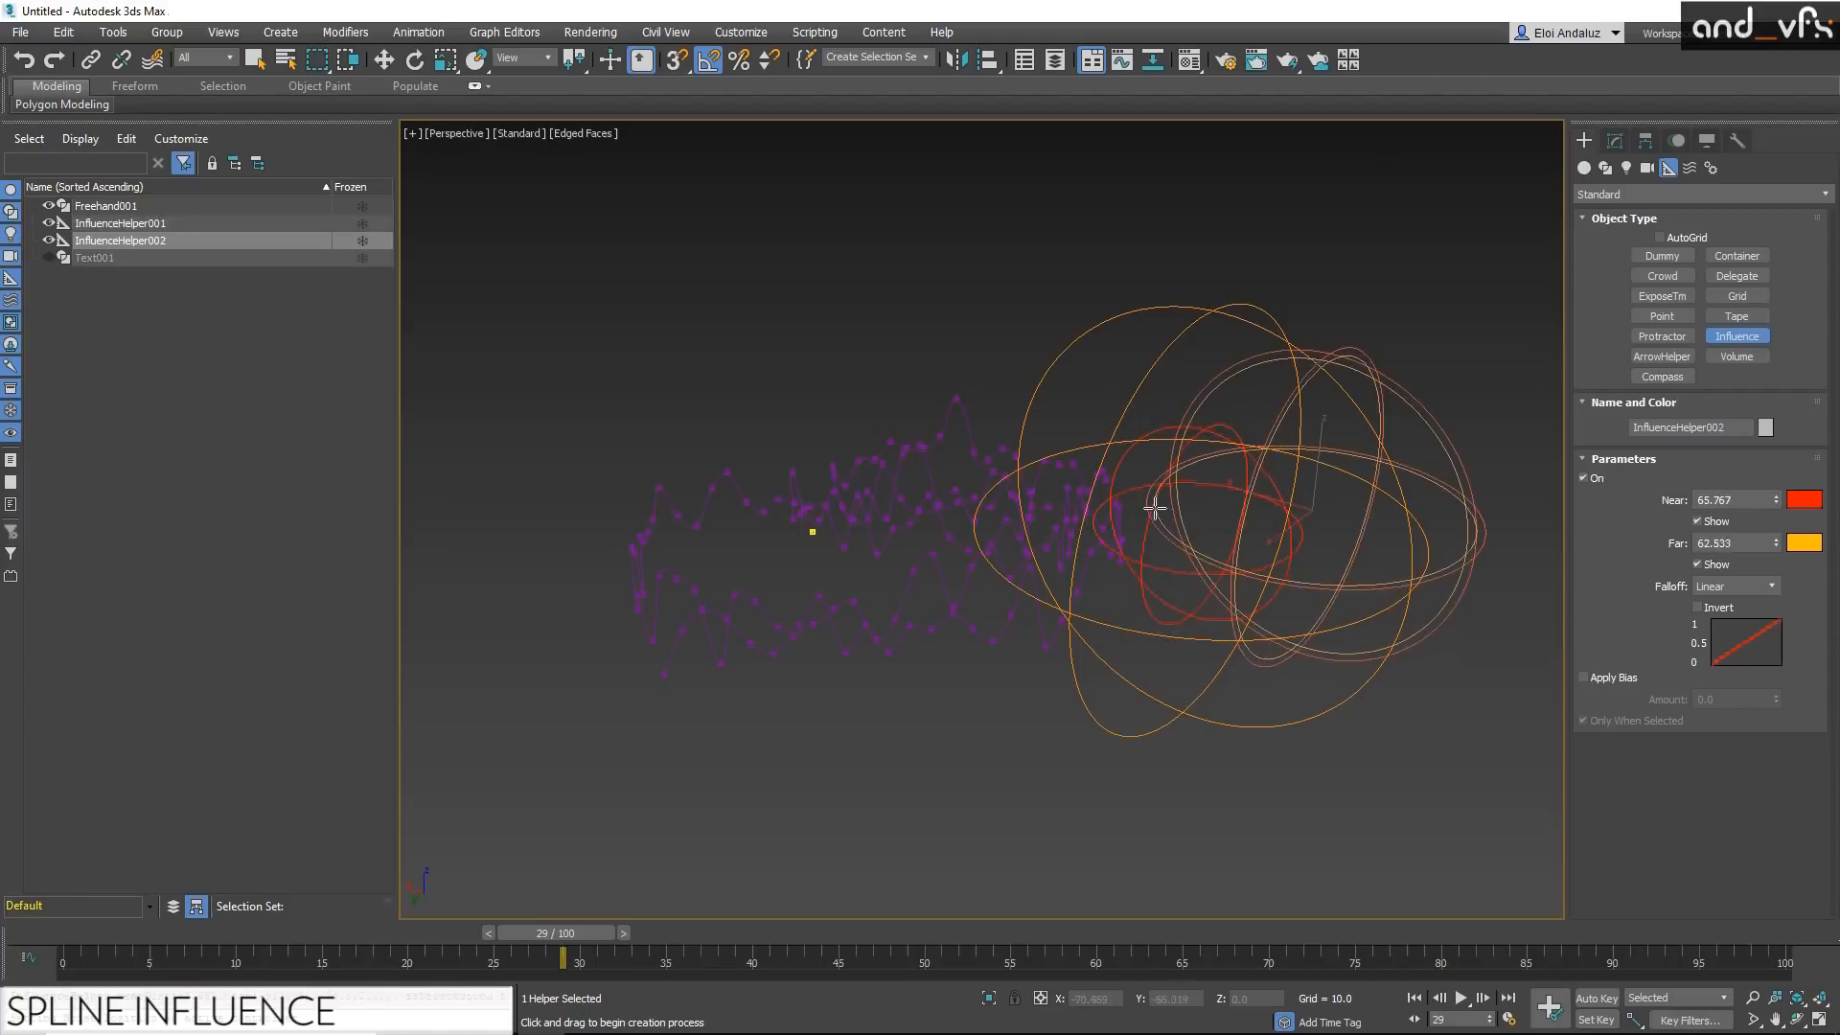
{"action": "right_click", "coordinate": [1334, 481]}
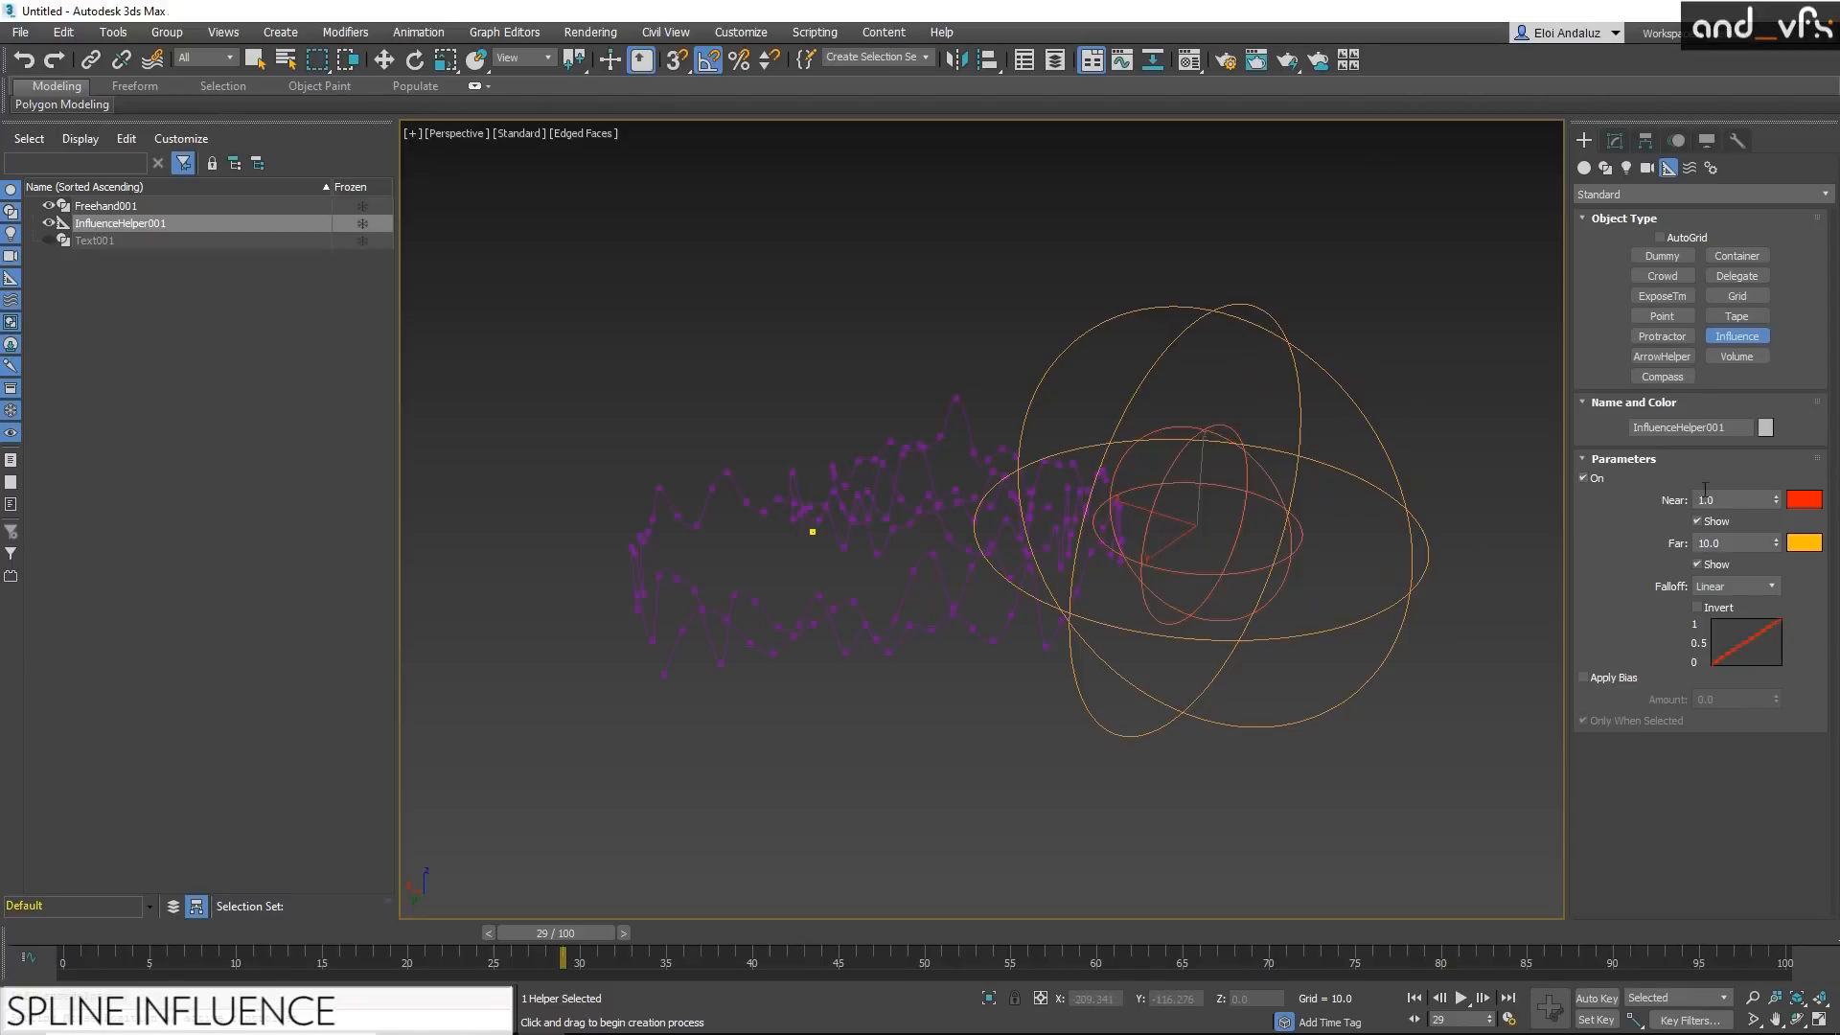
Step: Try other falloff types in the Influence creation parameters, ending on Smooth
{"action": "left_click", "coordinate": [1735, 585]}
{"action": "left_click", "coordinate": [1736, 618]}
{"action": "left_click", "coordinate": [1736, 593]}
{"action": "left_click", "coordinate": [1736, 624]}
Step: Move the Influence helper so its outer sphere overlaps the nearby end of the freehand spline
{"action": "middle_click_drag", "start_coordinate": [1203, 487], "coordinate": [1221, 533], "text": "alt"}
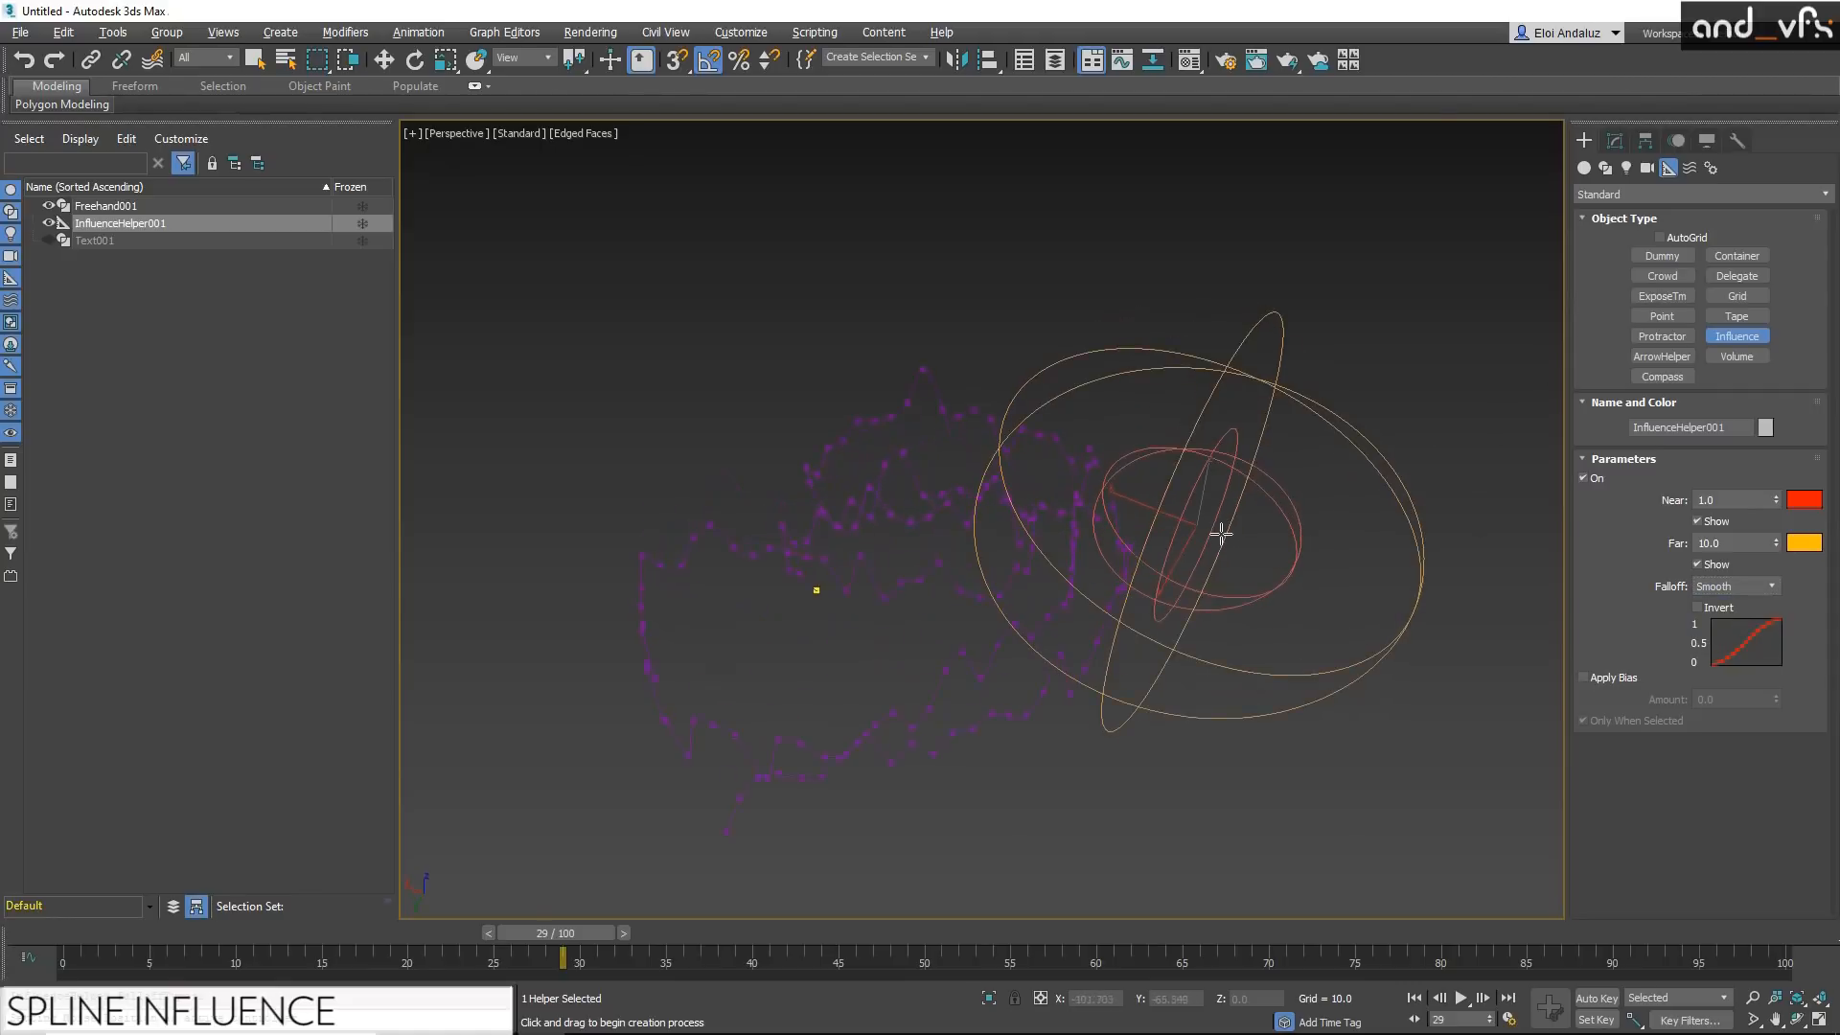
{"action": "key", "text": "w"}
{"action": "left_click_drag", "start_coordinate": [1181, 536], "coordinate": [1099, 432]}
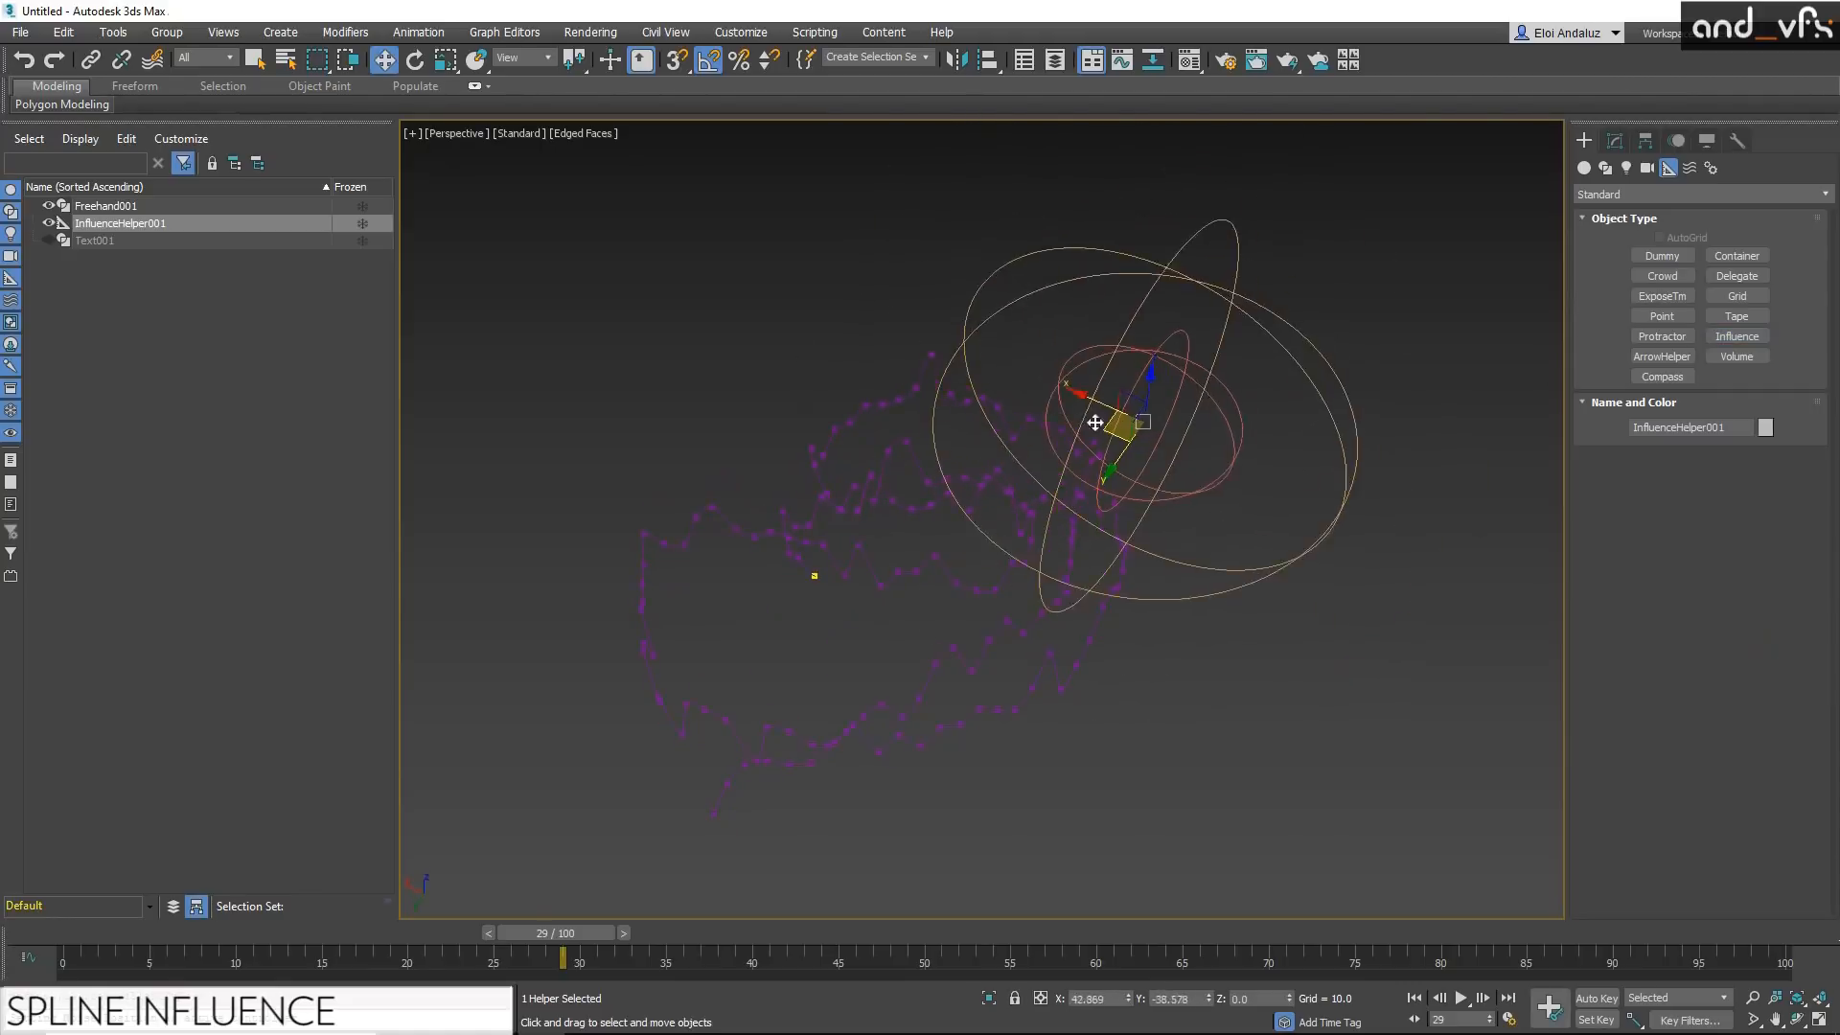
Step: Add a Spline Influence modifier to the freehand spline, placed directly below Noise, and disable the Noise modifier
{"action": "left_click", "coordinate": [962, 478]}
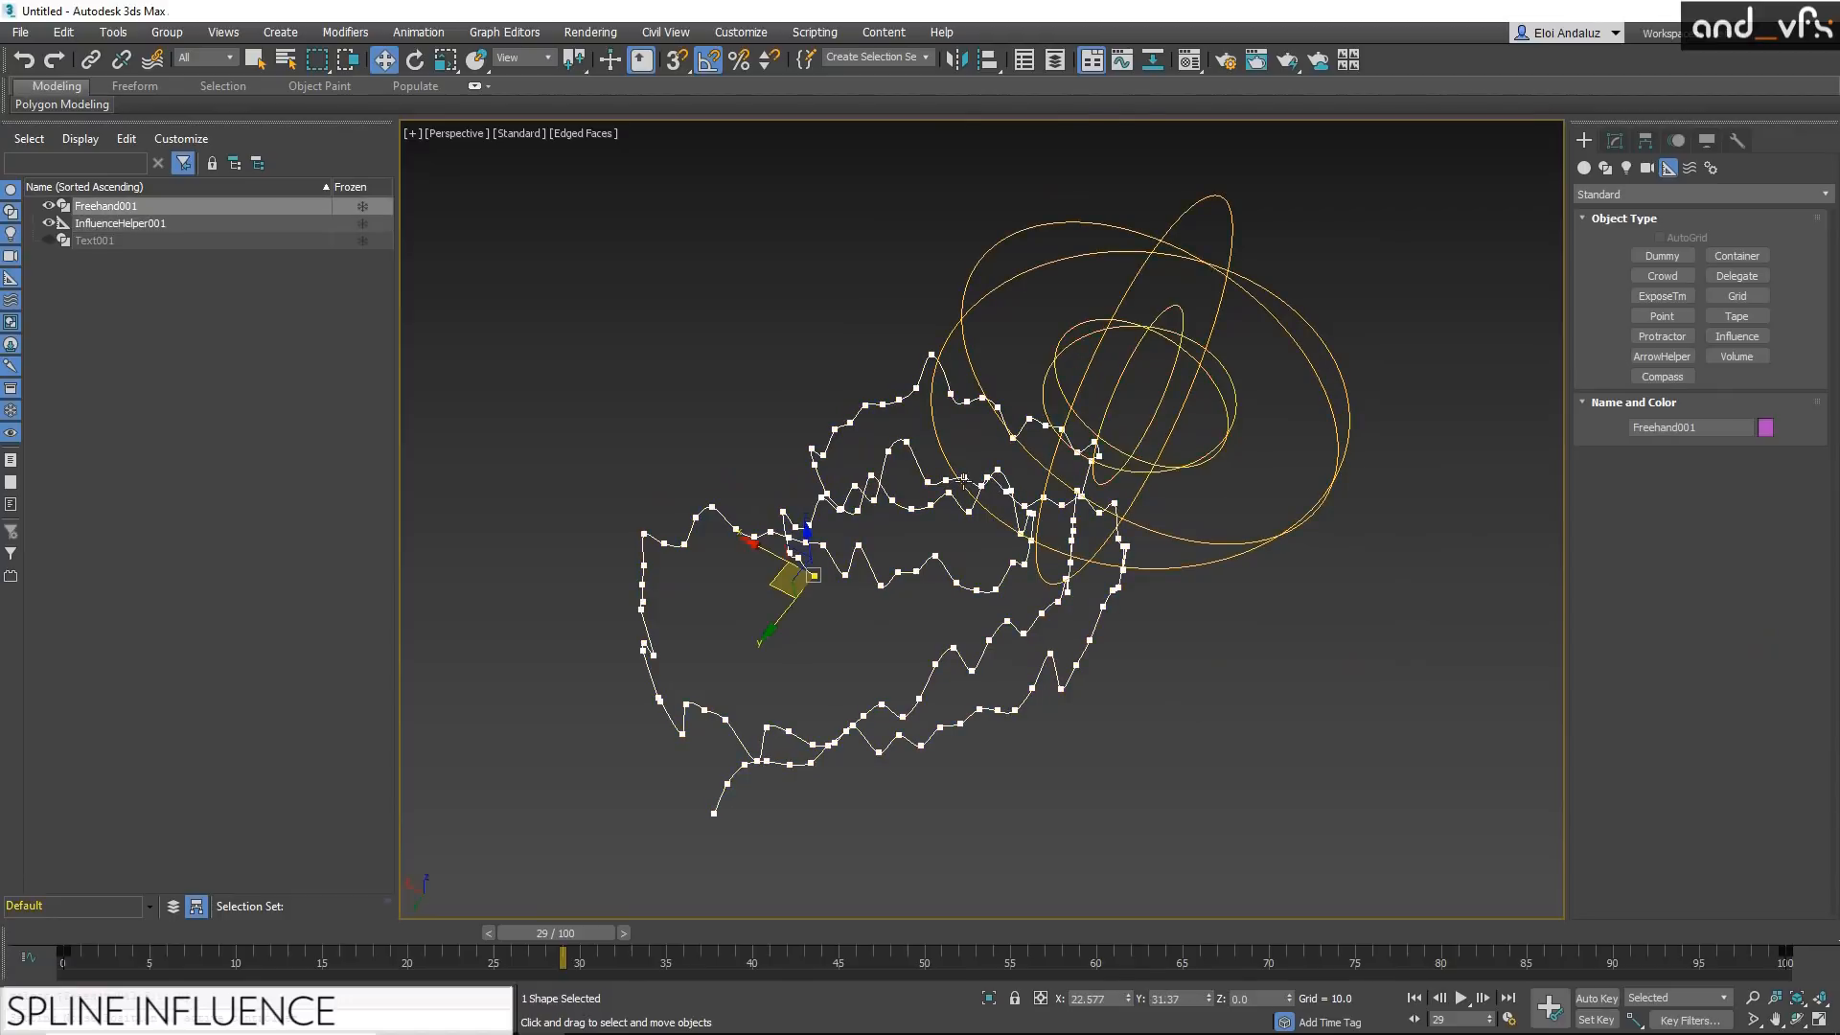
{"action": "left_click", "coordinate": [1615, 143]}
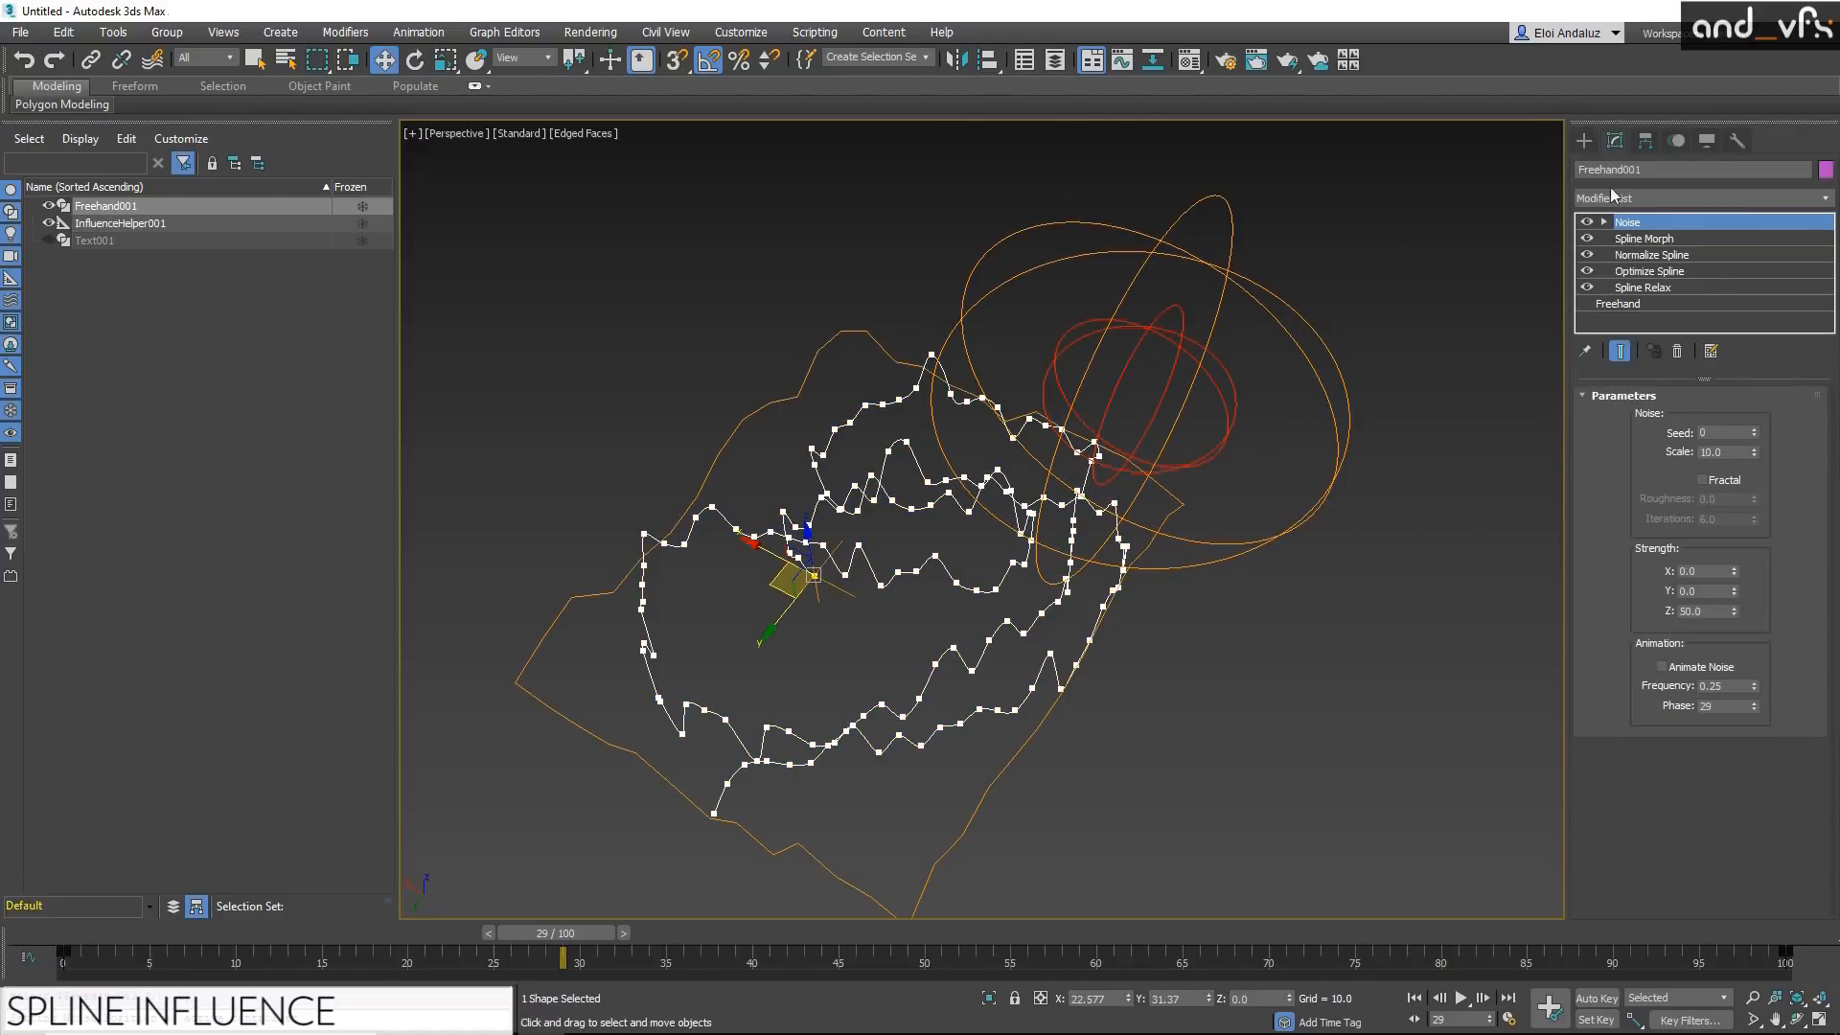
{"action": "key", "text": "x"}
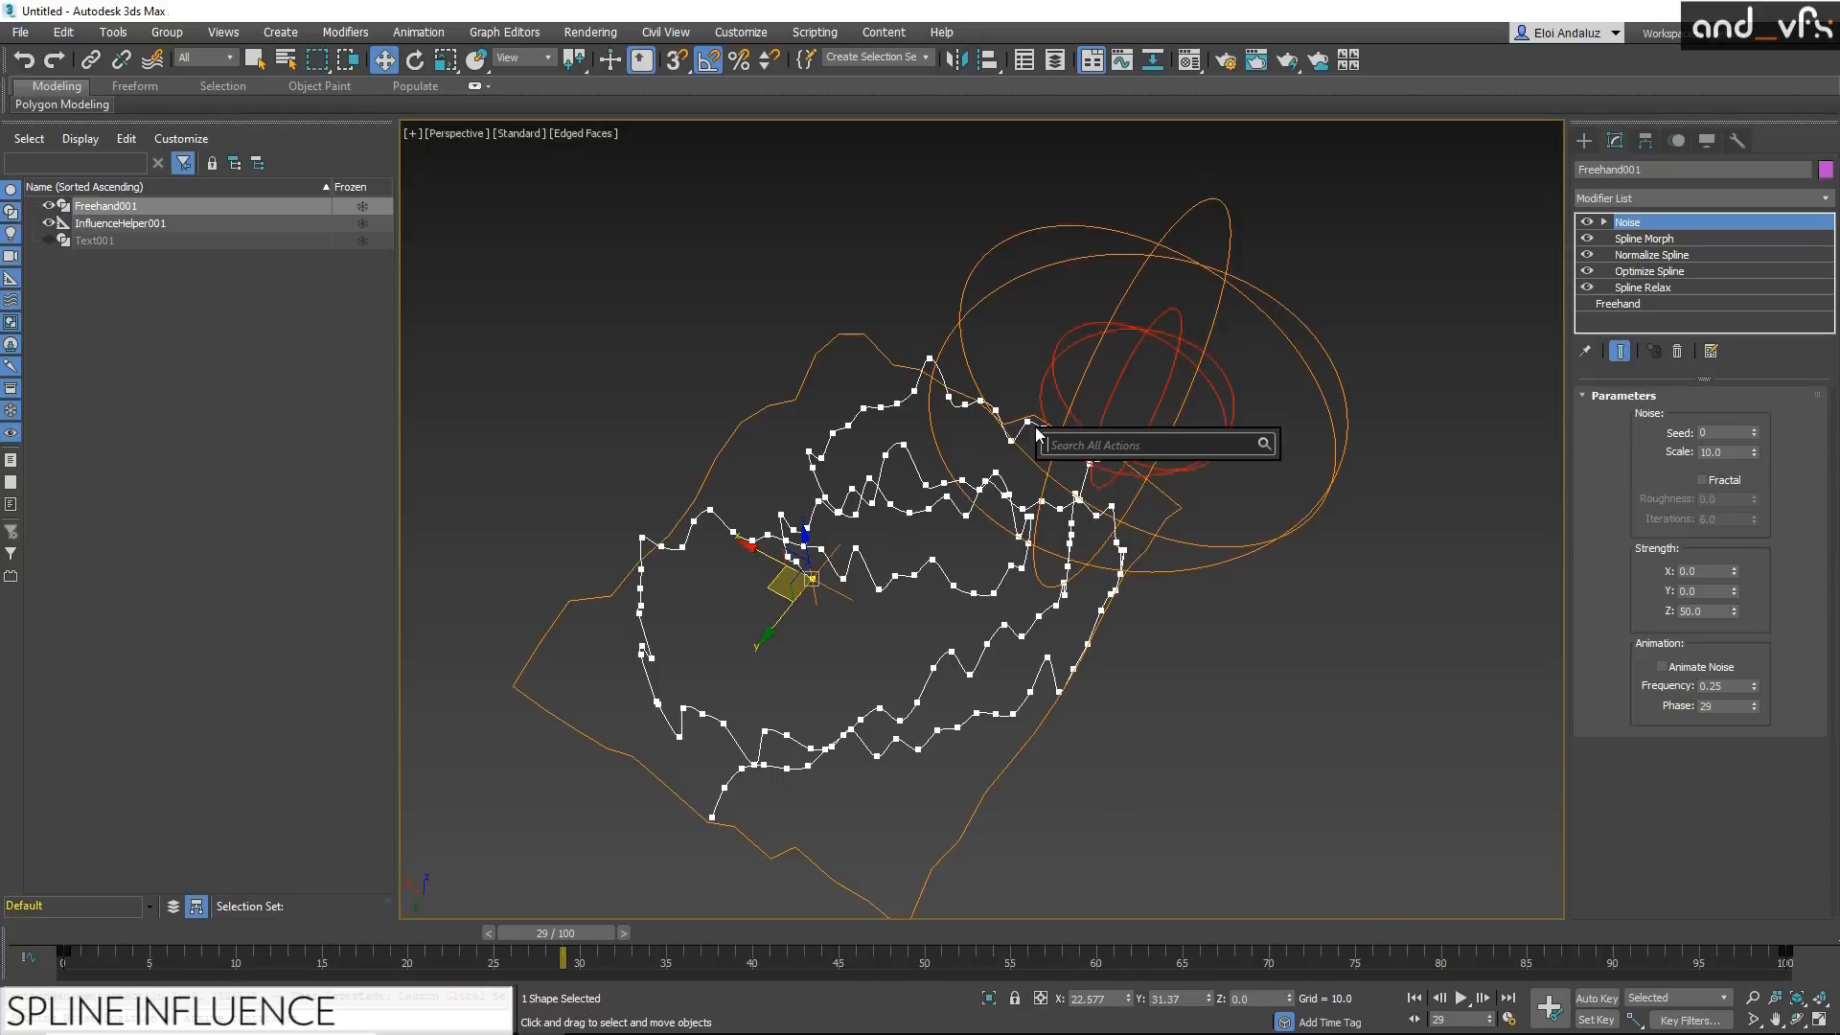
{"action": "type", "text": "spline"}
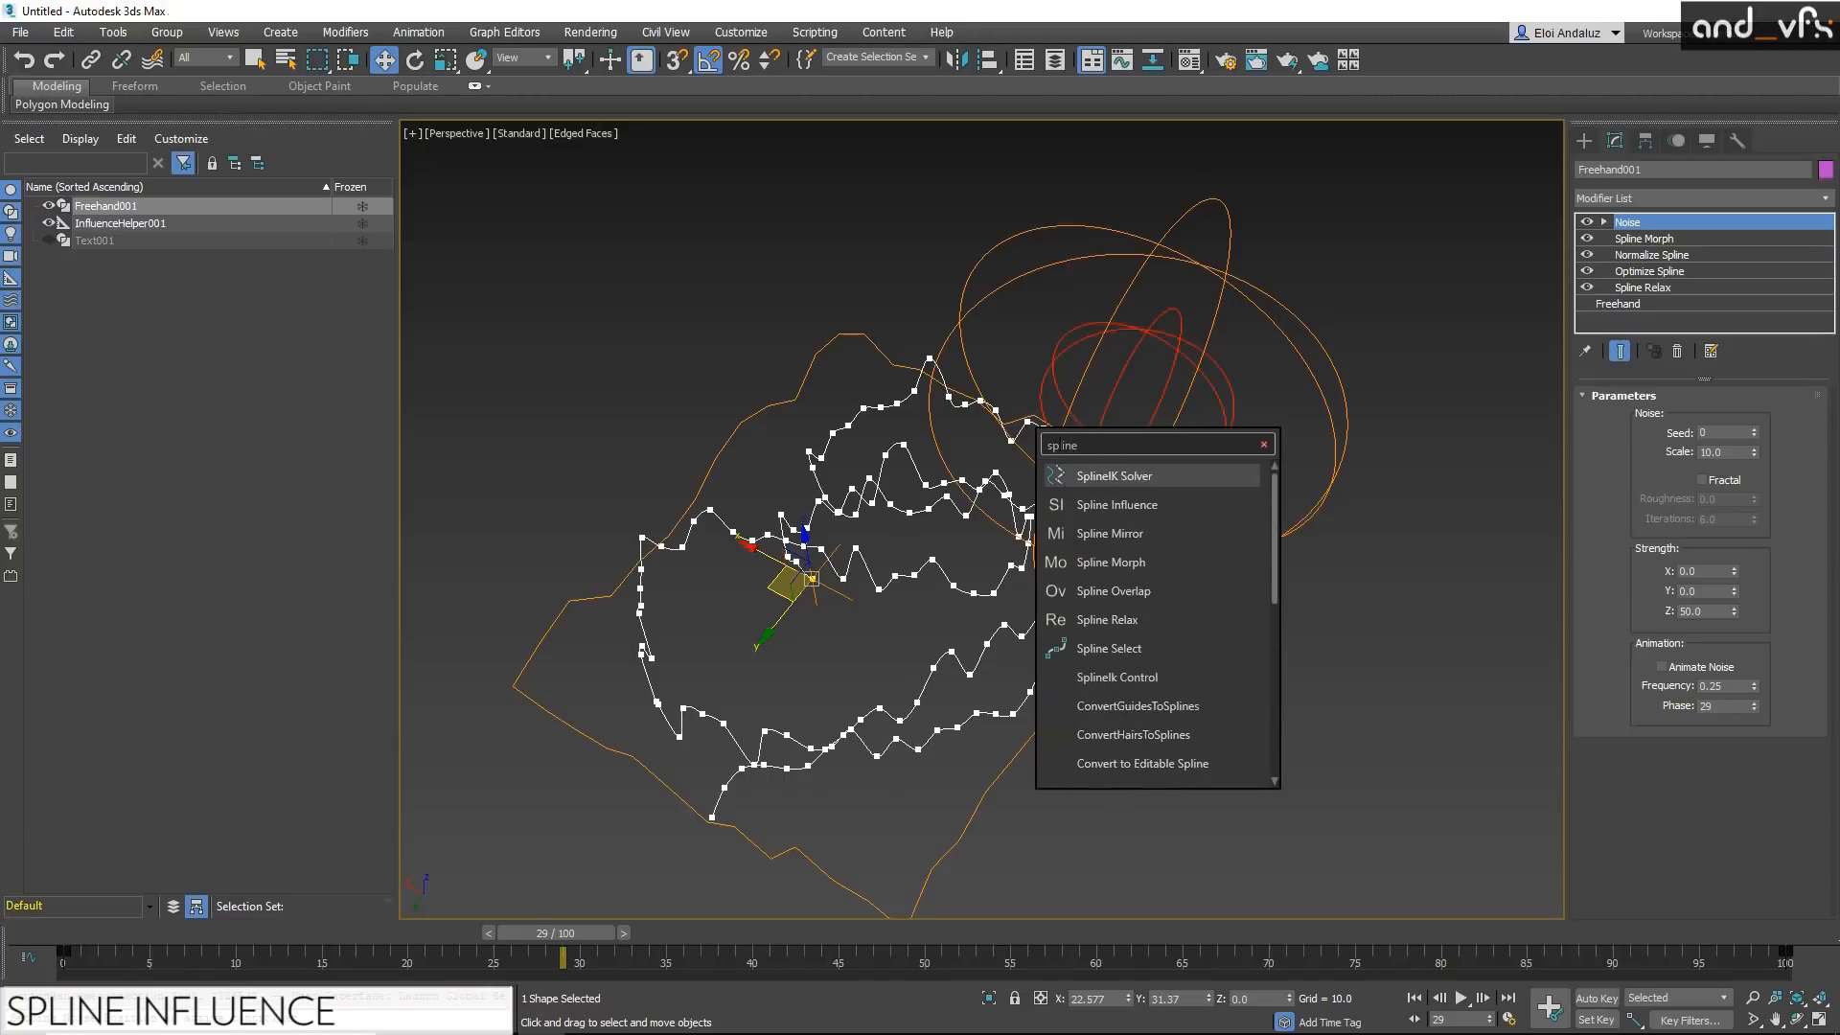
{"action": "left_click", "coordinate": [1100, 506]}
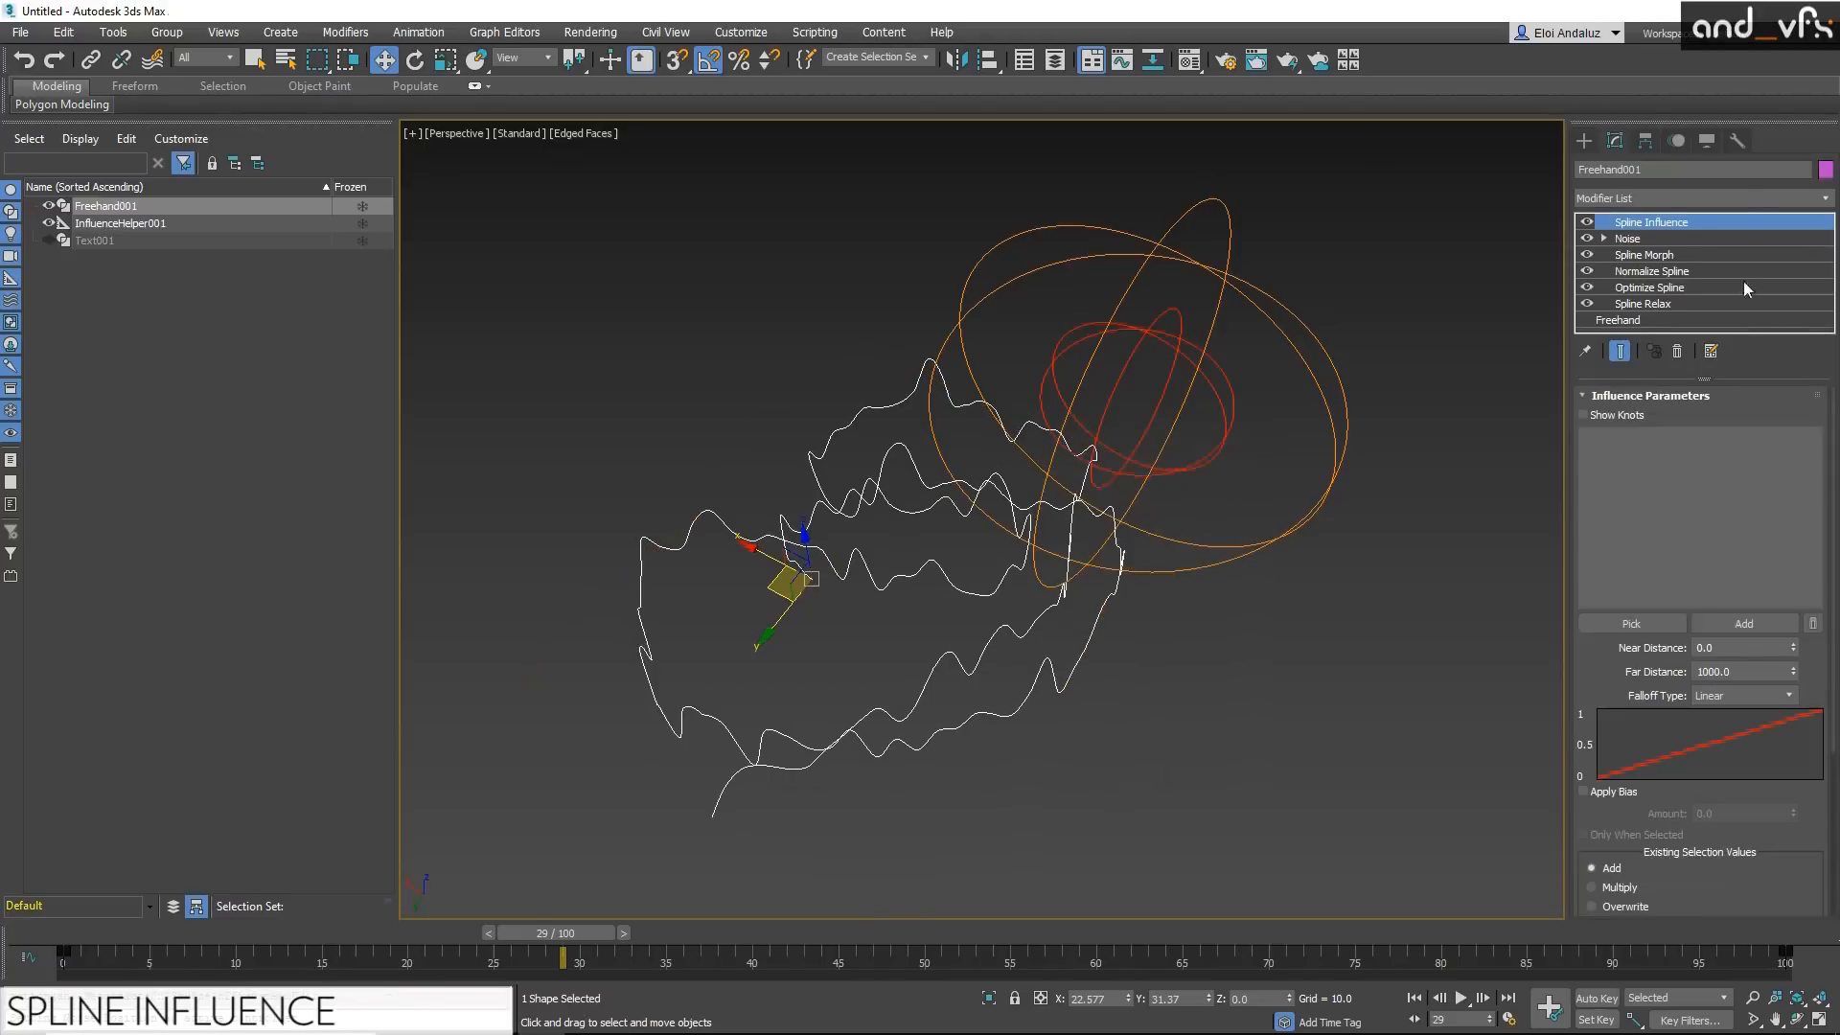
{"action": "left_click_drag", "start_coordinate": [1654, 226], "coordinate": [1640, 246]}
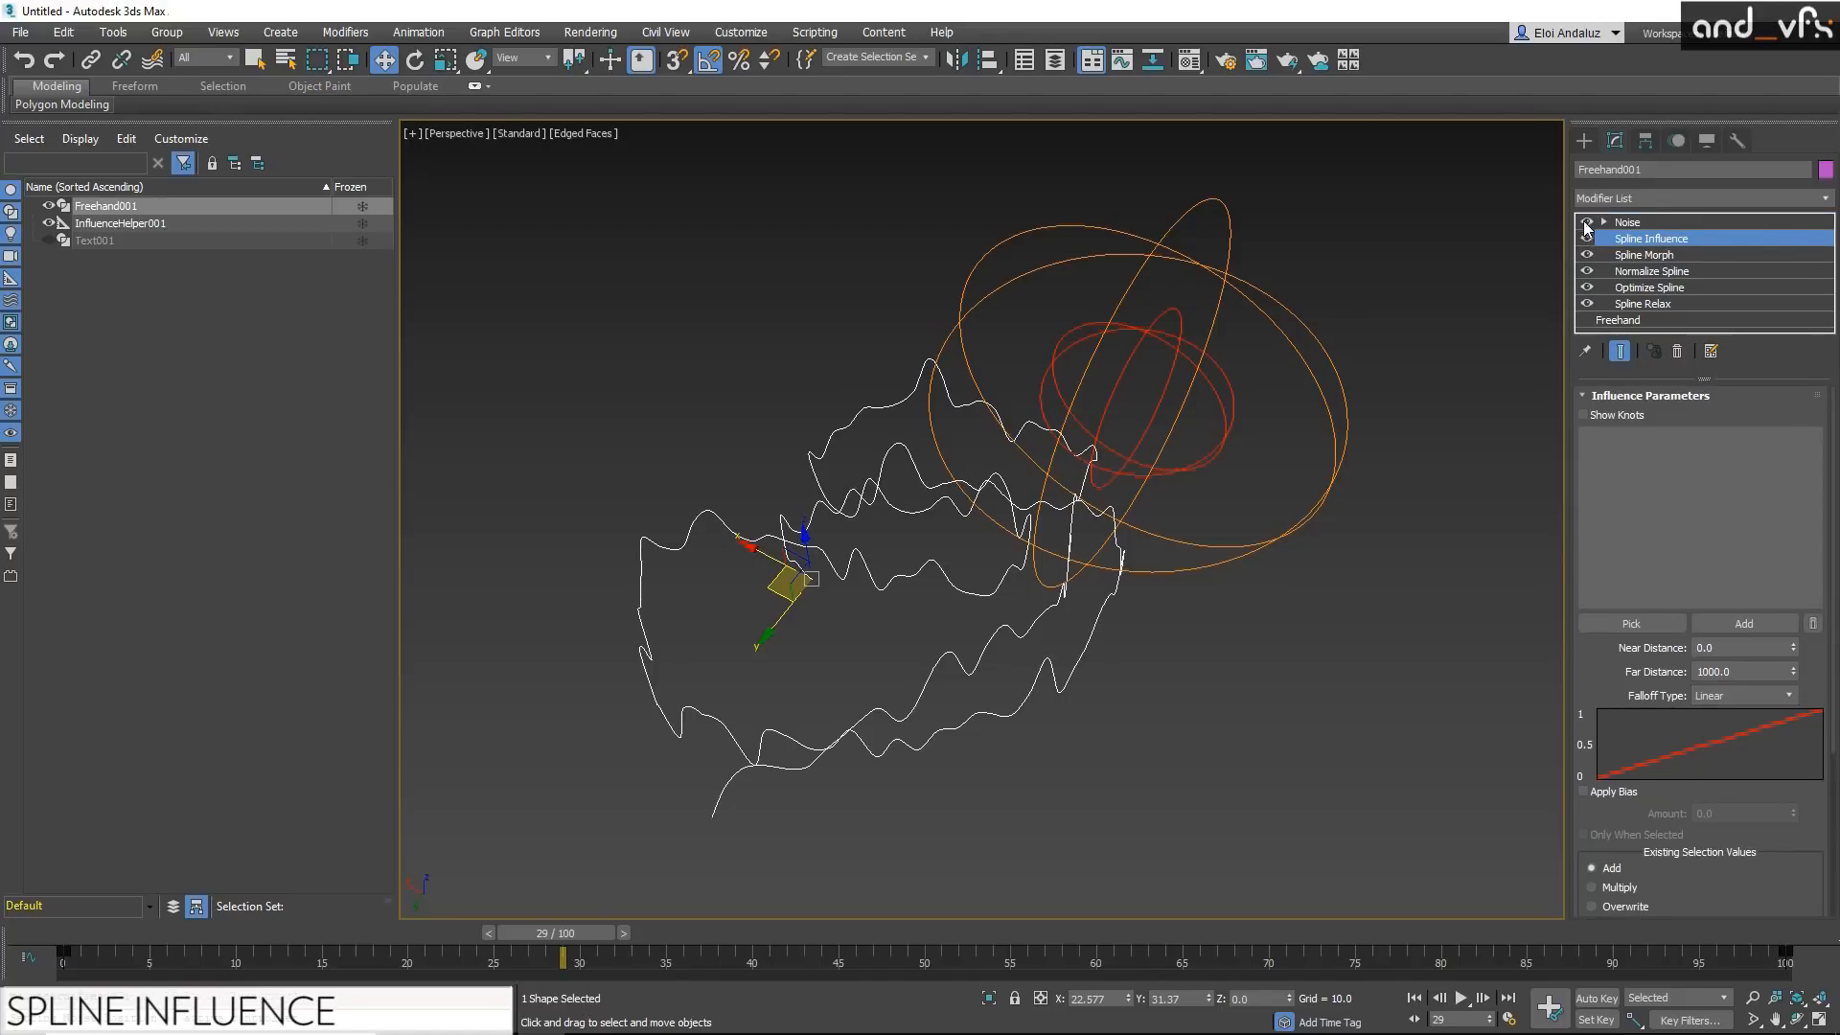
{"action": "left_click", "coordinate": [1586, 222]}
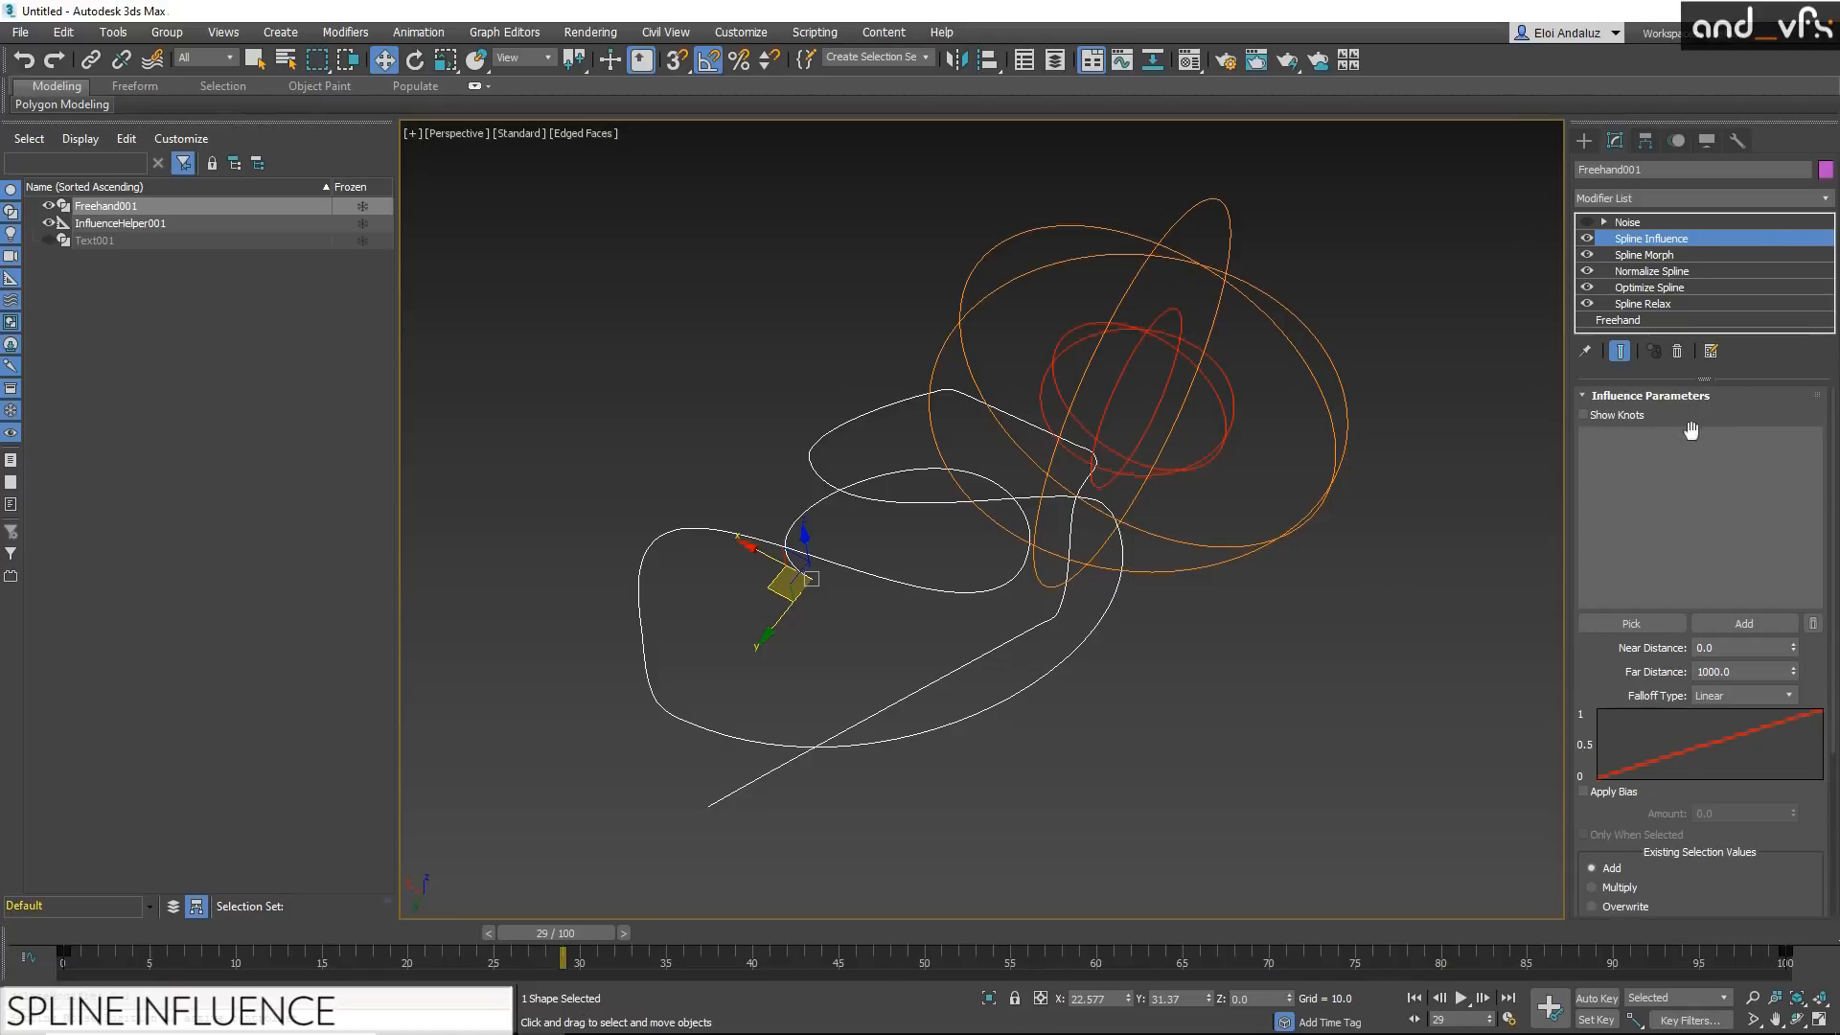
Step: Pick the Influence helper as the Spline Influence object and show the spline's knots
{"action": "left_click", "coordinate": [1618, 627]}
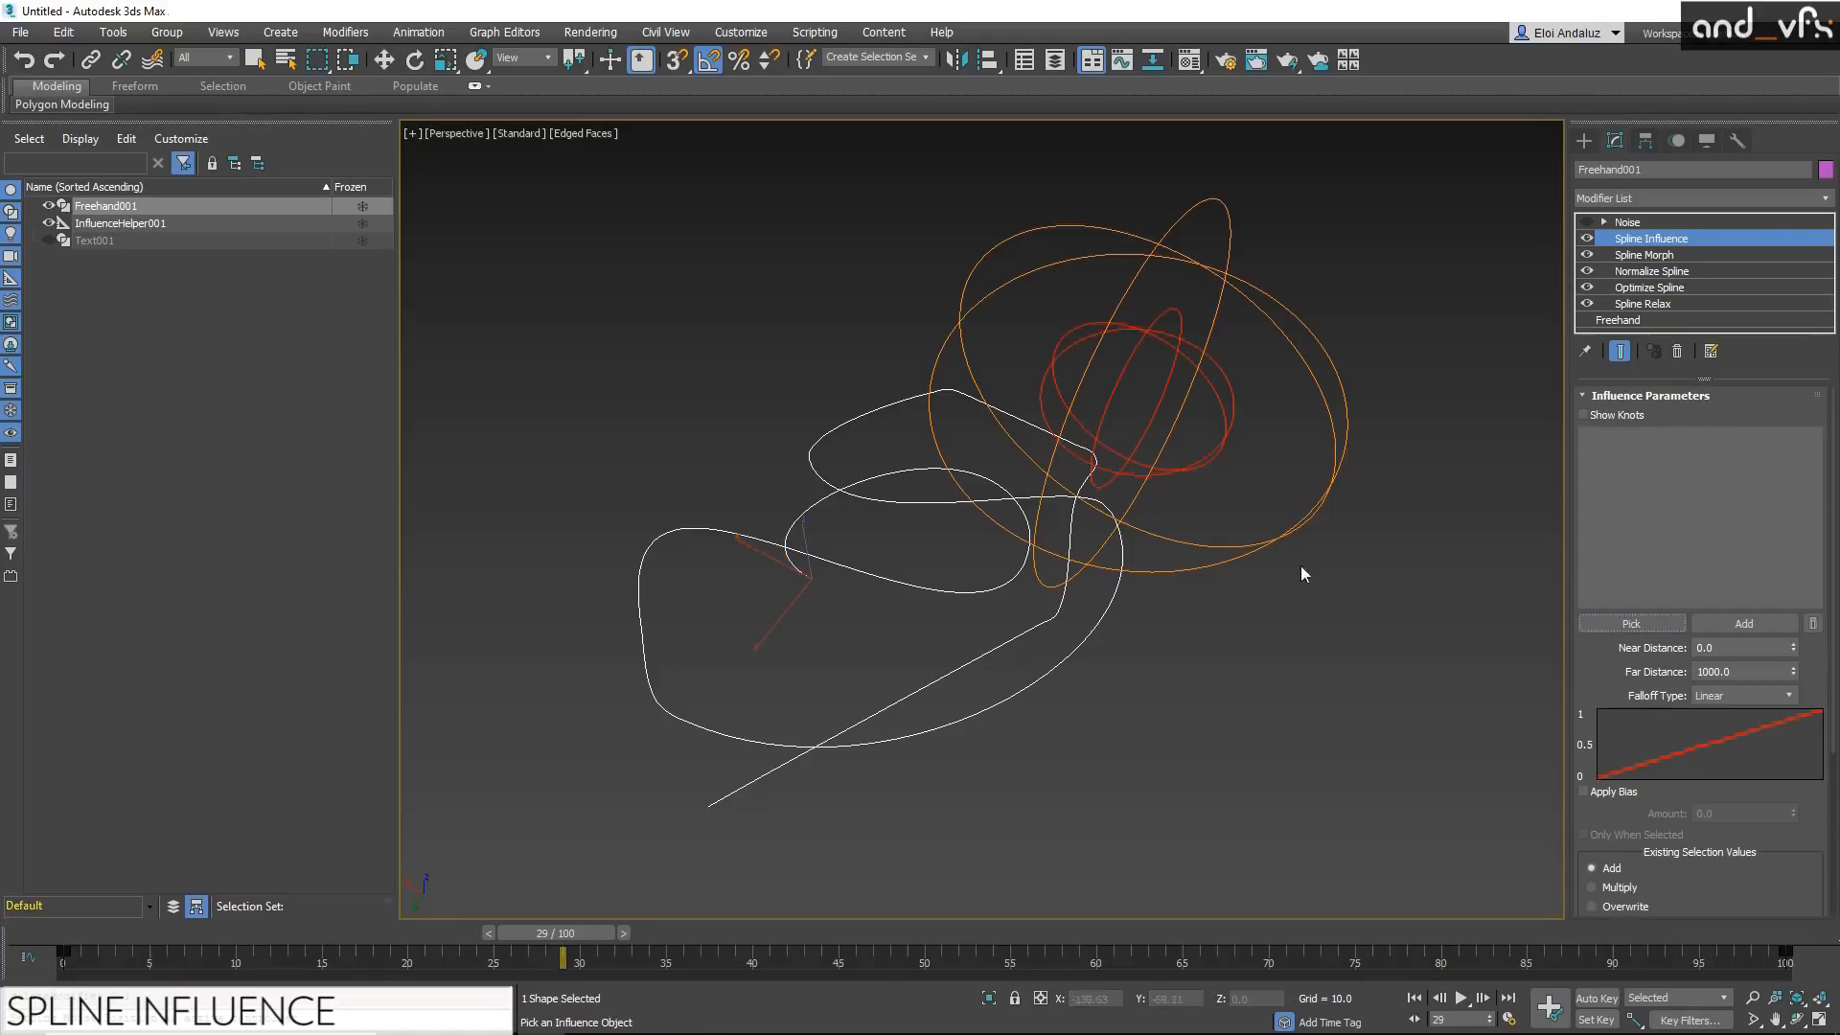
{"action": "left_click", "coordinate": [1199, 543]}
{"action": "left_click", "coordinate": [1584, 415]}
{"action": "middle_click_drag", "start_coordinate": [1045, 498], "coordinate": [1078, 516], "text": "alt"}
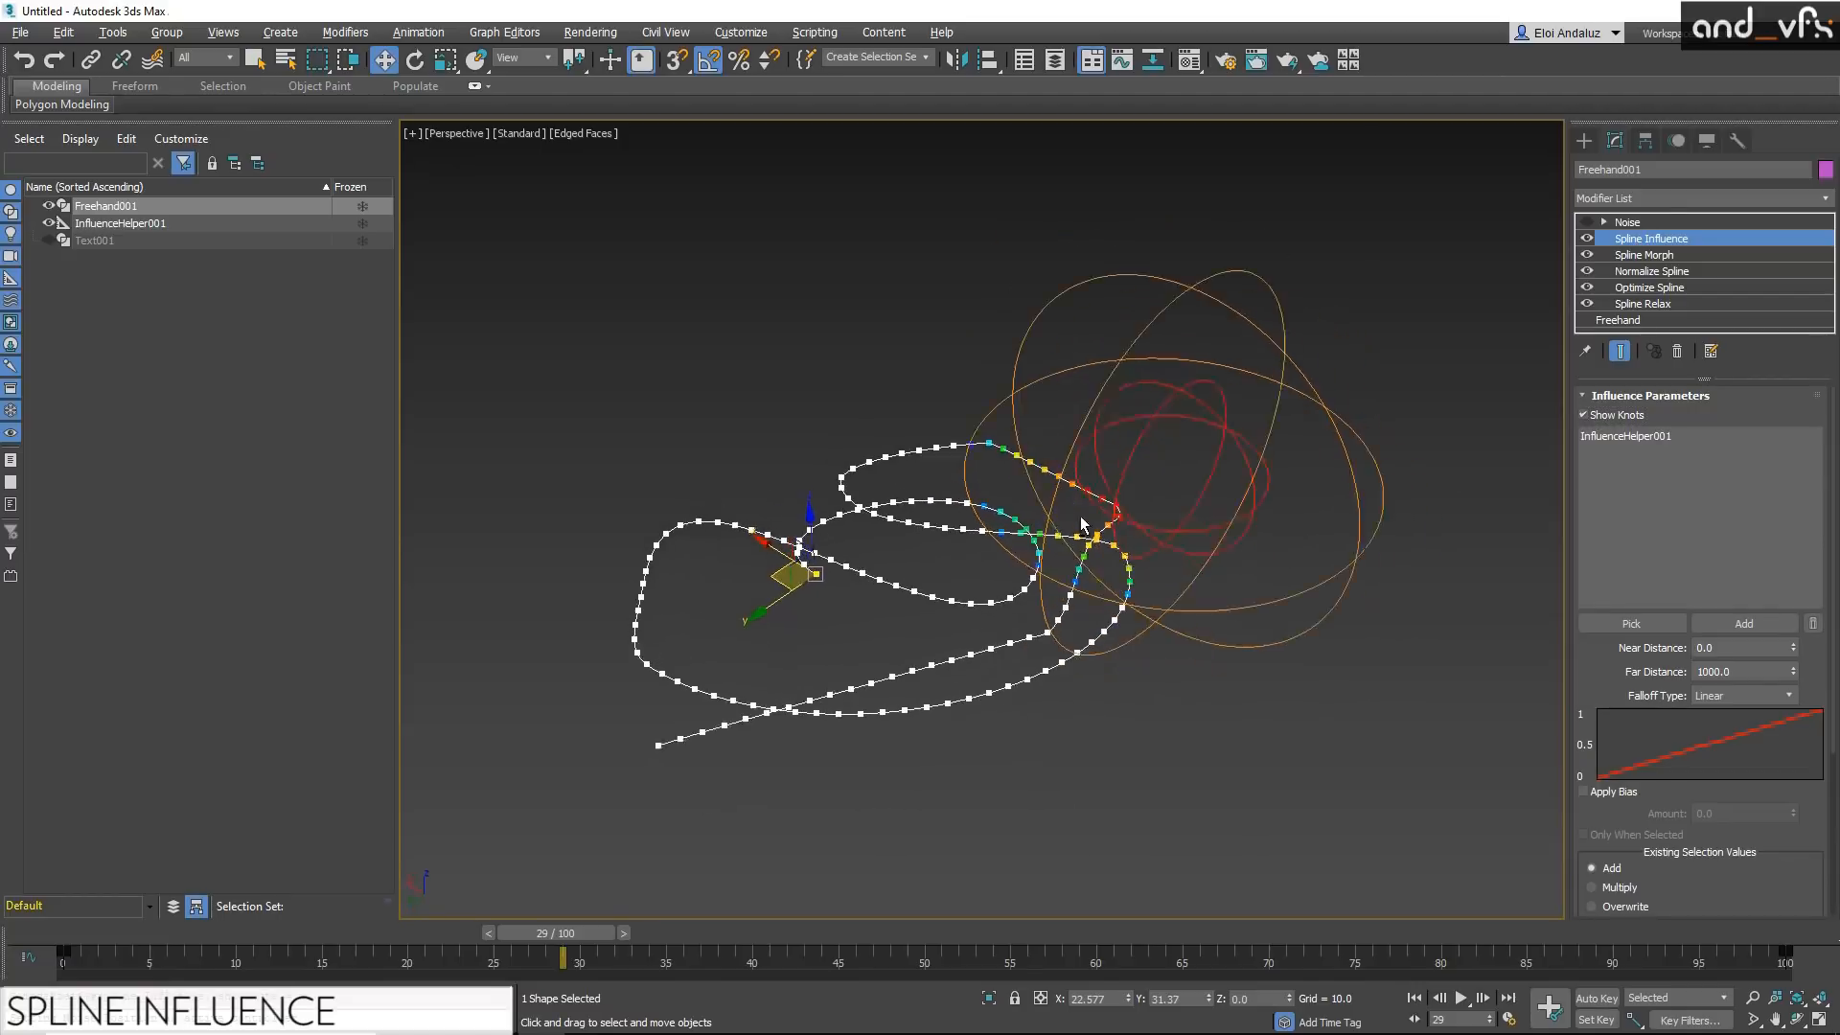
Step: Move the Influence helper over the spline's nearby curves and set its far radius to 77.908
{"action": "left_click", "coordinate": [1131, 417]}
{"action": "left_click_drag", "start_coordinate": [1117, 427], "coordinate": [1056, 442]}
{"action": "left_click_drag", "start_coordinate": [1228, 633], "coordinate": [1099, 568]}
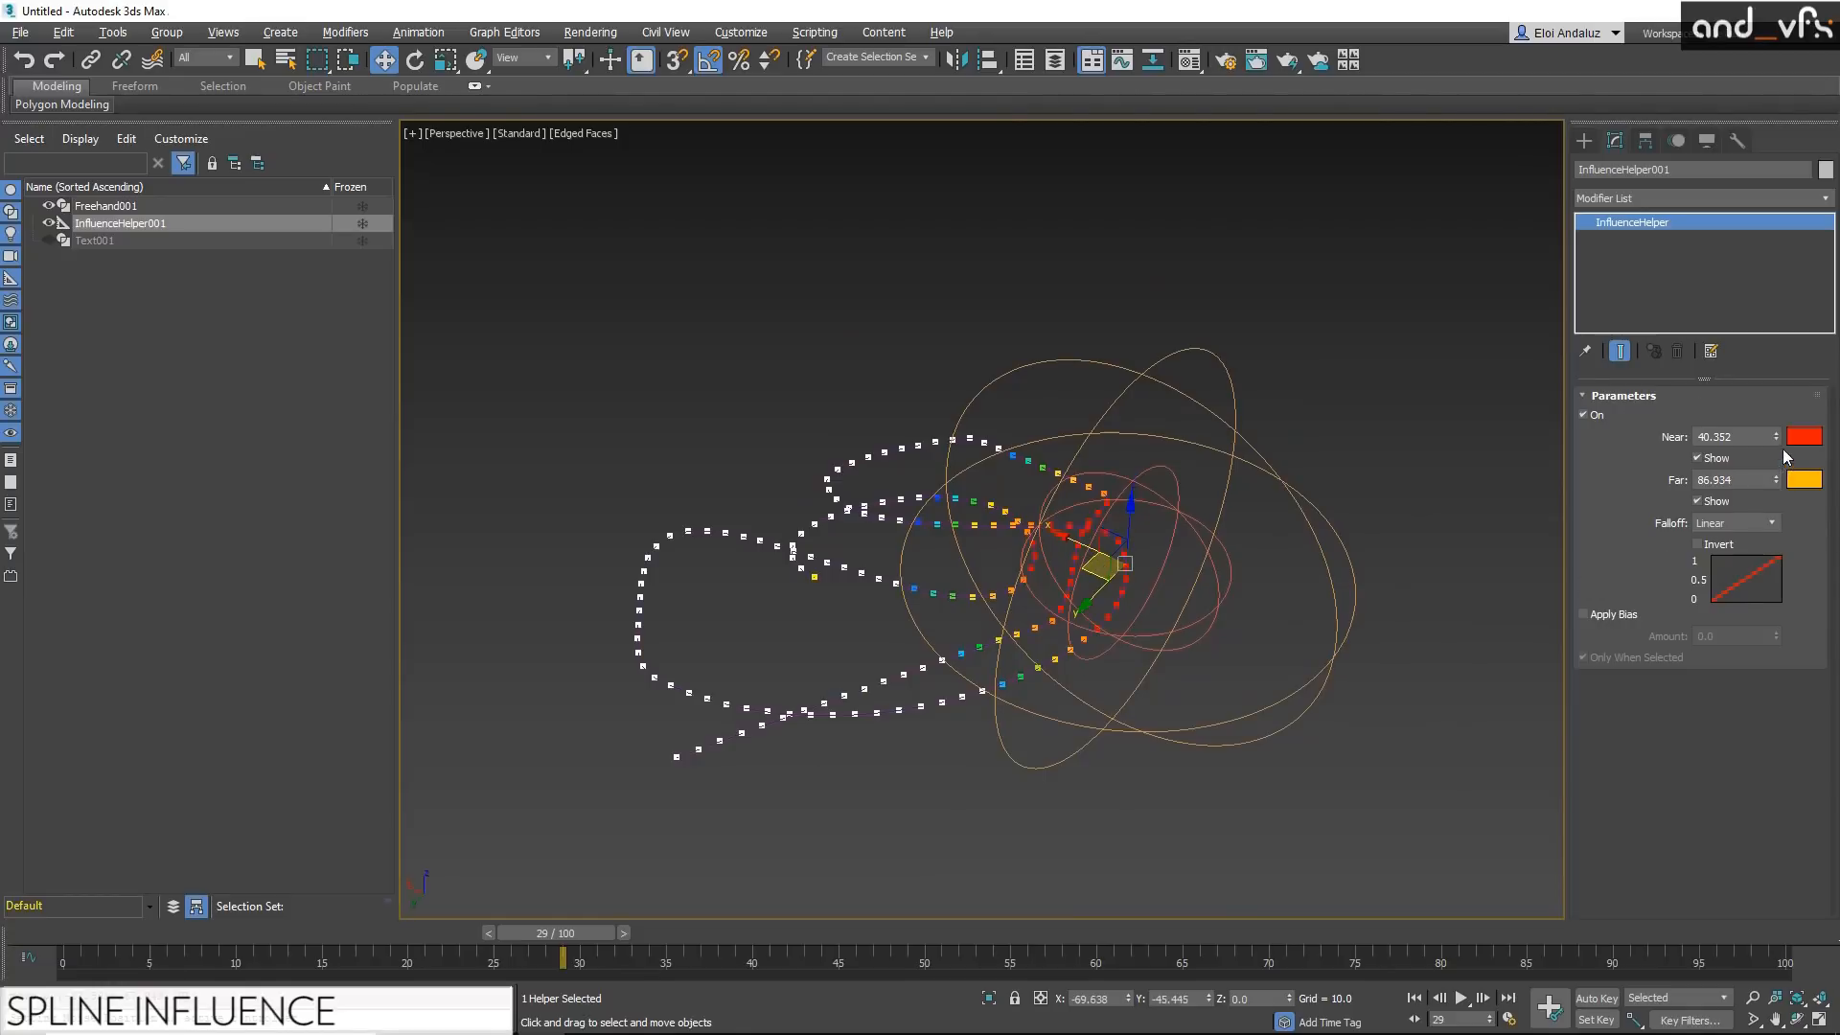
{"action": "left_click_drag", "start_coordinate": [1775, 478], "coordinate": [1774, 512]}
Step: Copy the Influence helper to the opposite end of the spline and add the copy to the Spline Influence modifier
{"action": "mouse_move", "coordinate": [1090, 572]}
{"action": "left_mouse_down", "text": "shift"}
{"action": "mouse_move", "coordinate": [720, 588]}
{"action": "mouse_move", "coordinate": [561, 539]}
{"action": "left_mouse_up", "text": "shift"}
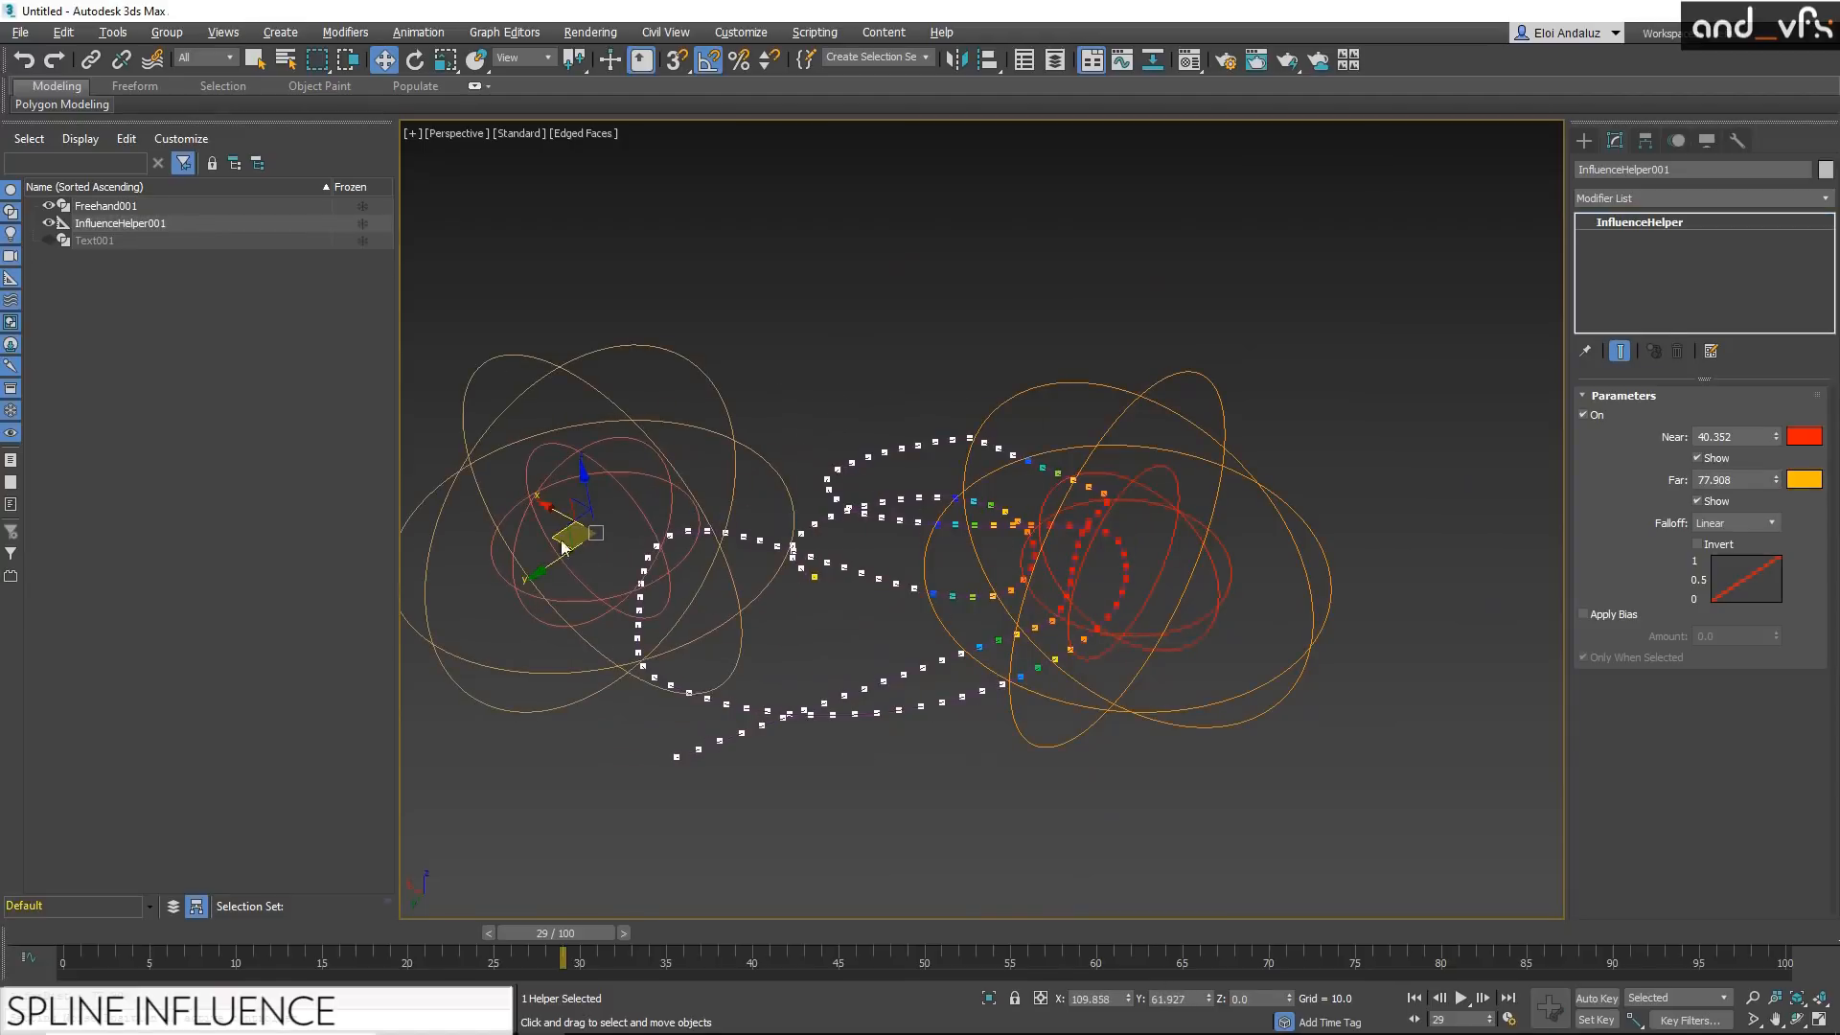
{"action": "left_click", "coordinate": [929, 608]}
{"action": "left_click", "coordinate": [892, 468]}
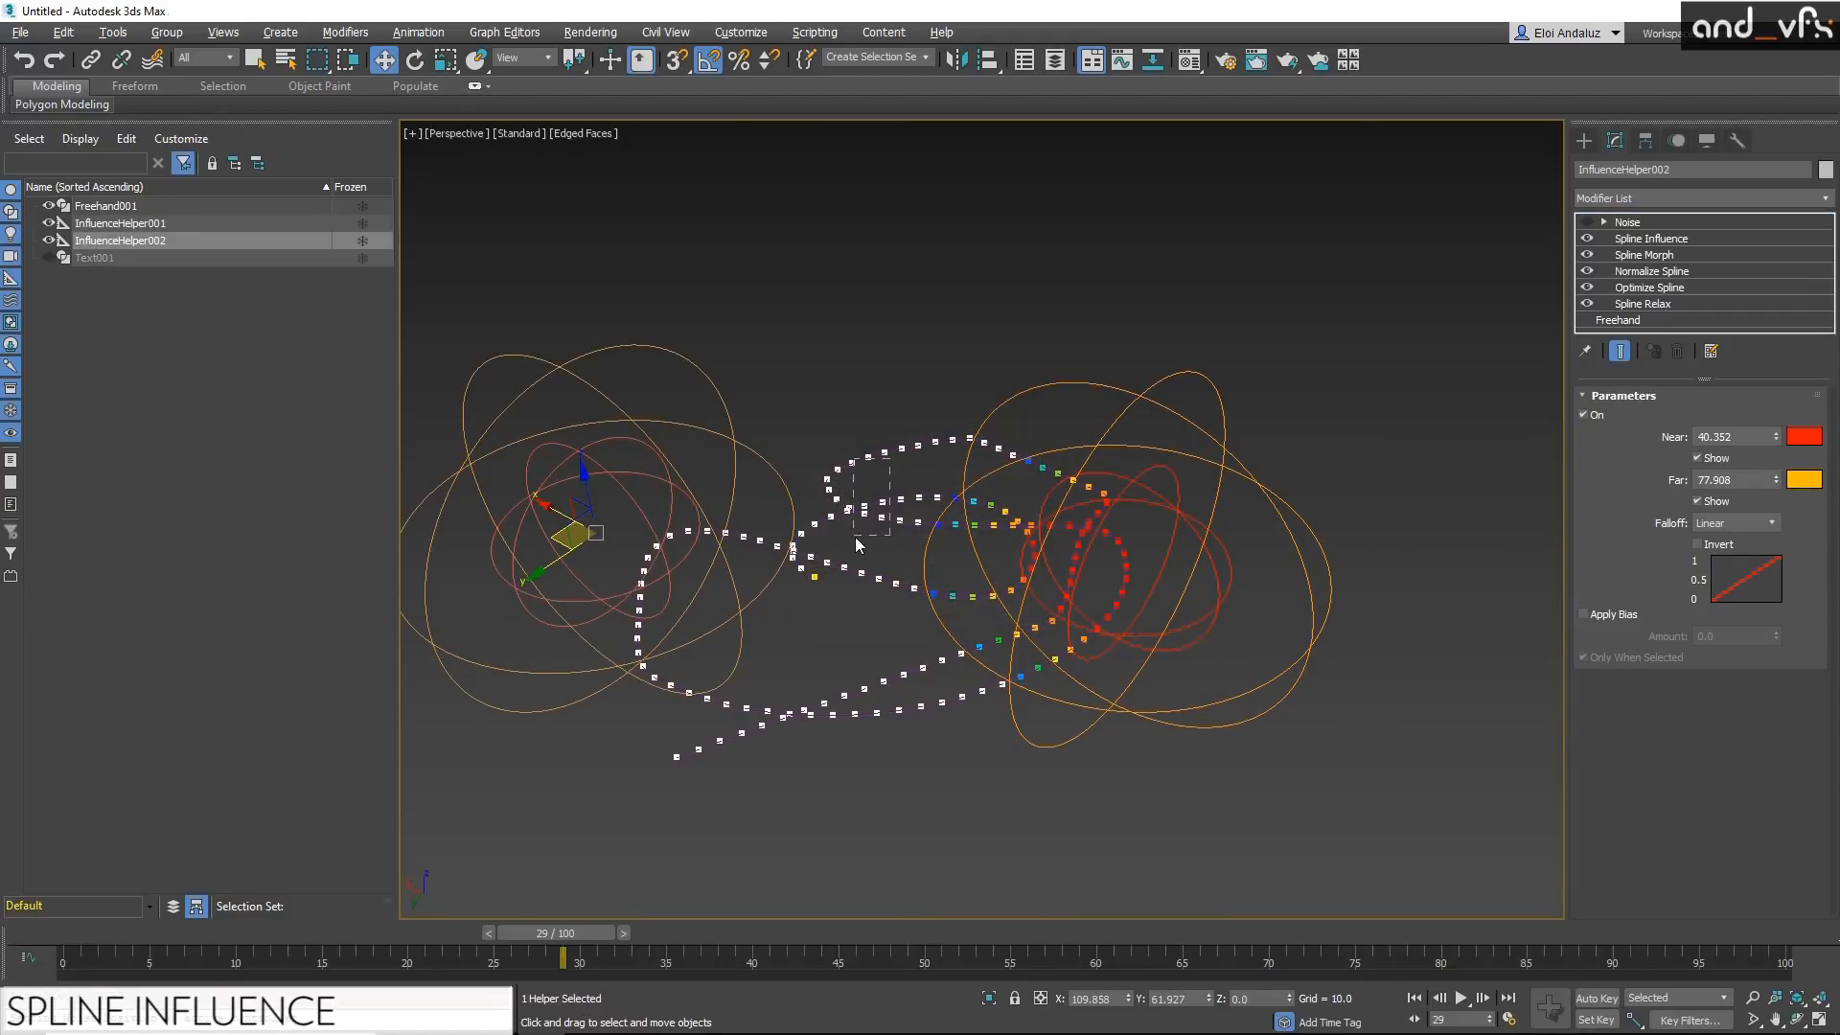
{"action": "left_click", "coordinate": [1682, 239]}
{"action": "left_click", "coordinate": [1640, 622]}
{"action": "left_click", "coordinate": [648, 460]}
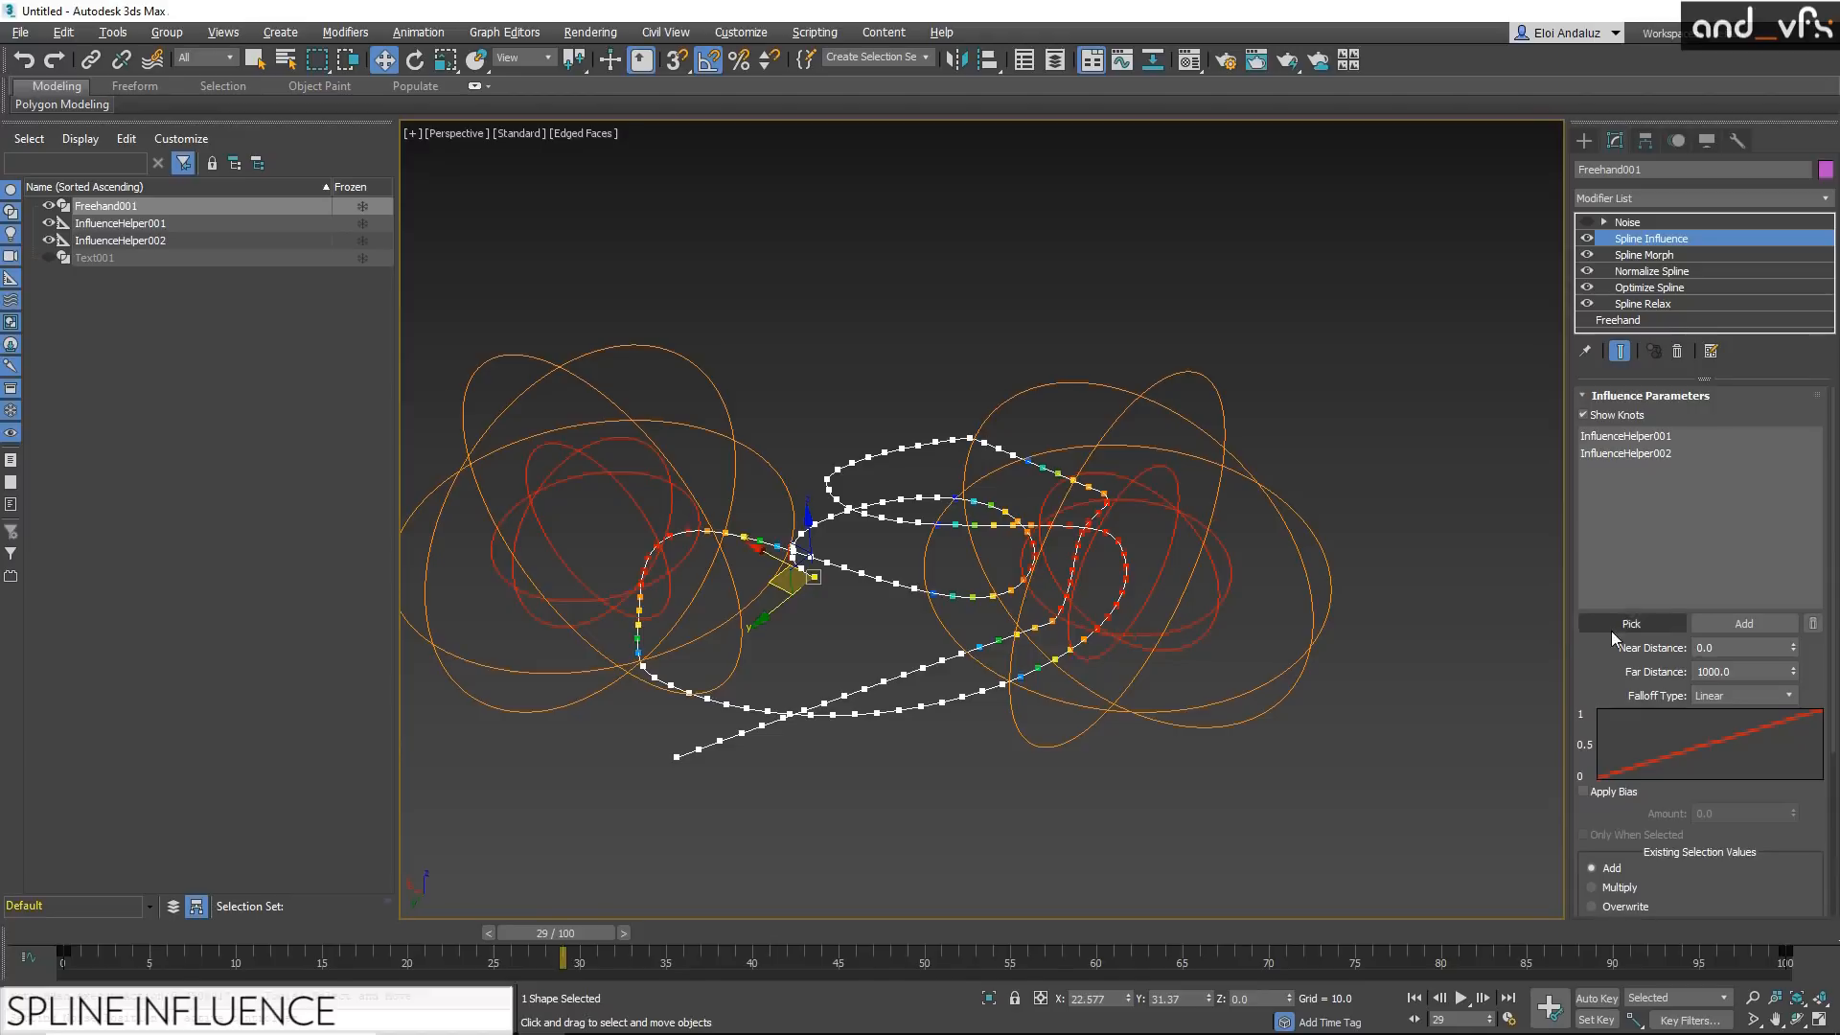
Step: Re-enable the Noise modifier above Spline Influence to show the noise within the helpers' areas
{"action": "left_click_drag", "start_coordinate": [1612, 667], "coordinate": [1610, 588]}
{"action": "scroll", "coordinate": [1610, 589], "scroll_direction": "down", "scroll_amount": 3}
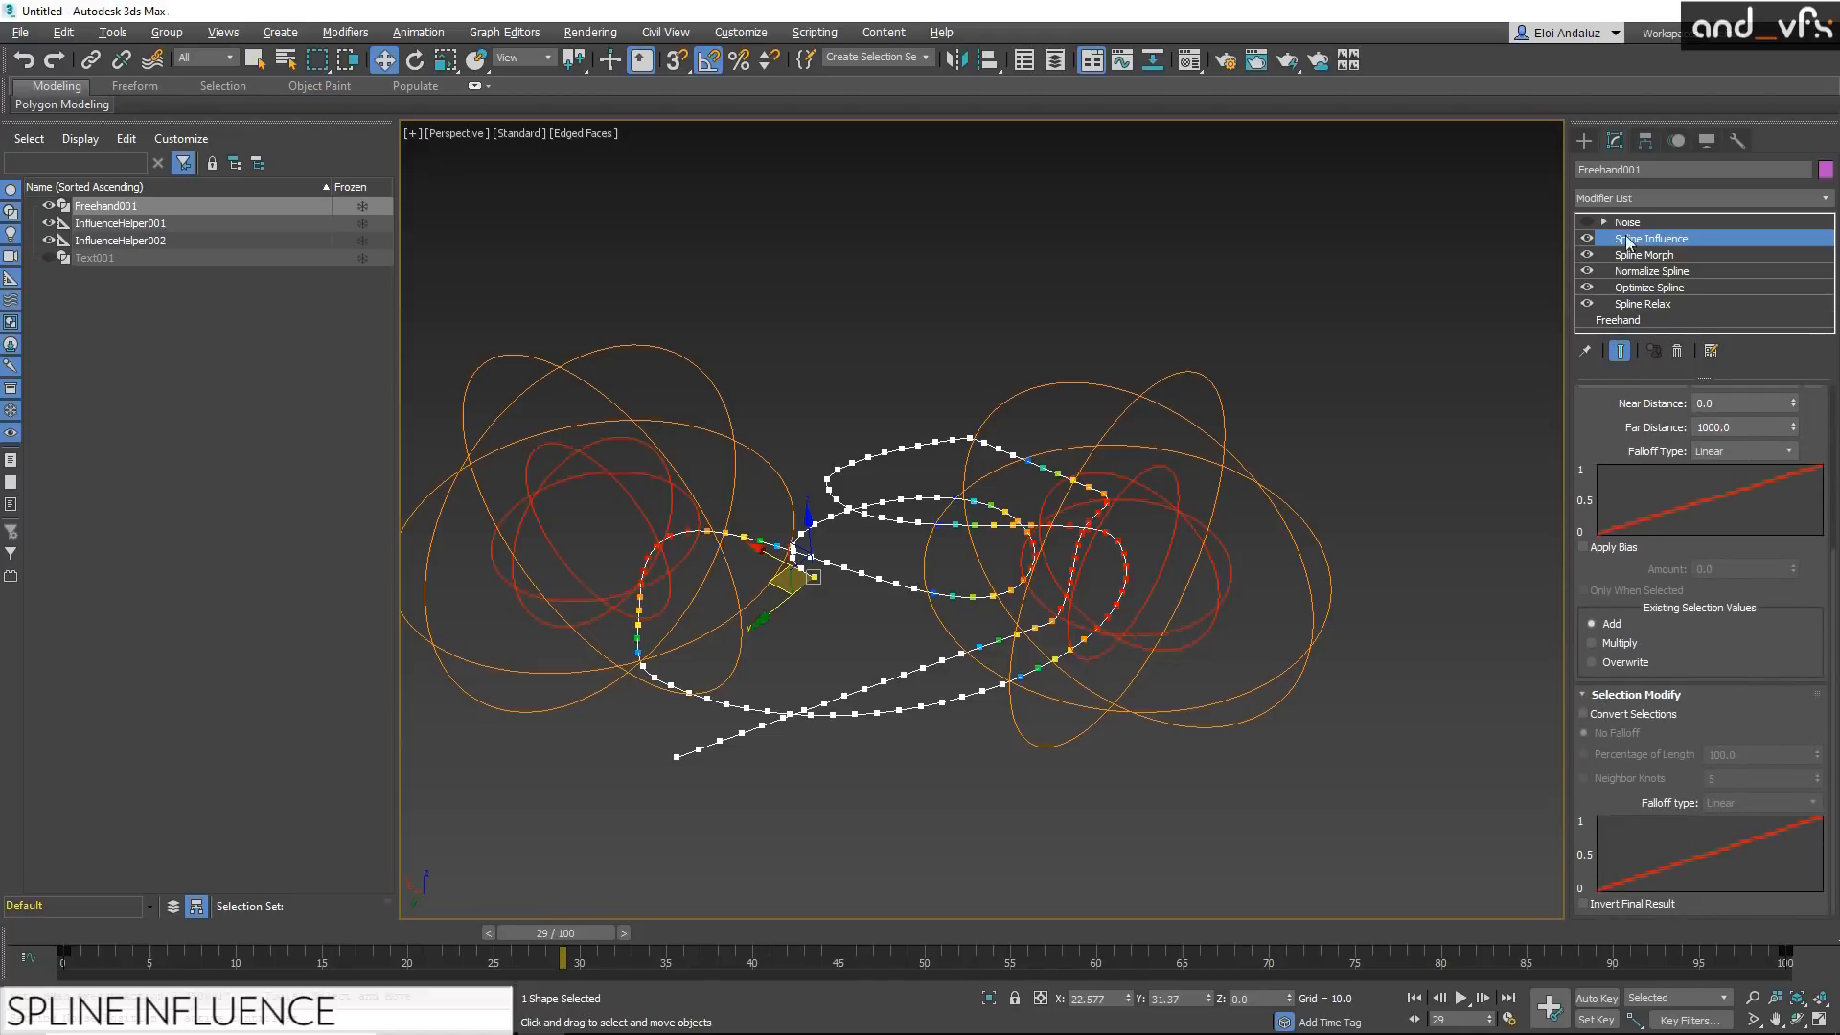
{"action": "scroll", "coordinate": [1730, 629], "scroll_direction": "up", "scroll_amount": 5}
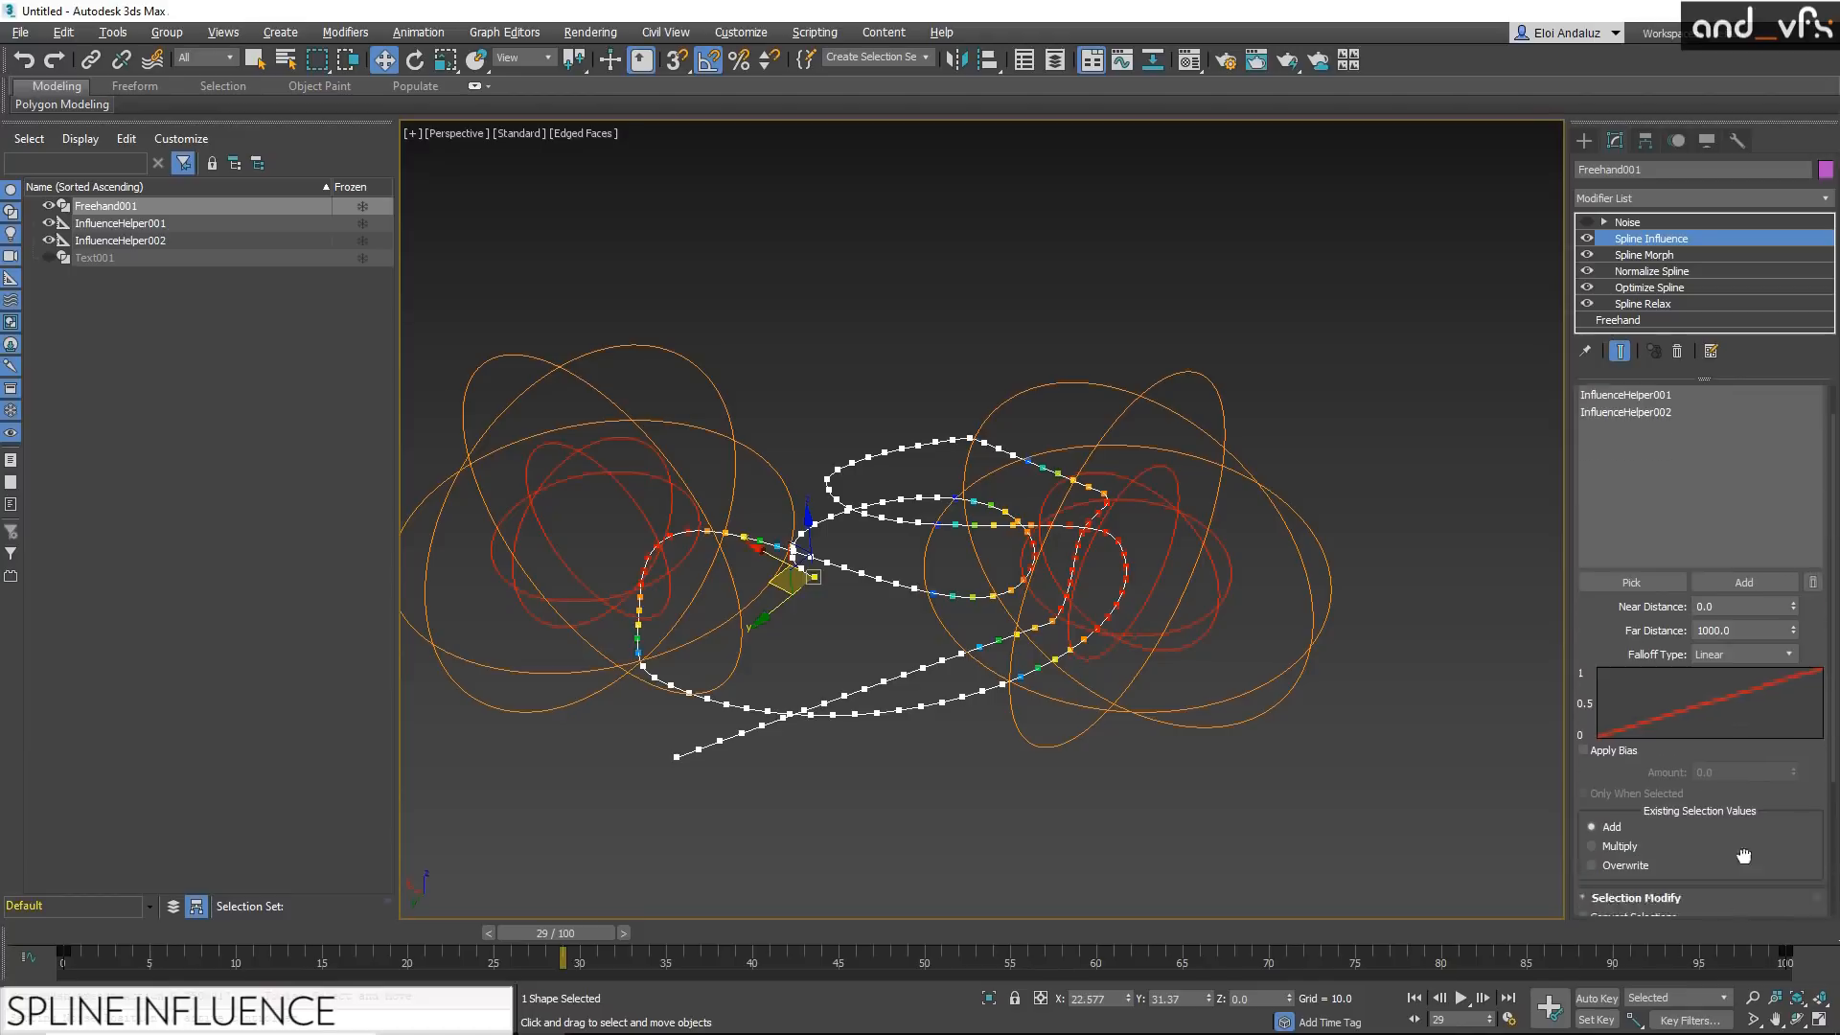
{"action": "left_click", "coordinate": [1583, 222]}
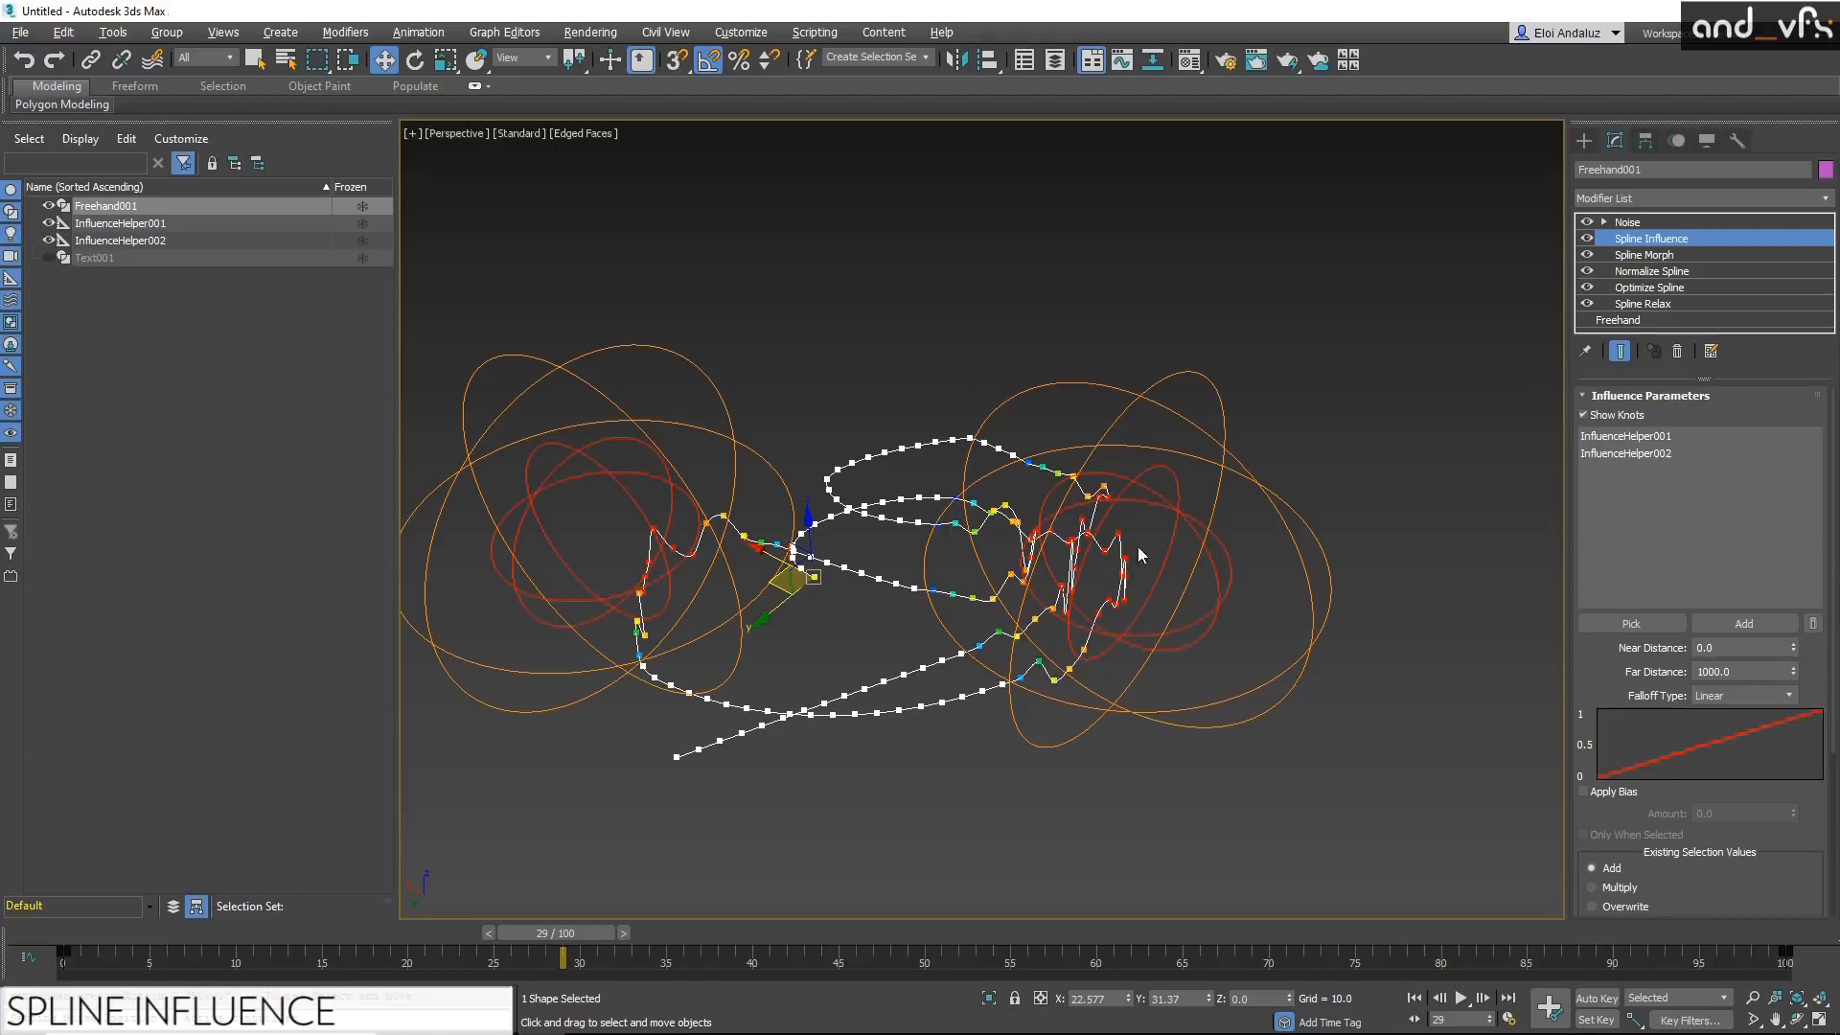
{"action": "middle_click_drag", "start_coordinate": [1171, 585], "coordinate": [1054, 575], "text": "alt"}
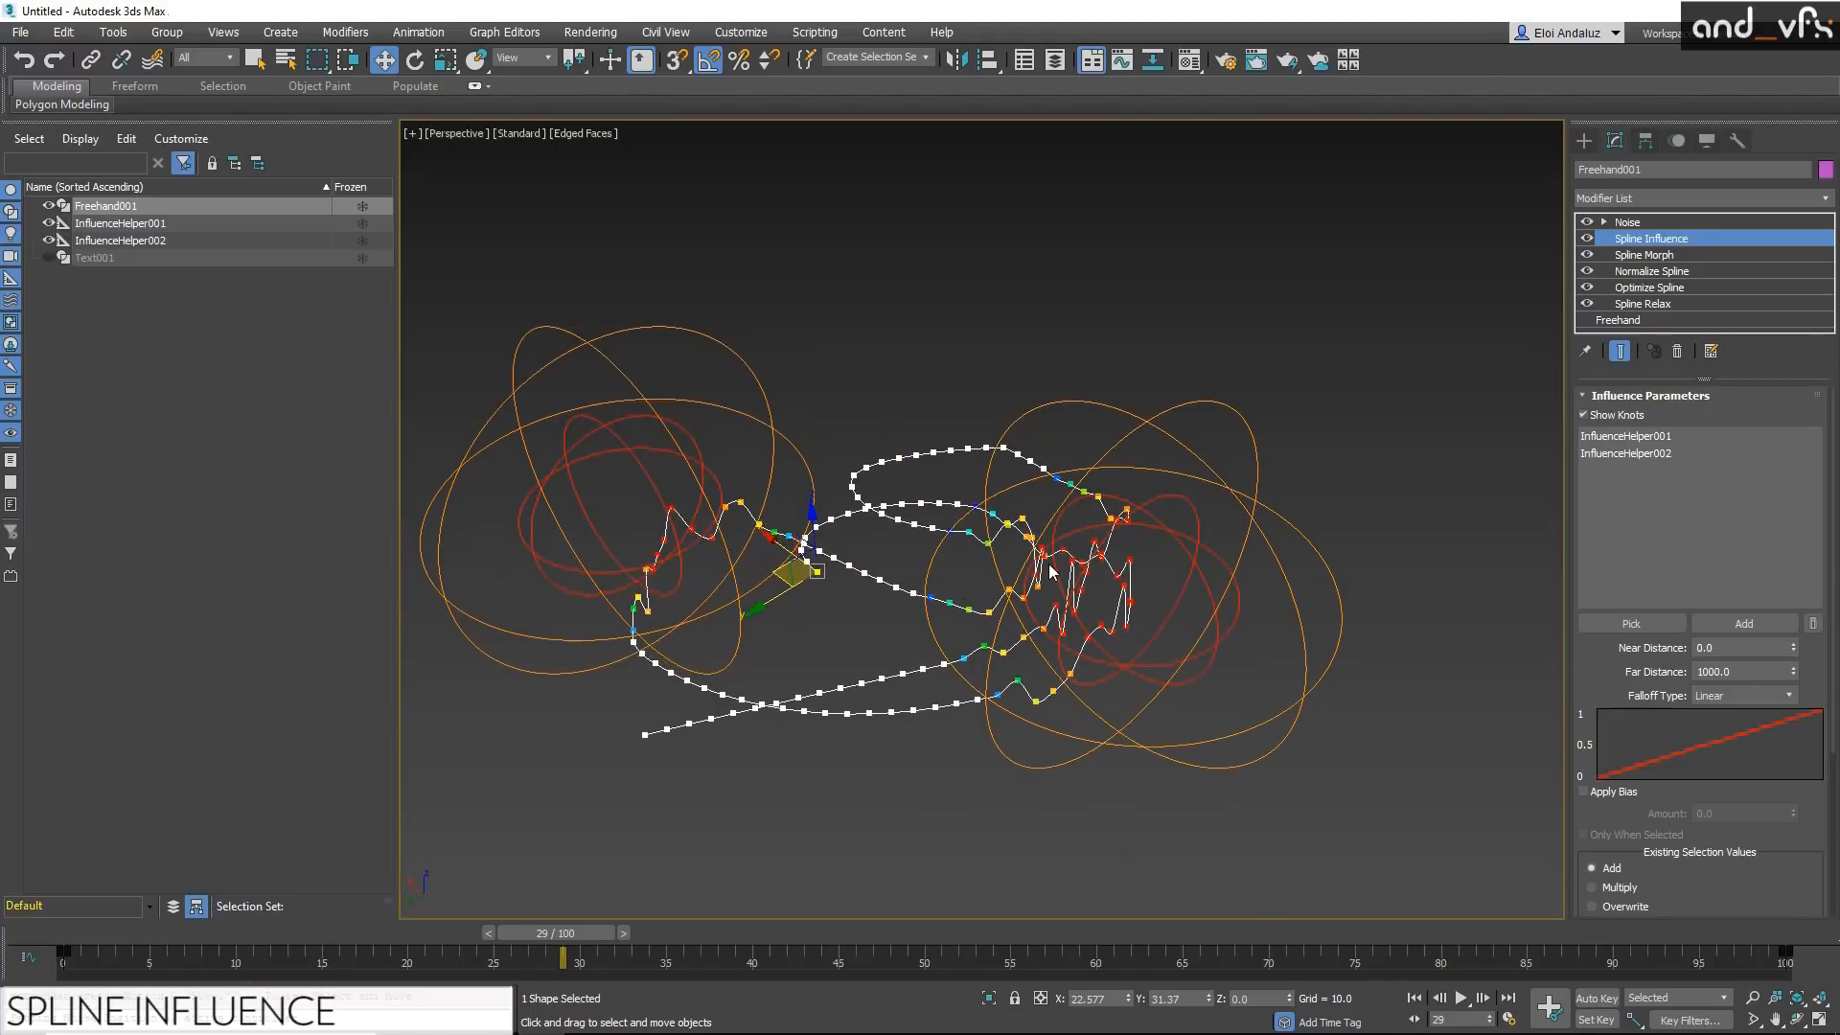
Step: Increase the far radius of the first Influence helper, around the densest curves, to 141.254
{"action": "left_click", "coordinate": [1163, 511]}
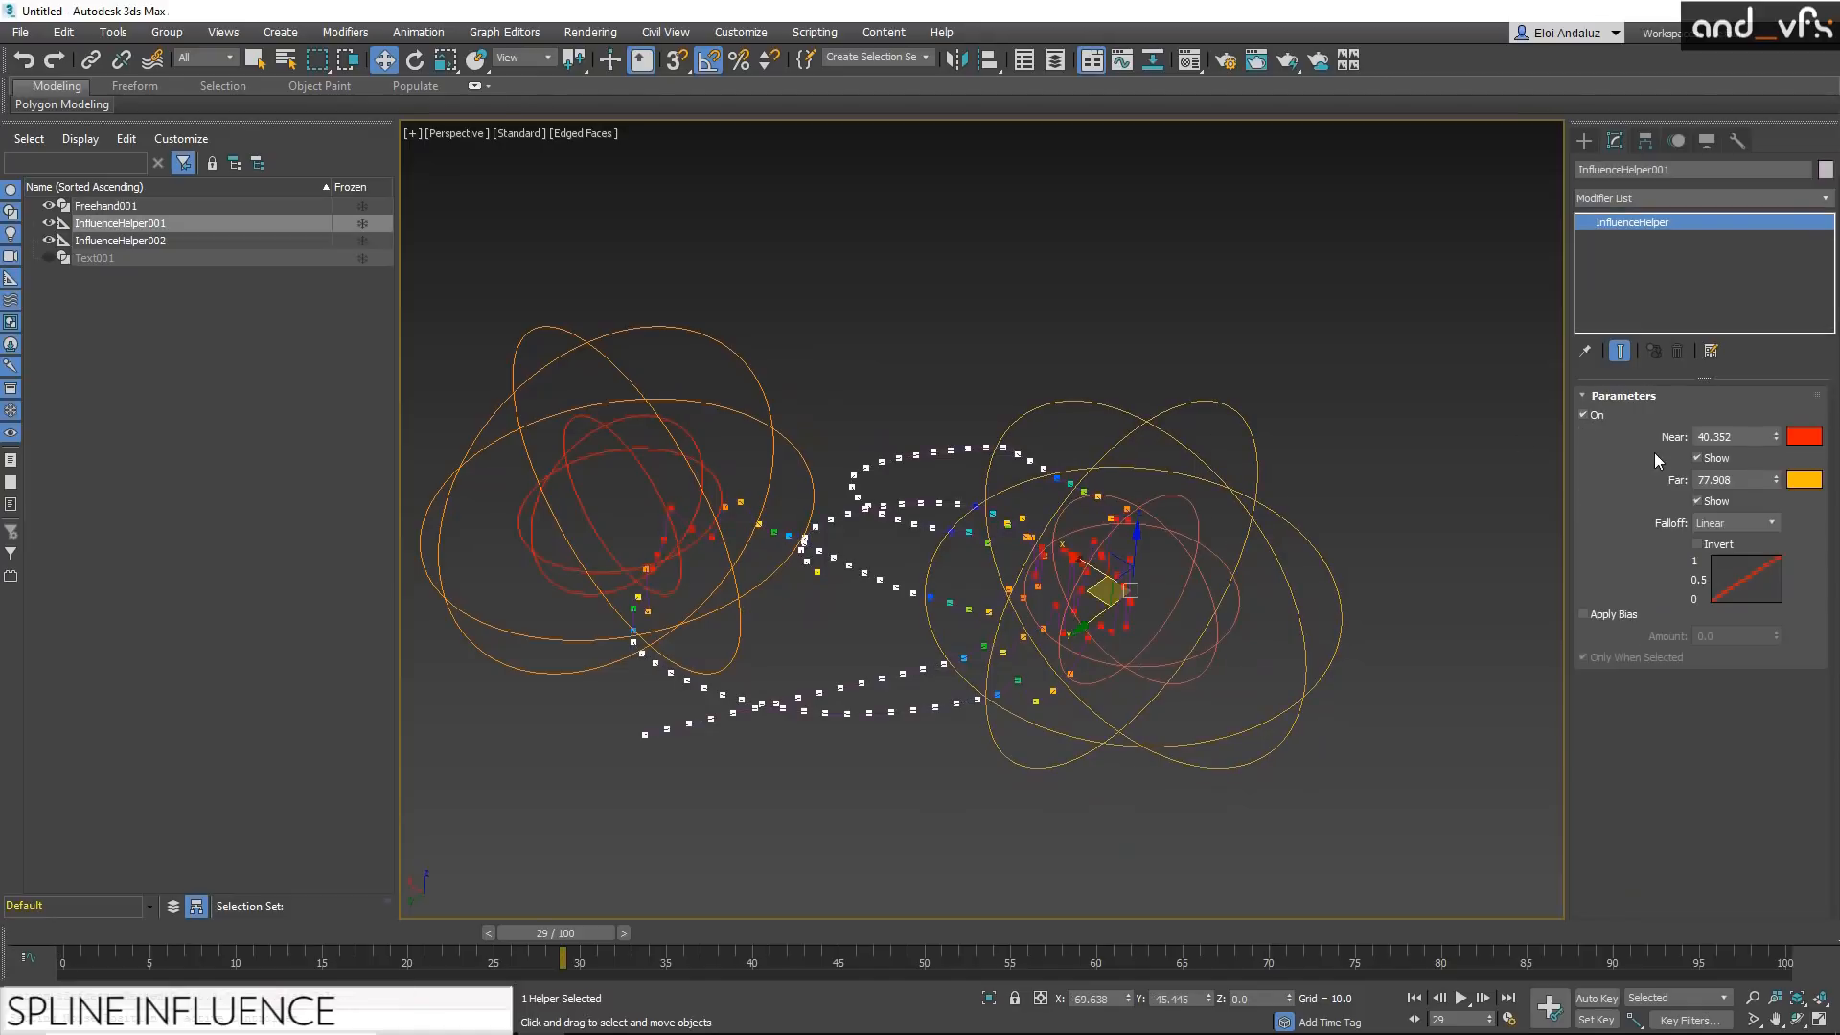
{"action": "left_click_drag", "start_coordinate": [1775, 479], "coordinate": [1757, 370]}
{"action": "middle_click_drag", "start_coordinate": [1184, 592], "coordinate": [1055, 459]}
{"action": "scroll", "coordinate": [1187, 318], "scroll_direction": "up", "scroll_amount": 5}
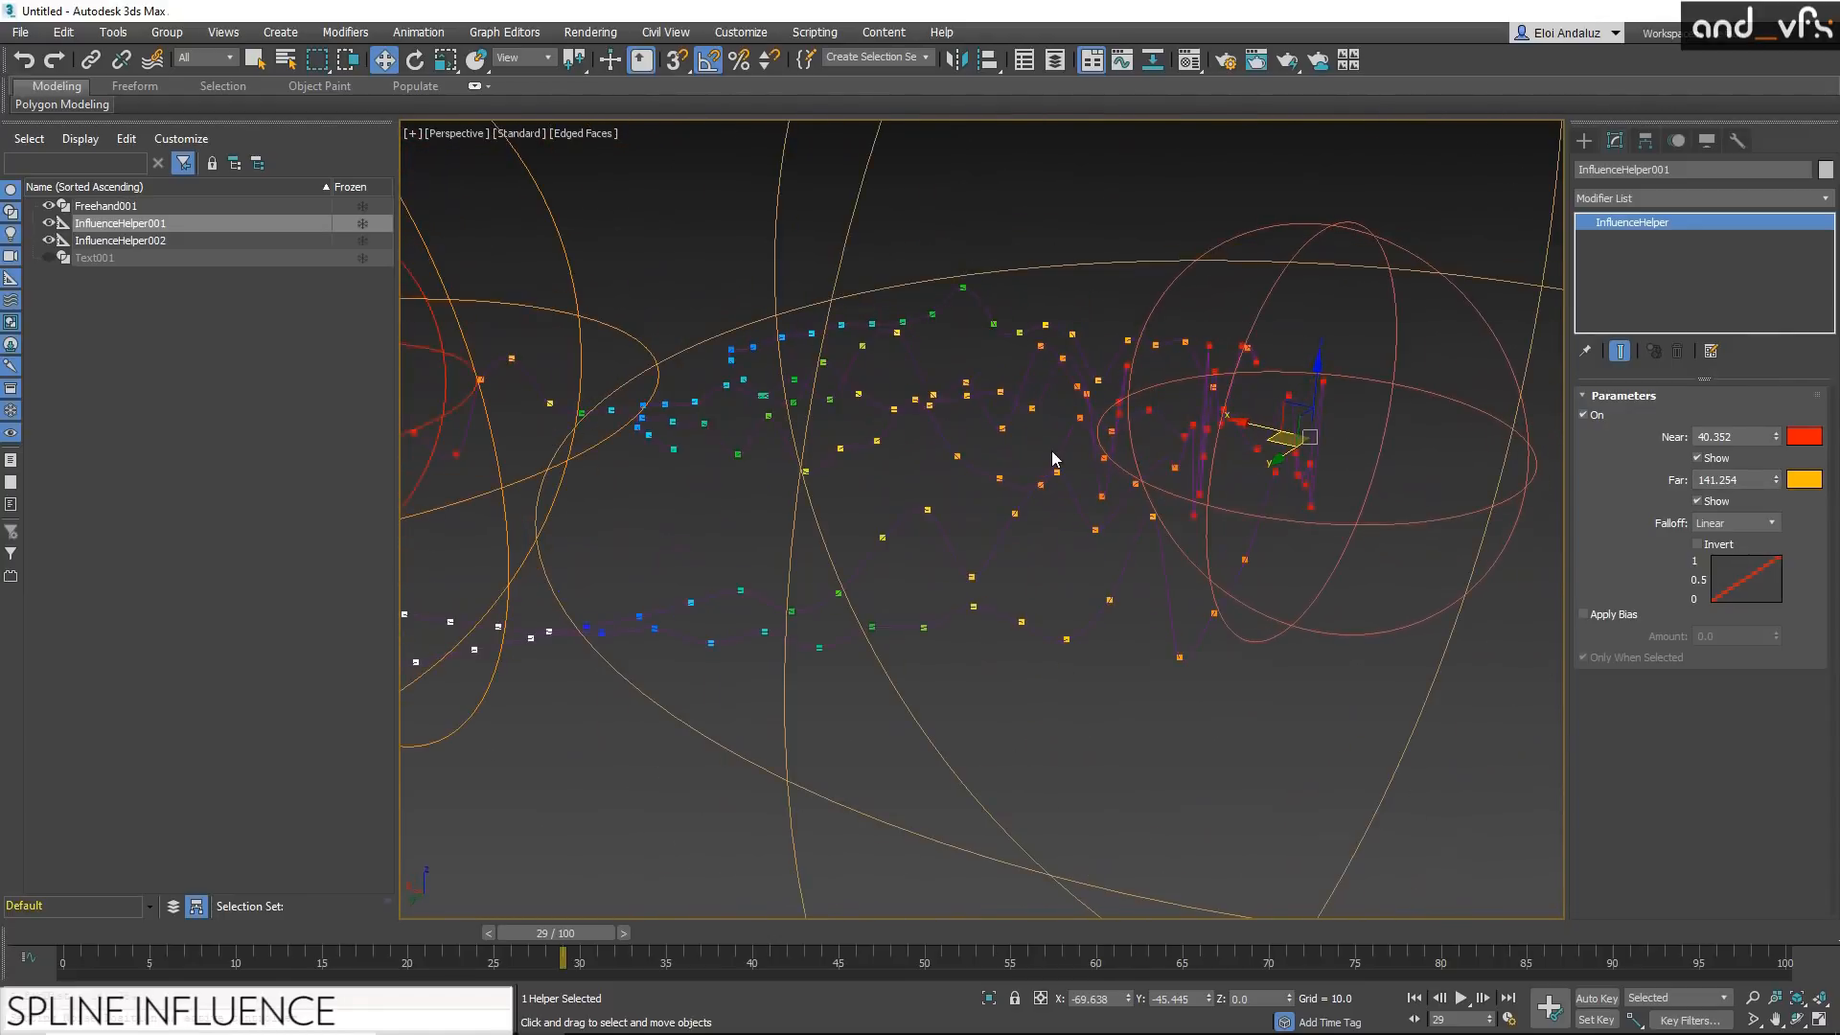
Step: Add a Renderable Spline modifier above Noise on the freehand spline and turn off the edged-faces display
{"action": "left_click", "coordinate": [1055, 459]}
{"action": "key", "text": "x"}
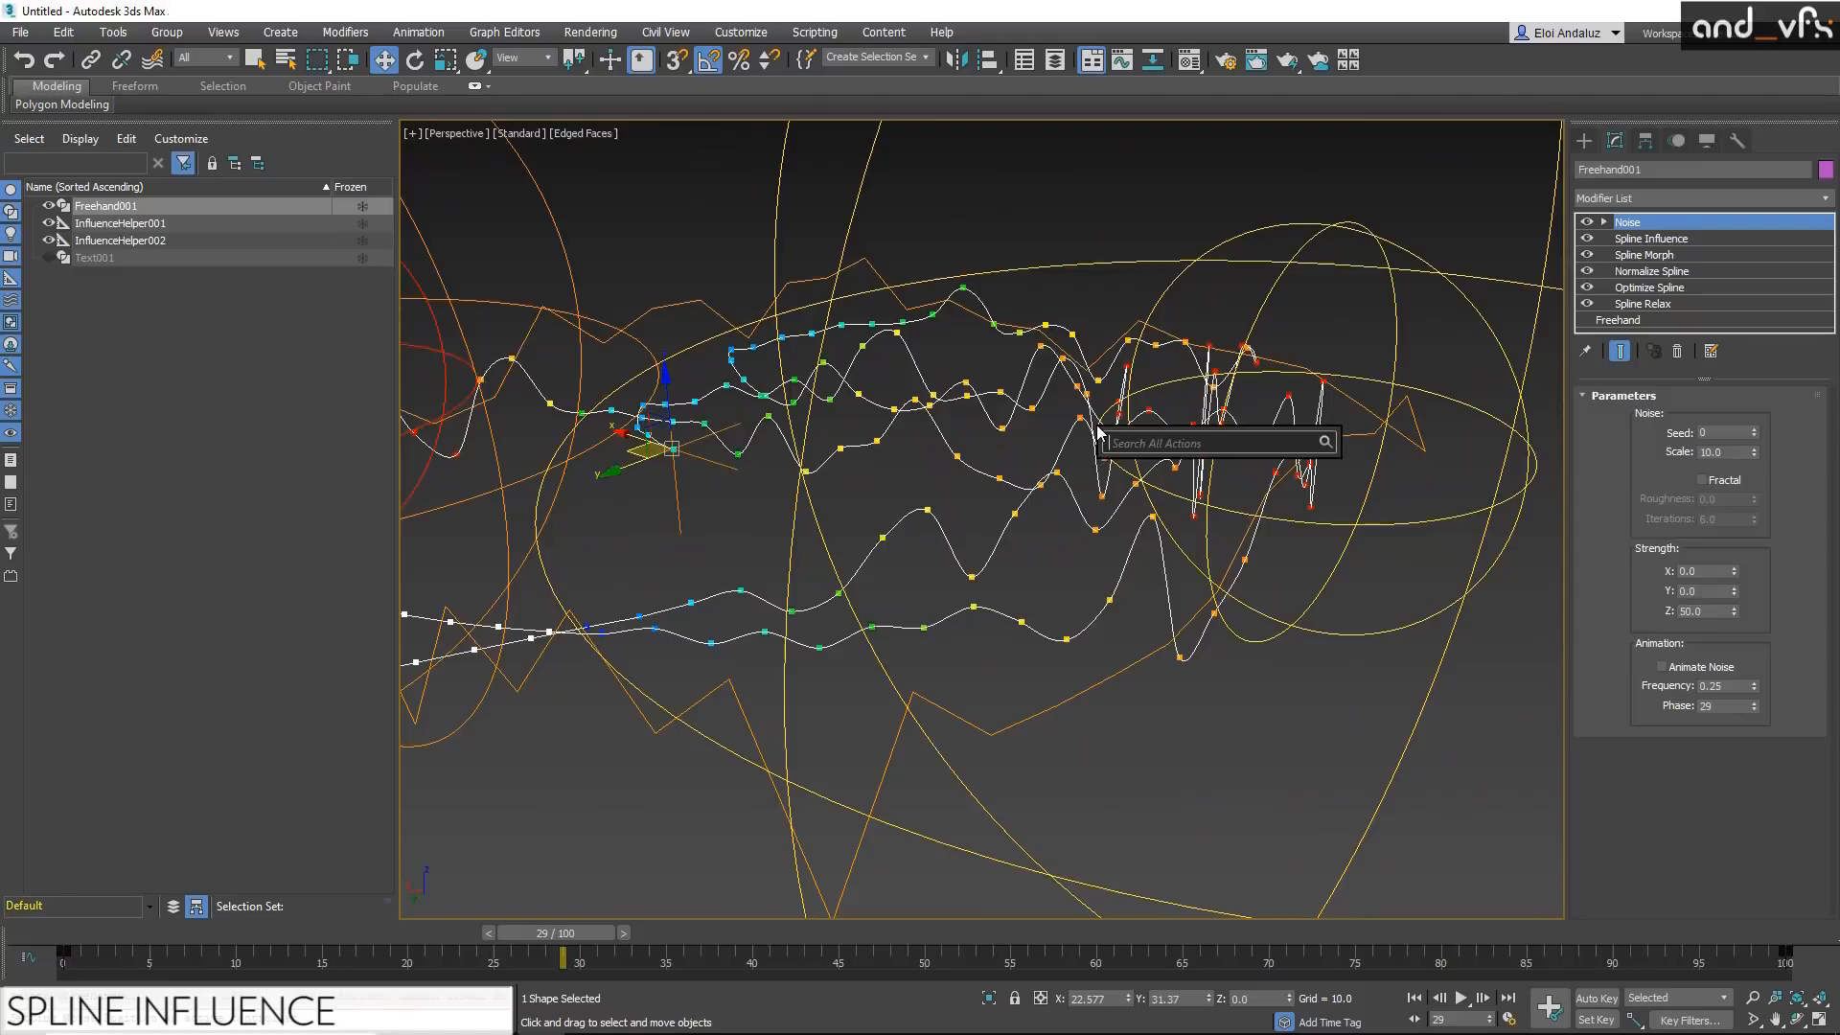
{"action": "type", "text": "spline"}
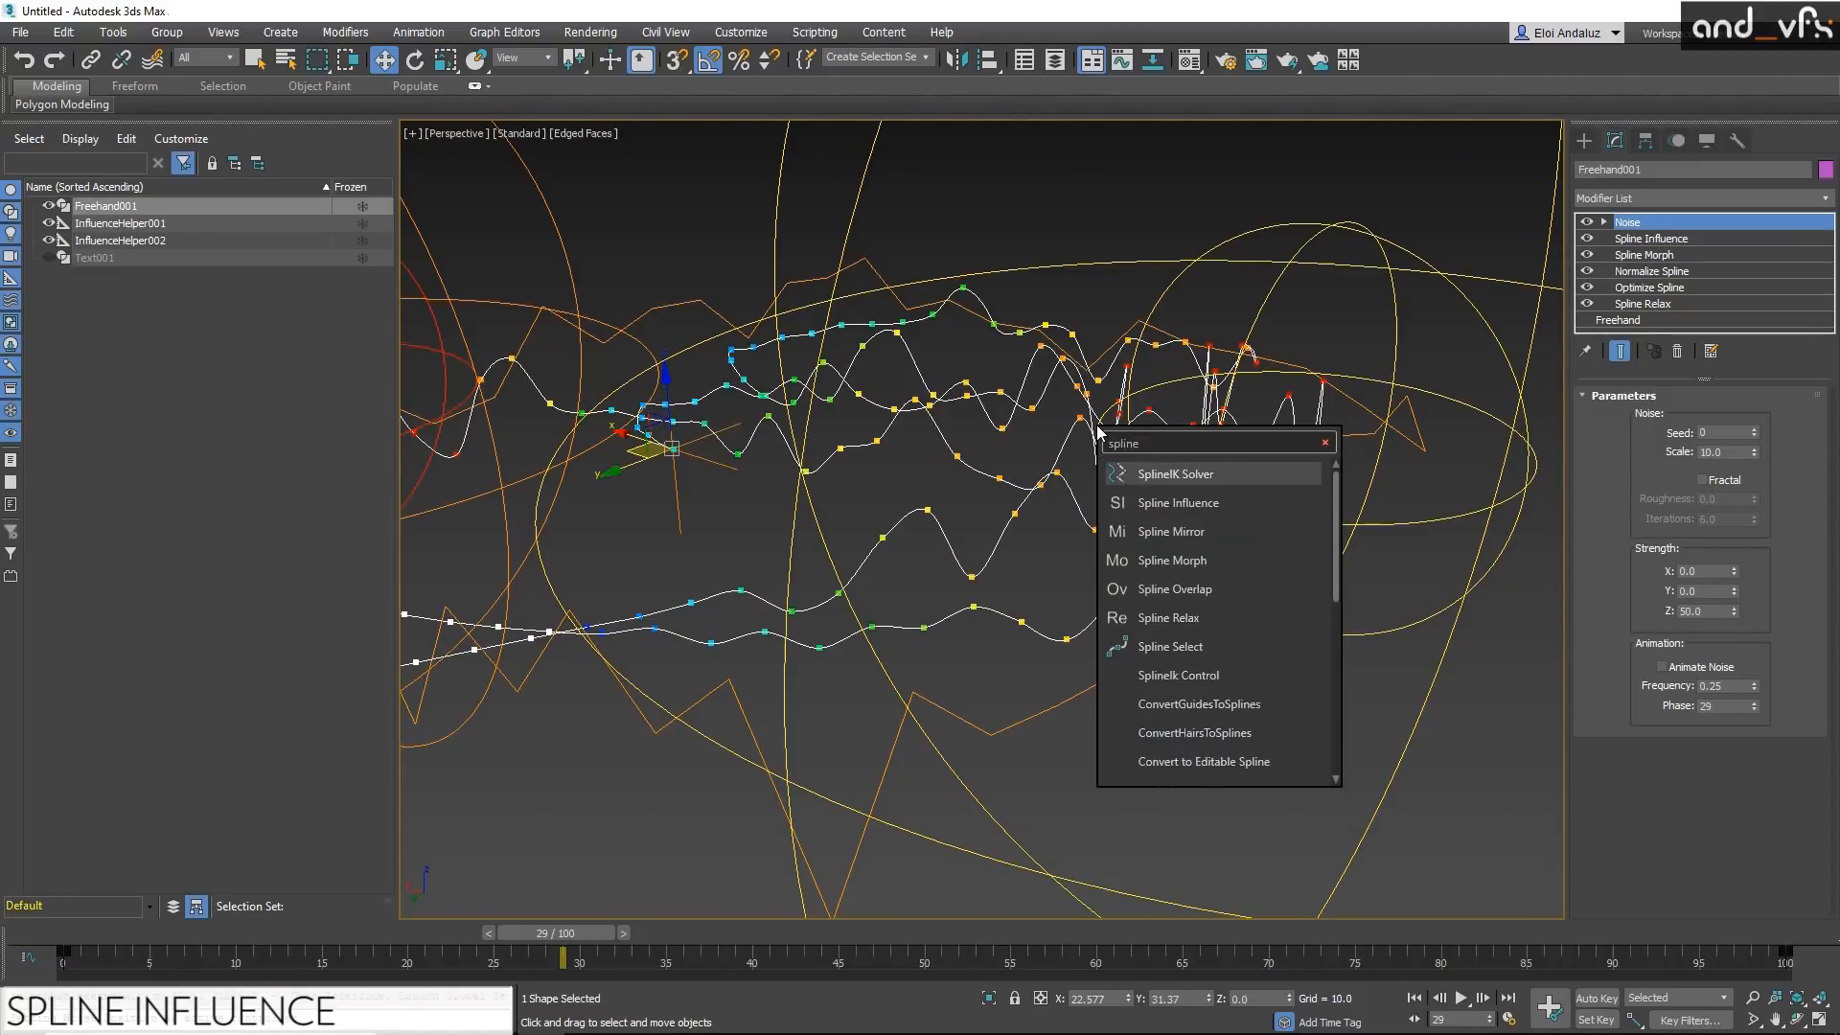
{"action": "scroll", "coordinate": [1265, 690], "scroll_direction": "down", "scroll_amount": 3}
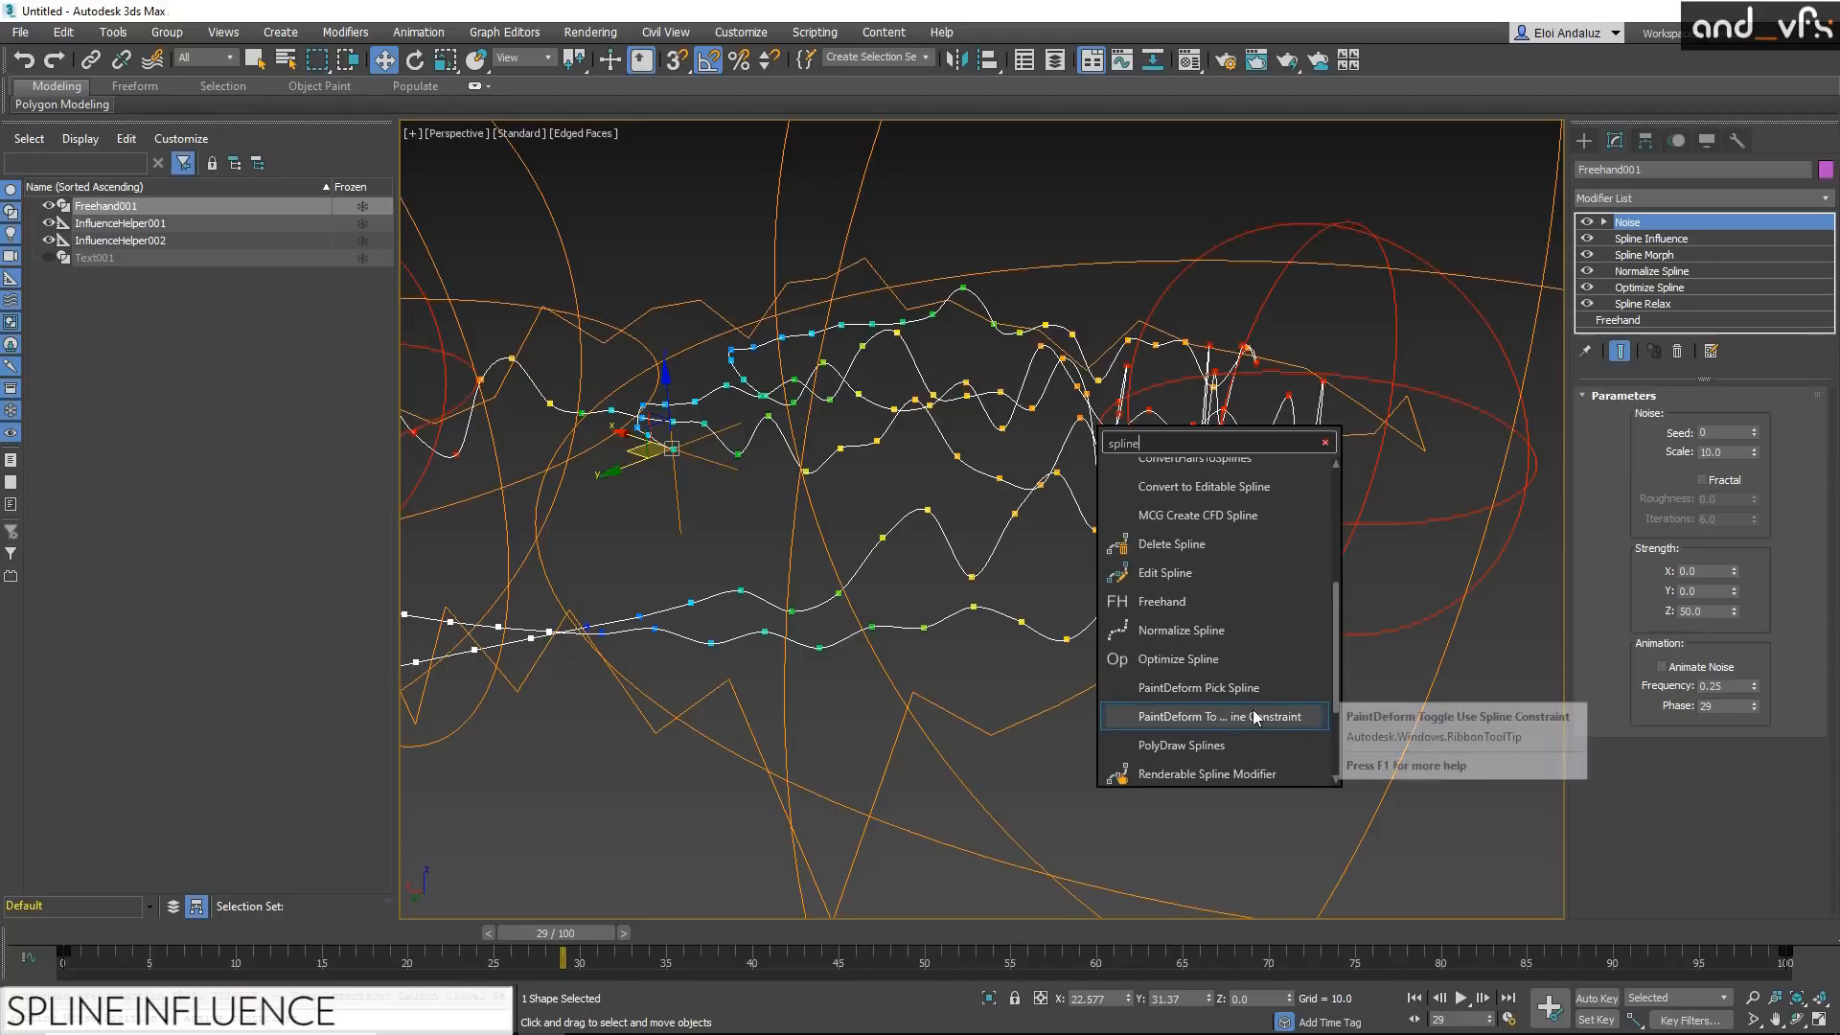
{"action": "scroll", "coordinate": [1255, 718], "scroll_direction": "down", "scroll_amount": 2}
{"action": "left_click", "coordinate": [1245, 641]}
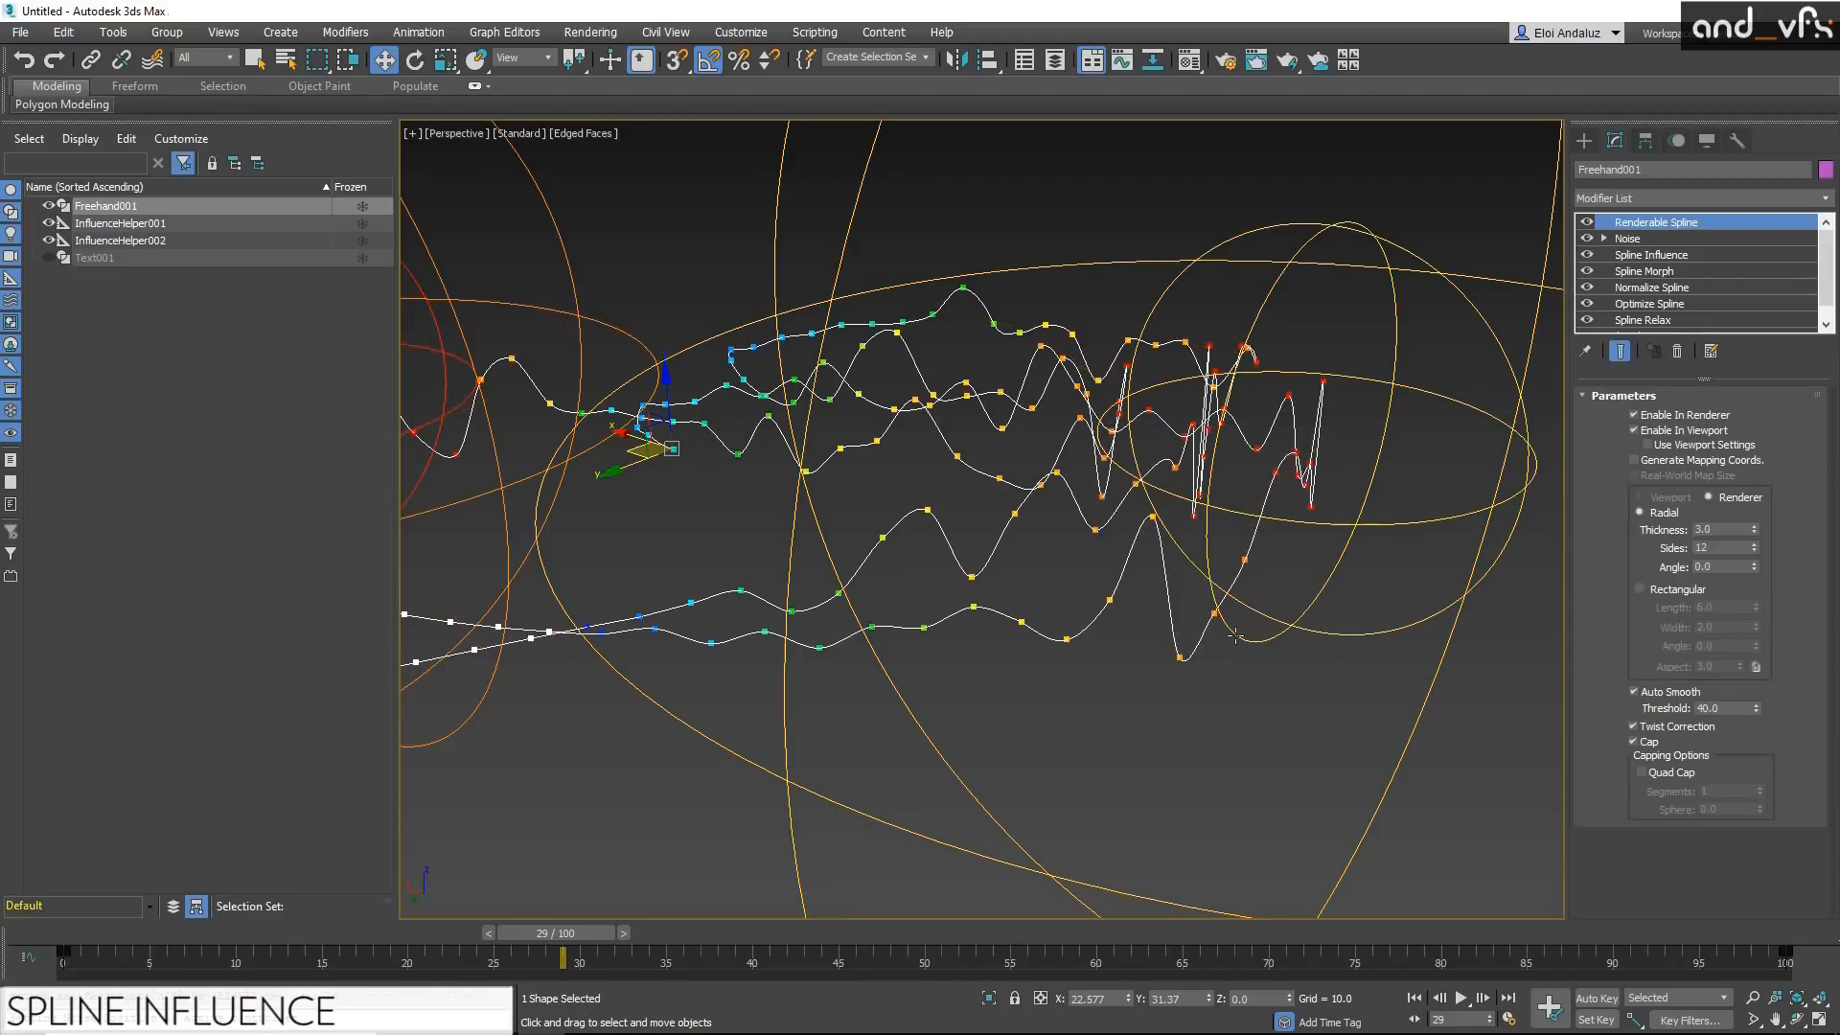
{"action": "mouse_move", "coordinate": [1112, 555]}
{"action": "middle_mouse_down", "text": "alt"}
{"action": "mouse_move", "coordinate": [1046, 564]}
{"action": "mouse_move", "coordinate": [1068, 594]}
{"action": "middle_mouse_up", "text": "alt"}
{"action": "key", "text": "F4"}
Step: Set the first Influence helper's far radius to 97.299 and move the helper to about X -22.6, Y -73.1
{"action": "left_click", "coordinate": [1318, 316]}
{"action": "middle_click_drag", "start_coordinate": [1318, 321], "coordinate": [1247, 373], "text": "alt"}
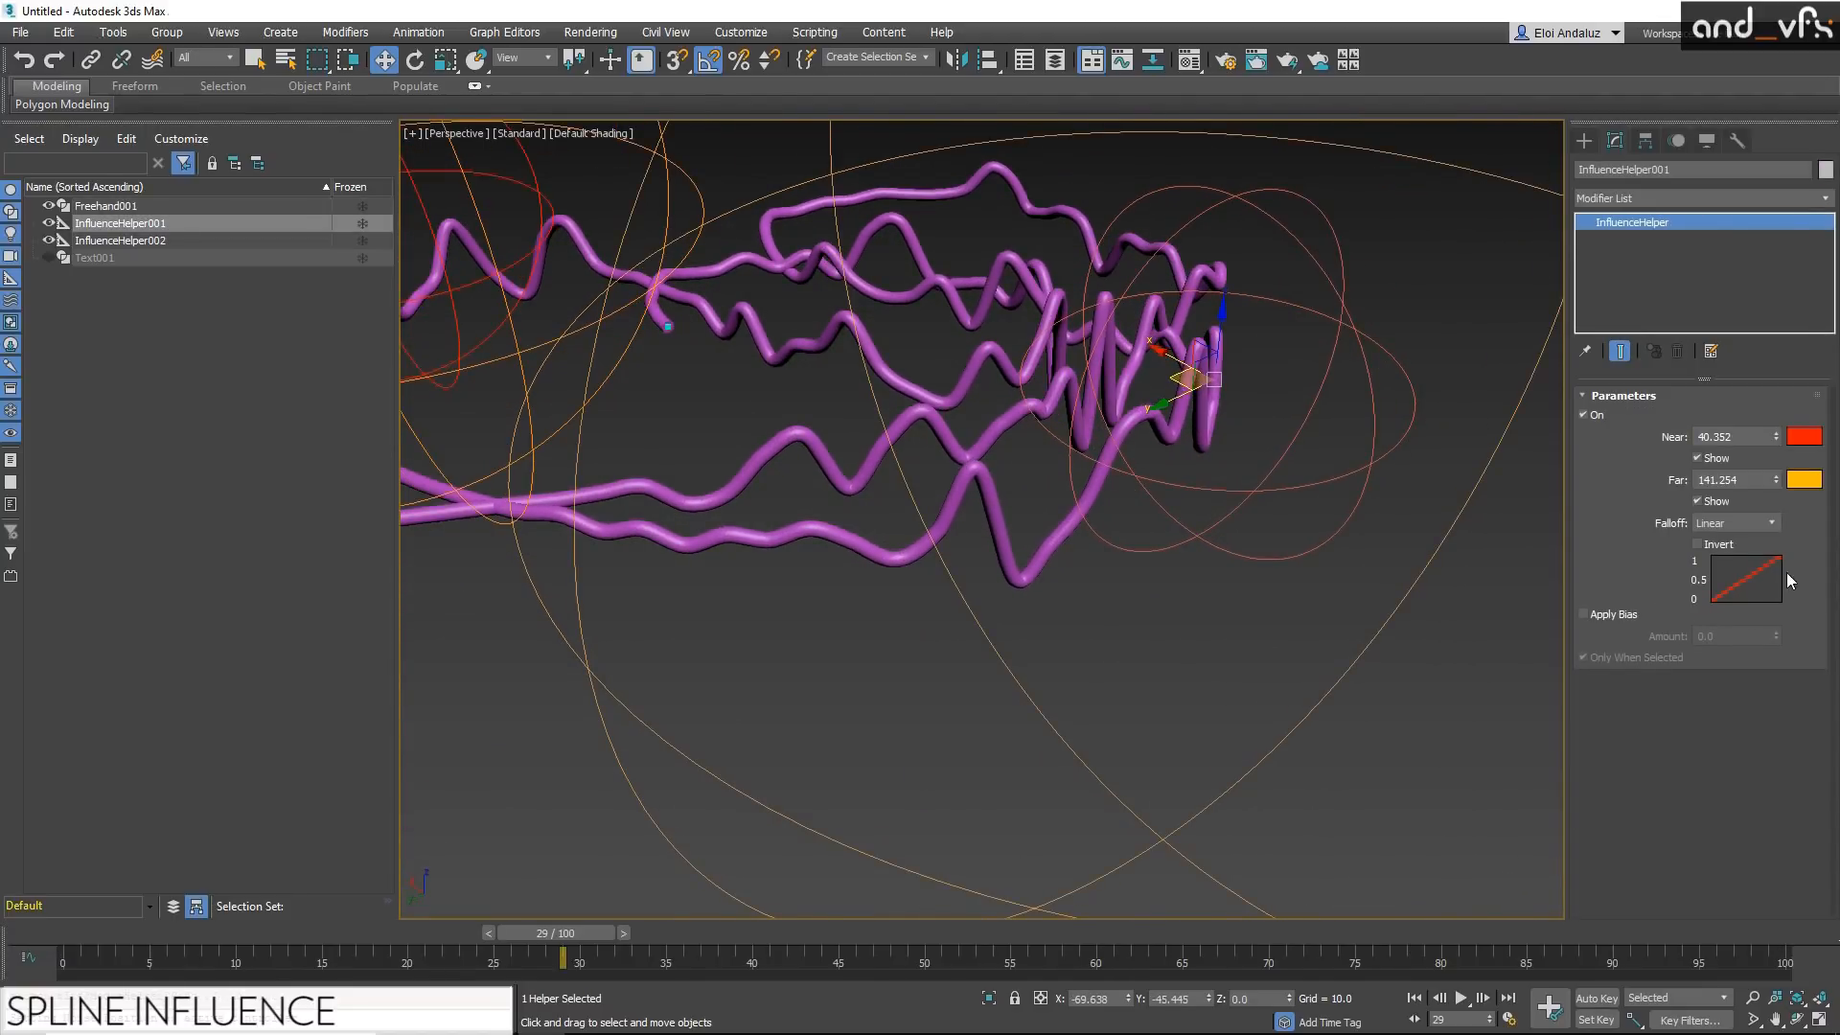
{"action": "left_click_drag", "start_coordinate": [1776, 481], "coordinate": [1744, 527]}
{"action": "scroll", "coordinate": [1353, 435], "scroll_direction": "down", "scroll_amount": 3}
{"action": "left_click_drag", "start_coordinate": [1230, 447], "coordinate": [1284, 564]}
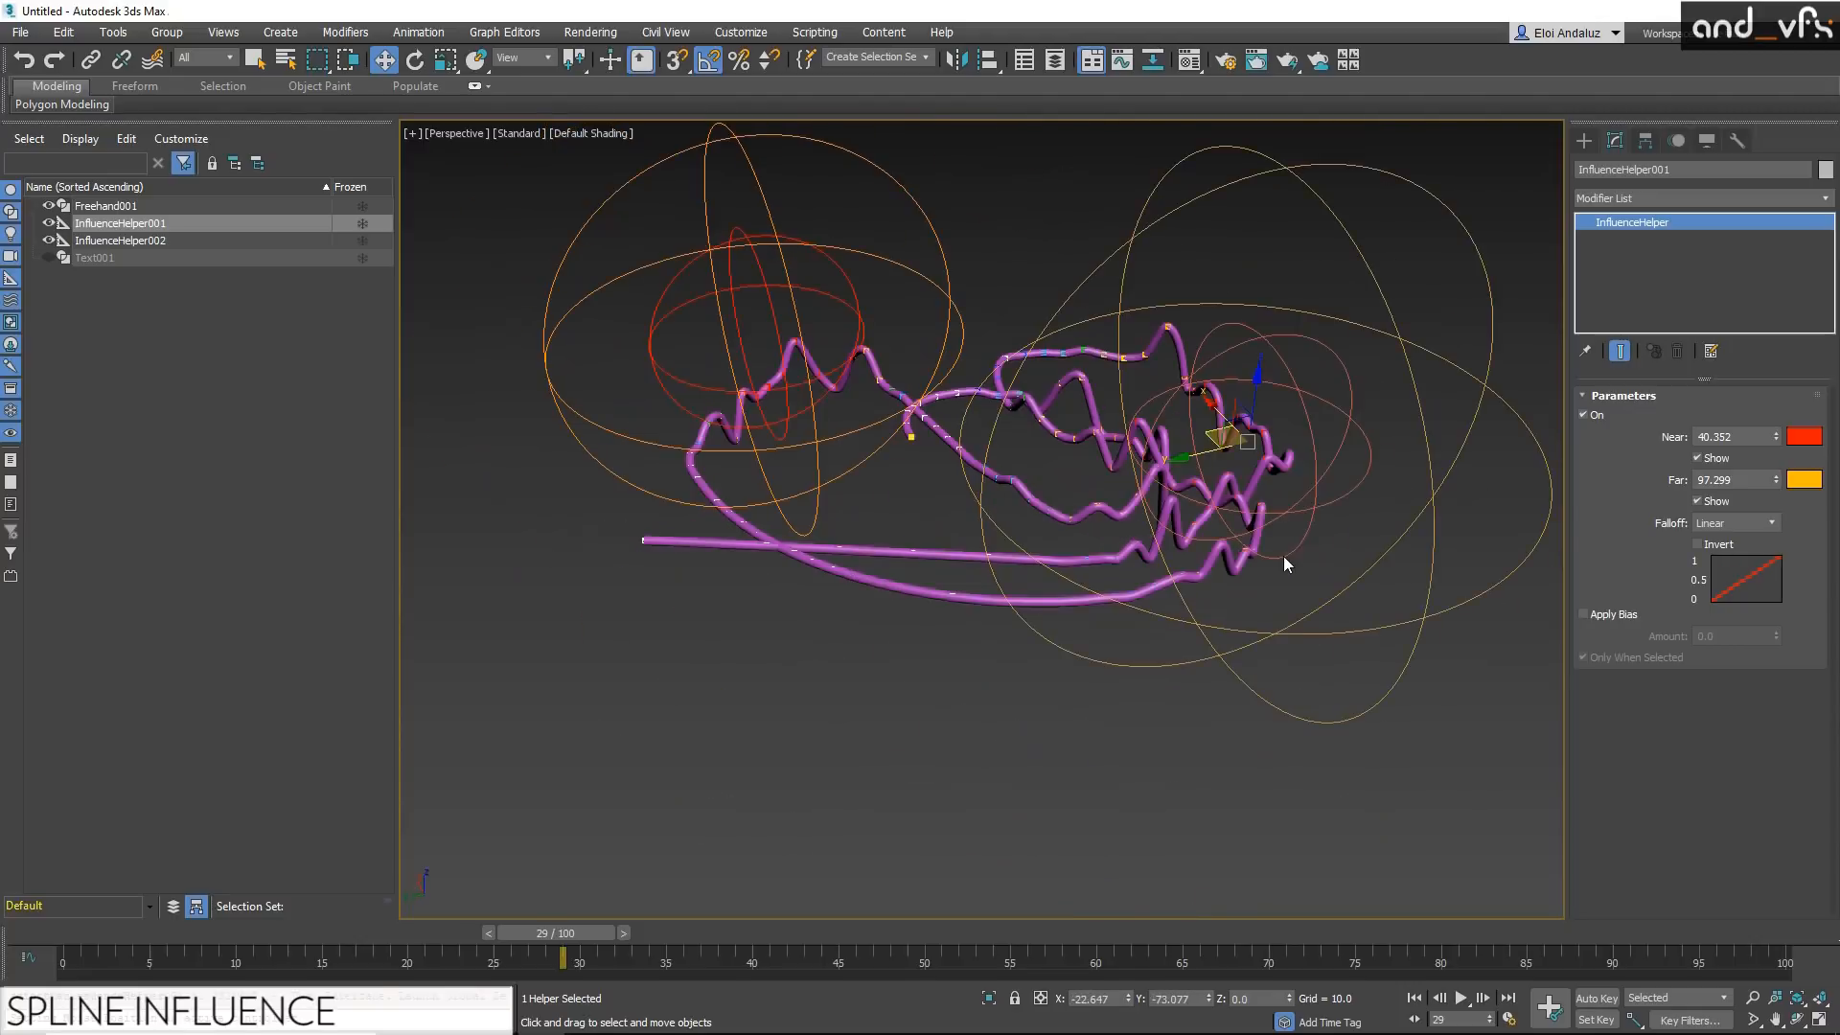
Step: Create a tall, thin cylinder beside the freehand spline and view it without edged faces
{"action": "left_click", "coordinate": [1583, 141]}
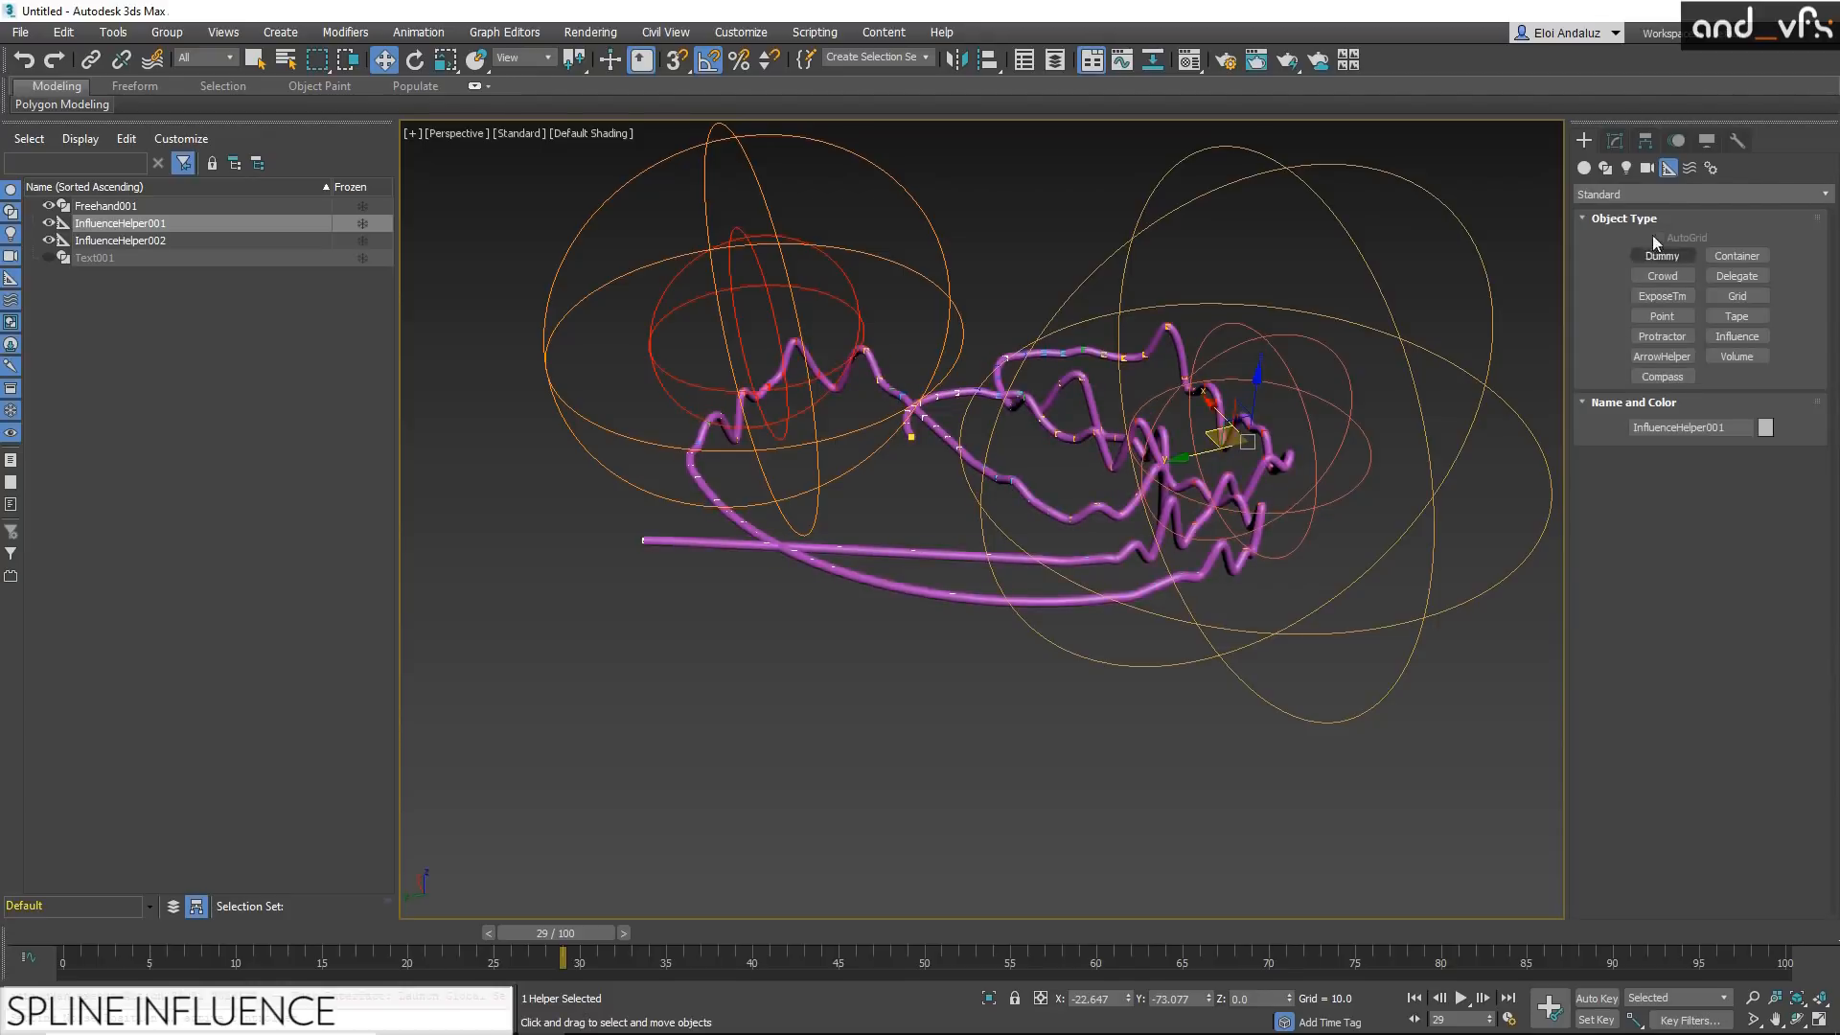
{"action": "left_click", "coordinate": [1585, 169]}
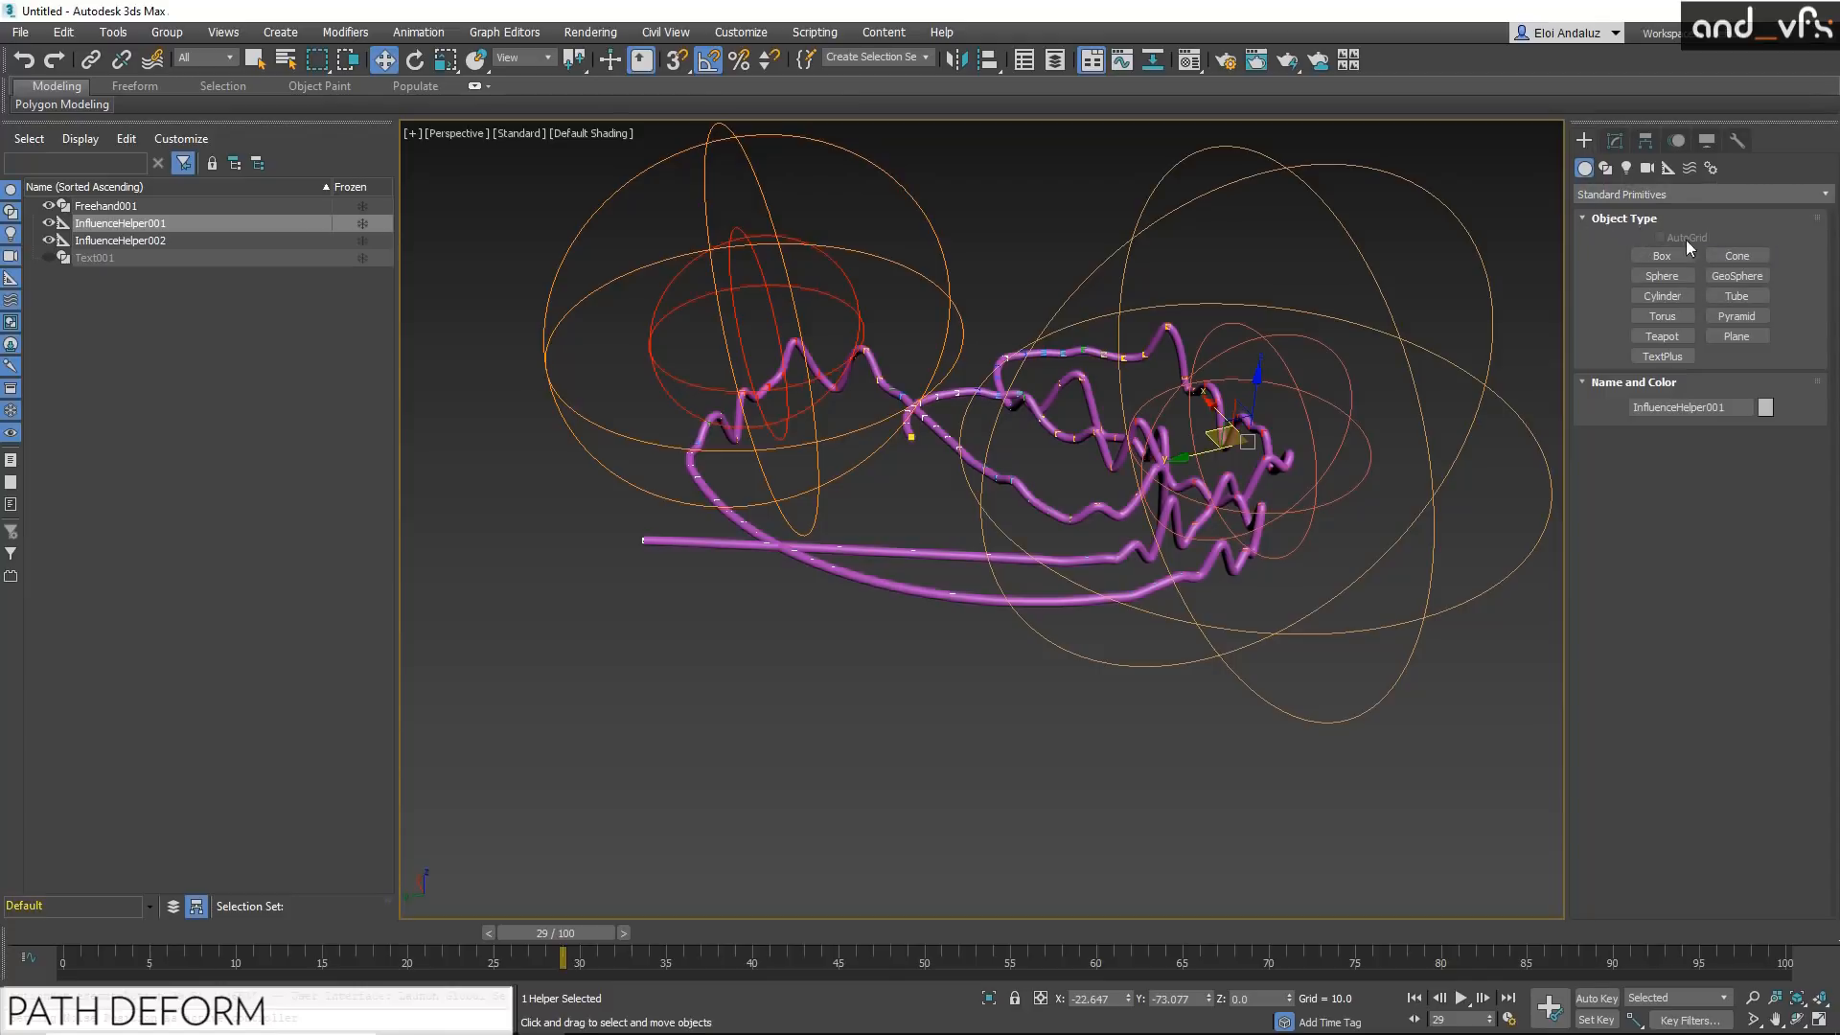
{"action": "left_click", "coordinate": [1662, 296]}
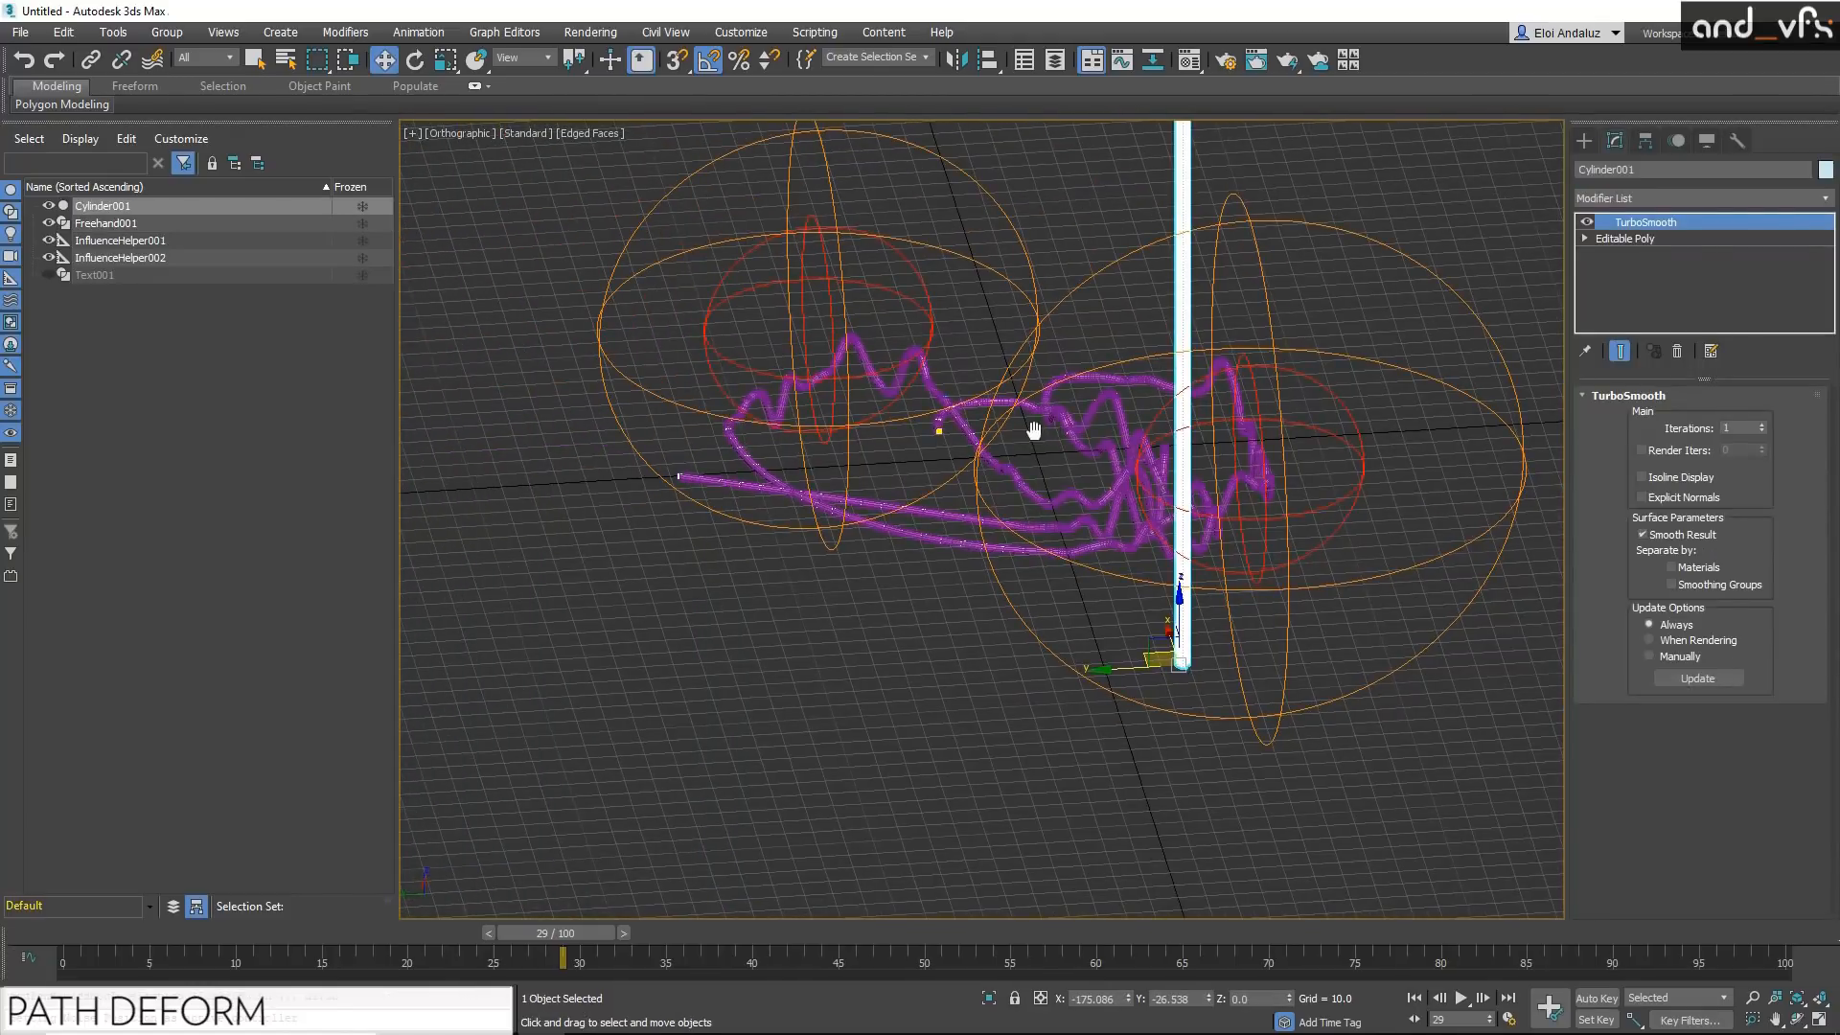
{"action": "key", "text": "F4"}
Step: Scale the cylinder's cross-section to 39% in X and Y, leaving Z at 100%
{"action": "scroll", "coordinate": [1026, 526], "scroll_direction": "up", "scroll_amount": 5}
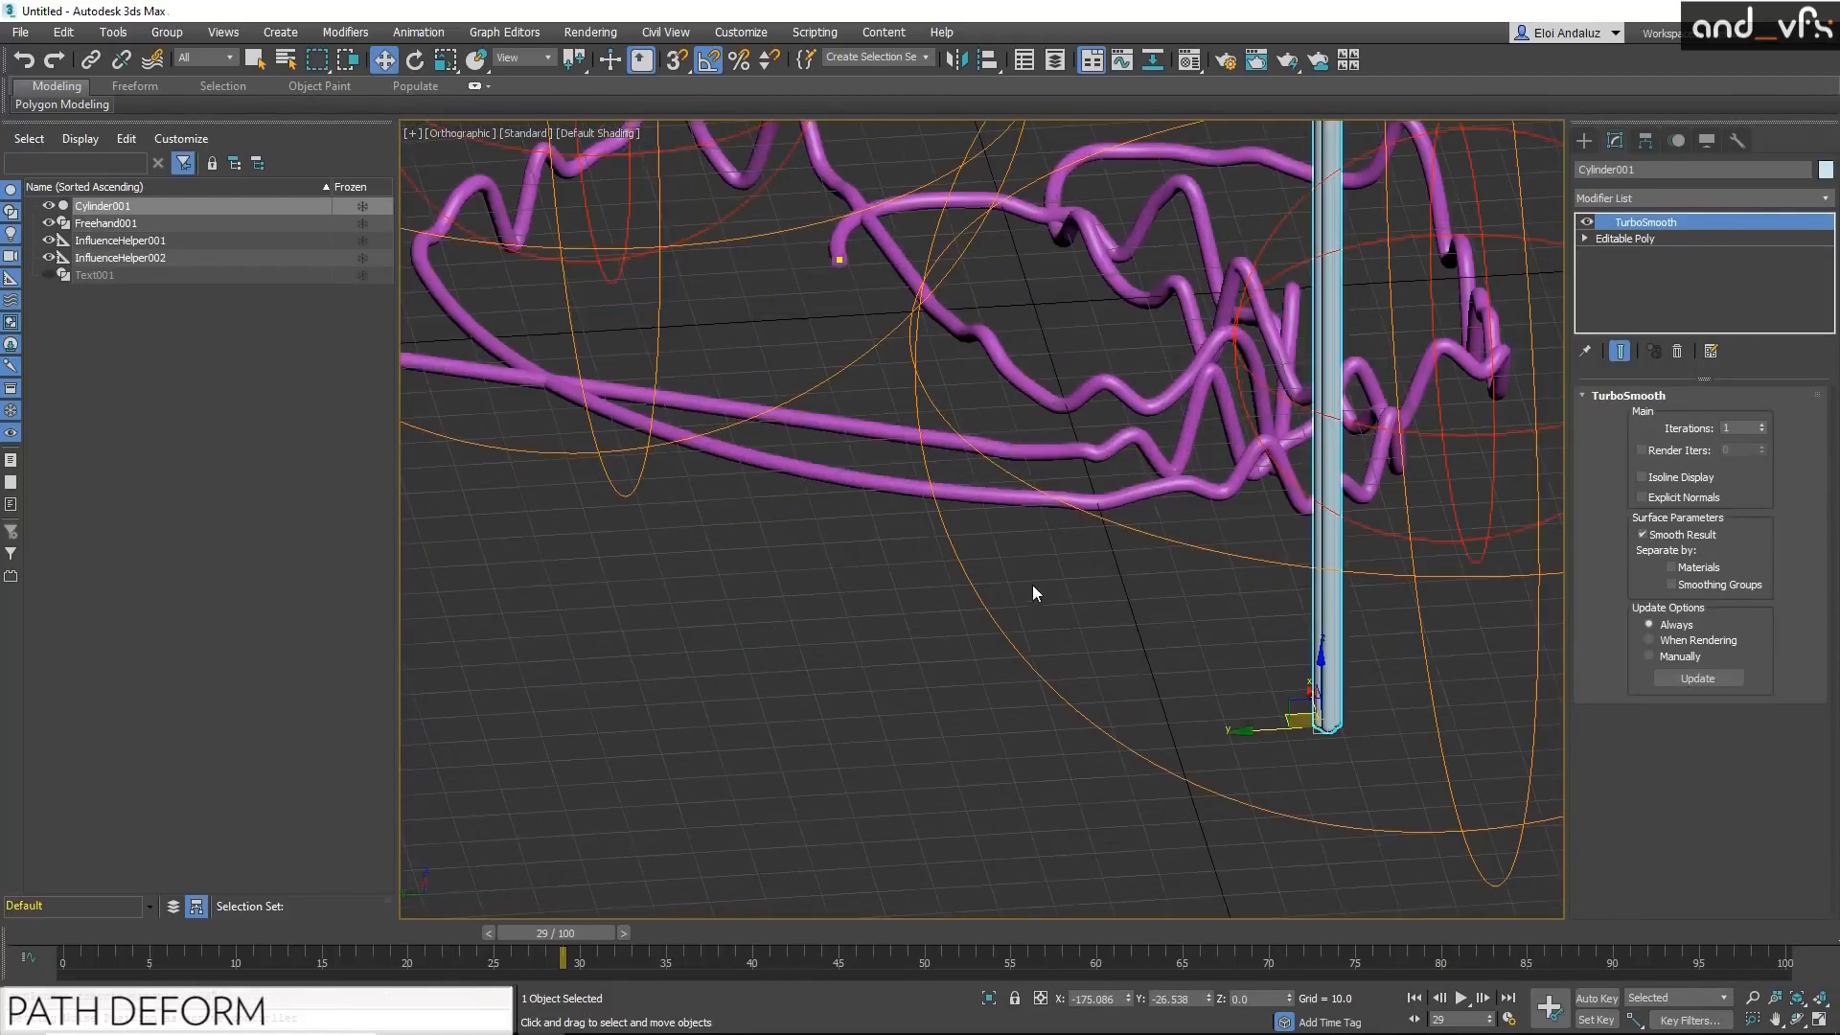
{"action": "middle_click_drag", "start_coordinate": [1146, 526], "coordinate": [1236, 532], "text": "alt"}
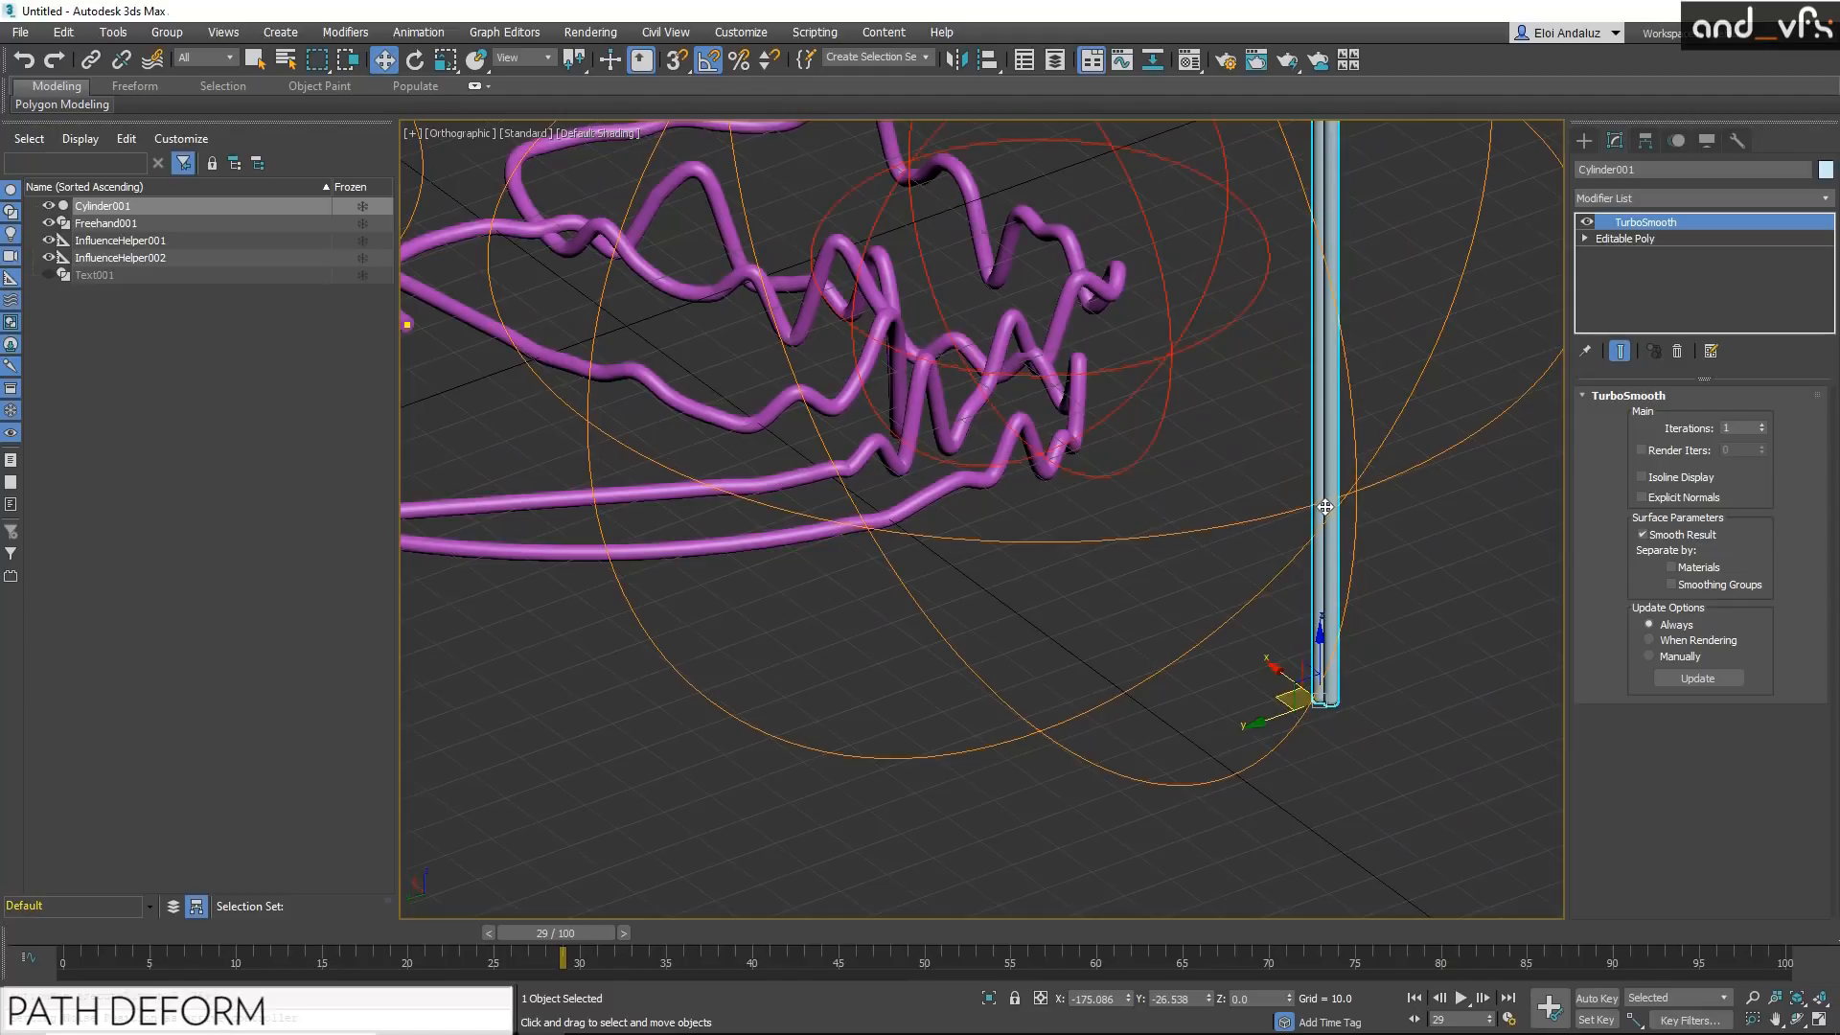
{"action": "key", "text": "r"}
{"action": "left_click_drag", "start_coordinate": [1329, 713], "coordinate": [1323, 630]}
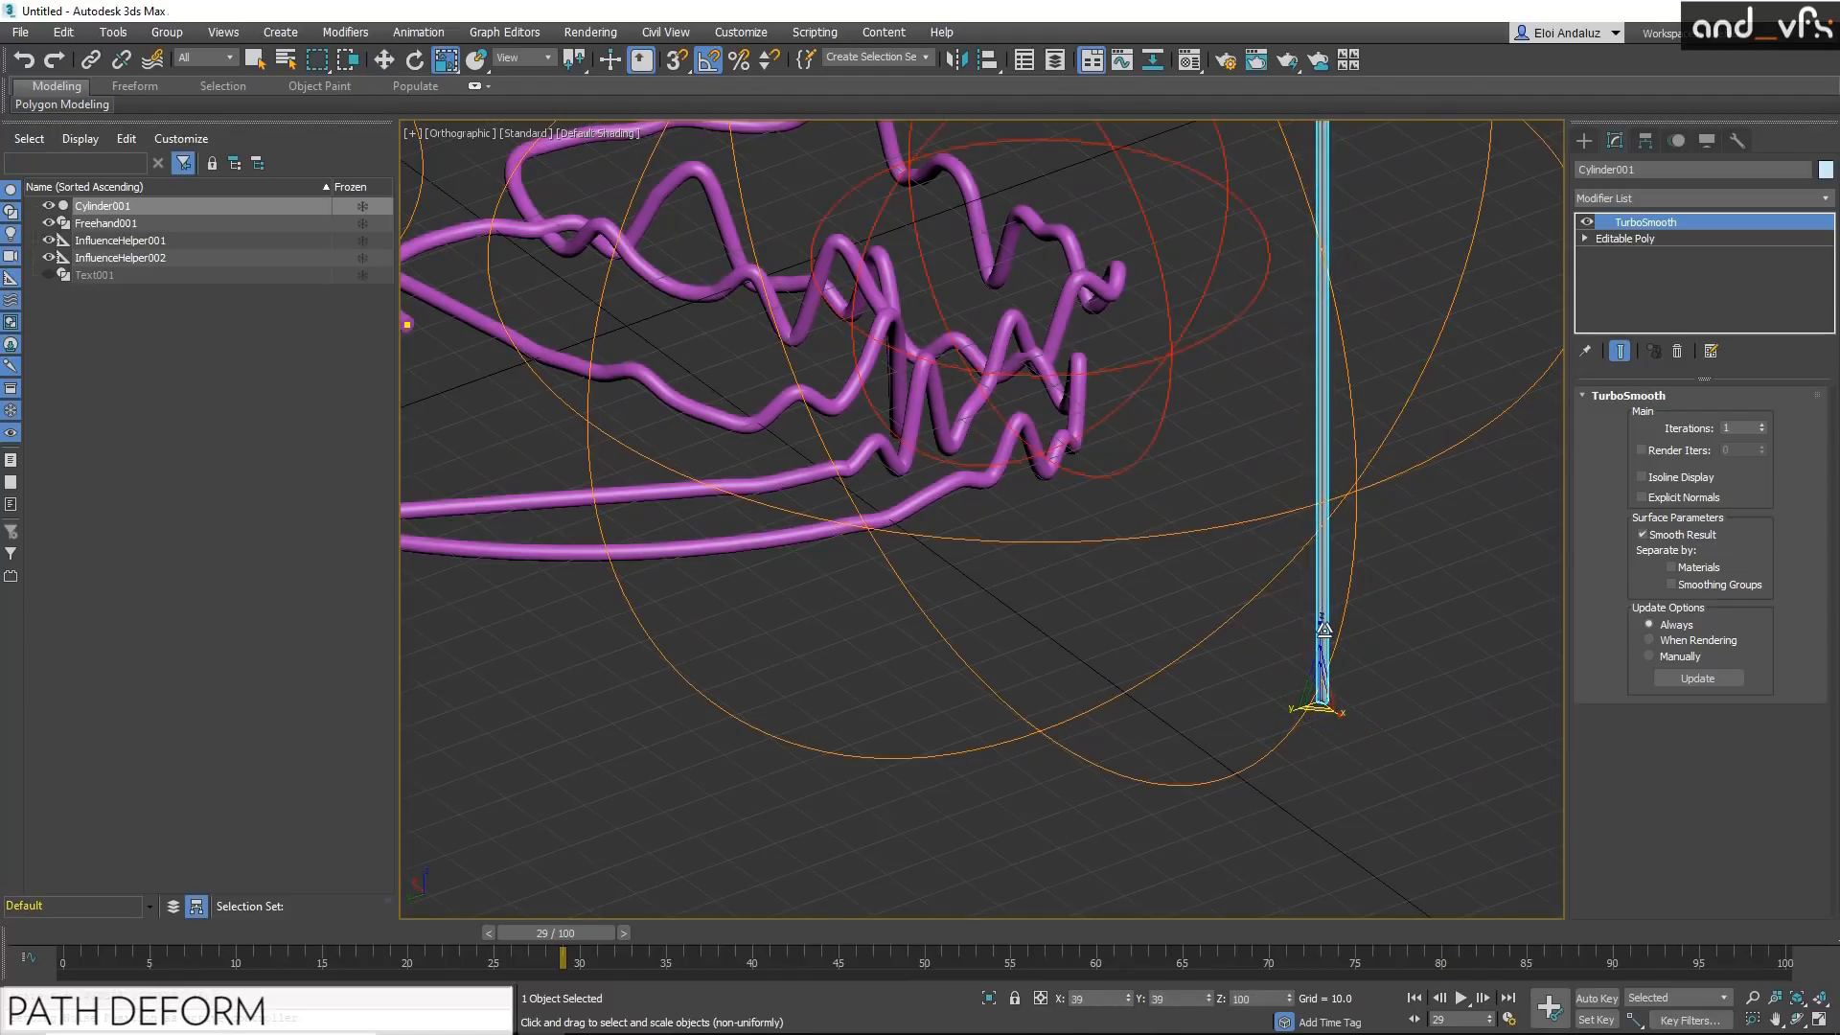
{"action": "key", "text": "w"}
Step: Remove the Renderable Spline modifier from the freehand spline
{"action": "left_click", "coordinate": [972, 487]}
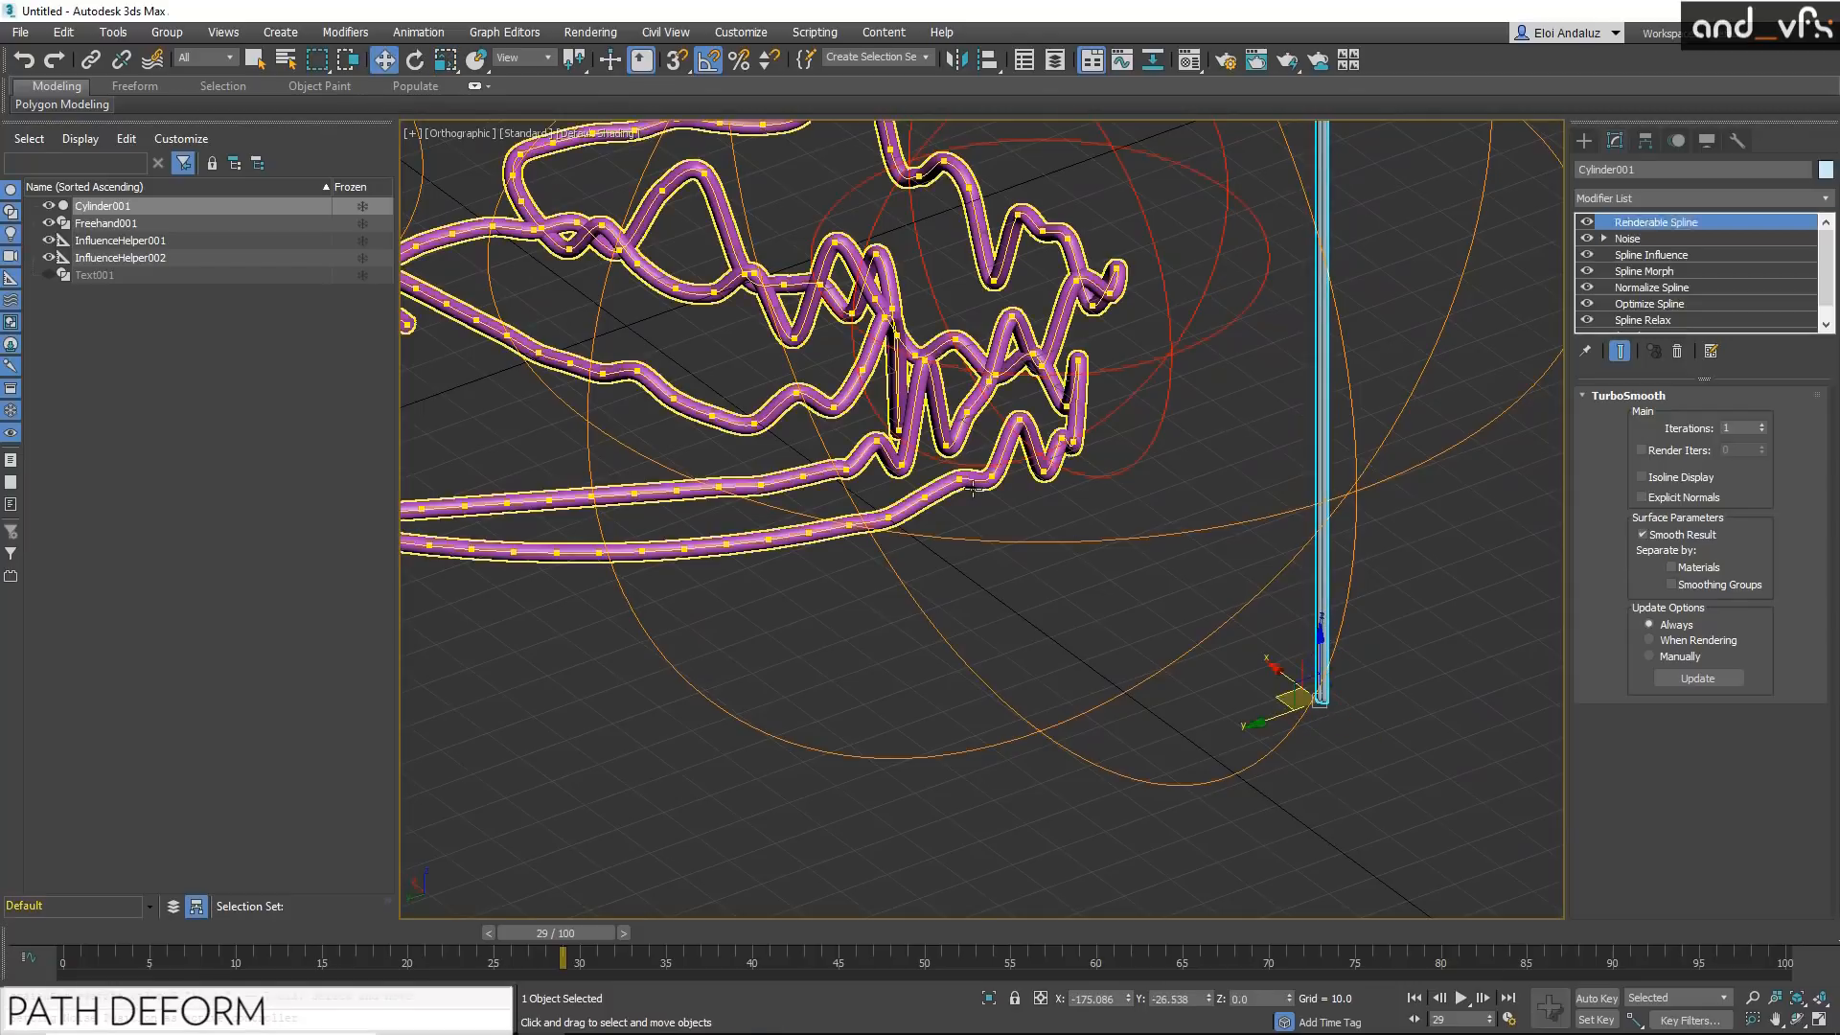
{"action": "left_click", "coordinate": [1677, 351]}
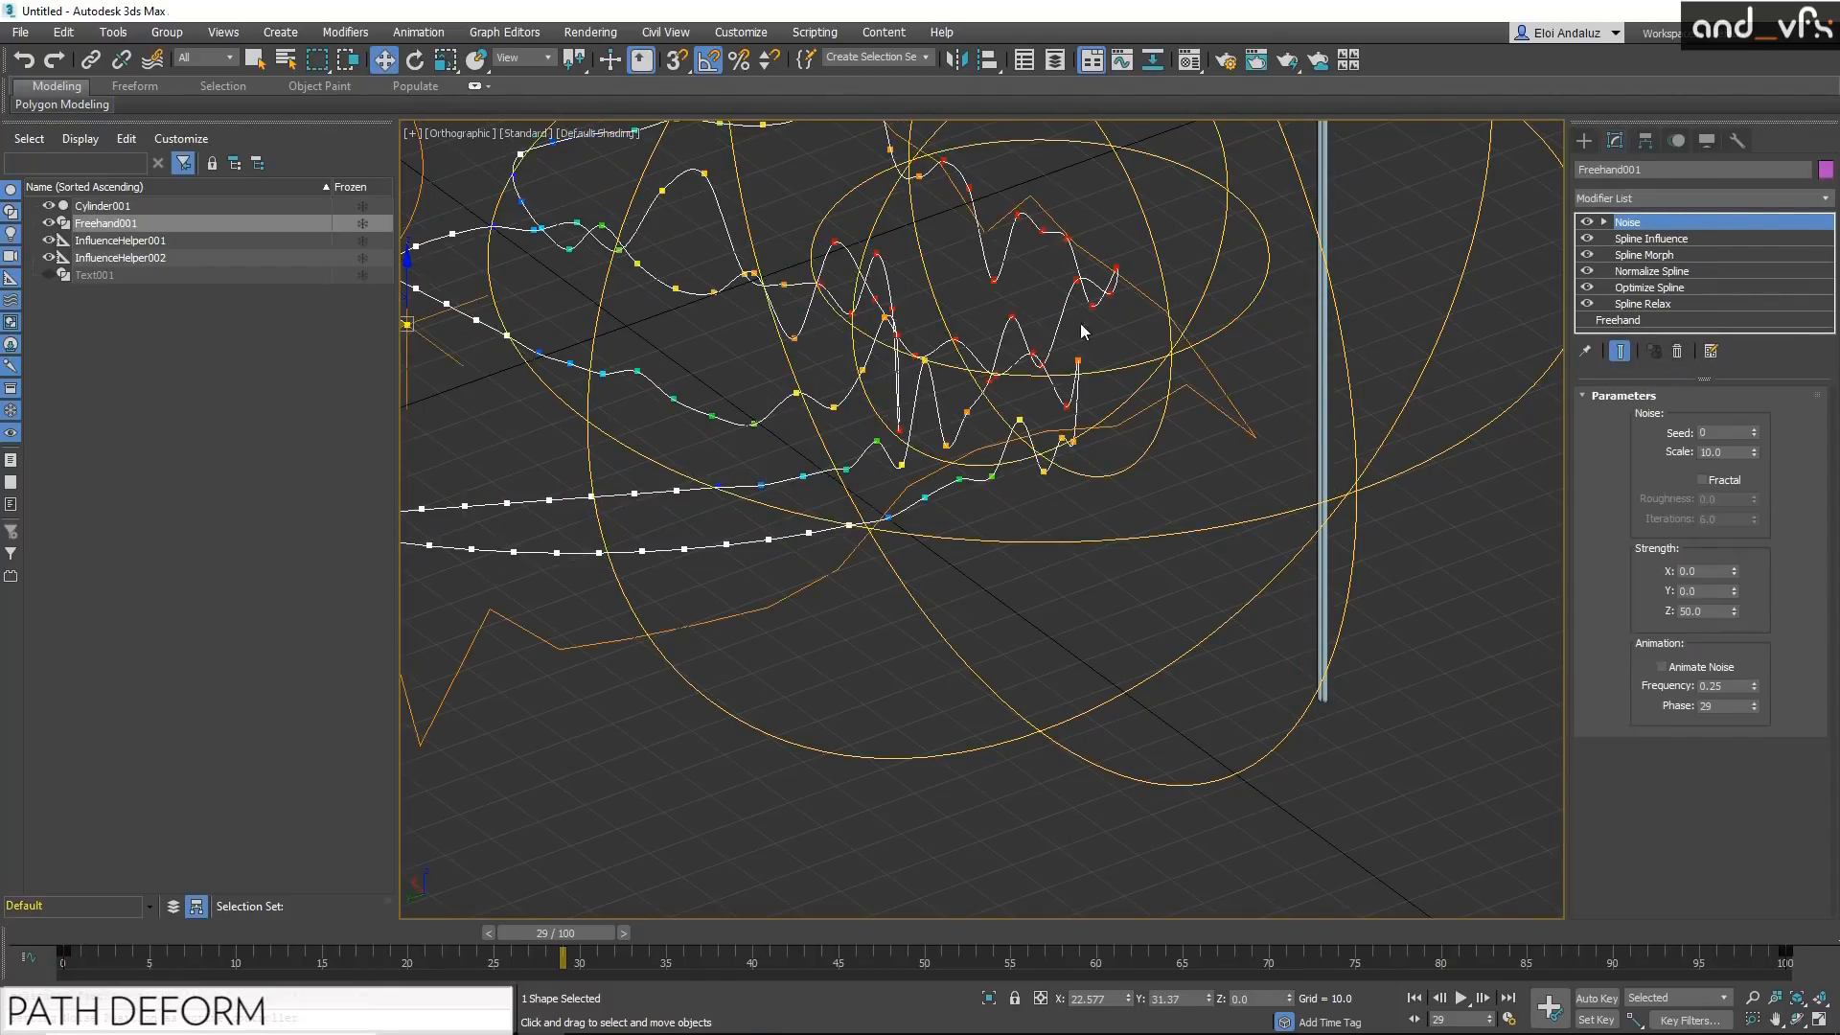
{"action": "middle_click_drag", "start_coordinate": [1330, 398], "coordinate": [1276, 522], "text": "alt"}
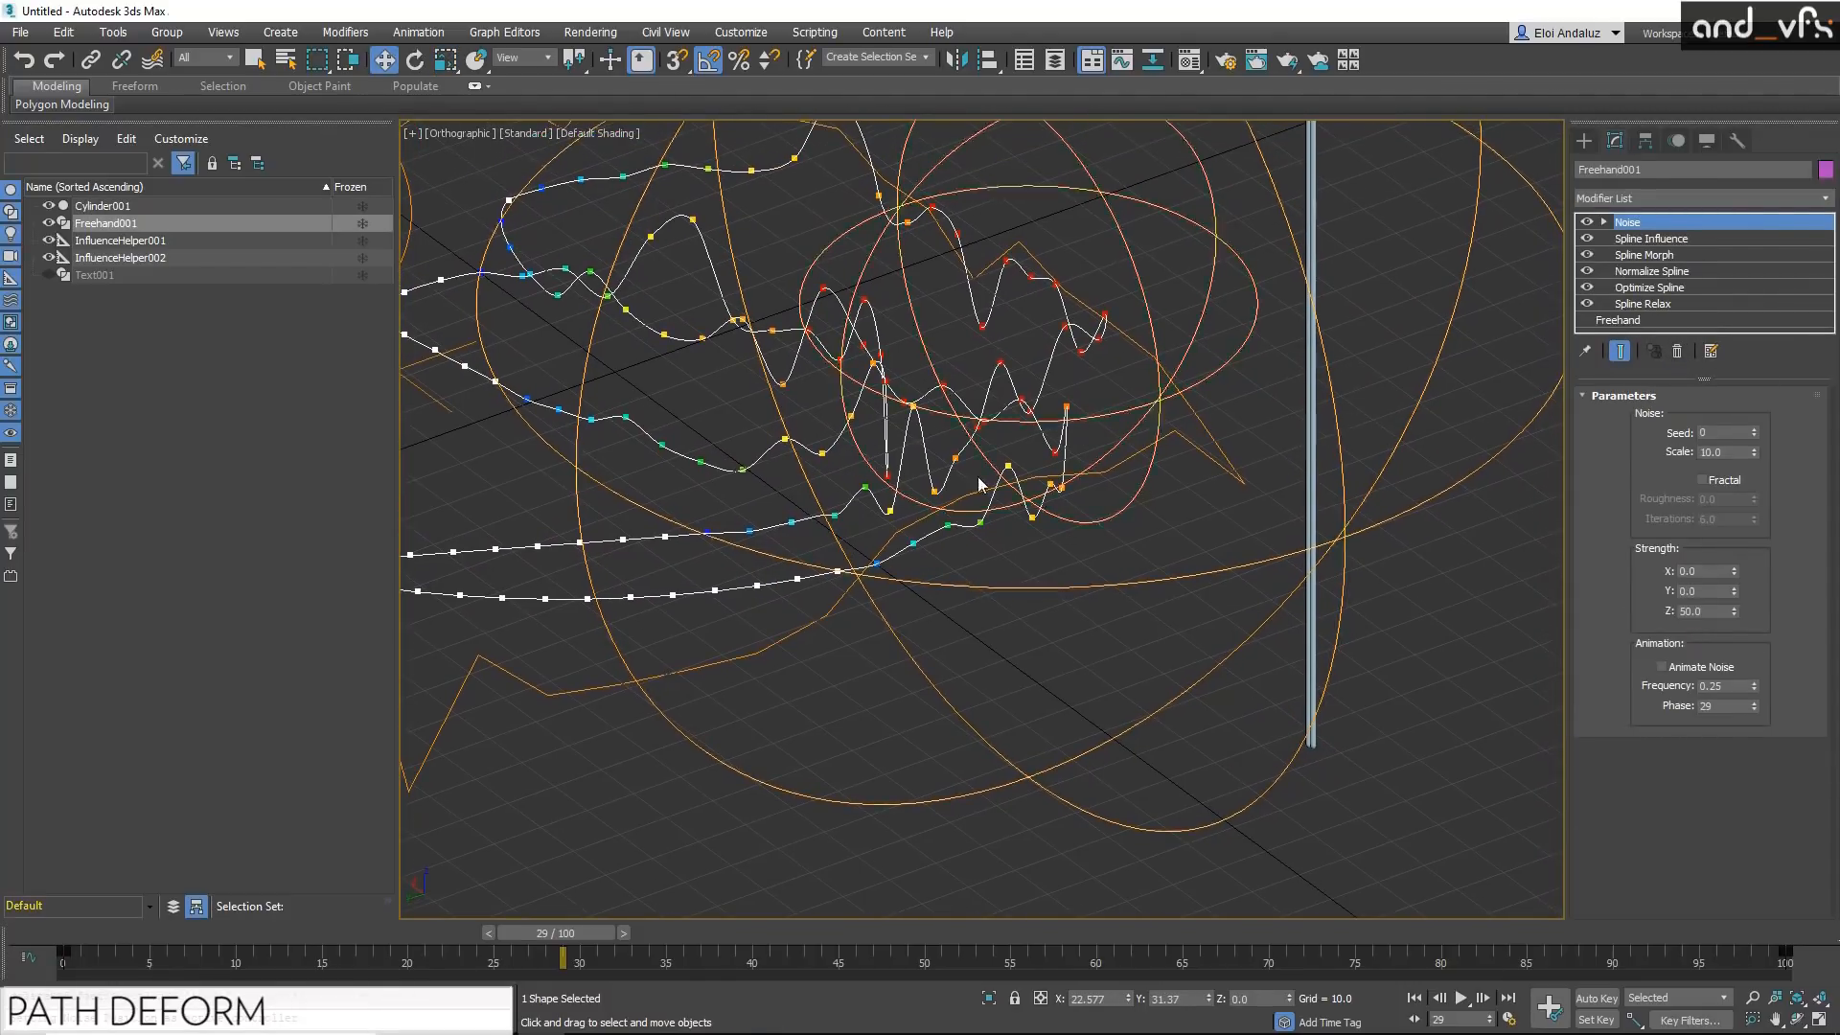
Step: Apply a Path Deform modifier to the cylinder and pick the freehand spline as its path
{"action": "left_click", "coordinate": [1311, 435]}
{"action": "key", "text": "x"}
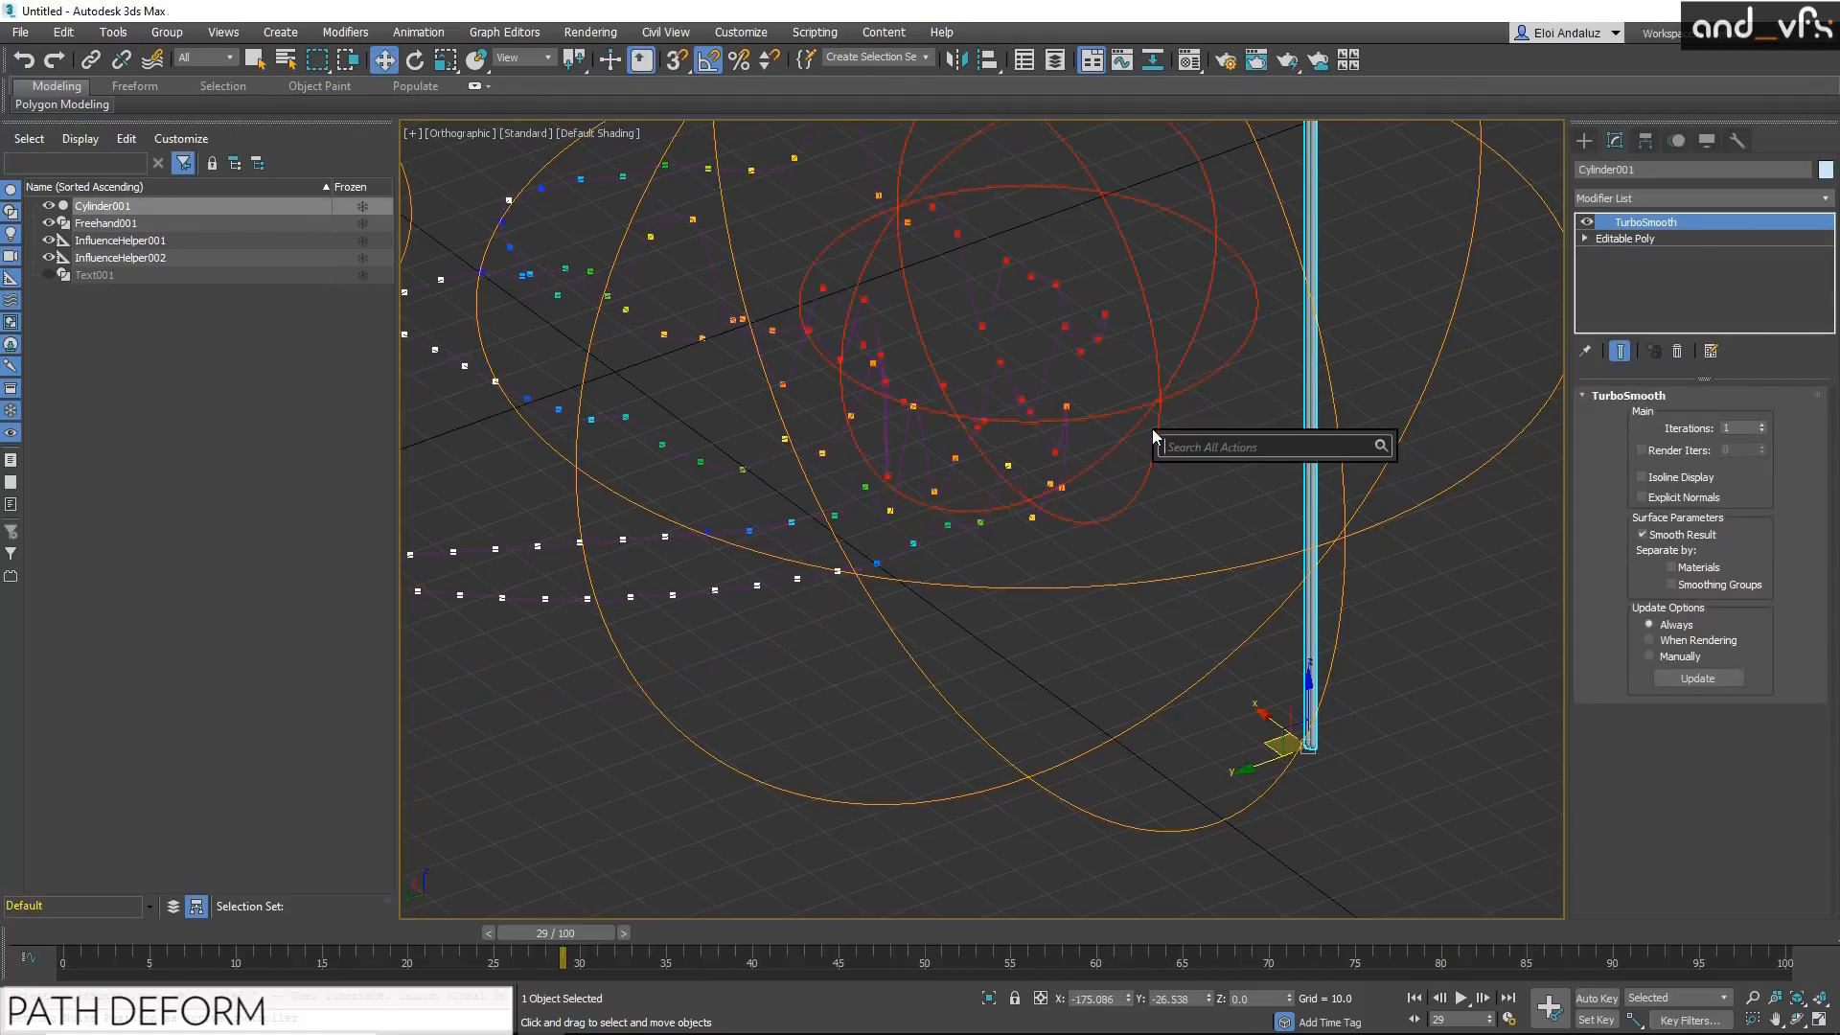
{"action": "type", "text": "path"}
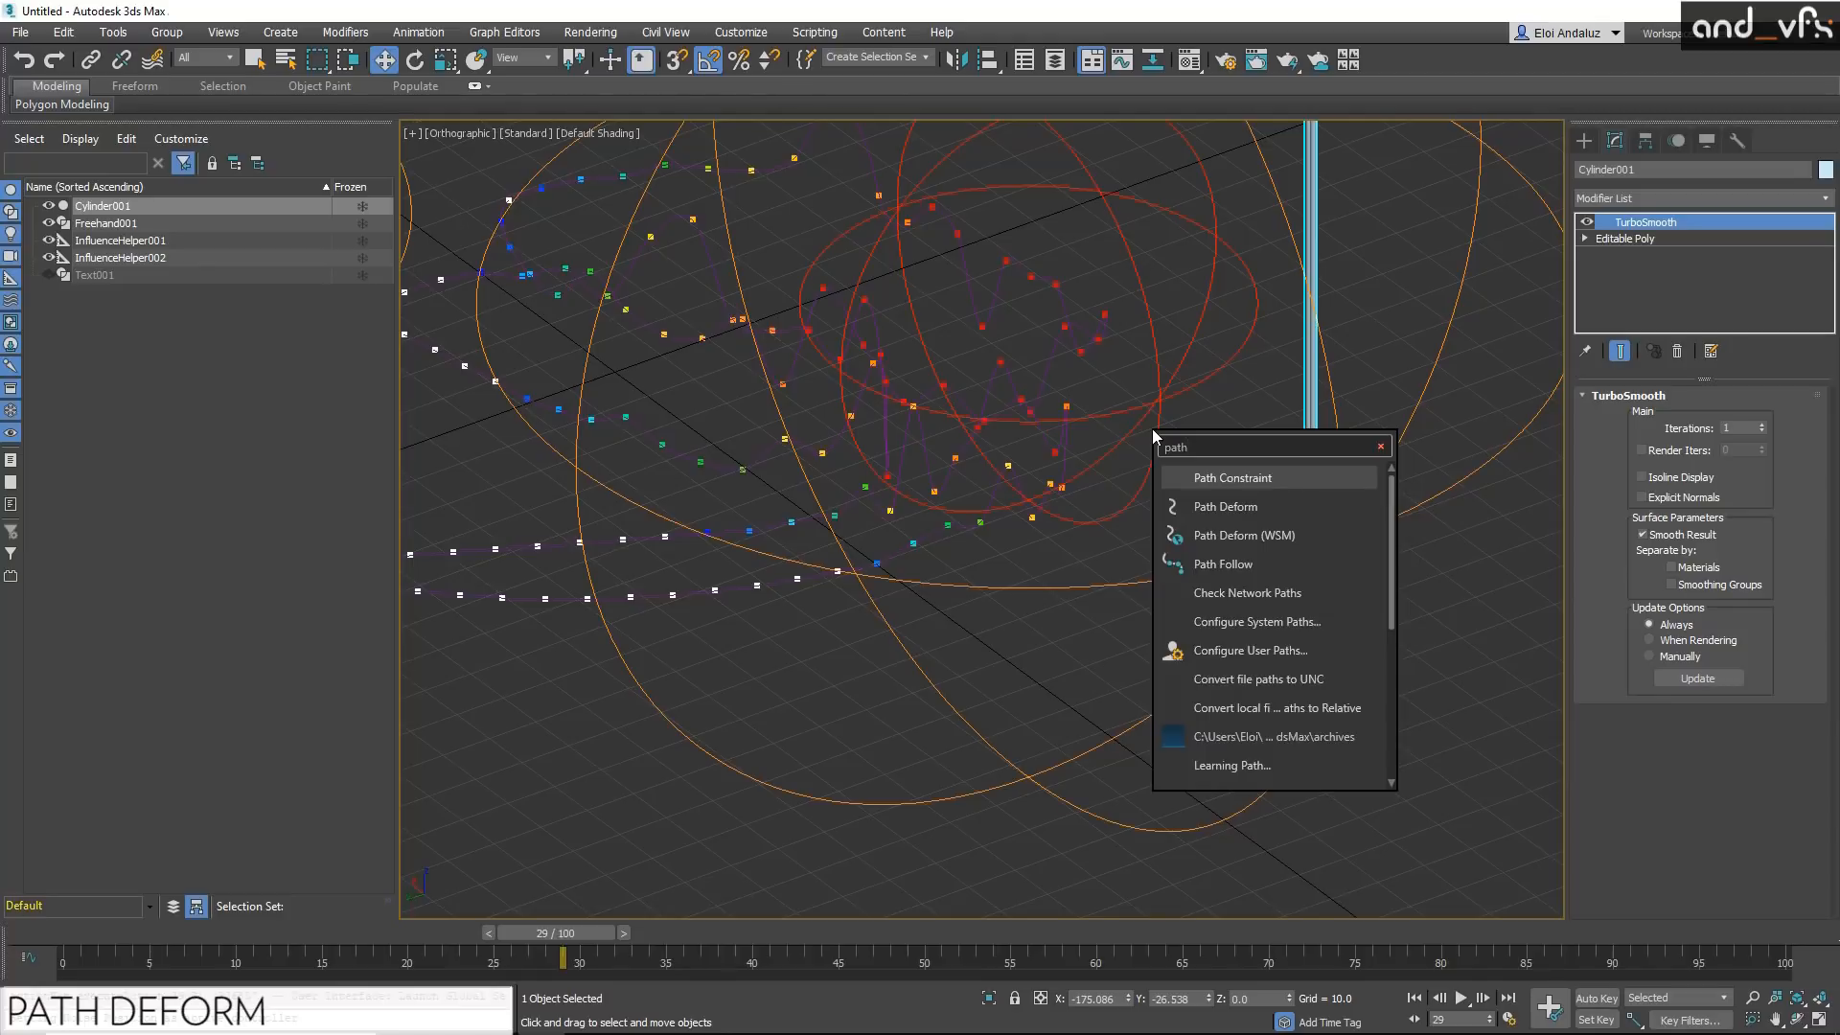
{"action": "left_click", "coordinate": [1274, 508]}
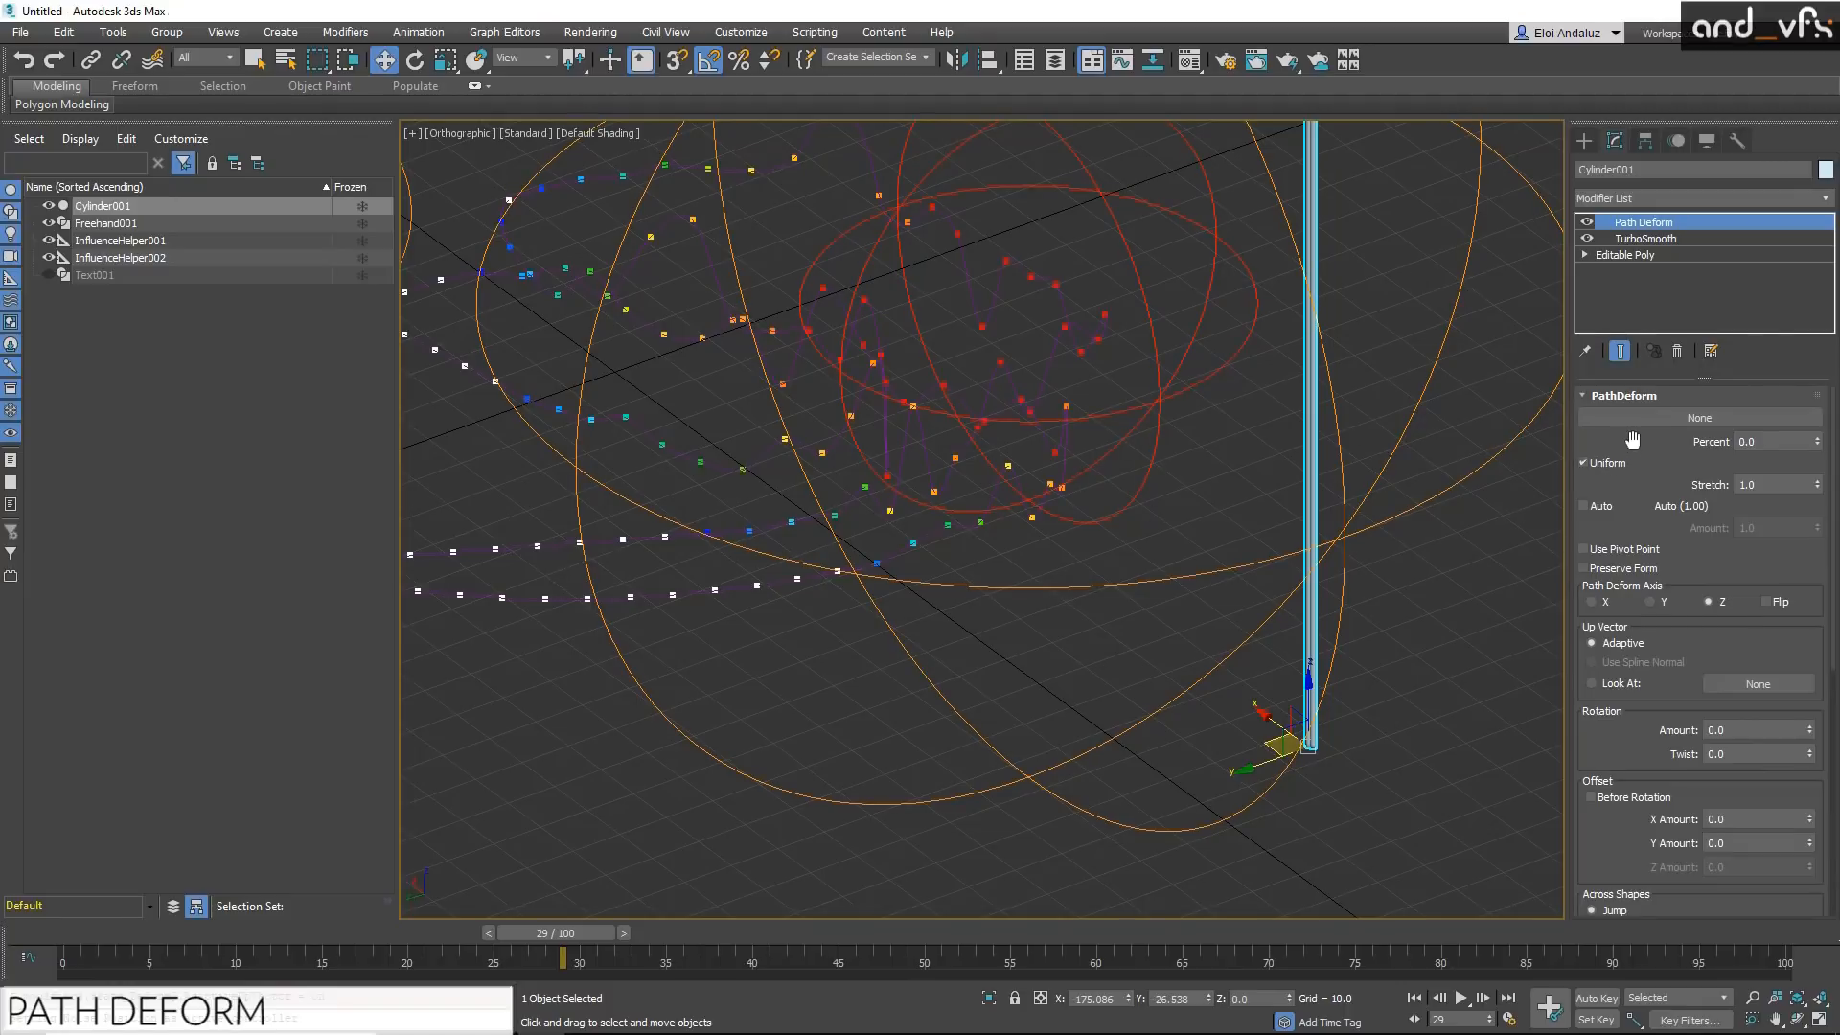
{"action": "left_click", "coordinate": [1678, 416]}
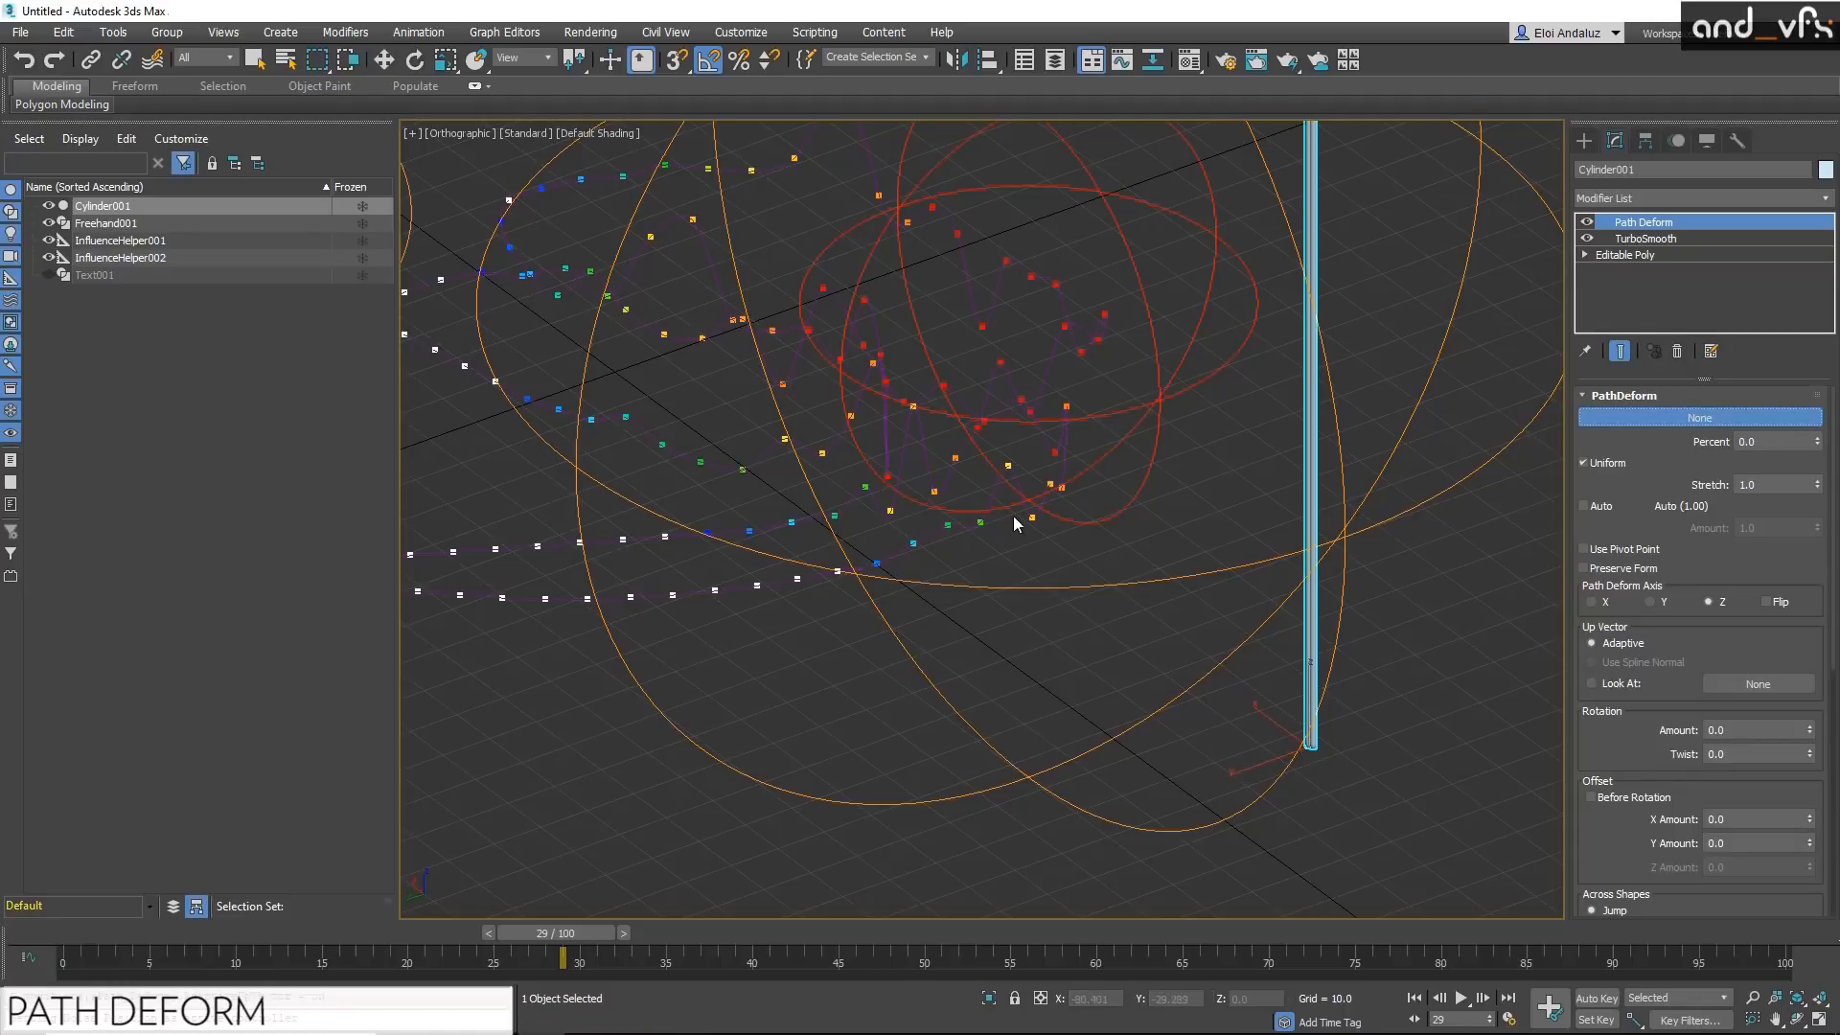
{"action": "left_click", "coordinate": [924, 438]}
Step: Increase the Path Deform stretch to 6.595 so the cylinder extends along the whole spline
{"action": "middle_click_drag", "start_coordinate": [924, 437], "coordinate": [1068, 596]}
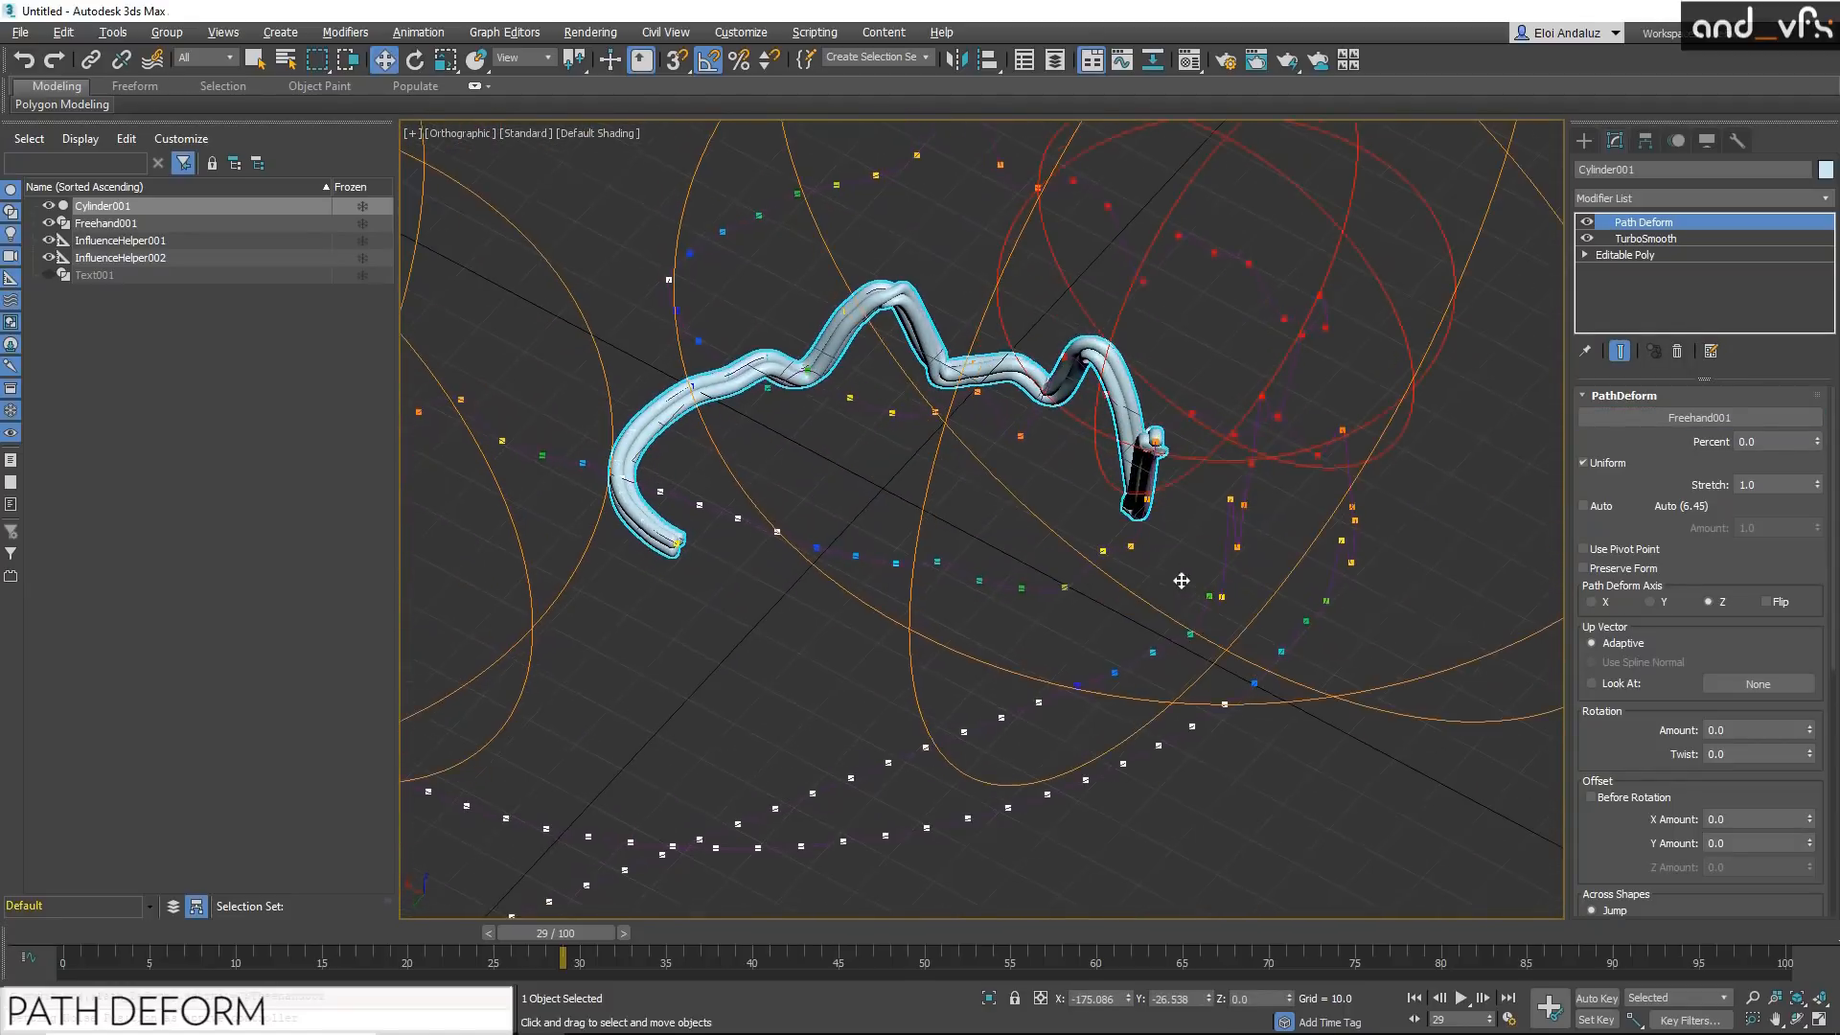
{"action": "middle_click_drag", "start_coordinate": [1057, 503], "coordinate": [1060, 517], "text": "alt"}
{"action": "left_click_drag", "start_coordinate": [1818, 423], "coordinate": [1805, 331]}
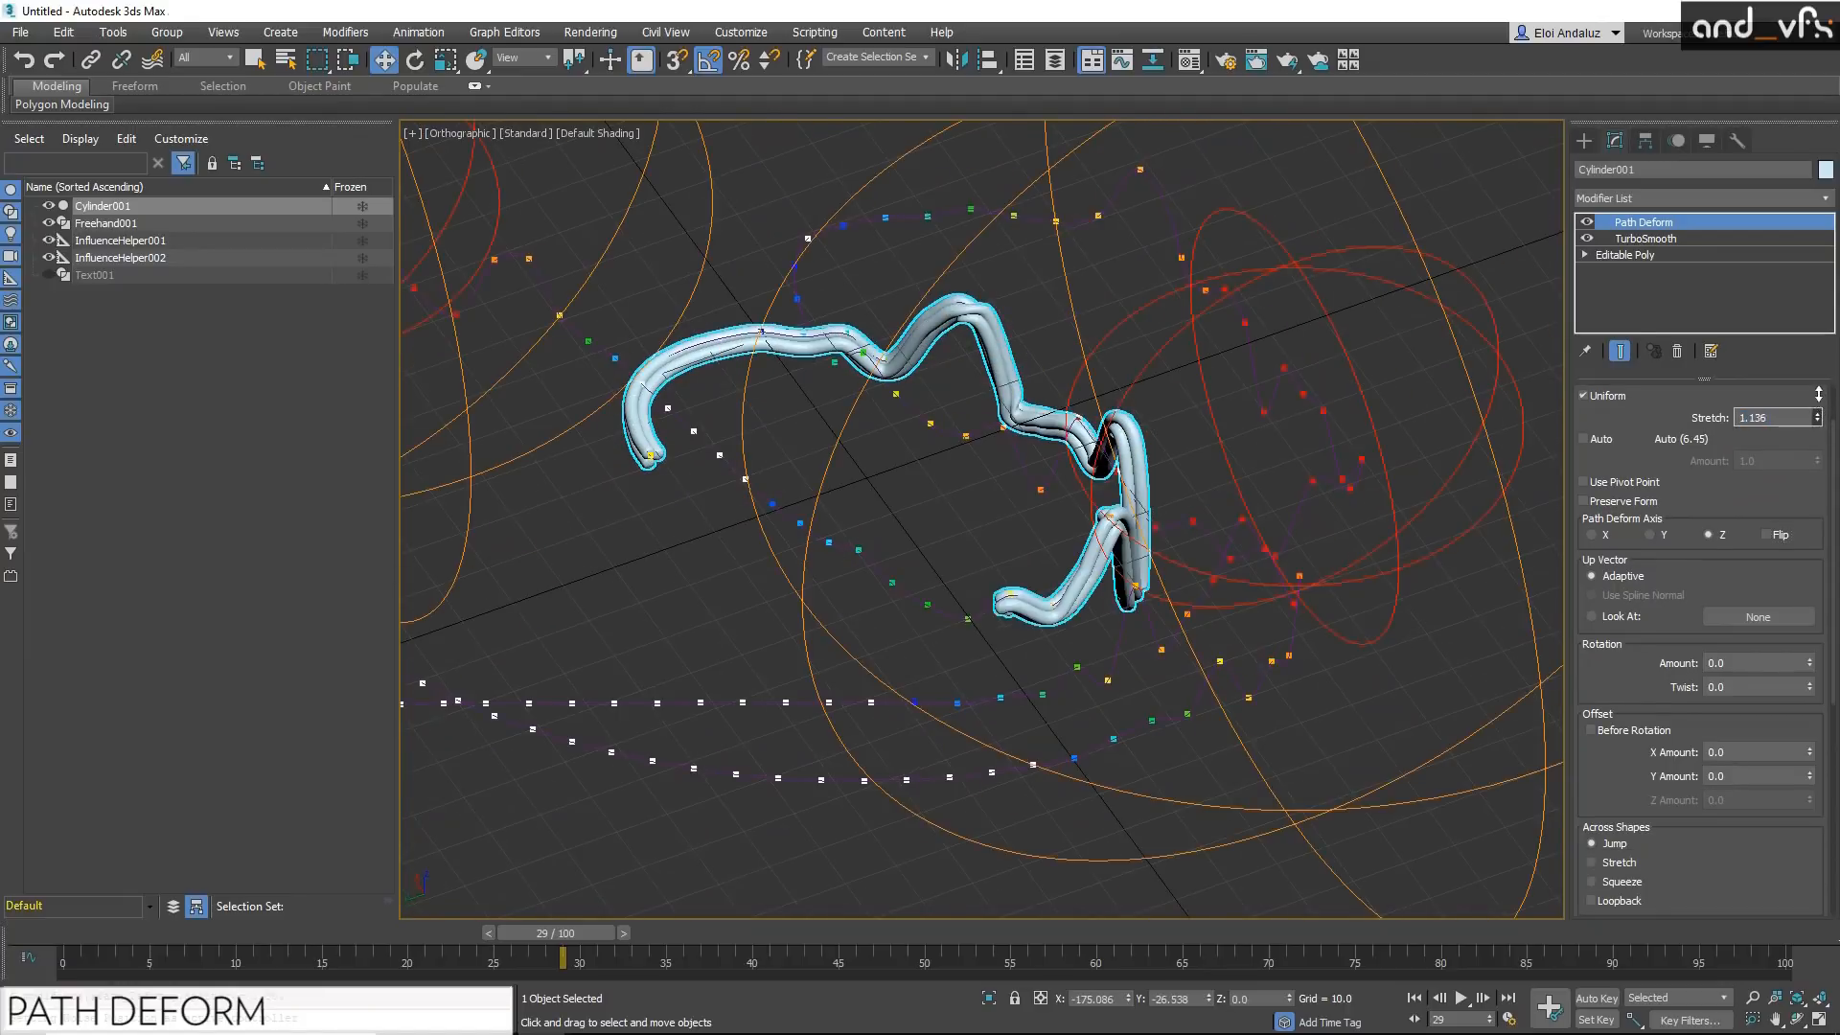
{"action": "left_click_drag", "start_coordinate": [1808, 367], "coordinate": [1774, 322]}
{"action": "middle_click_drag", "start_coordinate": [1165, 436], "coordinate": [746, 476], "text": "alt"}
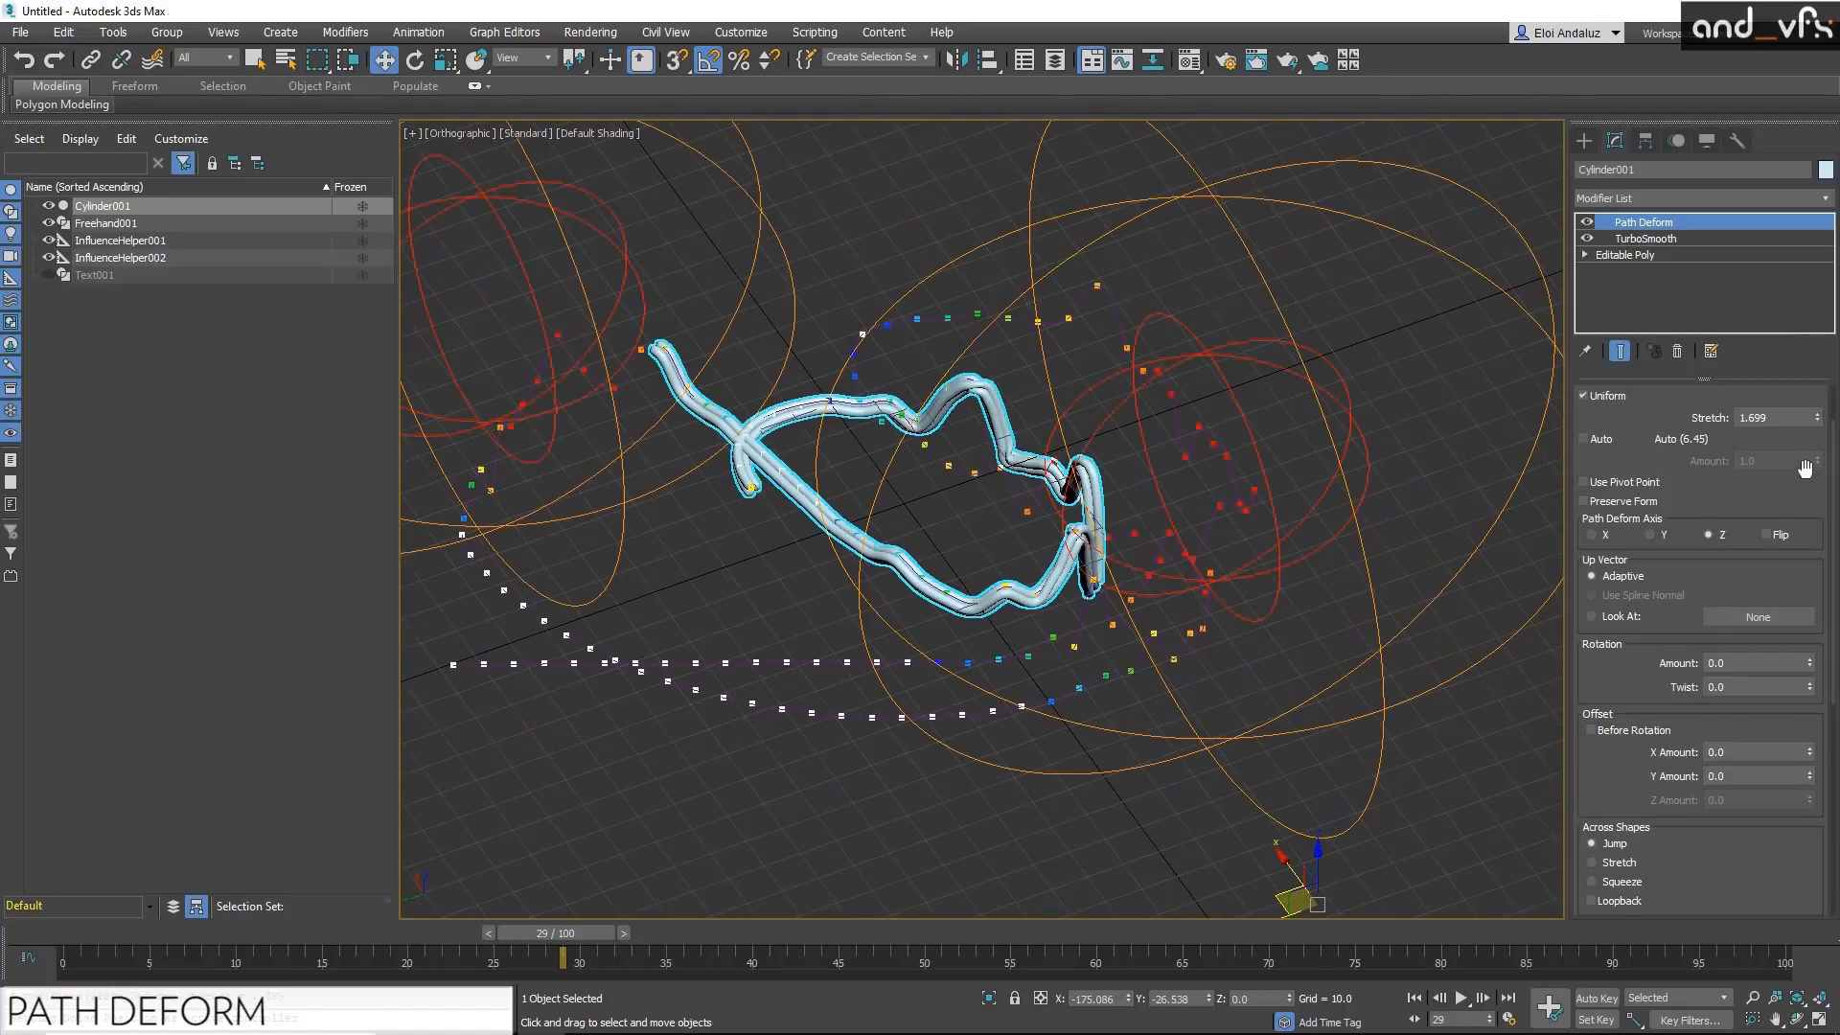
{"action": "left_click_drag", "start_coordinate": [1813, 425], "coordinate": [1774, 208]}
{"action": "middle_click_drag", "start_coordinate": [1262, 431], "coordinate": [945, 460], "text": "alt"}
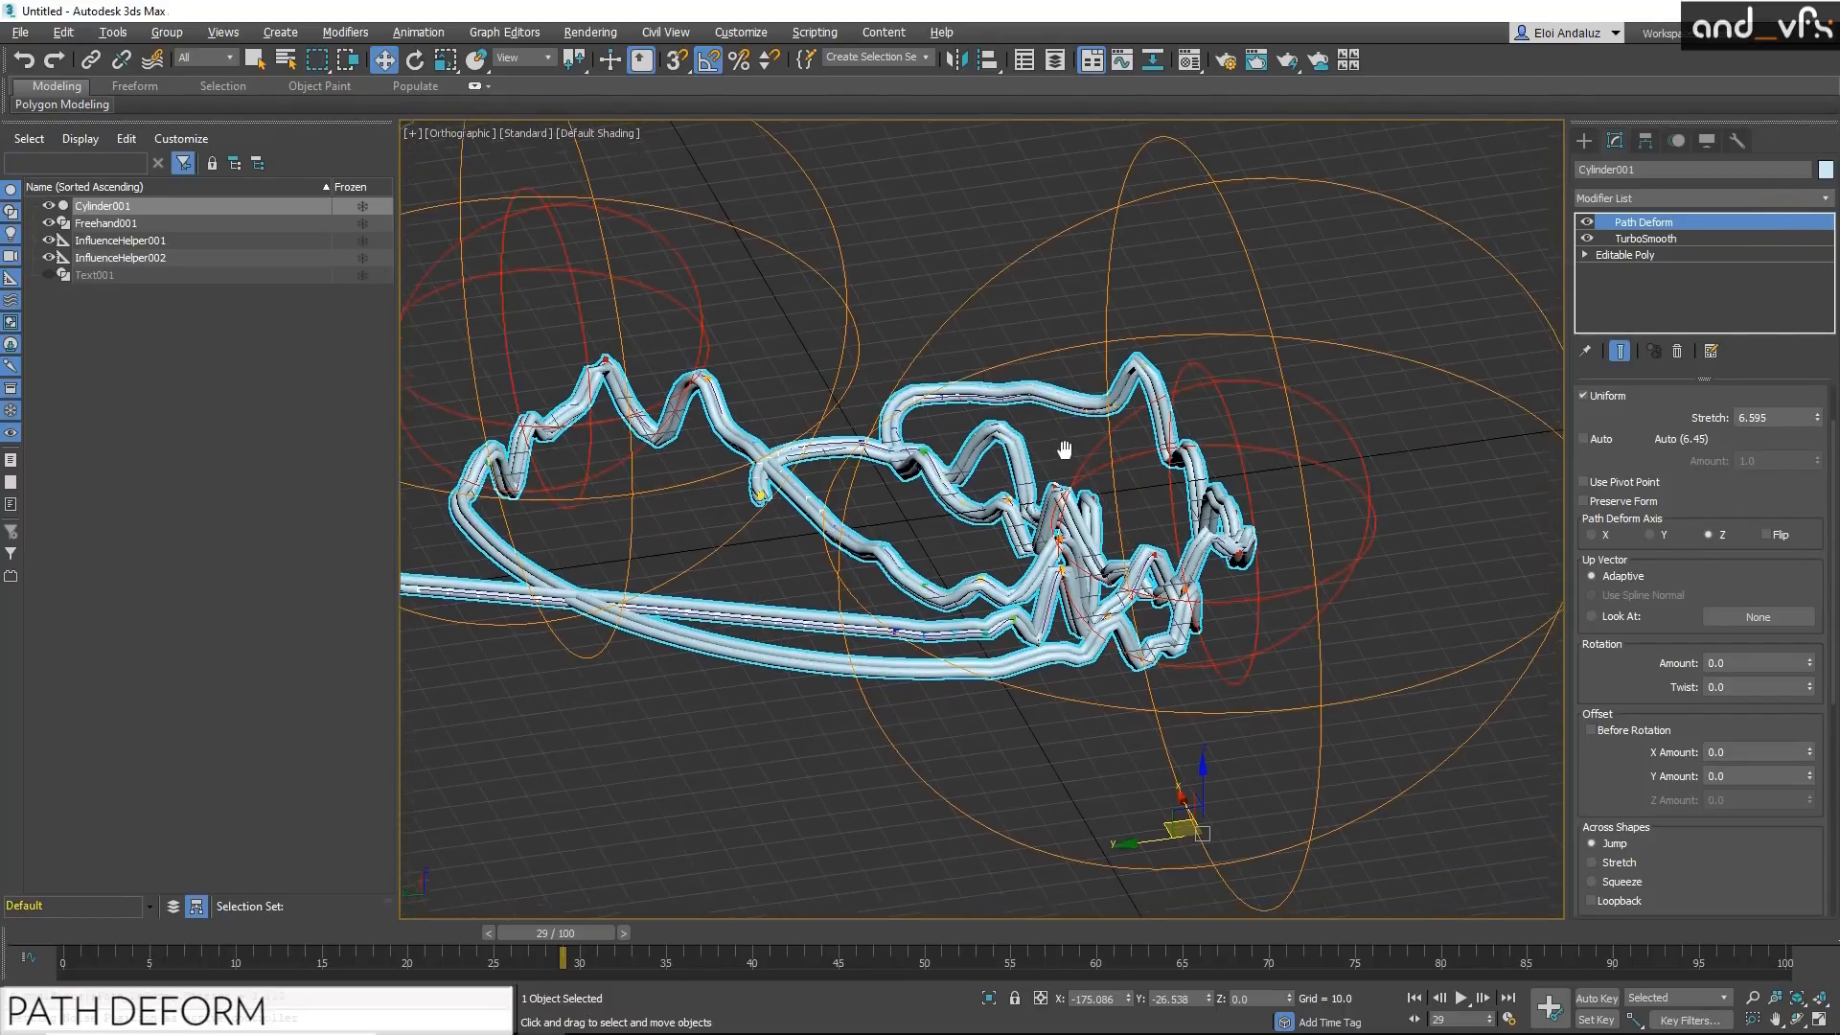
Step: Inspect the cylinder's mesh with edged faces and set its TurboSmooth iterations to 2
{"action": "scroll", "coordinate": [1045, 404], "scroll_direction": "up", "scroll_amount": 3}
{"action": "key", "text": "F4"}
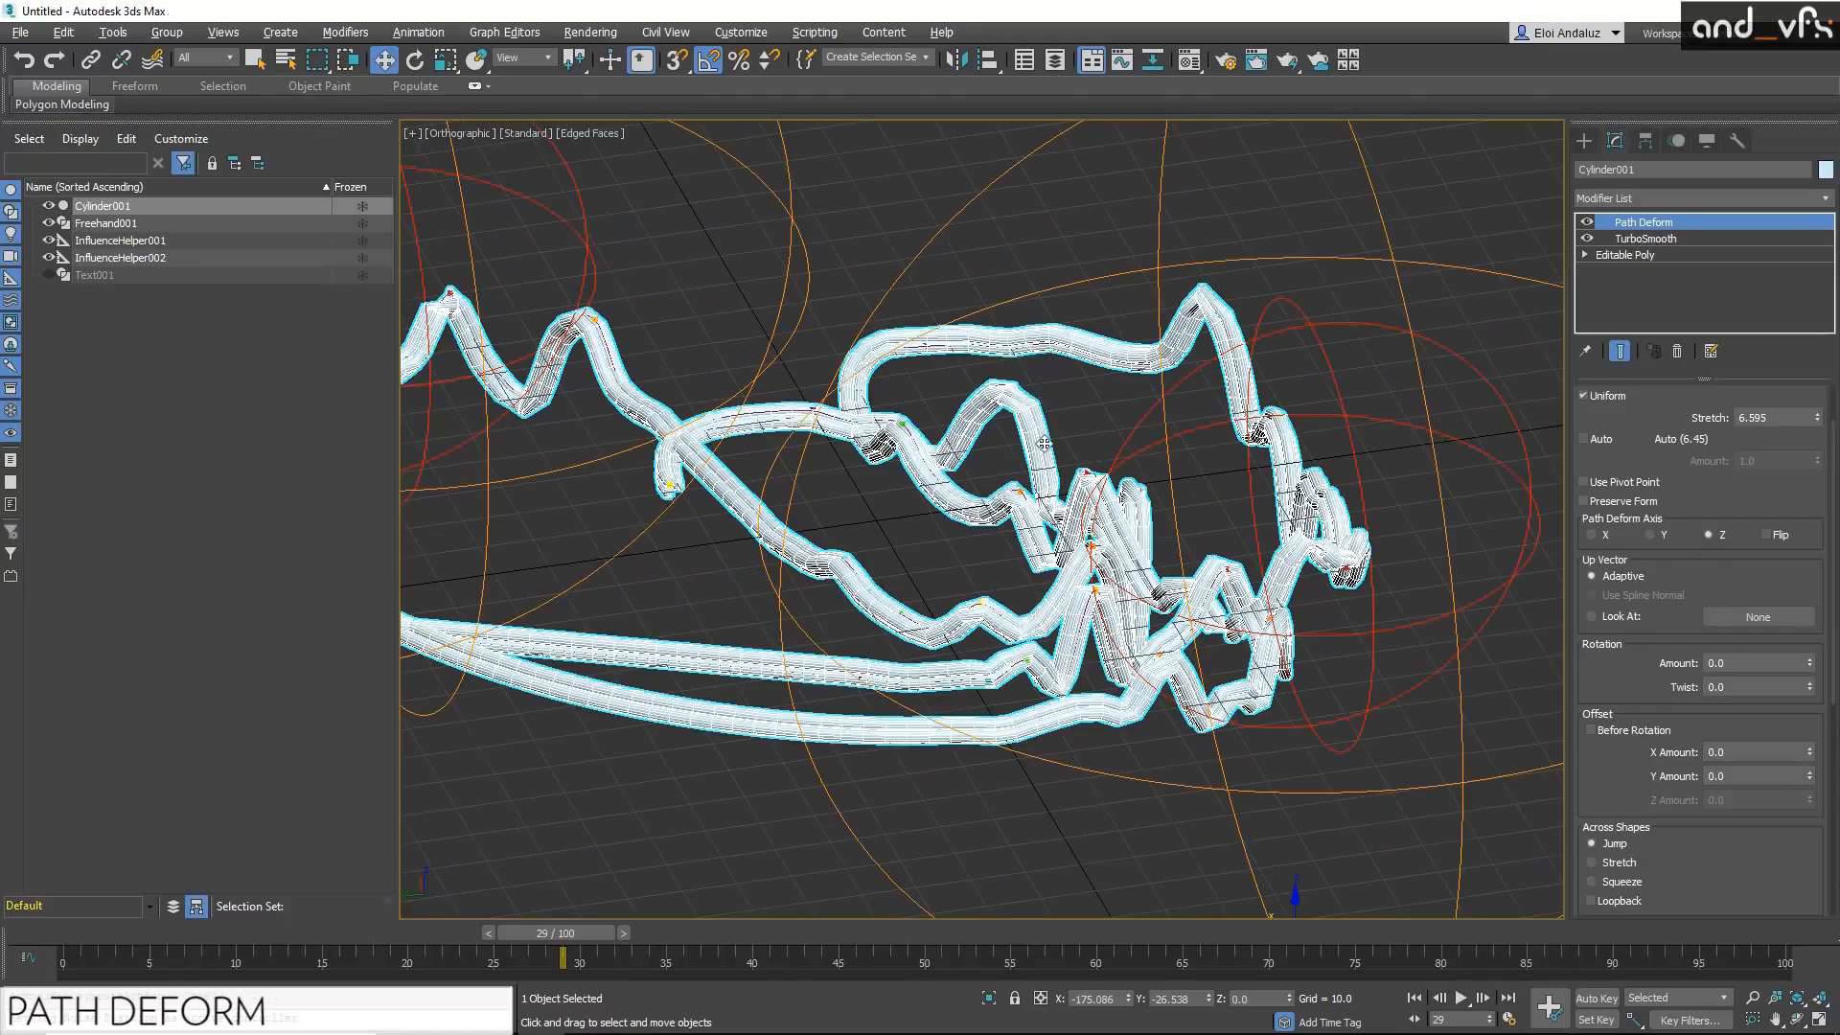
{"action": "middle_click_drag", "start_coordinate": [1029, 405], "coordinate": [1075, 441], "text": "alt"}
{"action": "key", "text": "F4"}
{"action": "left_click", "coordinate": [1652, 239]}
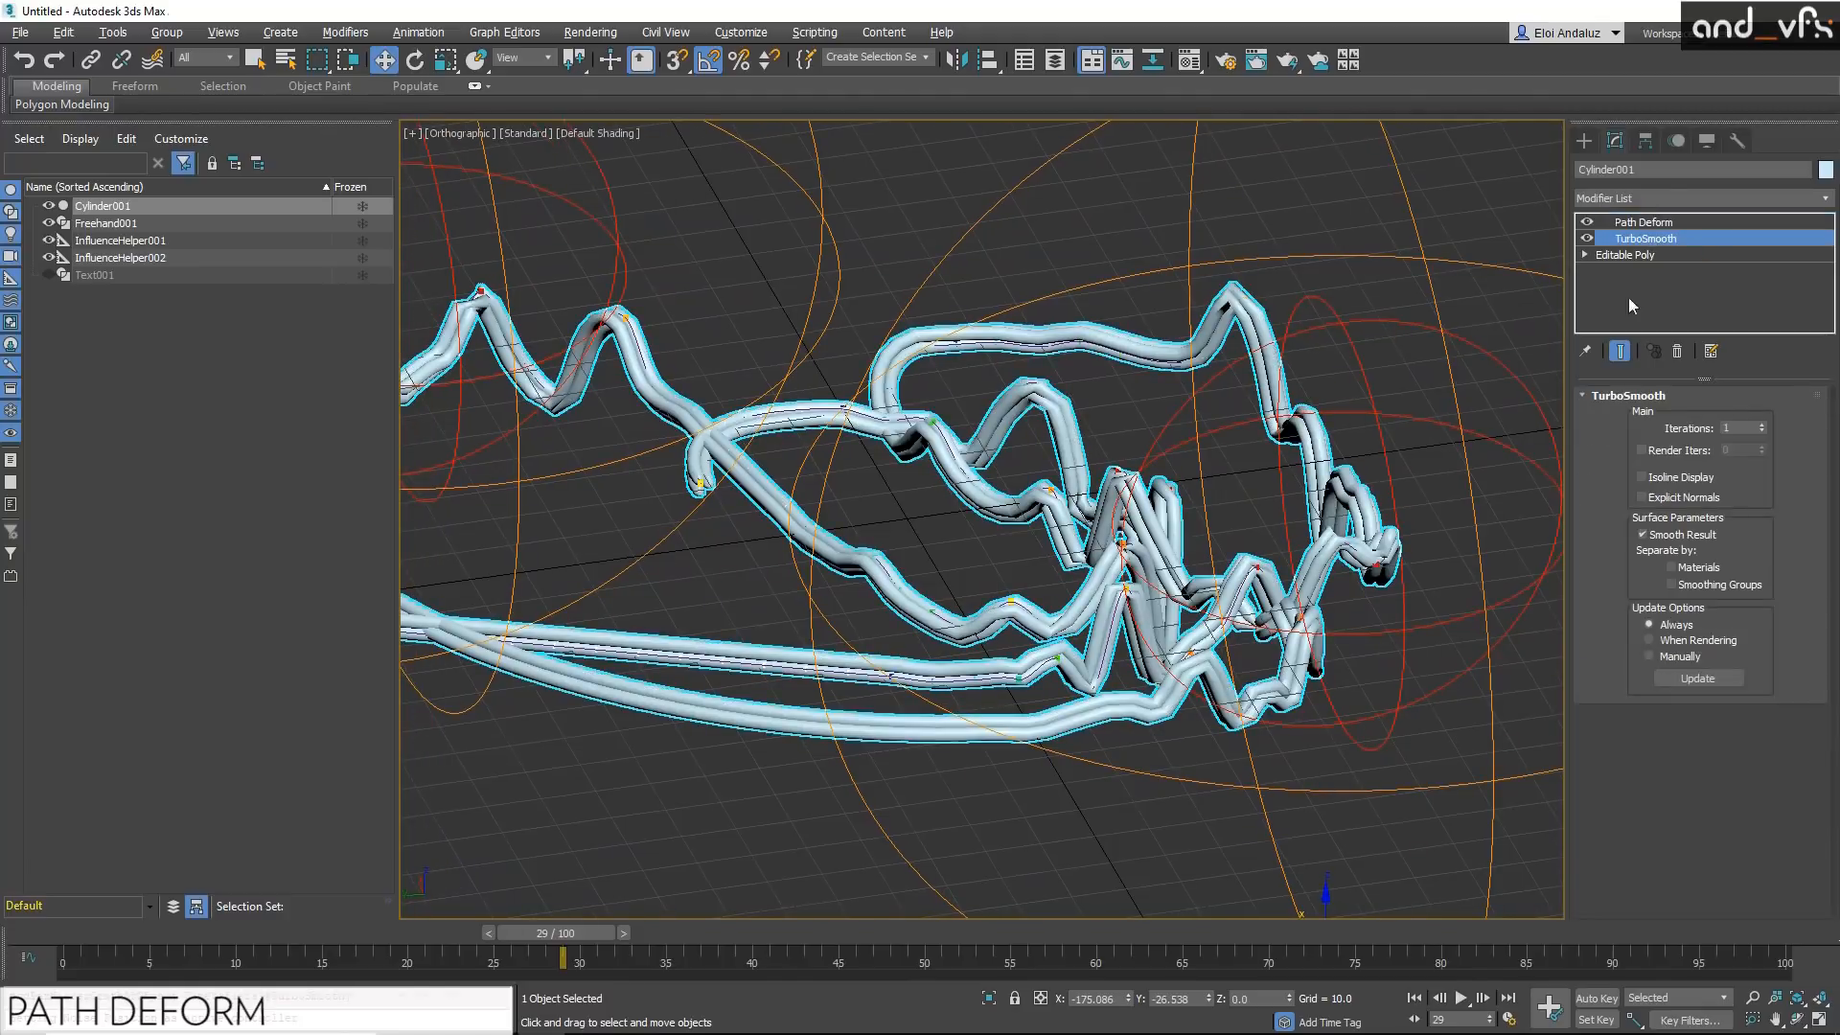
{"action": "left_click", "coordinate": [1762, 425]}
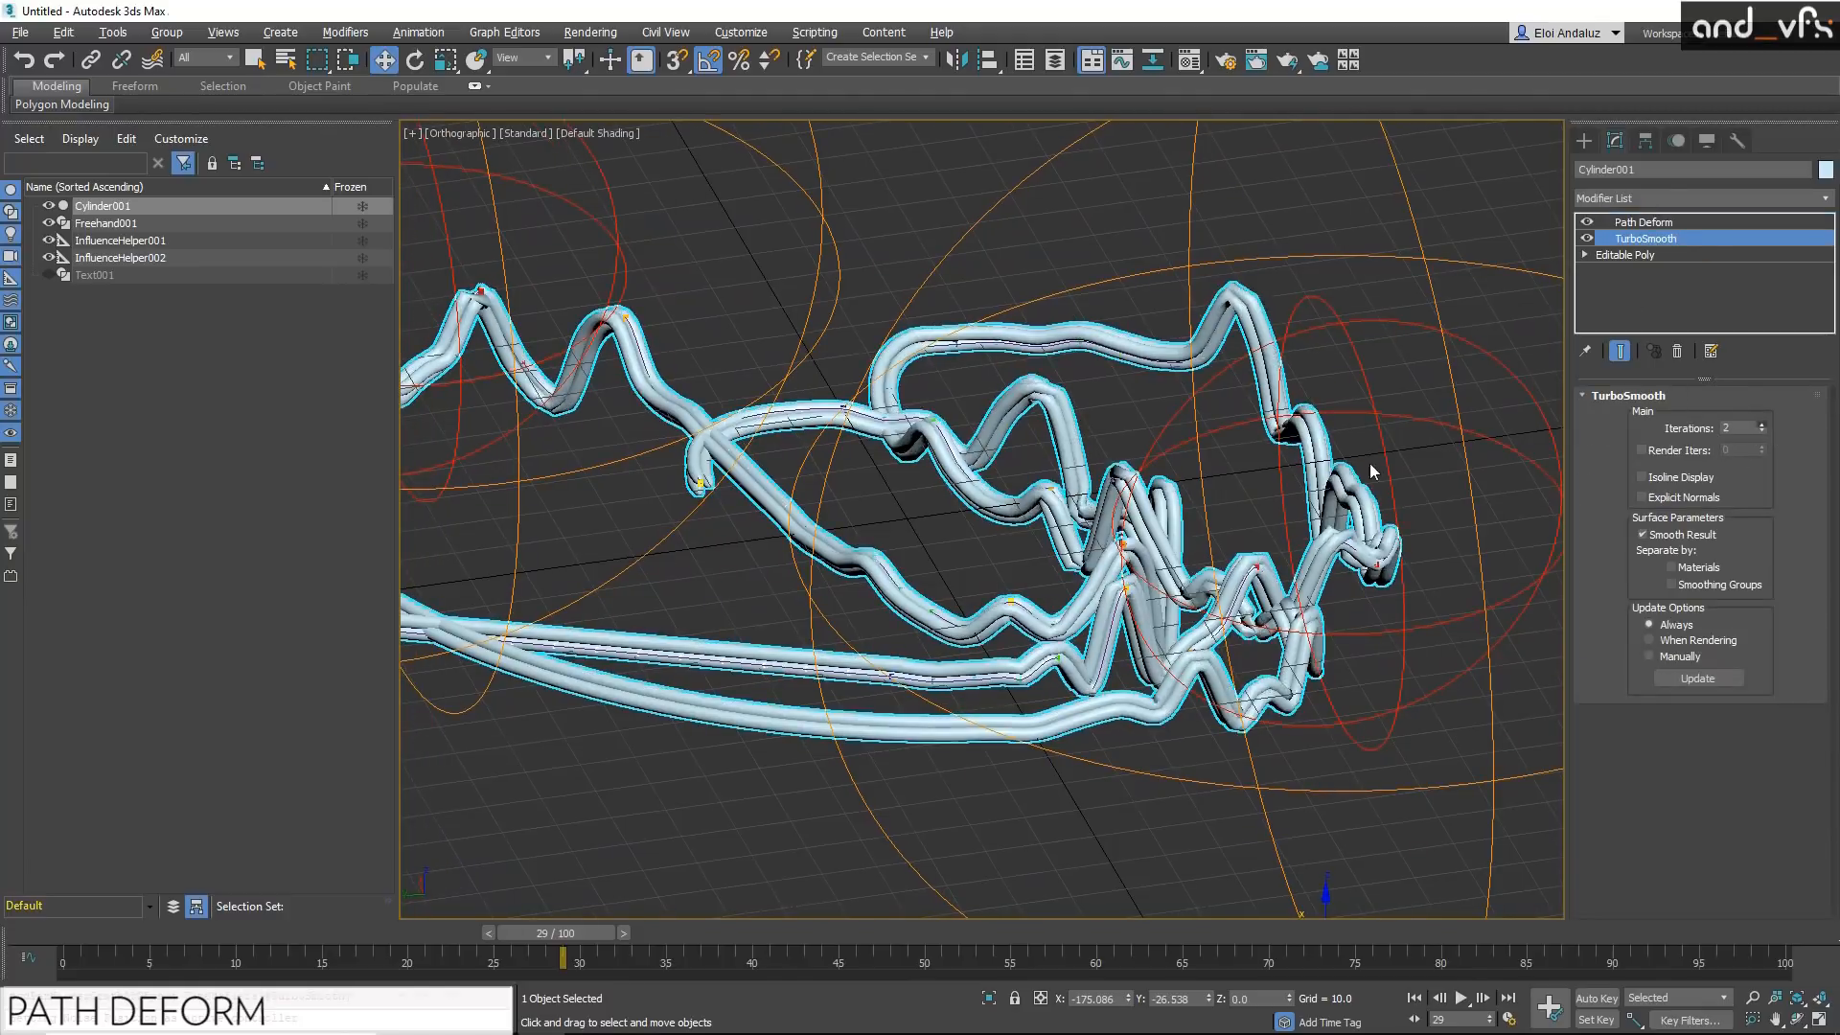
{"action": "middle_click_drag", "start_coordinate": [964, 455], "coordinate": [1106, 441], "text": "alt"}
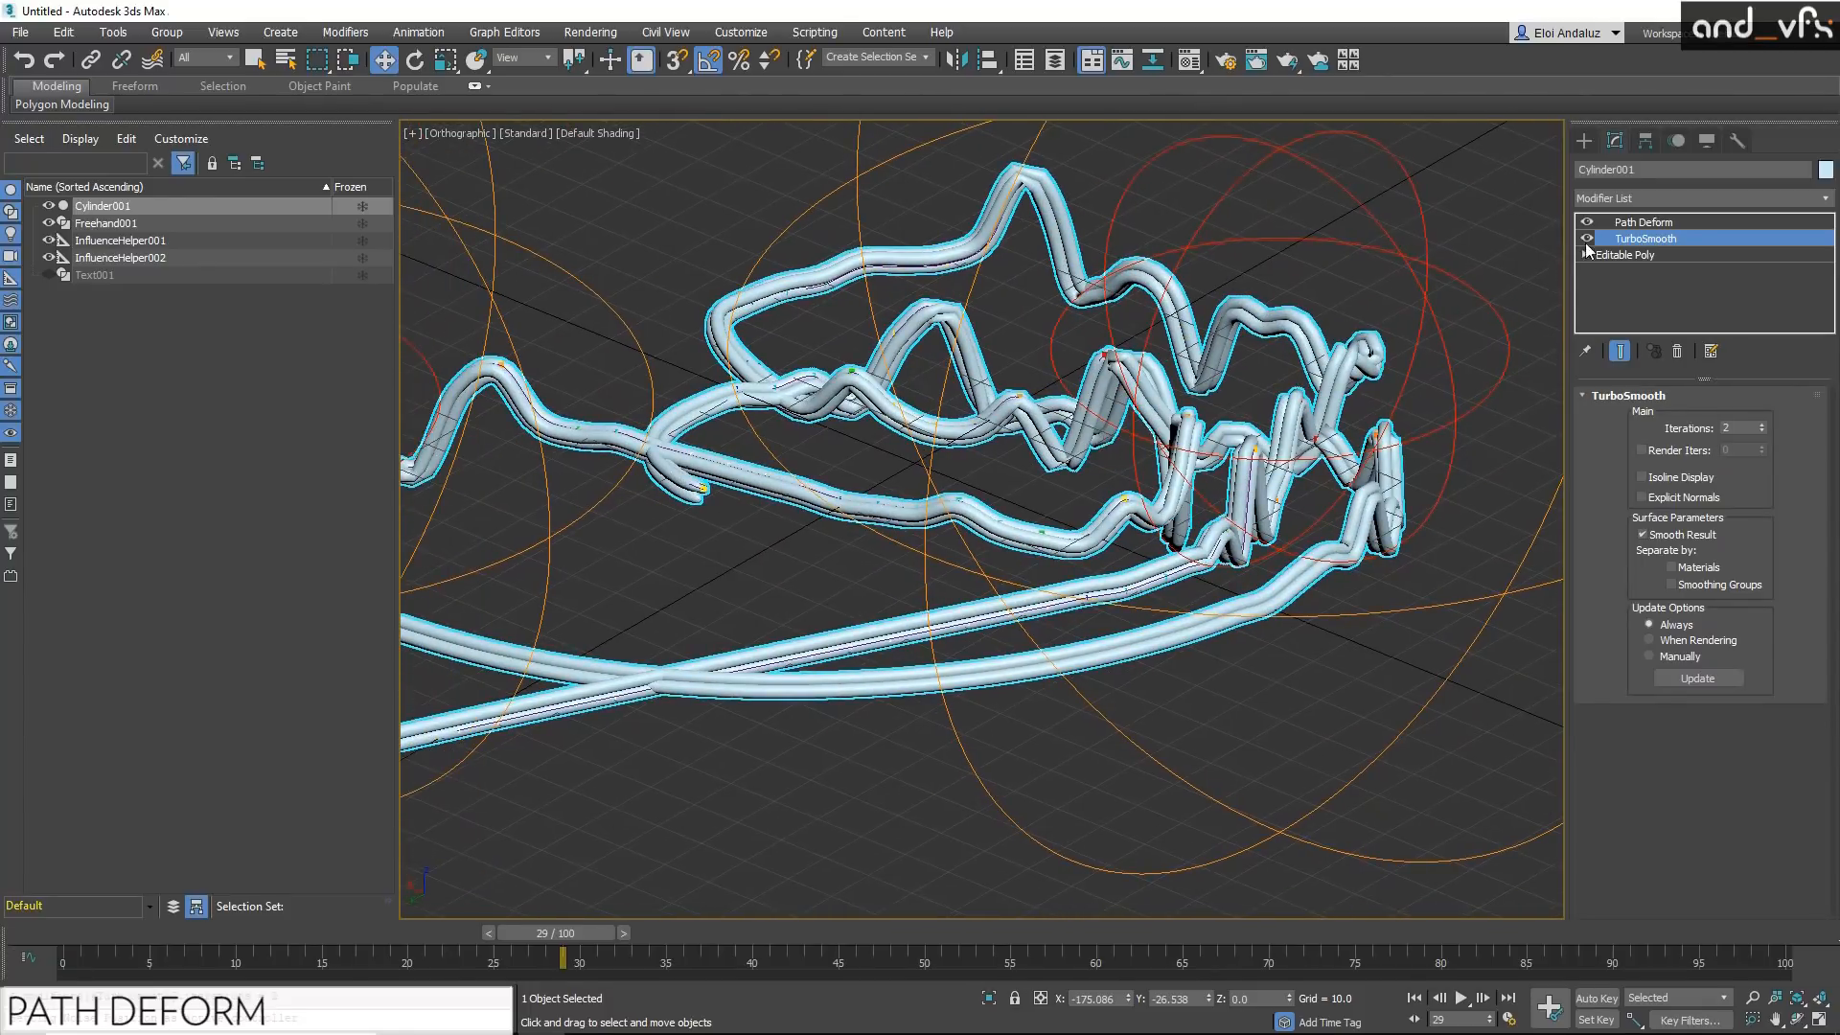
Step: Set the rotation twist of the cylinder's Path Deform modifier to 50
{"action": "left_click", "coordinate": [1652, 222]}
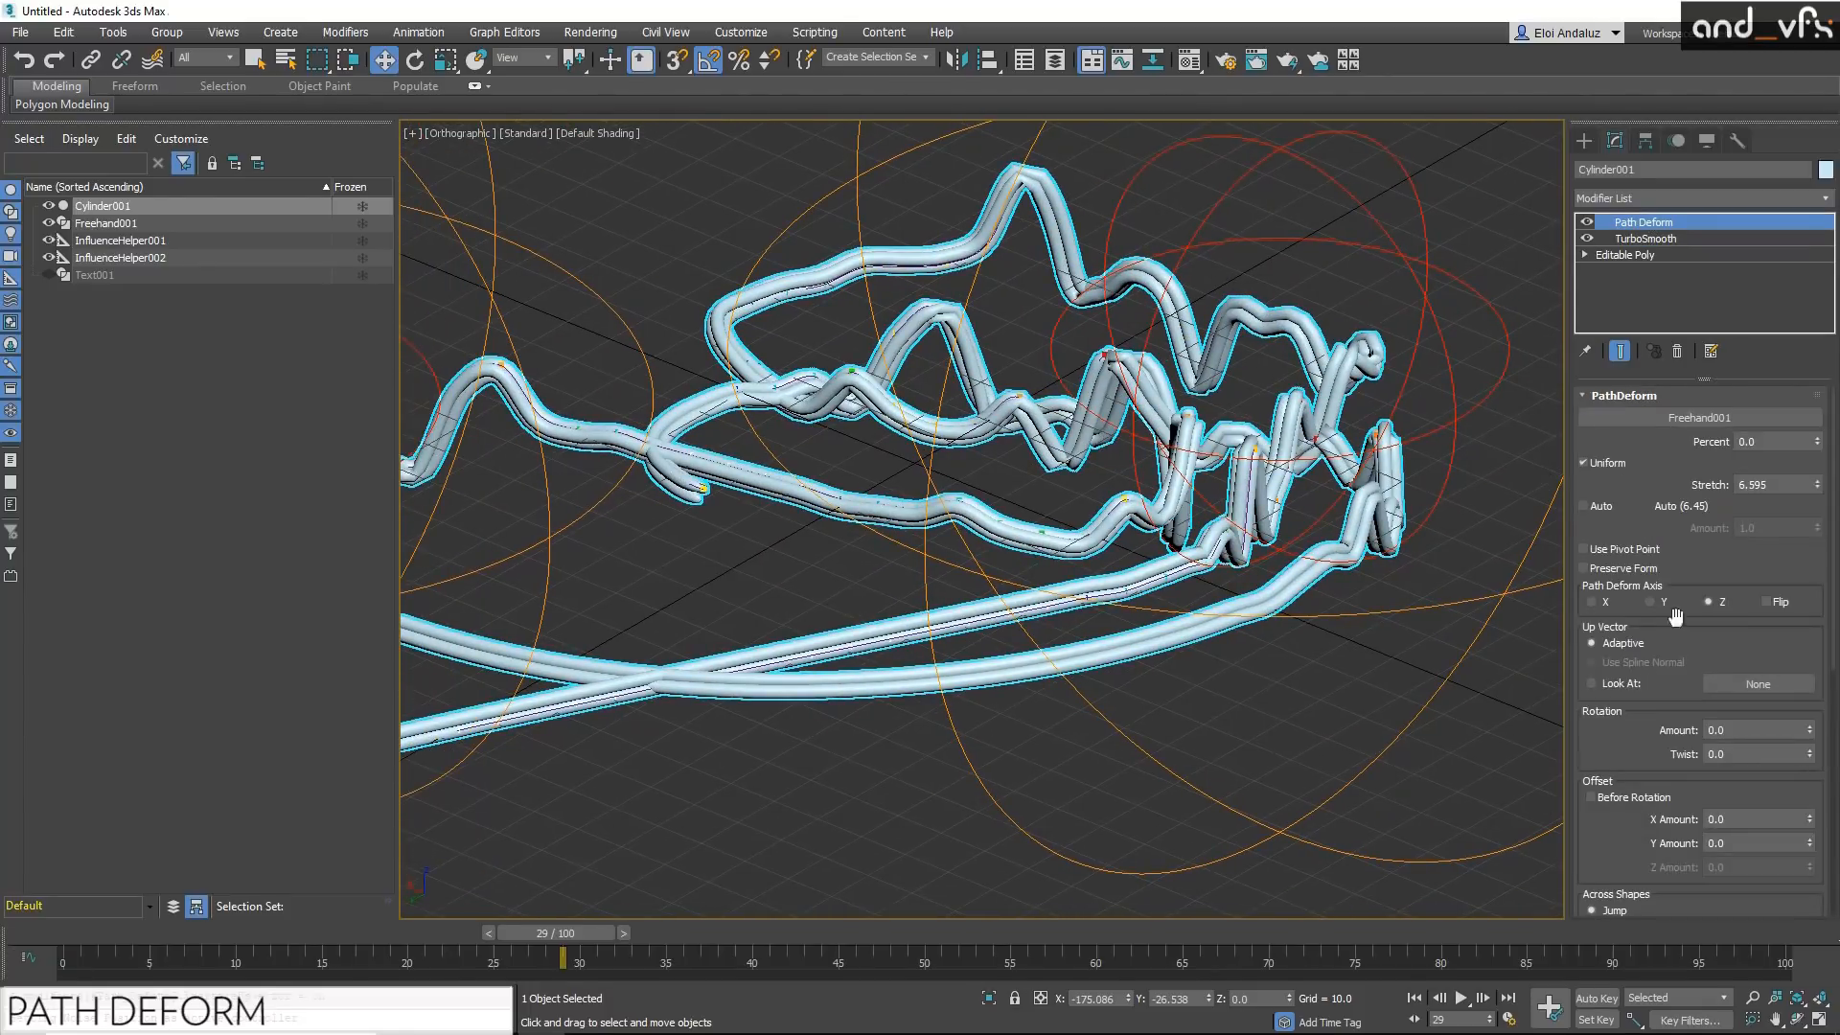
{"action": "left_click_drag", "start_coordinate": [1627, 757], "coordinate": [1622, 667]}
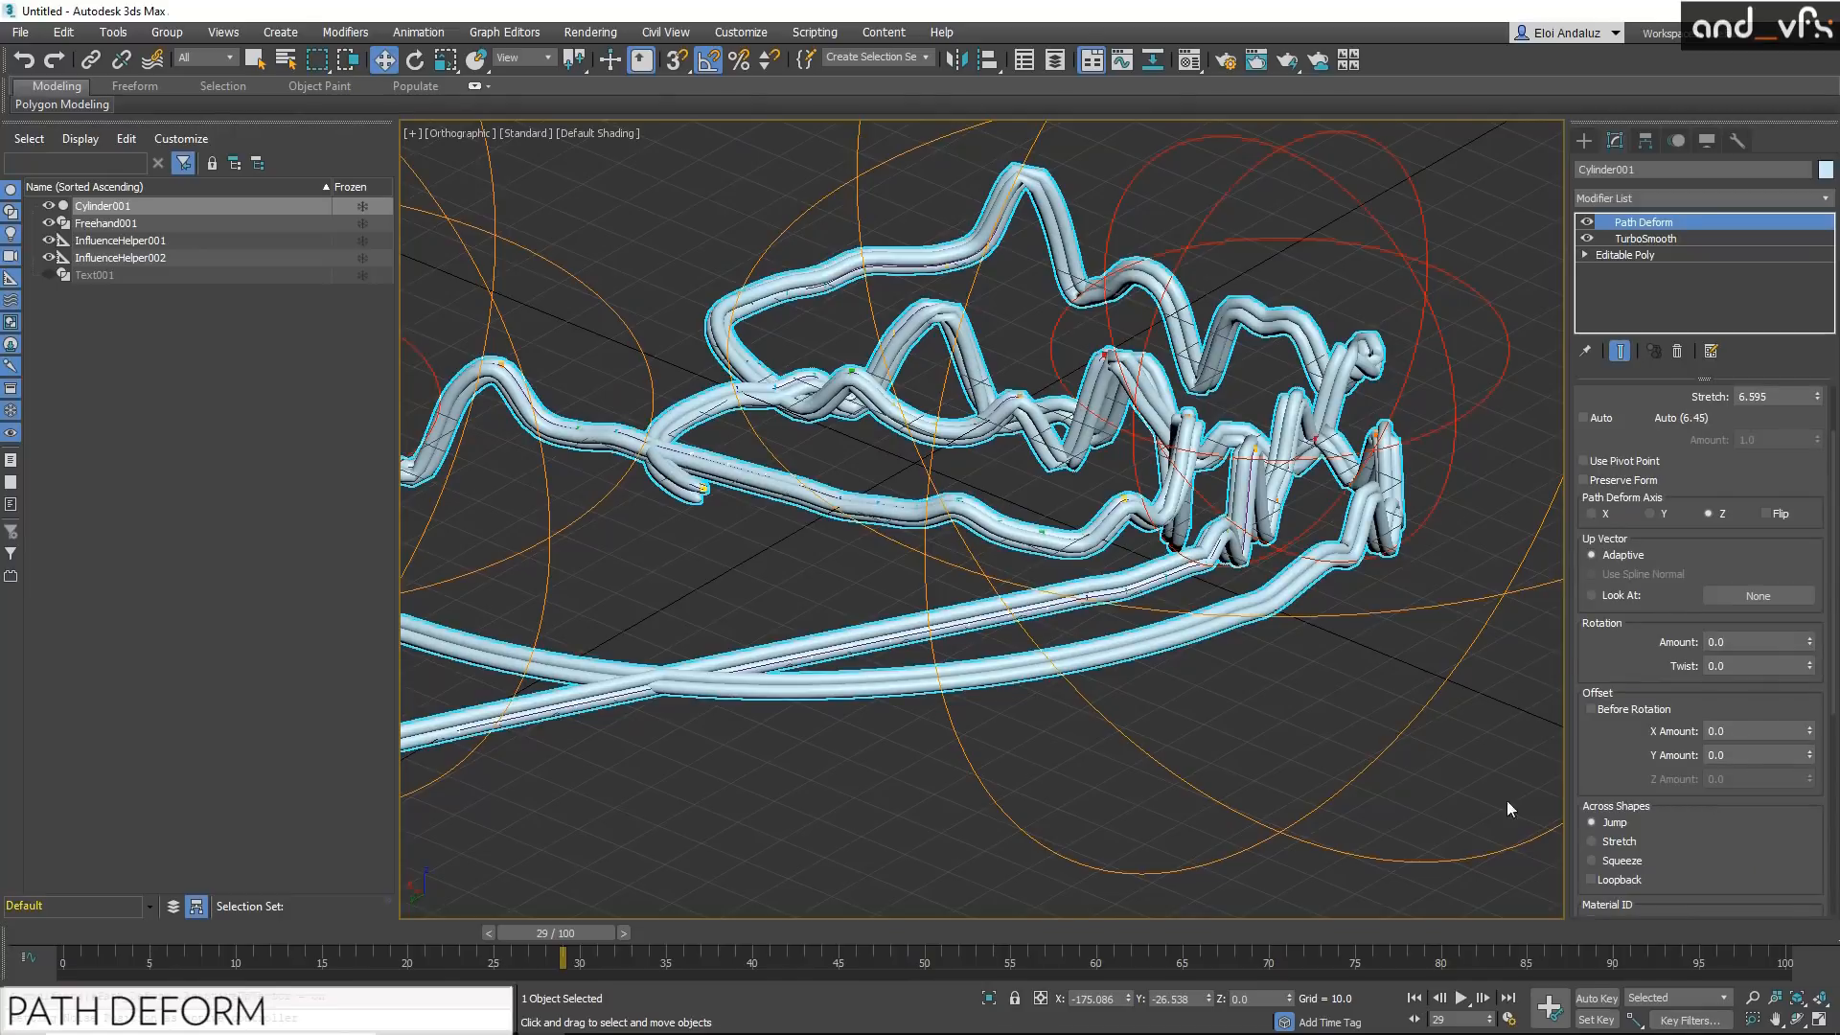
{"action": "left_click_drag", "start_coordinate": [1620, 794], "coordinate": [1601, 506]}
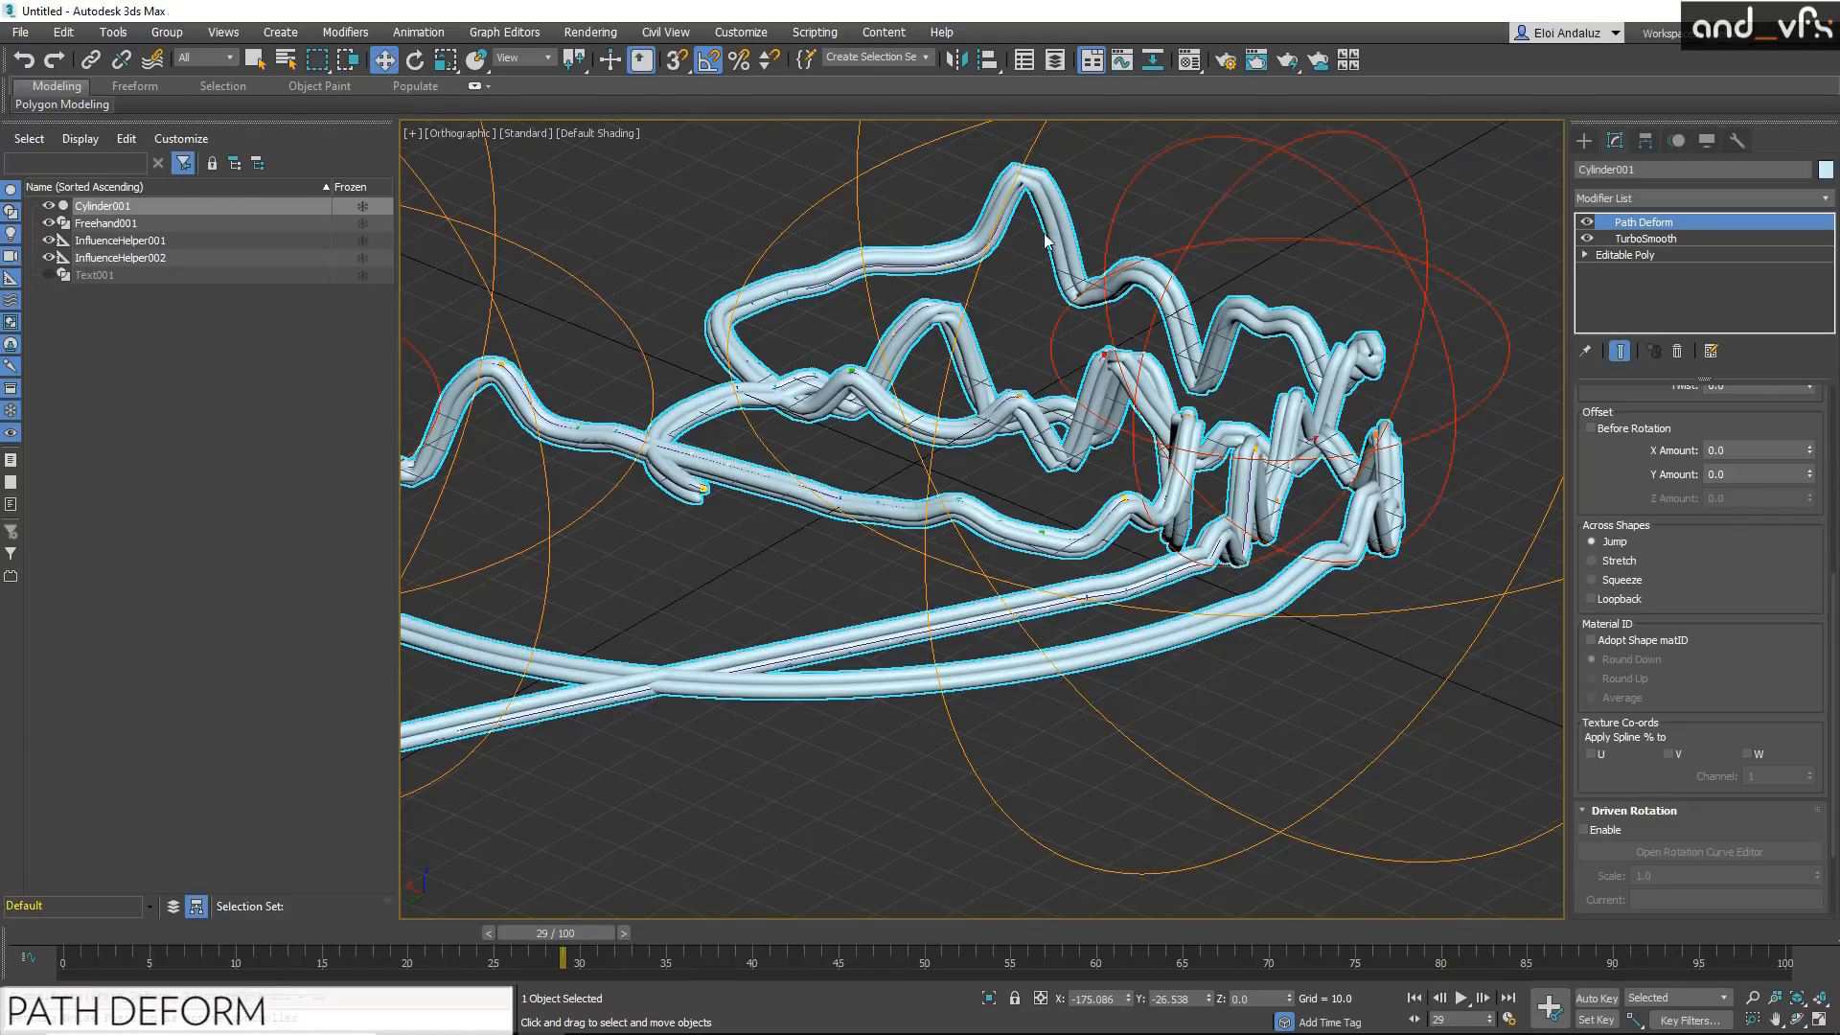
{"action": "left_click_drag", "start_coordinate": [1778, 649], "coordinate": [1774, 534]}
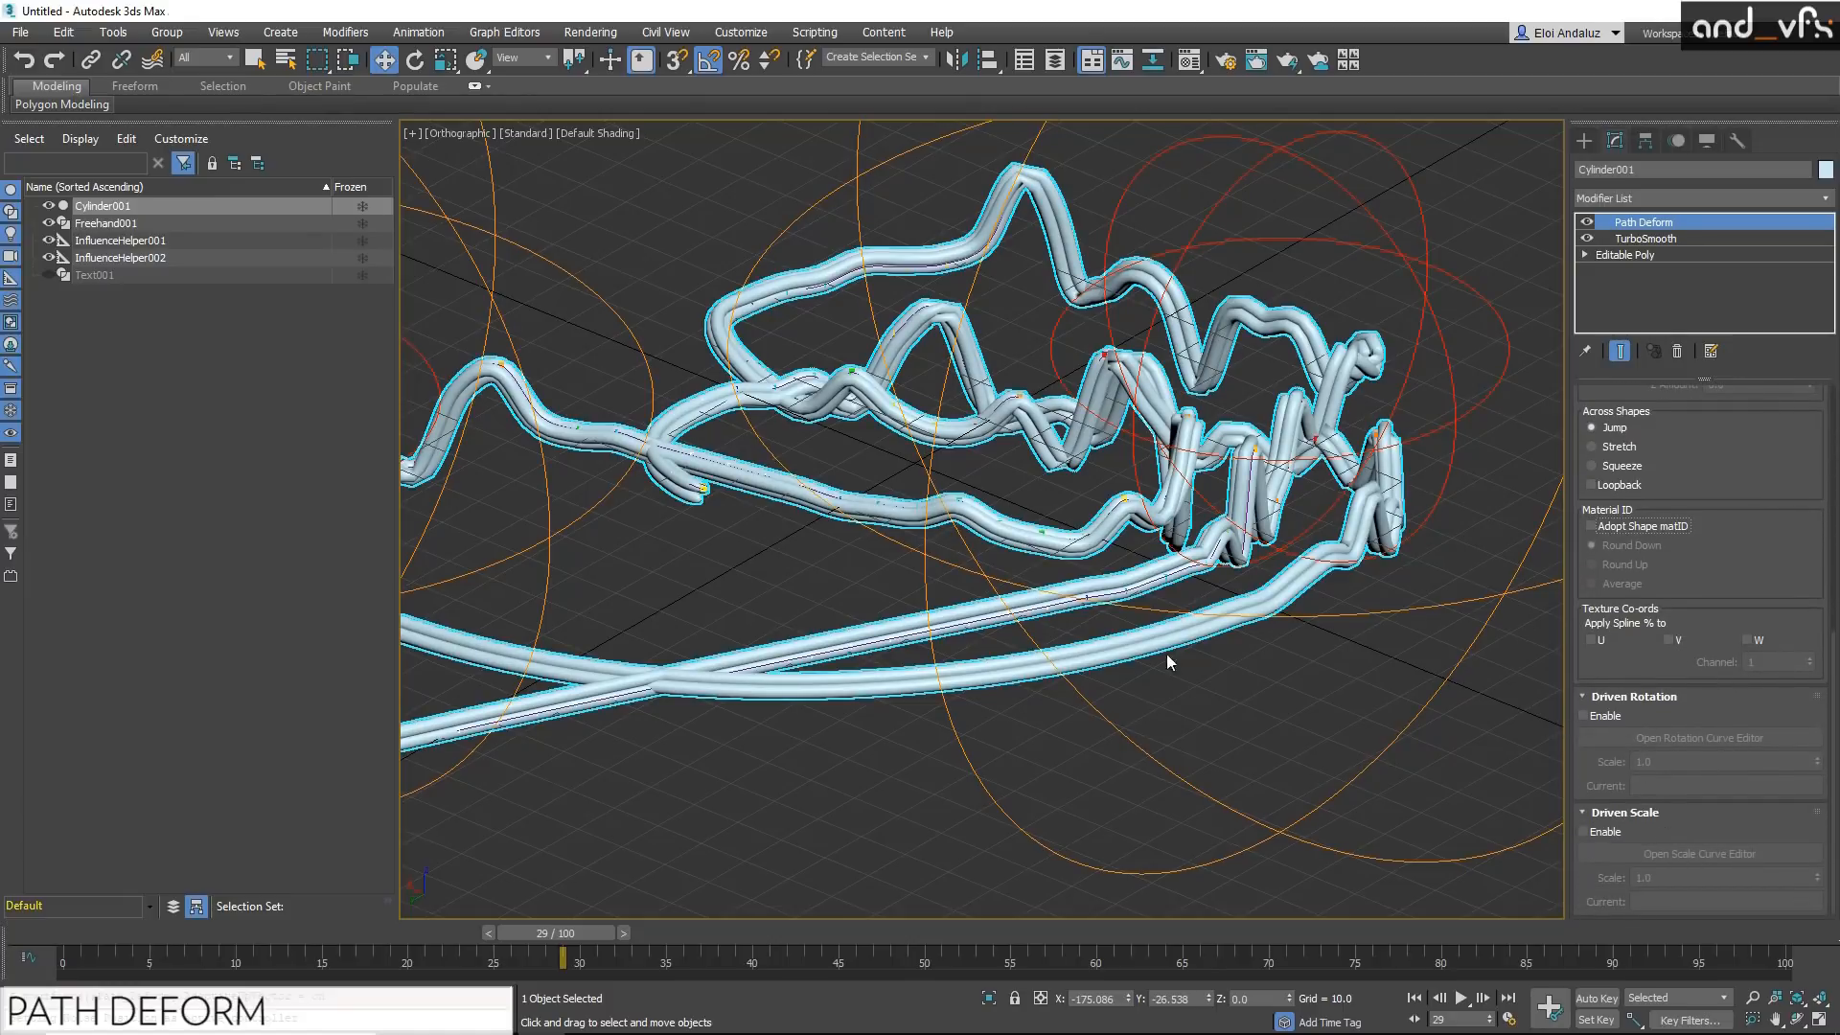
{"action": "left_click_drag", "start_coordinate": [1722, 411], "coordinate": [1694, 706]}
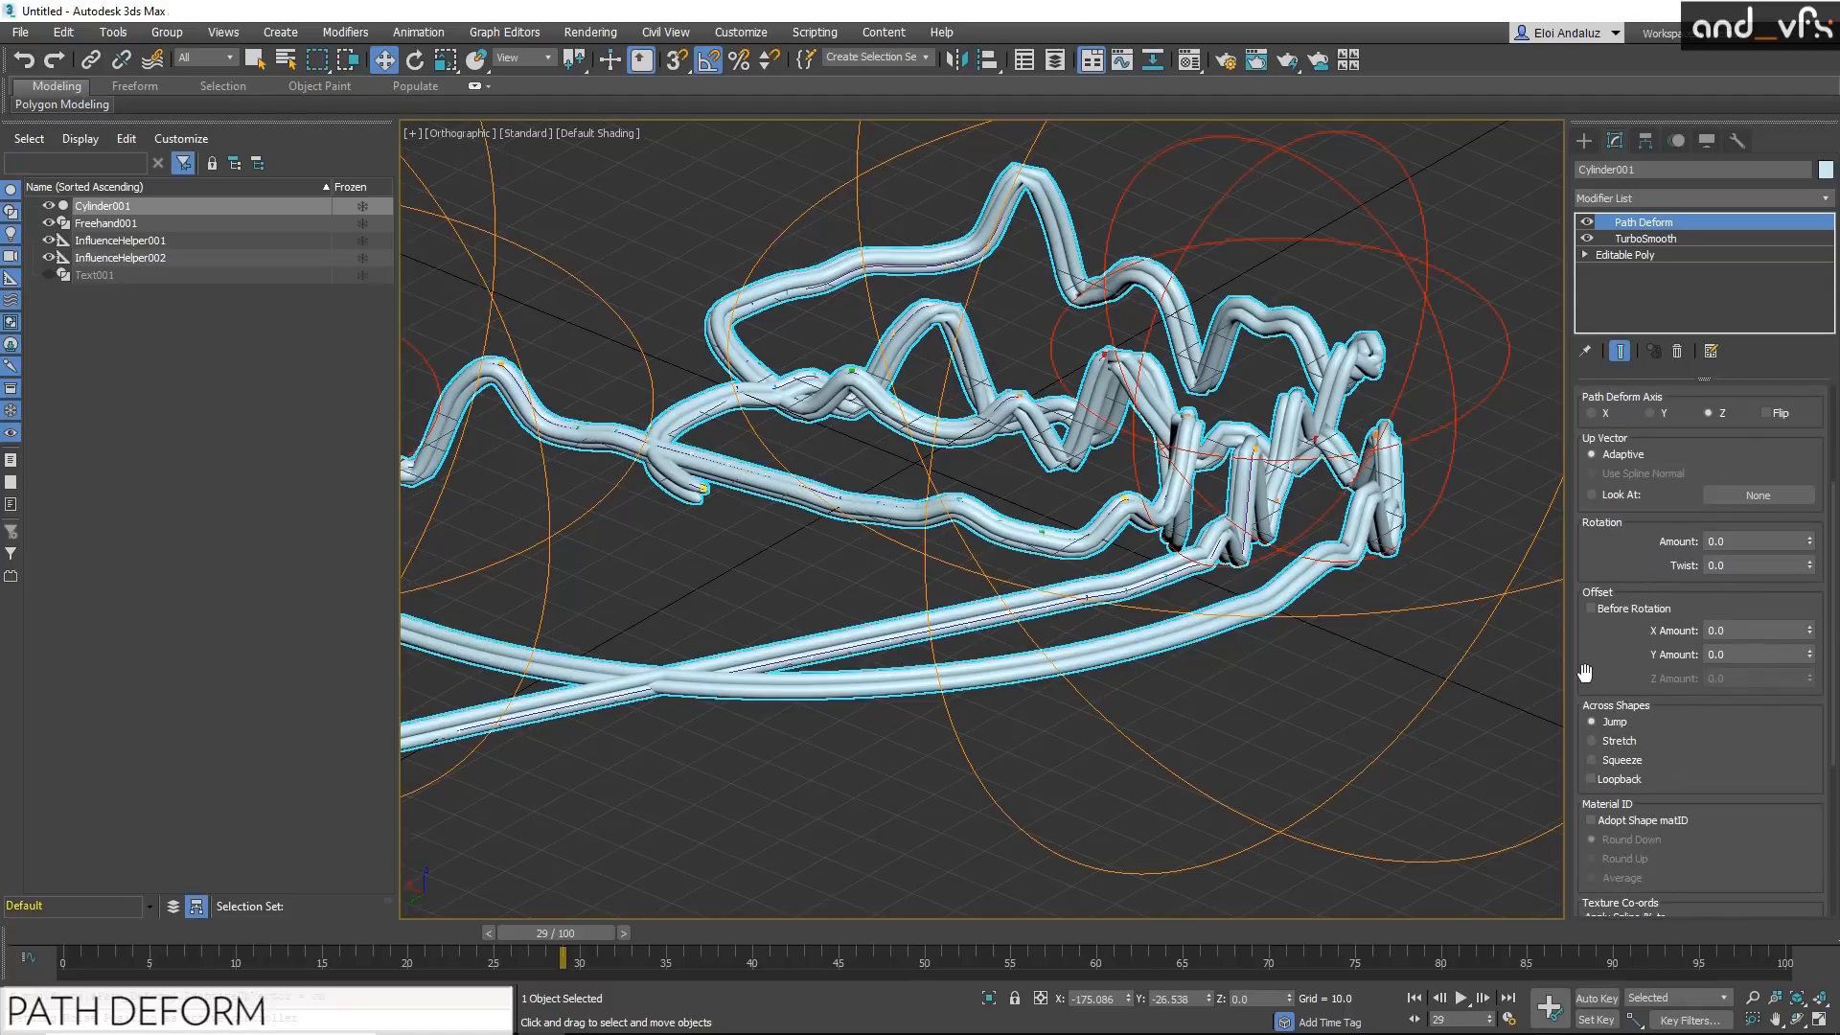
{"action": "left_click_drag", "start_coordinate": [1610, 652], "coordinate": [1617, 718]}
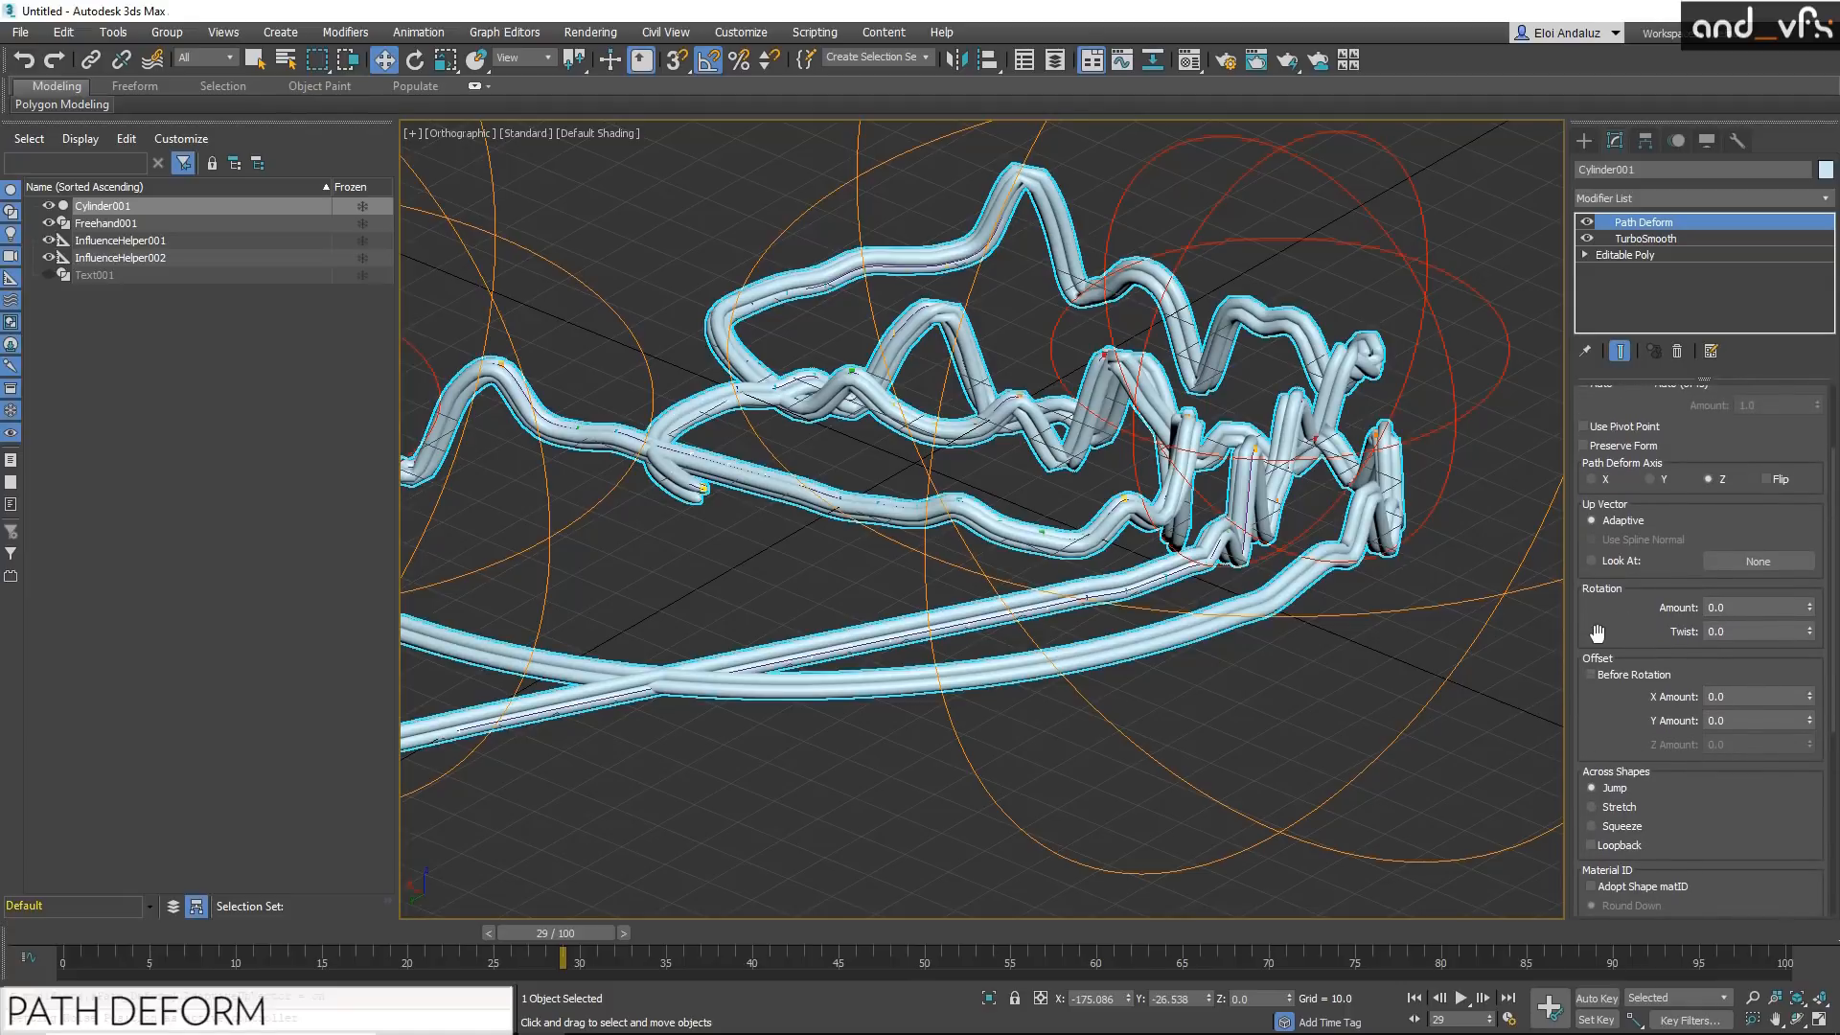
{"action": "left_click_drag", "start_coordinate": [1736, 631], "coordinate": [1445, 625]}
{"action": "type", "text": "50"}
{"action": "key", "text": "Return"}
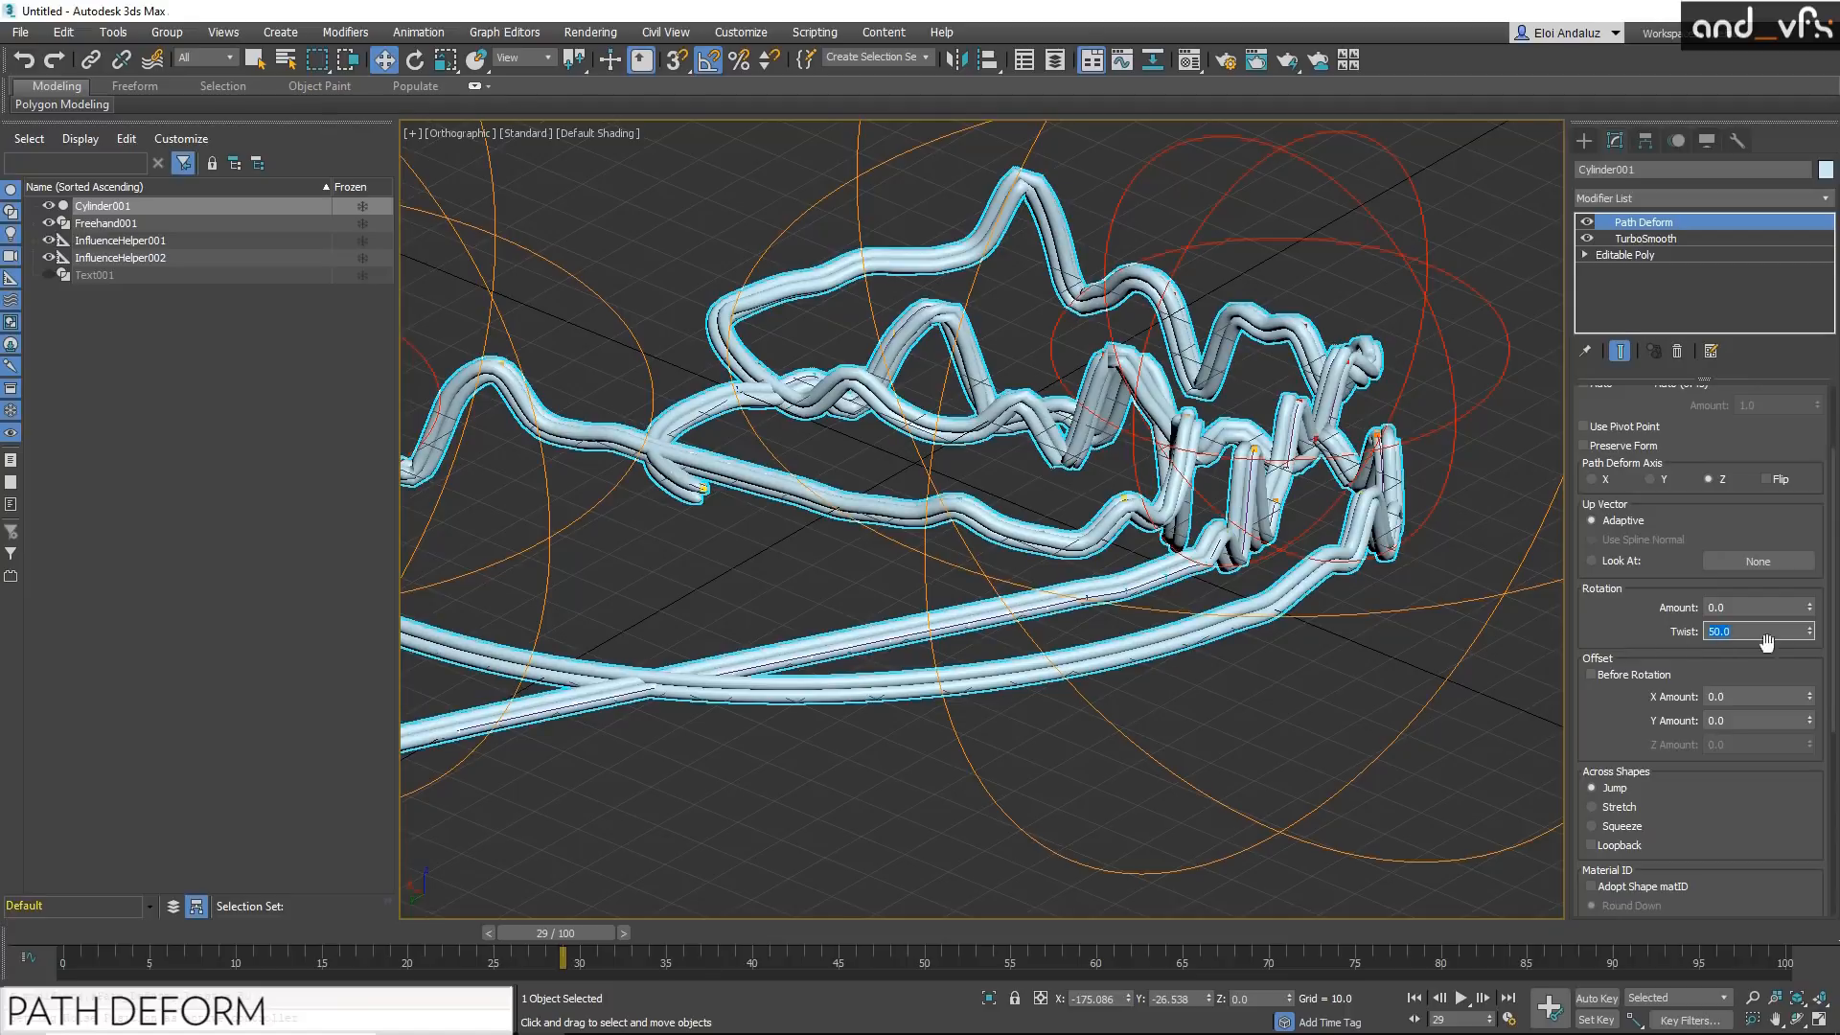
Step: Increase the rotation twist of the cylinder's Path Deform modifier to about 27945 so its strands wind around each other like rope
{"action": "left_click_drag", "start_coordinate": [1817, 640], "coordinate": [1713, 506]}
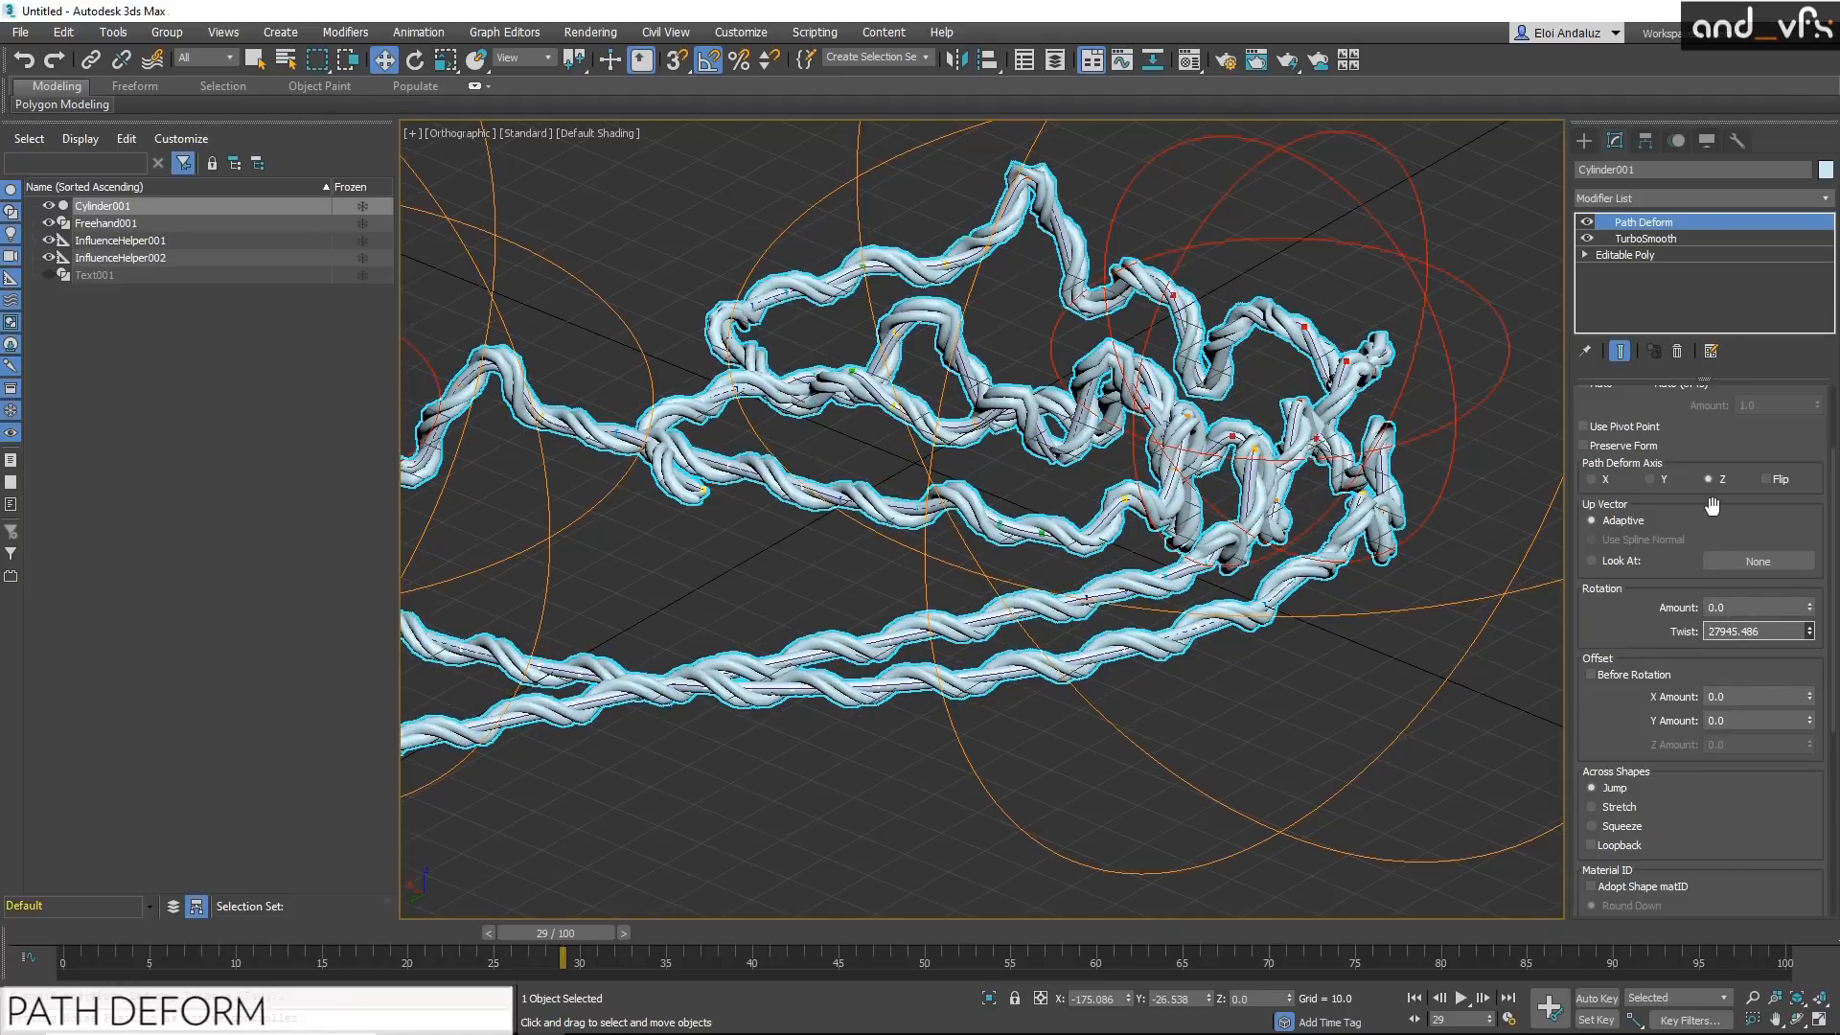
{"action": "middle_click_drag", "start_coordinate": [883, 411], "coordinate": [1098, 565], "text": "alt"}
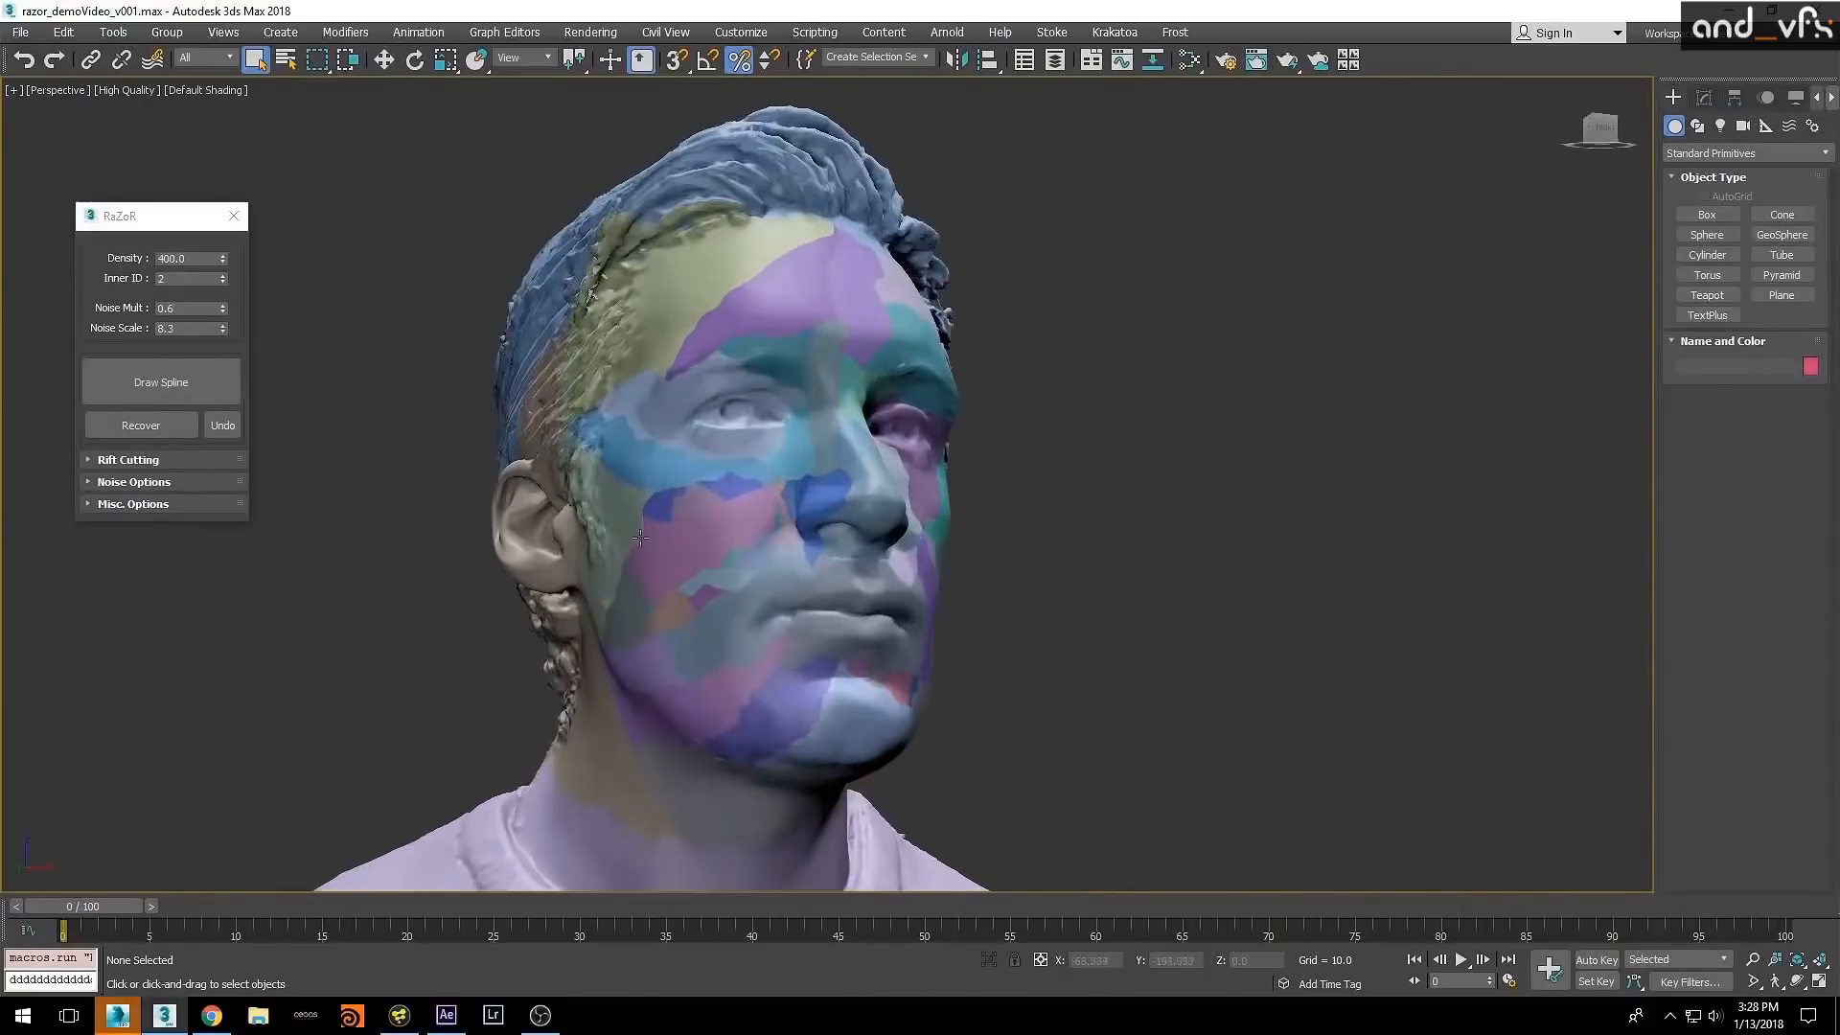
Step: Recover the fractured cheek and nose pieces of the head model into larger pieces with the RaZoR script
{"action": "left_click", "coordinate": [682, 514]}
{"action": "left_click", "coordinate": [140, 425]}
{"action": "scroll", "coordinate": [811, 531], "scroll_direction": "up", "scroll_amount": 3}
{"action": "left_click", "coordinate": [811, 532]}
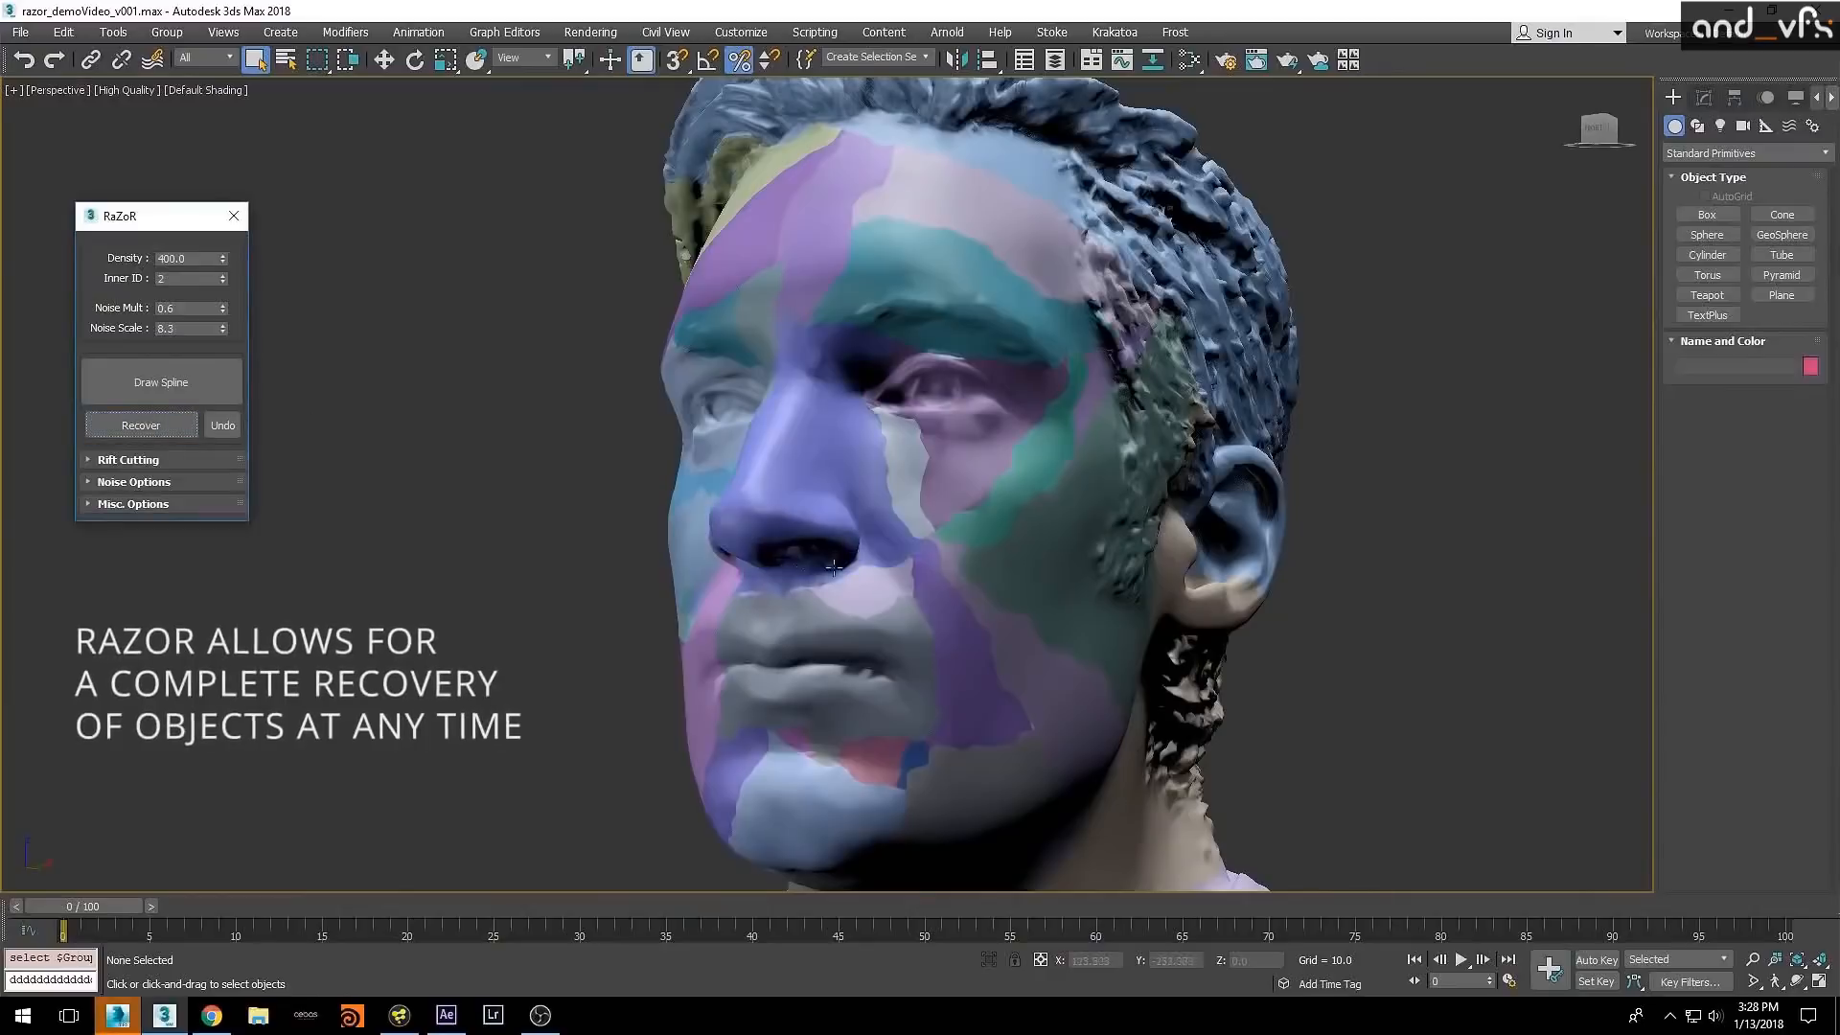
{"action": "middle_click_drag", "start_coordinate": [833, 568], "coordinate": [867, 493], "text": "alt"}
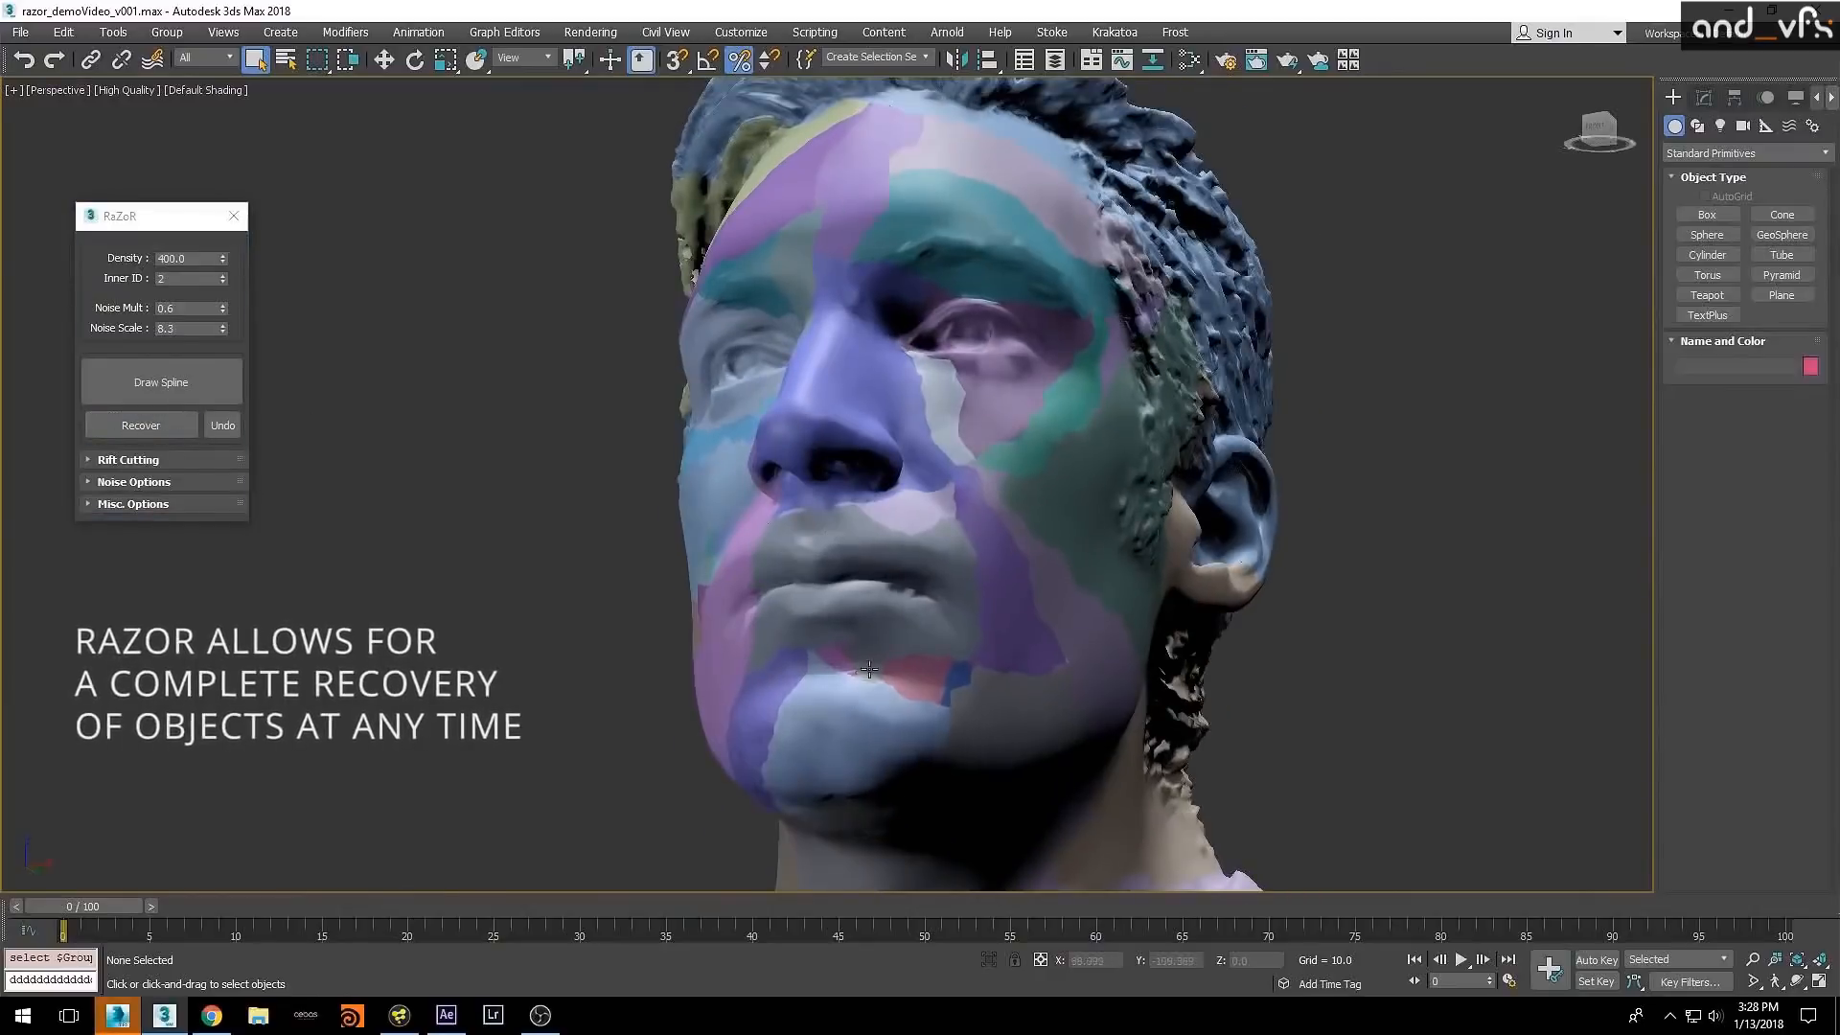
Step: Recover the mouth and chin fragments with RaZoR, and merge the fragments around the cheek and eye into one piece
{"action": "left_click", "coordinate": [839, 721]}
{"action": "left_click", "coordinate": [165, 434]}
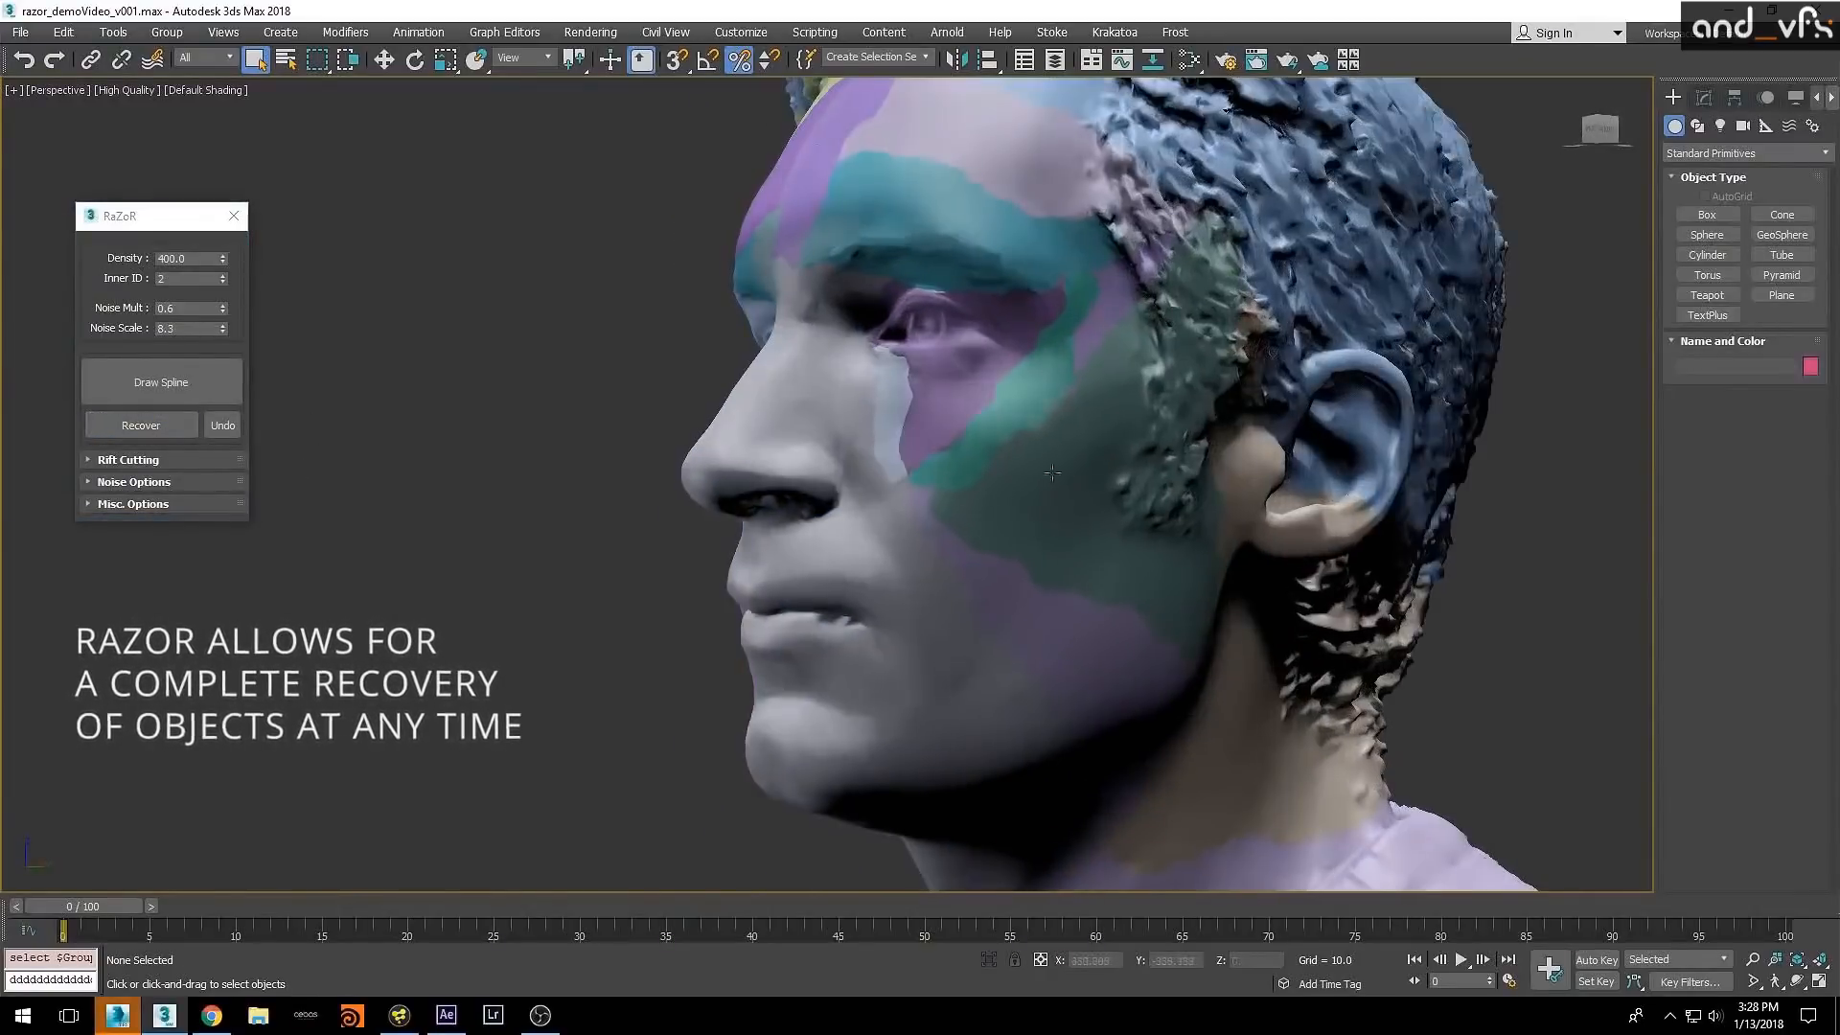
{"action": "left_click", "coordinate": [160, 429]}
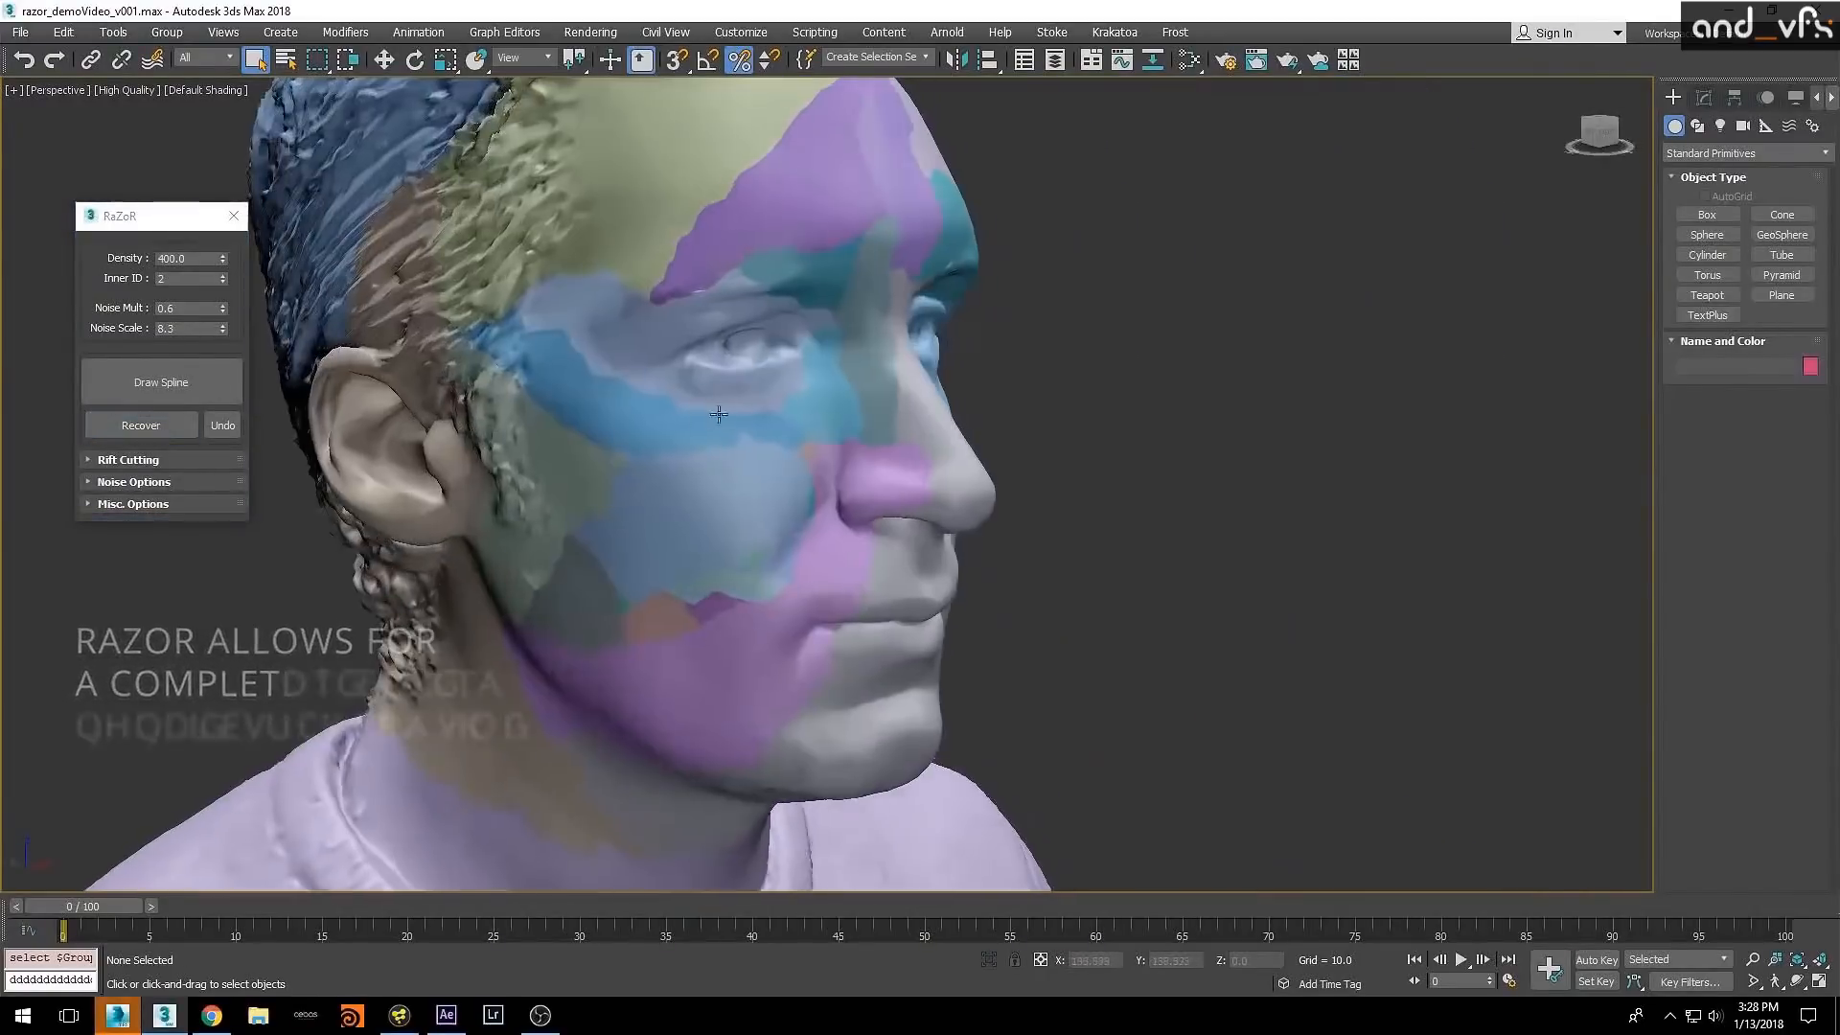
{"action": "left_click", "coordinate": [141, 425]}
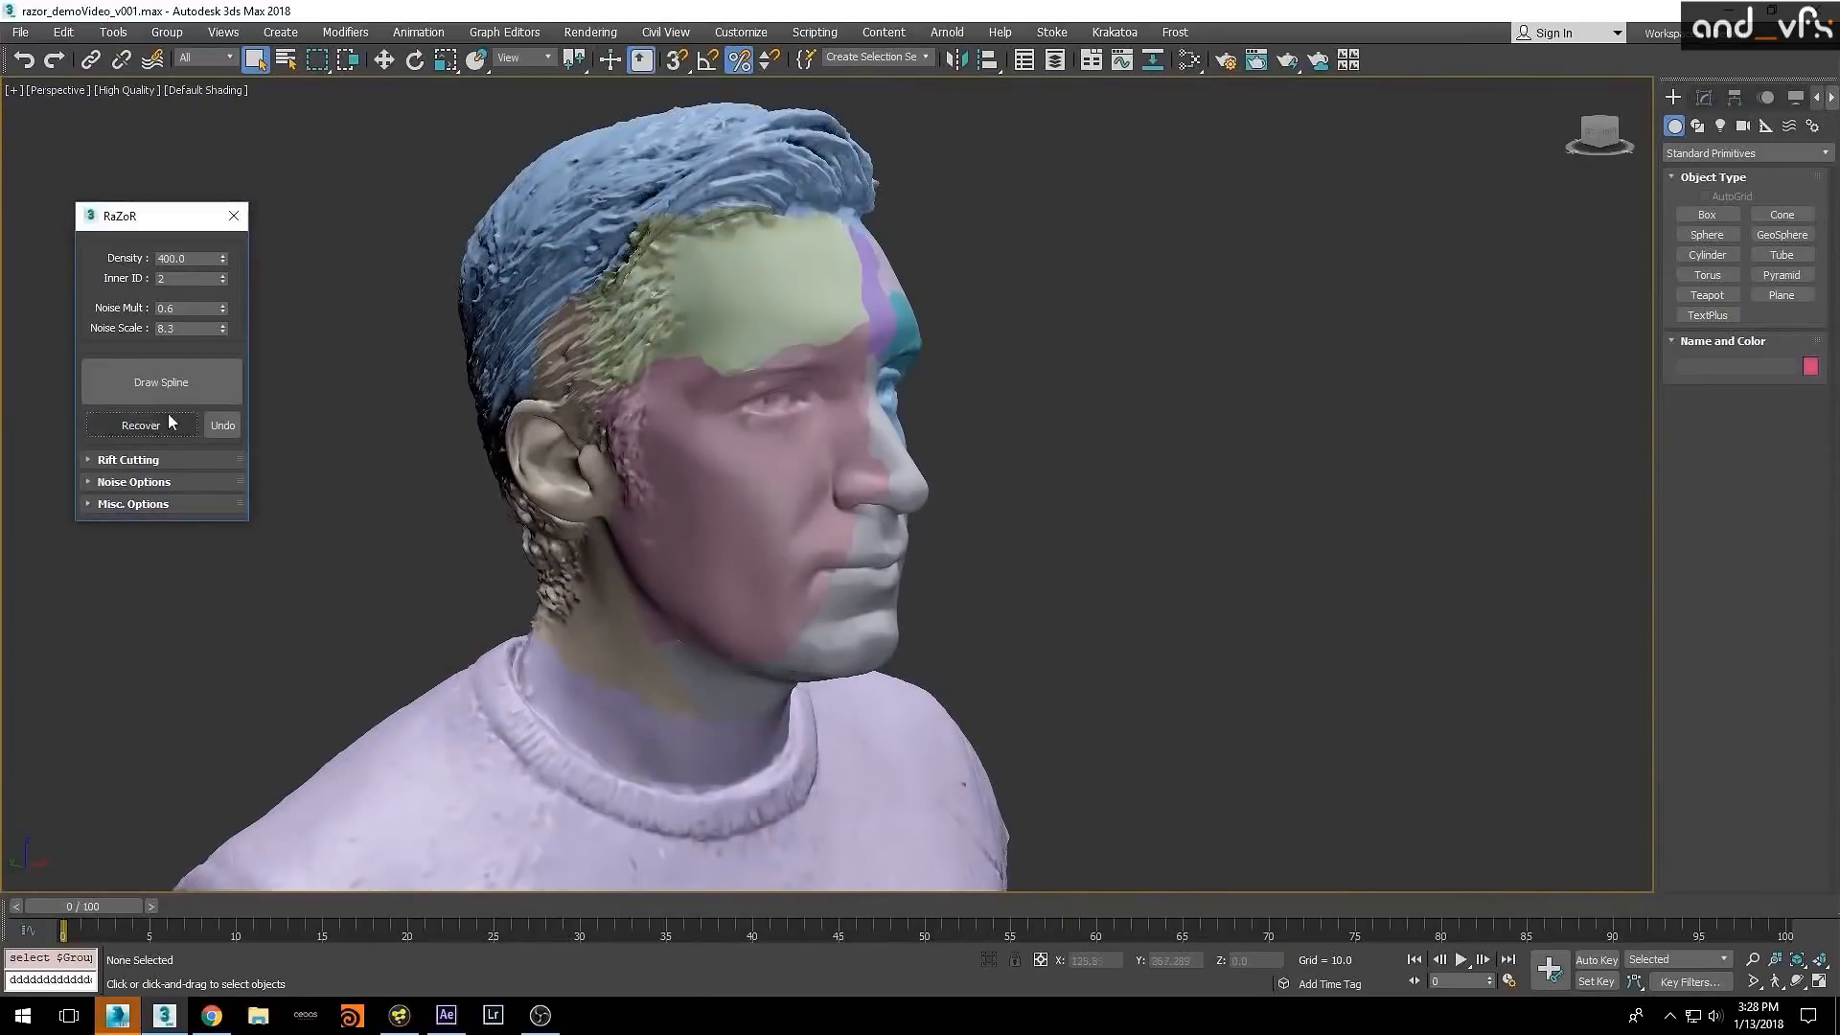